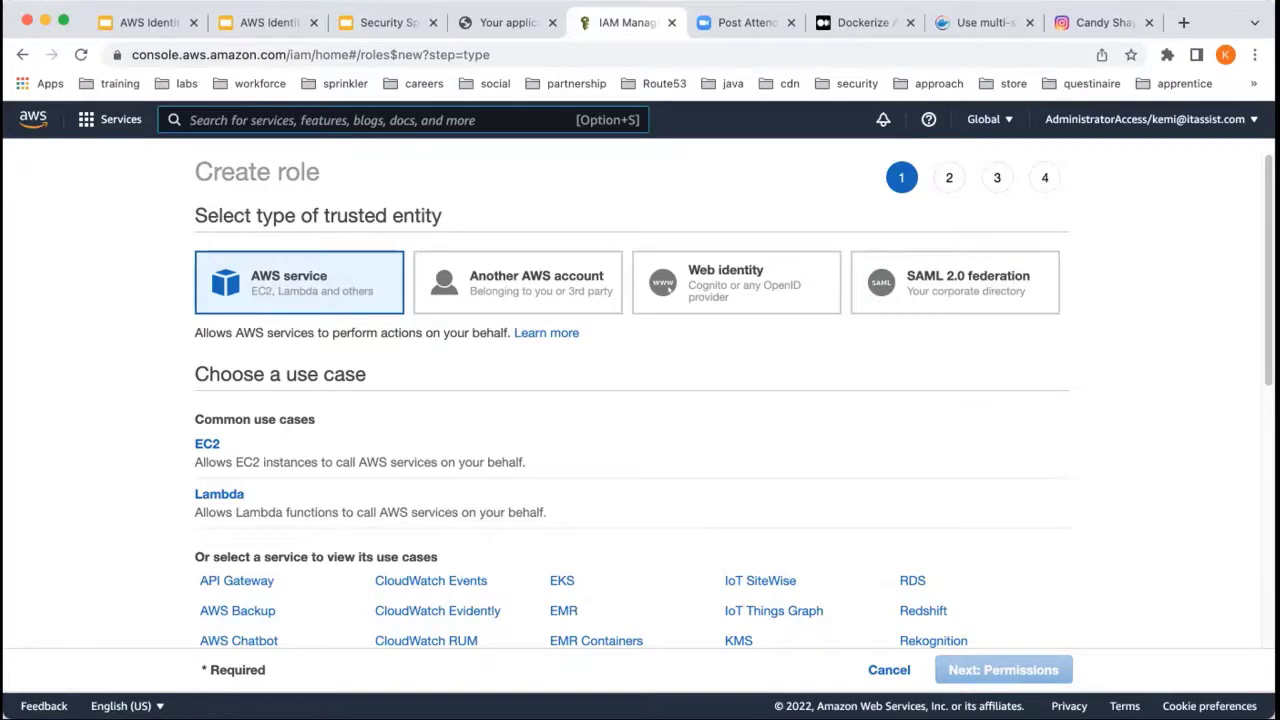
# Step: Choose EC2 as the use case for the new AWS service role and proceed to its permissions
pyautogui.moveTo(1263, 211)
pyautogui.mouseDown()
pyautogui.moveTo(1260, 428)
pyautogui.moveTo(1262, 205)
pyautogui.mouseUp()
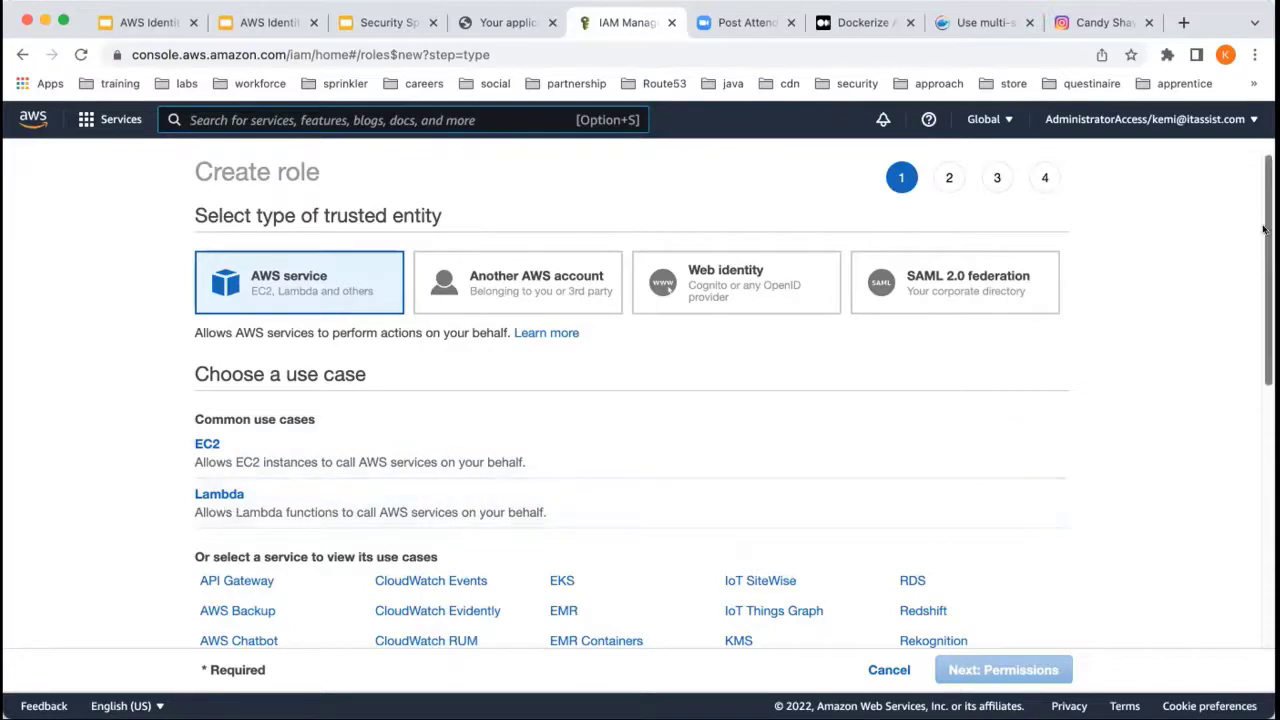
pyautogui.moveTo(1266, 230)
pyautogui.mouseDown()
pyautogui.moveTo(1250, 455)
pyautogui.moveTo(1247, 247)
pyautogui.mouseUp()
pyautogui.click(322, 380)
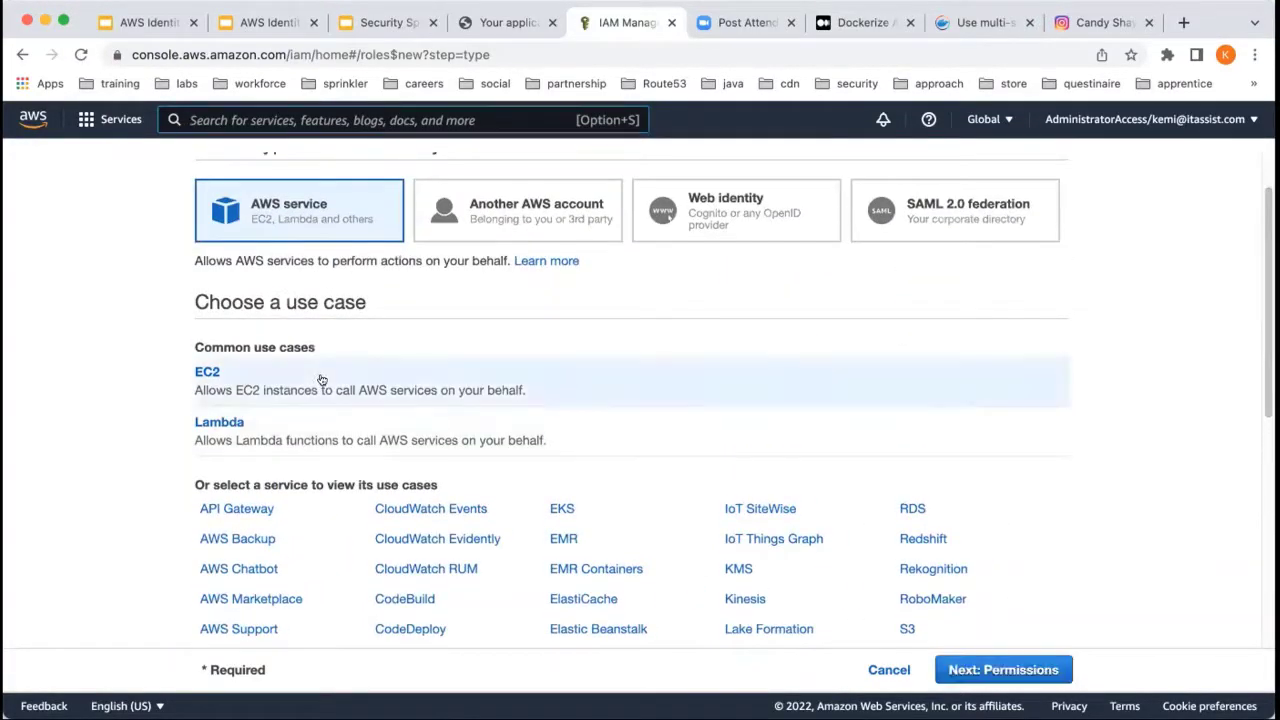
pyautogui.click(1022, 668)
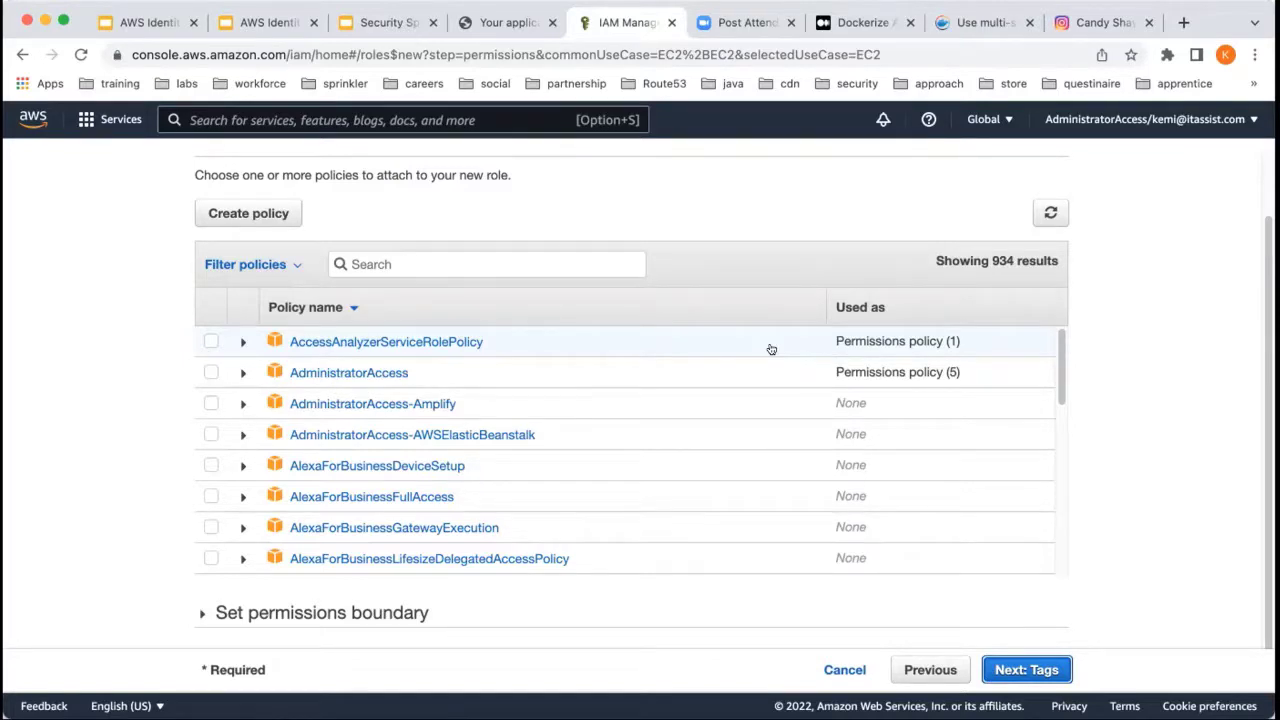
# Step: Filter the policies by S3, attach AmazonS3FullAccess to the new role, and proceed to its tags
pyautogui.click(528, 259)
pyautogui.write('S3')
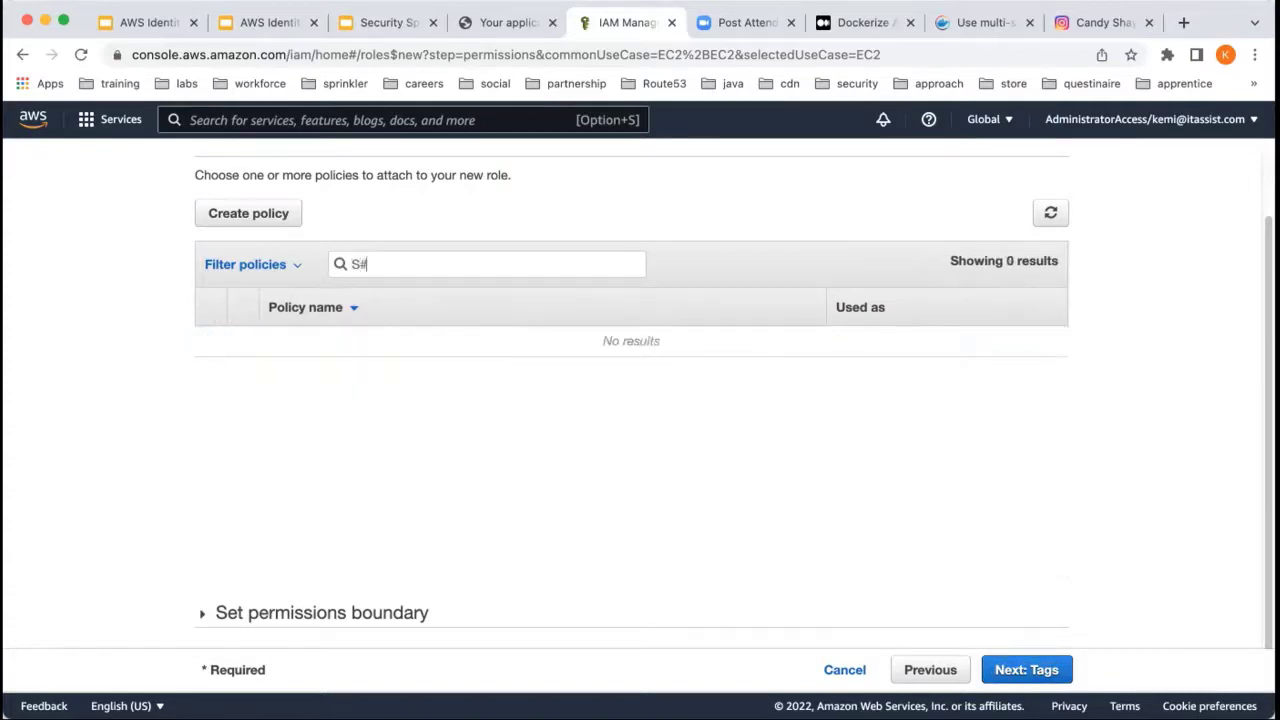
pyautogui.press('BackSpace')
pyautogui.write('3')
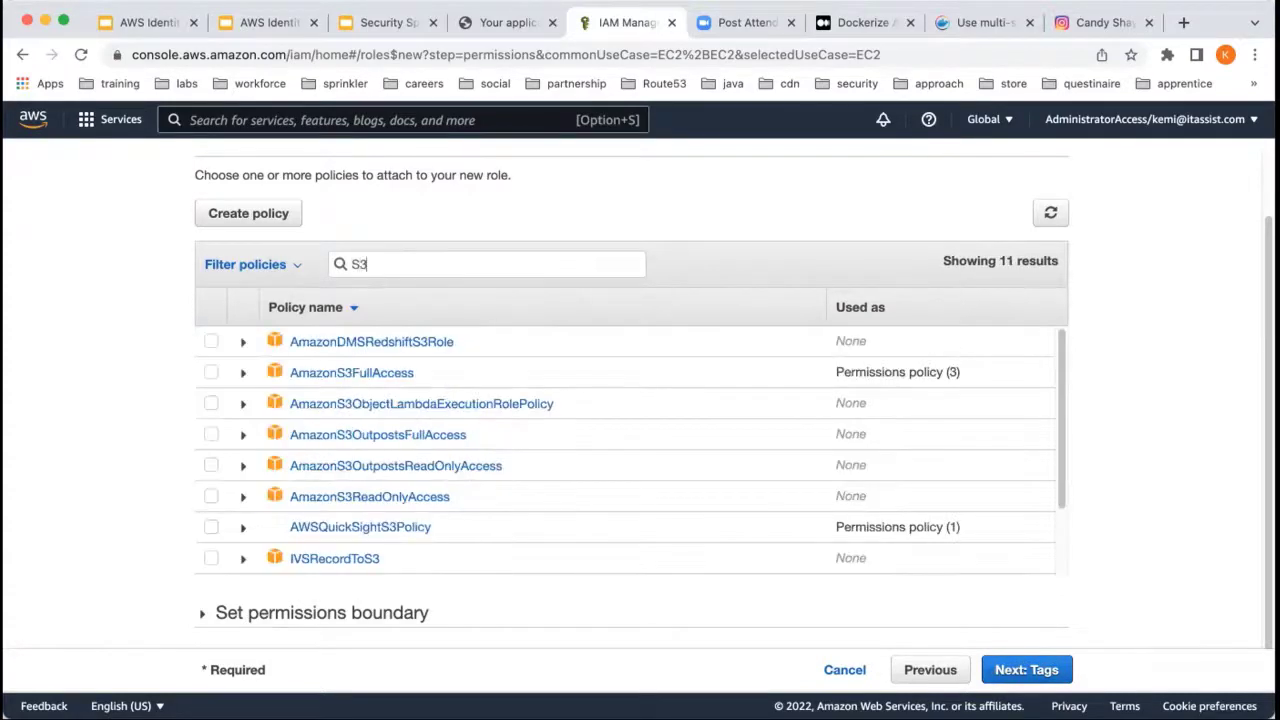
pyautogui.click(210, 371)
pyautogui.click(1026, 670)
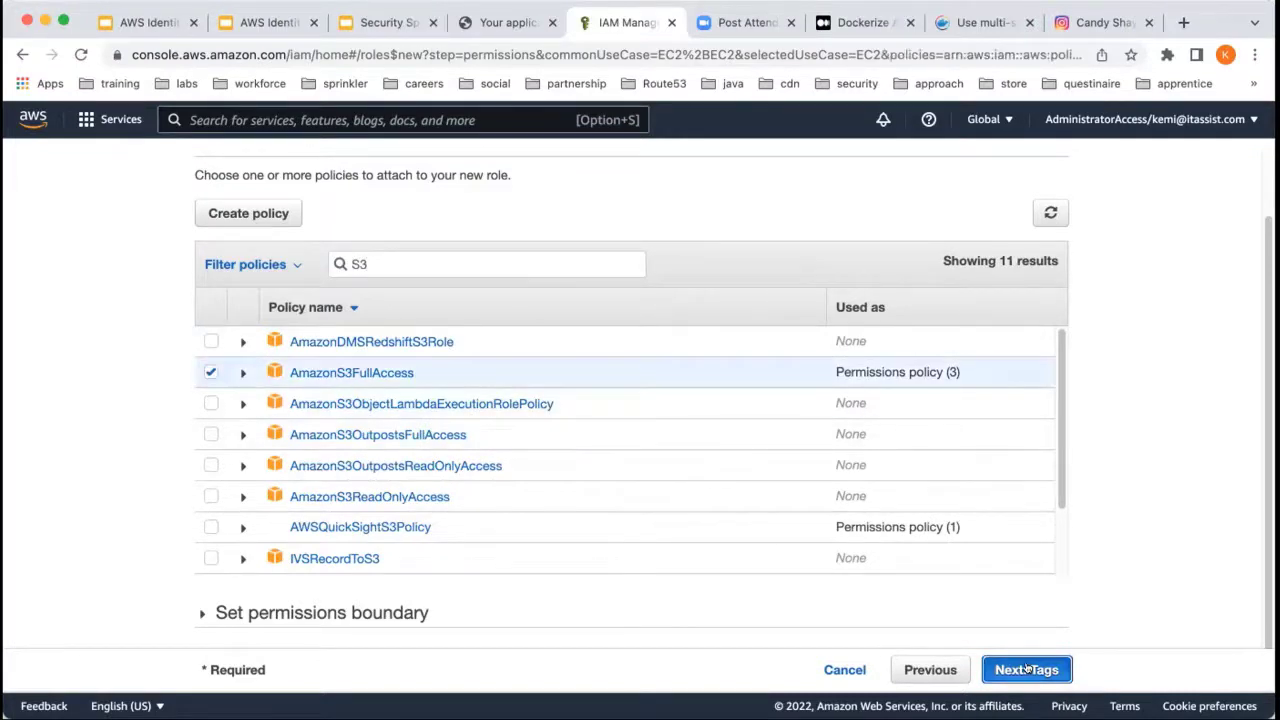
pyautogui.click(891, 672)
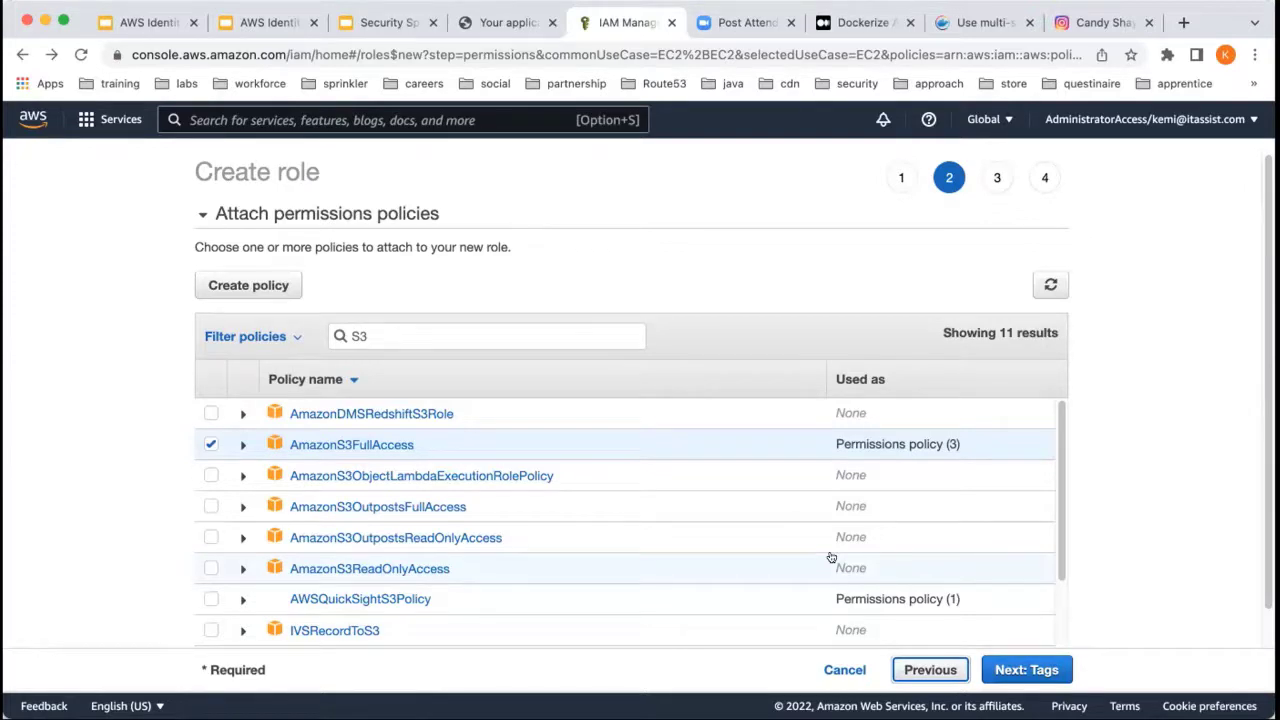
pyautogui.click(1026, 670)
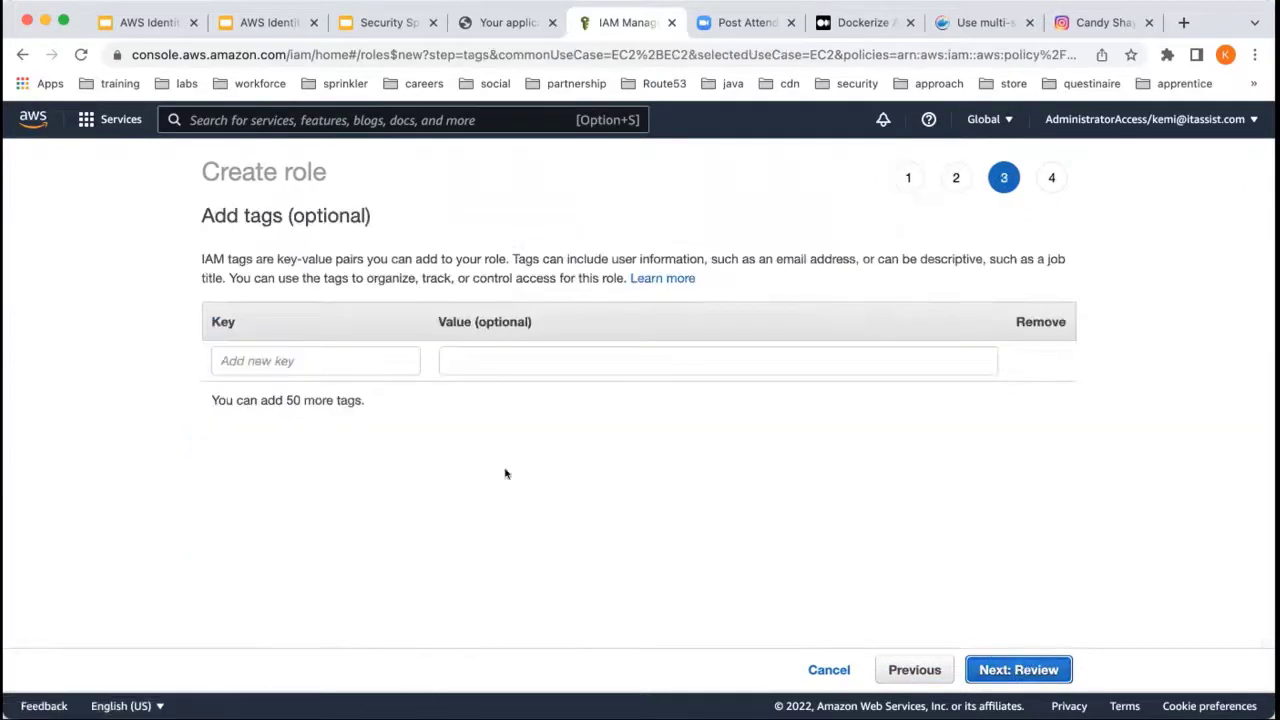
# Step: Leave the tags empty, name the role TestServiceRole, and create it
pyautogui.click(1024, 668)
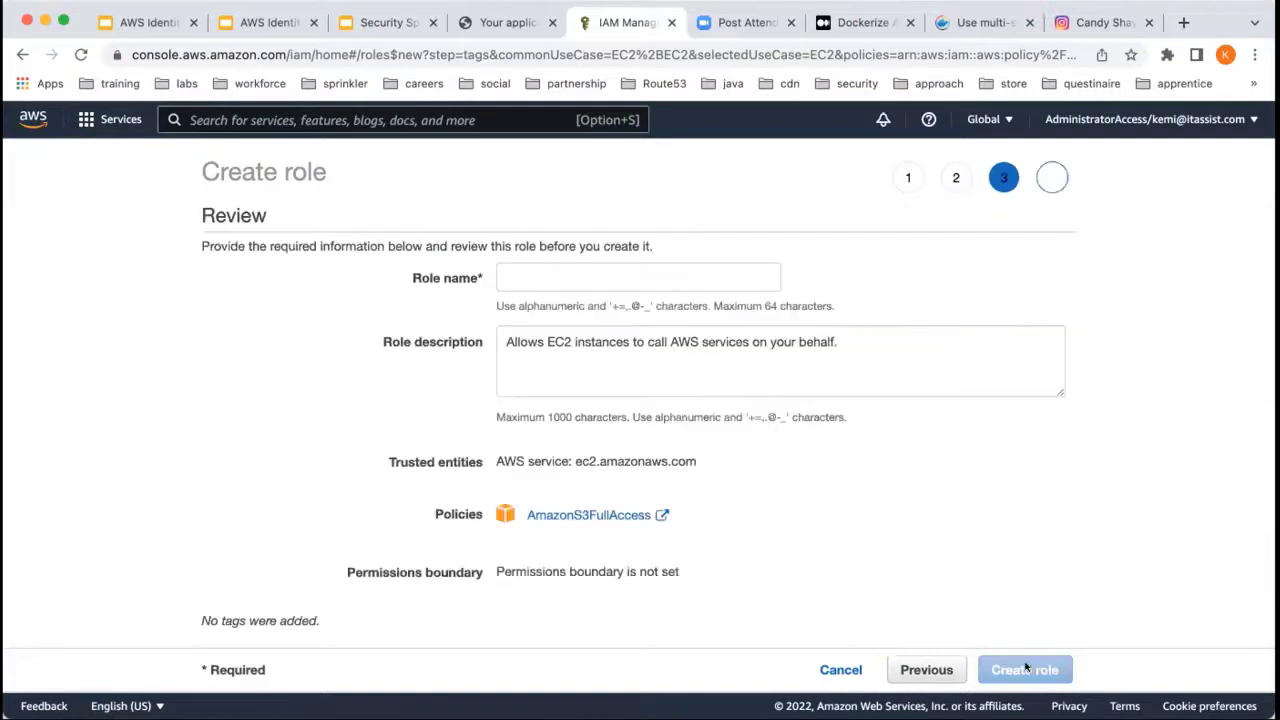
pyautogui.click(583, 277)
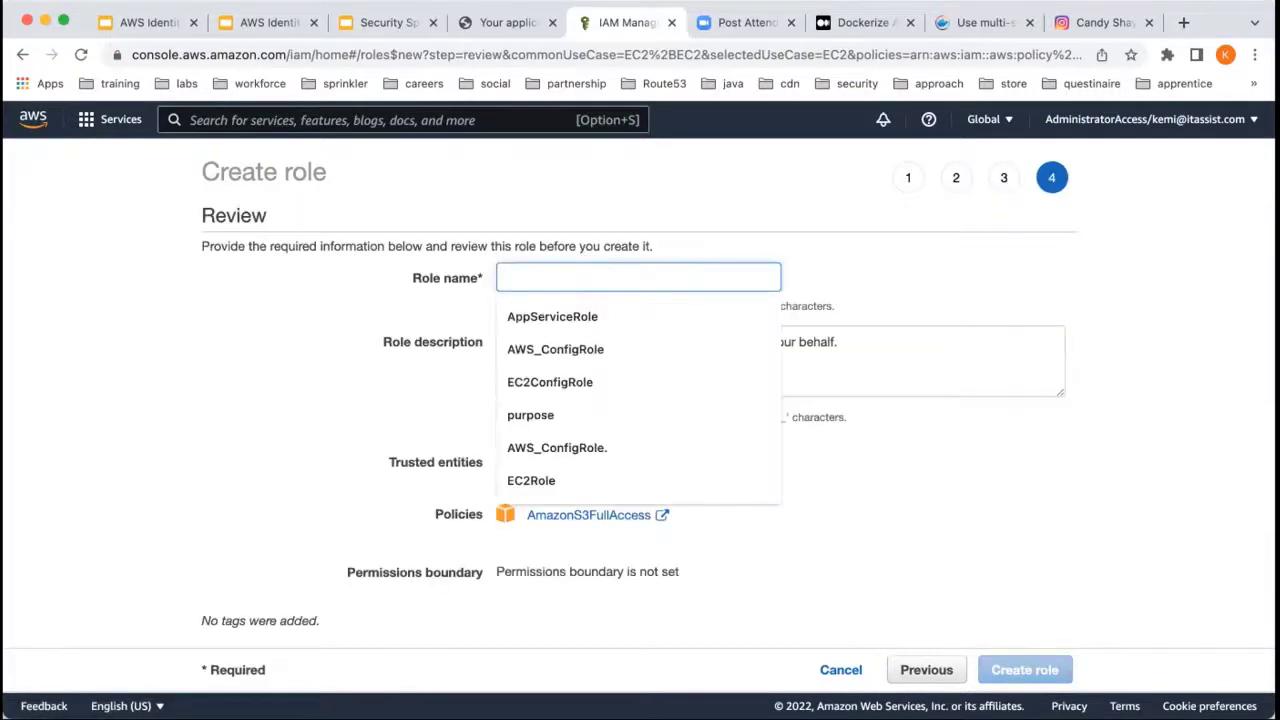
pyautogui.write('Test')
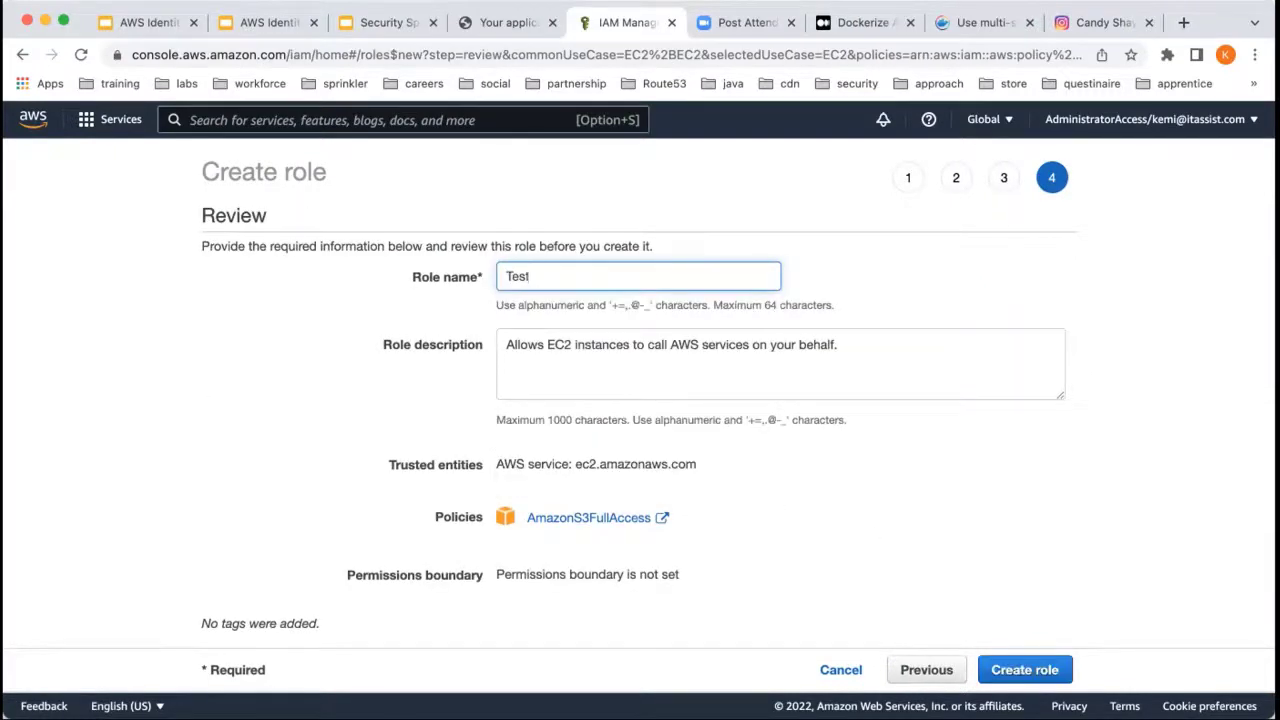
pyautogui.write('ServiceRole')
pyautogui.click(1020, 668)
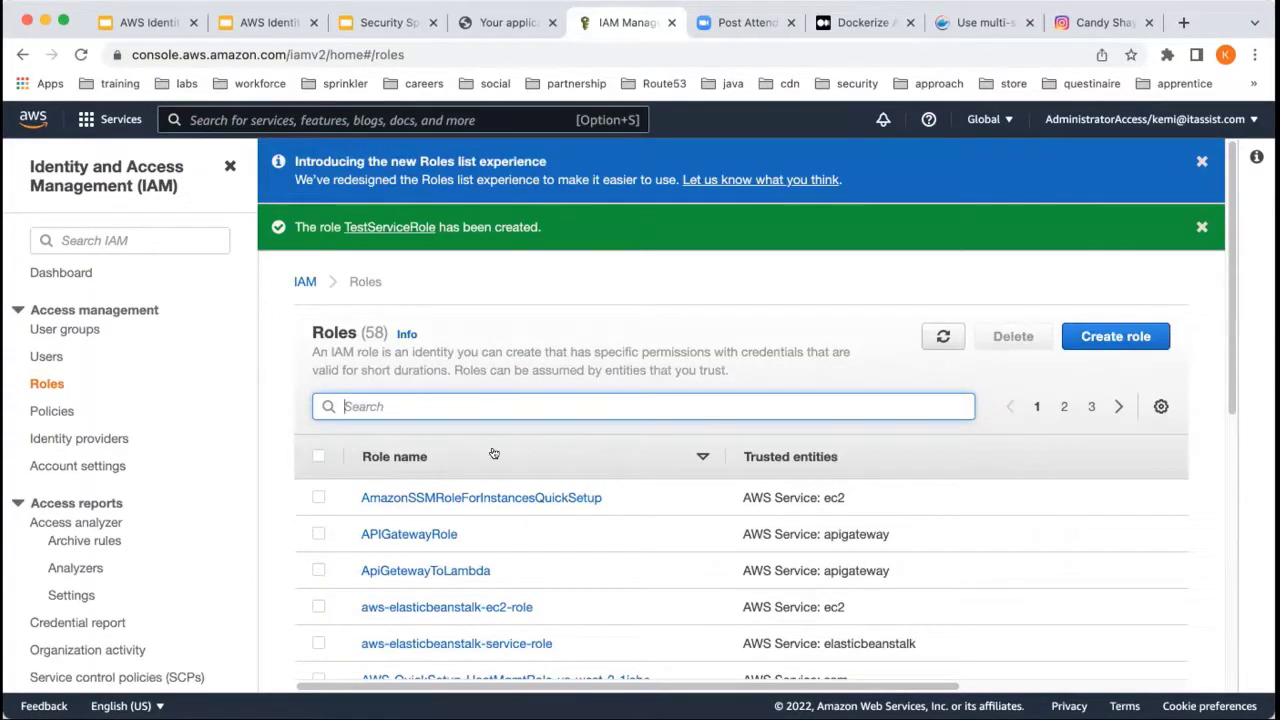
# Step: Start another role with Another AWS account as the trusted entity and fill in the trusted account ID
pyautogui.click(1111, 337)
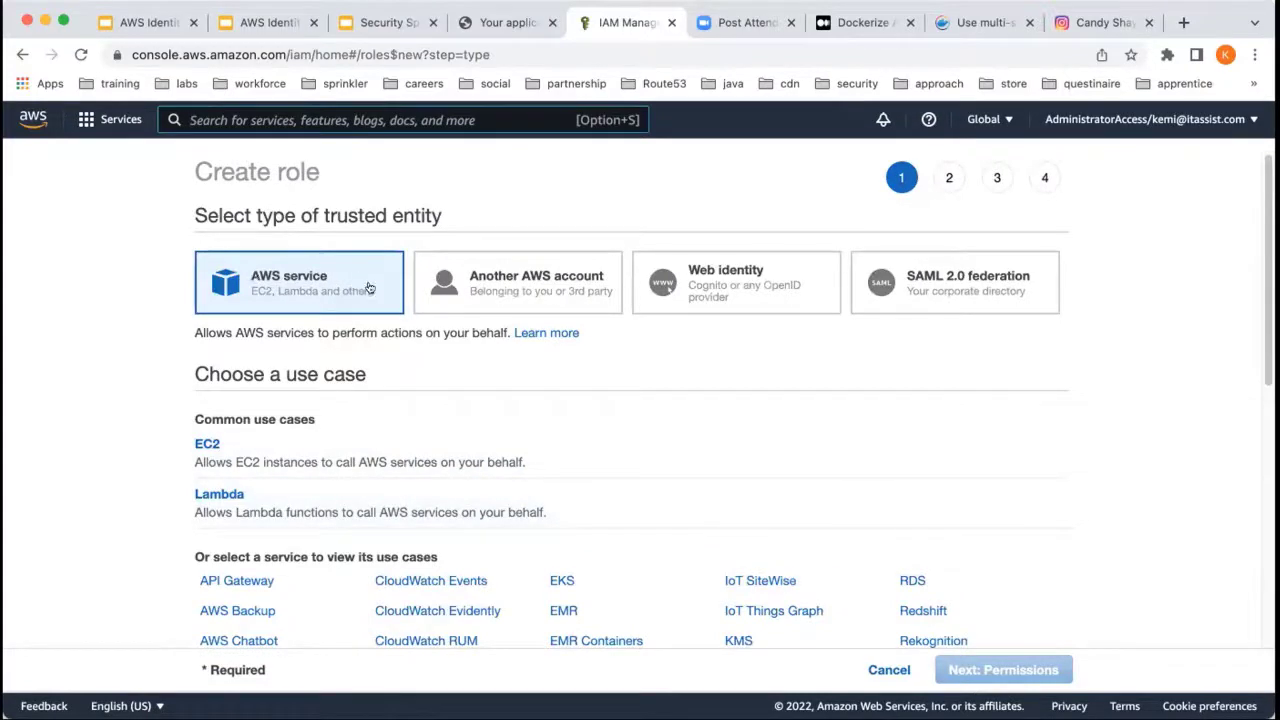
pyautogui.click(529, 278)
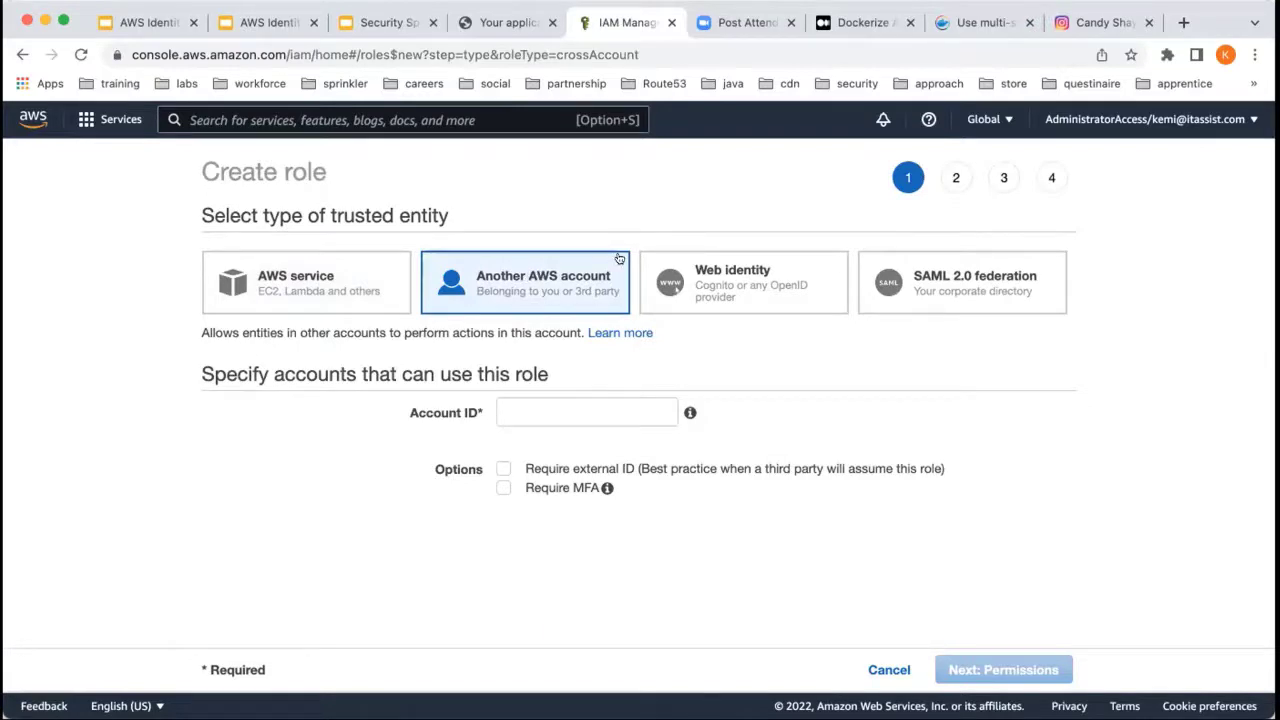
pyautogui.click(594, 408)
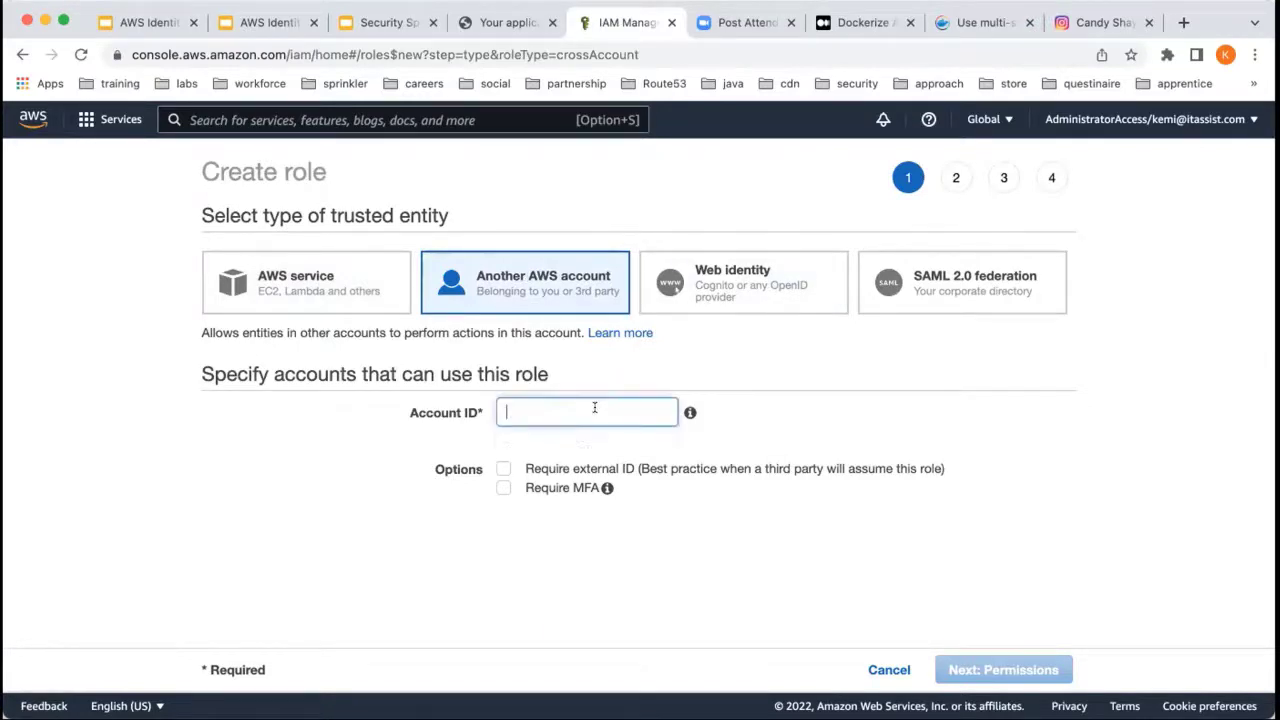
pyautogui.click(568, 450)
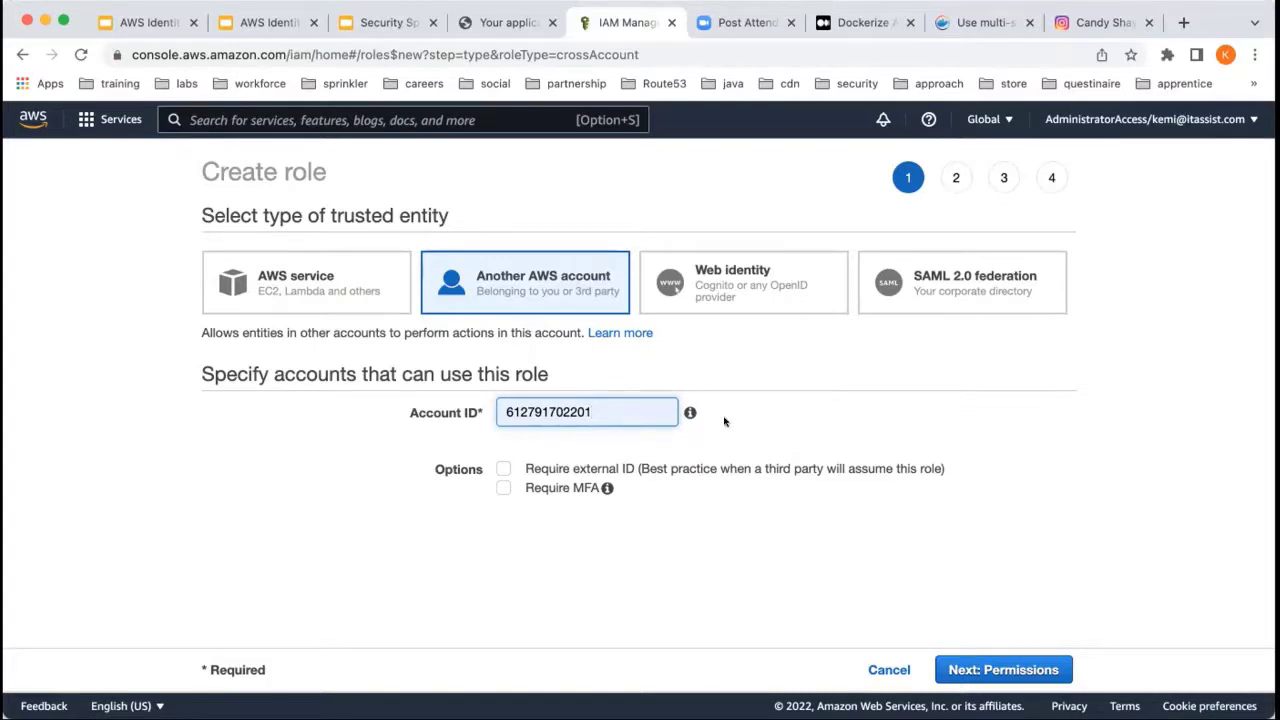
# Step: Preview the settings for requiring an external ID on the cross-account role and leave that requirement off
pyautogui.click(500, 469)
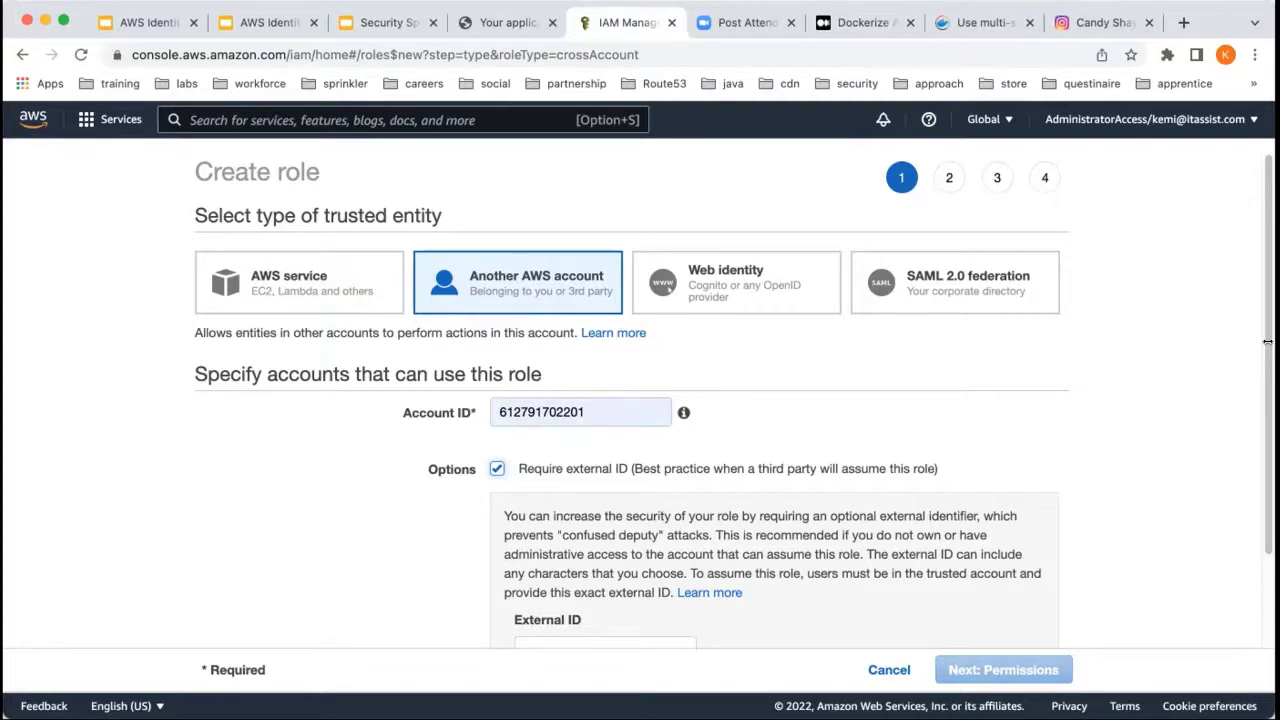
pyautogui.scroll(-5, 1245, 446)
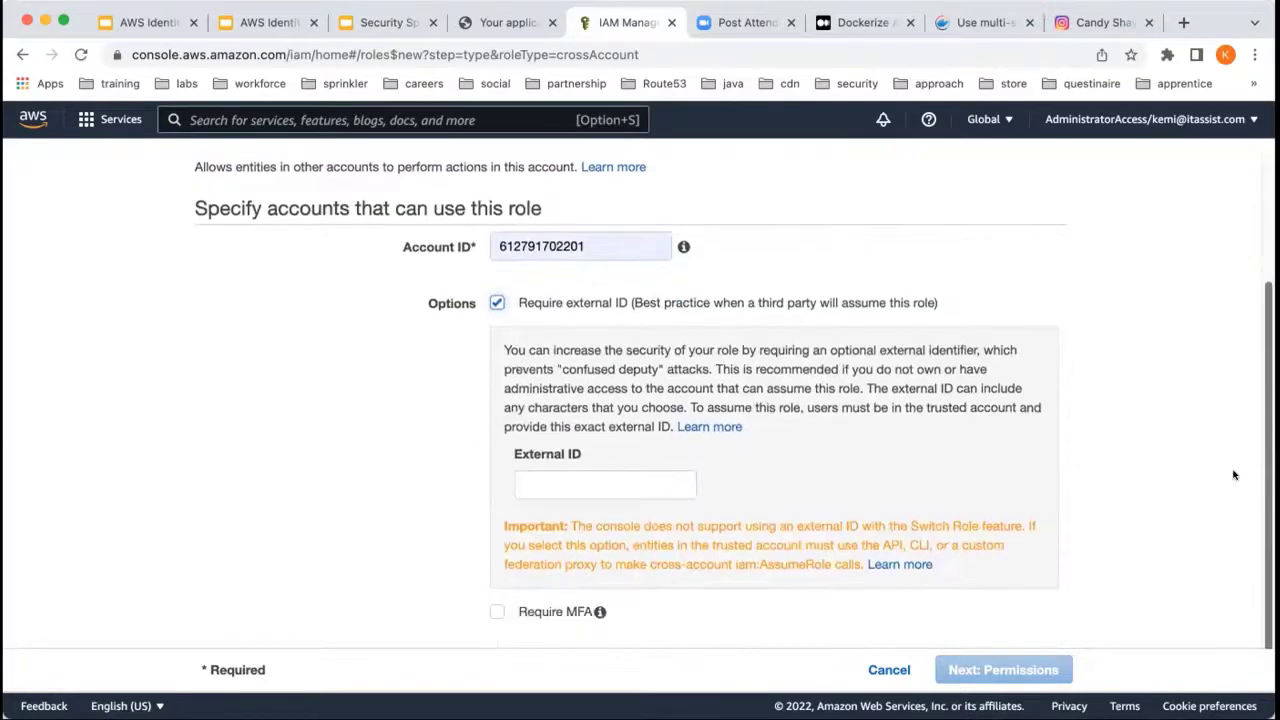
pyautogui.scroll(2, 1233, 475)
pyautogui.click(497, 364)
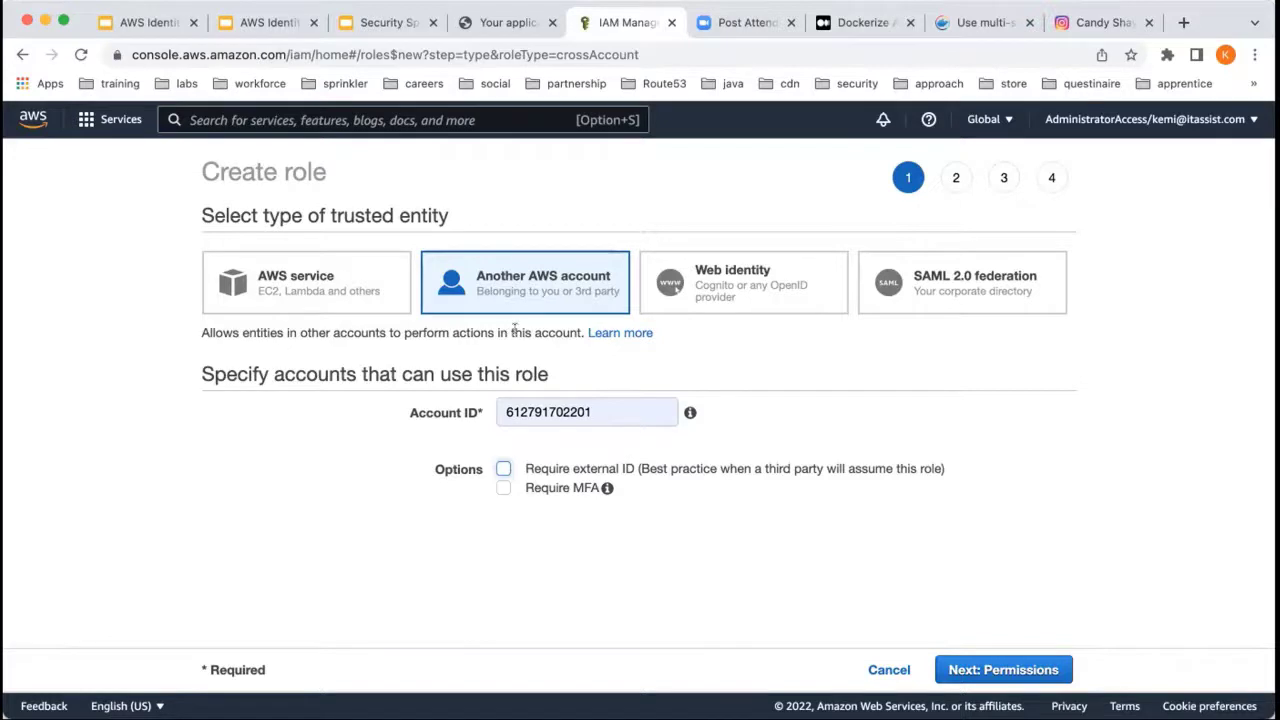
# Step: Set the new role's trusted entity type to Web identity
pyautogui.click(710, 287)
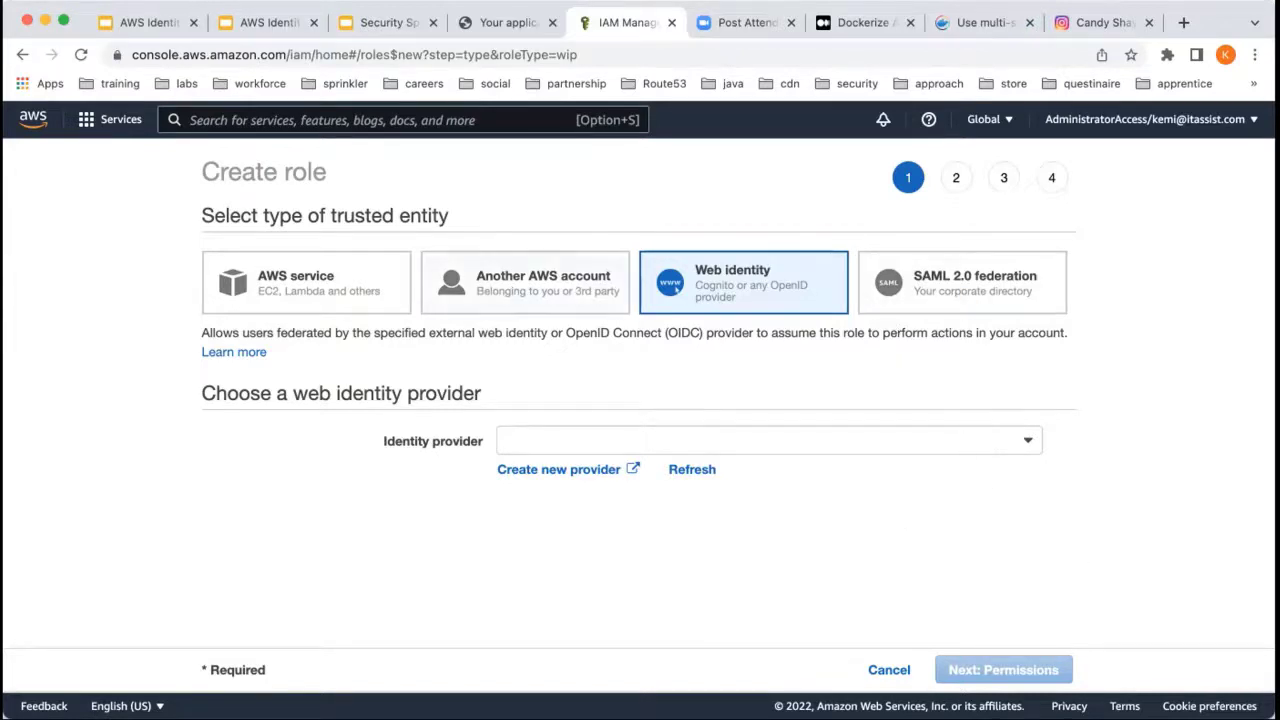
# Step: Look through the open IAM Policy, IAM Policy Evaluation and Security Specialist presentations in Google Slides
pyautogui.click(145, 22)
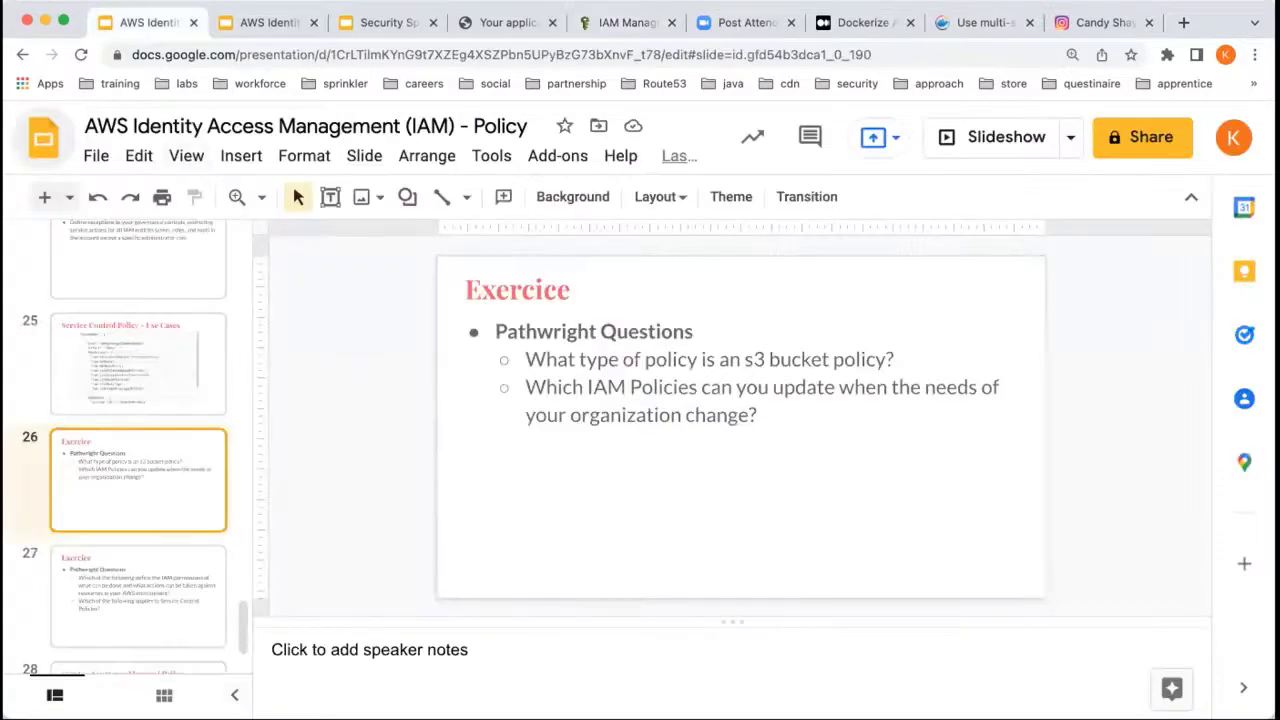
pyautogui.click(258, 22)
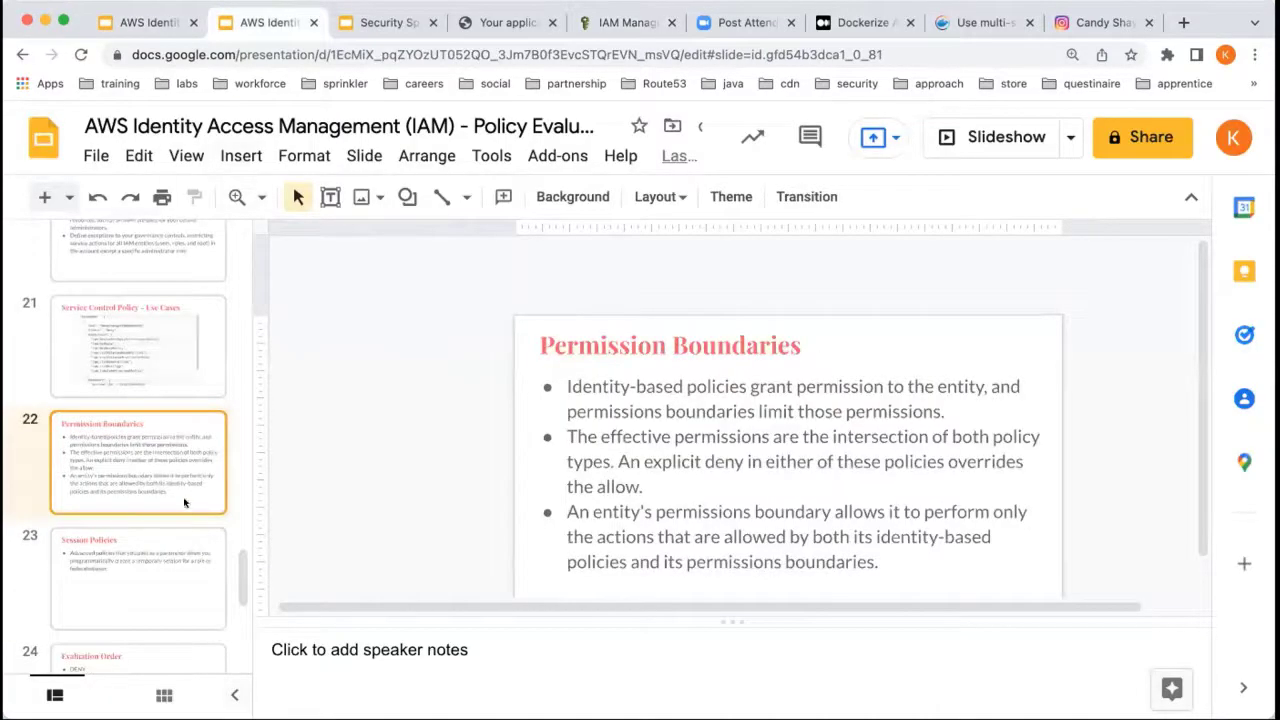
pyautogui.click(362, 22)
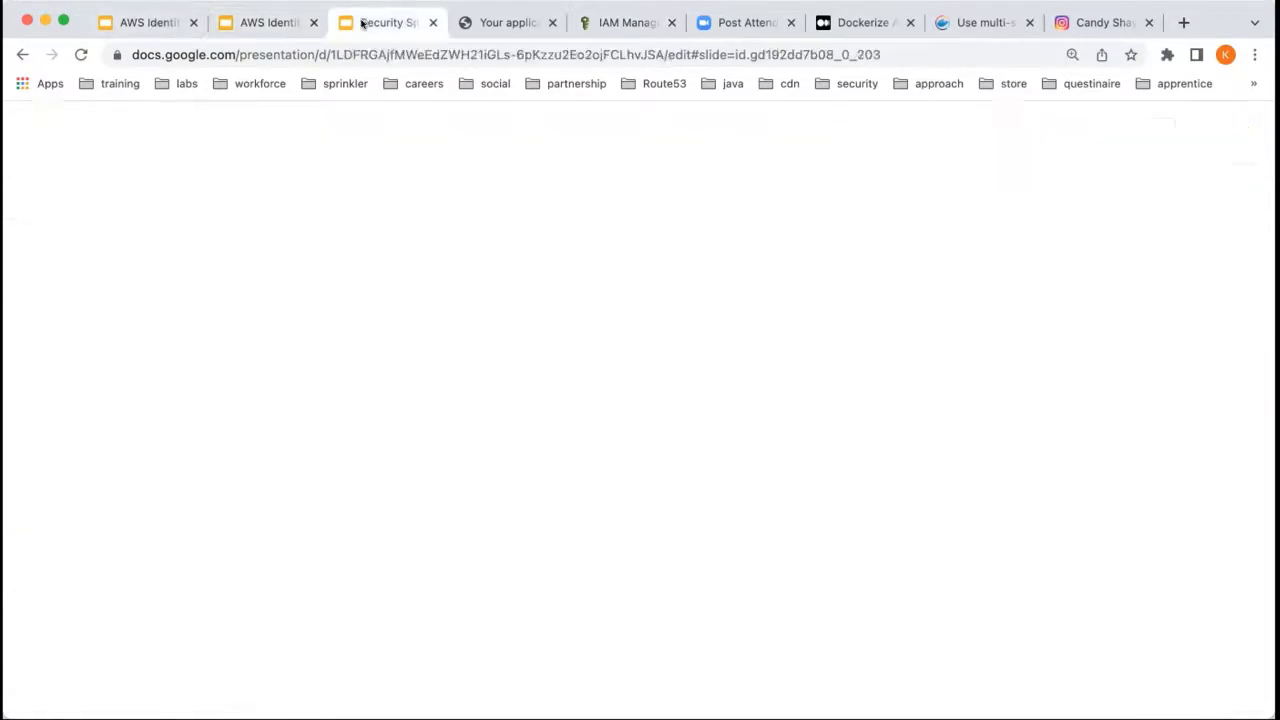
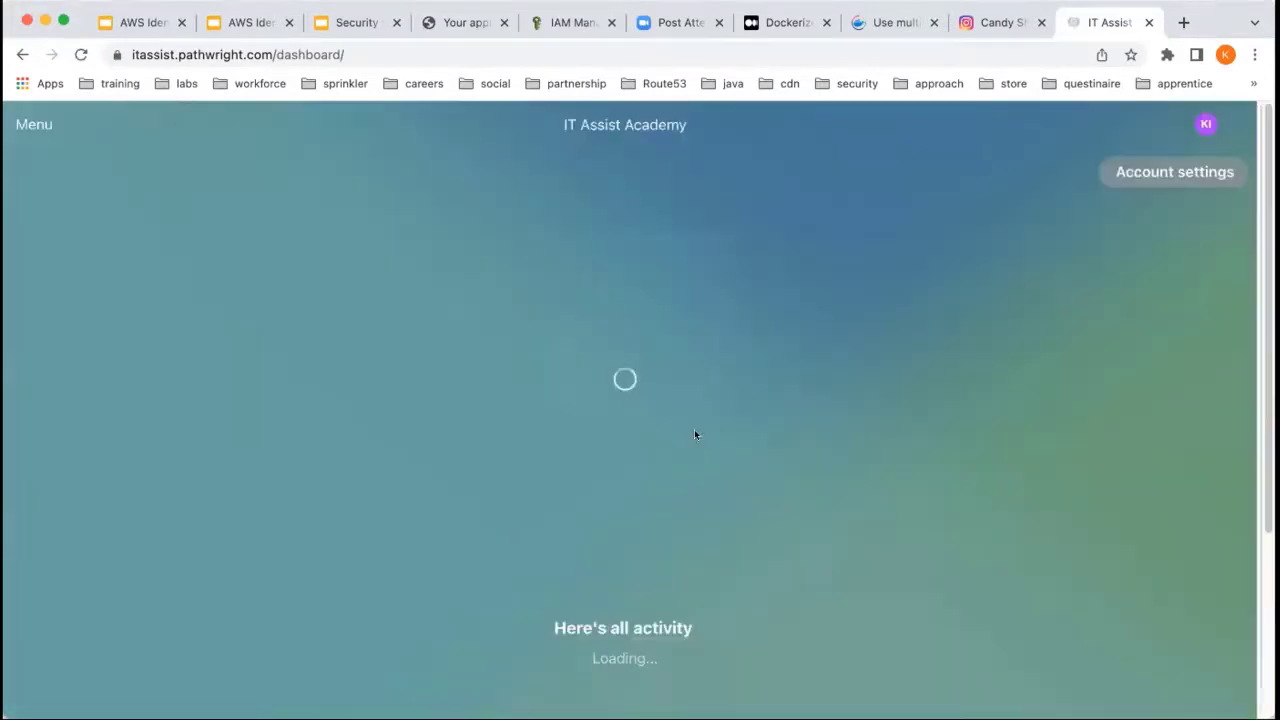
# Step: In the IT Assist Academy library on Pathwright, open the path of the Security Specialist - November course
pyautogui.click(35, 124)
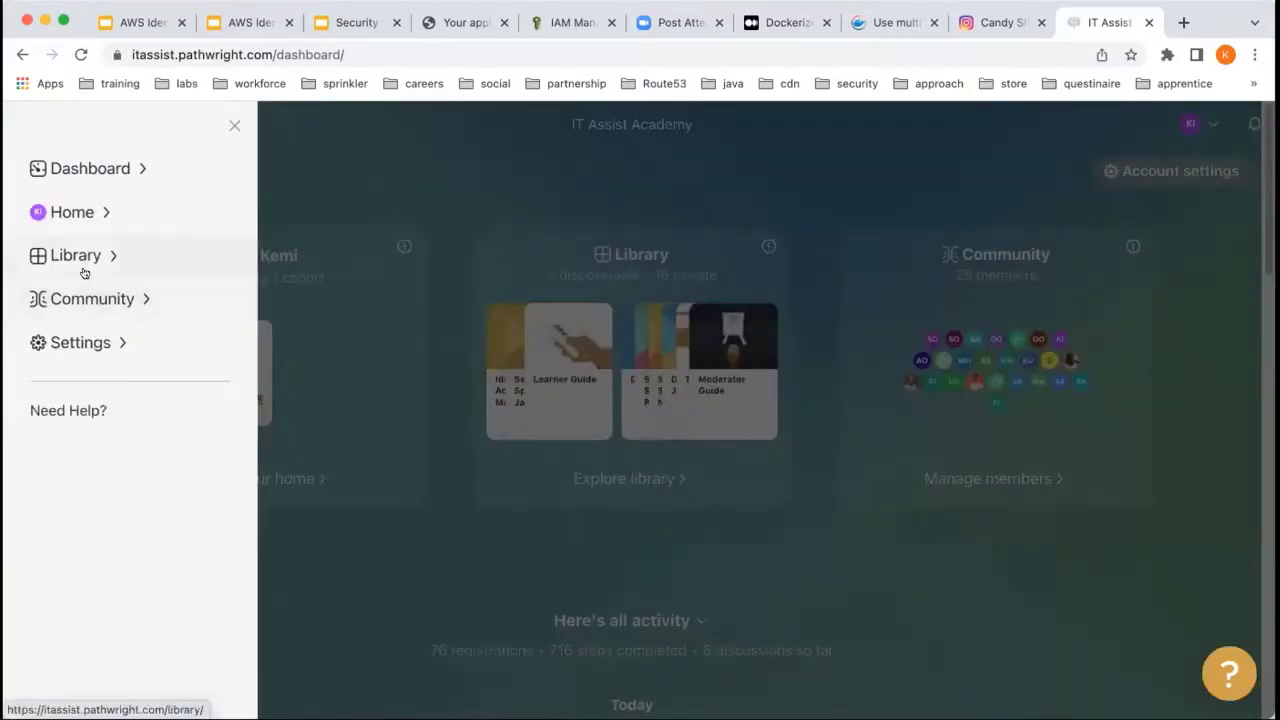
pyautogui.click(84, 257)
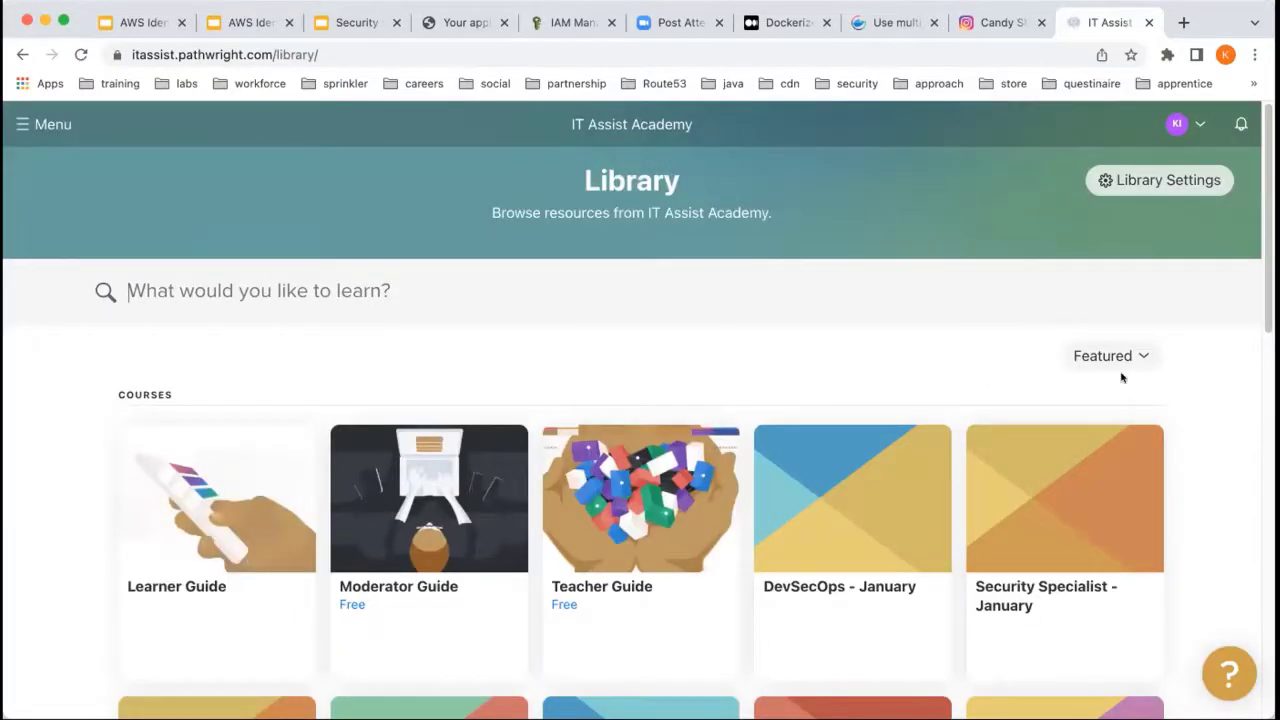
pyautogui.moveTo(1264, 268); pyautogui.dragTo(1267, 420)
pyautogui.click(240, 406)
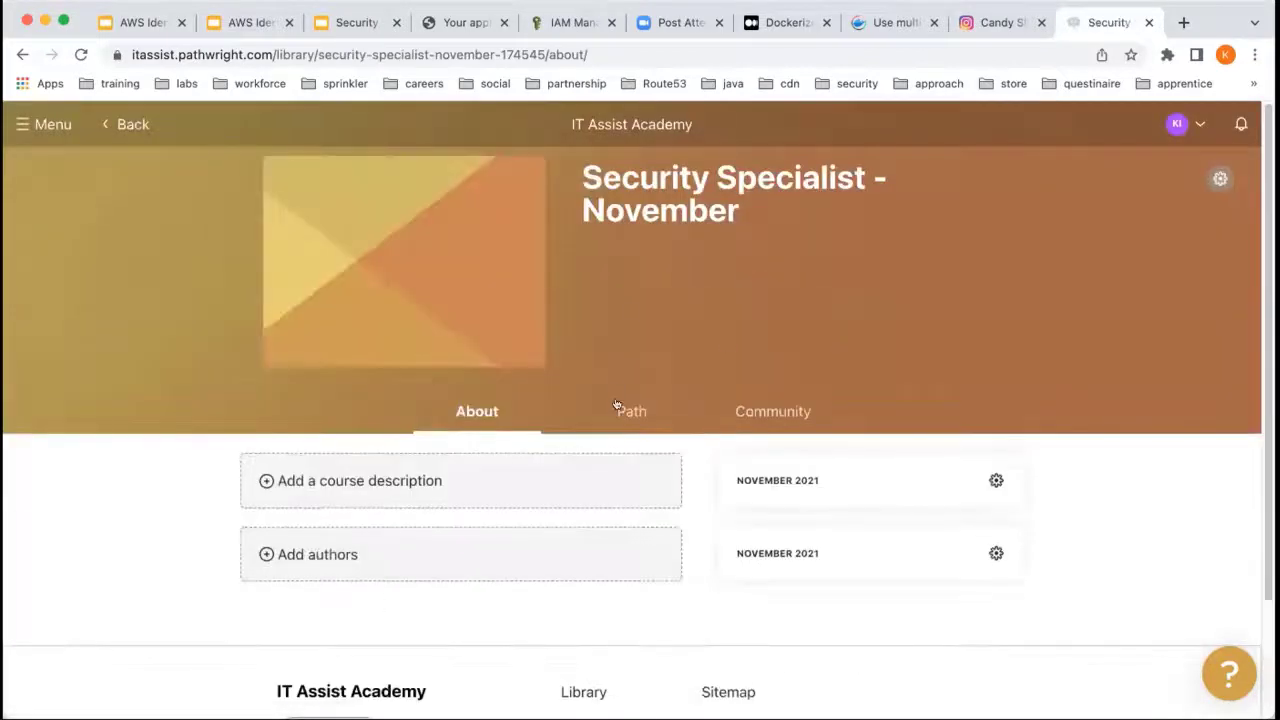
pyautogui.click(616, 409)
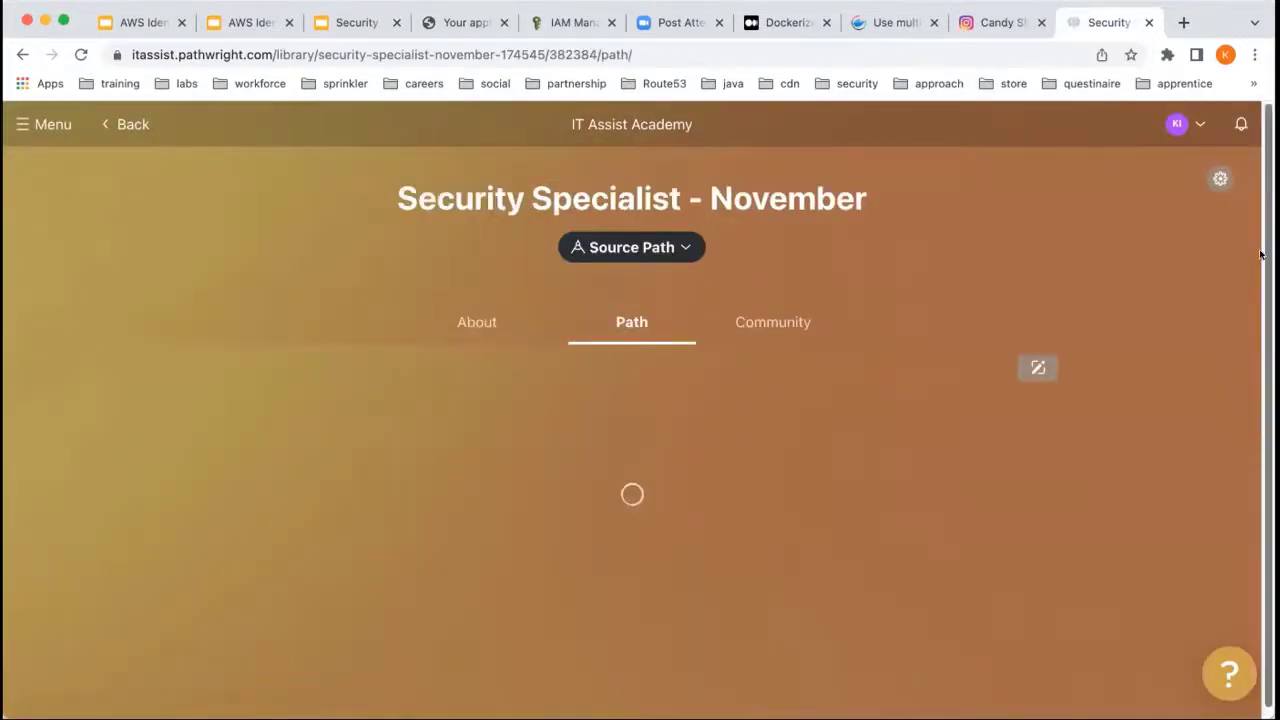
# Step: Show the steps of the AWS Identity and Access Management (IAM) Fundamentals lesson and review its quizzes and labs
pyautogui.scroll(-2, 1150, 320)
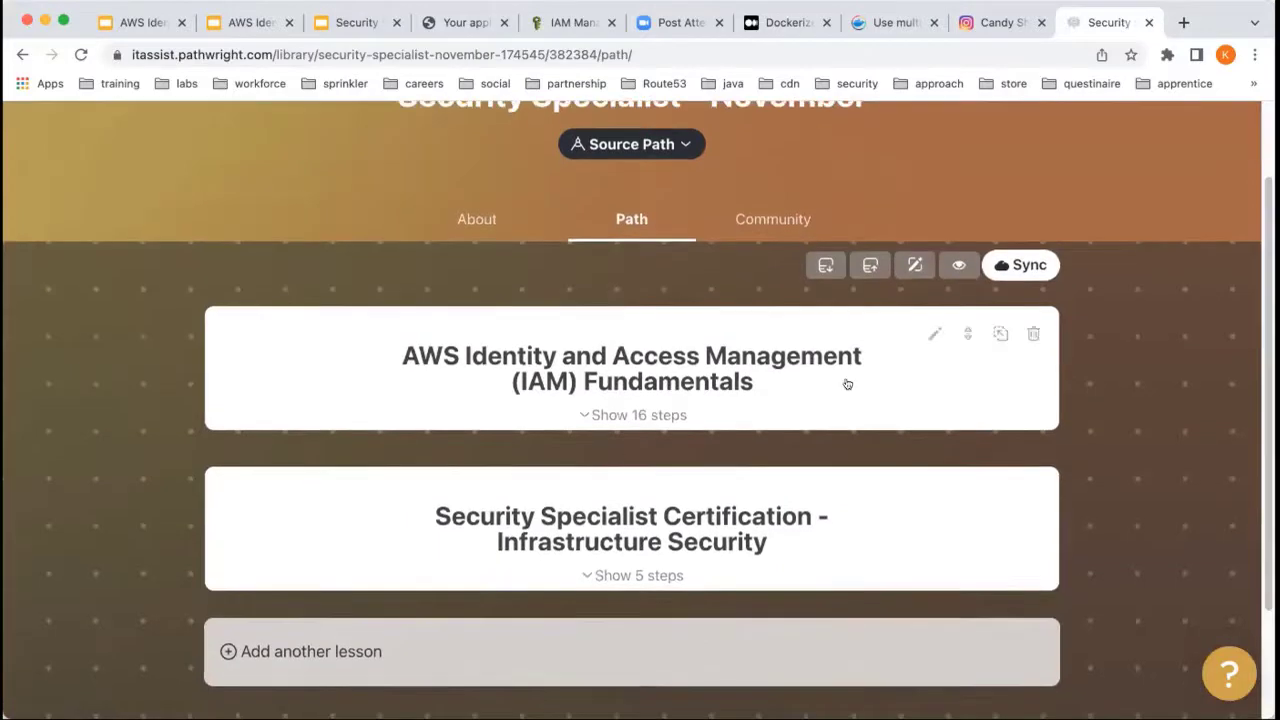
pyautogui.scroll(-5, 1247, 375)
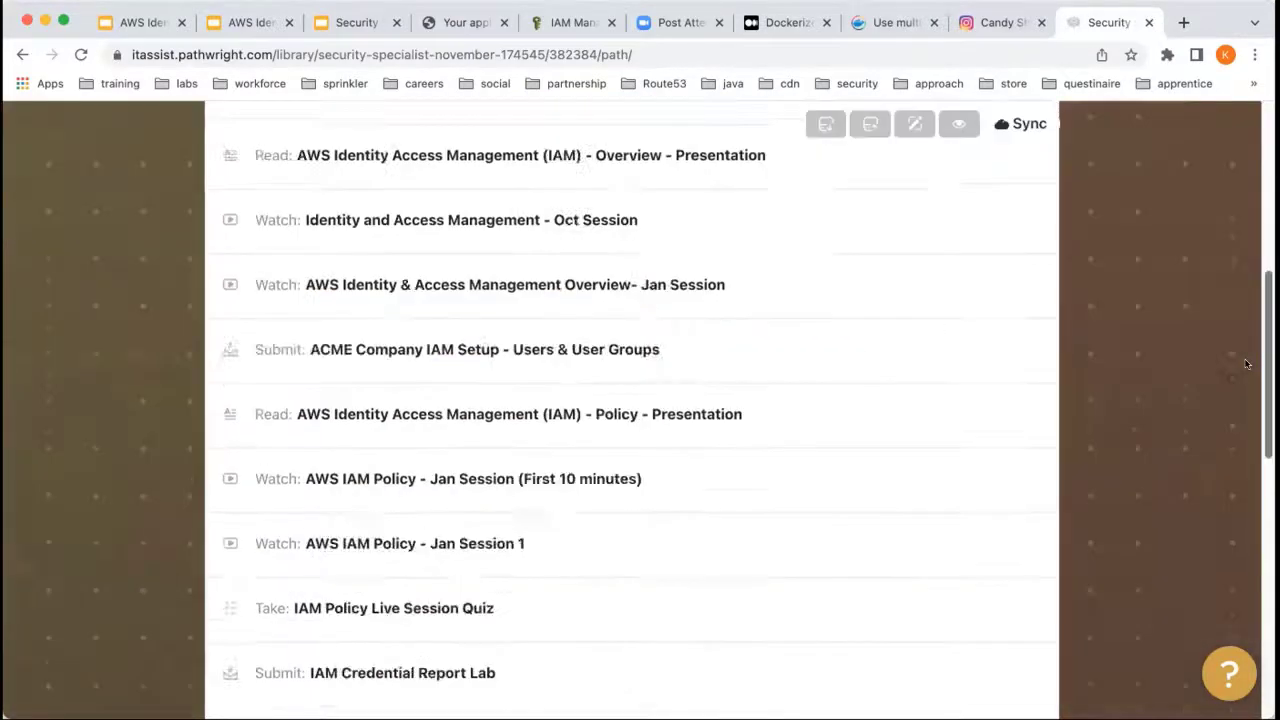
pyautogui.scroll(-2, 1247, 375)
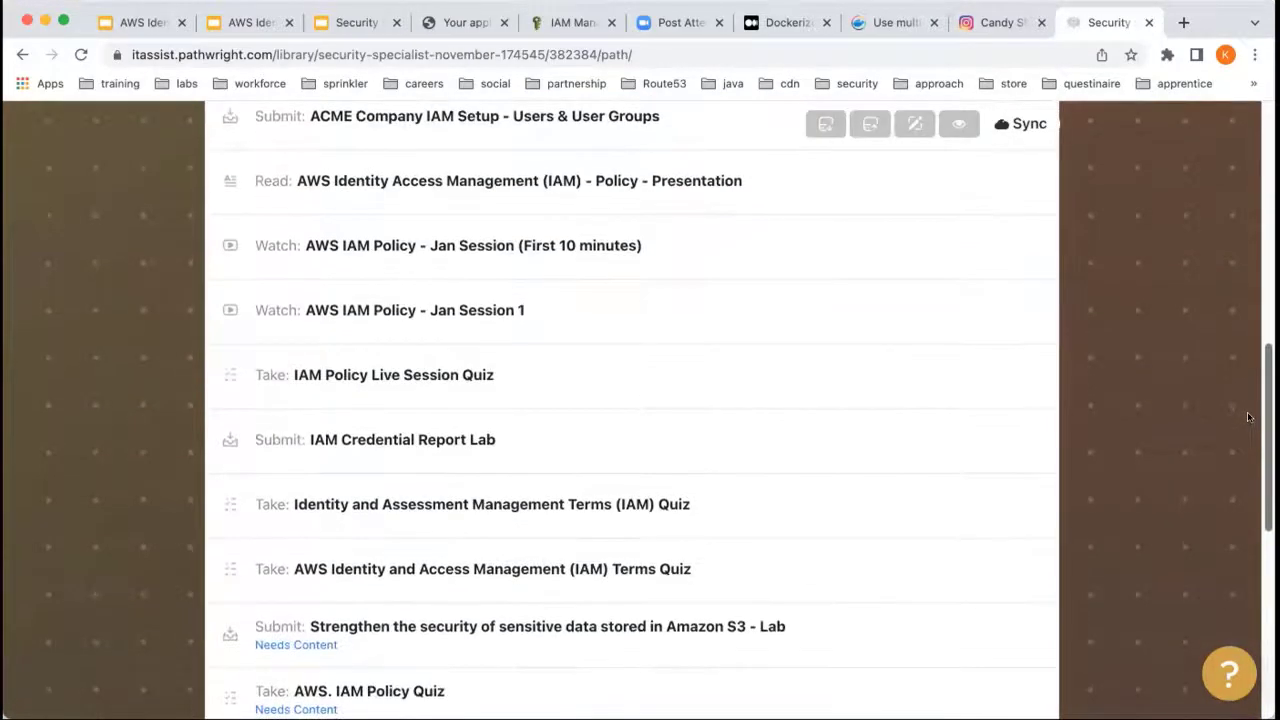
pyautogui.scroll(-1, 1248, 420)
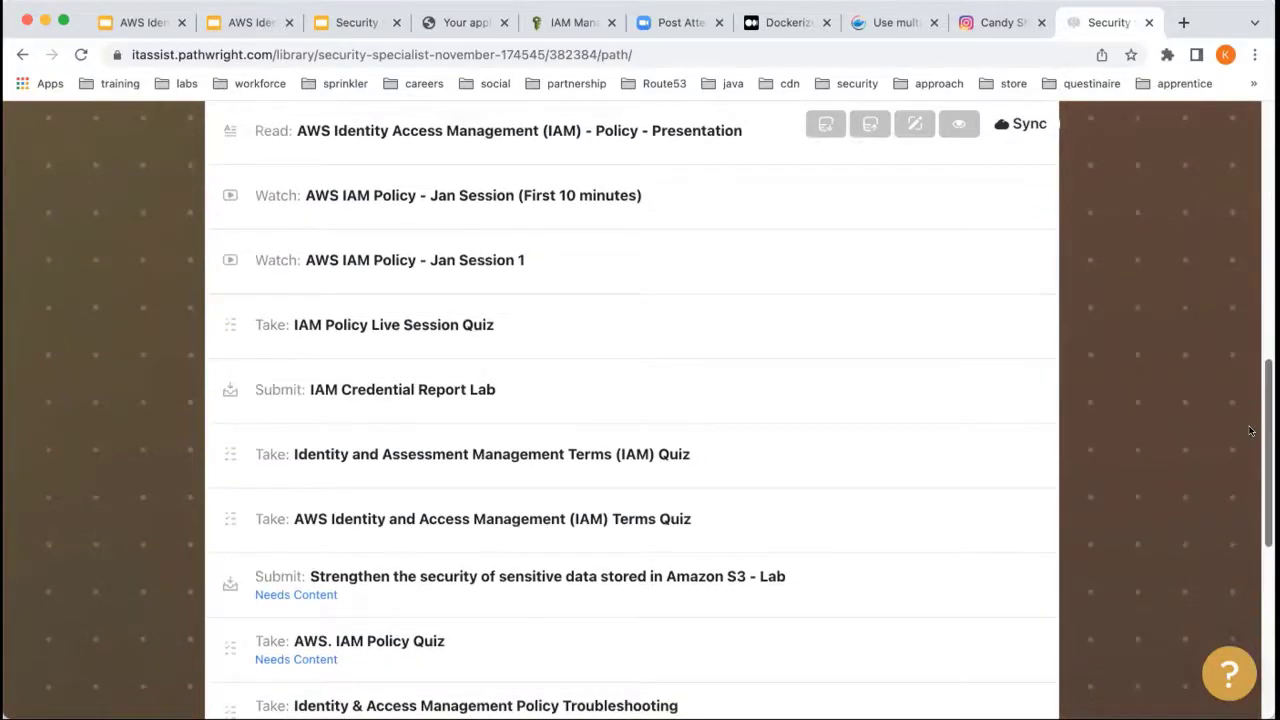
pyautogui.scroll(-1, 1250, 432)
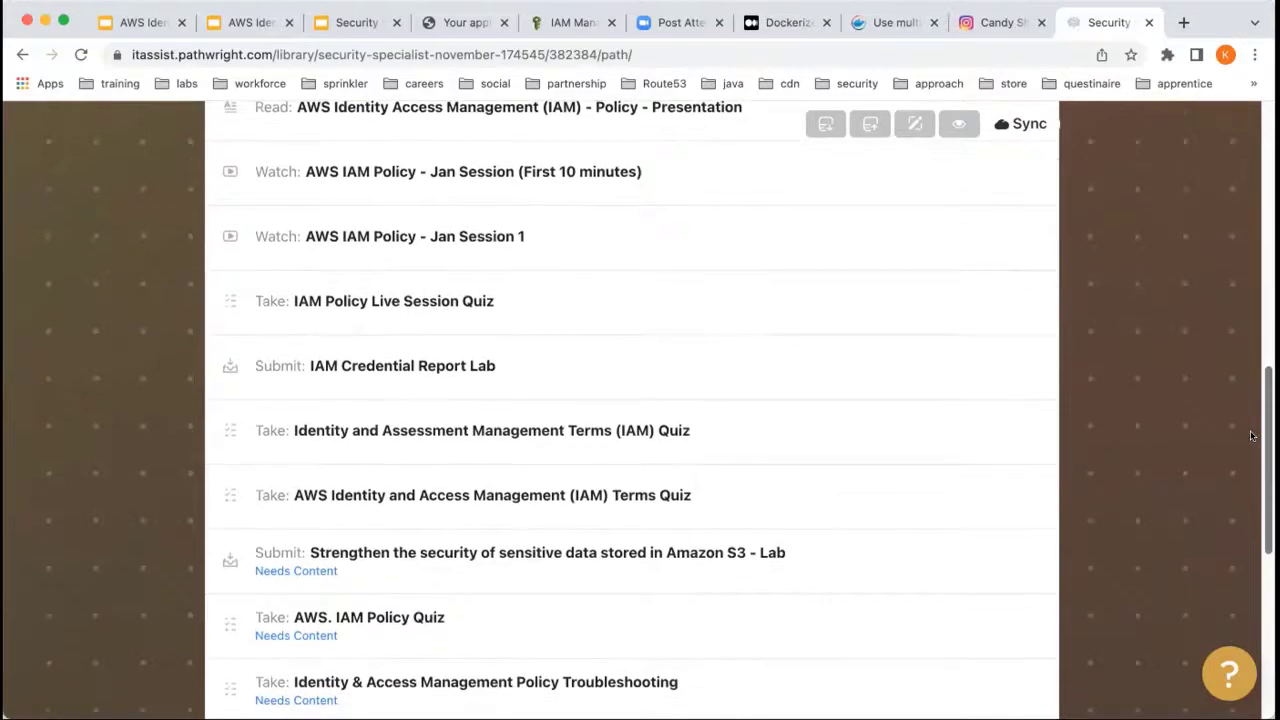
pyautogui.scroll(-3, 1250, 436)
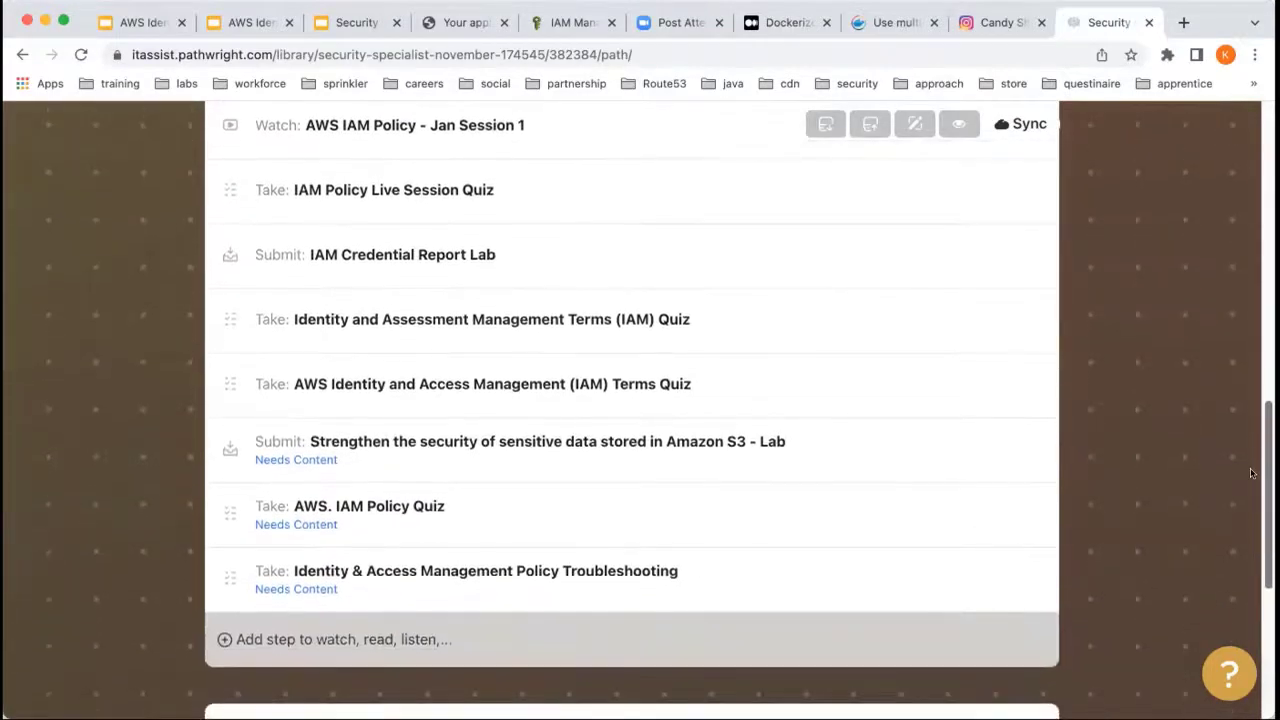
pyautogui.scroll(3, 1250, 472)
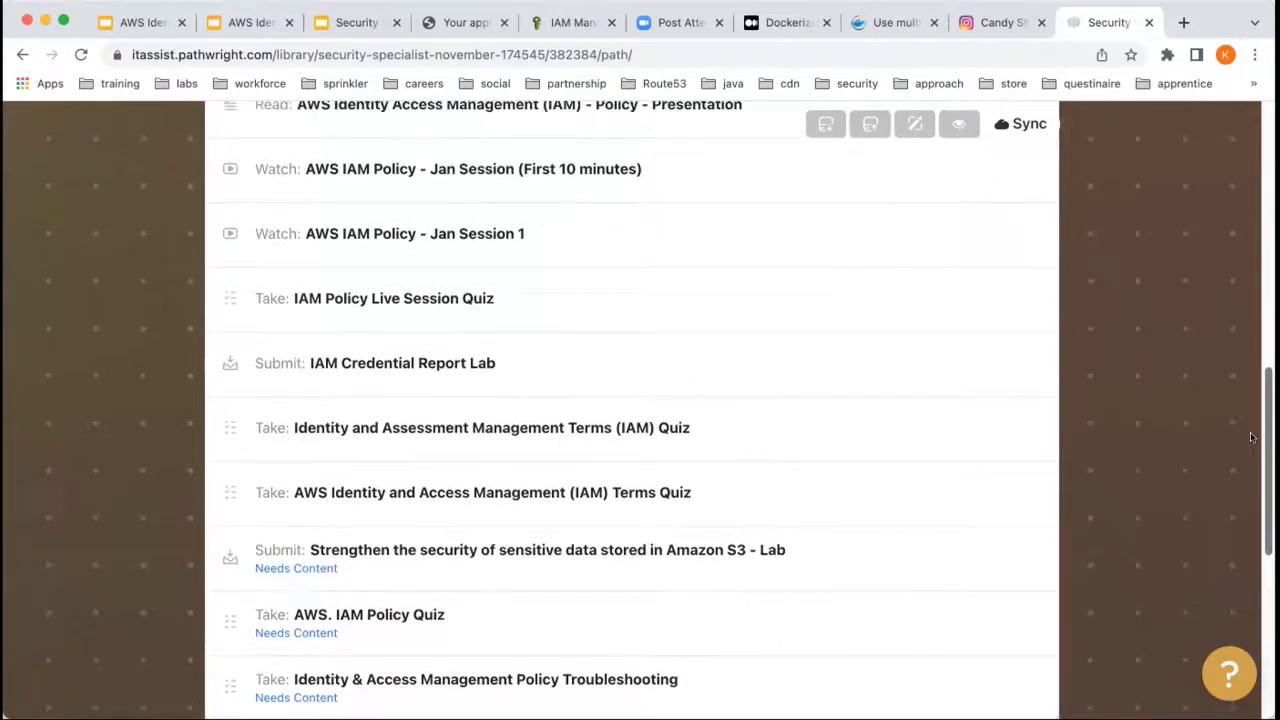
# Step: Return to the academy library and open the path of the NIST CSF & AWS Security course
pyautogui.scroll(15, 1250, 437)
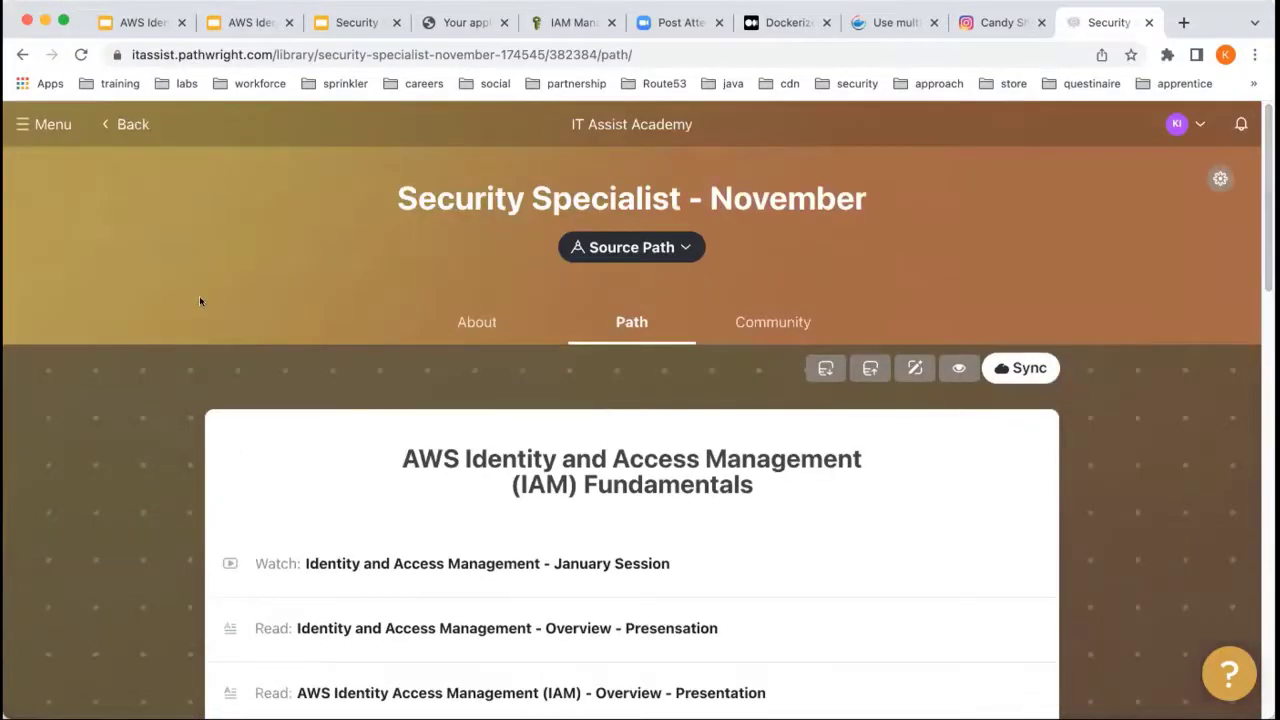
pyautogui.click(27, 130)
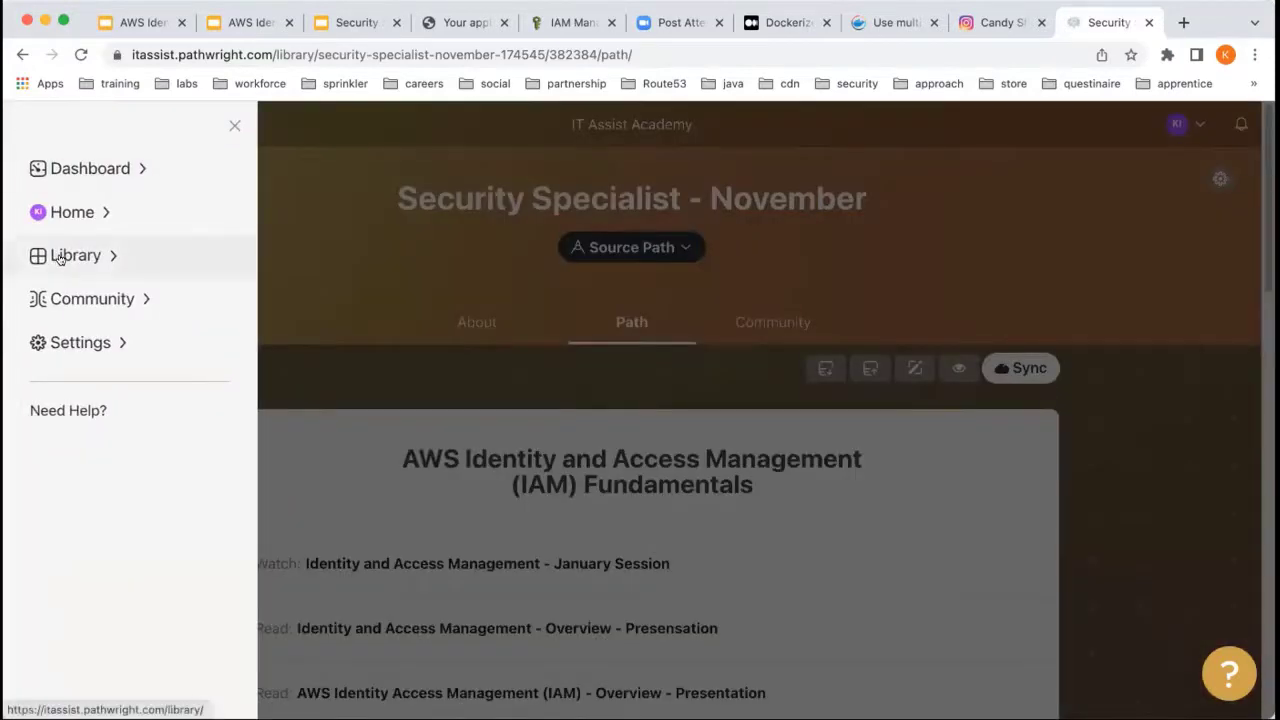
pyautogui.click(60, 258)
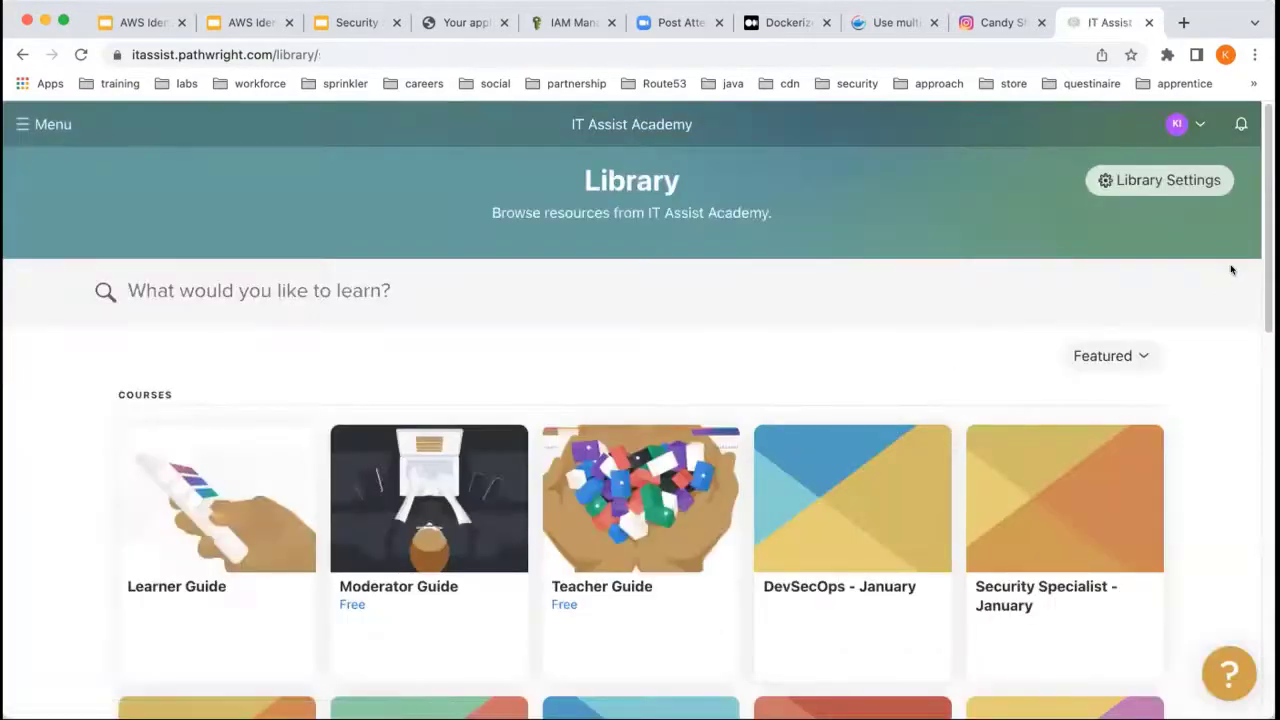
pyautogui.scroll(-5, 1264, 211)
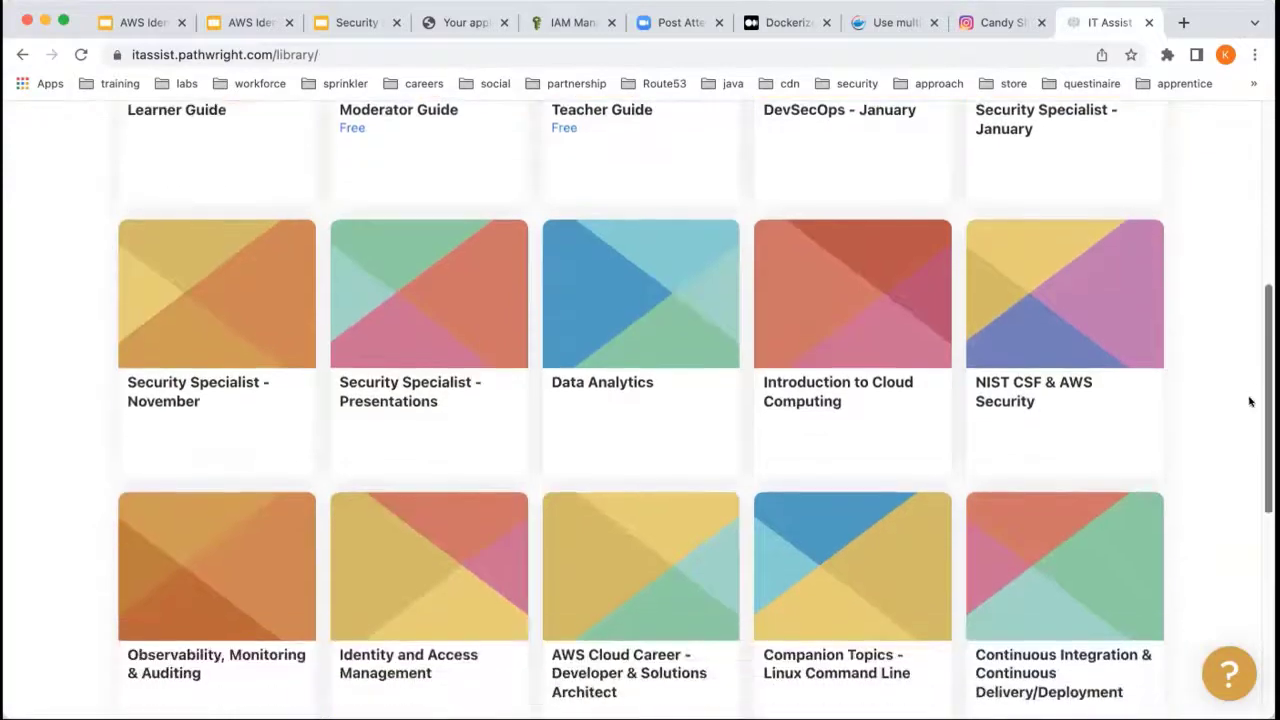
pyautogui.click(1040, 356)
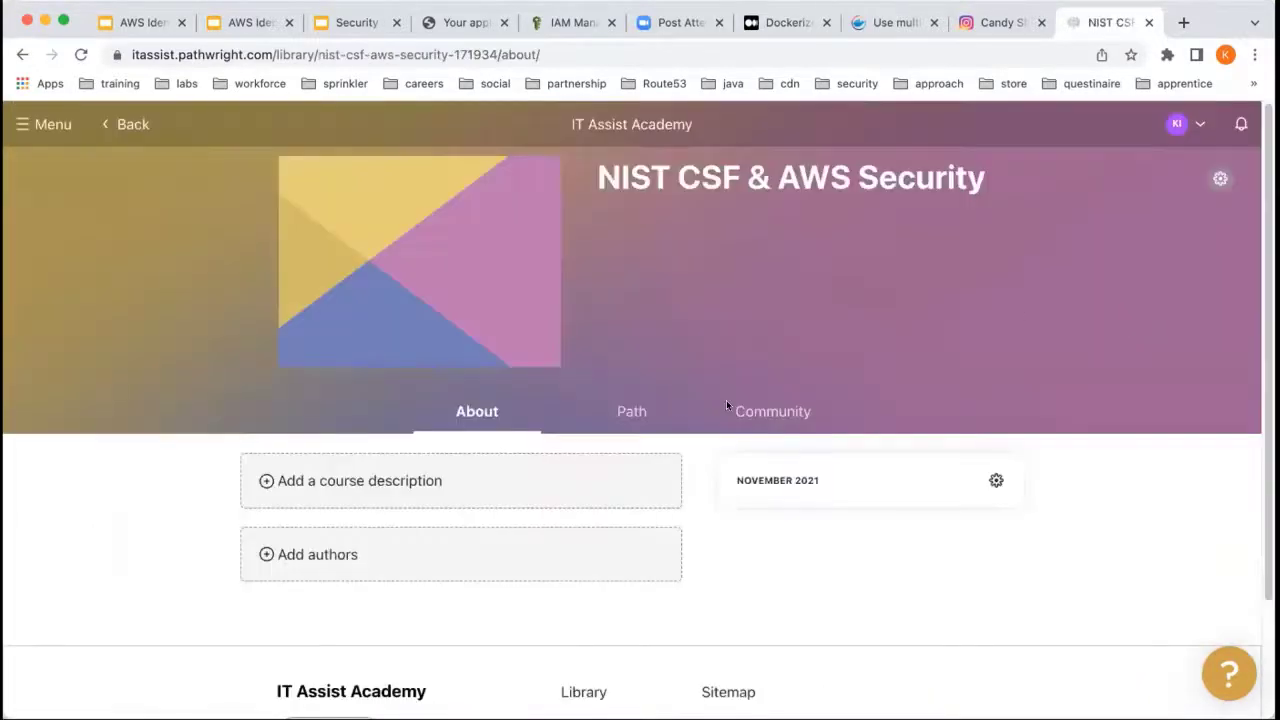
pyautogui.click(624, 412)
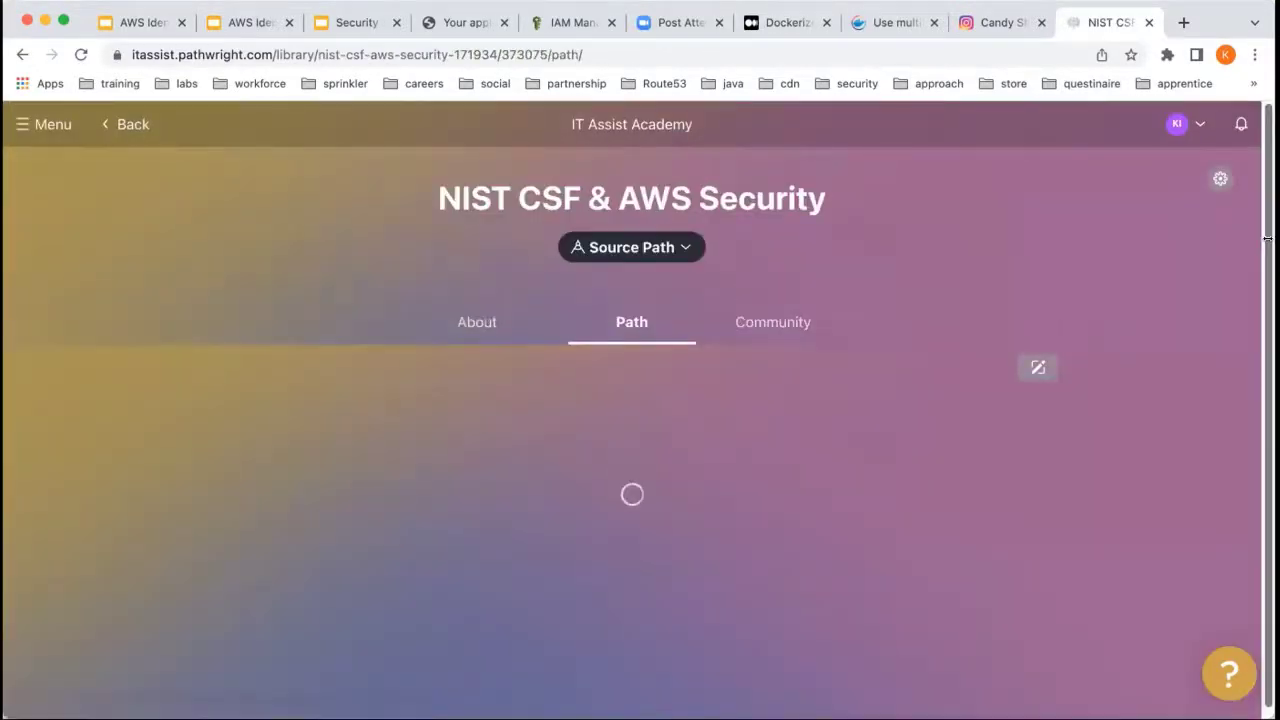
# Step: Show the steps of the Security Specialist Certification Review lesson and copy its IAM Policie Exercises step
pyautogui.scroll(-2, 1267, 238)
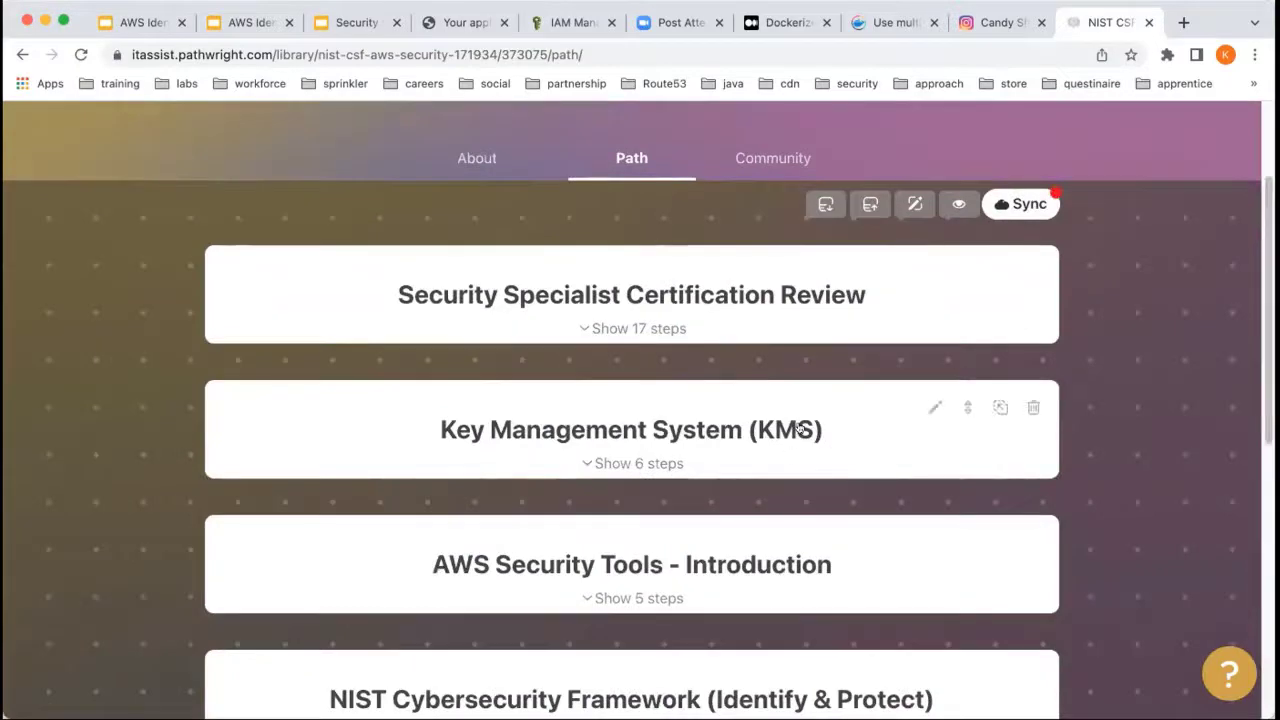
pyautogui.moveTo(1258, 300); pyautogui.dragTo(1265, 591)
pyautogui.scroll(5, 746, 345)
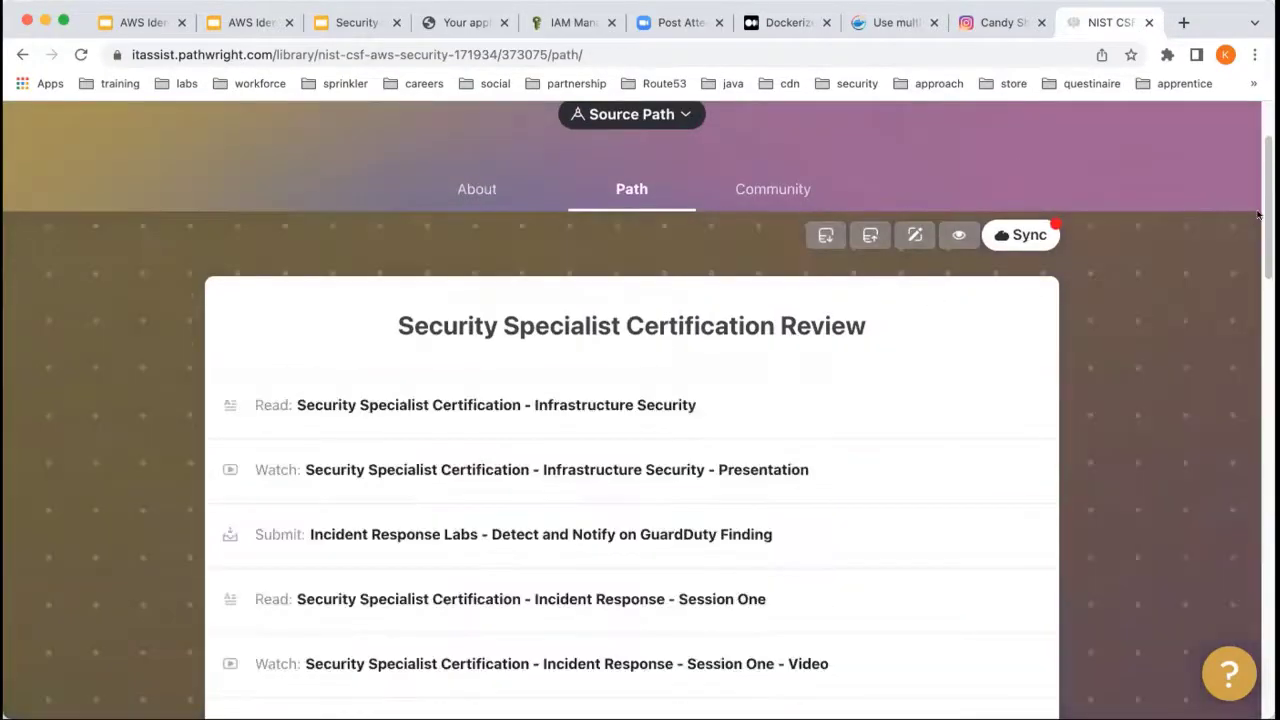
pyautogui.moveTo(1266, 294); pyautogui.dragTo(1266, 404)
pyautogui.scroll(-1, 640, 400)
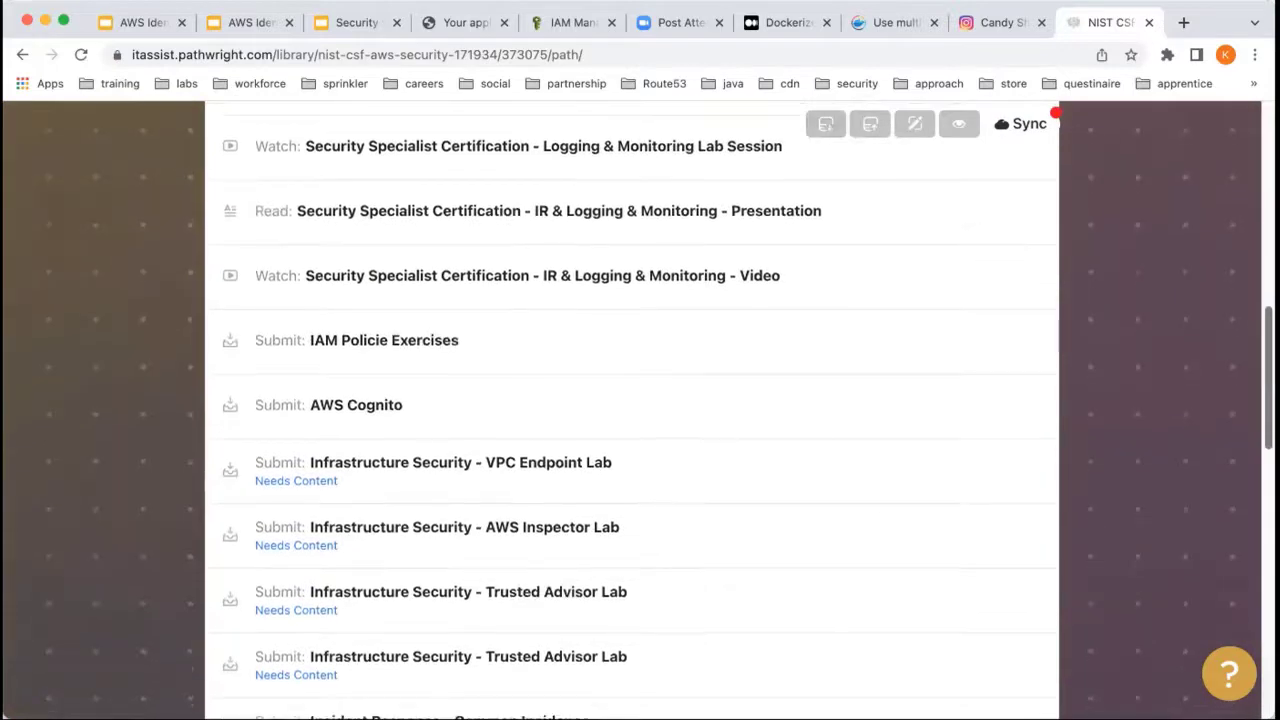
pyautogui.scroll(2, 740, 429)
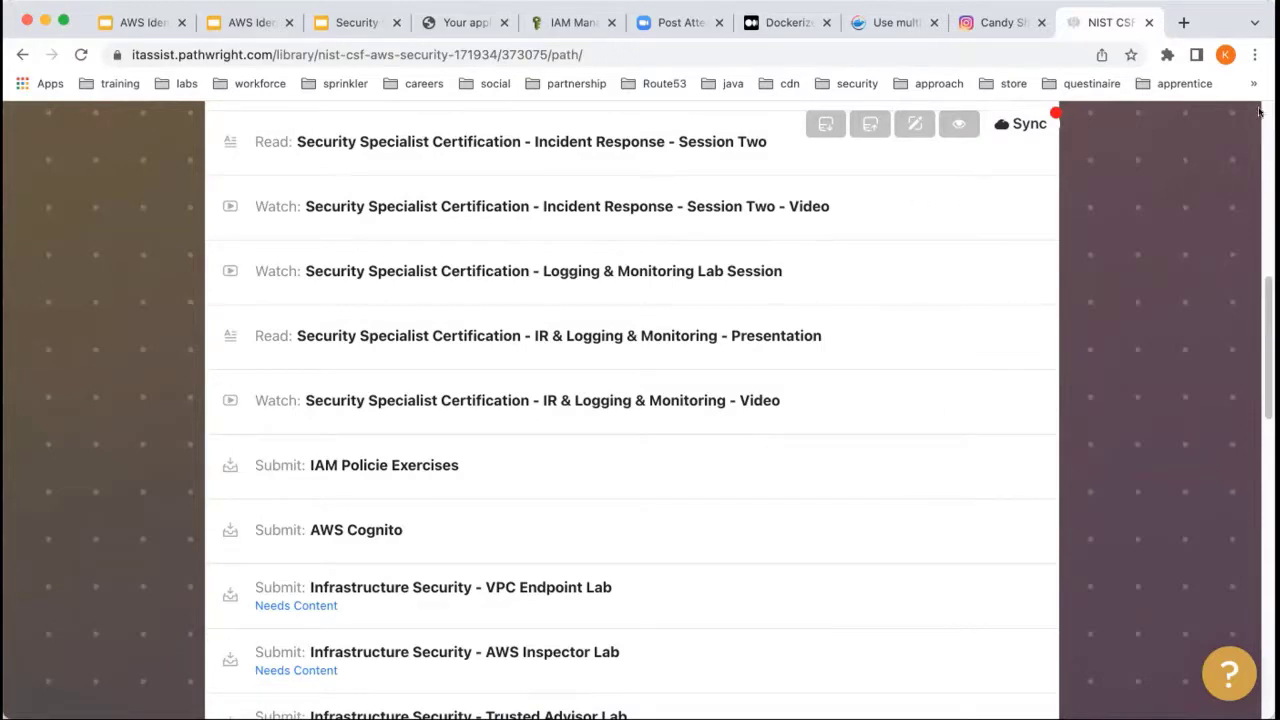
pyautogui.scroll(10, 1260, 112)
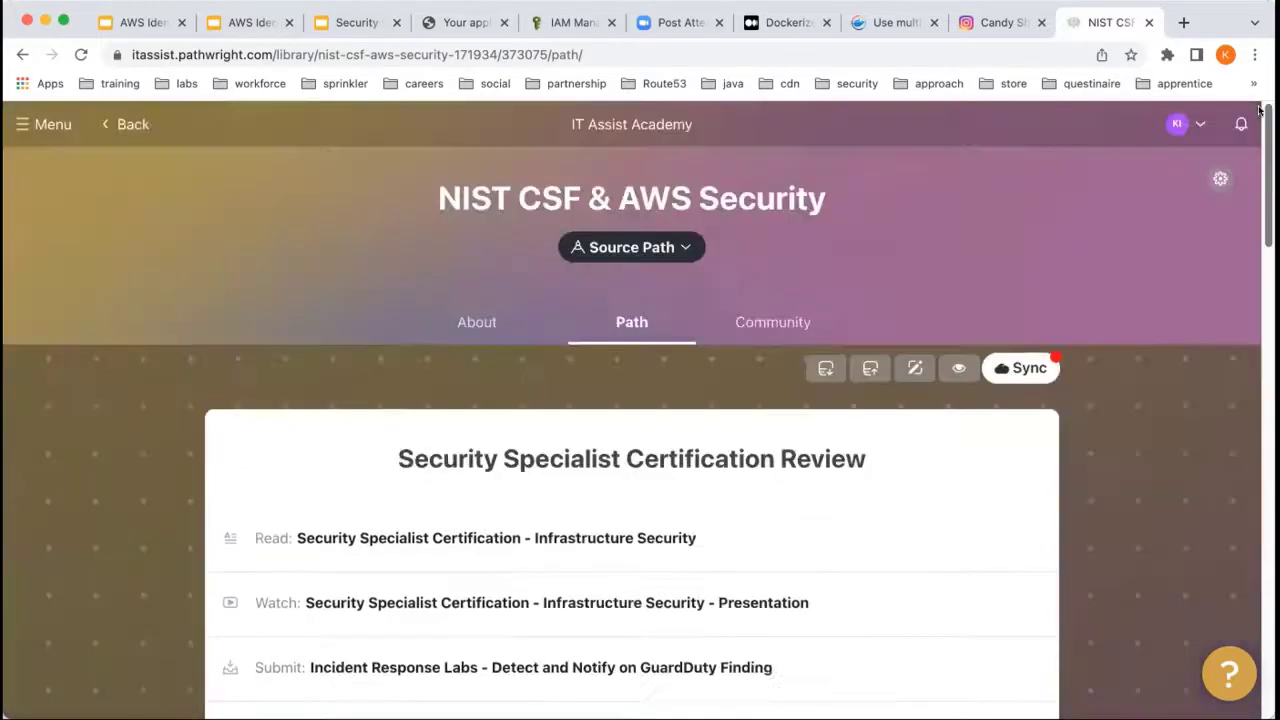
# Step: Open the IT Assist Academy dashboard in a separate browser tab and switch to it
pyautogui.rightClick(48, 123)
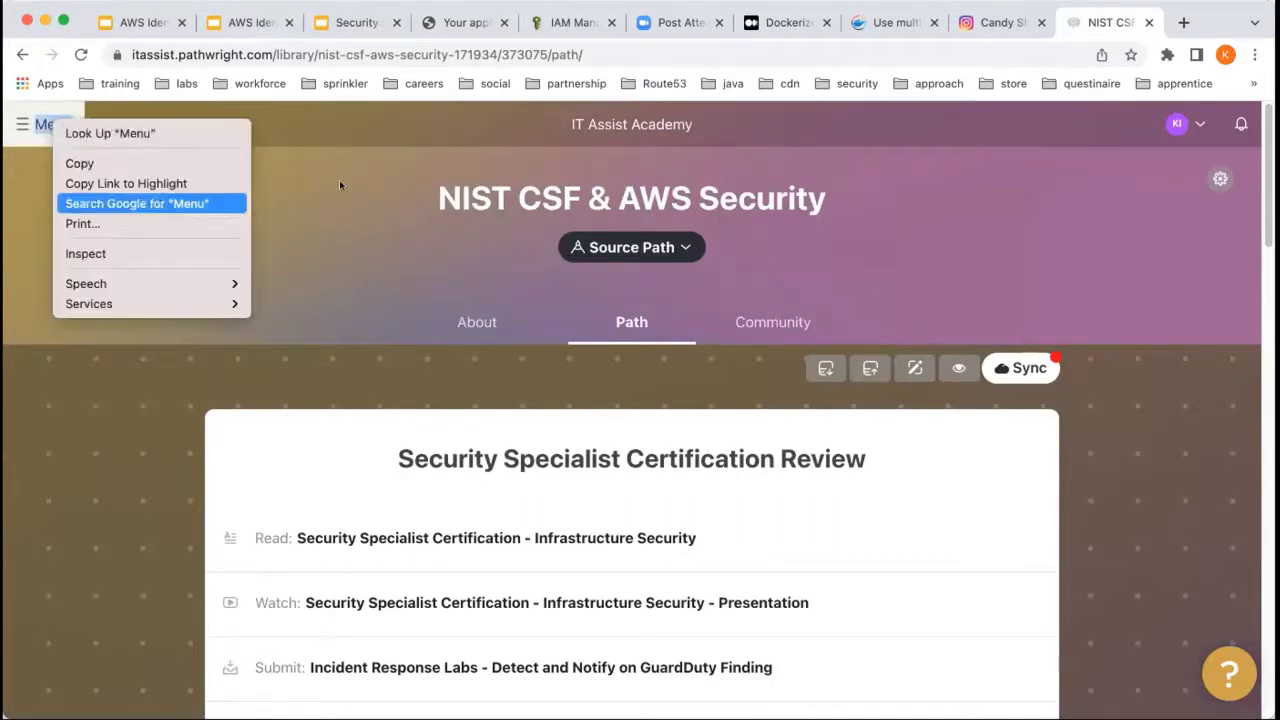
pyautogui.click(444, 187)
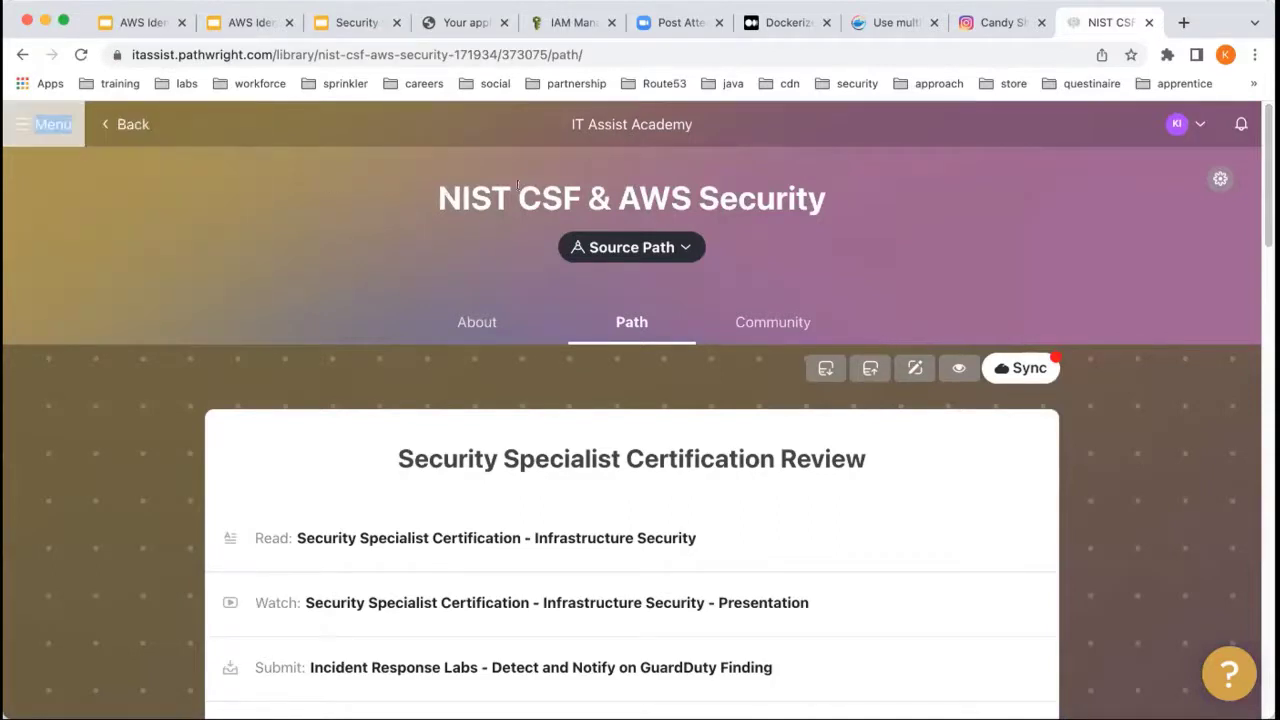
pyautogui.rightClick(625, 121)
pyautogui.click(1218, 35)
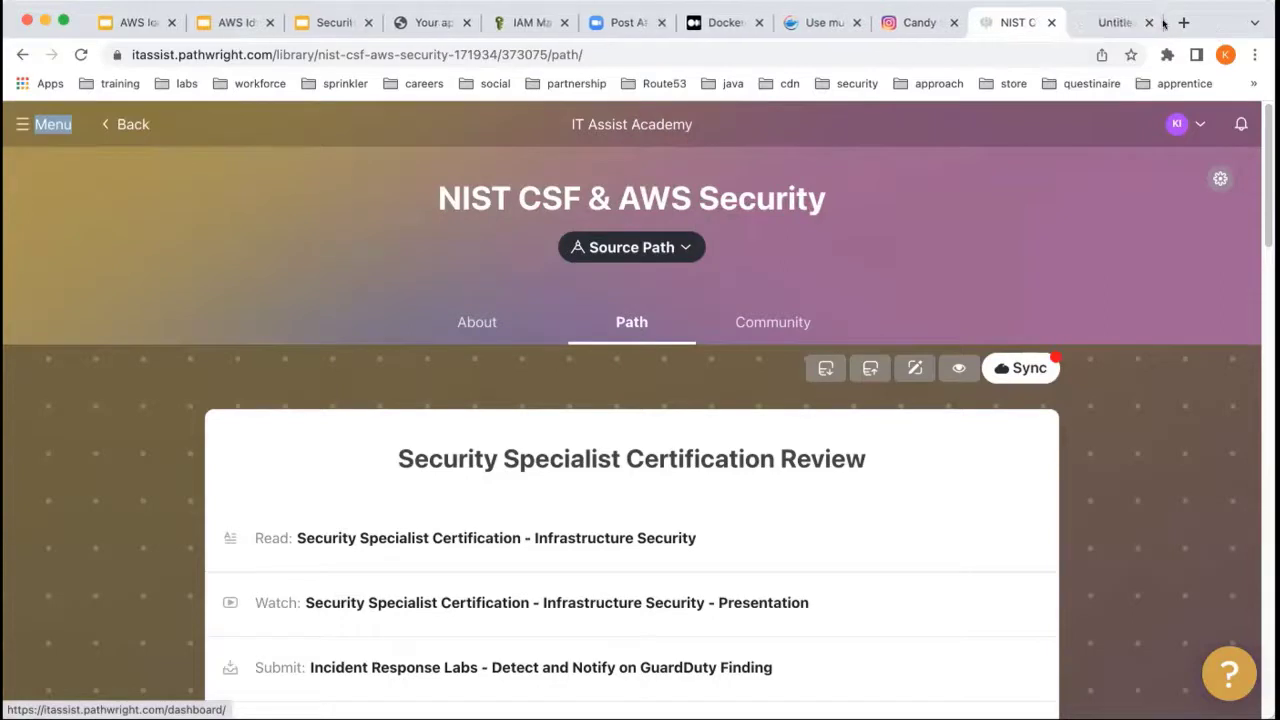
pyautogui.click(1099, 22)
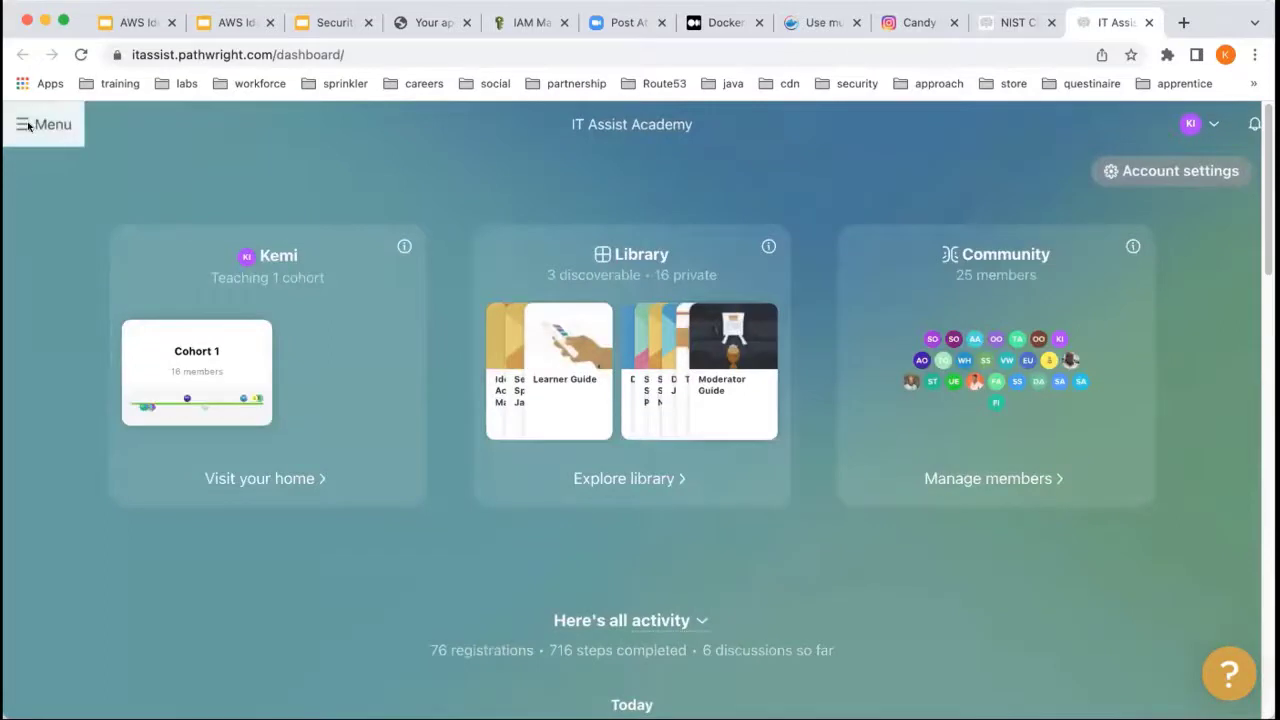
# Step: From the academy library, open the path of the Security Specialist - November course
pyautogui.click(25, 124)
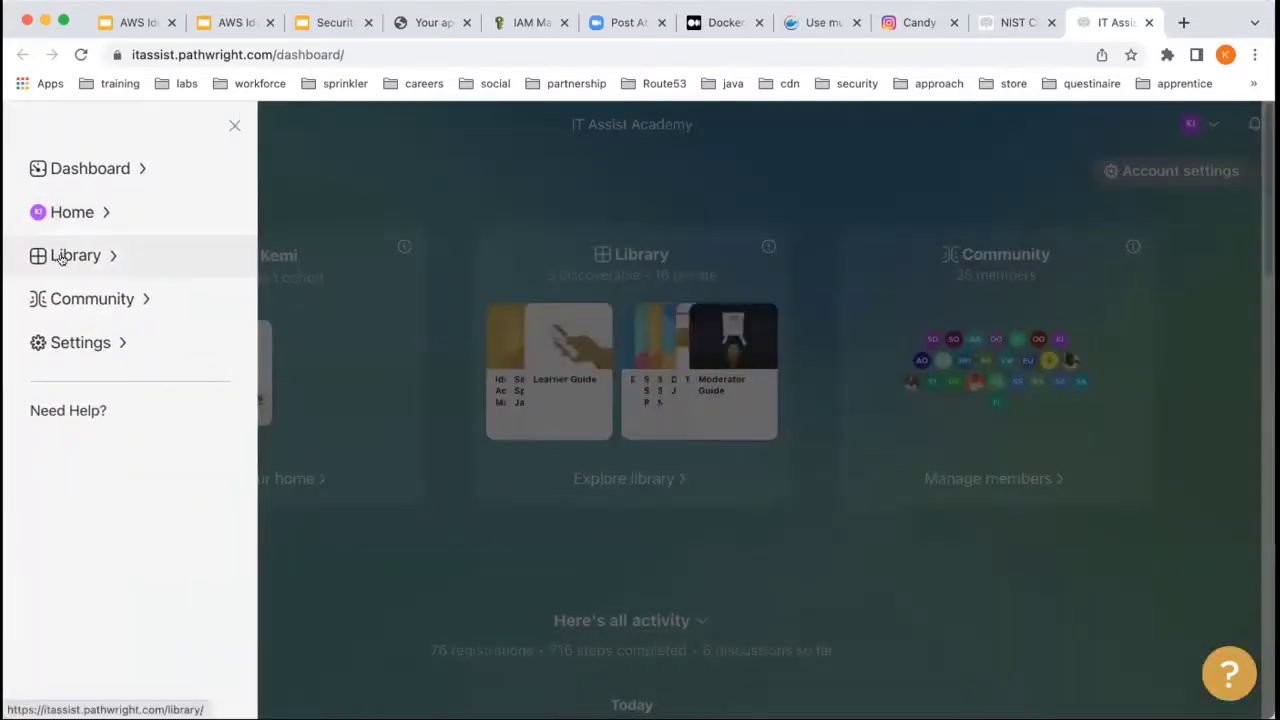
pyautogui.click(62, 257)
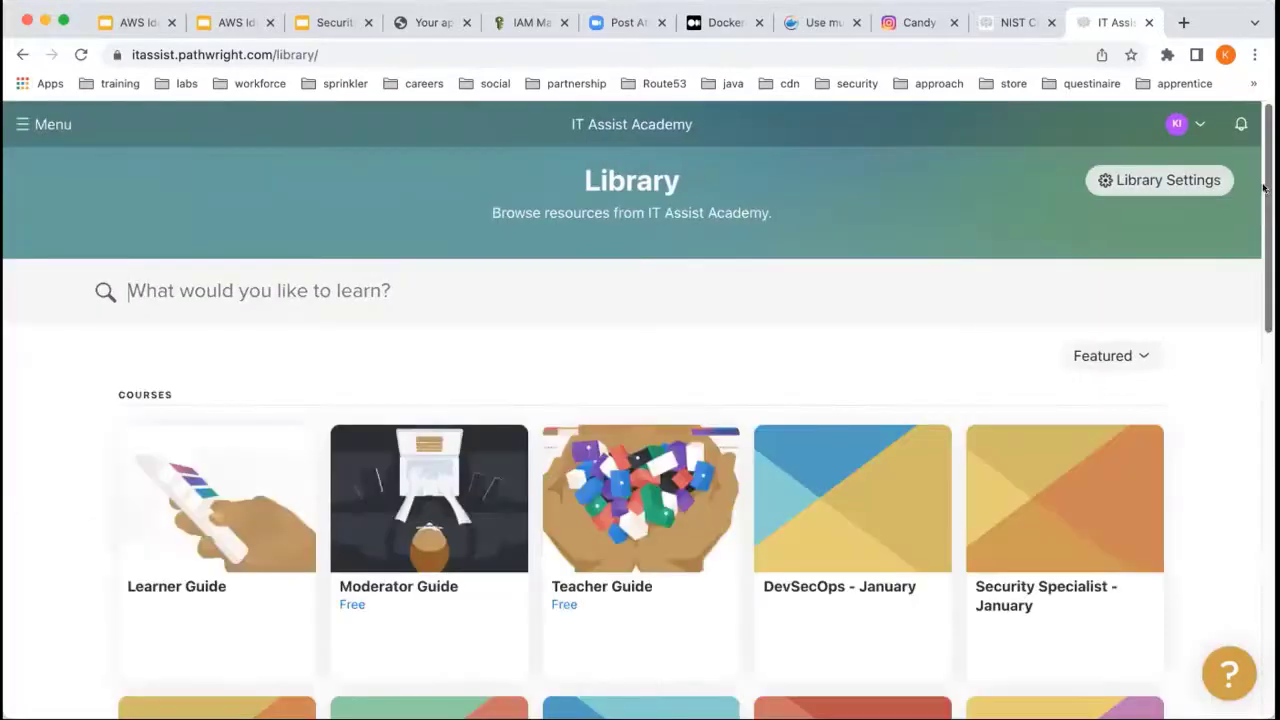
pyautogui.moveTo(1264, 188); pyautogui.dragTo(1265, 385)
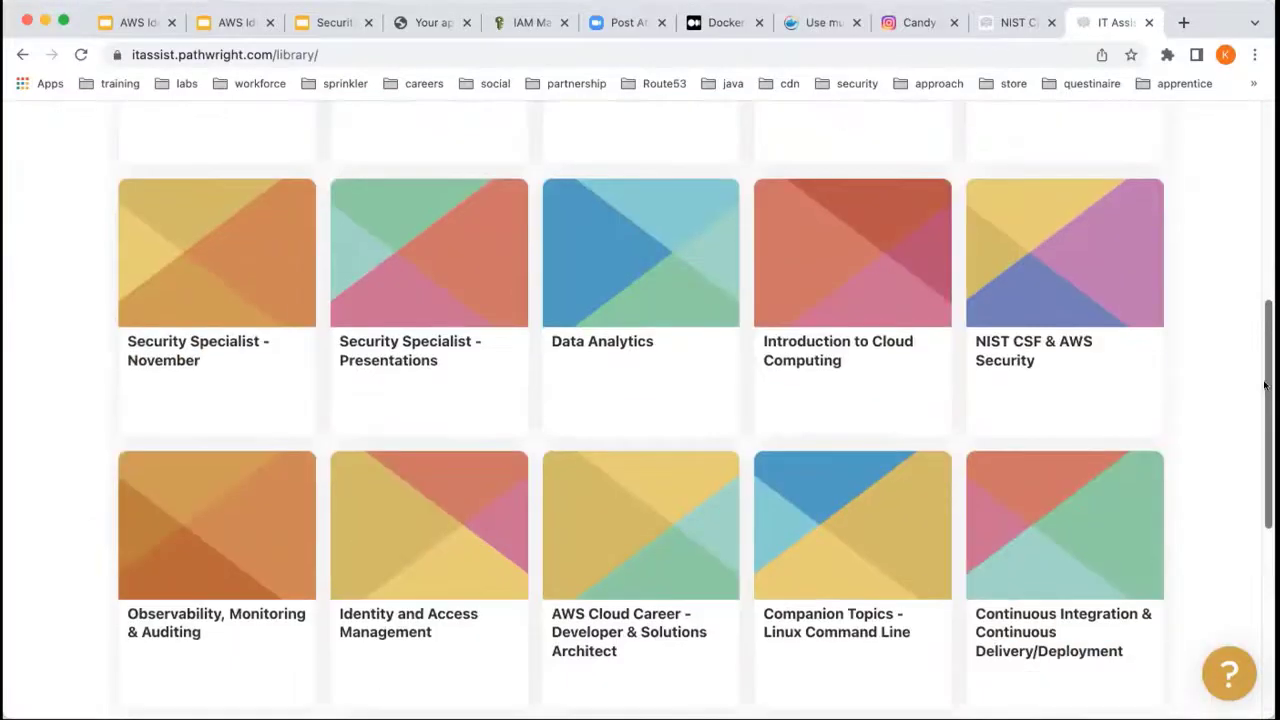
pyautogui.click(208, 346)
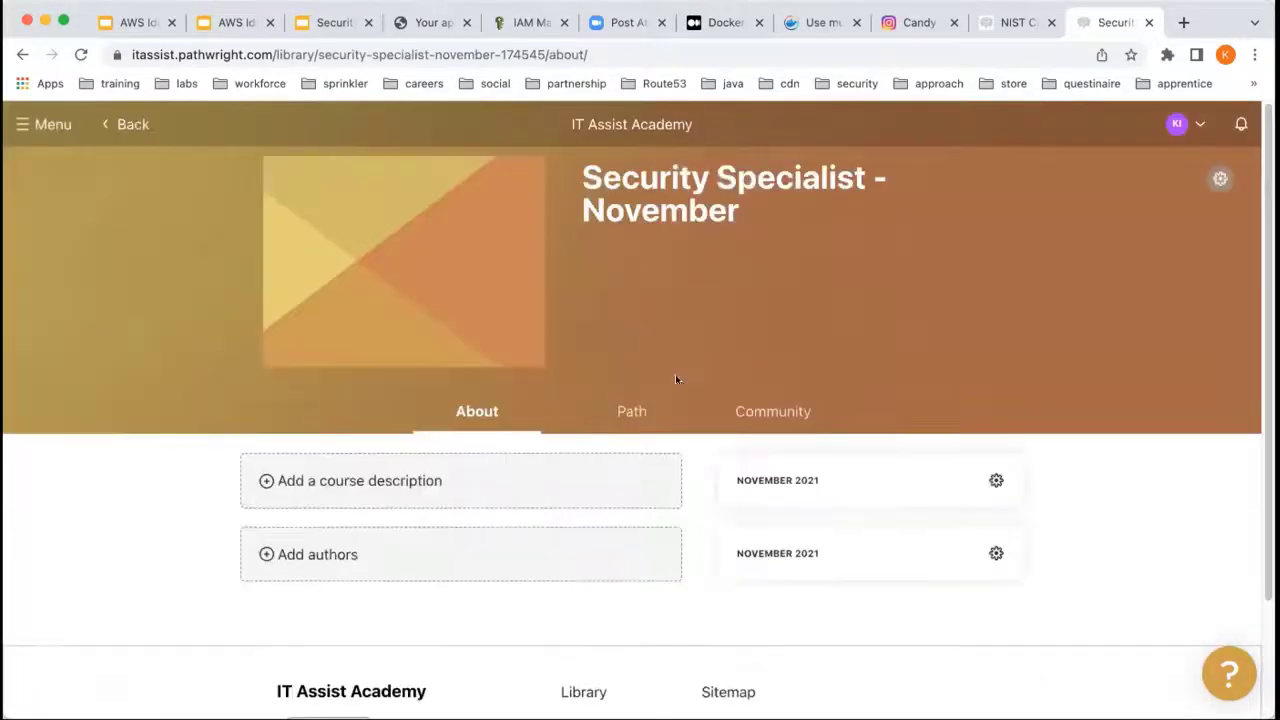
pyautogui.click(631, 411)
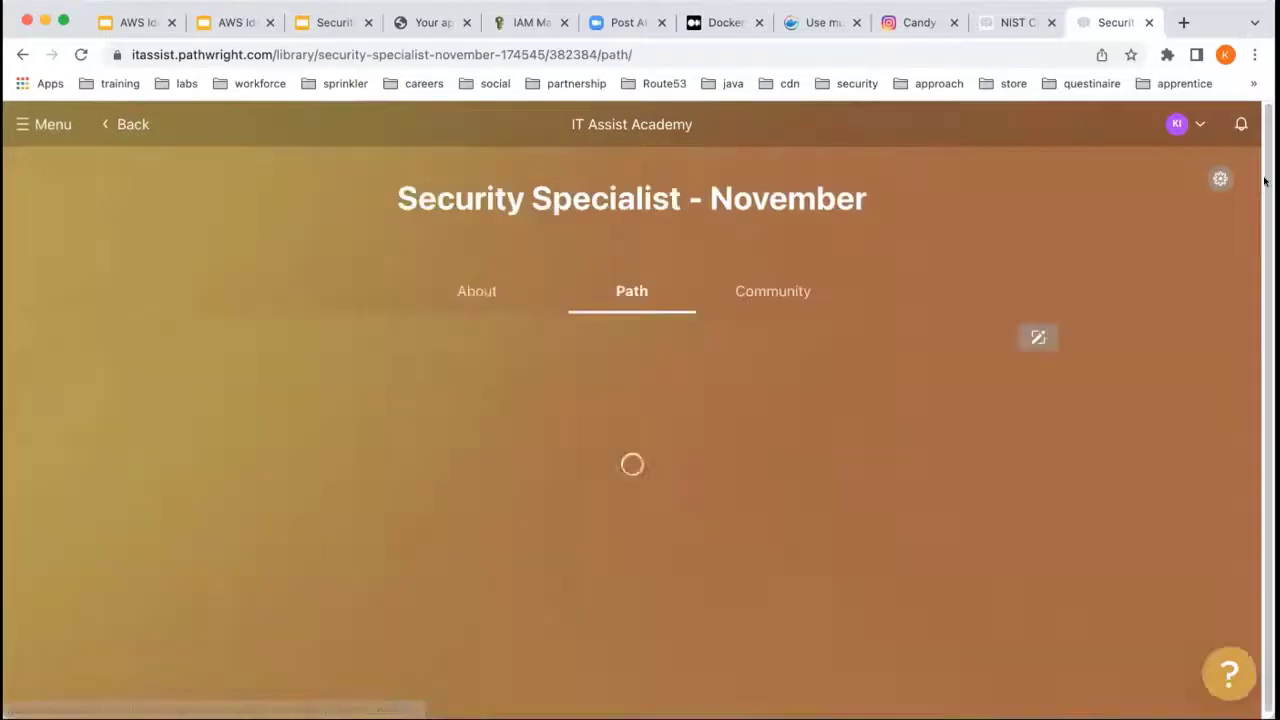
# Step: Expand the AWS Identity and Access Management (IAM) Fundamentals lesson and paste the copied IAM Policie Exercises step at its end
pyautogui.scroll(-3, 1067, 341)
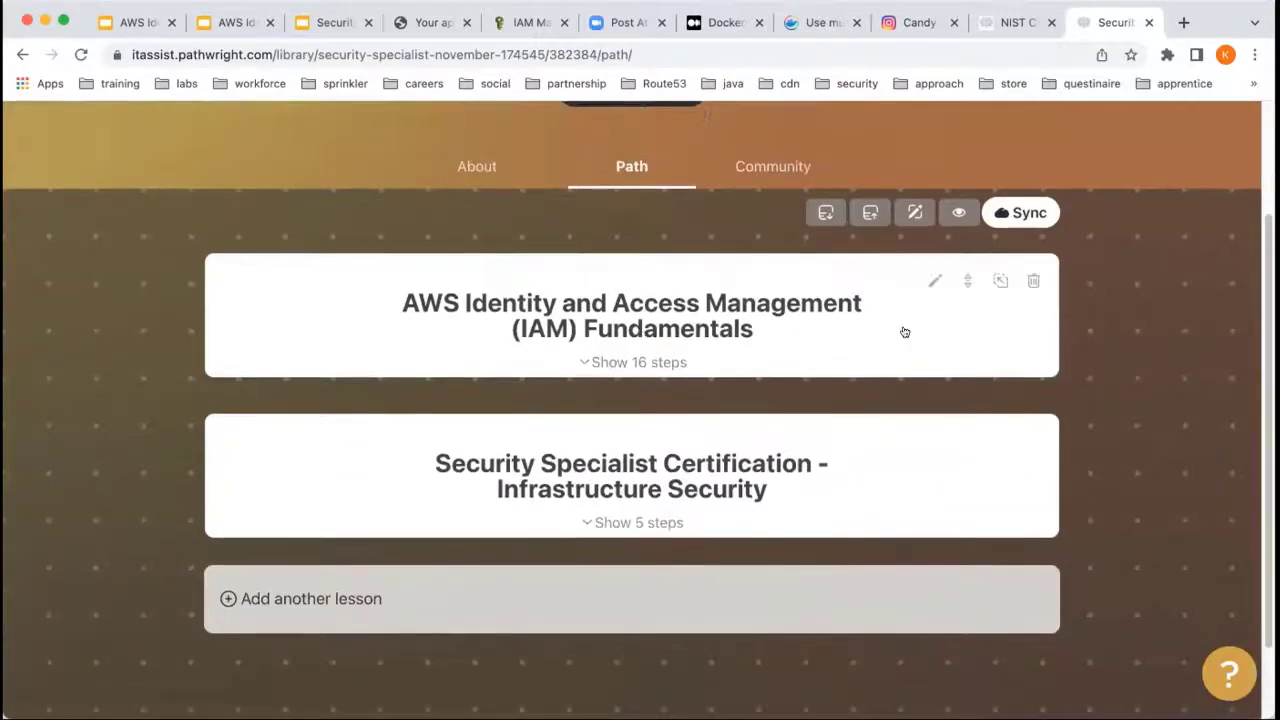
pyautogui.click(639, 362)
pyautogui.moveTo(1266, 245); pyautogui.dragTo(1267, 437)
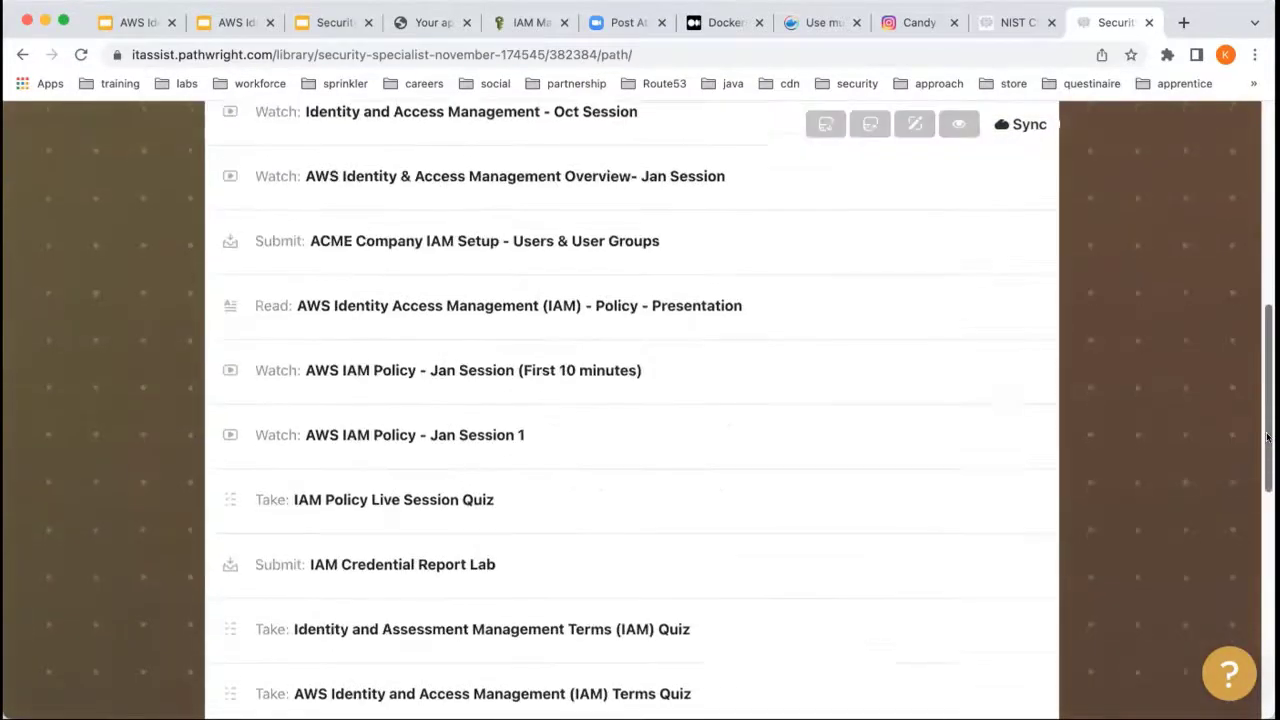
pyautogui.scroll(-5, 997, 600)
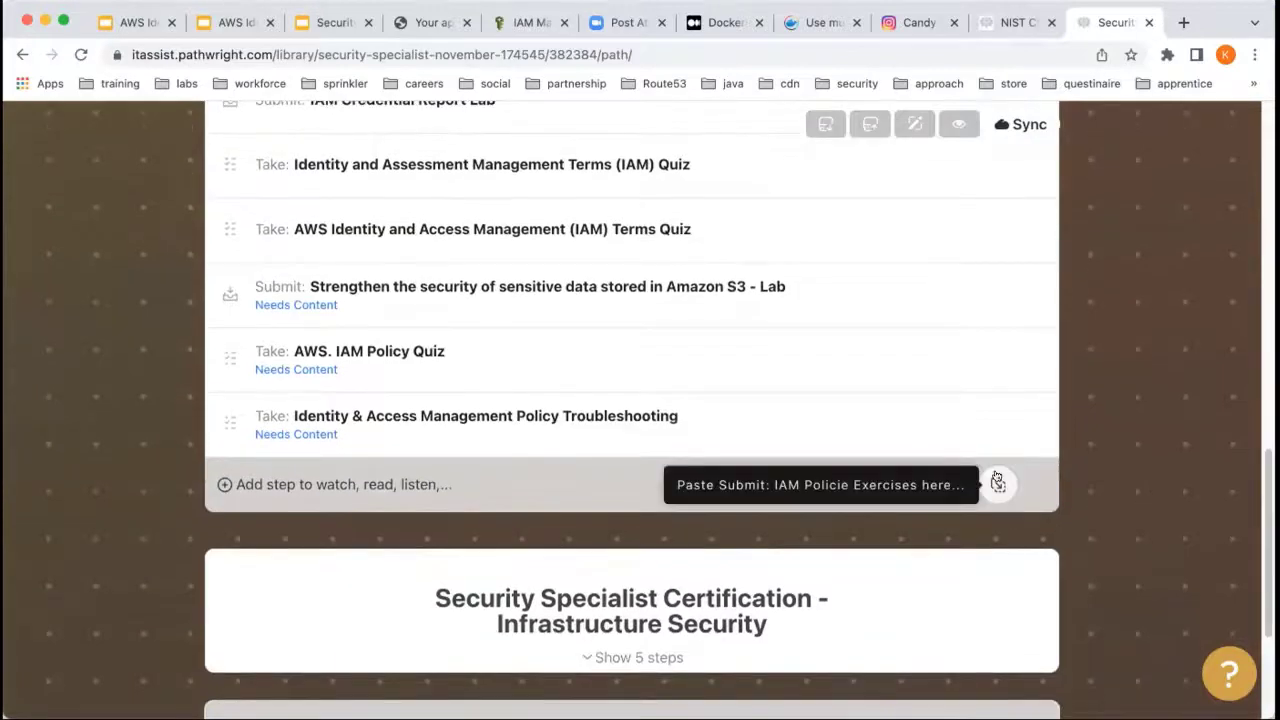
pyautogui.click(997, 480)
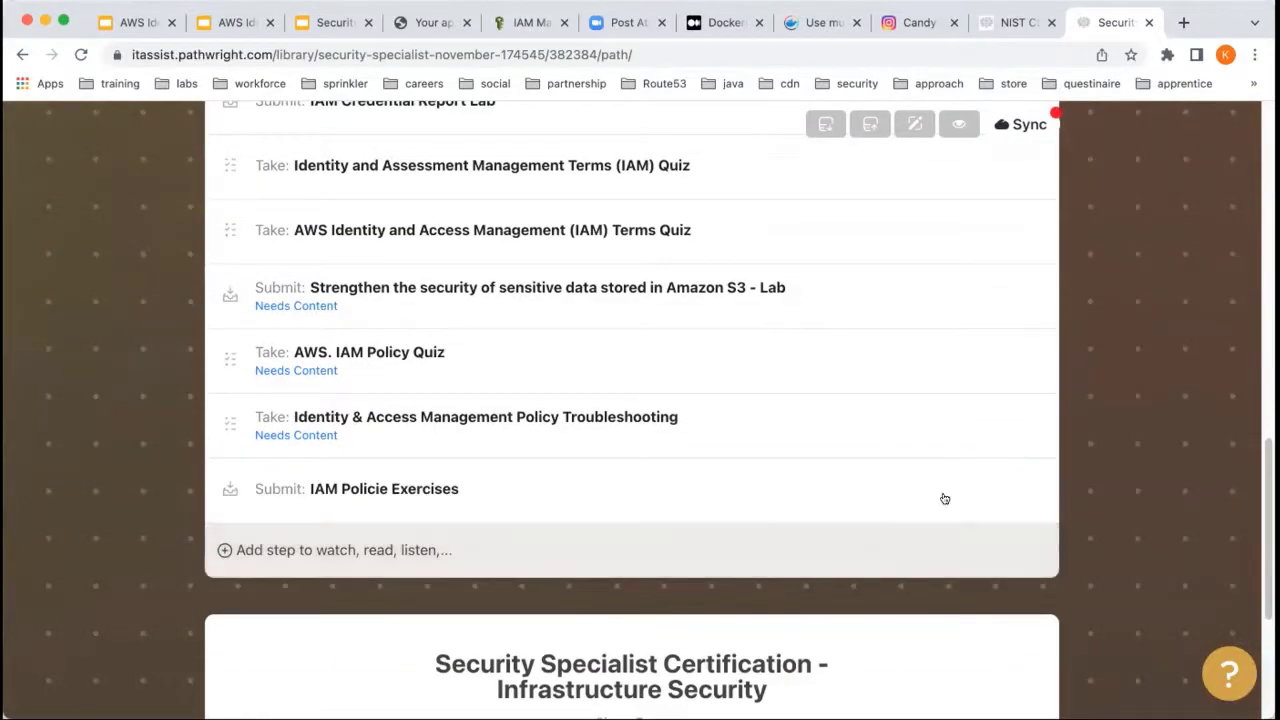
# Step: Move the IAM Policie Exercises step directly above the Amazon S3 sensitive data lab and sync the changes to the November 2021 cohort
pyautogui.moveTo(957, 479); pyautogui.dragTo(950, 283)
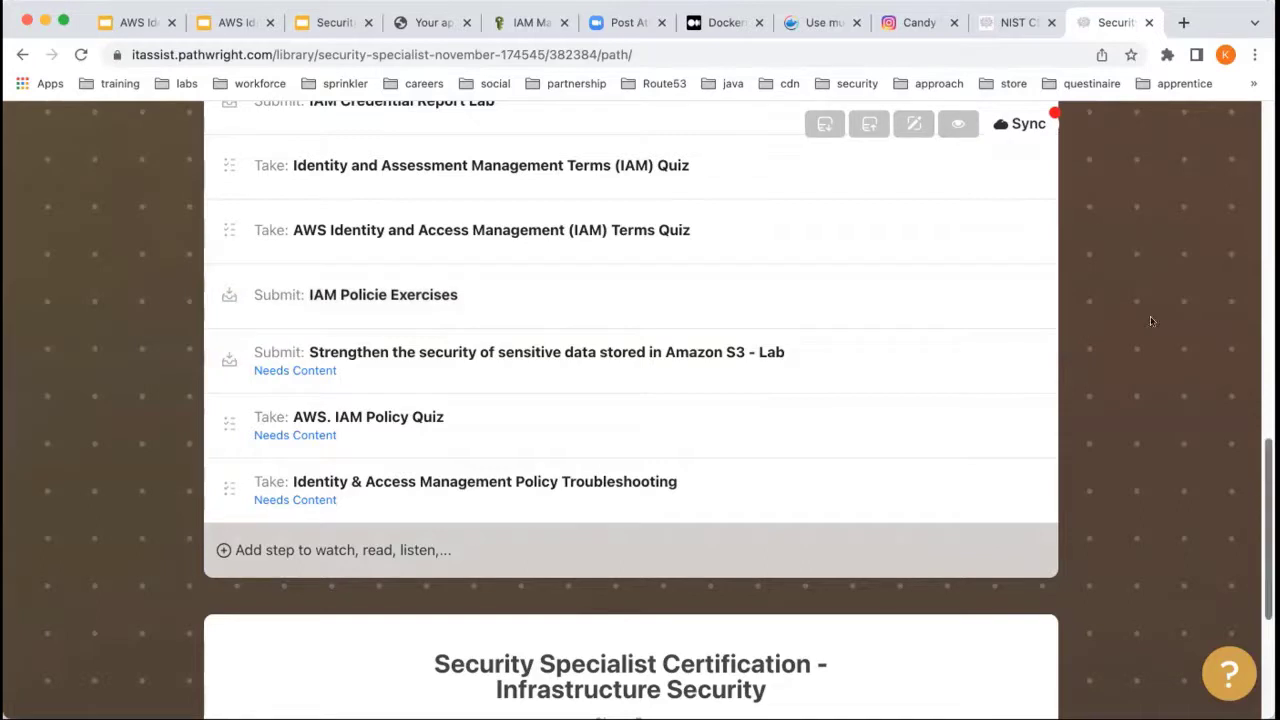
pyautogui.click(1025, 125)
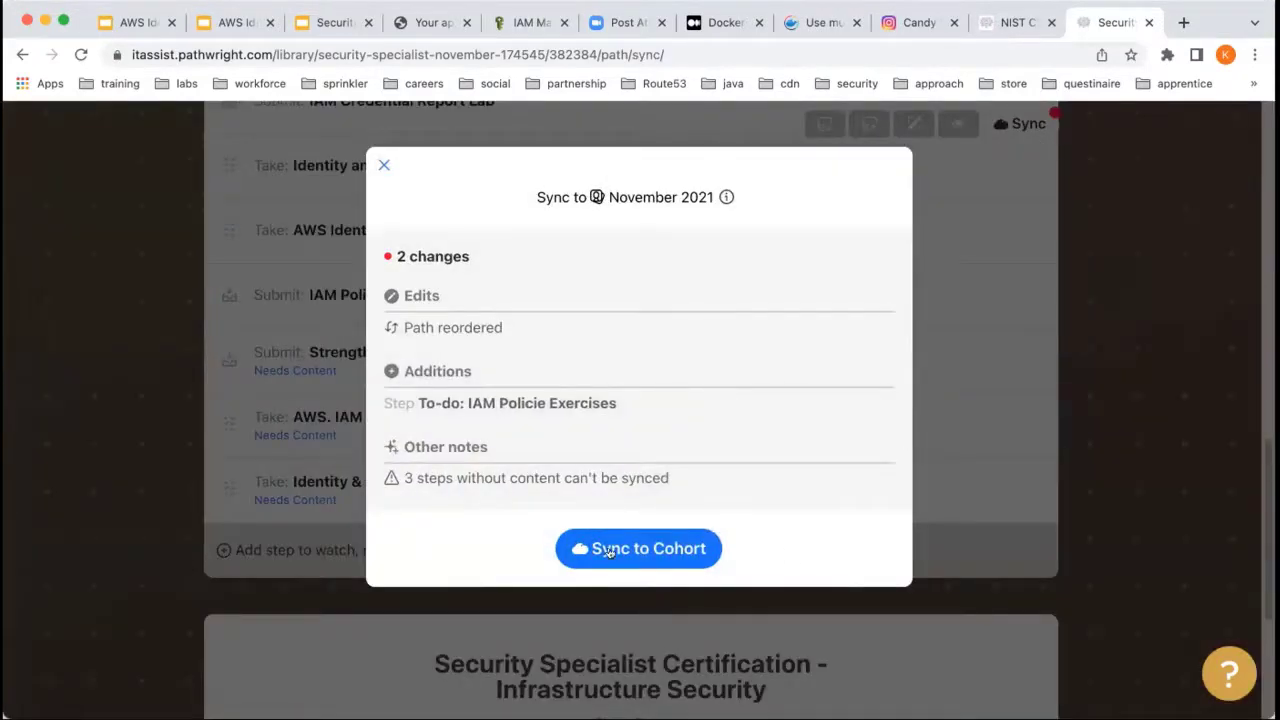
pyautogui.click(609, 551)
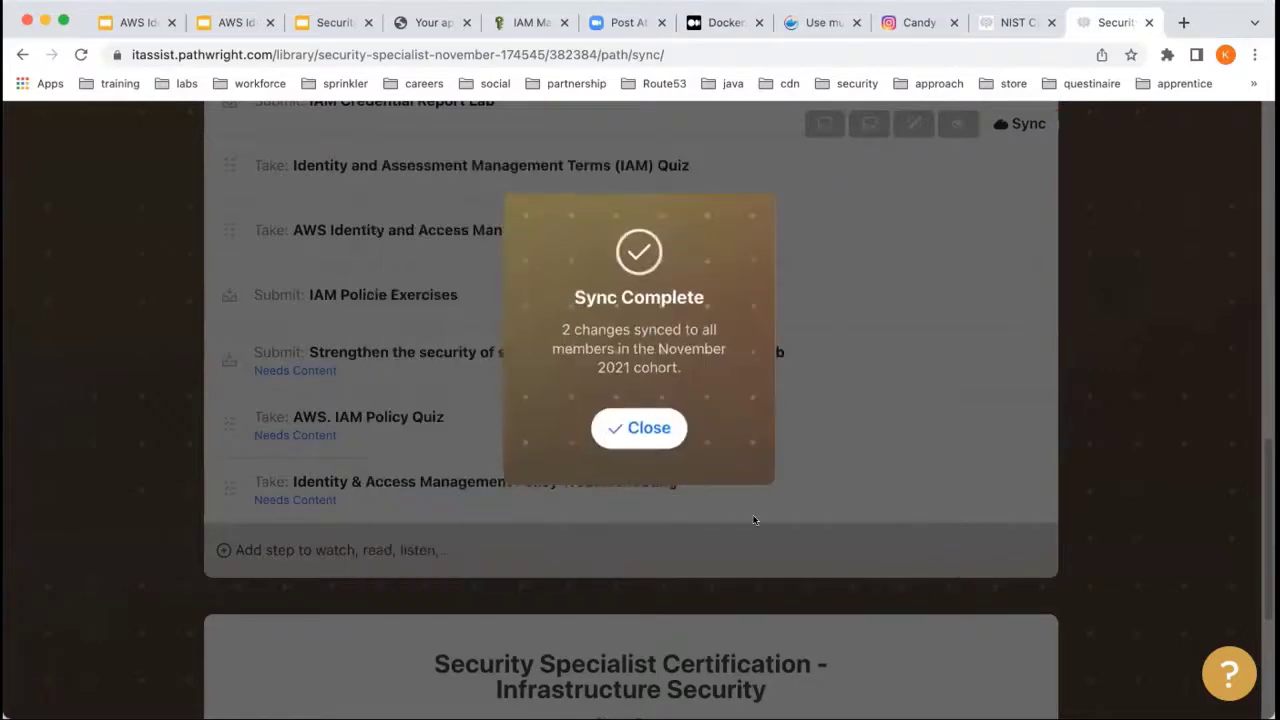
pyautogui.click(650, 430)
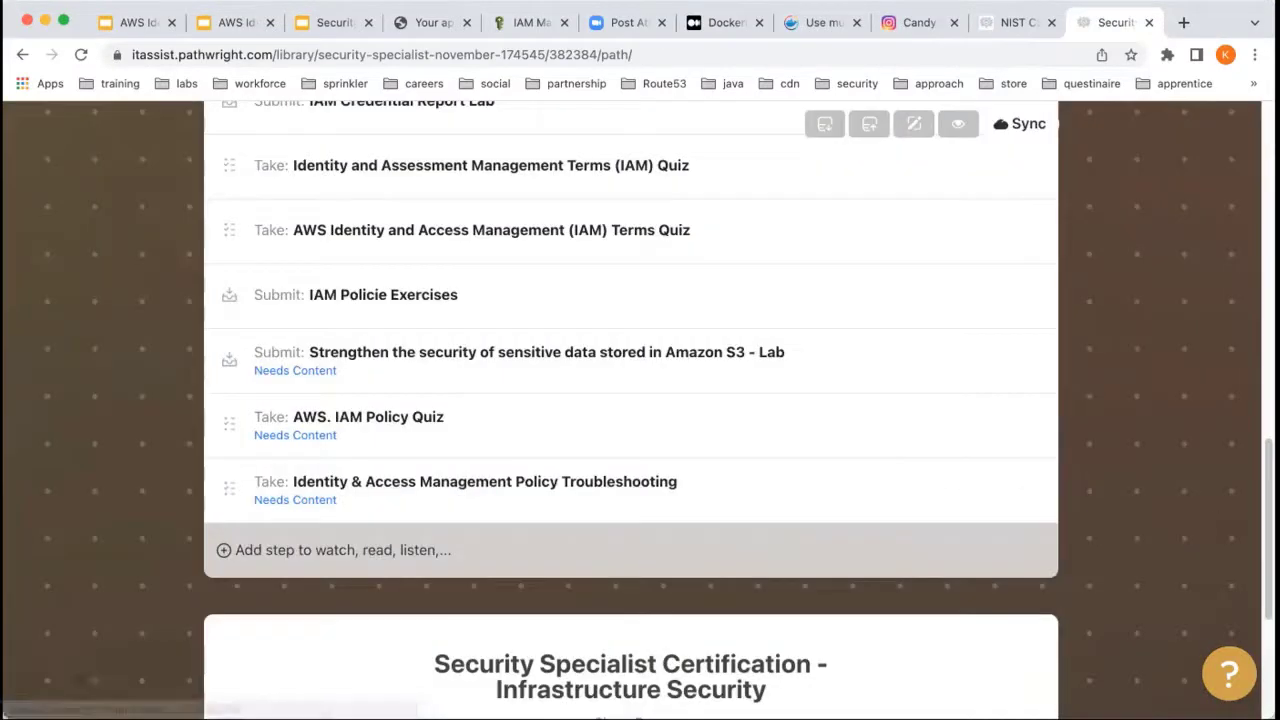
pyautogui.click(415, 290)
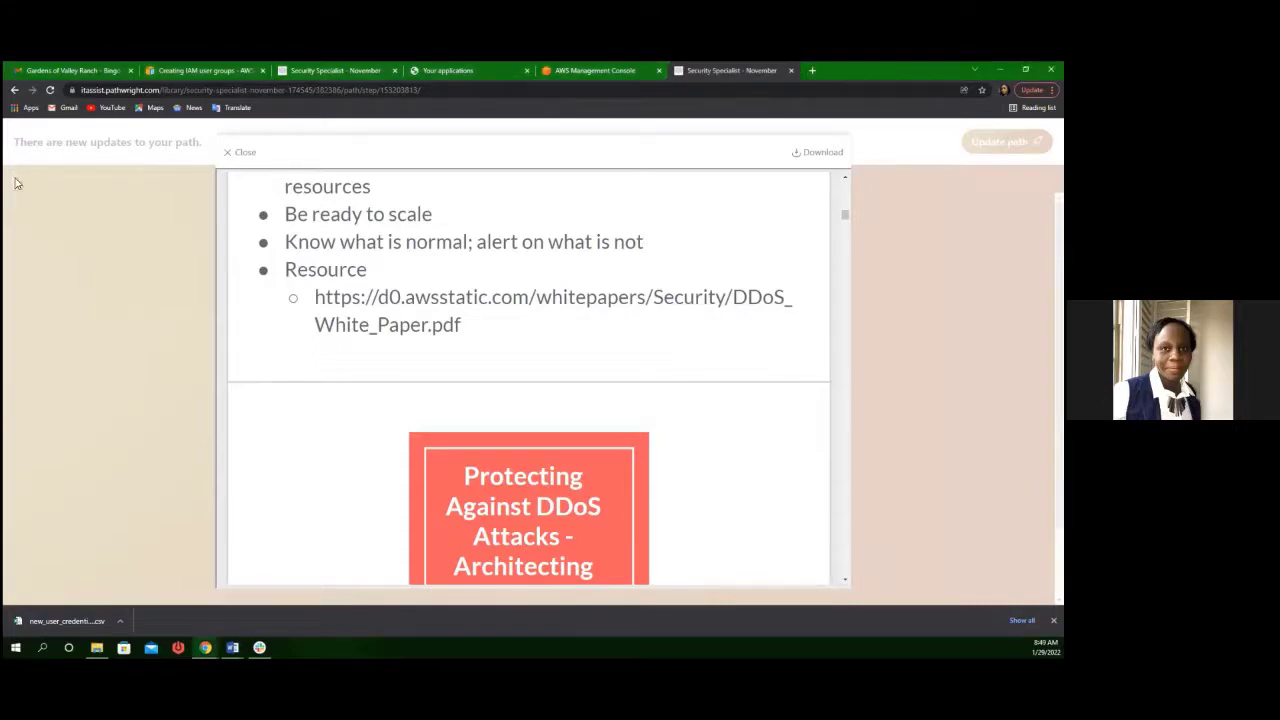
# Step: Leave the Infrastructure Security presentation and open the IAM Policie Exercises step of the IAM Fundamentals lesson to read its policy documents
pyautogui.click(253, 158)
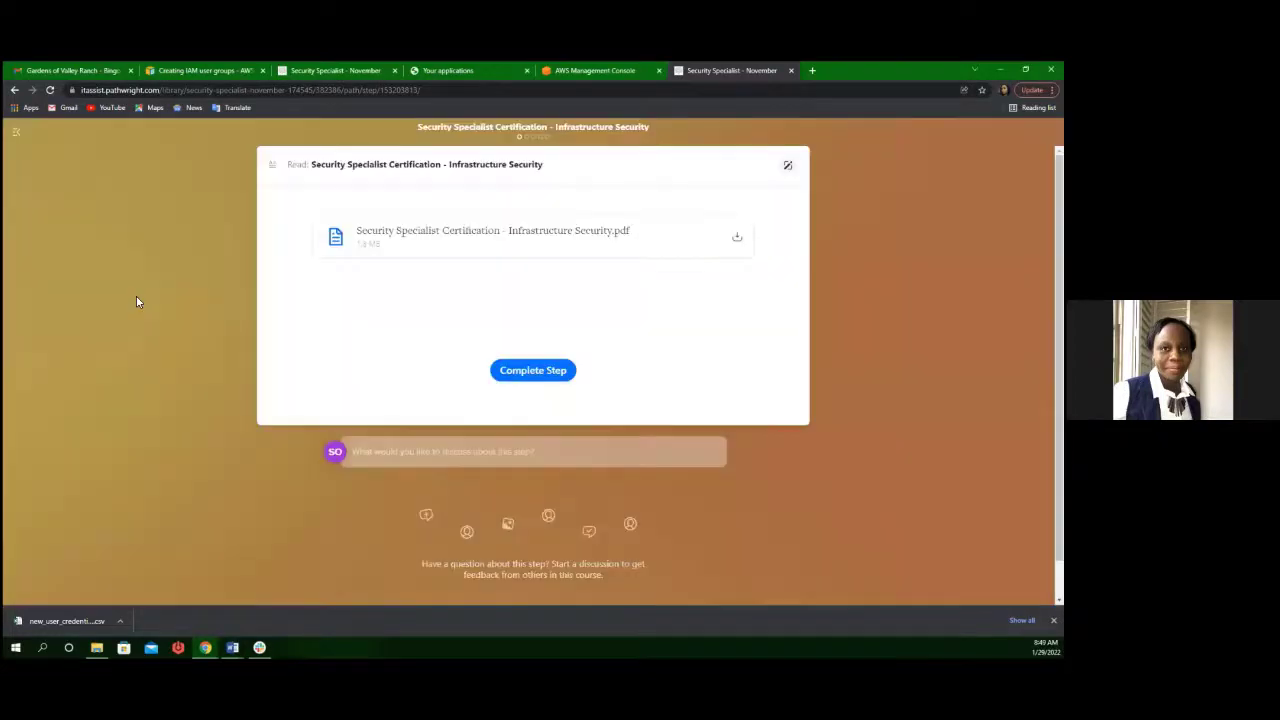
pyautogui.click(14, 145)
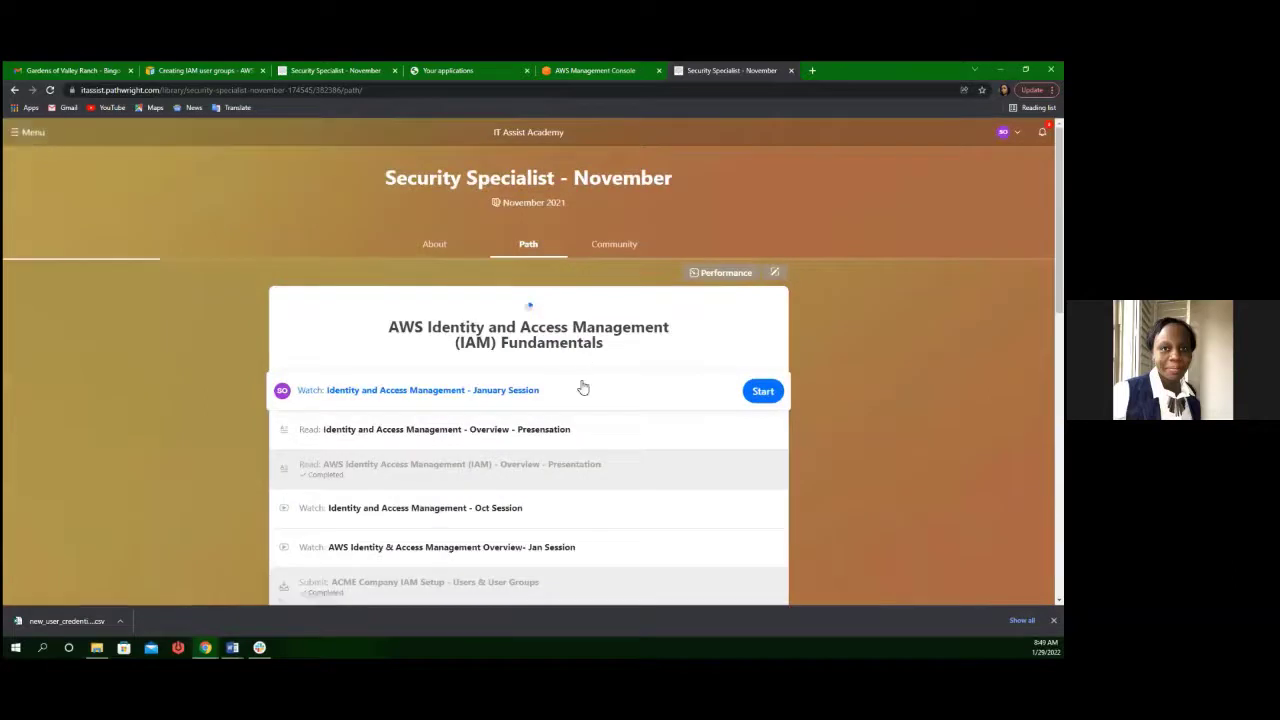
pyautogui.scroll(-3, 582, 387)
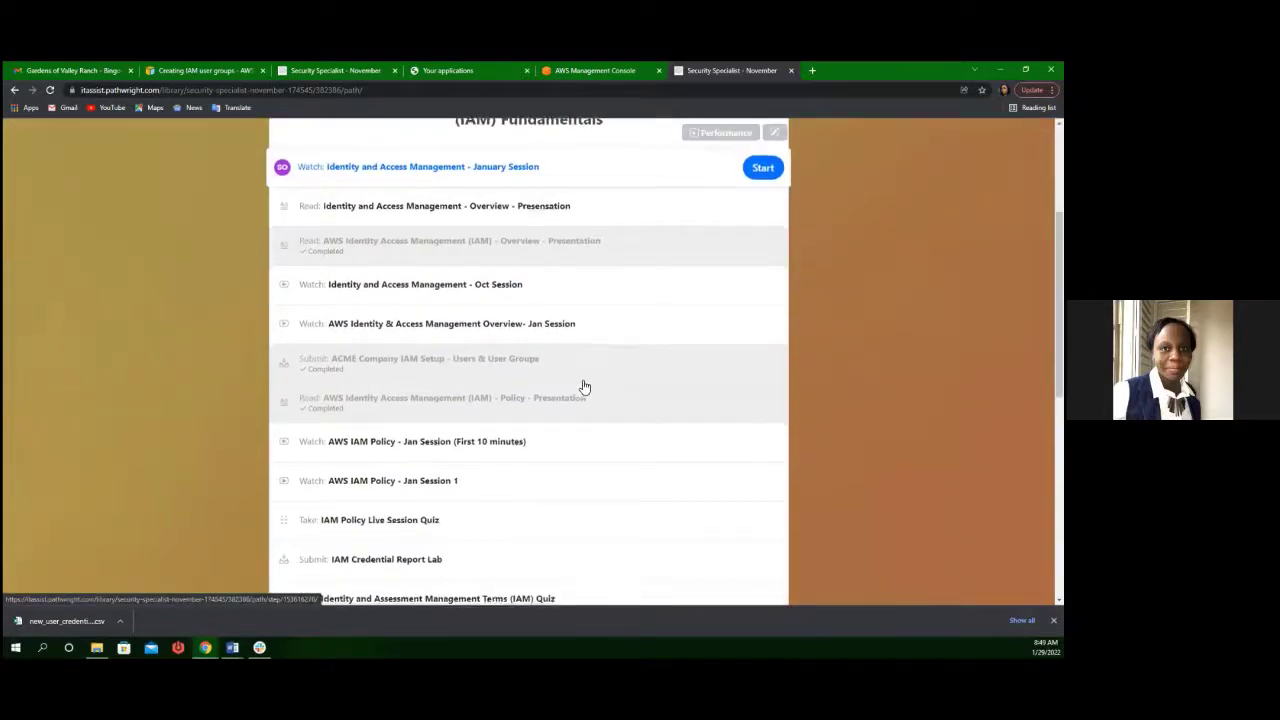
pyautogui.scroll(-2, 584, 387)
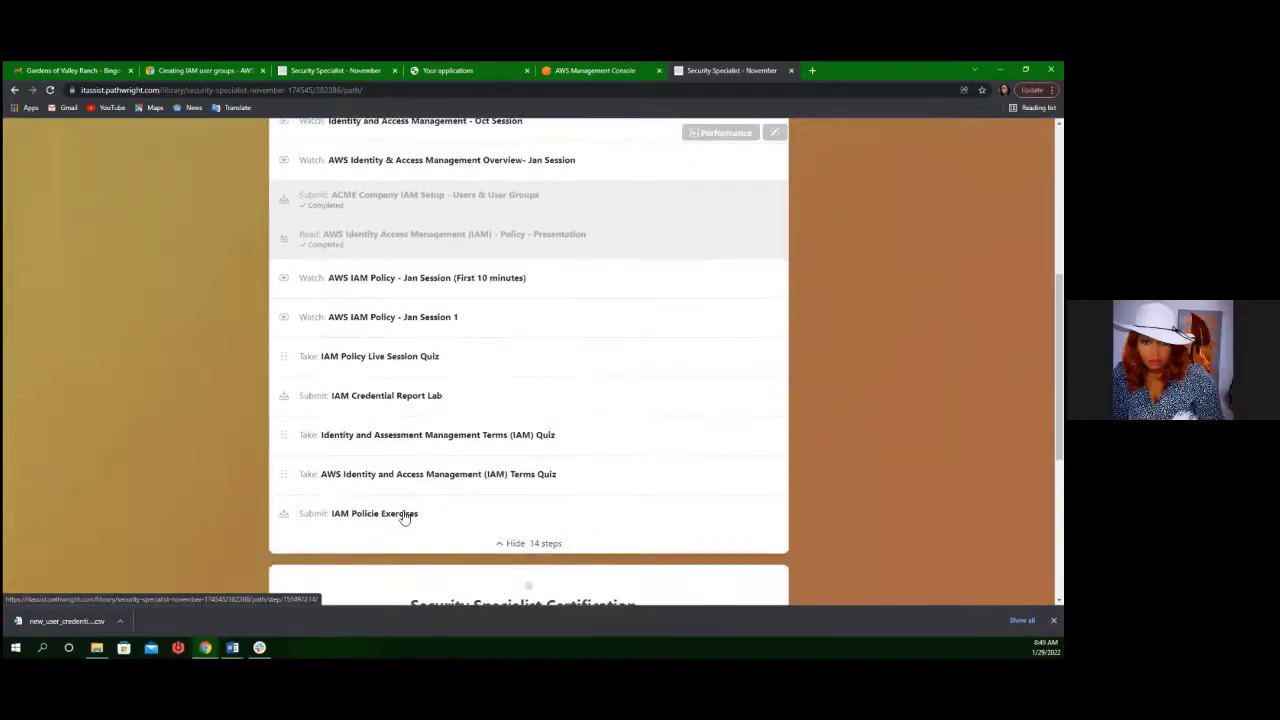
pyautogui.click(405, 515)
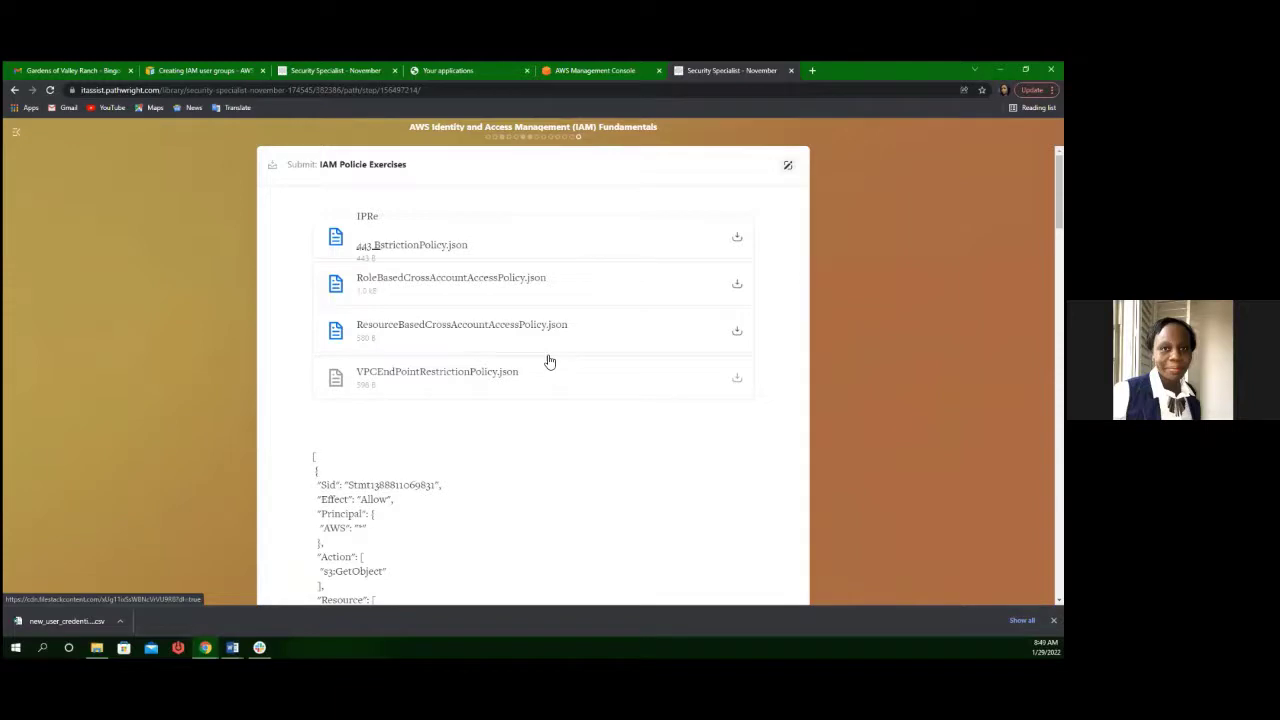
pyautogui.scroll(-4, 545, 358)
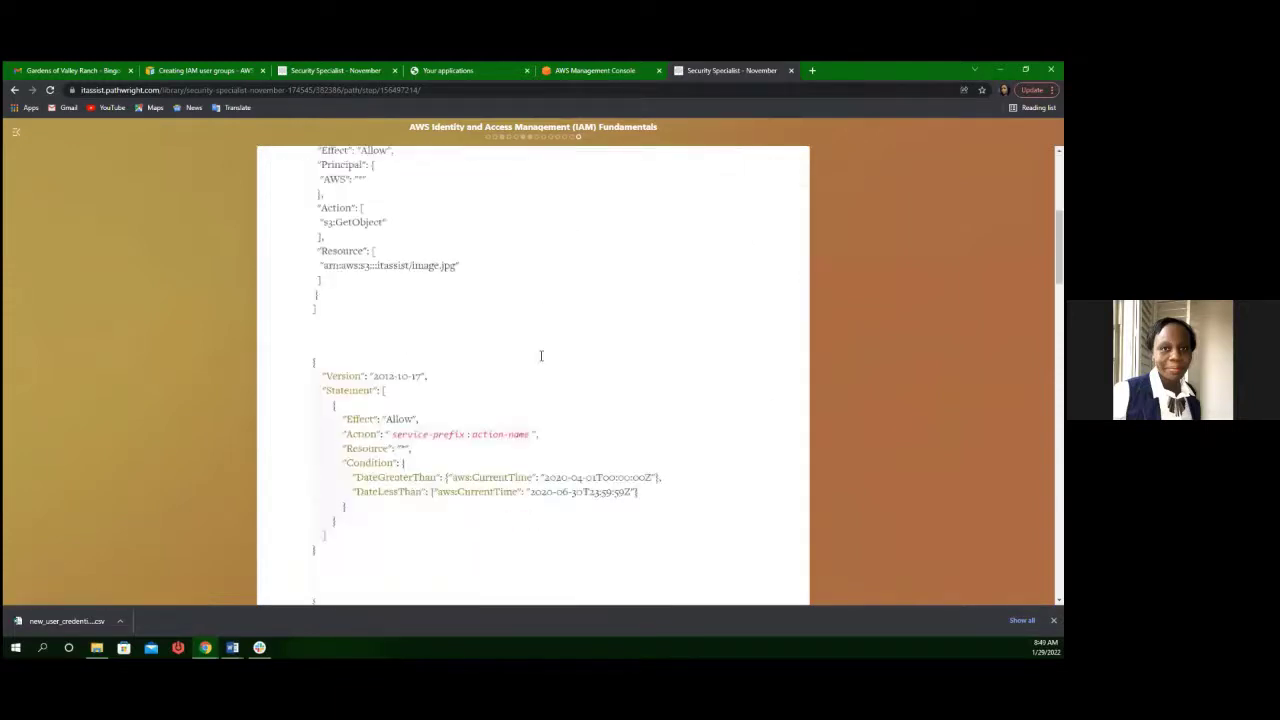
# Step: Look through the example policies in the IAM Policie Exercises step and download its four attached JSON policy files
pyautogui.scroll(-6, 541, 356)
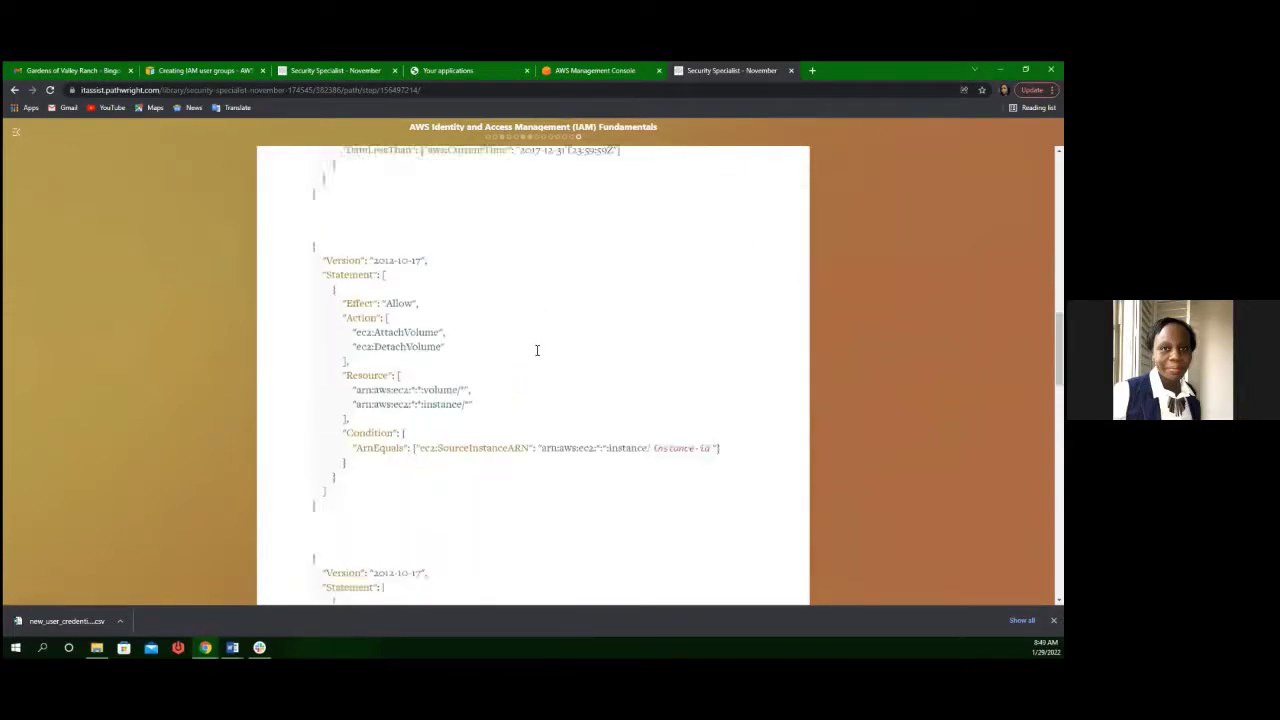
pyautogui.scroll(-8, 537, 350)
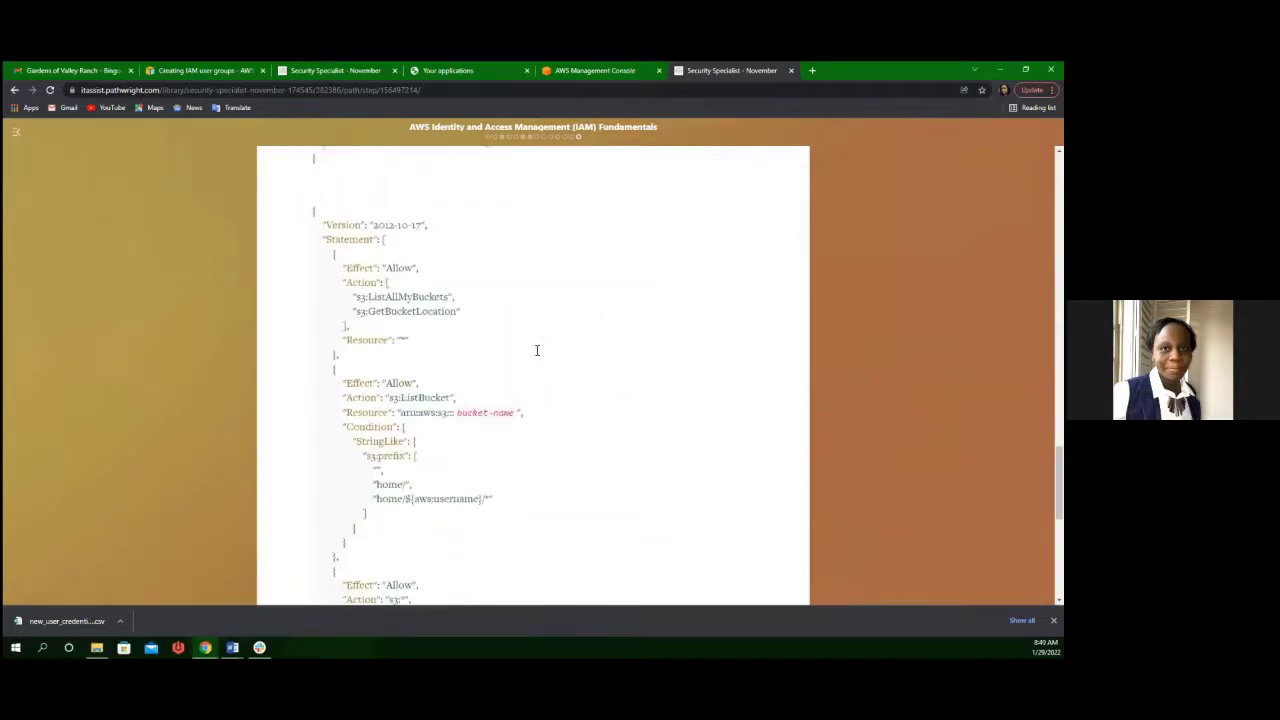
pyautogui.scroll(10, 537, 350)
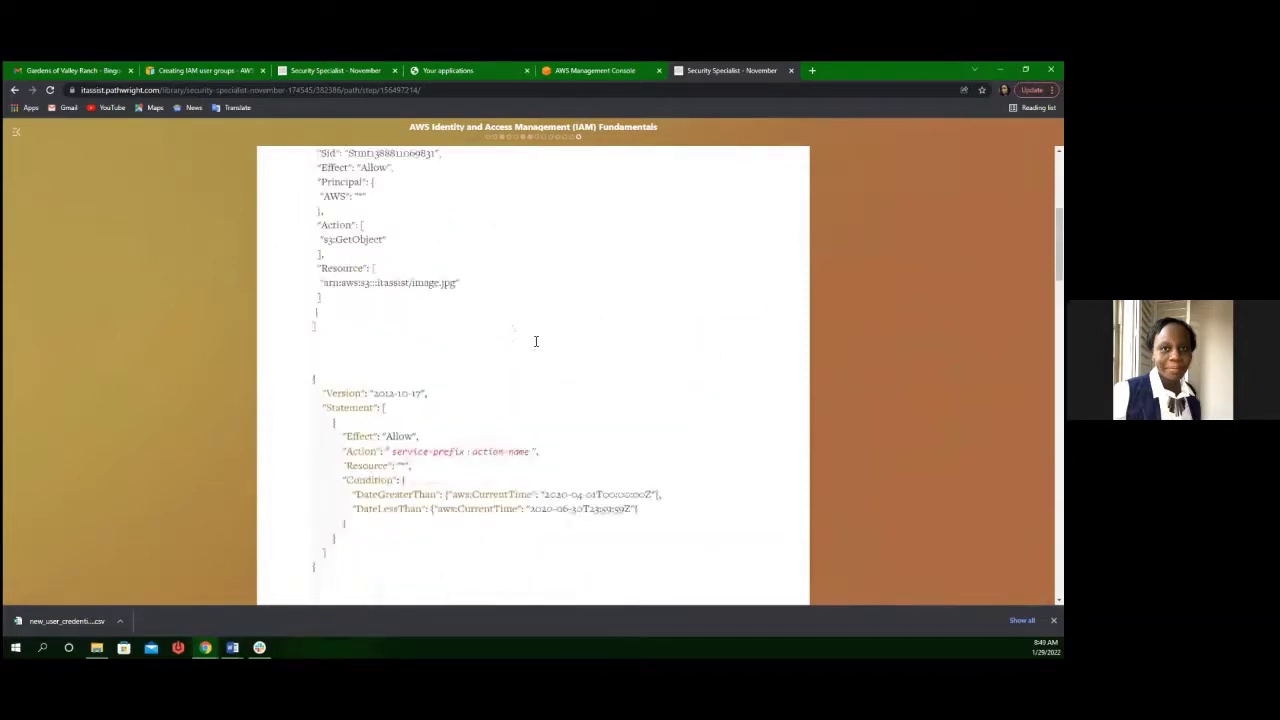
pyautogui.scroll(3, 535, 341)
pyautogui.scroll(-1, 532, 341)
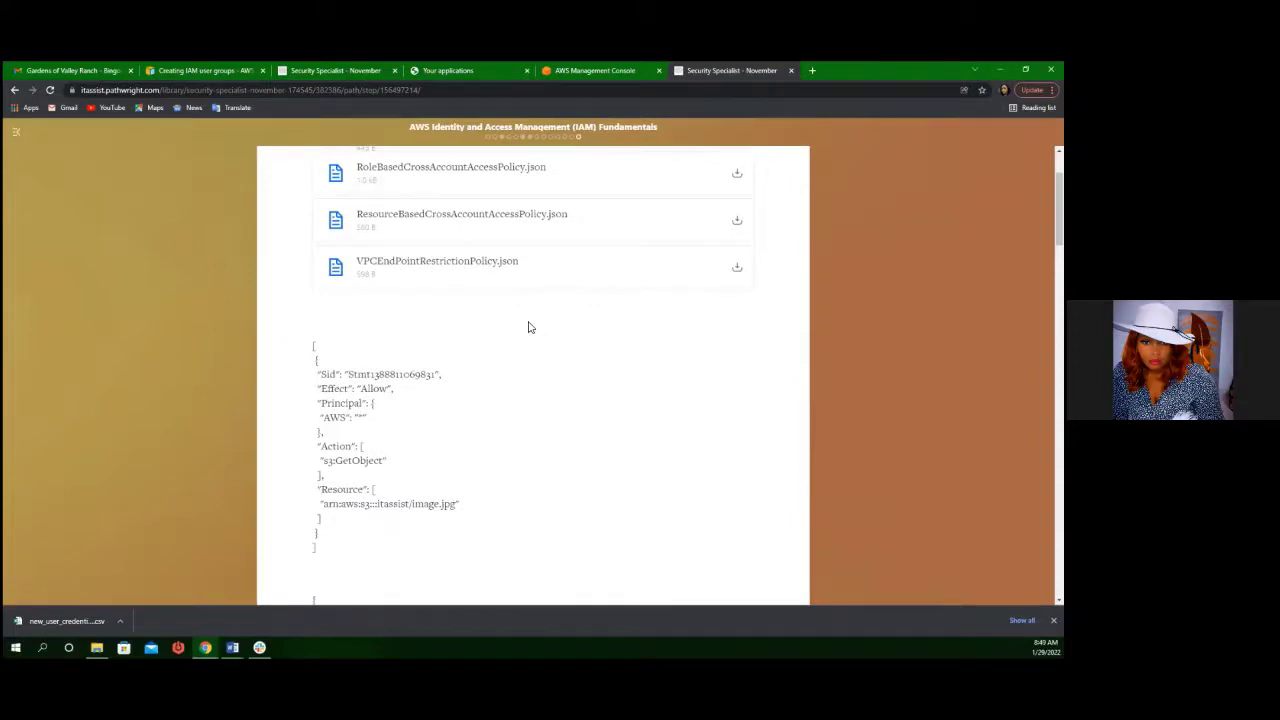
pyautogui.scroll(1, 530, 327)
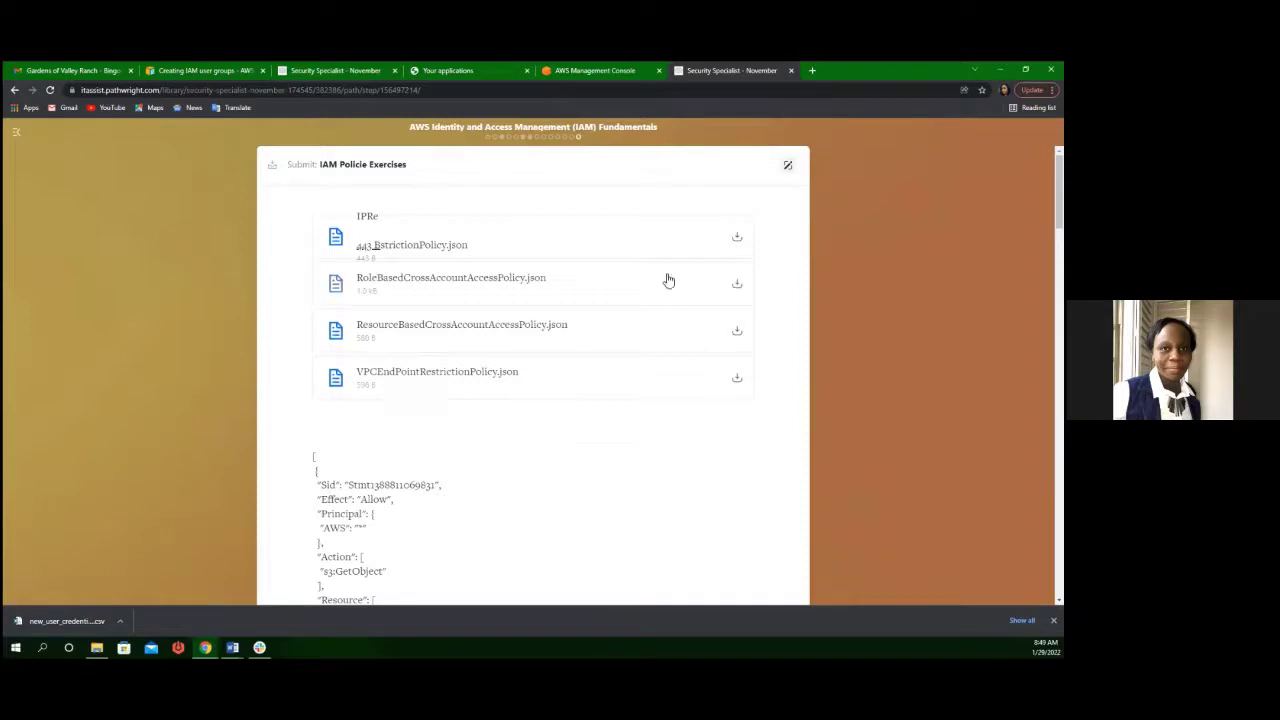
pyautogui.click(741, 237)
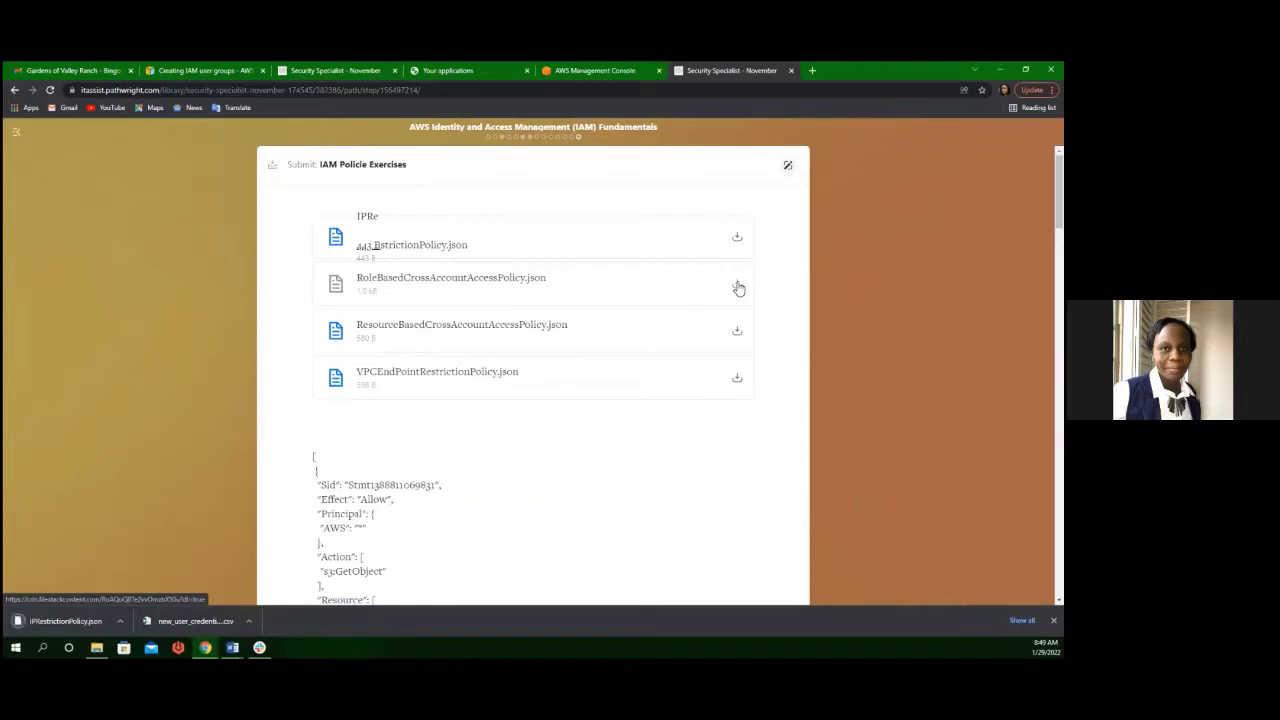
pyautogui.click(737, 287)
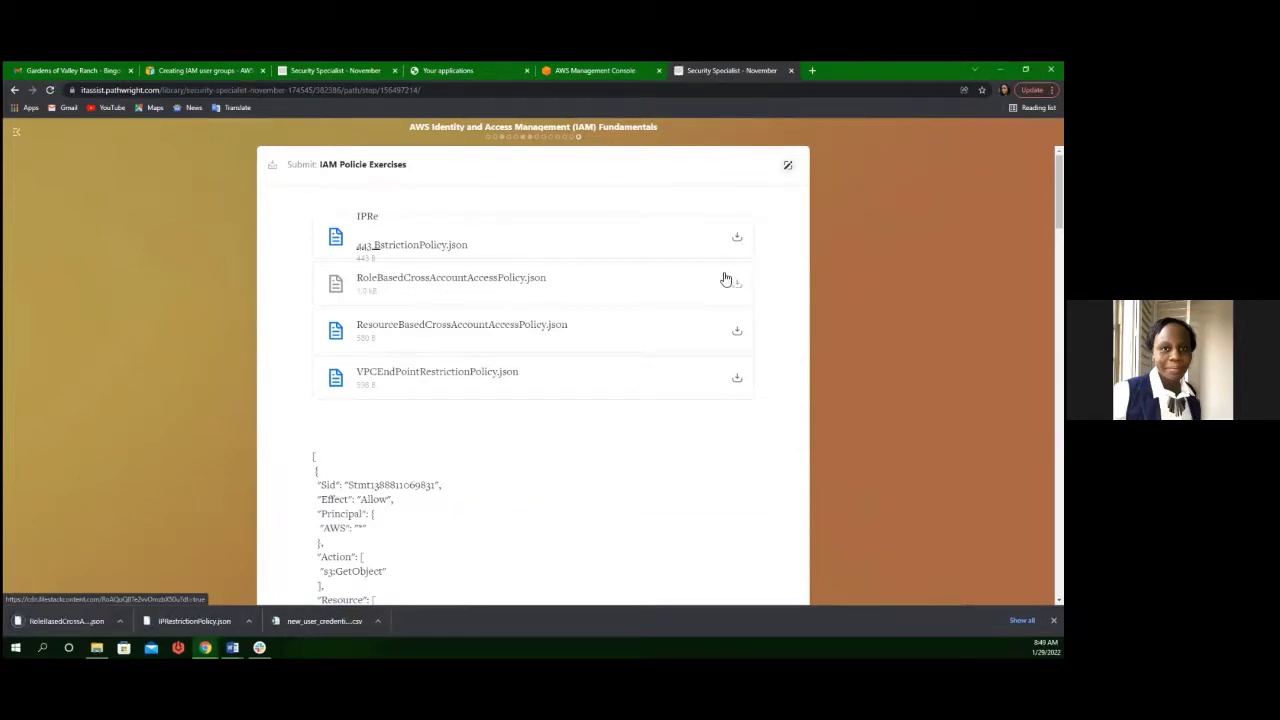
pyautogui.click(740, 332)
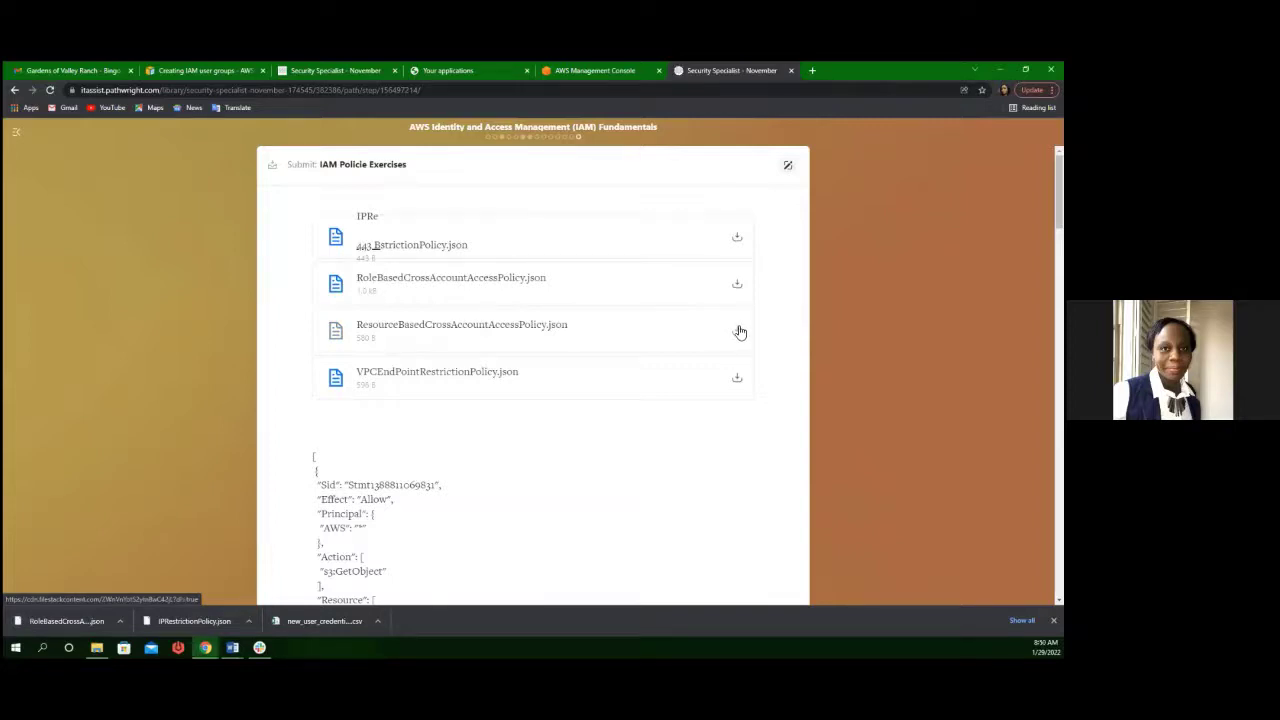
pyautogui.click(740, 383)
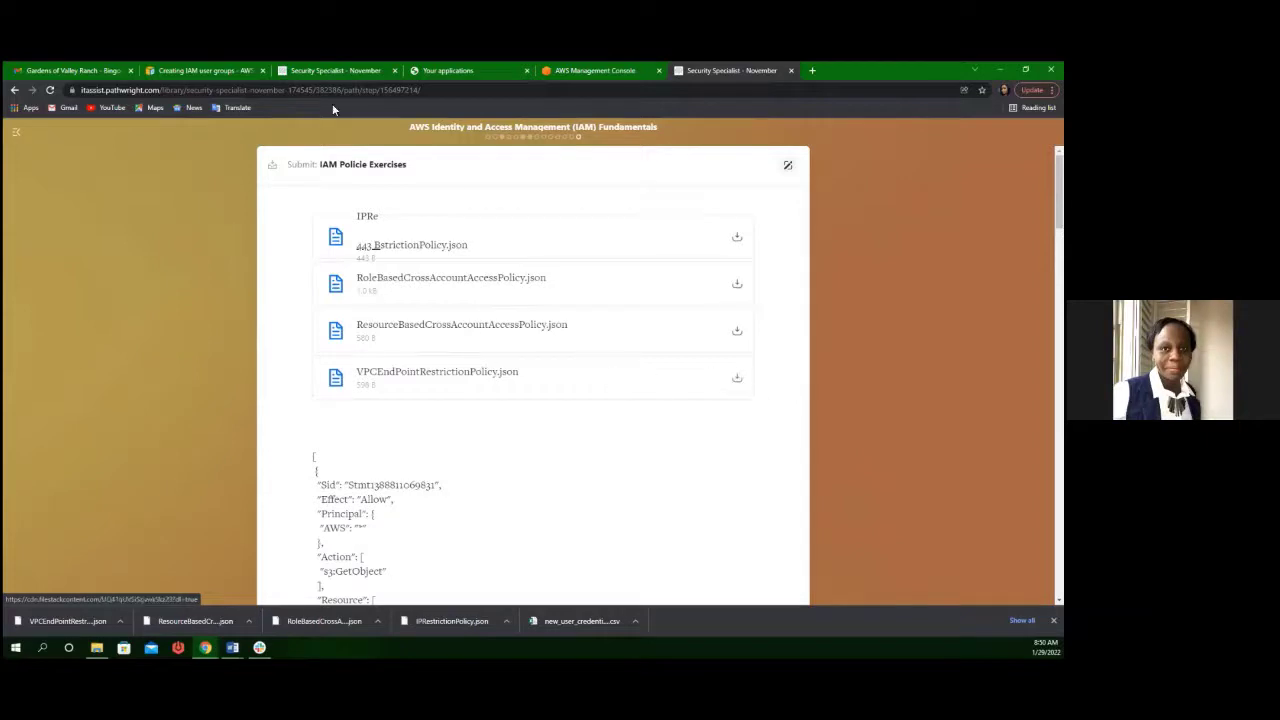
# Step: Return to the Single Sign-On page, open the management console with AdministratorAccess, and go to the EC2 instances list
pyautogui.click(445, 70)
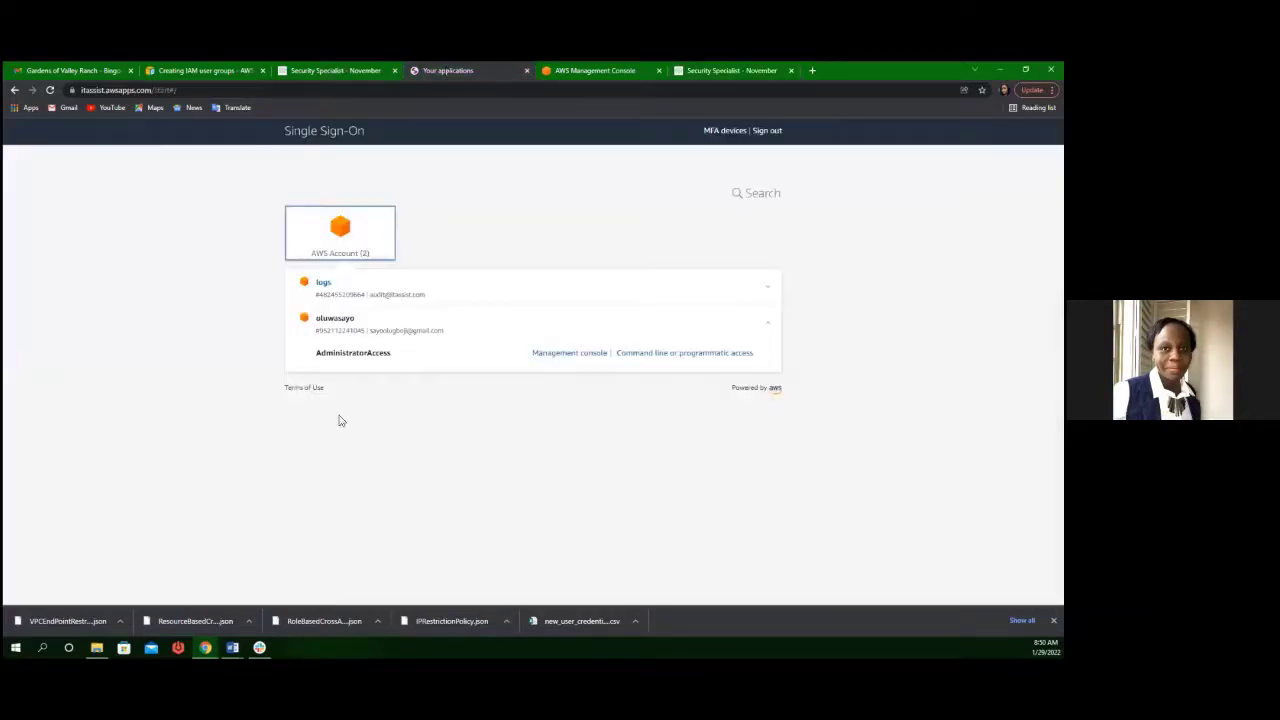
pyautogui.click(569, 353)
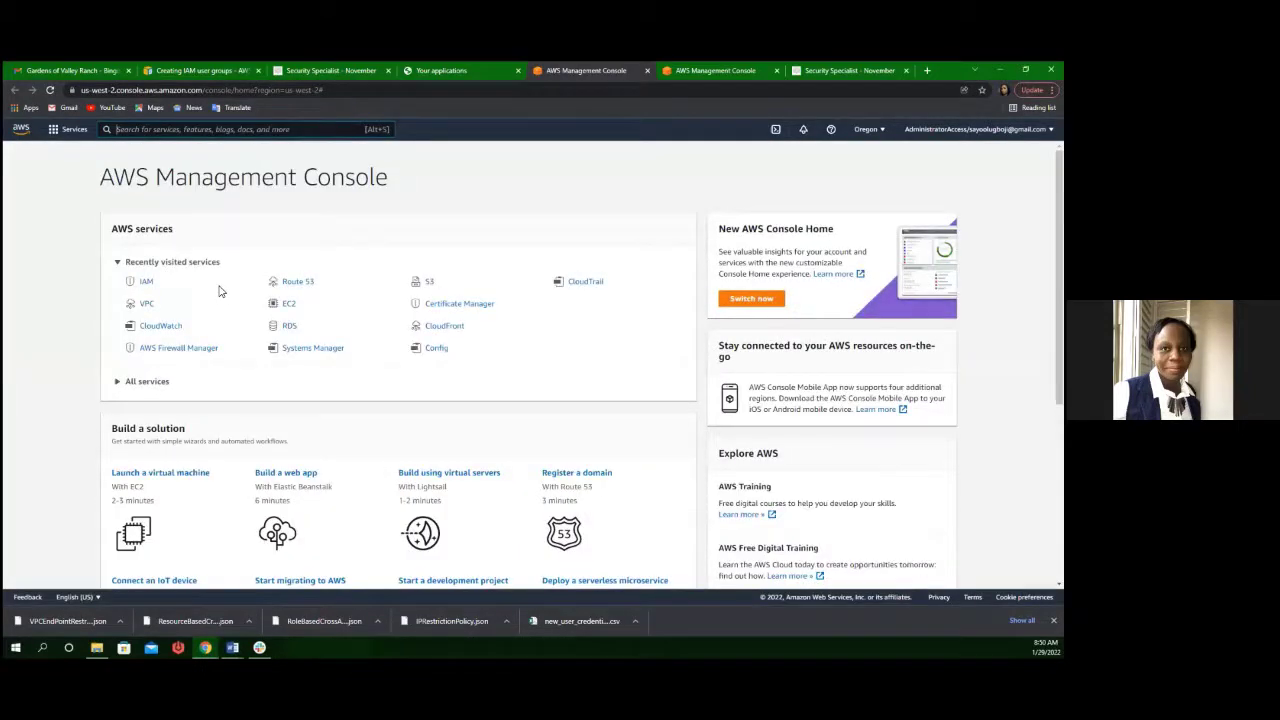
pyautogui.click(288, 302)
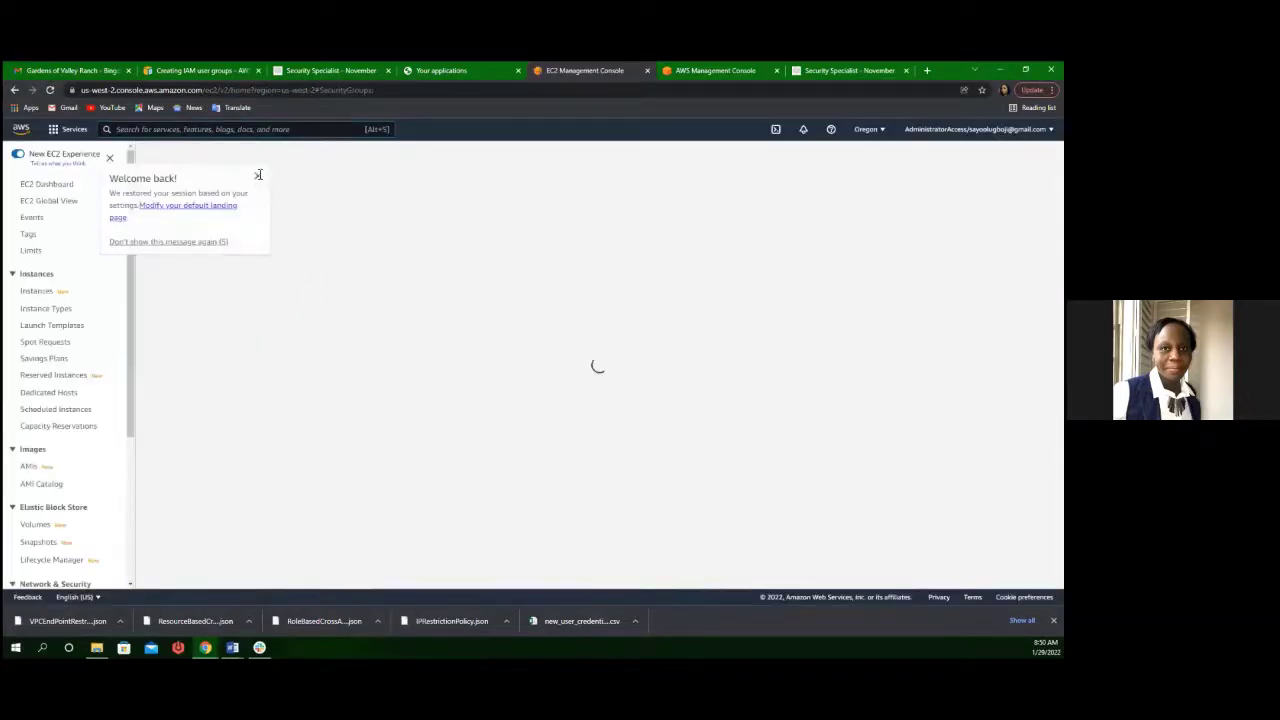
pyautogui.click(257, 176)
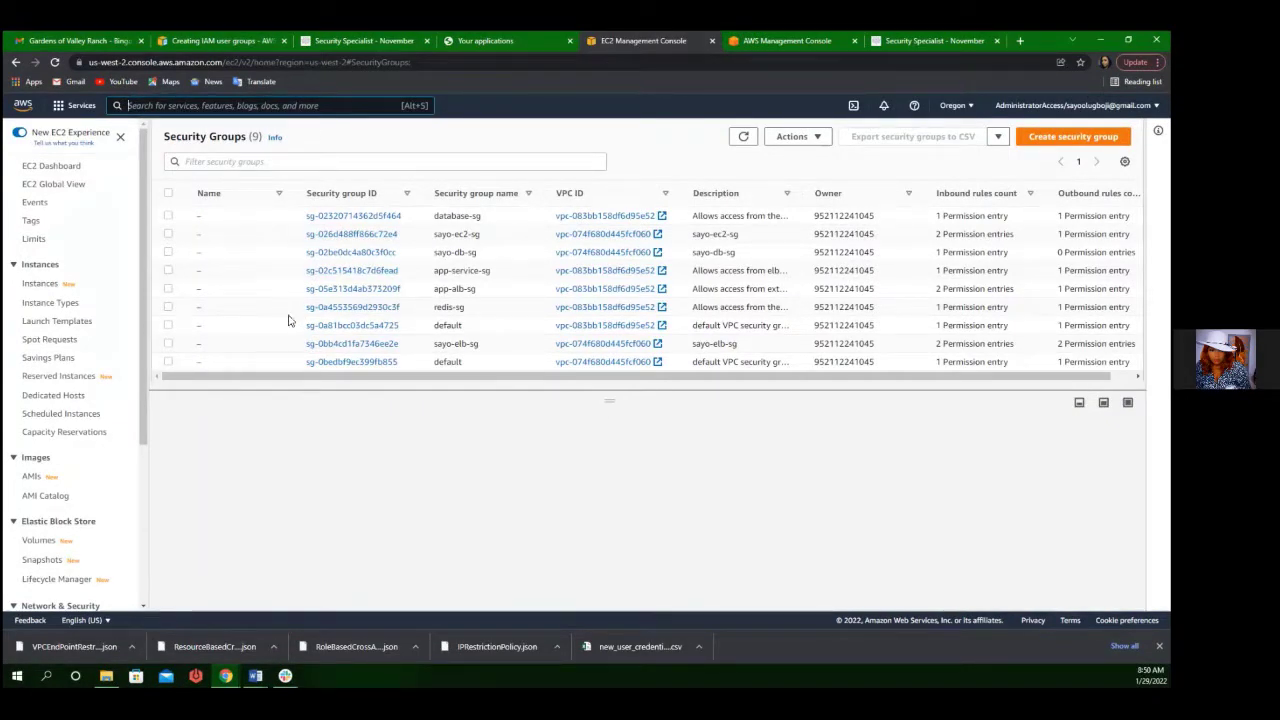
pyautogui.click(65, 167)
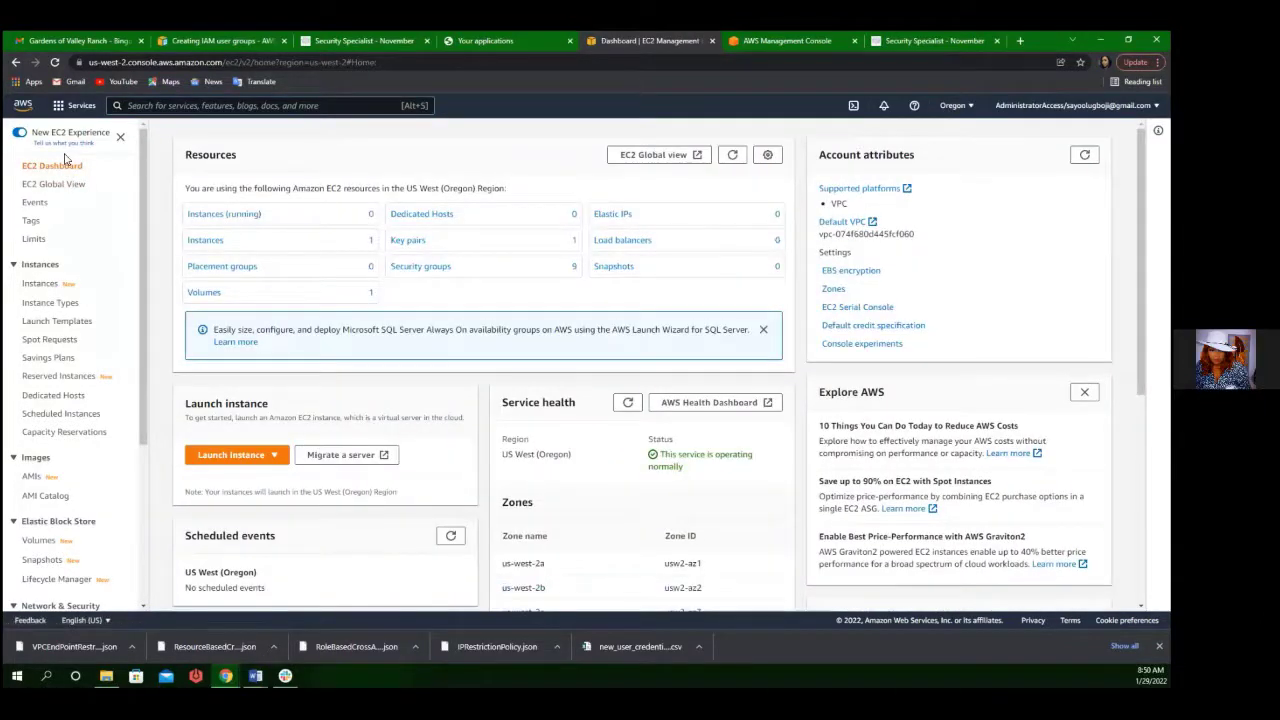
pyautogui.click(45, 286)
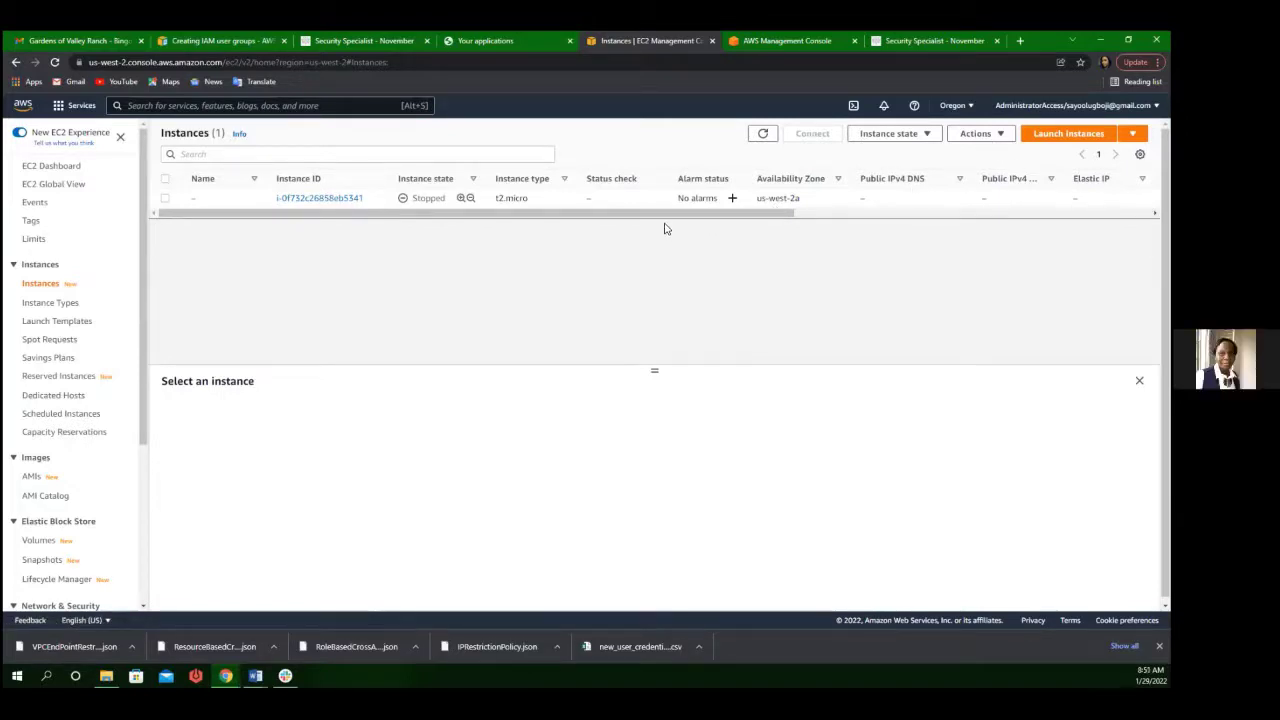
# Step: Start launching a new EC2 instance from the Amazon Linux 2 AMI (HVM) - Kernel 5.10, SSD Volume Type, 64-bit (x86)
pyautogui.click(1046, 133)
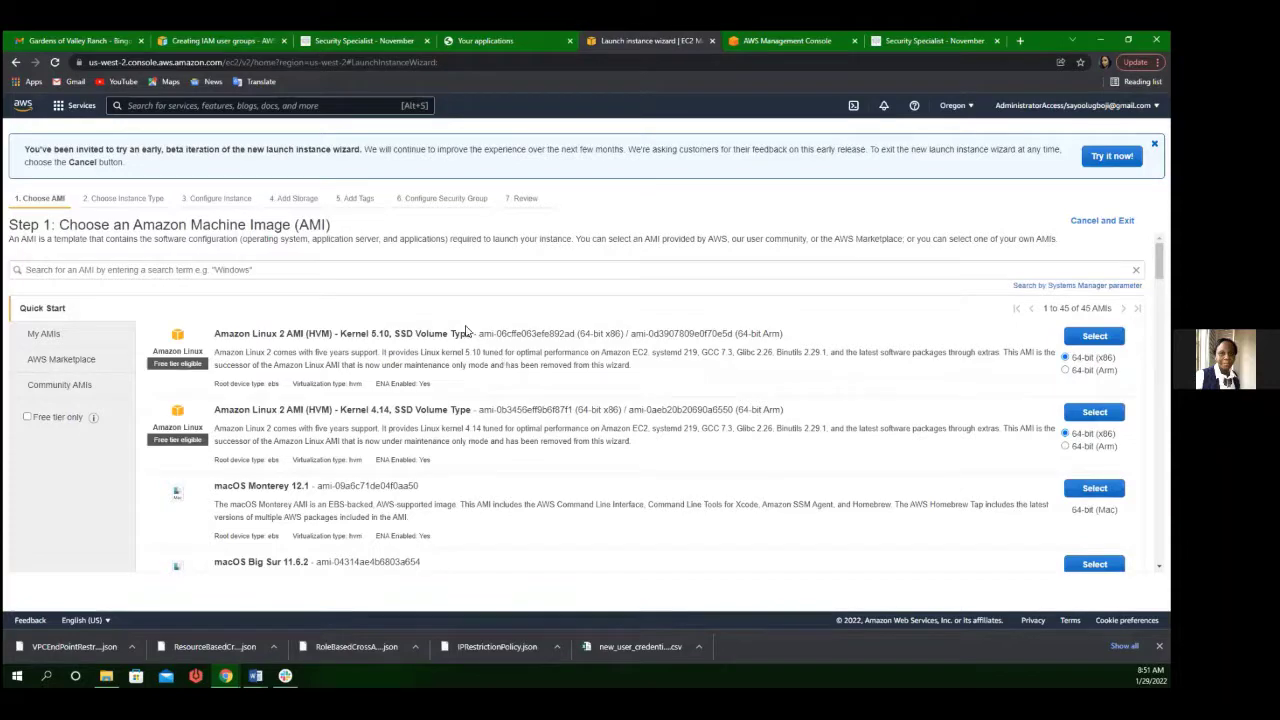
pyautogui.scroll(-5, 469, 334)
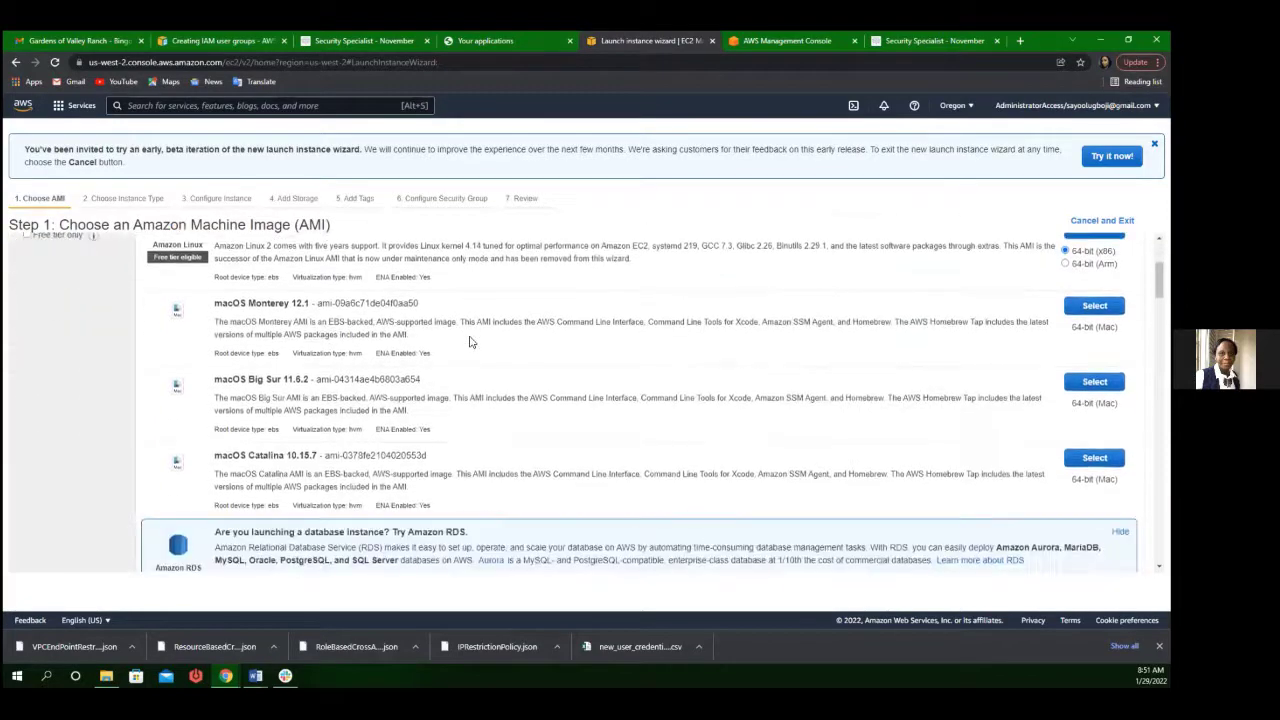
pyautogui.scroll(6, 469, 343)
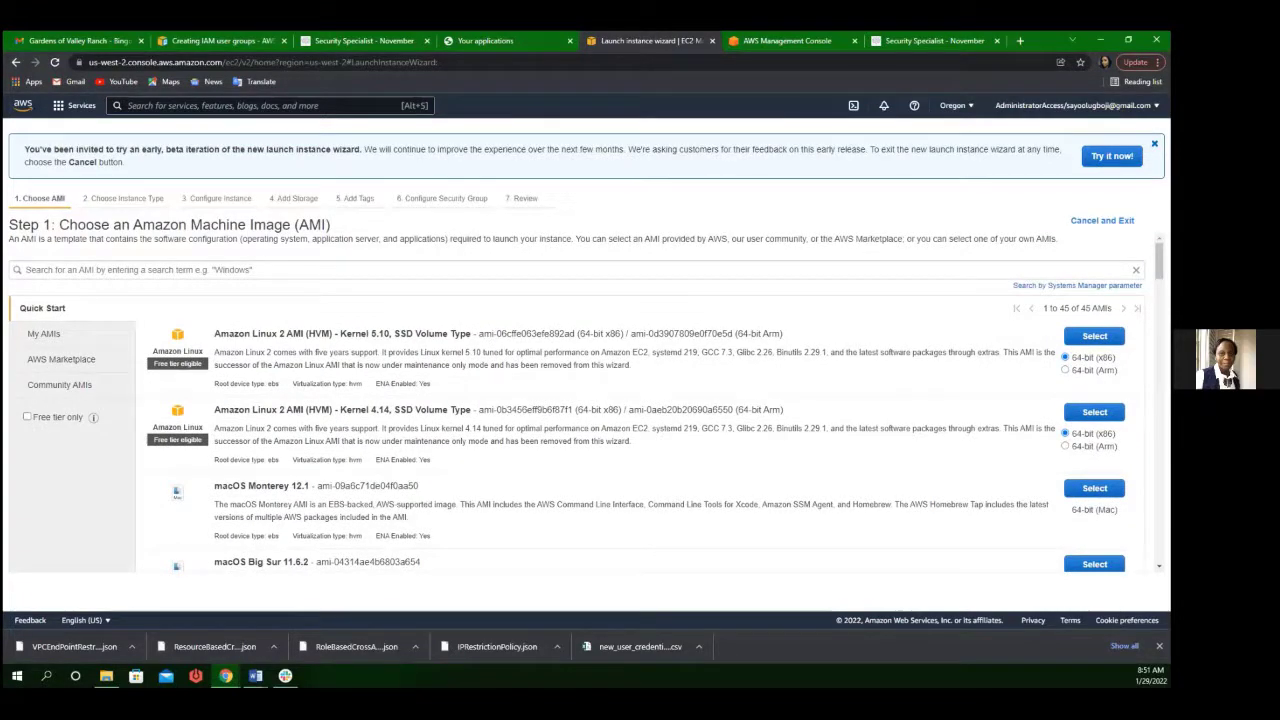
pyautogui.click(1094, 336)
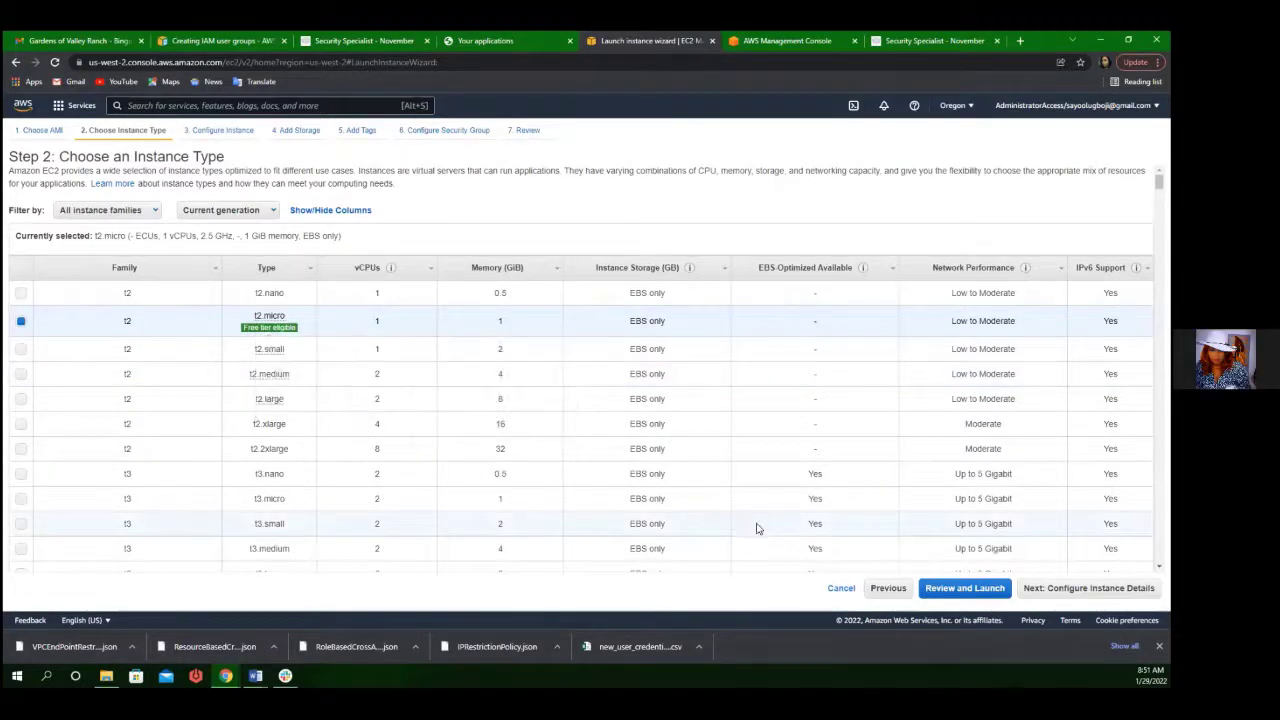
pyautogui.click(965, 588)
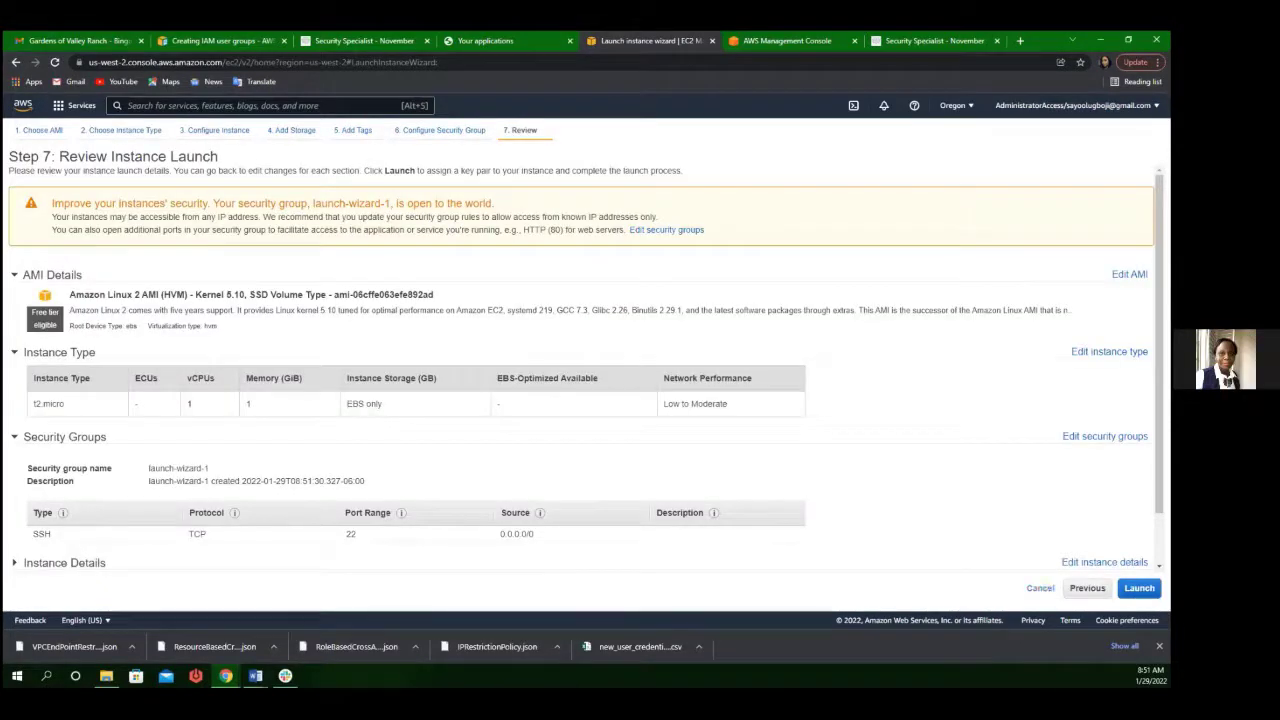
pyautogui.click(1087, 588)
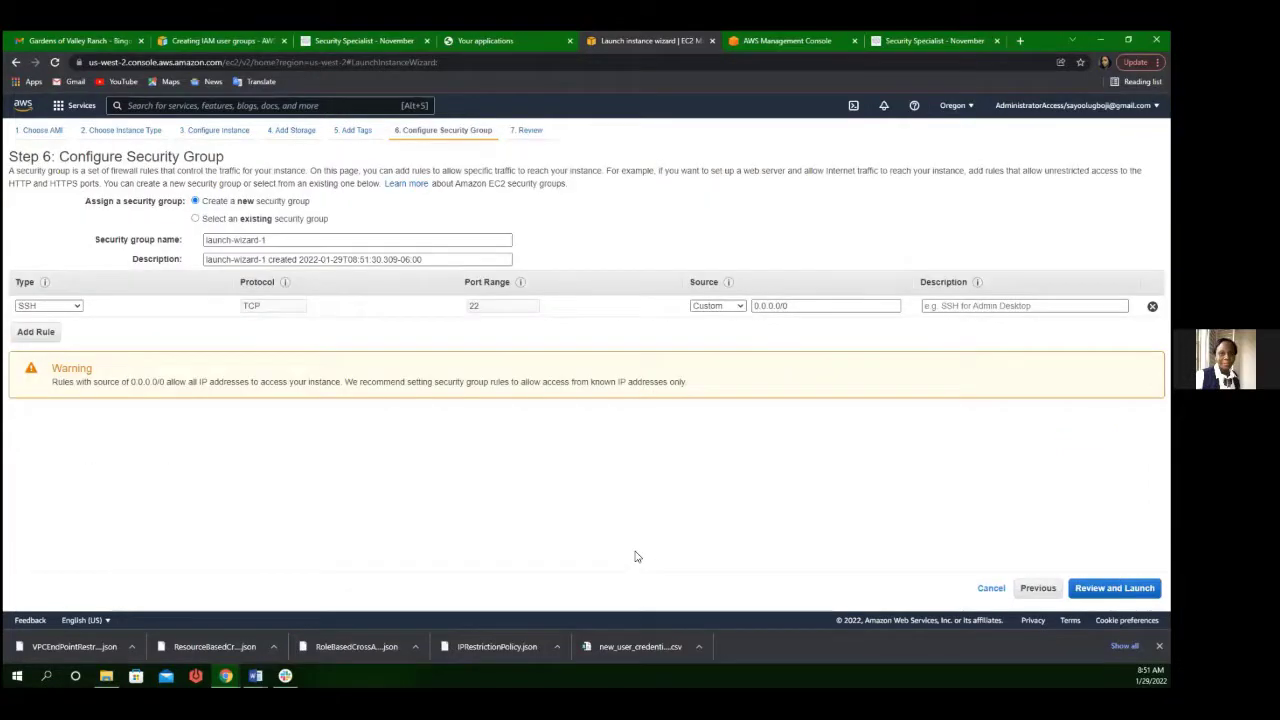
pyautogui.click(1036, 591)
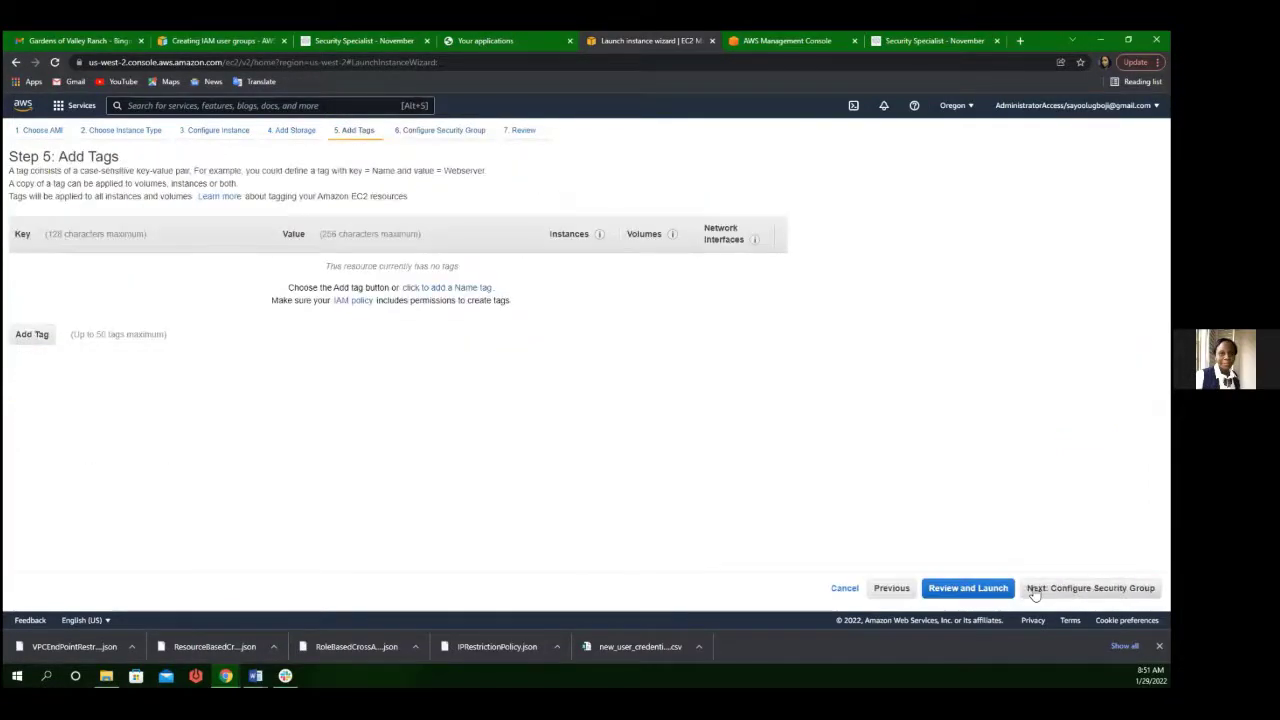
pyautogui.click(888, 592)
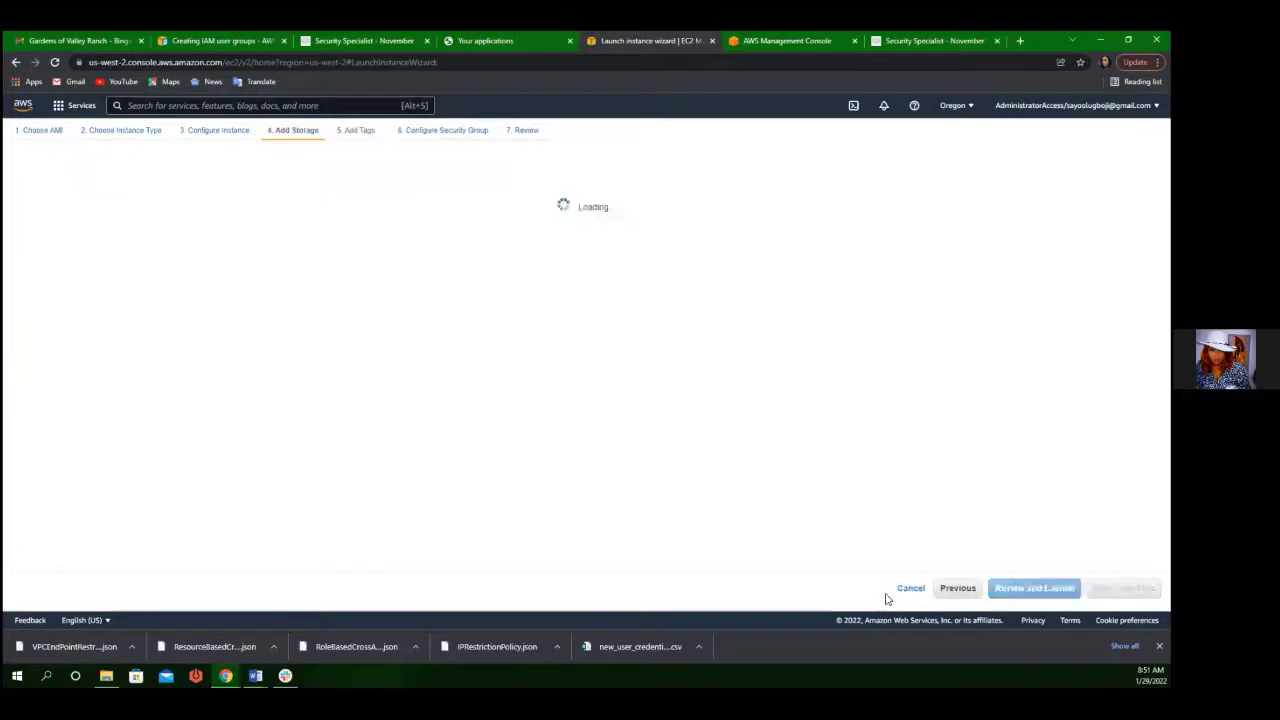
pyautogui.click(955, 591)
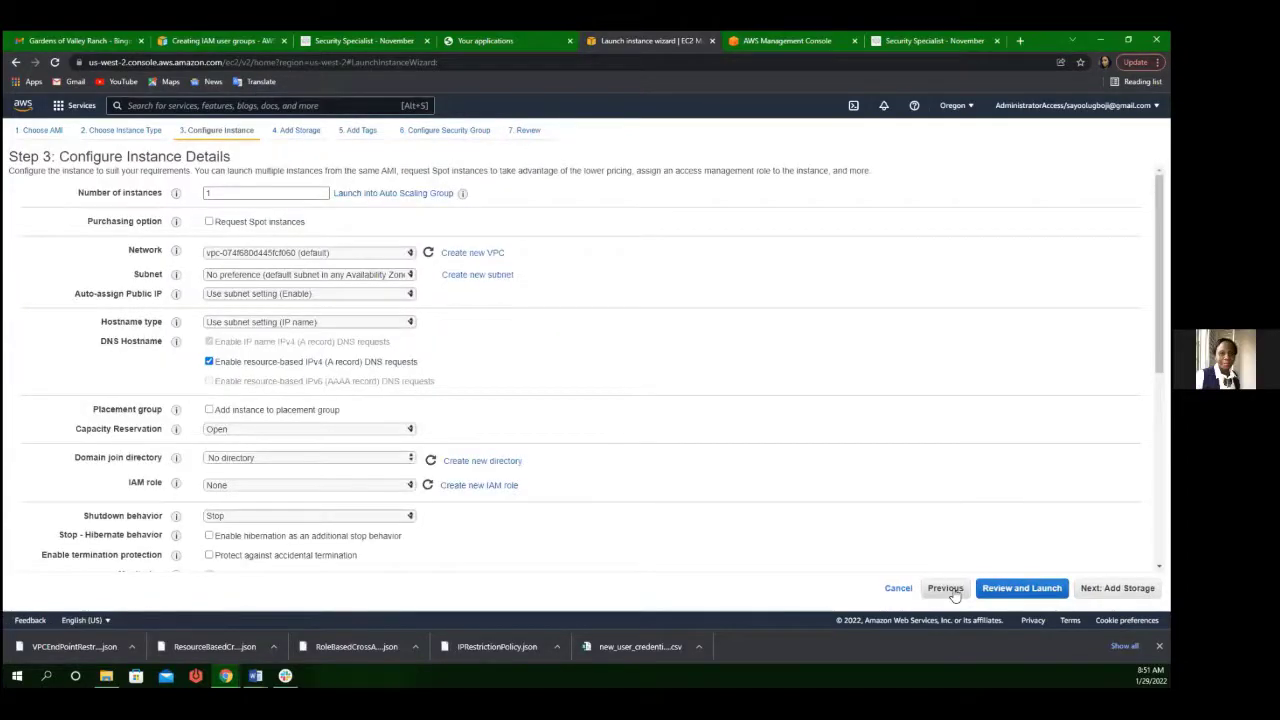
pyautogui.click(945, 589)
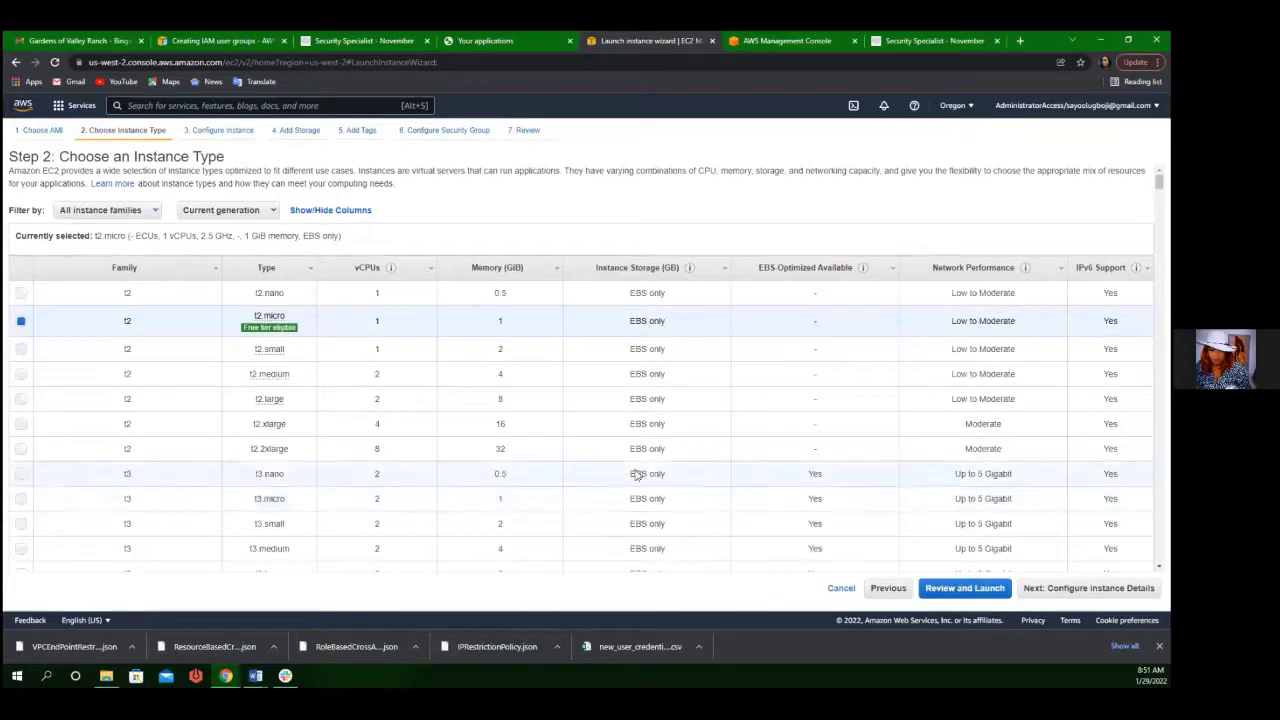
# Step: Keep the t2.micro type and set the instance's network to the app VPC and its subnet to app-public-0 in us-west-2a
pyautogui.scroll(-1, 936, 426)
pyautogui.scroll(-6, 936, 426)
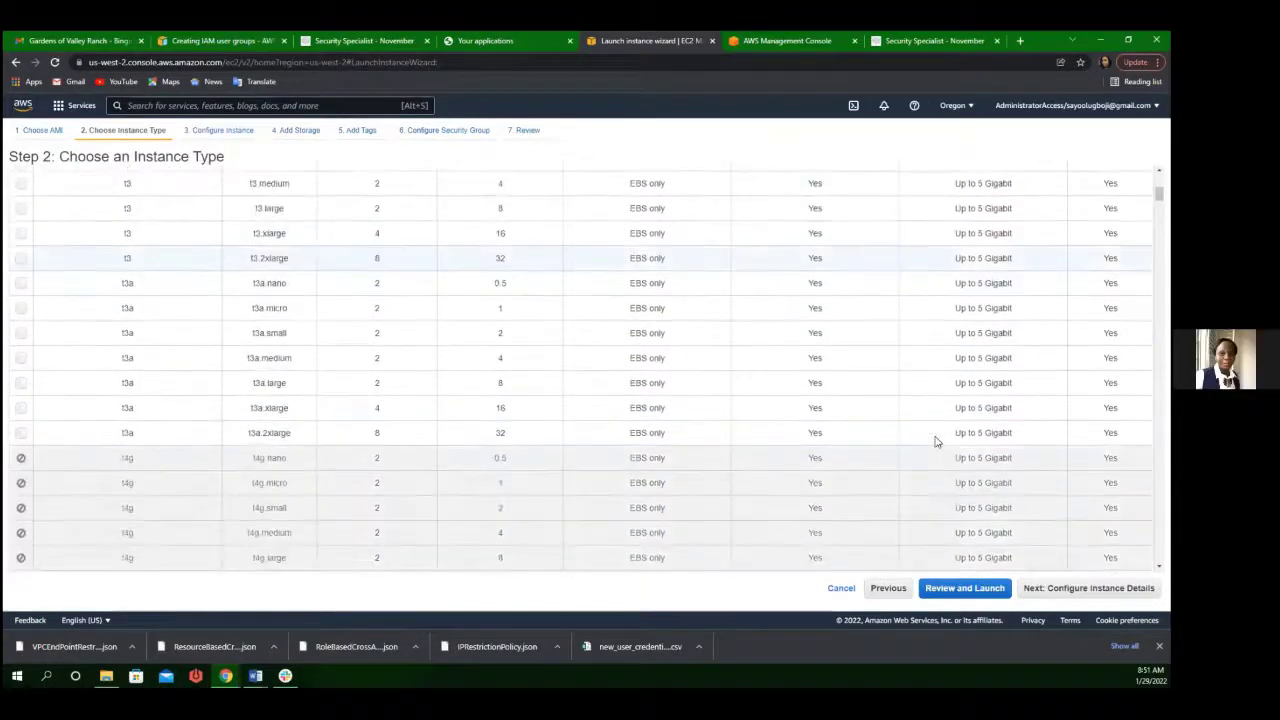
pyautogui.scroll(-2, 936, 443)
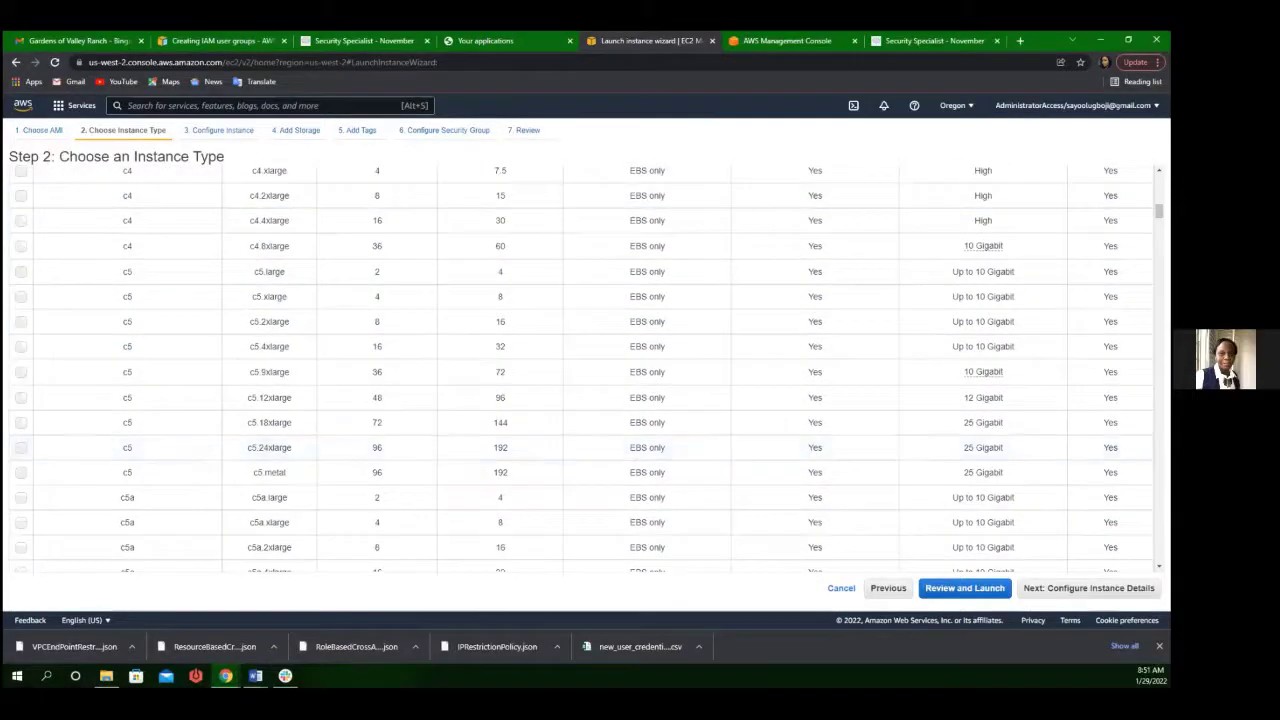
pyautogui.click(1089, 588)
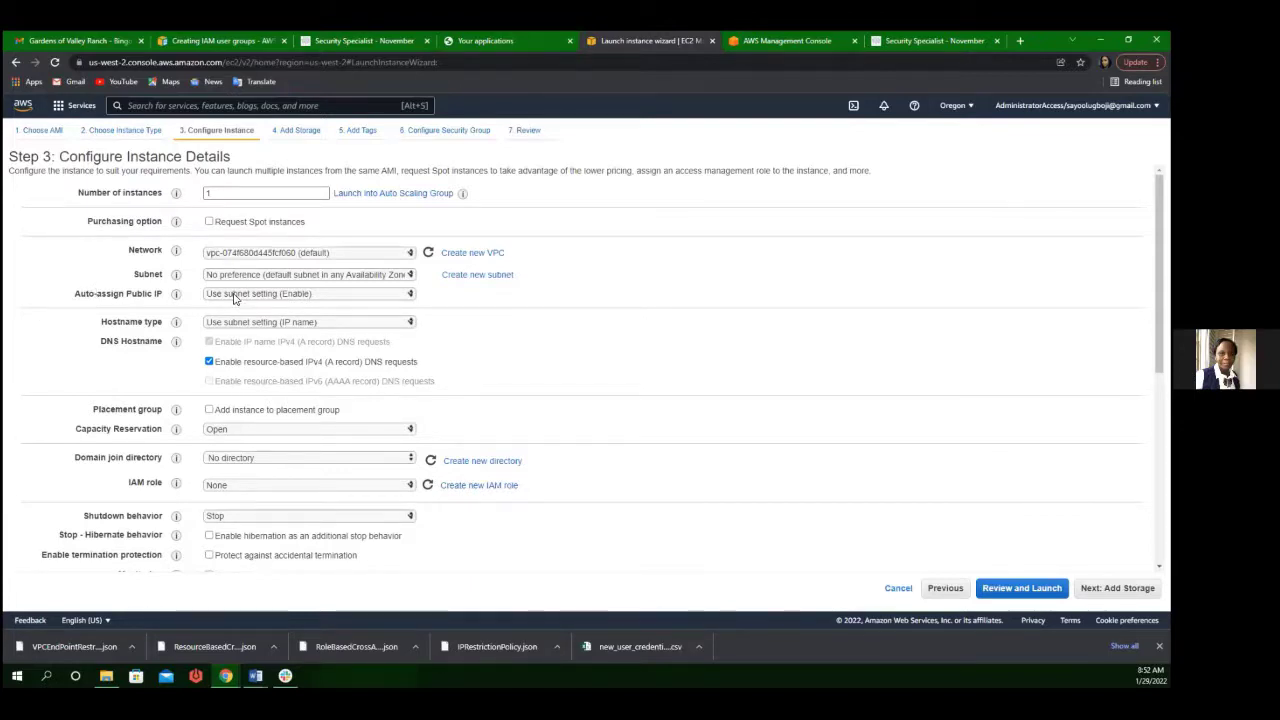
pyautogui.click(277, 254)
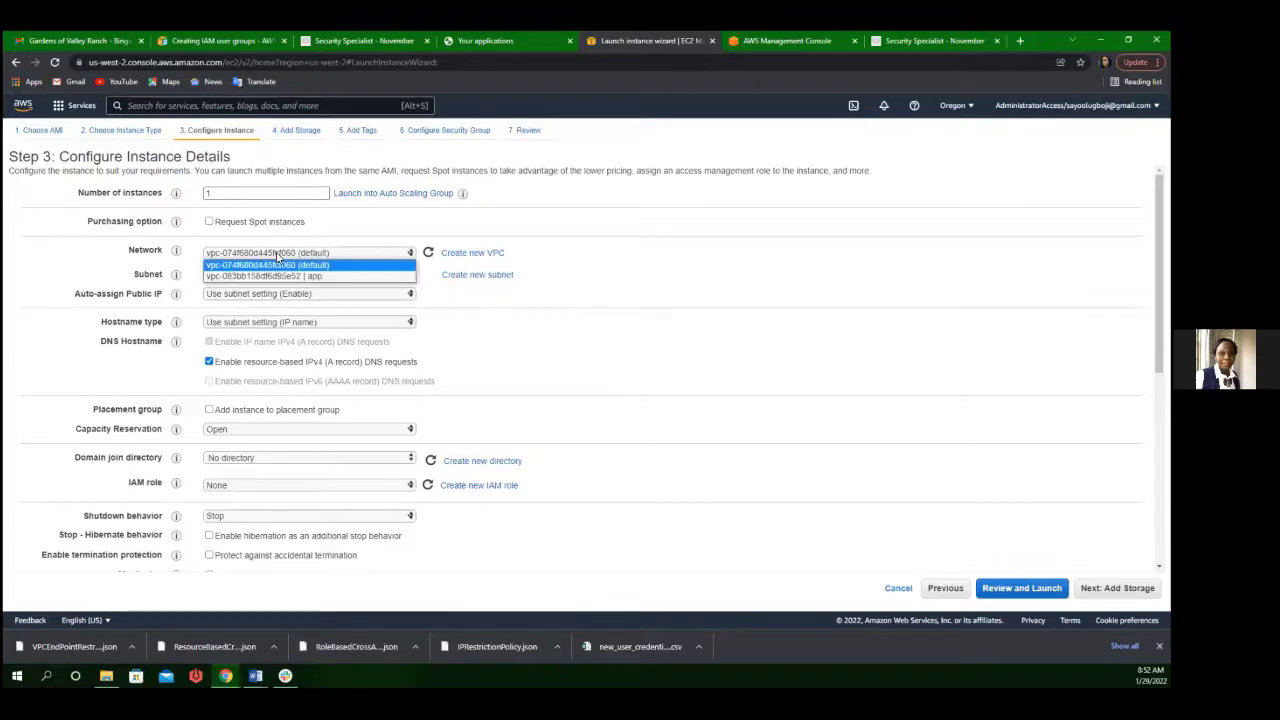
pyautogui.click(283, 276)
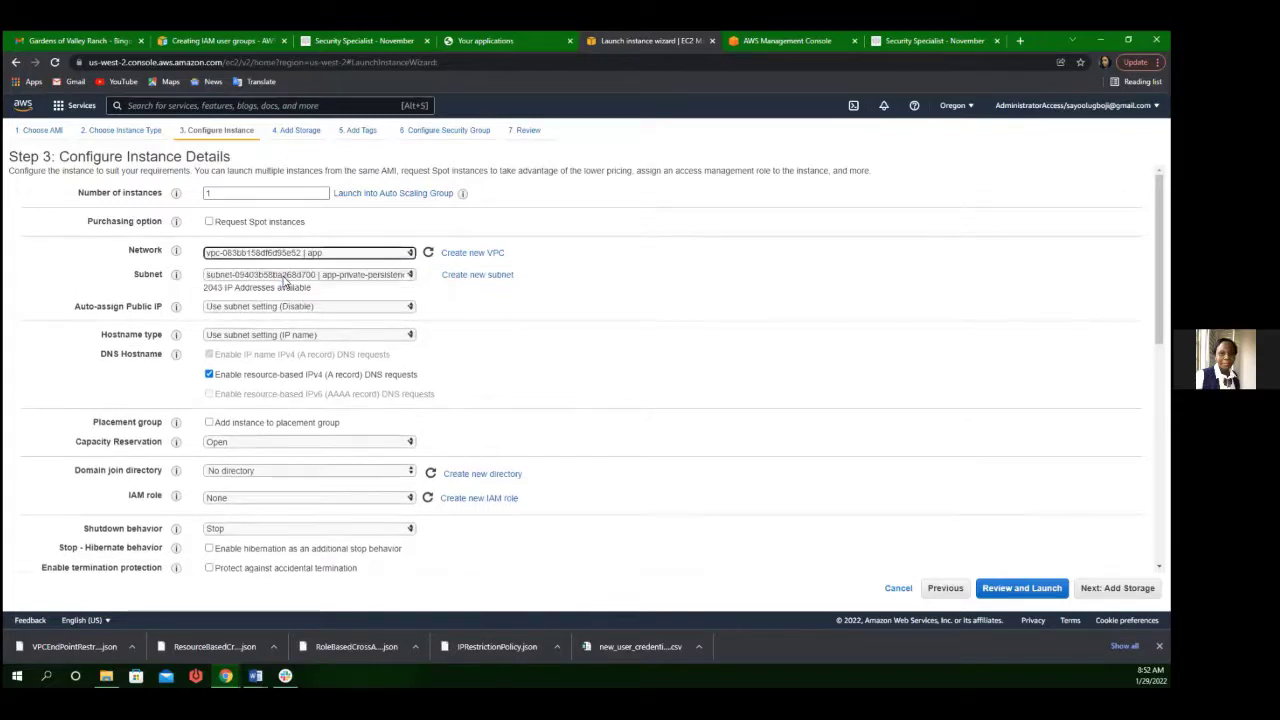
pyautogui.click(286, 275)
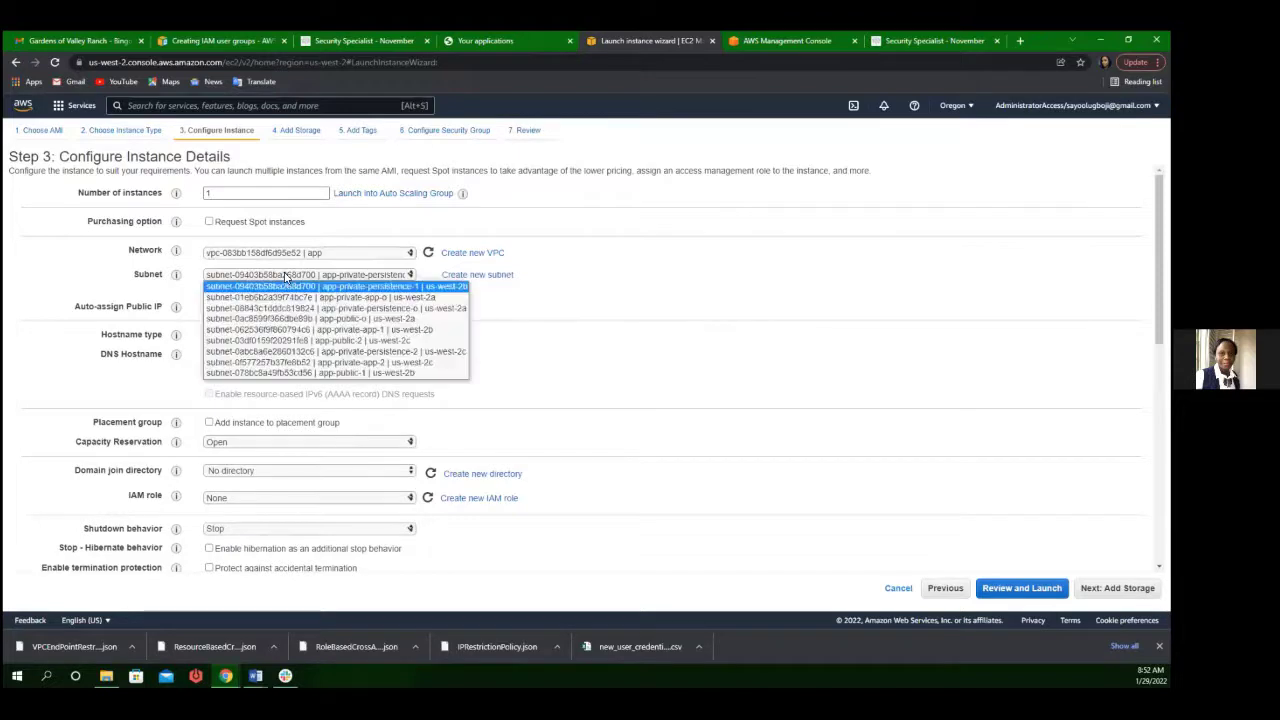
pyautogui.click(352, 319)
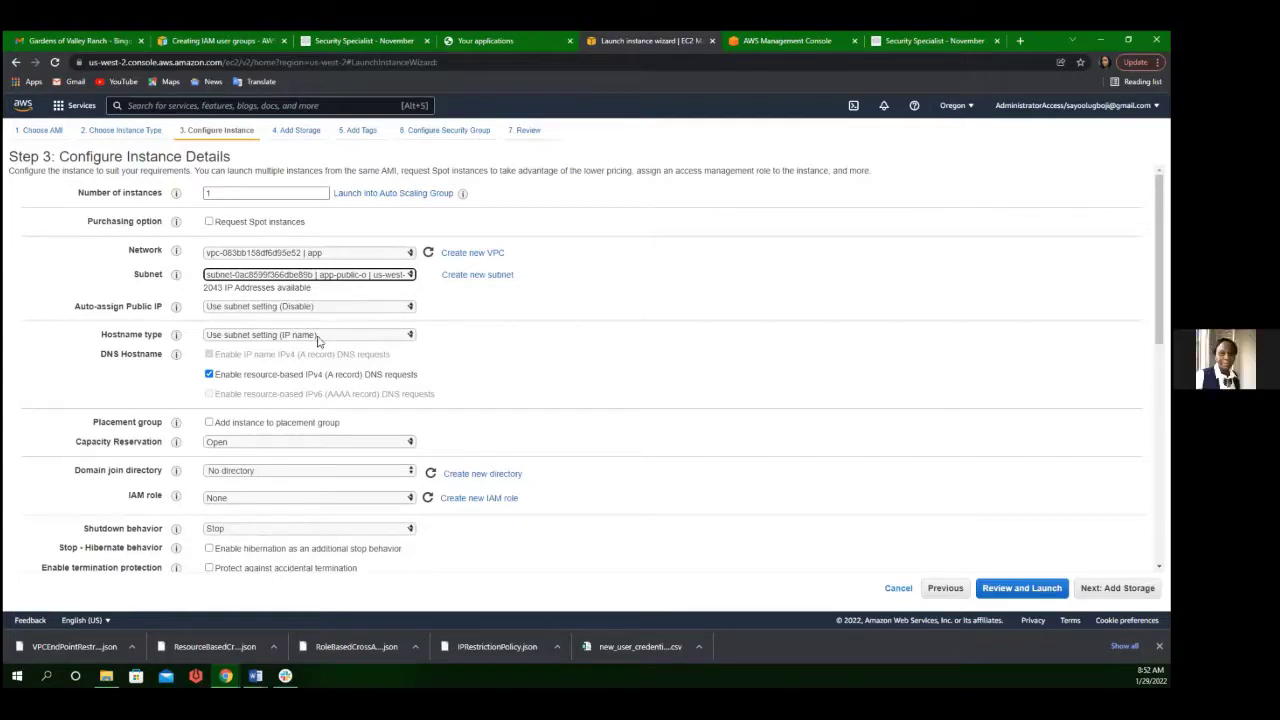
# Step: Enable auto-assigned public IP for the instance, proceed to the launch review, and confirm continuing with the app network change
pyautogui.click(258, 307)
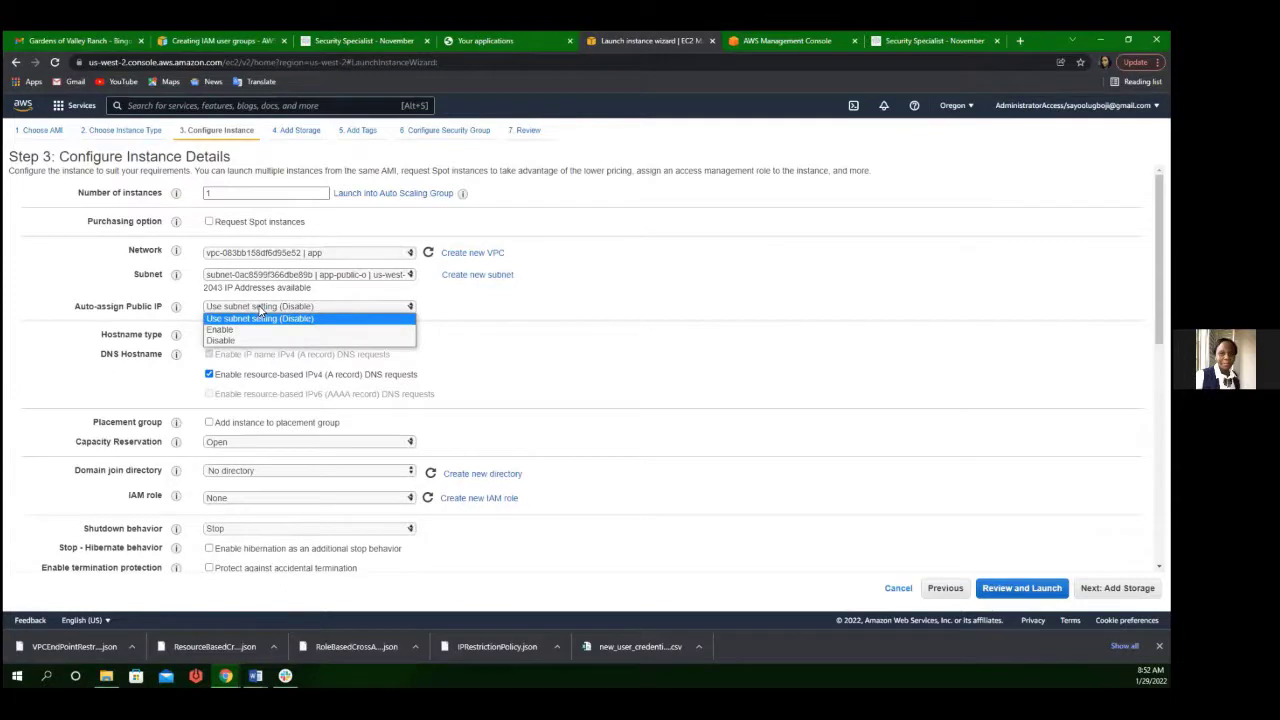
pyautogui.click(250, 330)
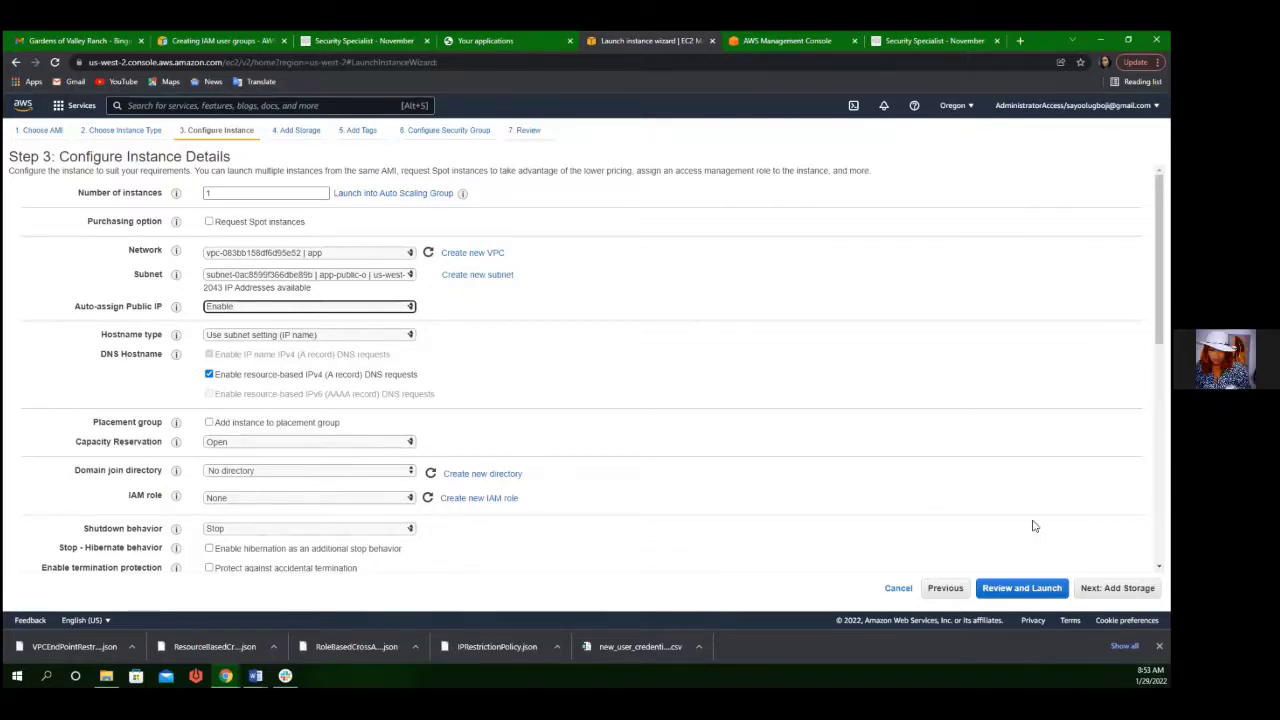
pyautogui.click(1040, 588)
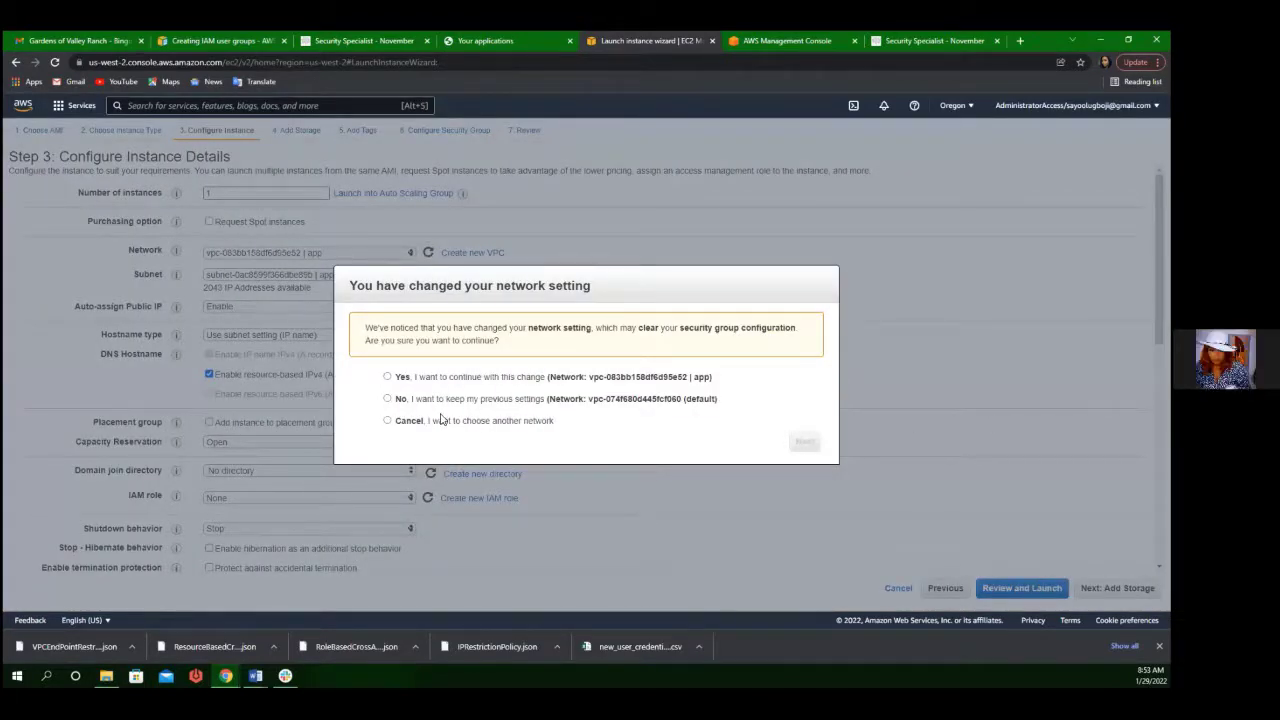
pyautogui.click(388, 377)
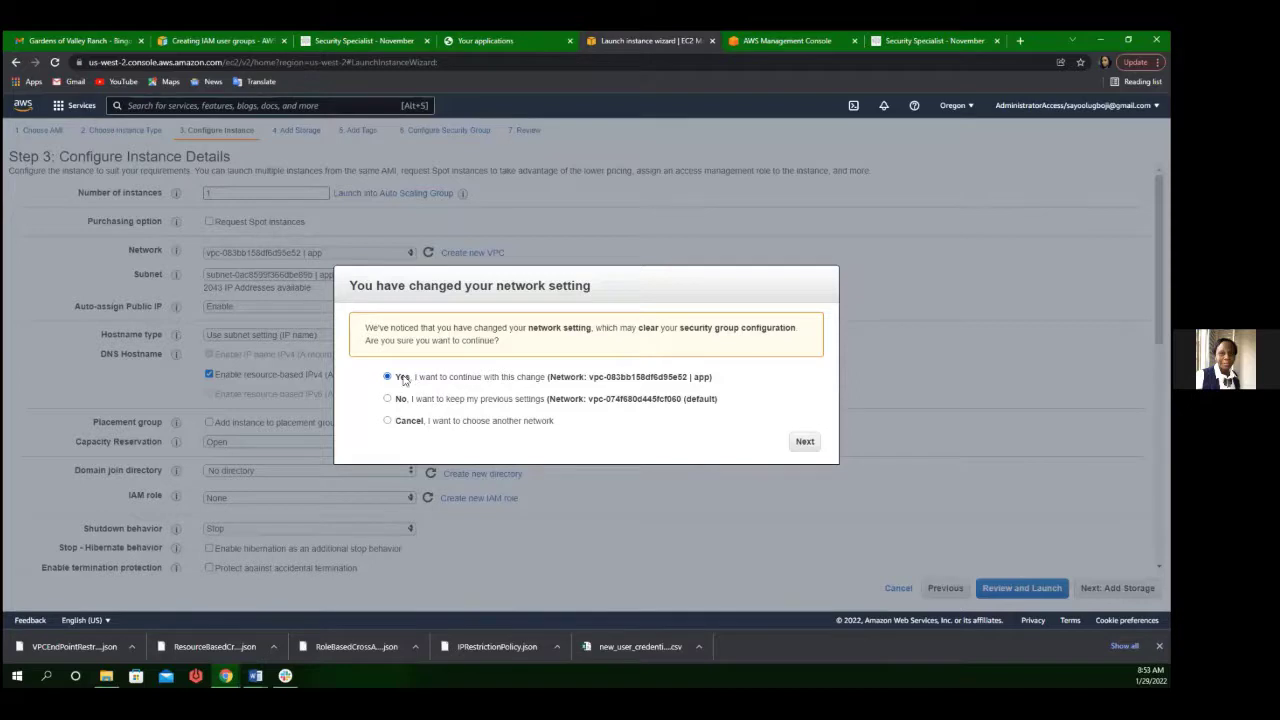
pyautogui.click(804, 441)
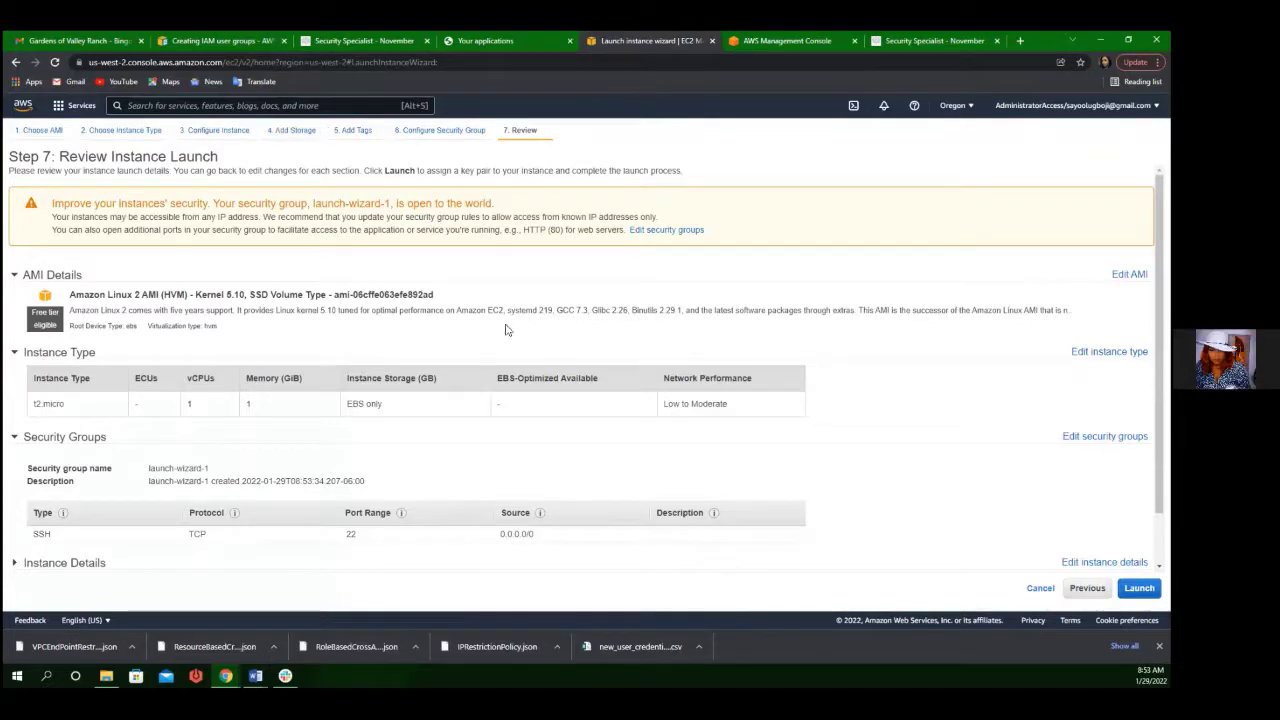
# Step: Go through the storage and tags settings, then name the new security group ec2-connect-sg and give it the description ec2-connect-sg
pyautogui.click(281, 131)
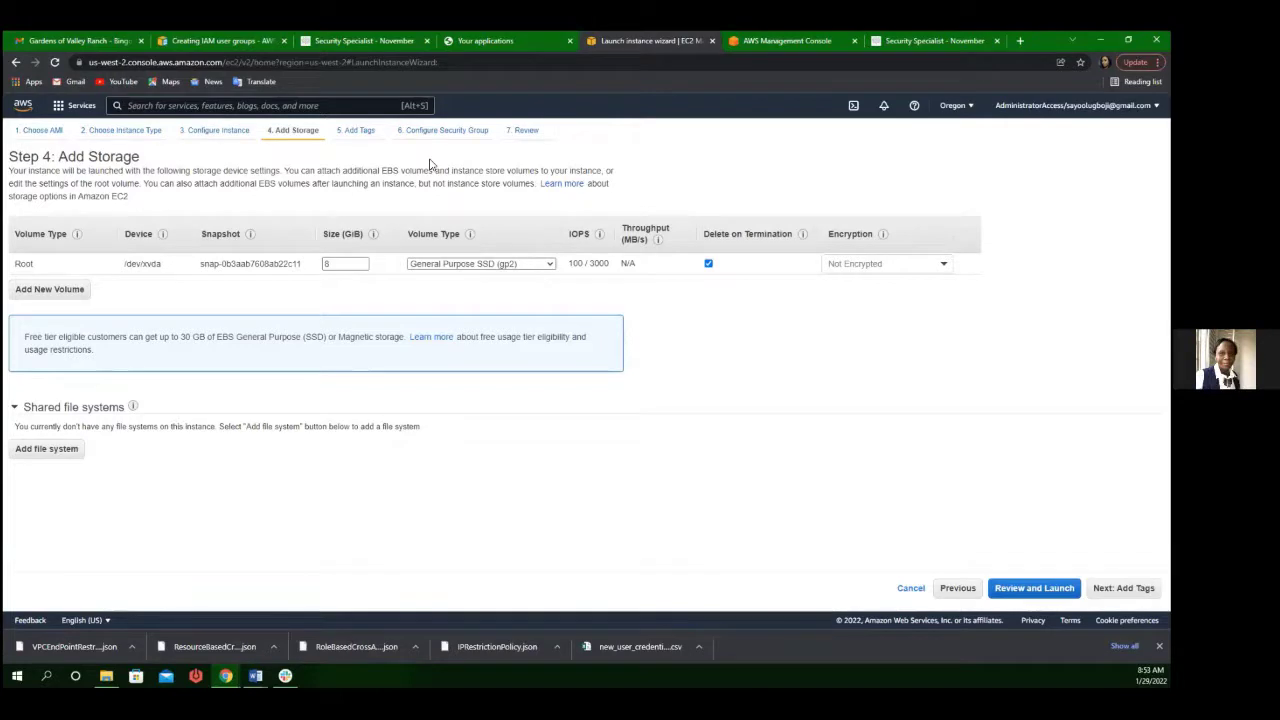
pyautogui.click(200, 134)
pyautogui.click(296, 133)
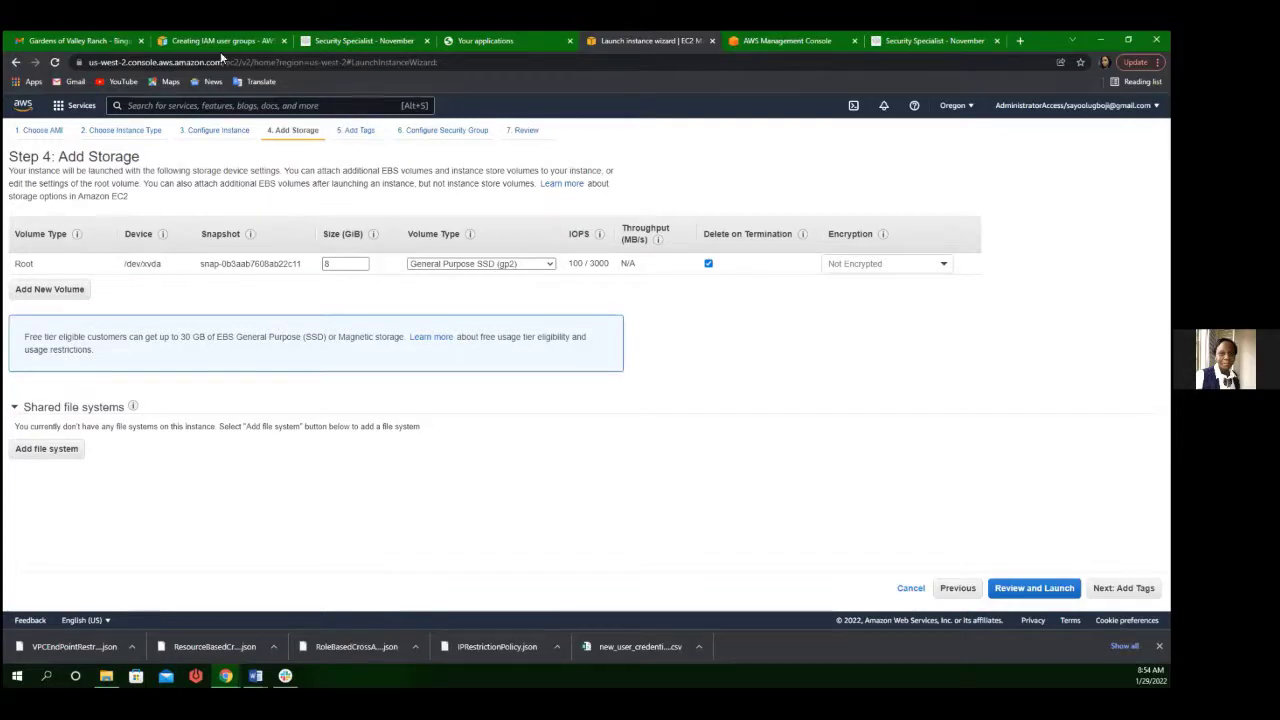
pyautogui.click(359, 130)
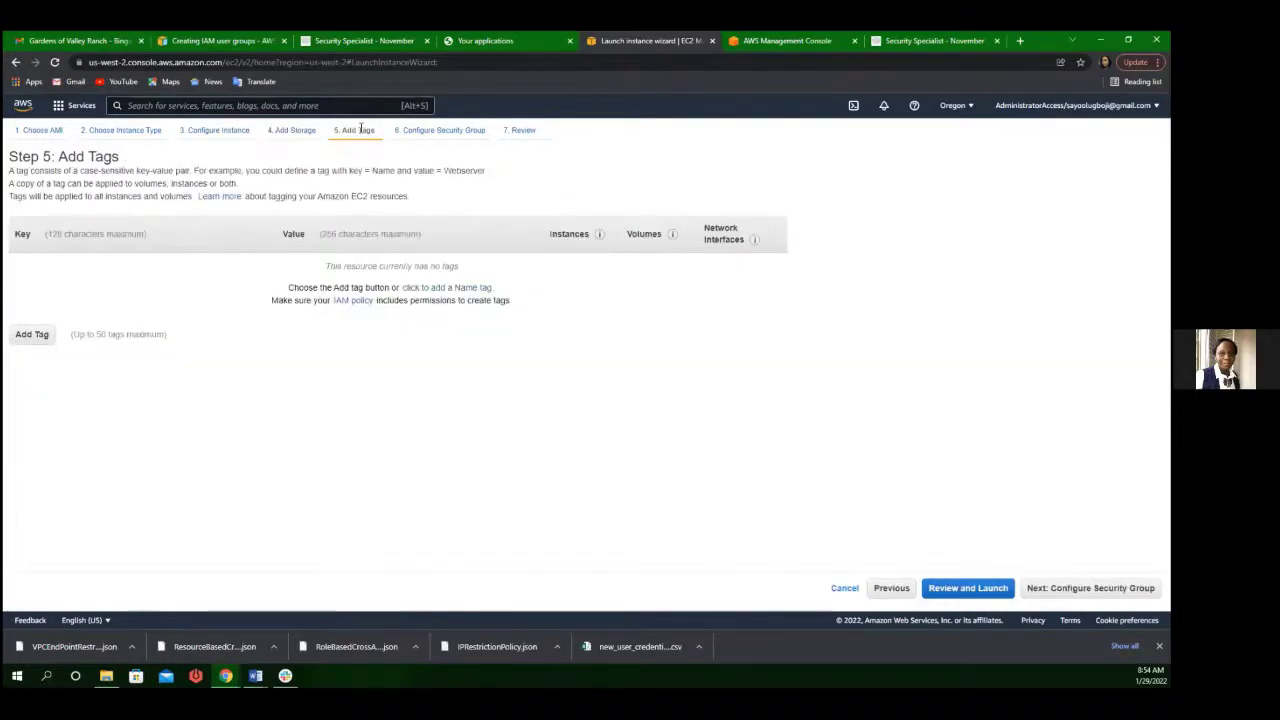
pyautogui.click(421, 132)
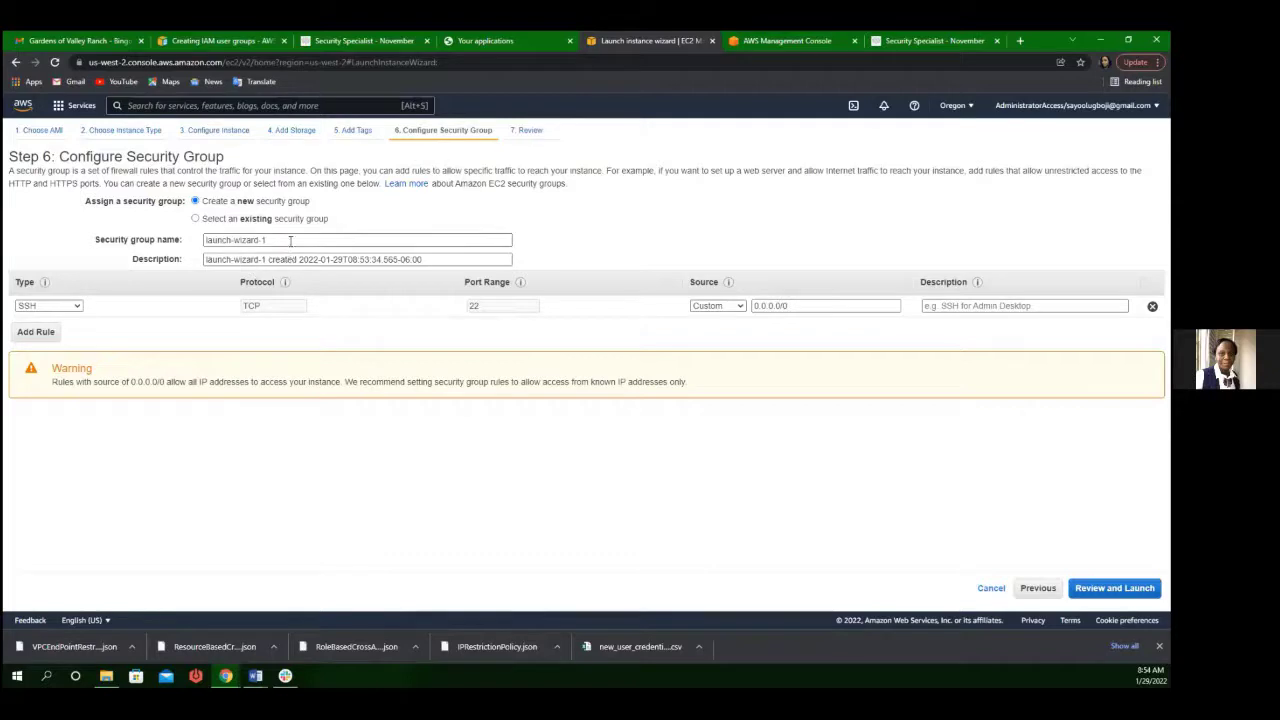
pyautogui.moveTo(292, 242); pyautogui.dragTo(148, 254)
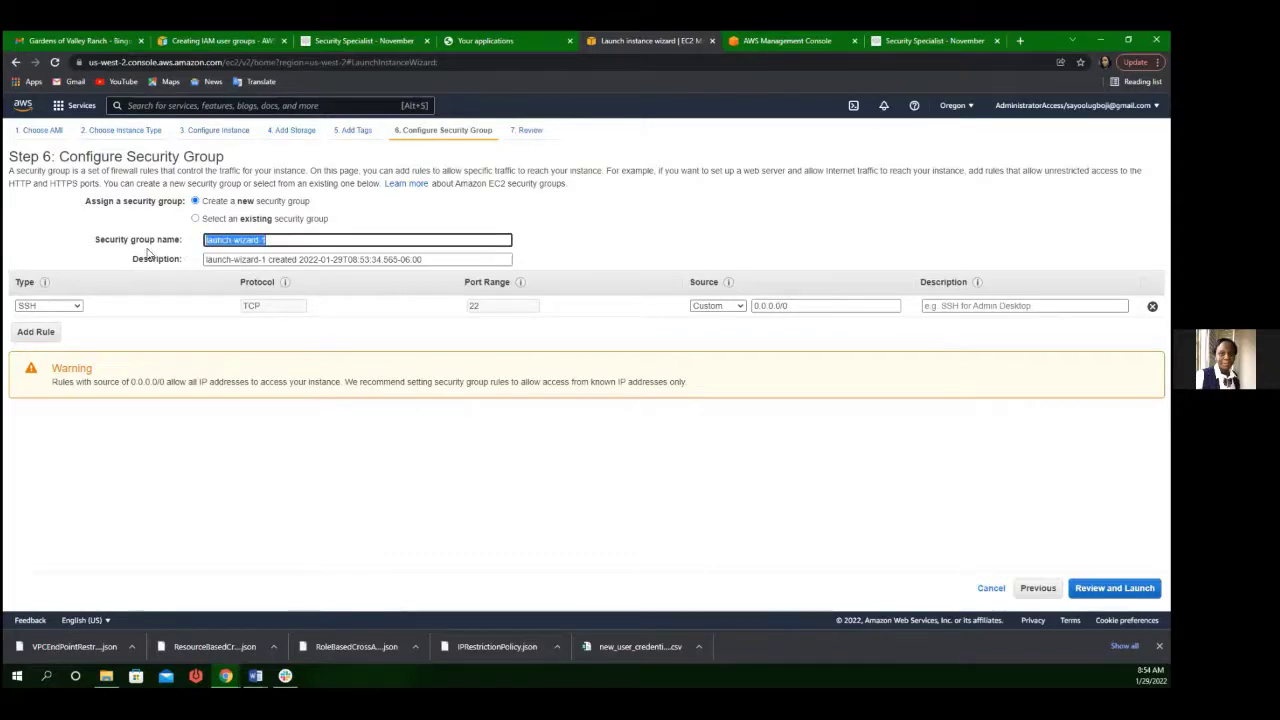
pyautogui.write('ec2')
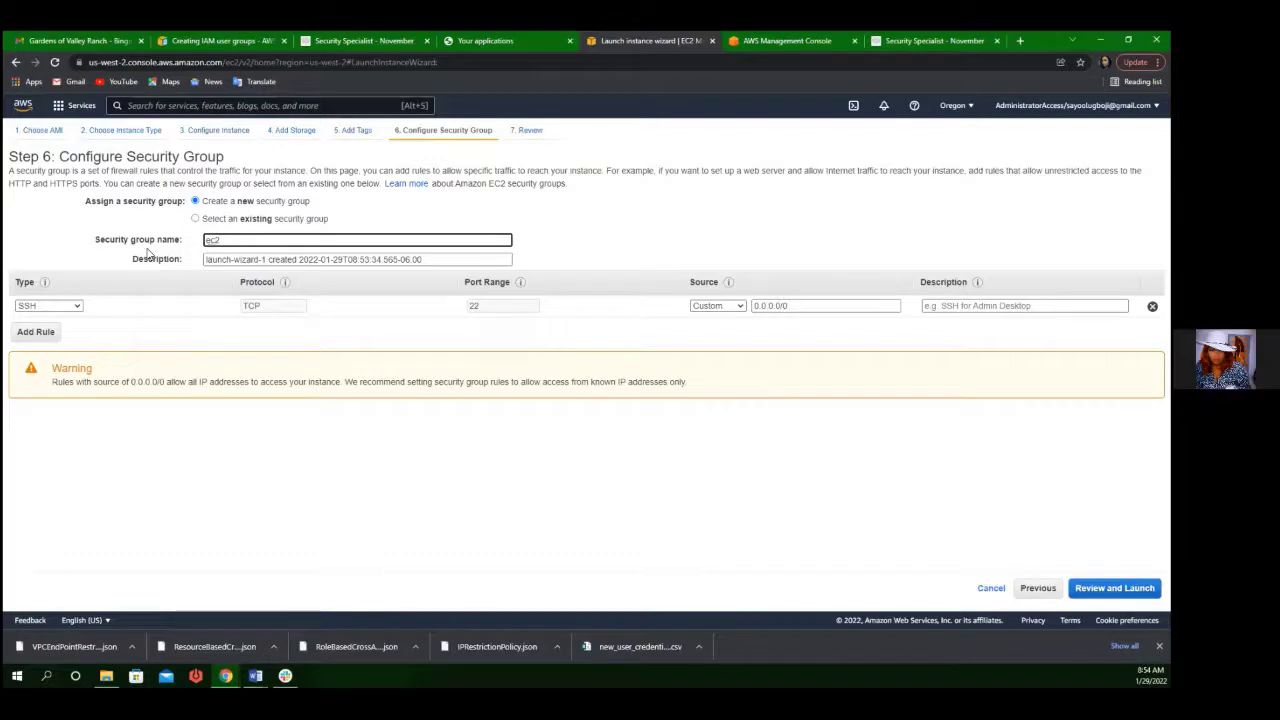
pyautogui.write('-connect')
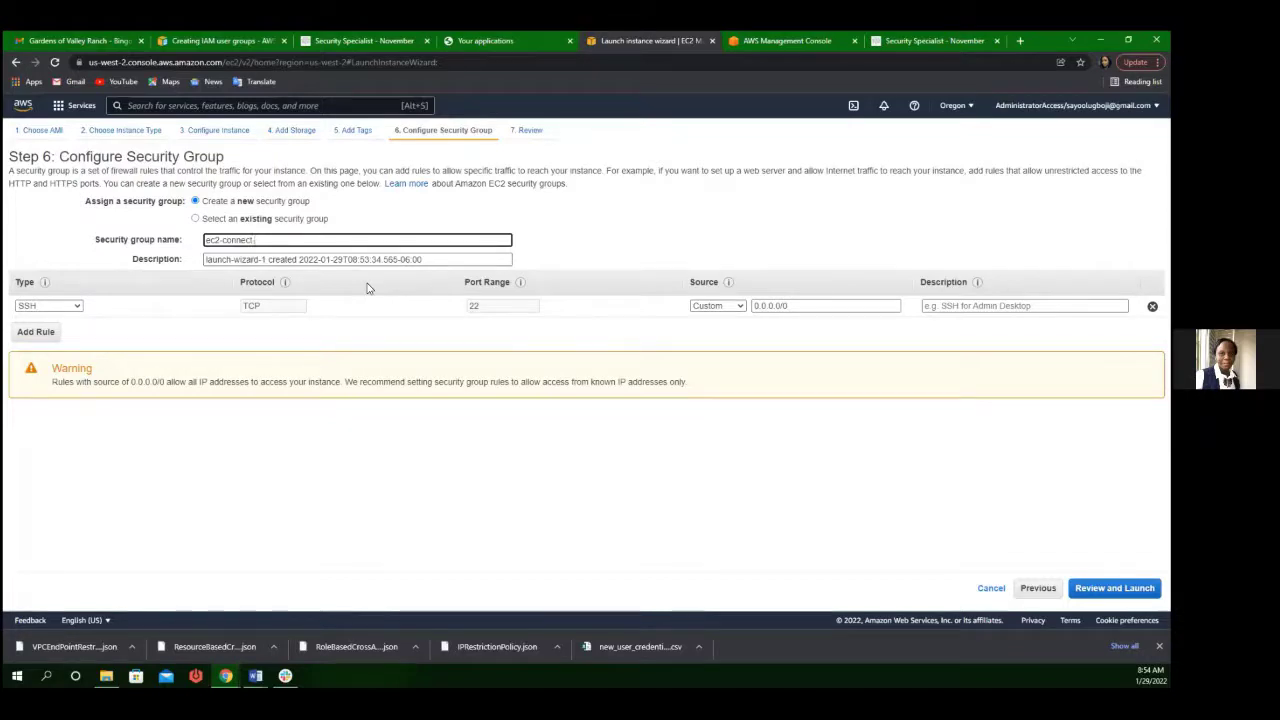
pyautogui.write('-sg')
pyautogui.moveTo(427, 259); pyautogui.dragTo(134, 273)
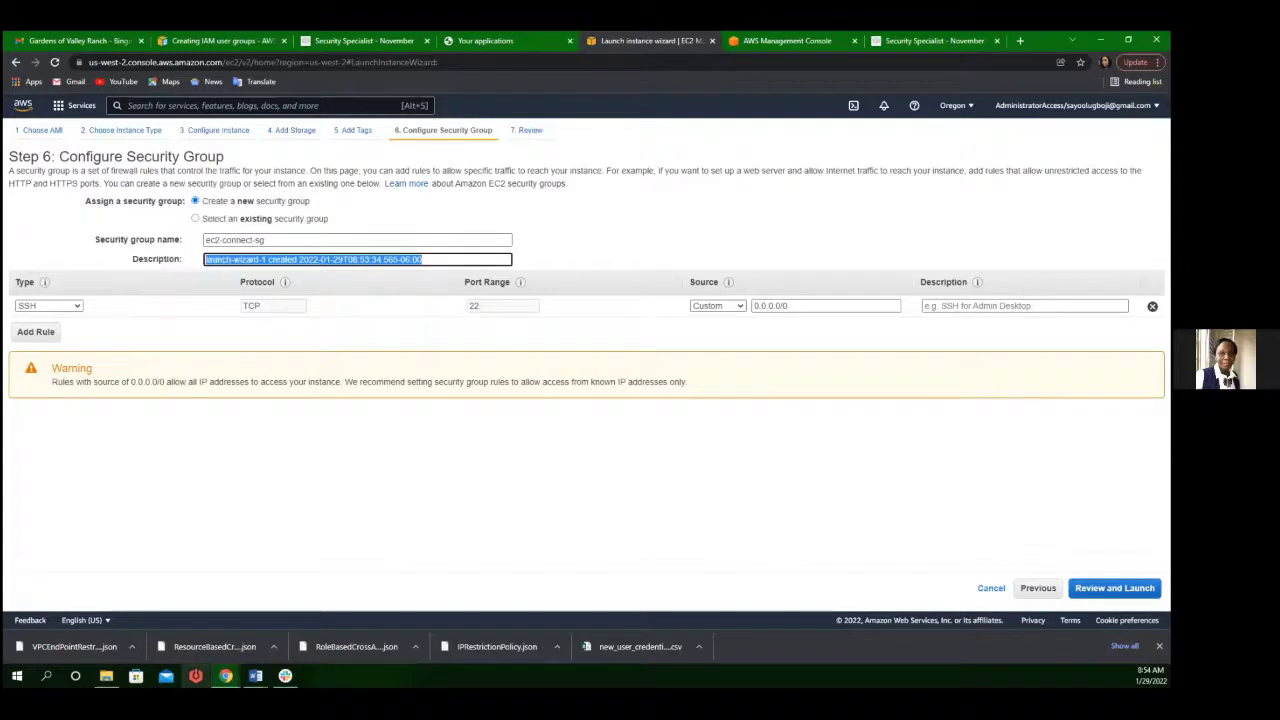
pyautogui.write('ec2')
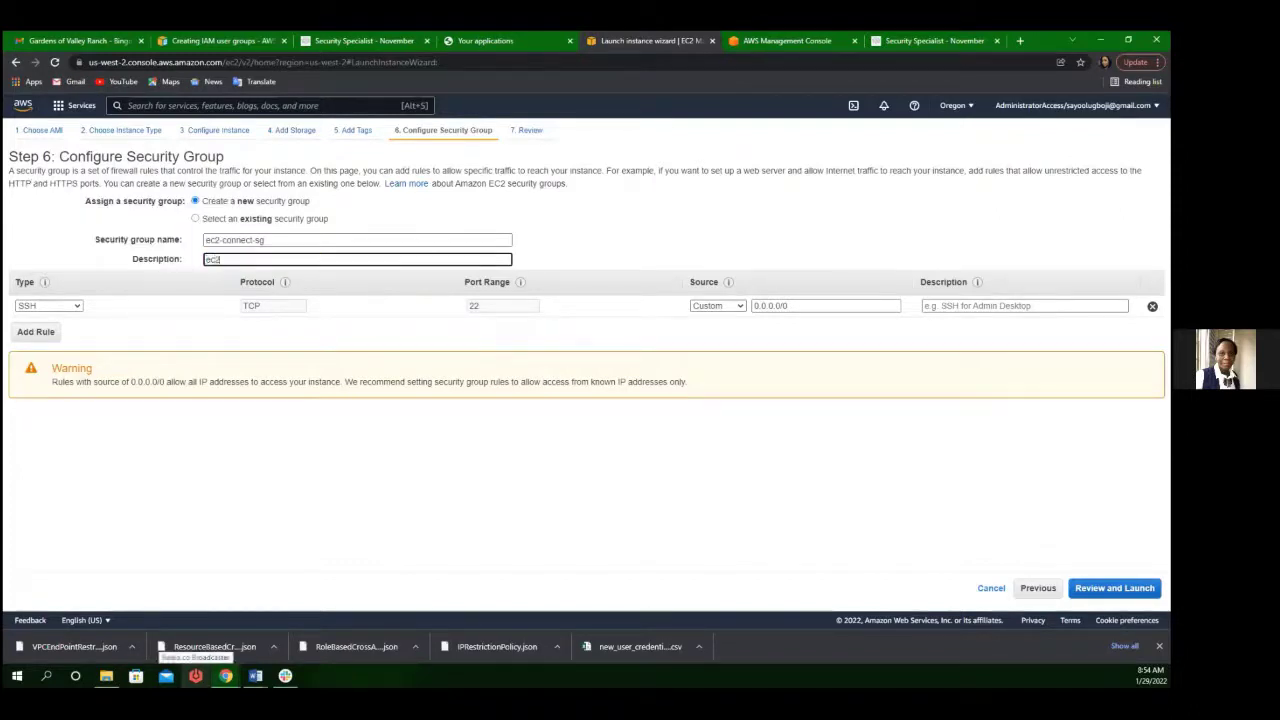
pyautogui.write('-connect-sg')
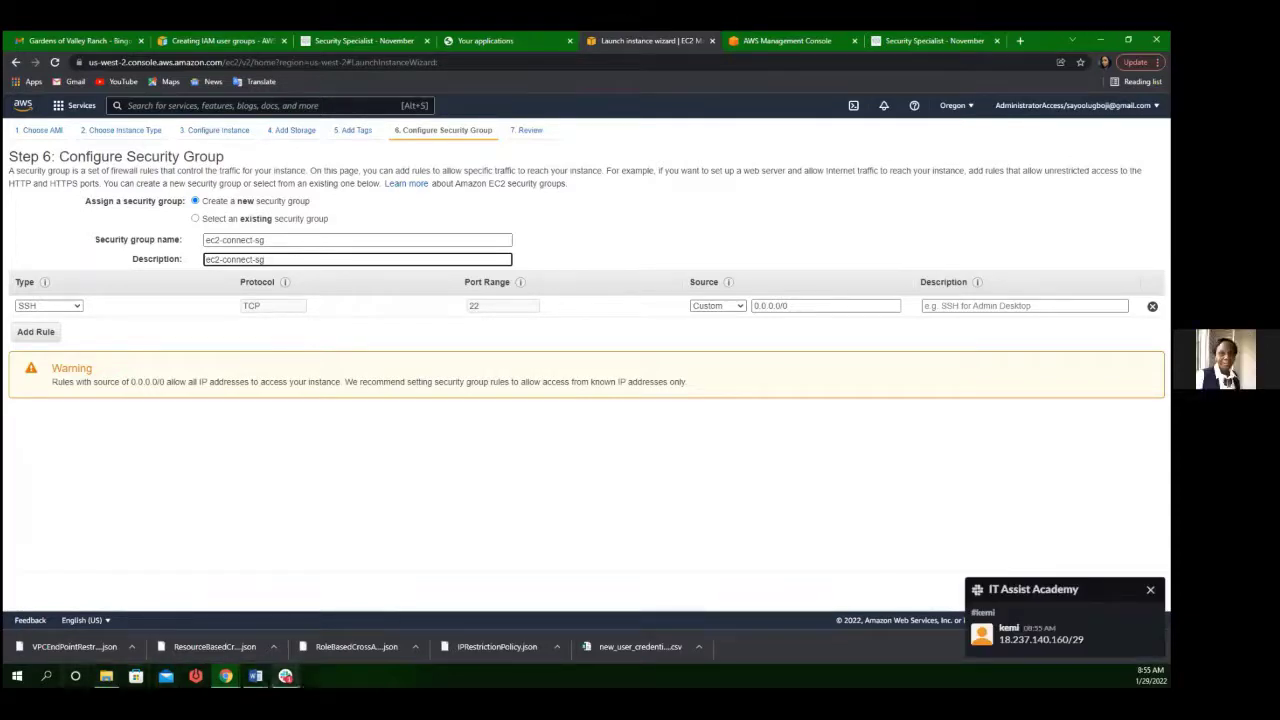
# Step: Switch to Slack and copy the IP range 18.237.140.160/29 from the unread direct message
pyautogui.click(285, 675)
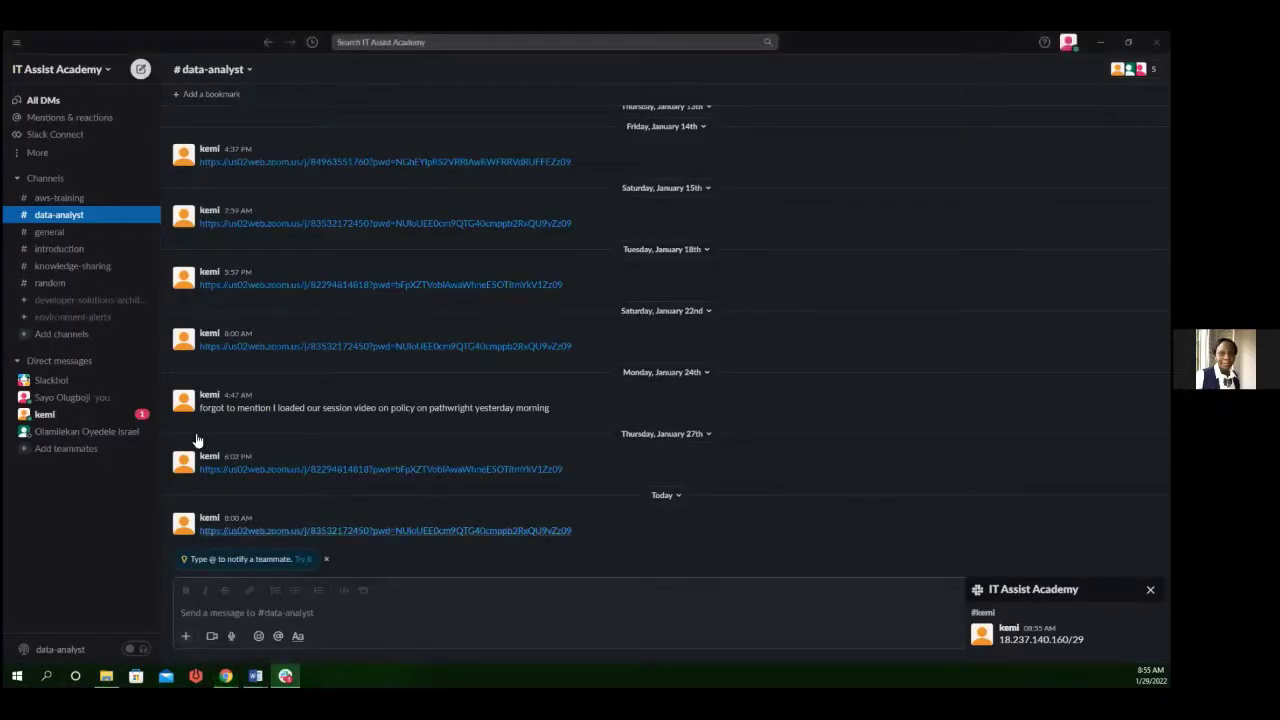
pyautogui.click(44, 414)
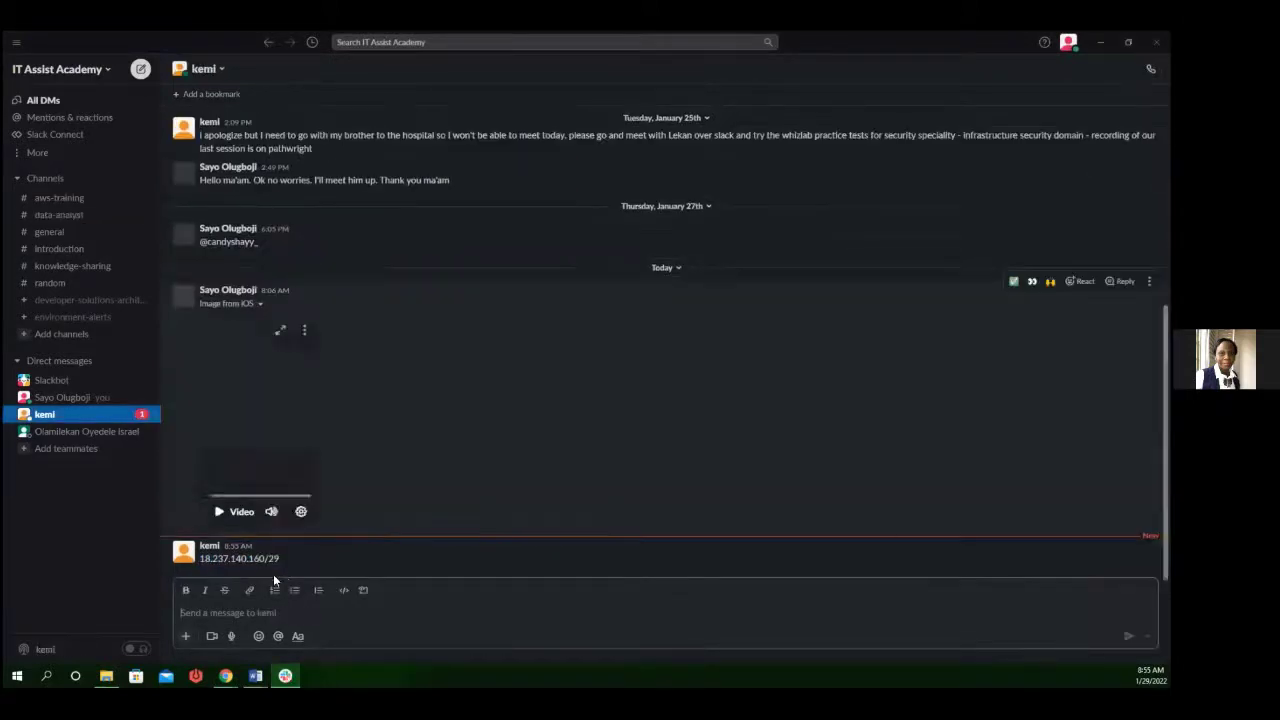
pyautogui.moveTo(281, 558); pyautogui.dragTo(202, 567)
pyautogui.hotkey('ctrl', 'c')
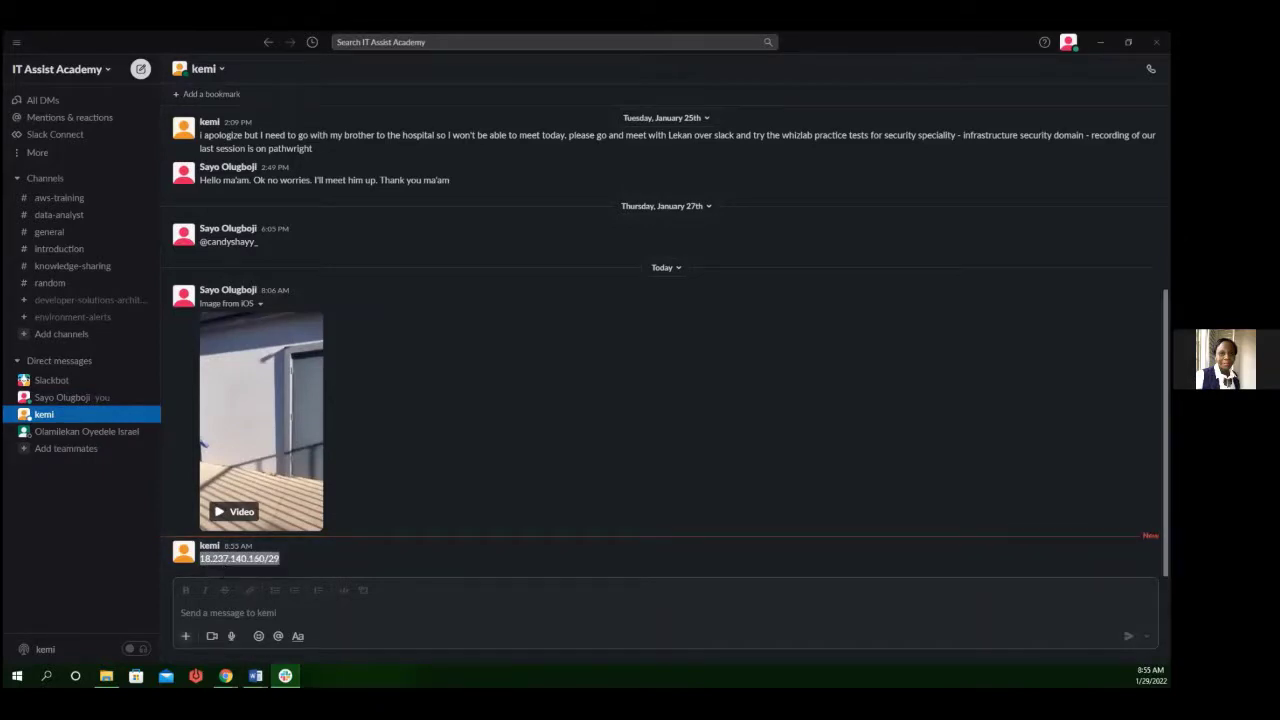
# Step: Switch back to the launch wizard in Chrome and replace the SSH rule's source with the copied range 18.237.140.160/29
pyautogui.moveTo(226, 676)
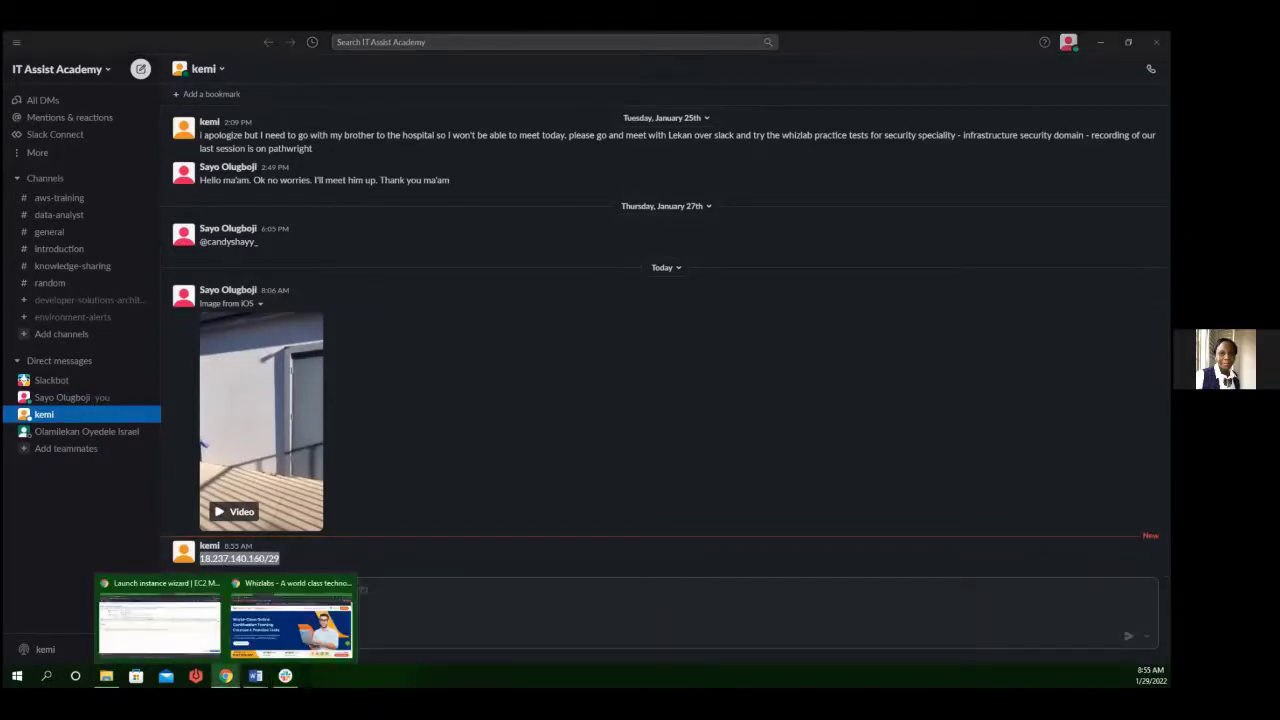
pyautogui.click(183, 642)
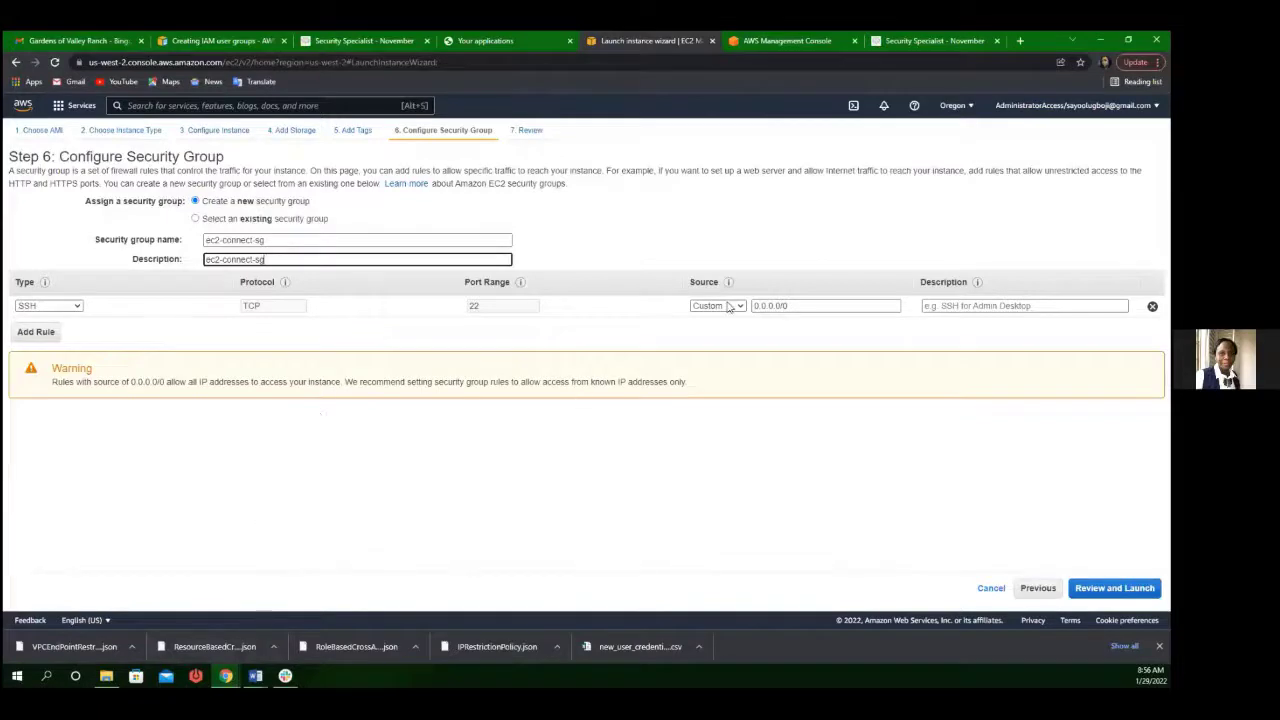
pyautogui.moveTo(795, 304); pyautogui.dragTo(723, 320)
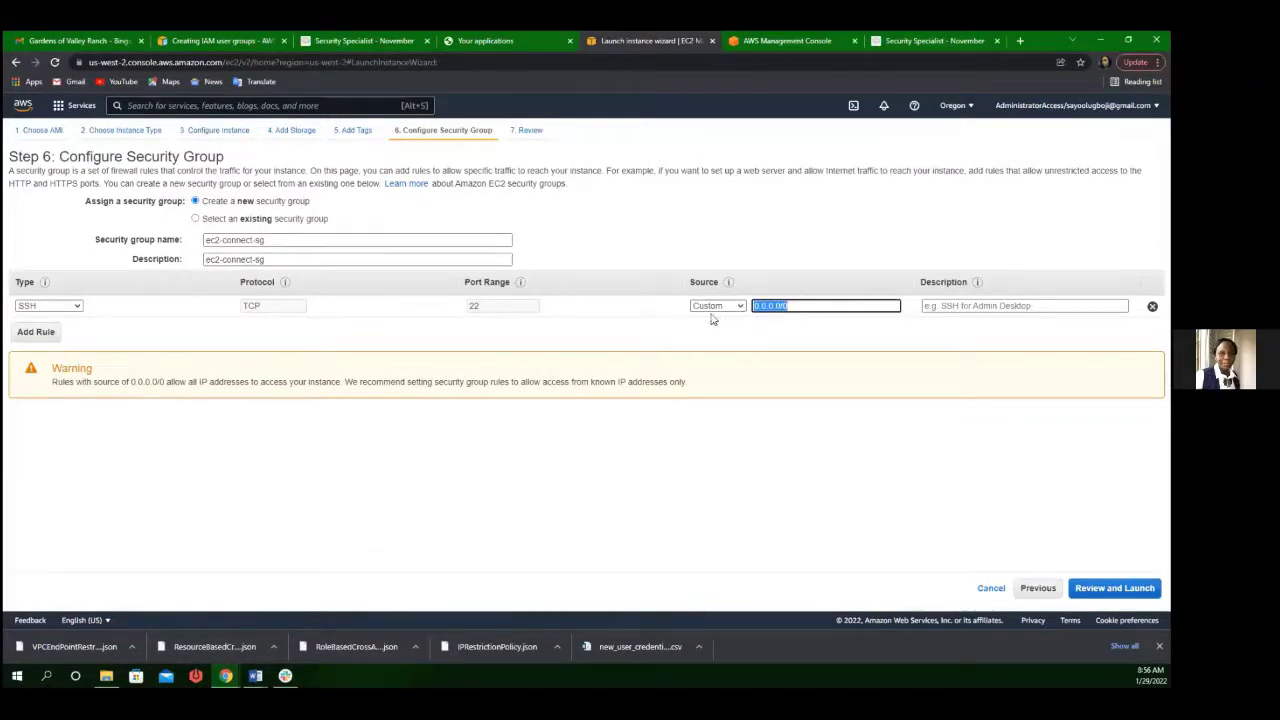
pyautogui.press('BackSpace')
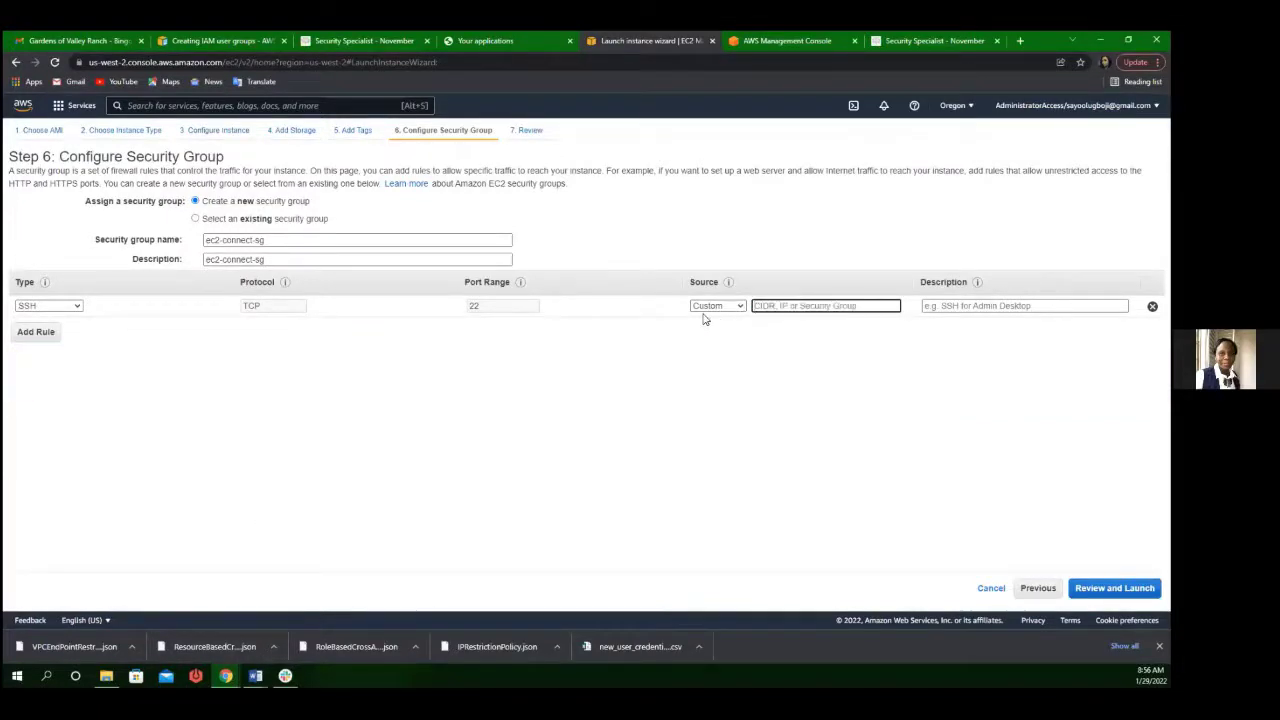
pyautogui.hotkey('ctrl', 'v')
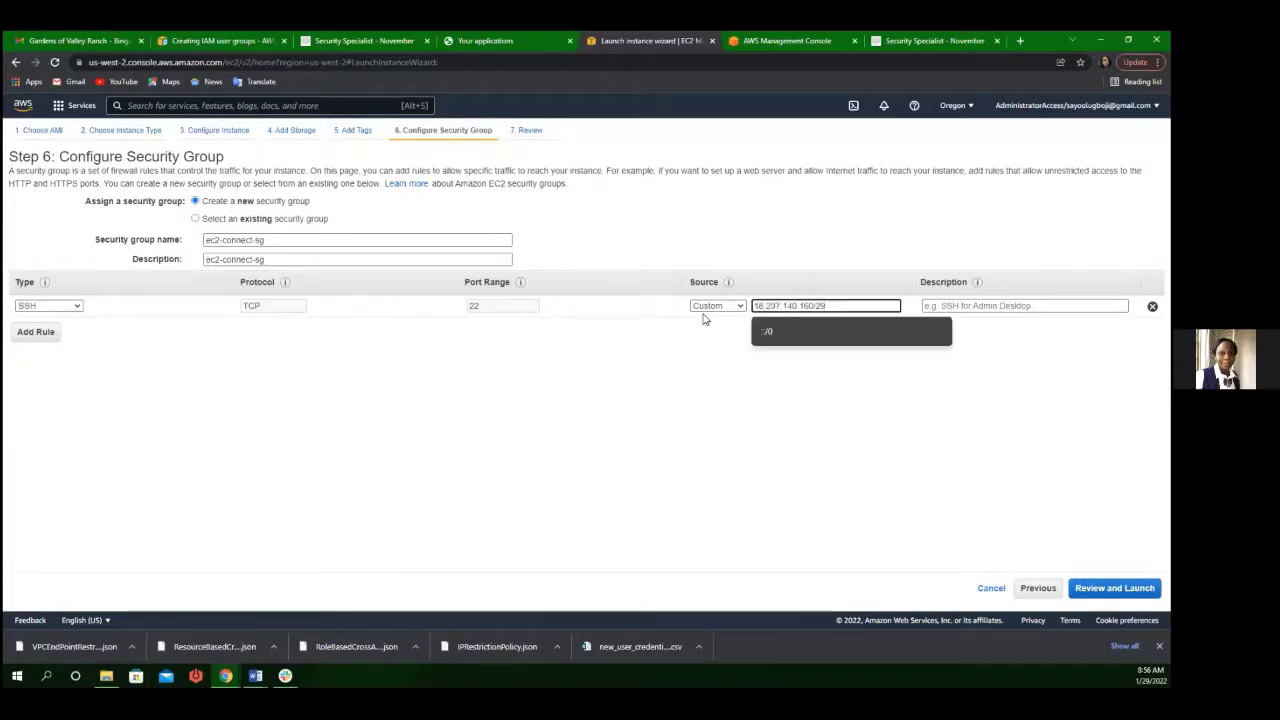
pyautogui.click(726, 347)
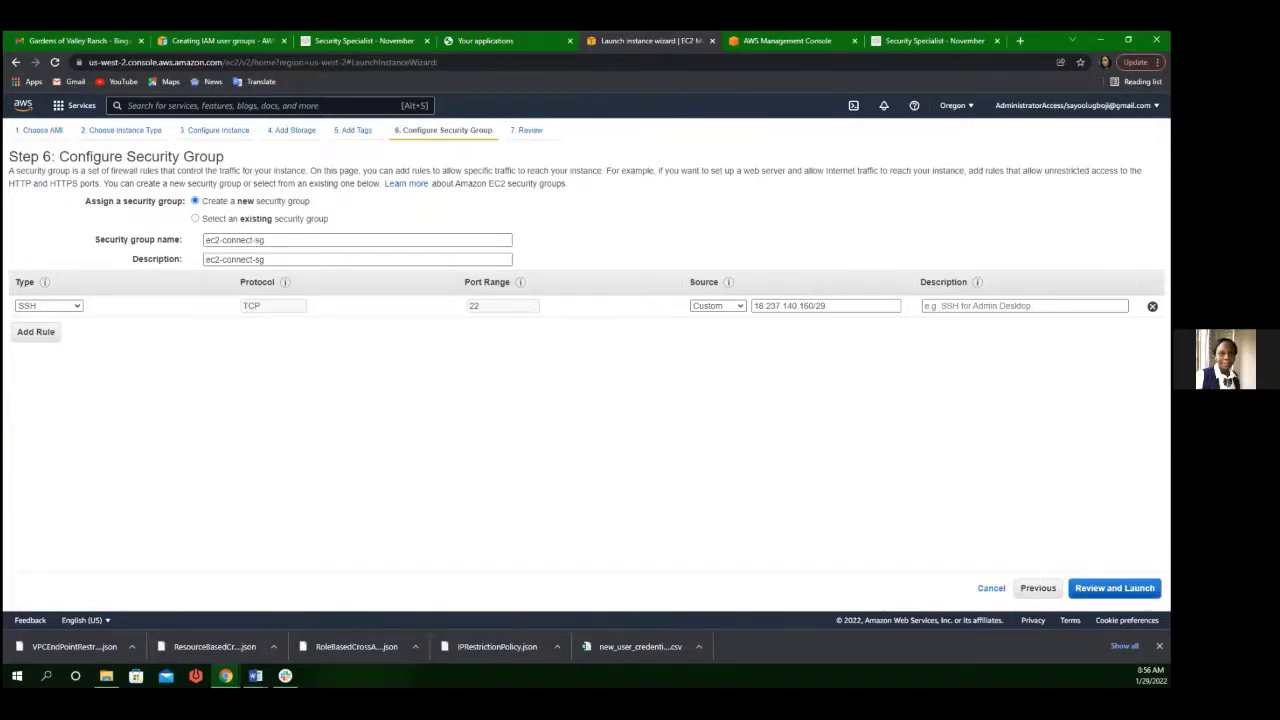
# Step: Review the configuration and launch the instance with the existing app-service RSA key pair, acknowledging access to its private key file
pyautogui.click(1114, 588)
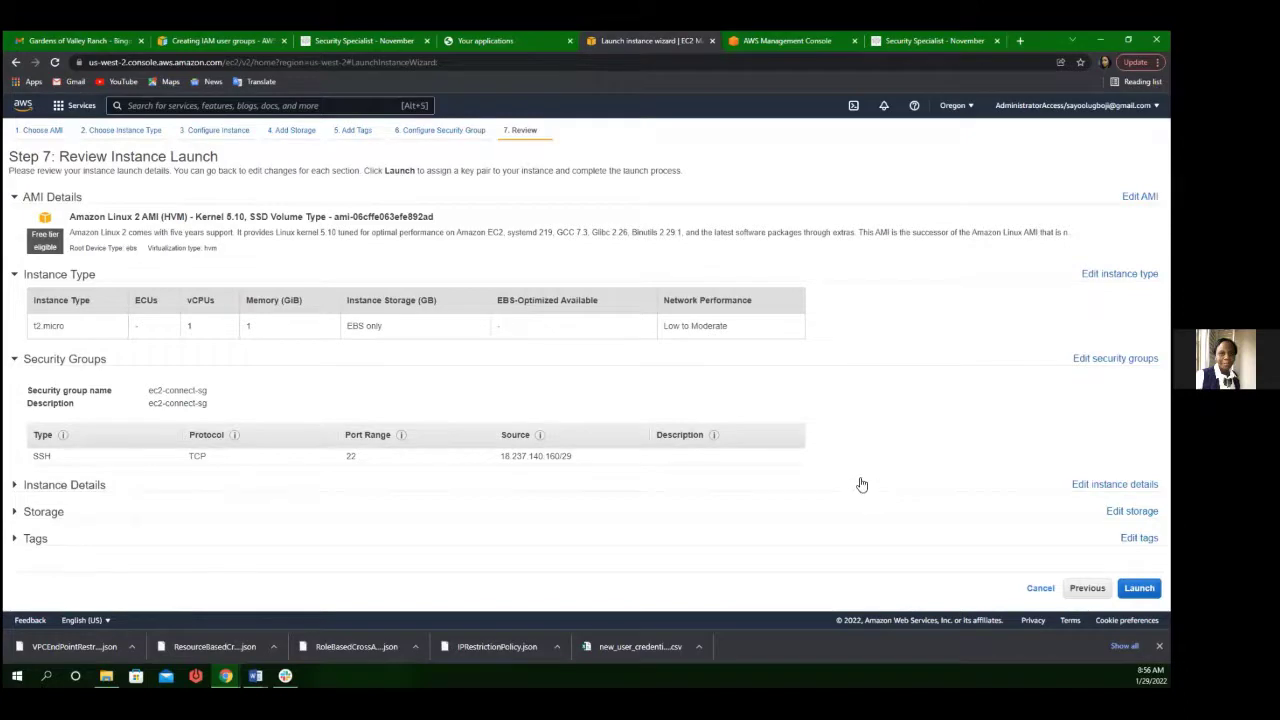
pyautogui.click(1139, 588)
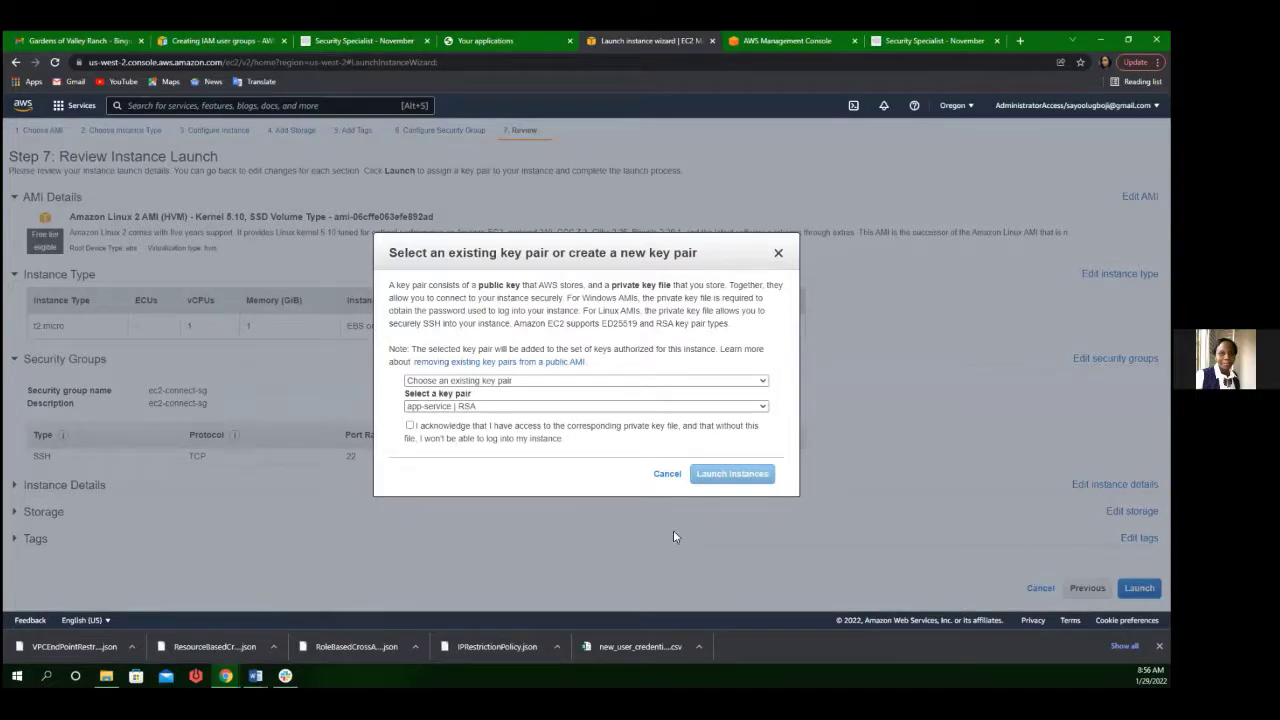
pyautogui.click(497, 407)
pyautogui.click(505, 415)
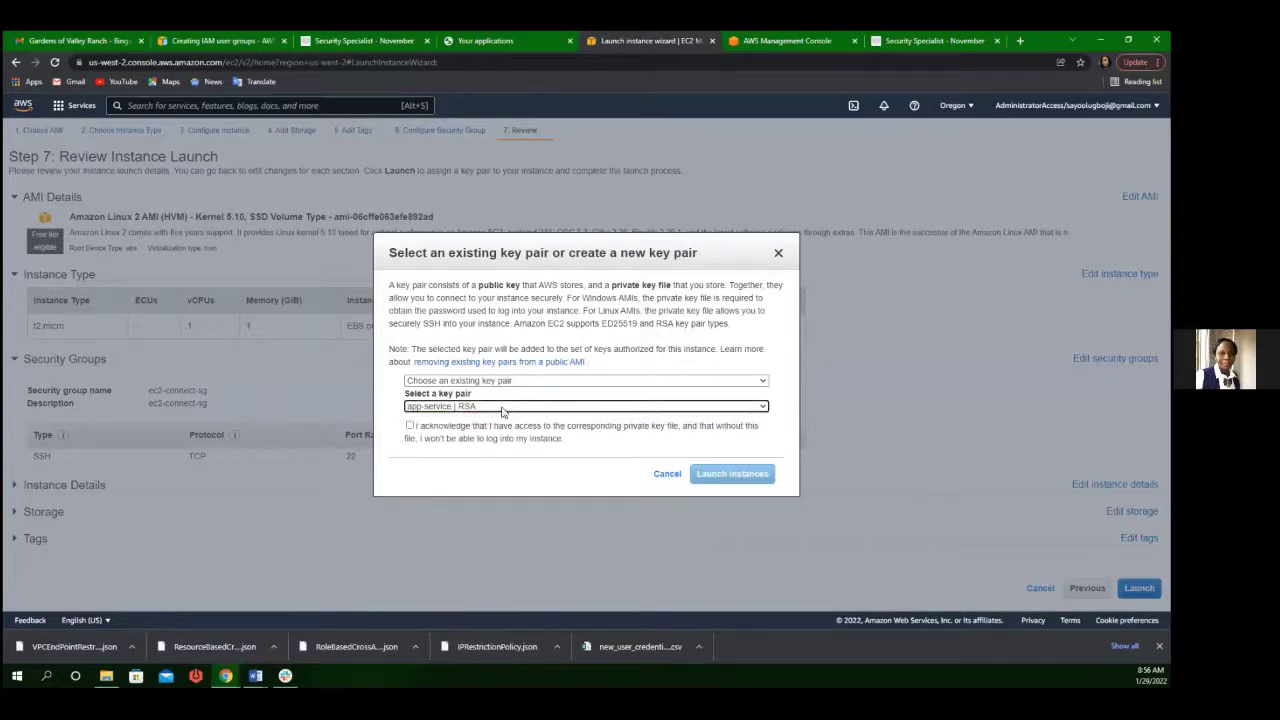
pyautogui.click(410, 426)
pyautogui.click(760, 476)
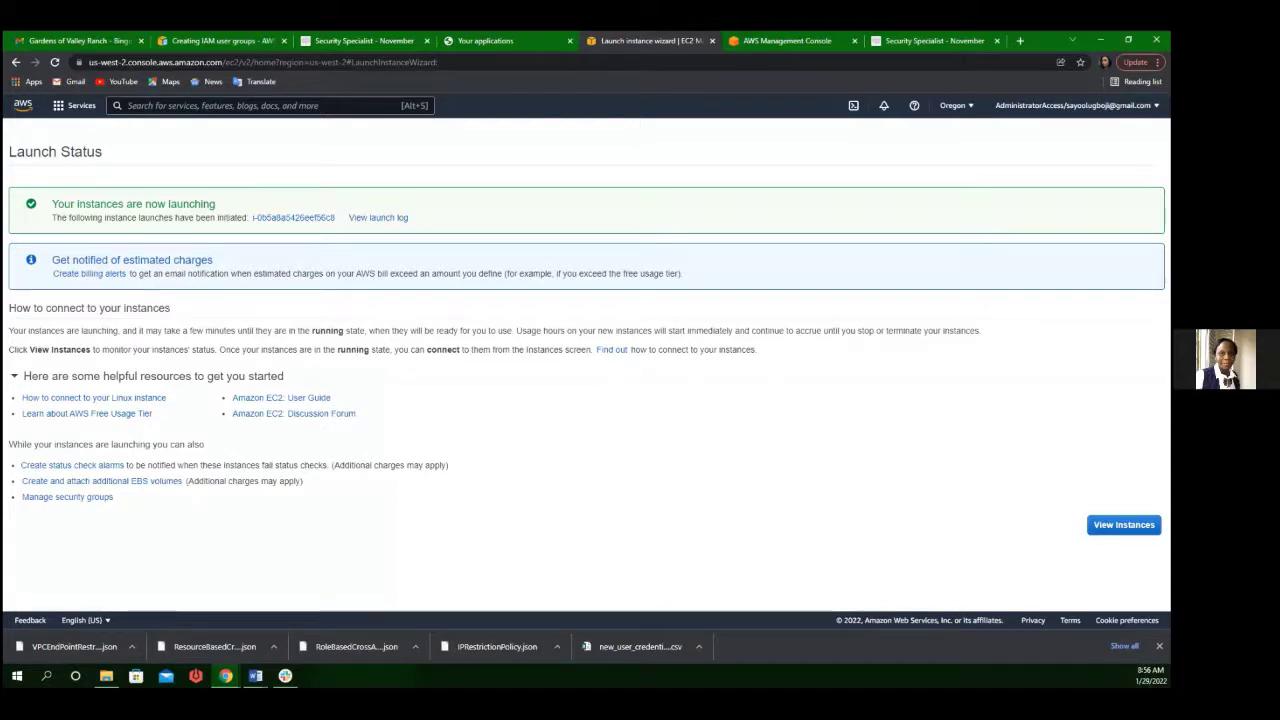
# Step: View the instances list, examine the newly launched instance's summary, and return to the list
pyautogui.click(1123, 524)
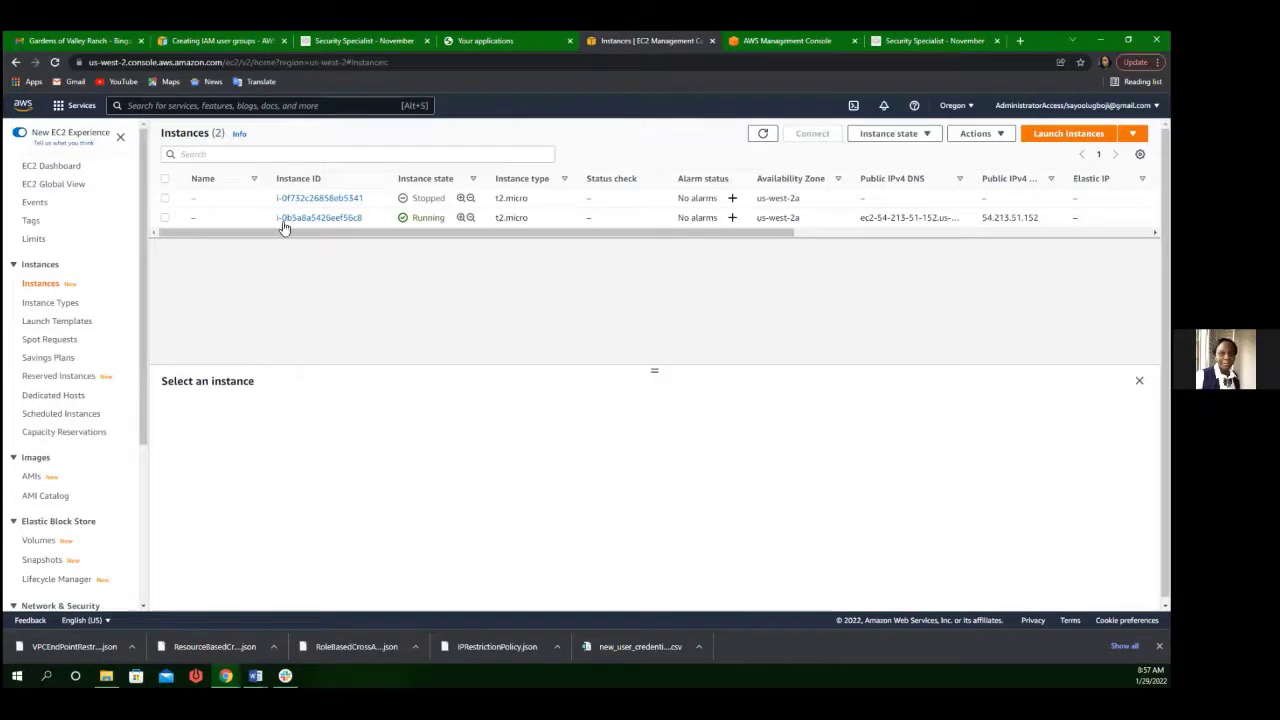
pyautogui.click(346, 217)
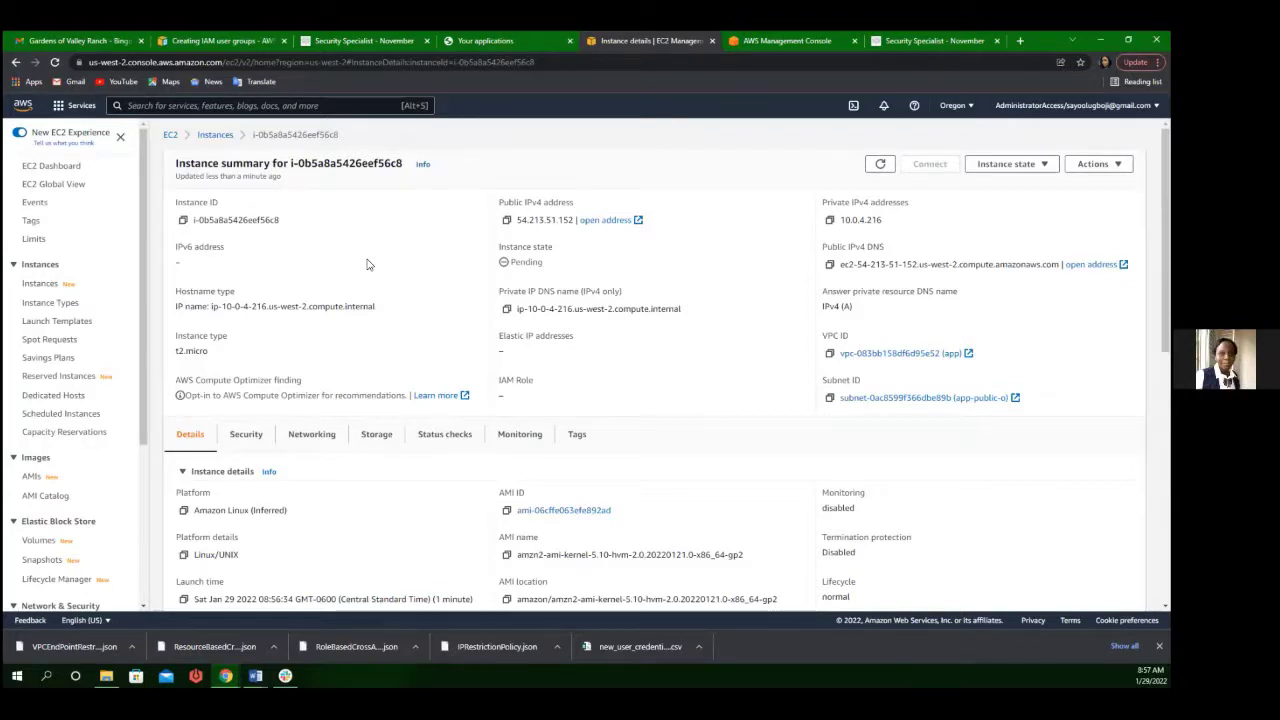
pyautogui.click(234, 141)
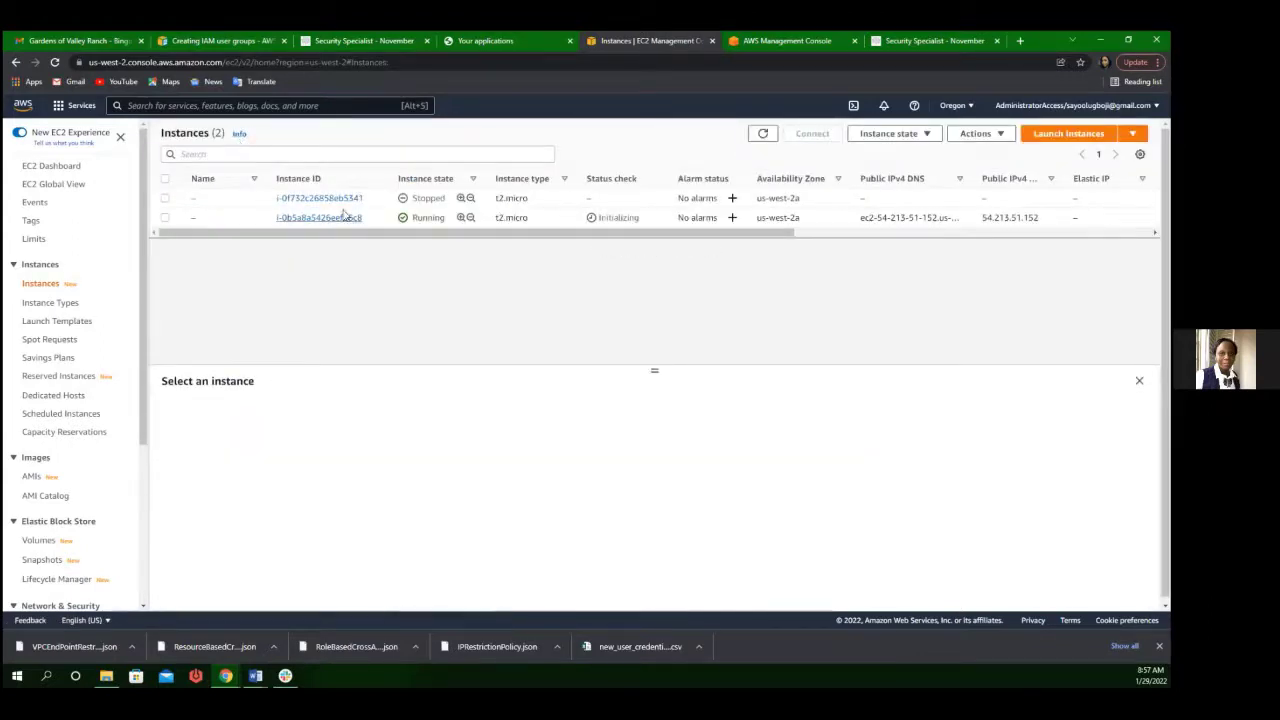
# Step: Connect to the newly launched running instance through EC2 Instance Connect as ec2-user
pyautogui.click(165, 218)
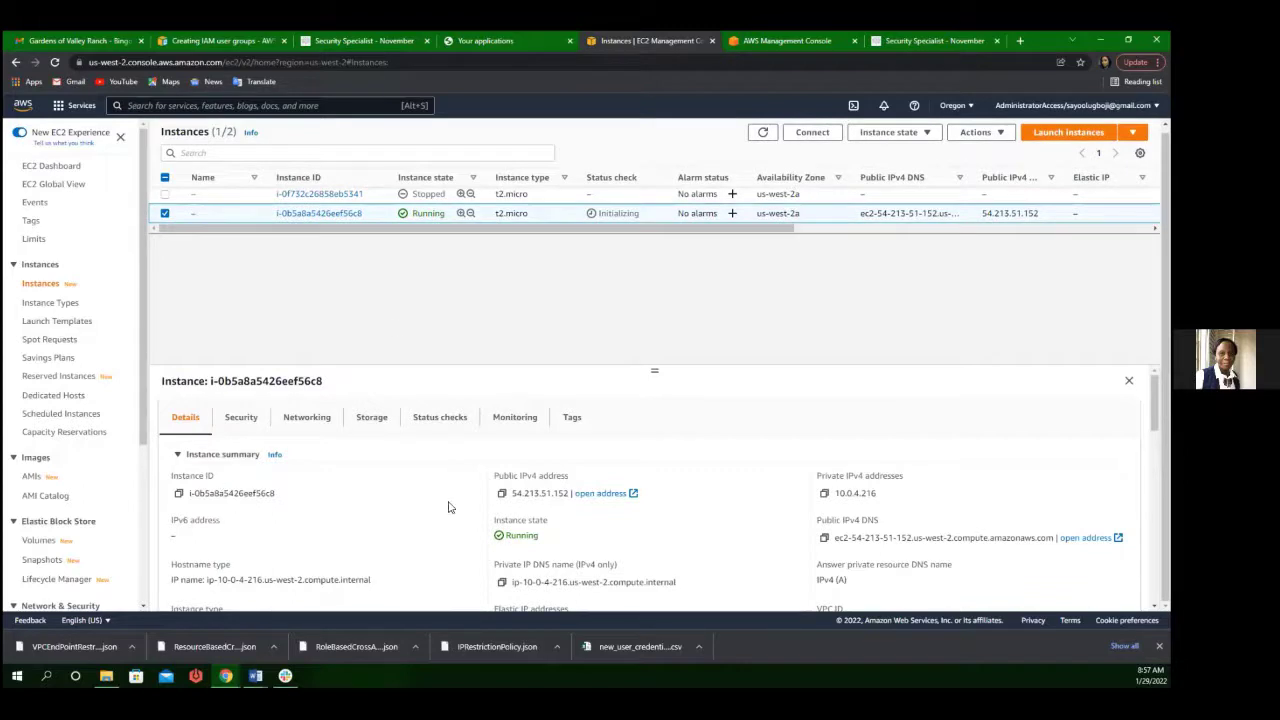
pyautogui.click(795, 135)
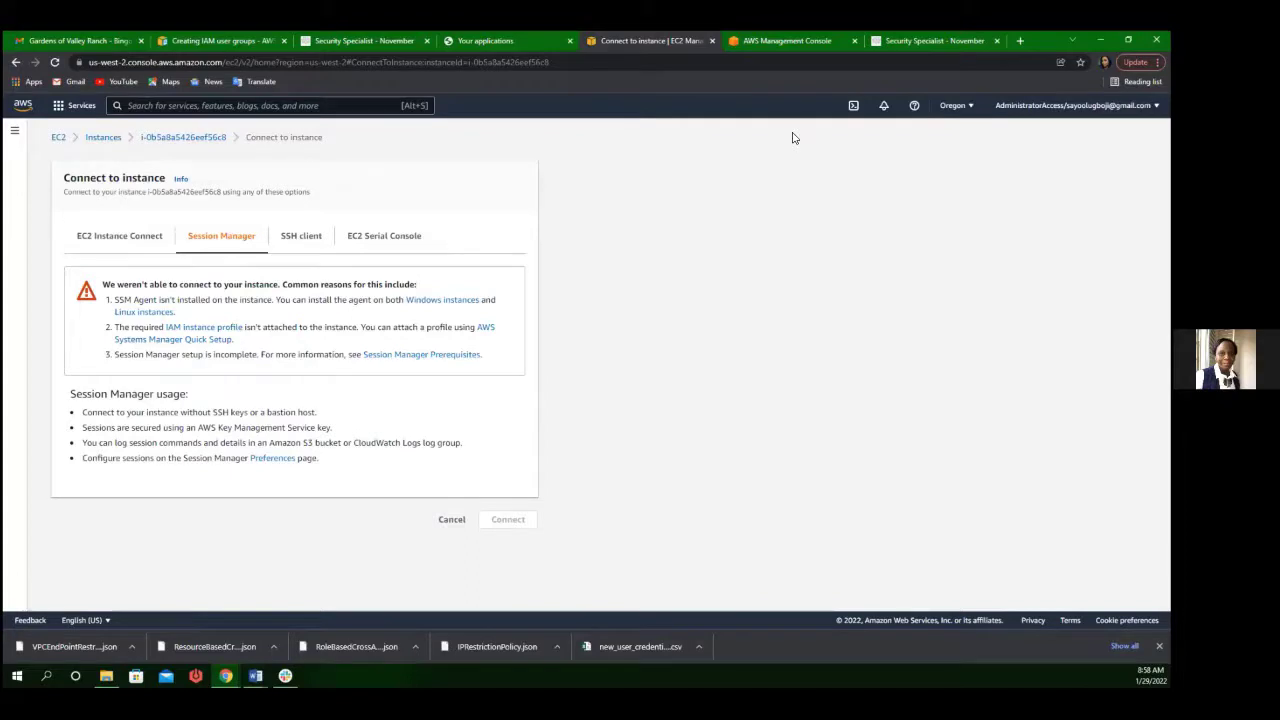
pyautogui.click(116, 238)
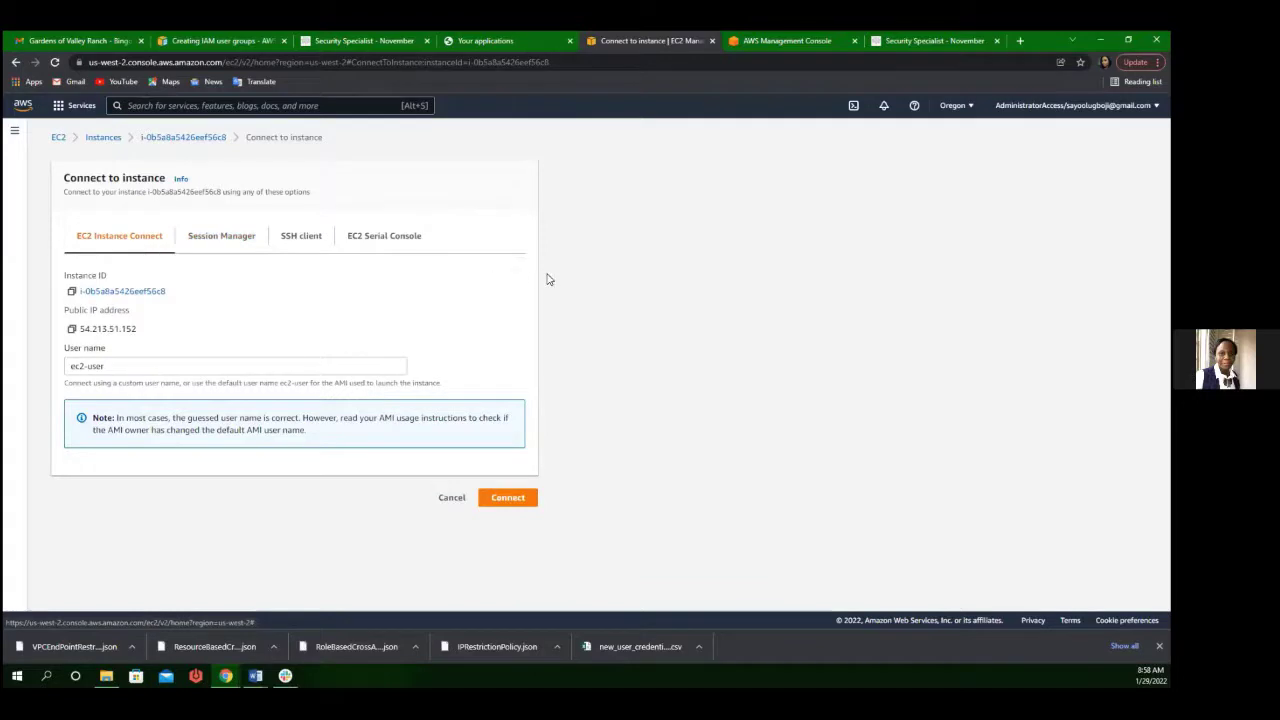
pyautogui.click(517, 490)
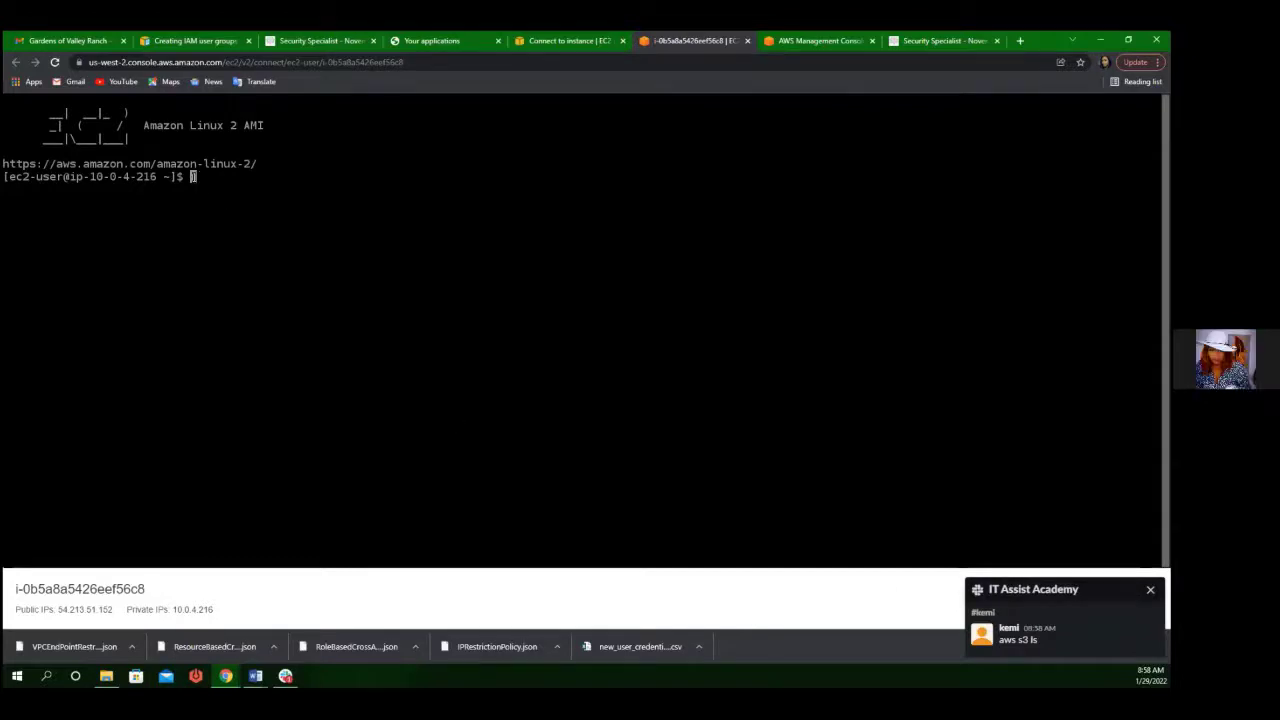
# Step: Run aws s3 ls in the instance's terminal to list the account's S3 buckets
pyautogui.write('aws ')
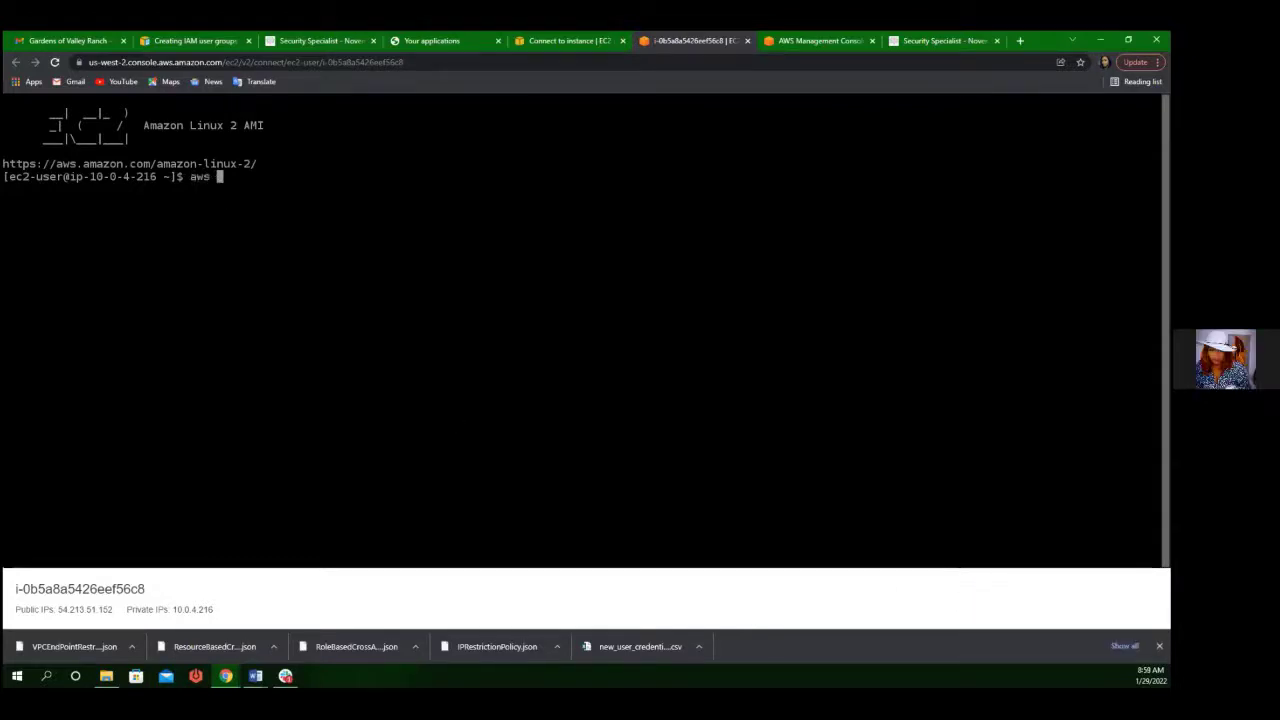
pyautogui.write('s3 ls')
pyautogui.press('Return')
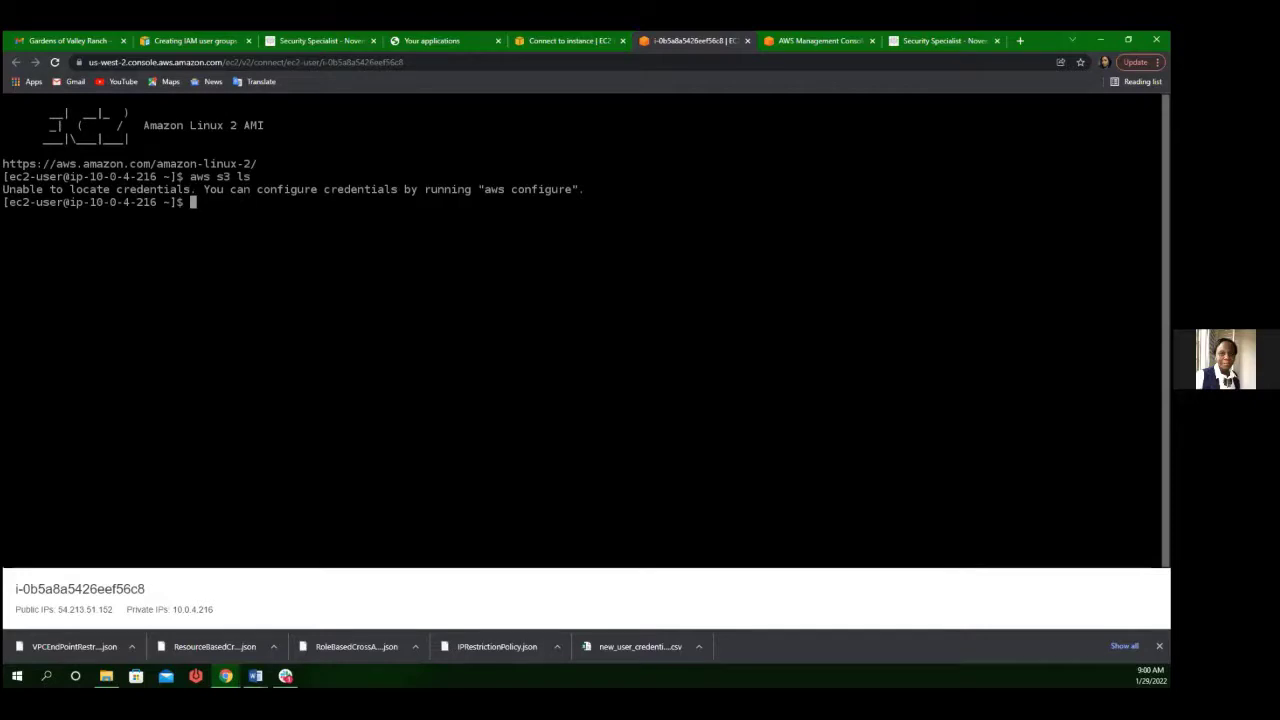
# Step: Run aws configure, leaving both access keys and the output format blank and setting the default region to us-west-2
pyautogui.write('aws configure')
pyautogui.press('Return')
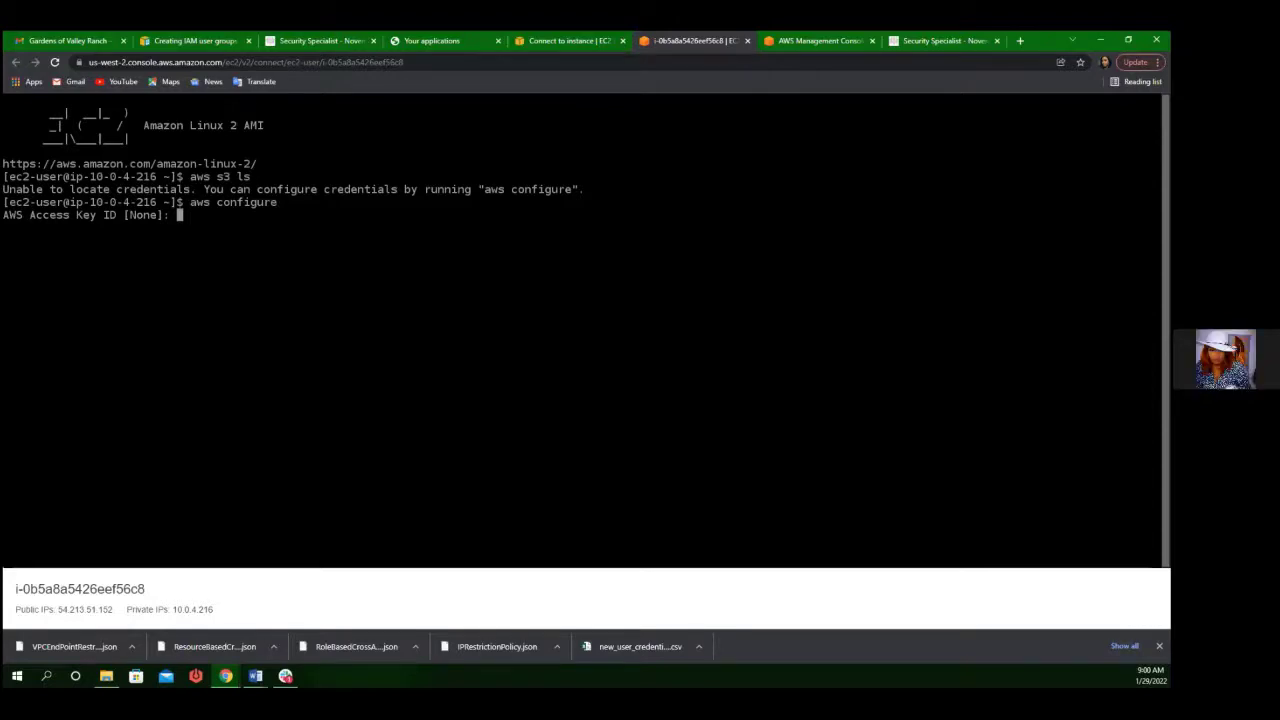
pyautogui.press('Return')
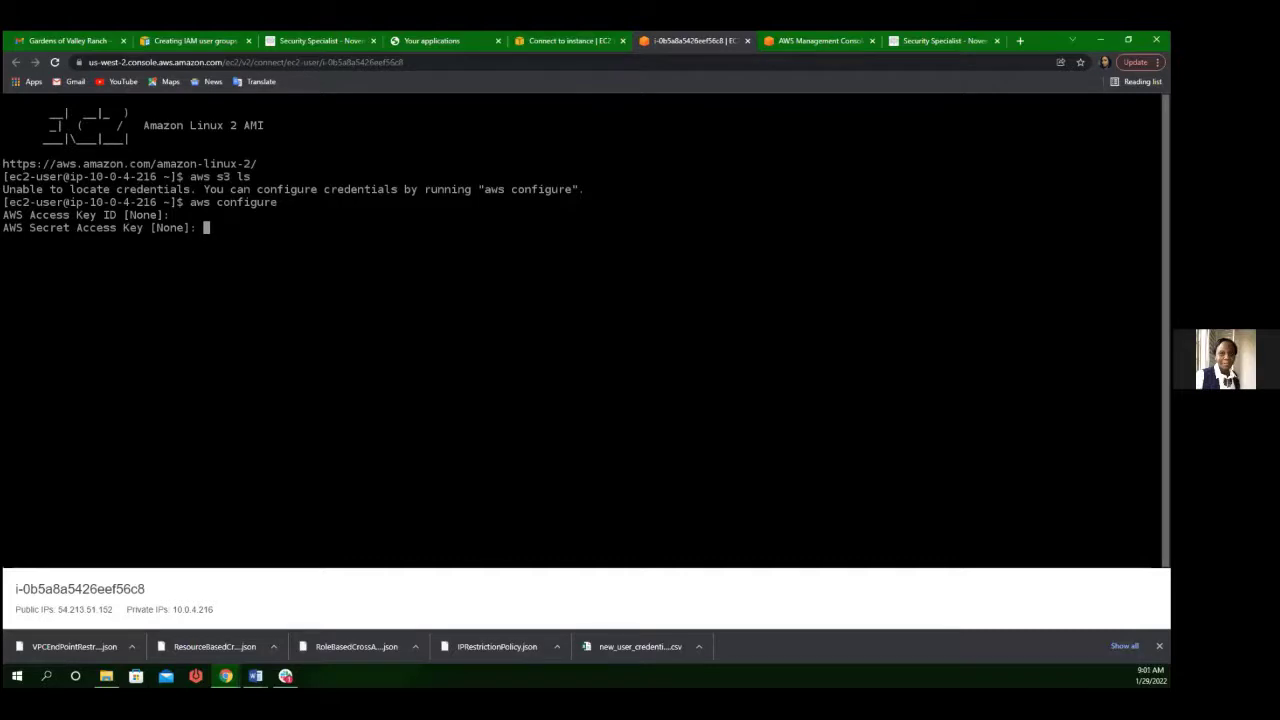
pyautogui.press('Return')
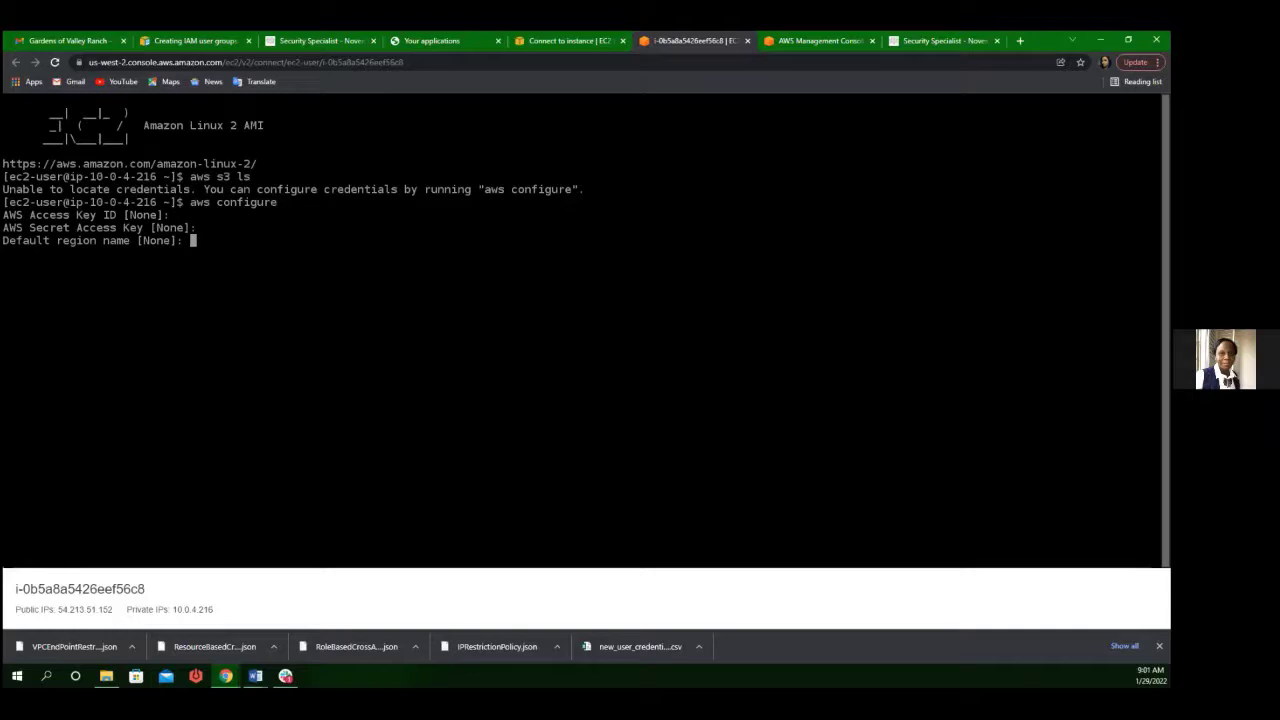
pyautogui.write('us-west-2')
pyautogui.press('Return')
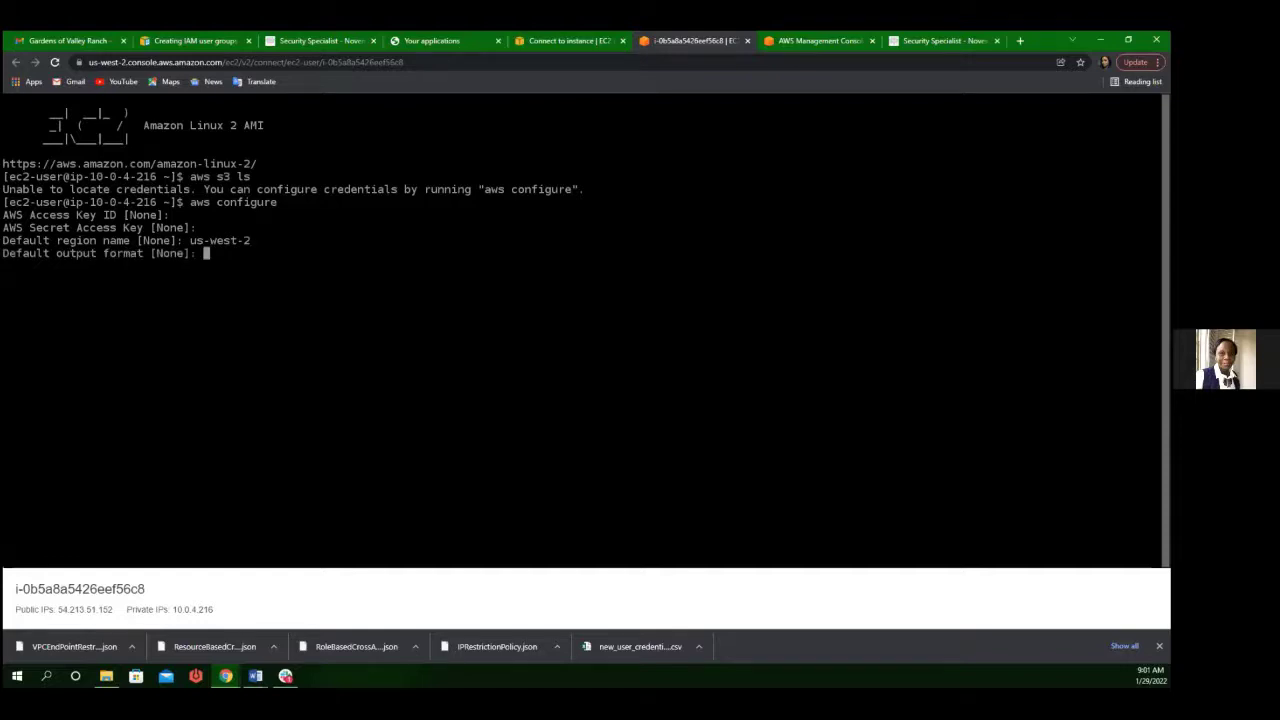
pyautogui.press('Return')
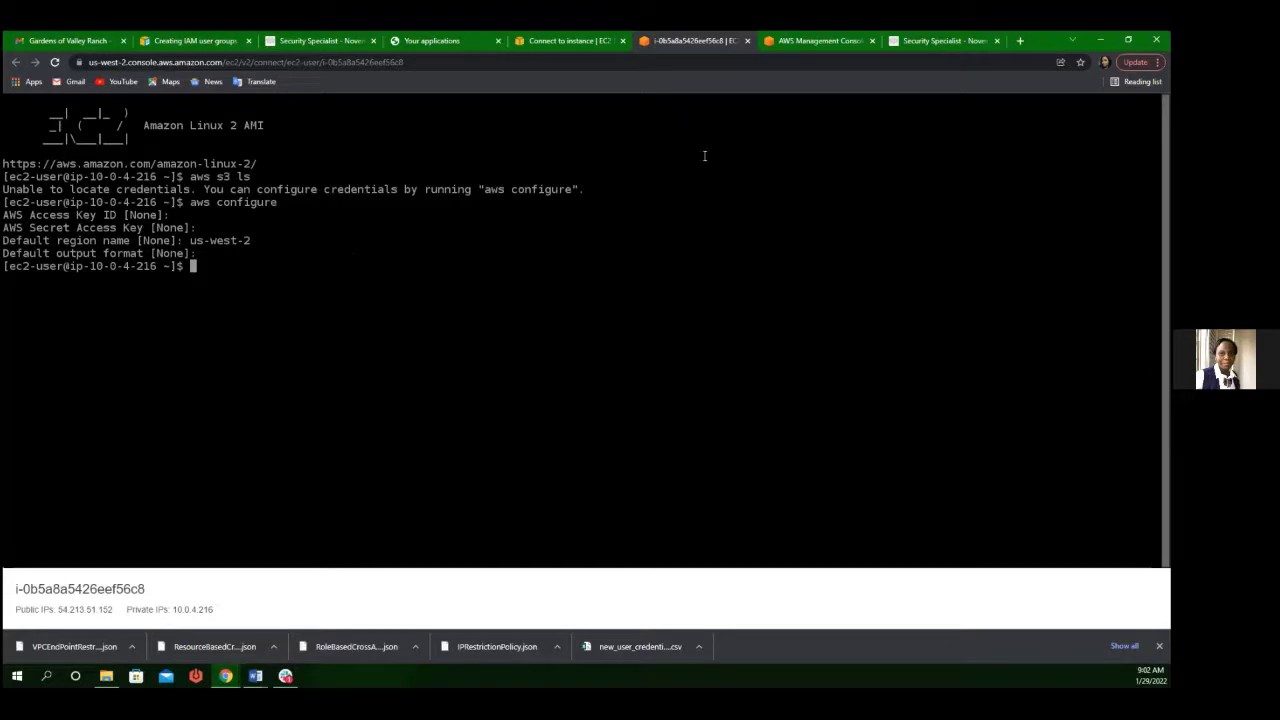
# Step: Reload the signed-out AWS Management Console and open the list of IAM roles
pyautogui.click(537, 42)
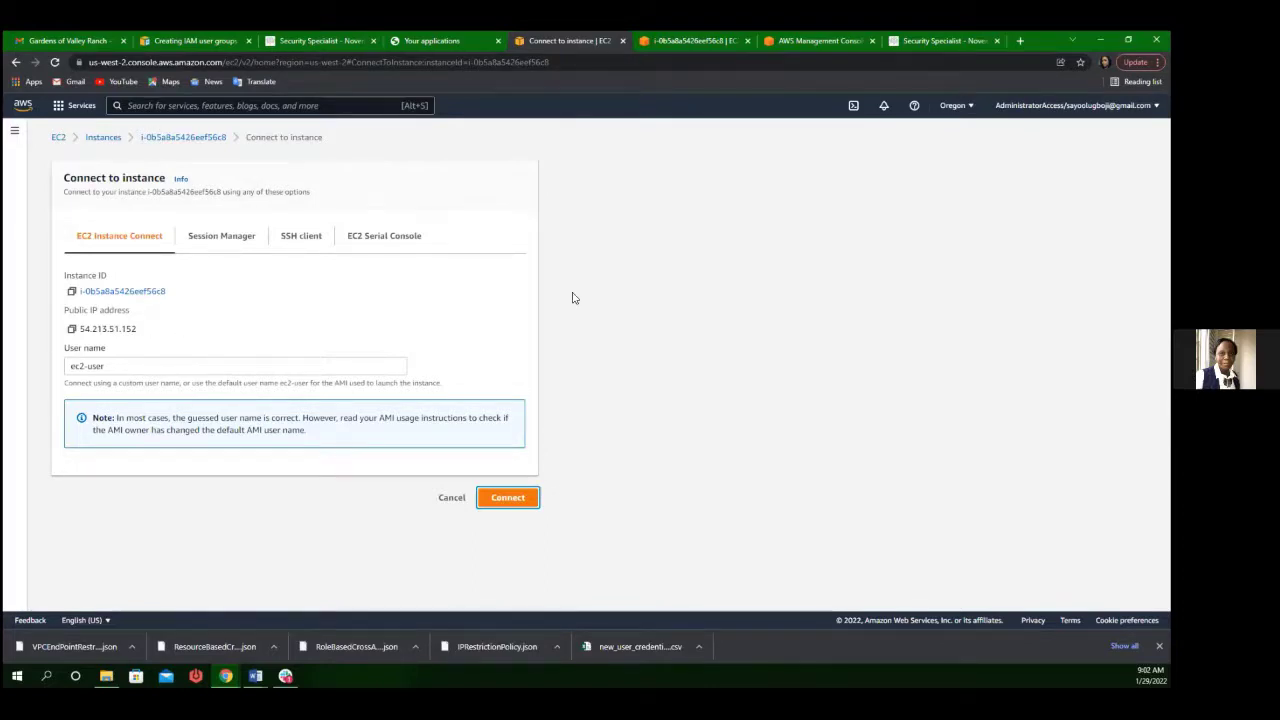
pyautogui.click(806, 39)
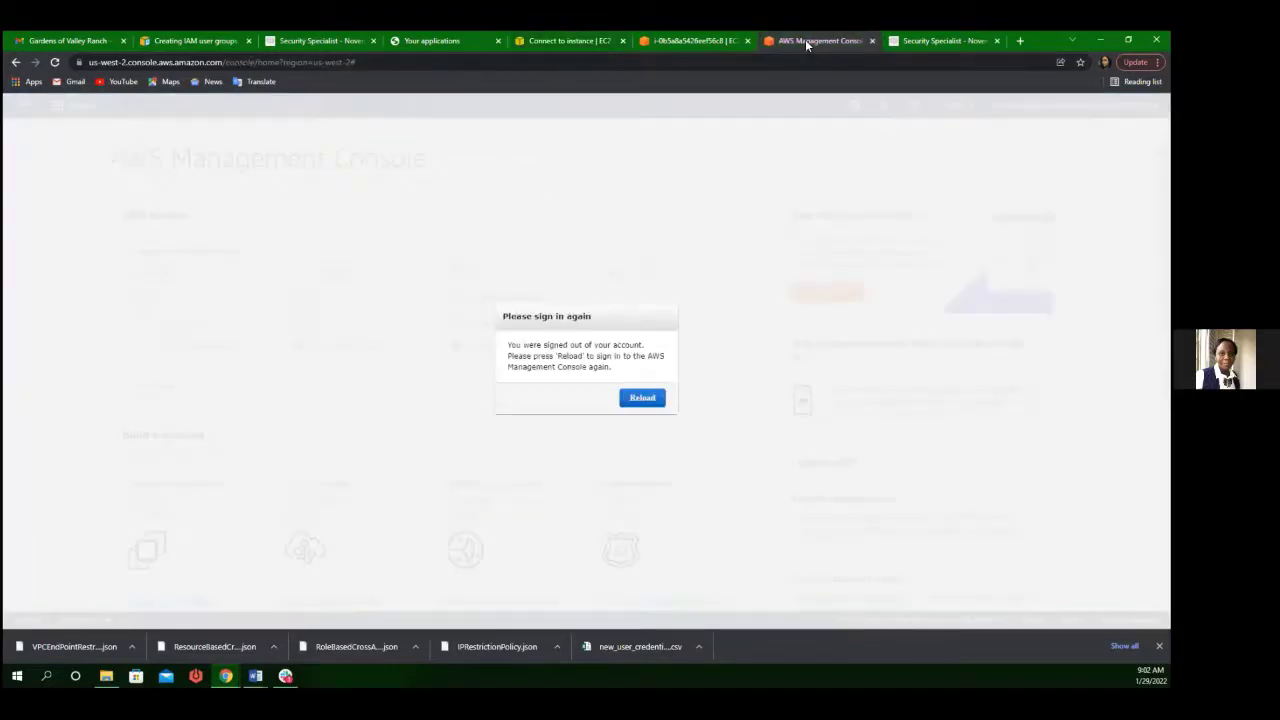
pyautogui.click(643, 399)
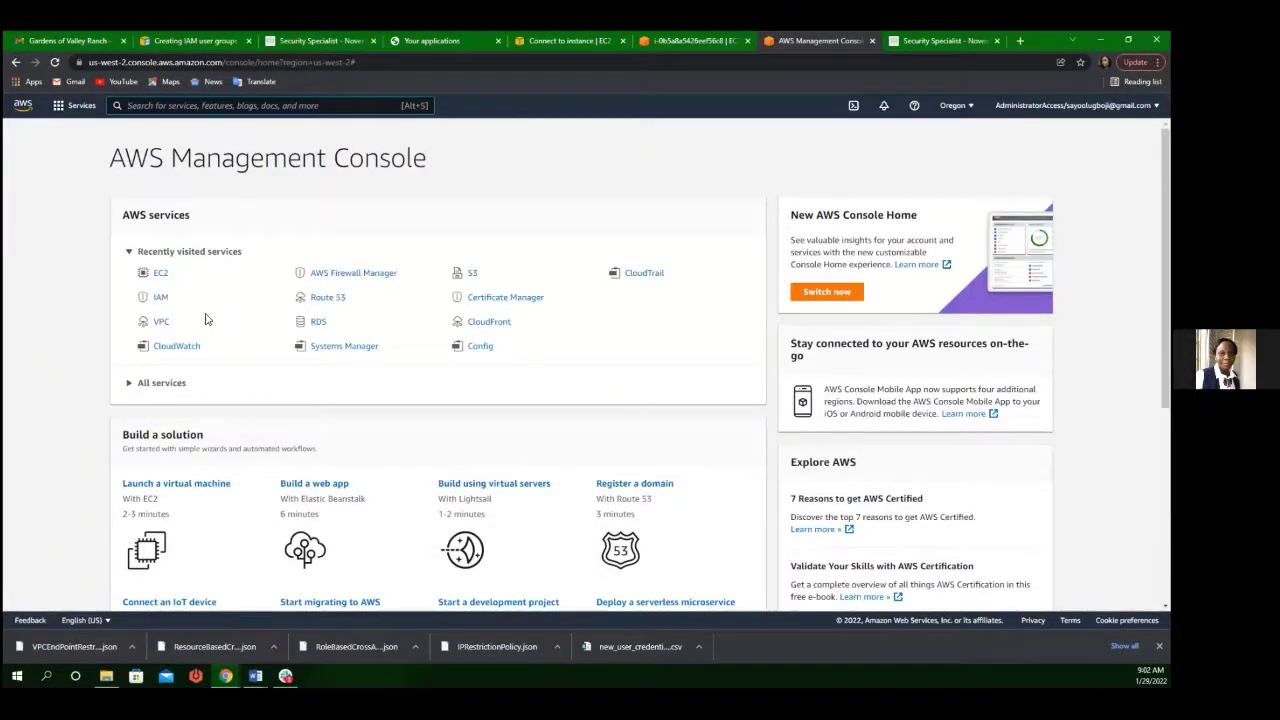
pyautogui.click(158, 298)
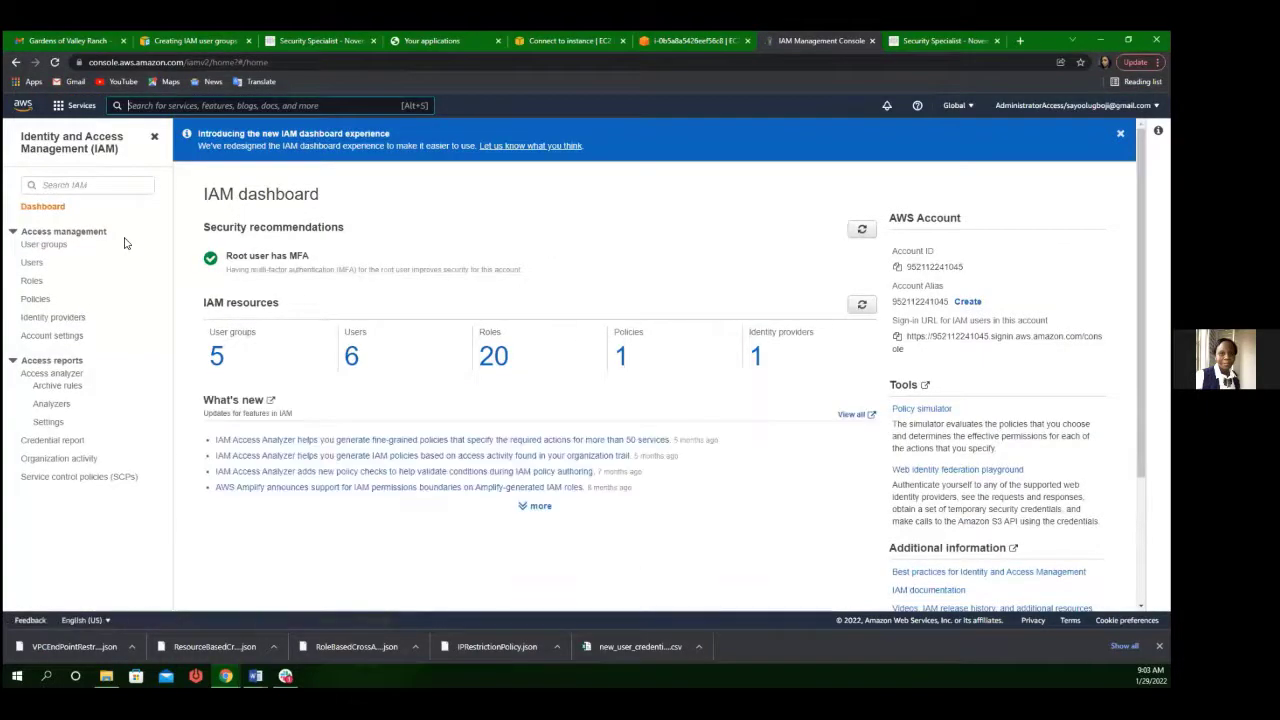
pyautogui.click(31, 282)
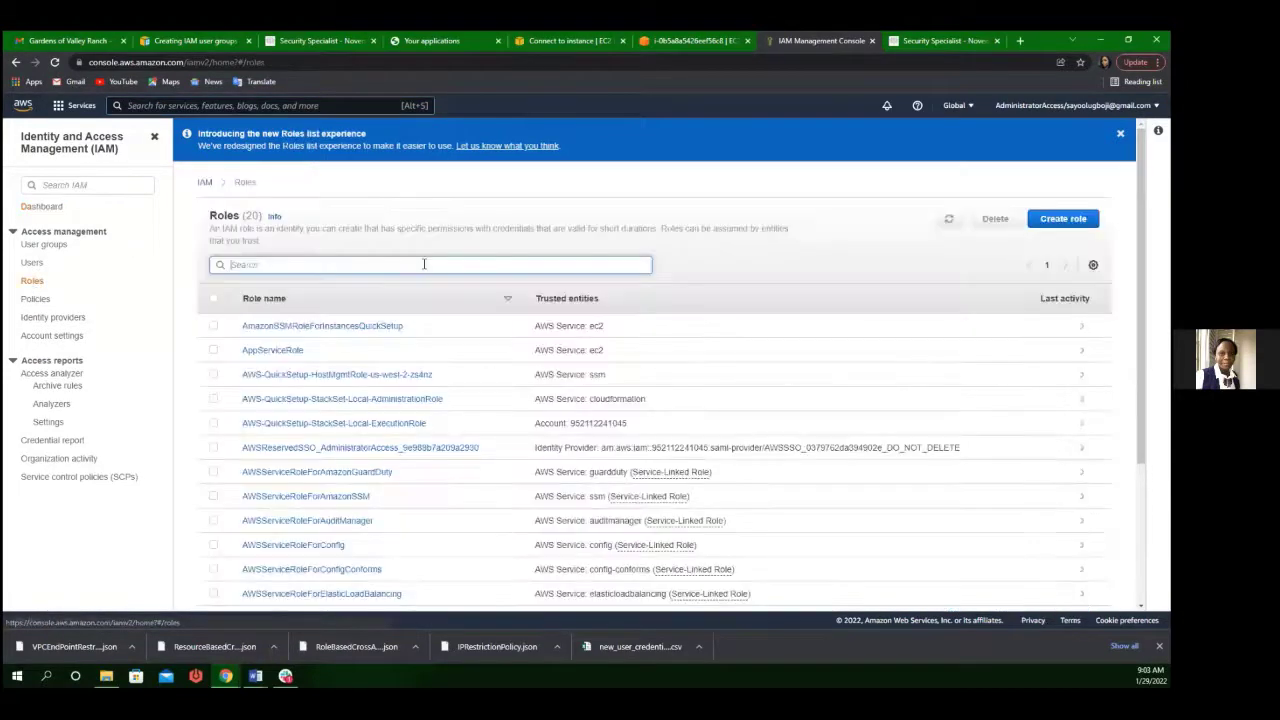
# Step: Start creating a role for the AWS service trusted entity with the EC2 use case and continue to permissions
pyautogui.click(1060, 219)
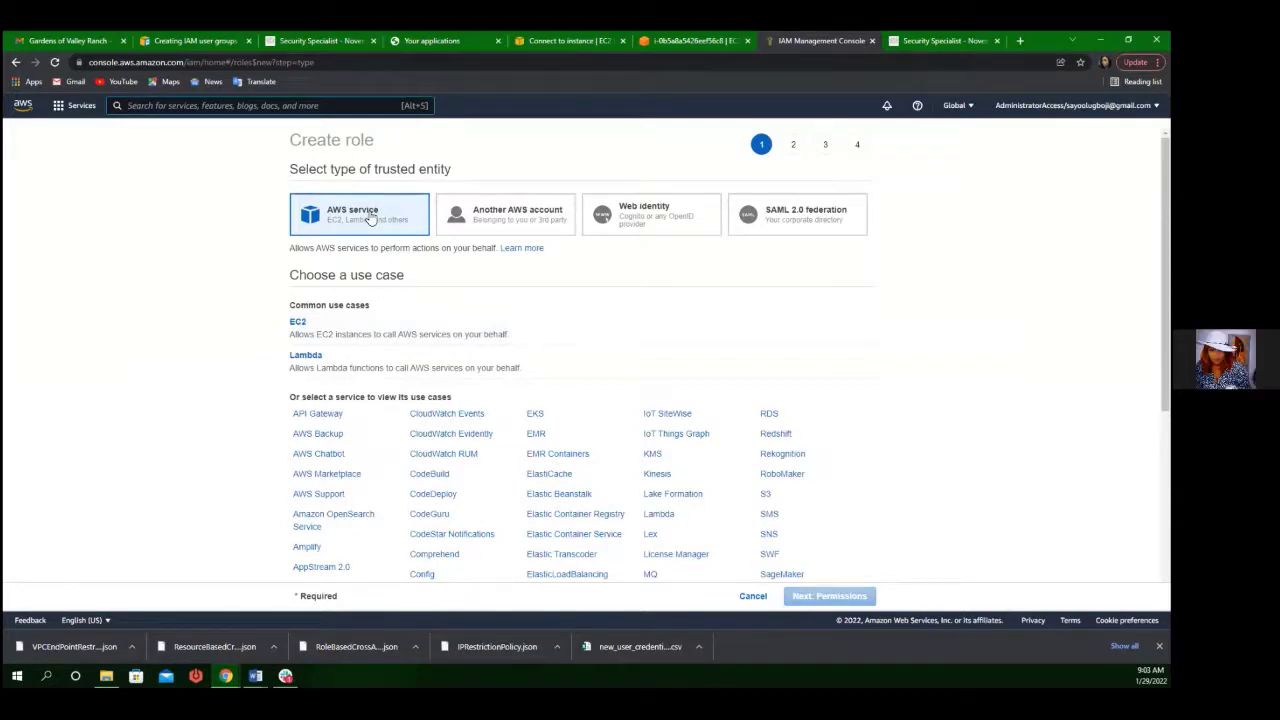
pyautogui.click(300, 324)
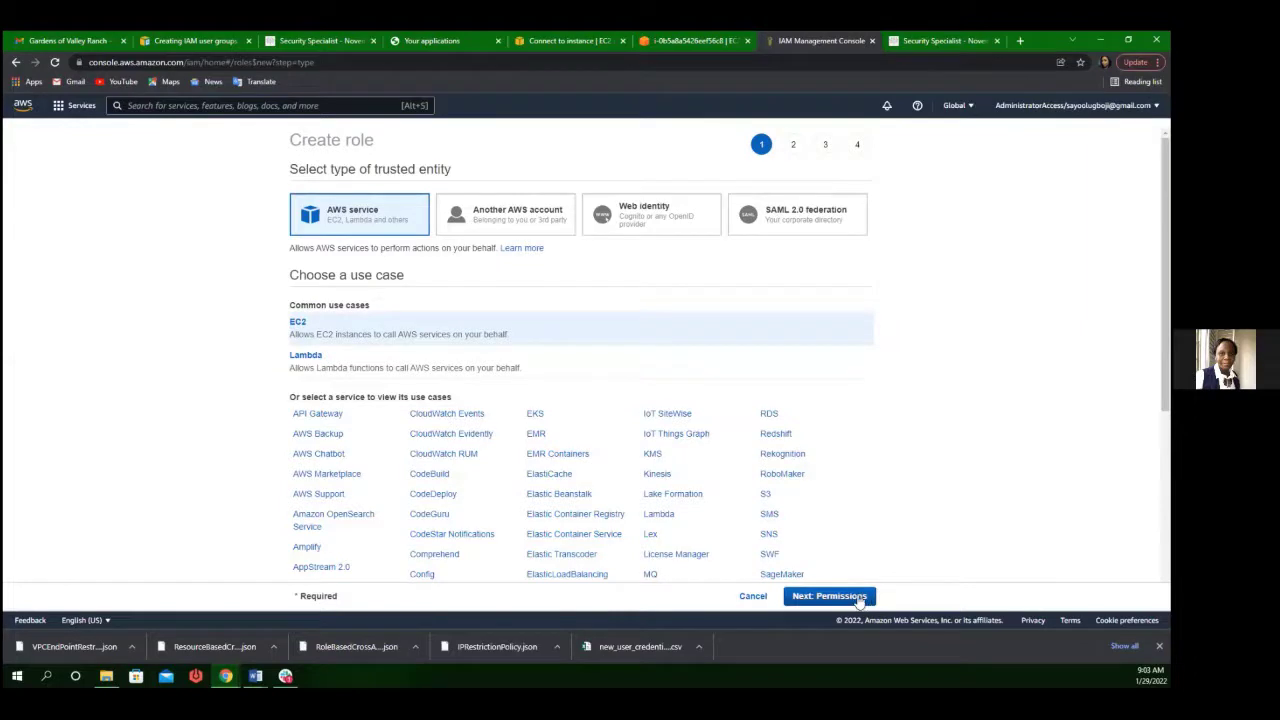
pyautogui.click(858, 597)
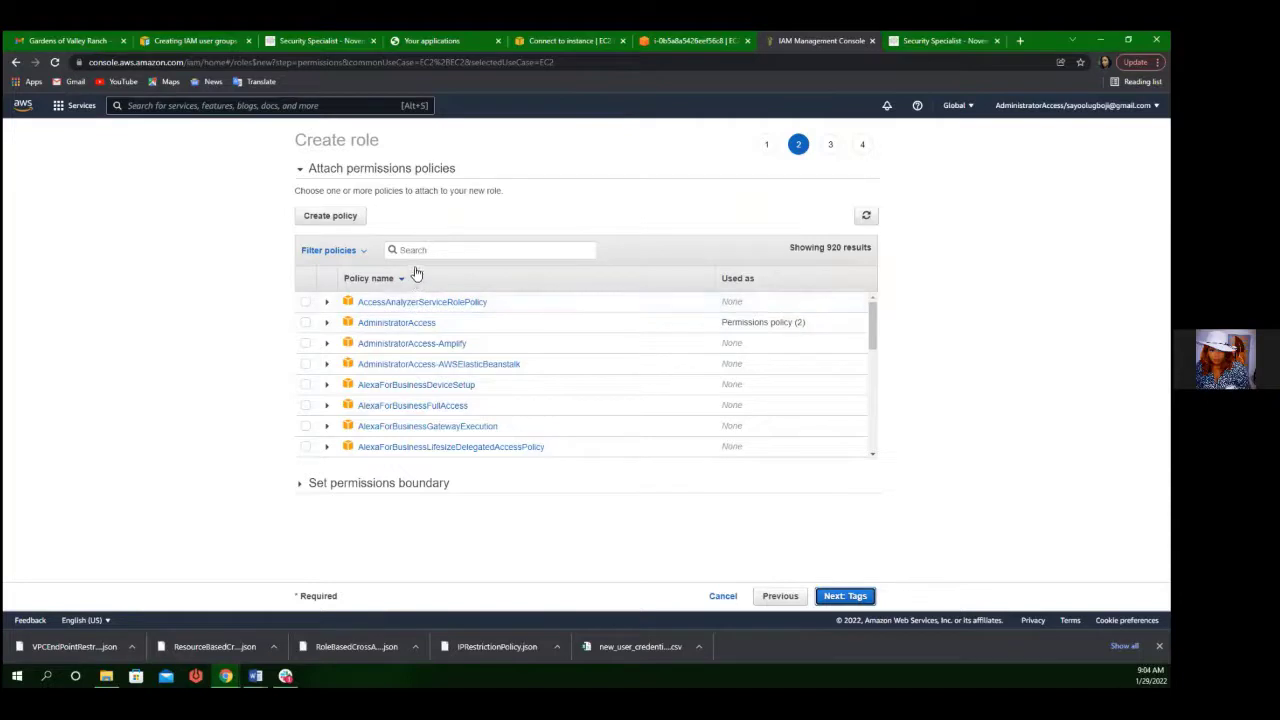
# Step: Attach the AmazonS3FullAccess policy to the new role, skip the tags and proceed to the role name in the review
pyautogui.click(467, 252)
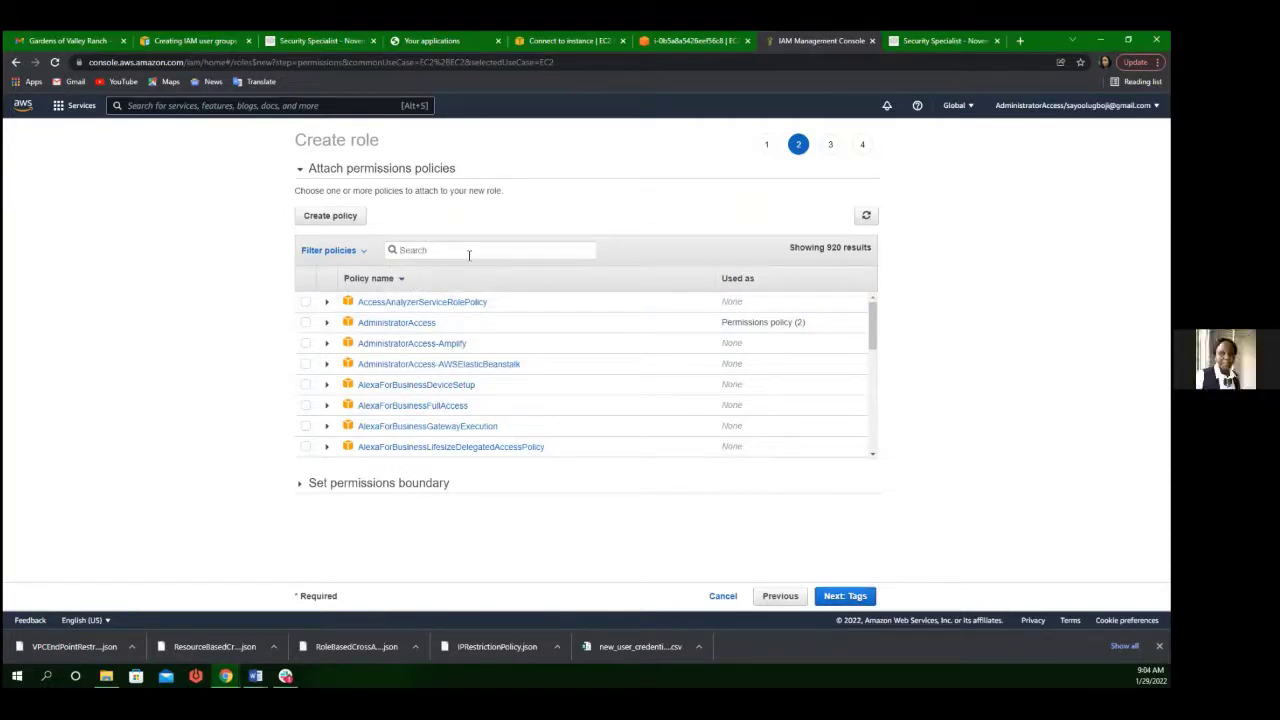
pyautogui.write('s3')
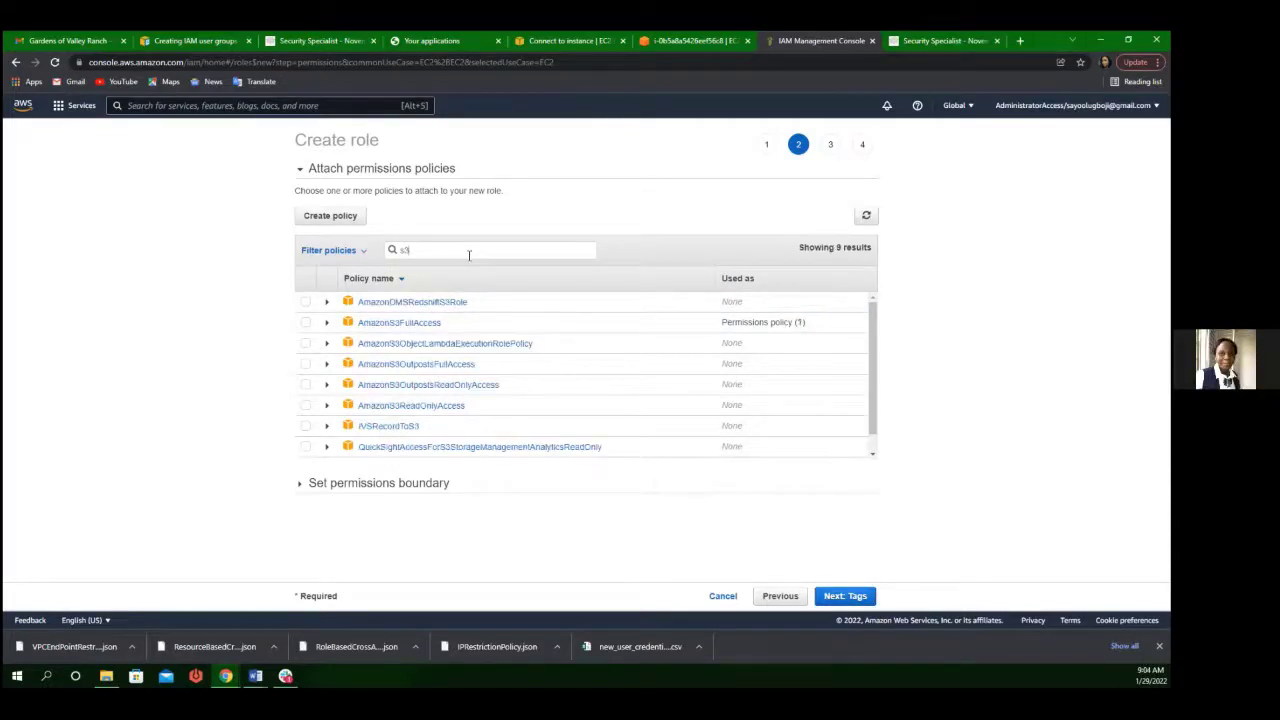
pyautogui.click(307, 323)
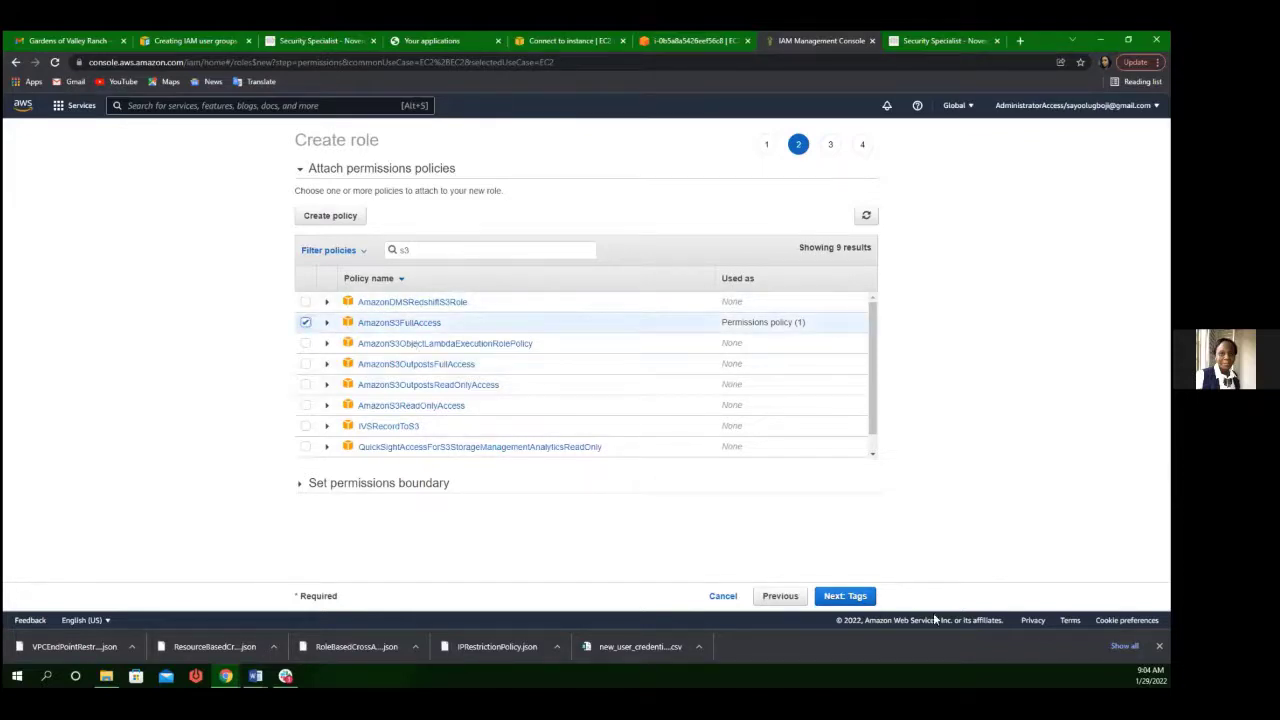
pyautogui.click(859, 596)
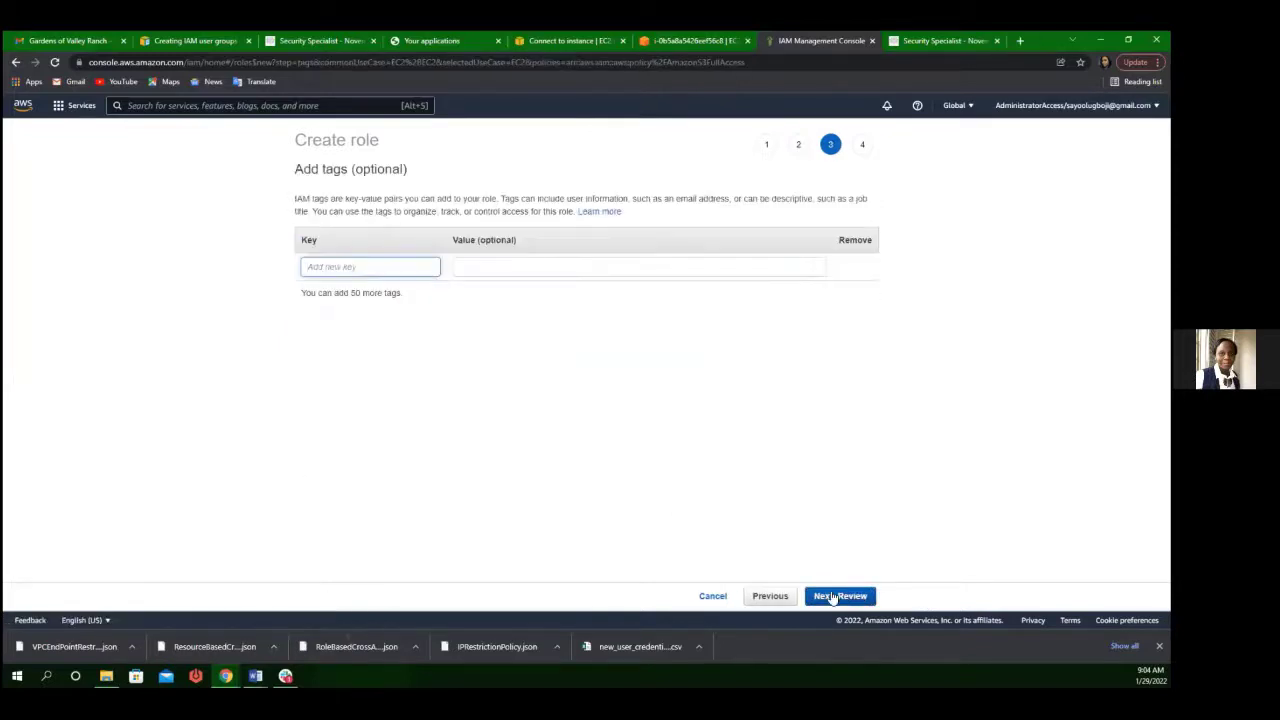
pyautogui.click(832, 597)
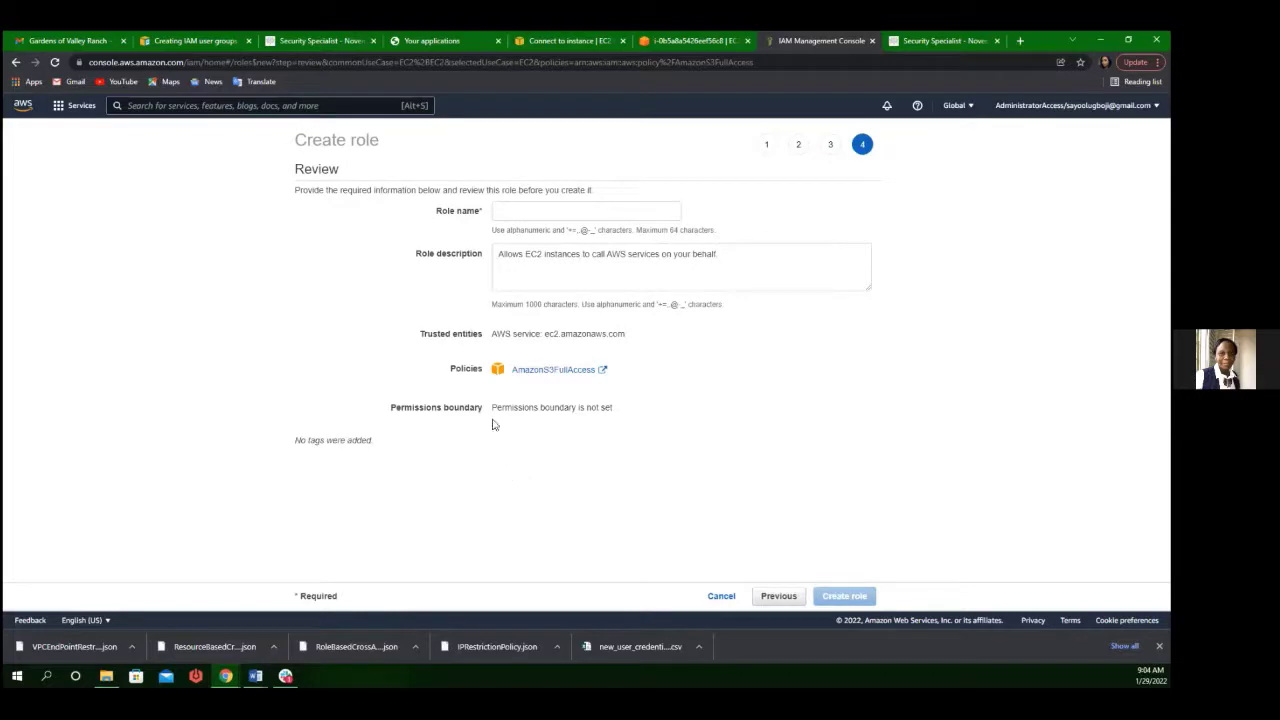
pyautogui.click(509, 213)
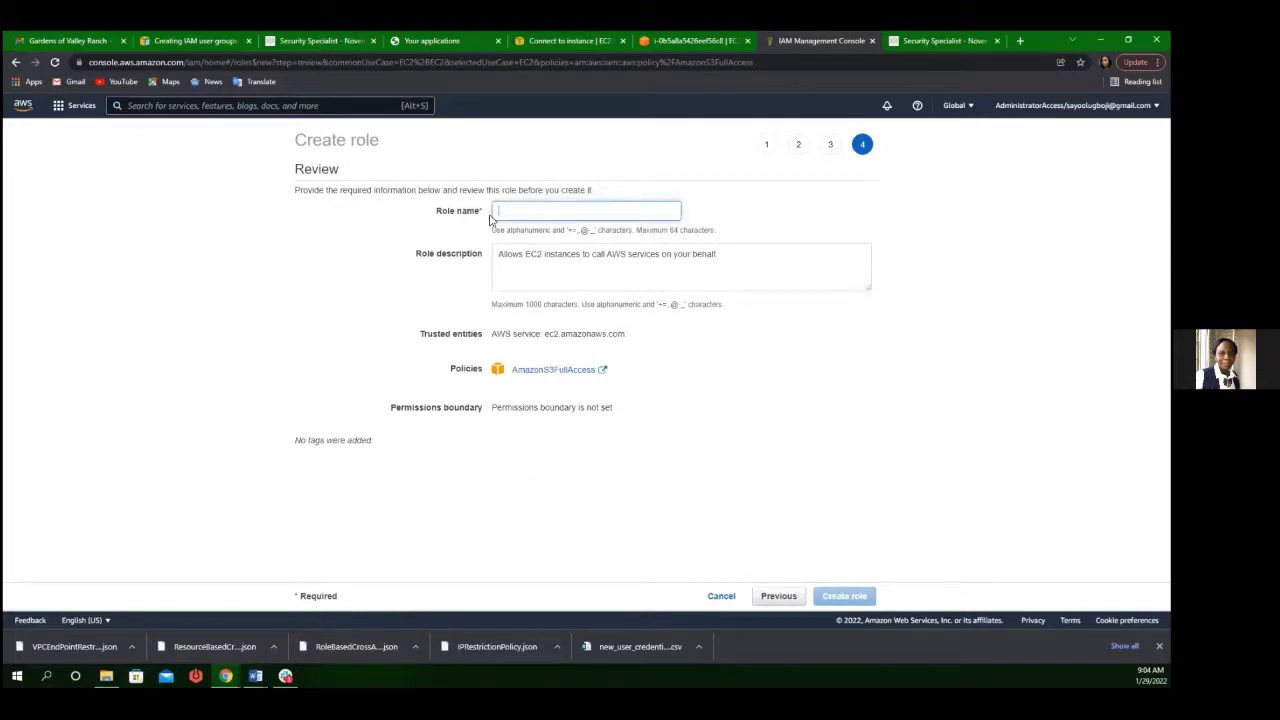
pyautogui.write('ec2')
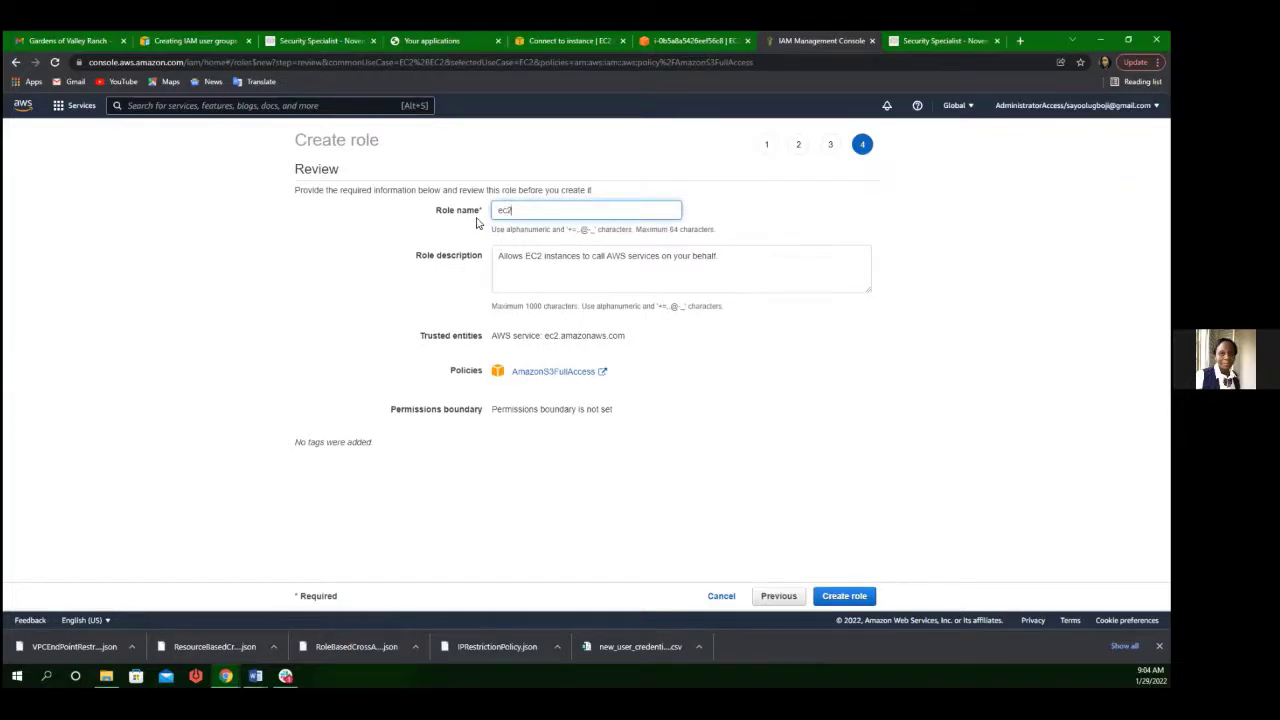
pyautogui.write('-')
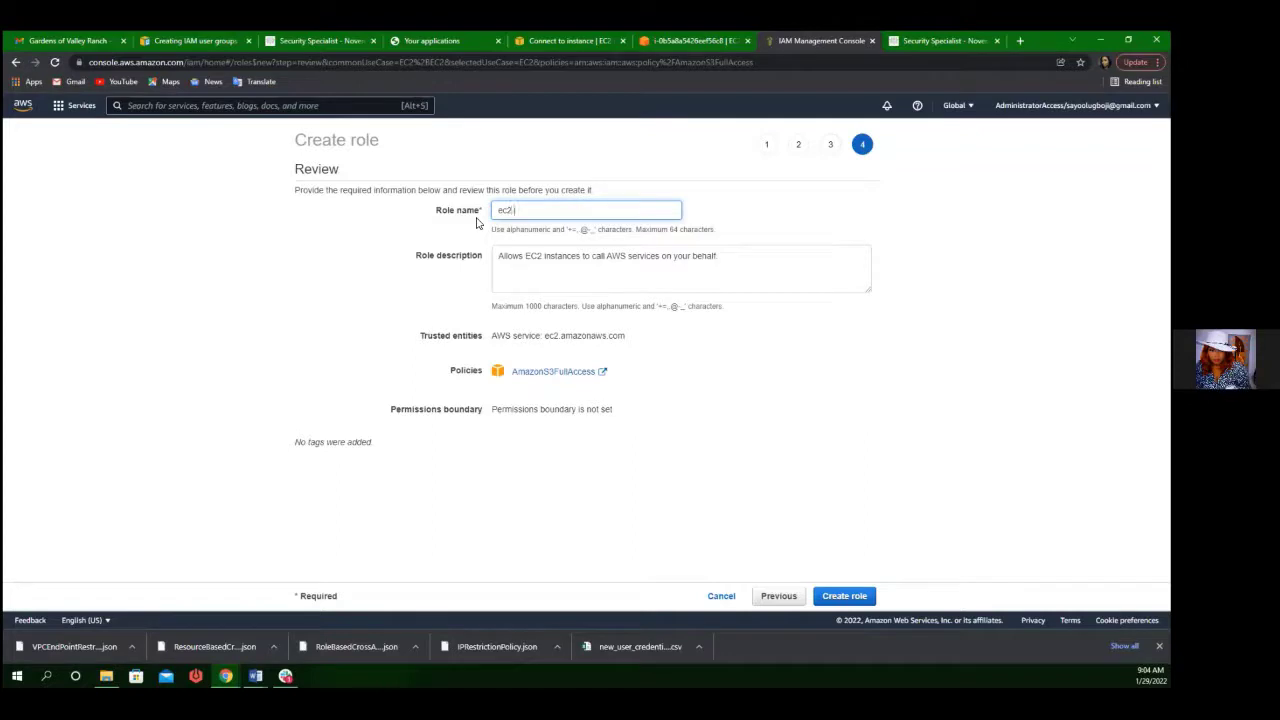
pyautogui.write('s3')
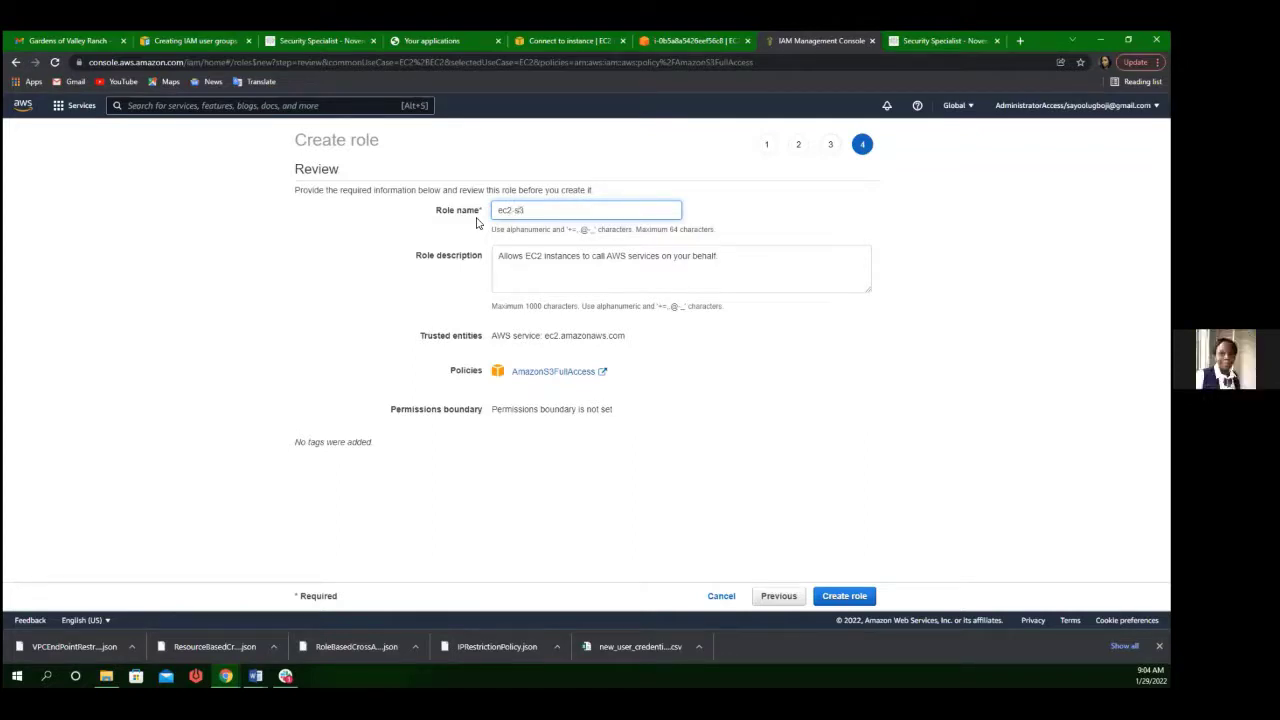
pyautogui.press('BackSpace')
pyautogui.press('BackSpace')
pyautogui.press('BackSpace')
pyautogui.press('BackSpace')
pyautogui.press('BackSpace')
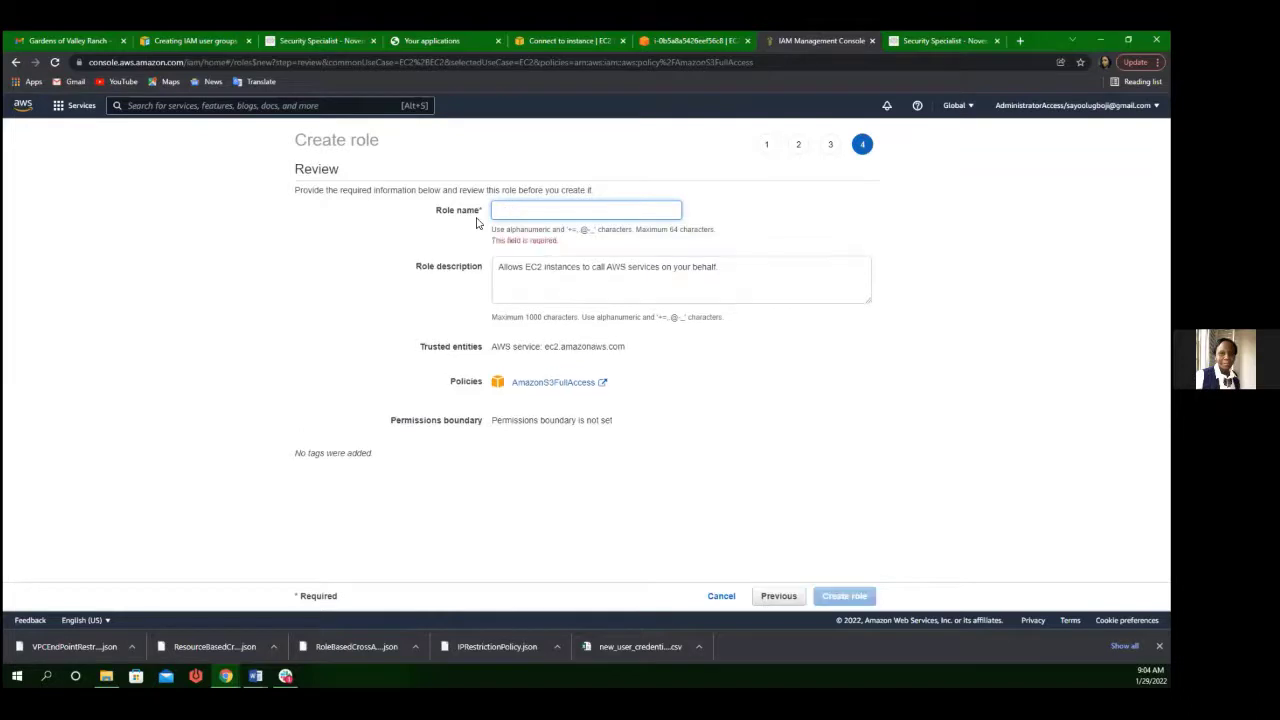
# Step: Name the new role EC2s3Role
pyautogui.write('F')
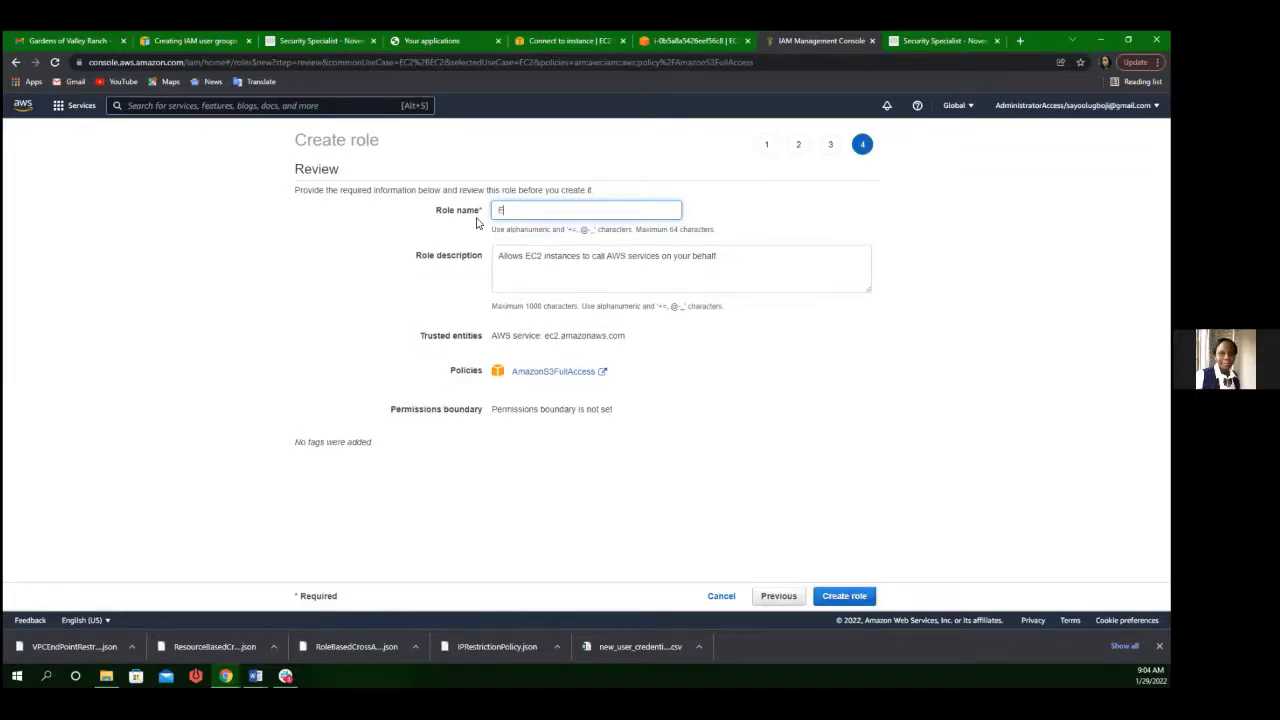
pyautogui.write('C2s3ro')
pyautogui.press('BackSpace')
pyautogui.press('BackSpace')
pyautogui.write('r')
pyautogui.write('Ro')
# Step: Change the role description to "Allows EC2 instances to access s3" and create the role
pyautogui.moveTo(717, 256); pyautogui.dragTo(592, 267)
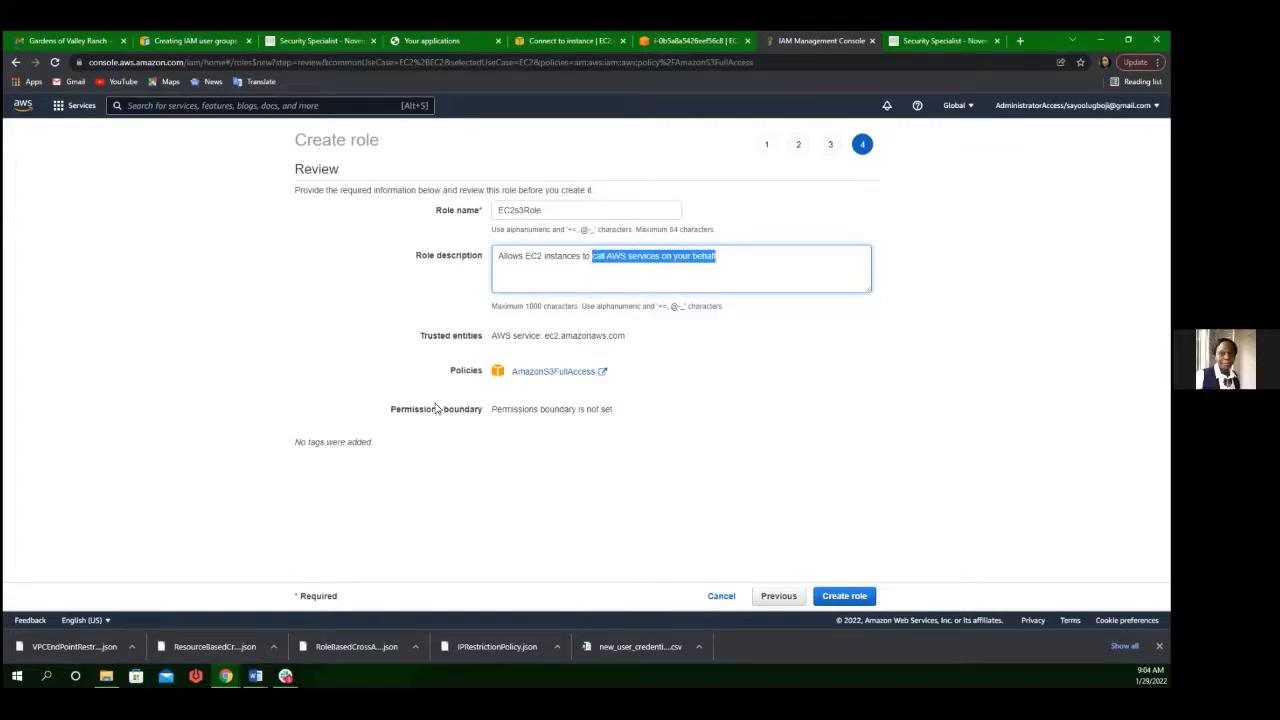
pyautogui.write('connec')
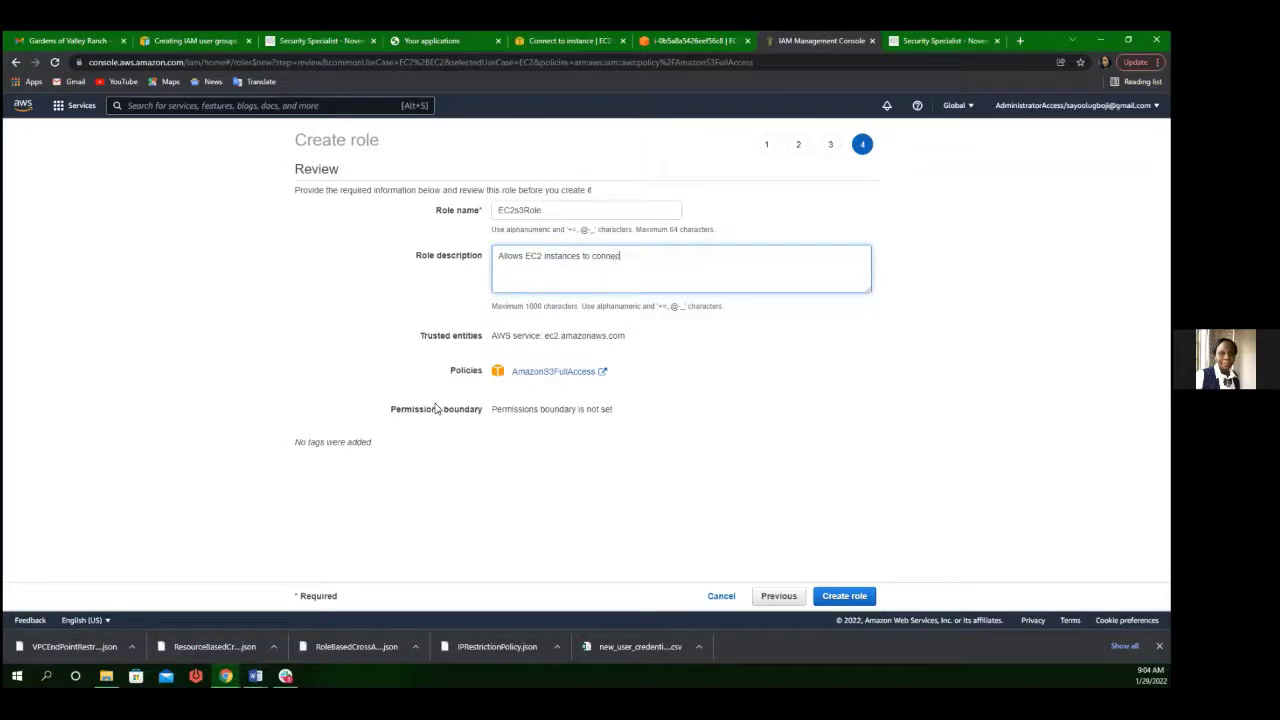
pyautogui.write('t')
pyautogui.press('BackSpace')
pyautogui.press('BackSpace')
pyautogui.press('BackSpace')
pyautogui.press('BackSpace')
pyautogui.press('BackSpace')
pyautogui.press('BackSpace')
pyautogui.press('BackSpace')
pyautogui.write('ccess s3')
pyautogui.click(852, 597)
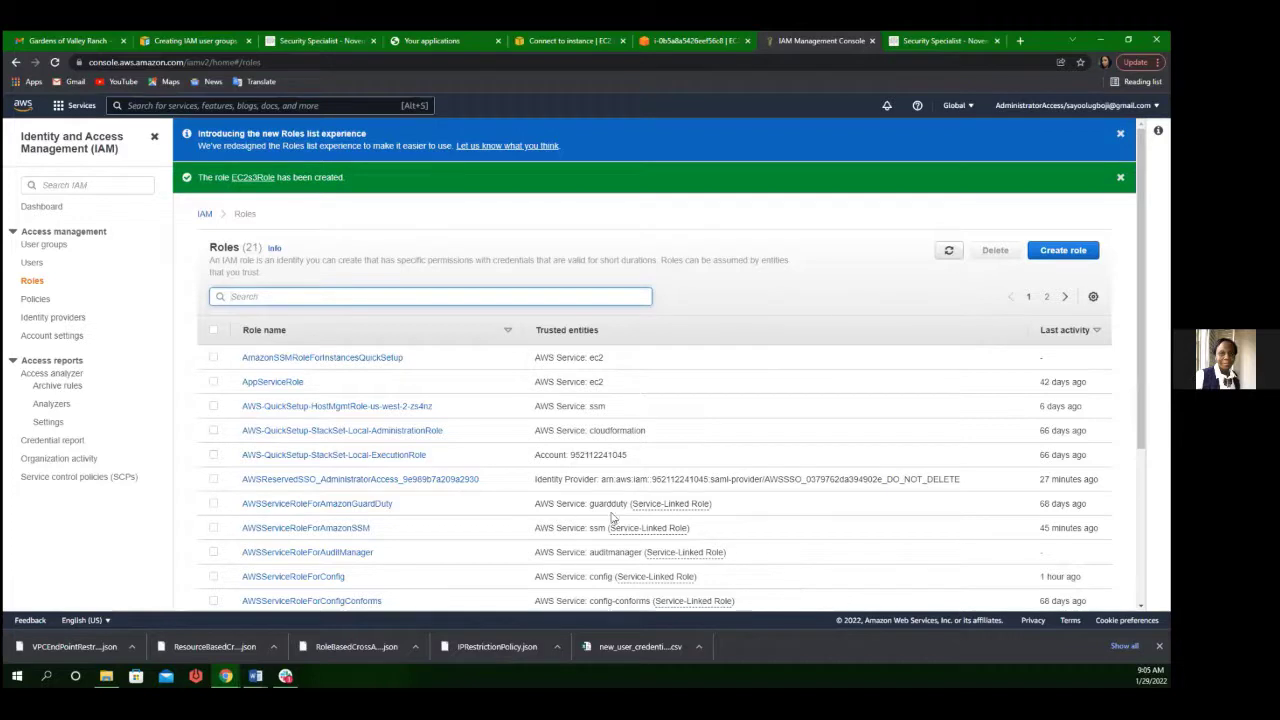
pyautogui.click(601, 41)
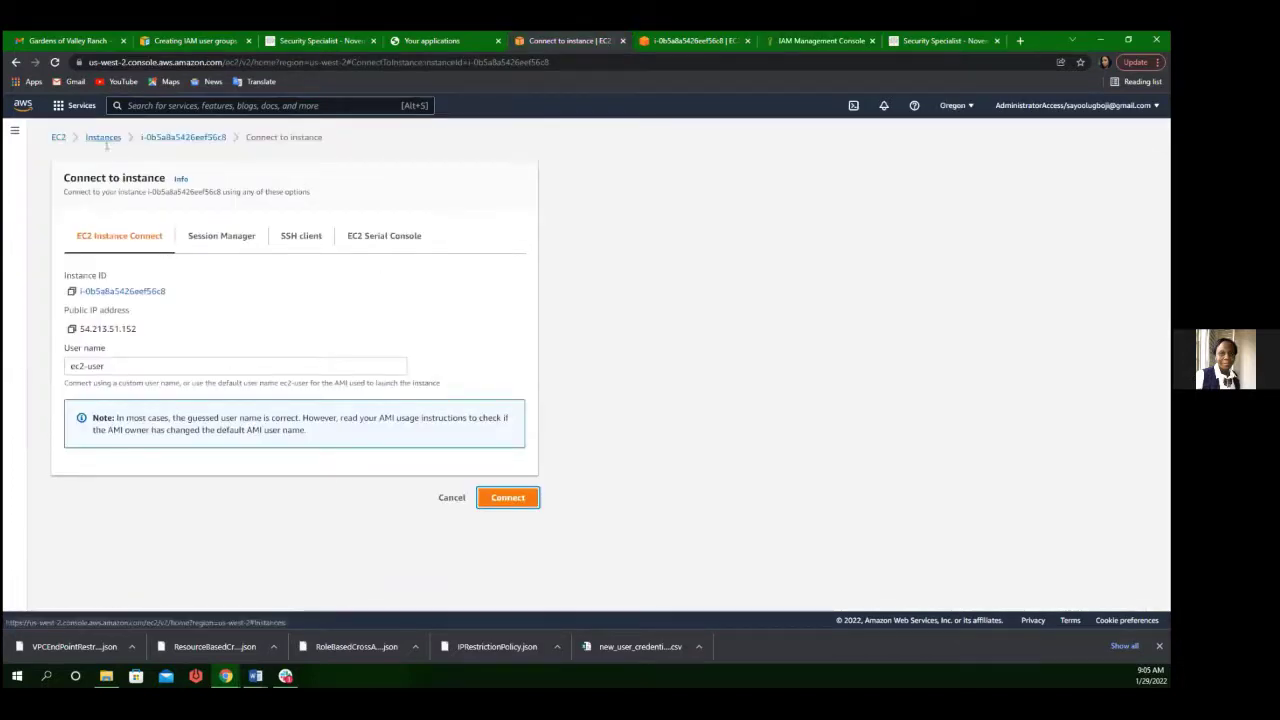
pyautogui.click(203, 41)
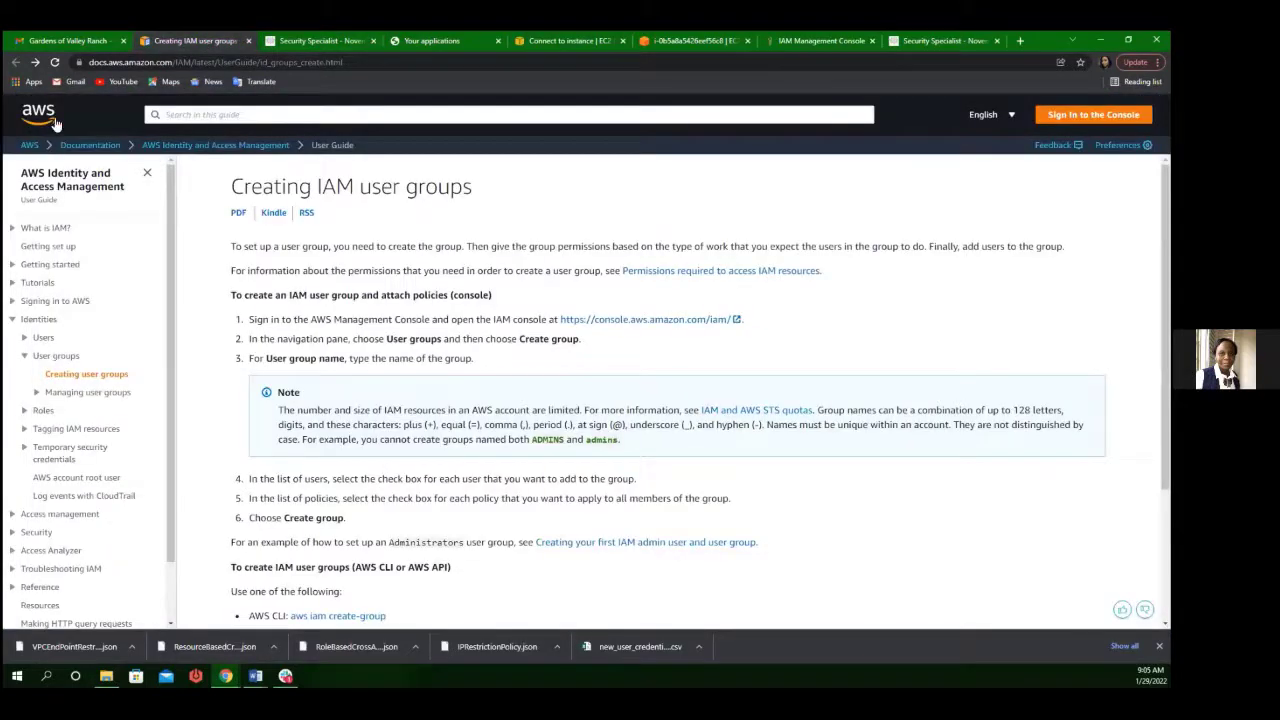
pyautogui.click(53, 116)
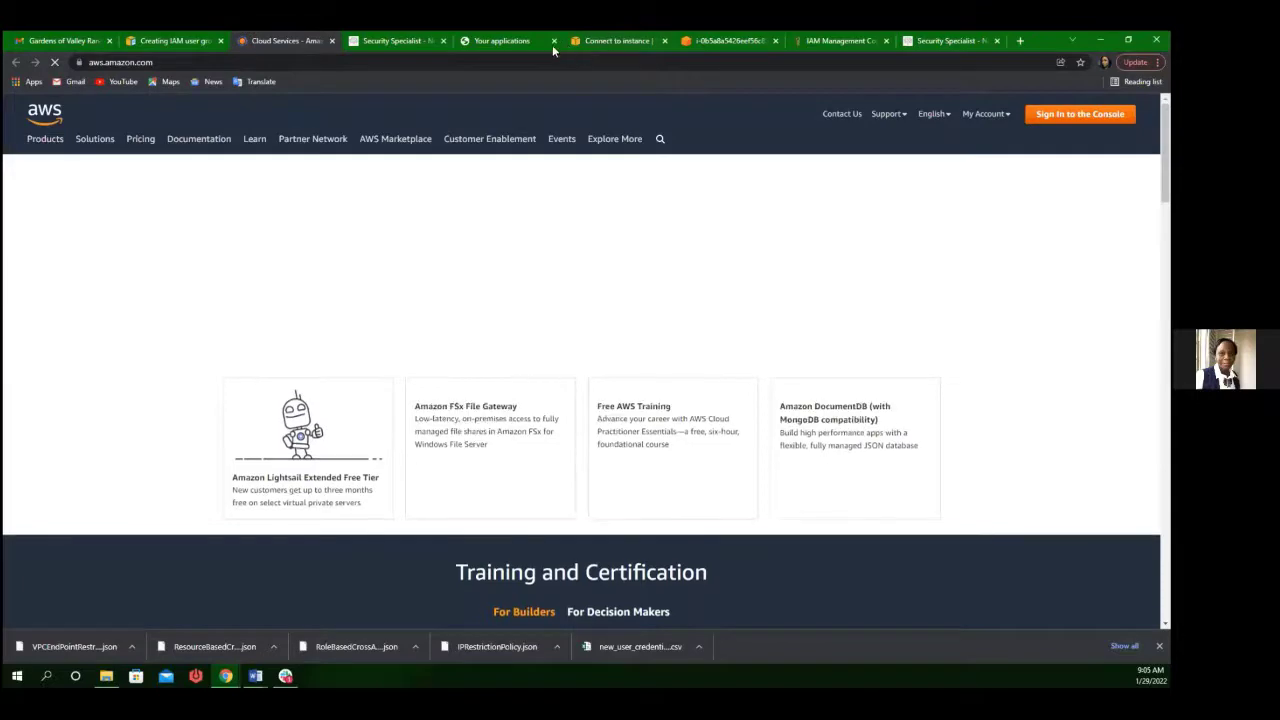
pyautogui.click(492, 41)
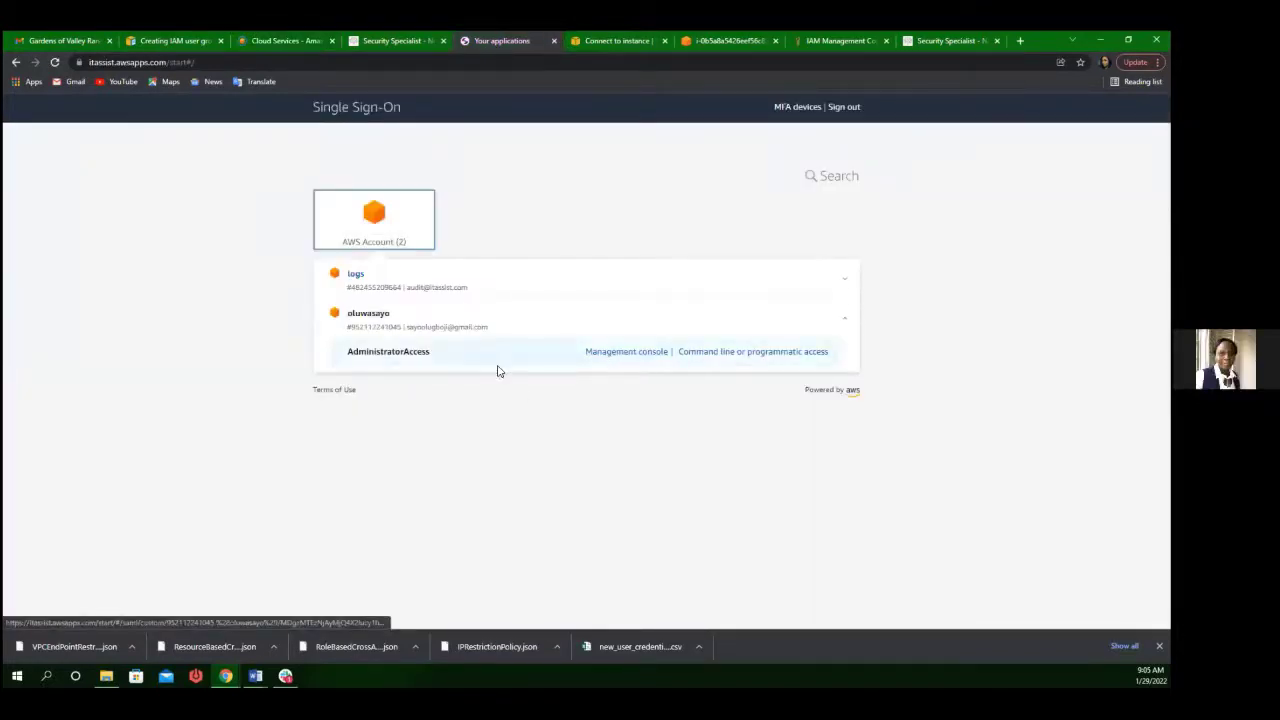
pyautogui.click(712, 41)
pyautogui.click(845, 30)
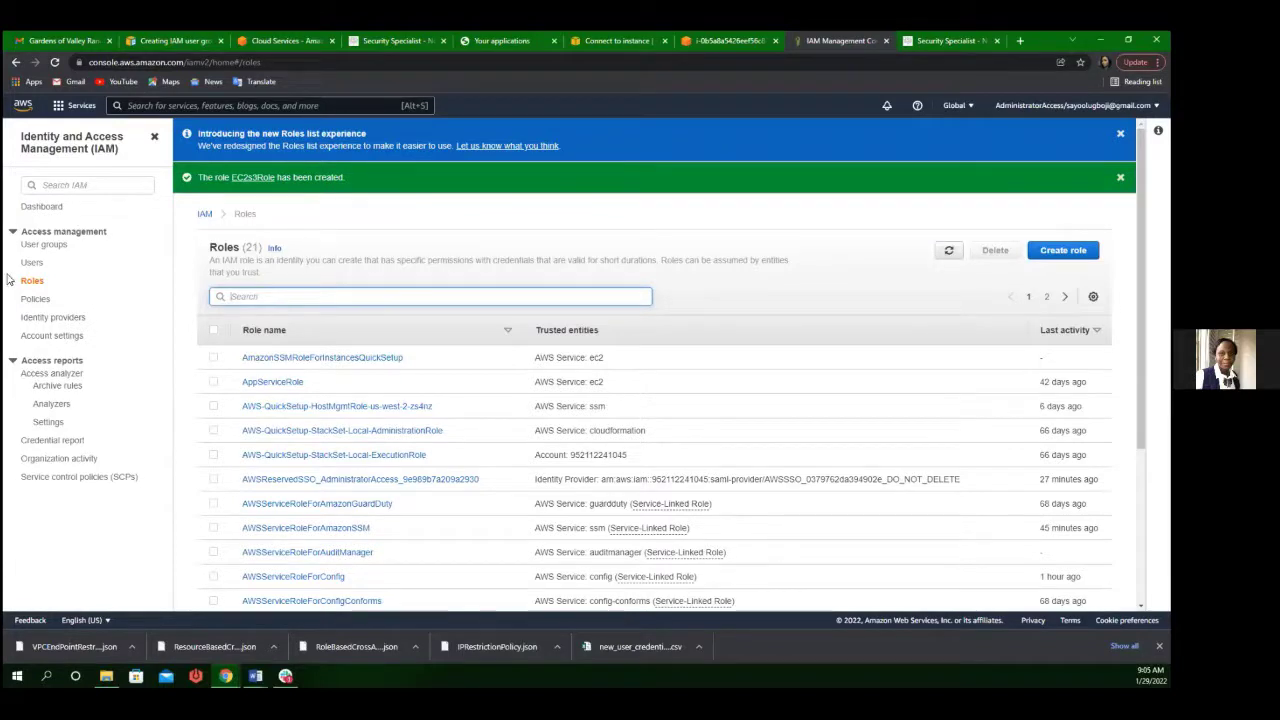
# Step: Go to the EC2 instances list and dismiss the welcome message
pyautogui.click(73, 106)
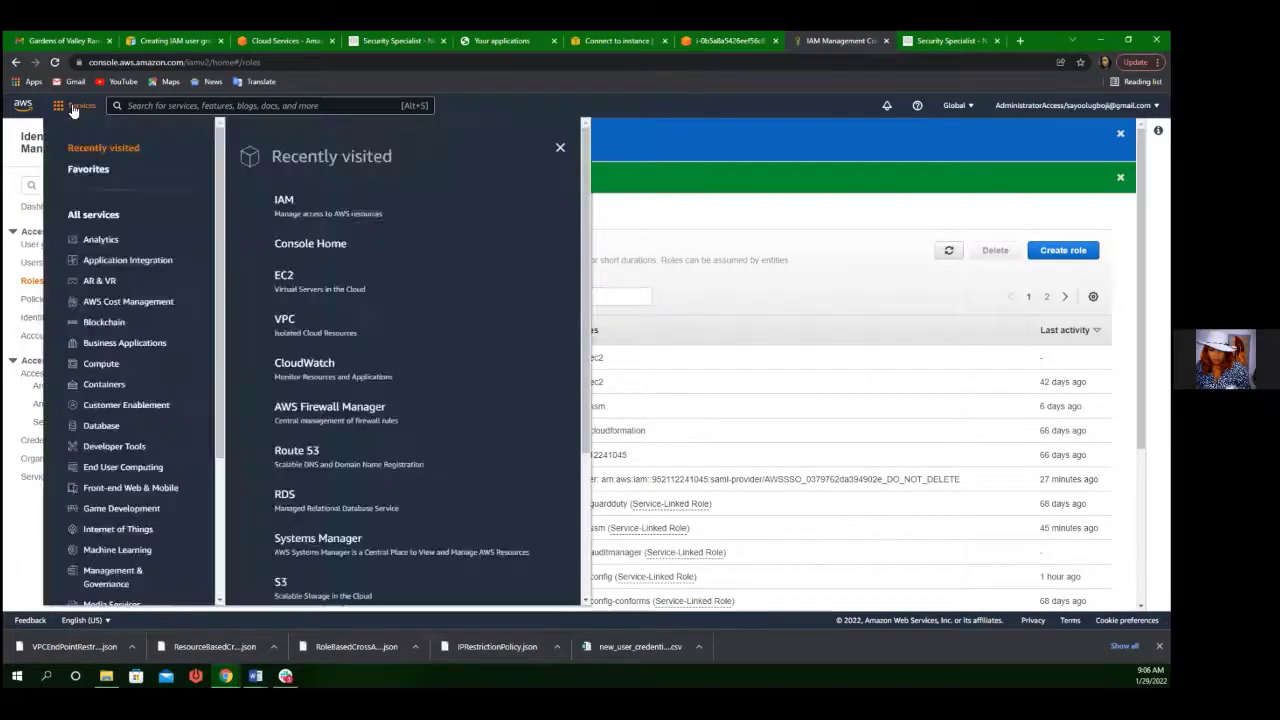
pyautogui.click(290, 278)
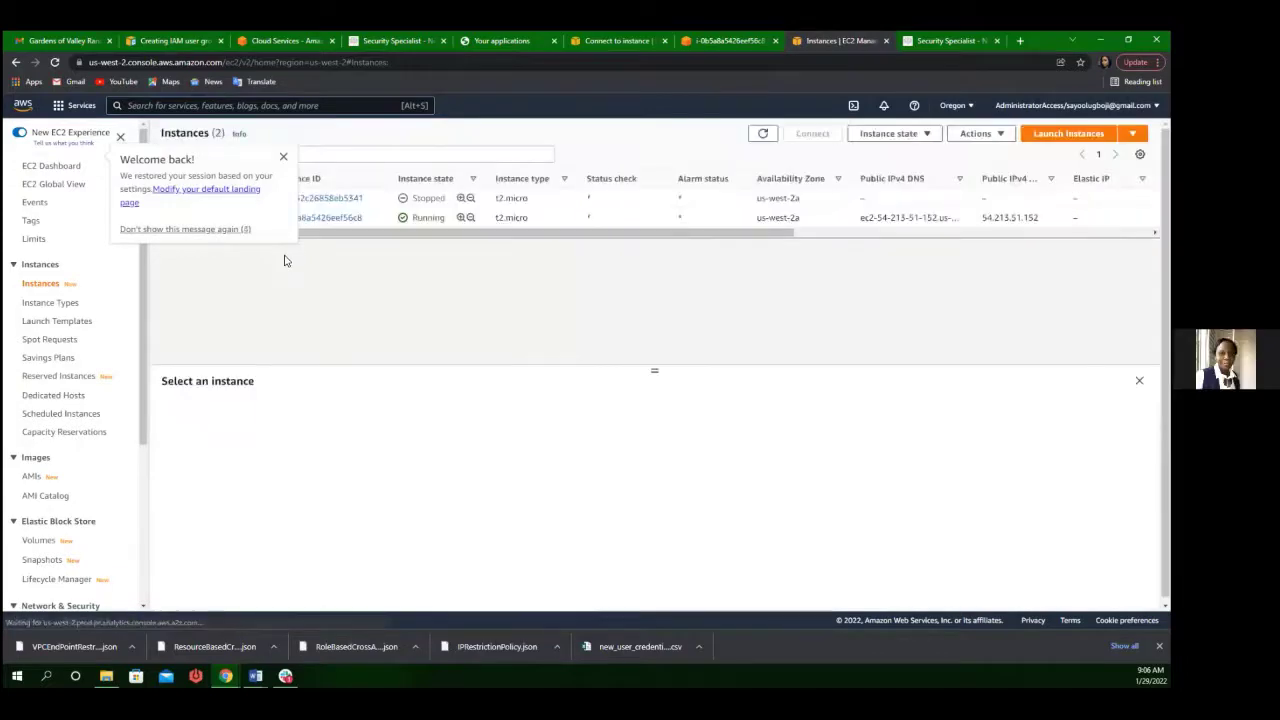
pyautogui.click(284, 156)
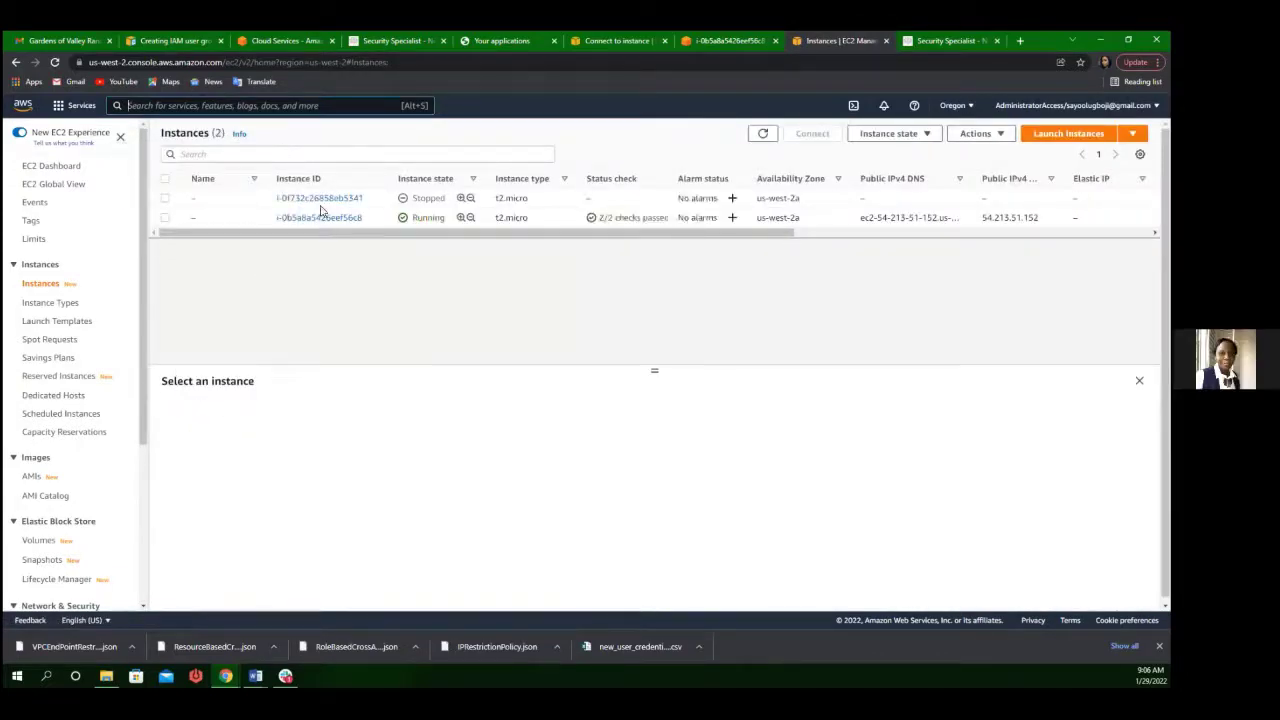
# Step: Attach the EC2s3Role IAM role to the running t2.micro instance and save the change
pyautogui.click(165, 217)
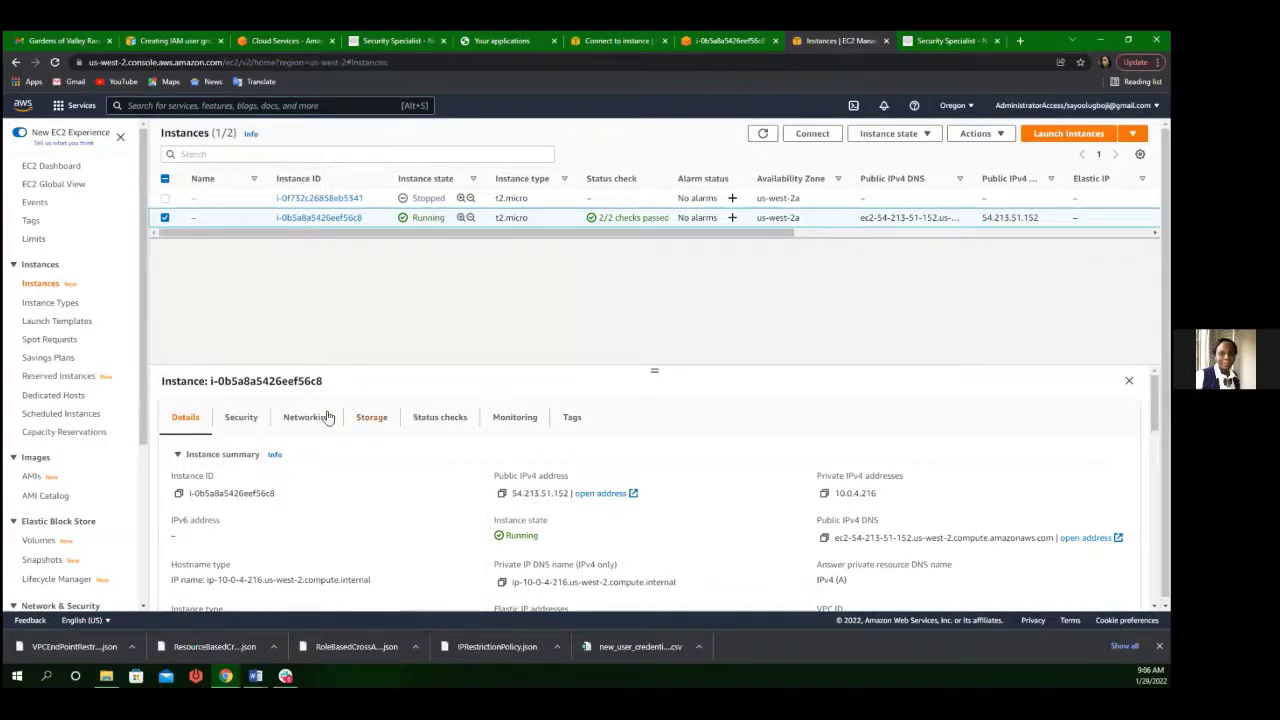
pyautogui.click(972, 136)
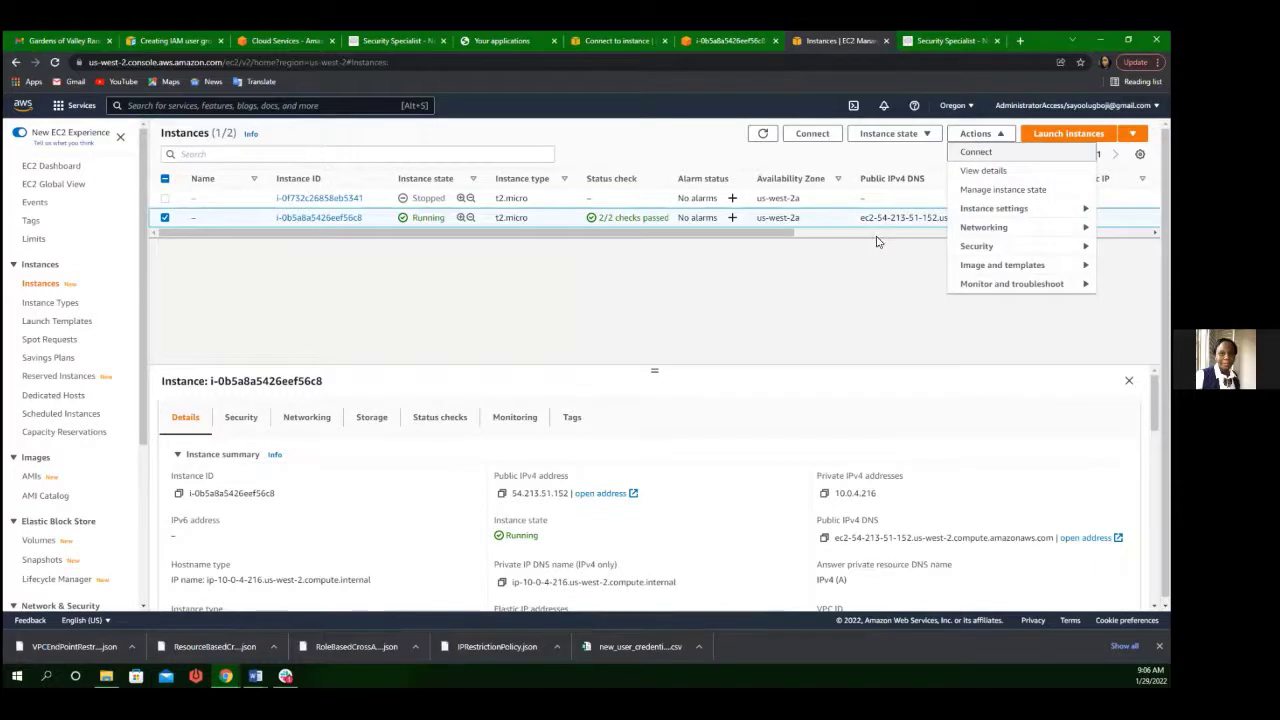
pyautogui.moveTo(1037, 249)
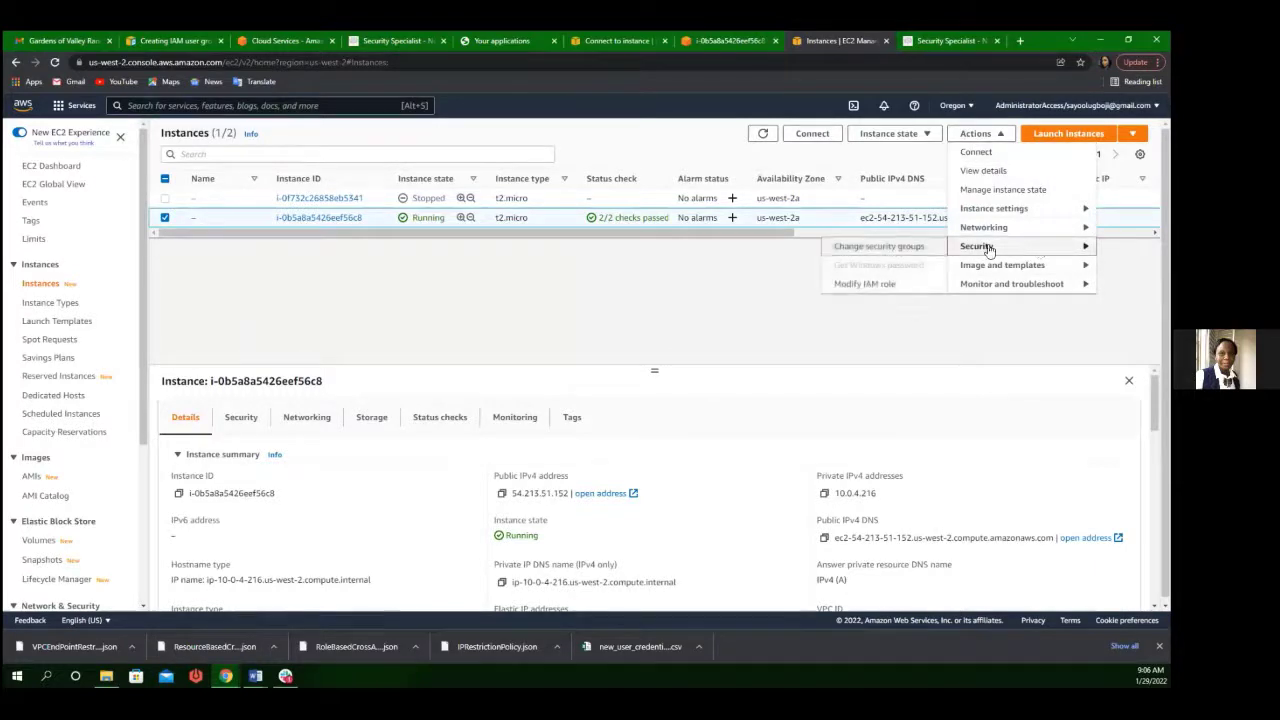
pyautogui.click(866, 285)
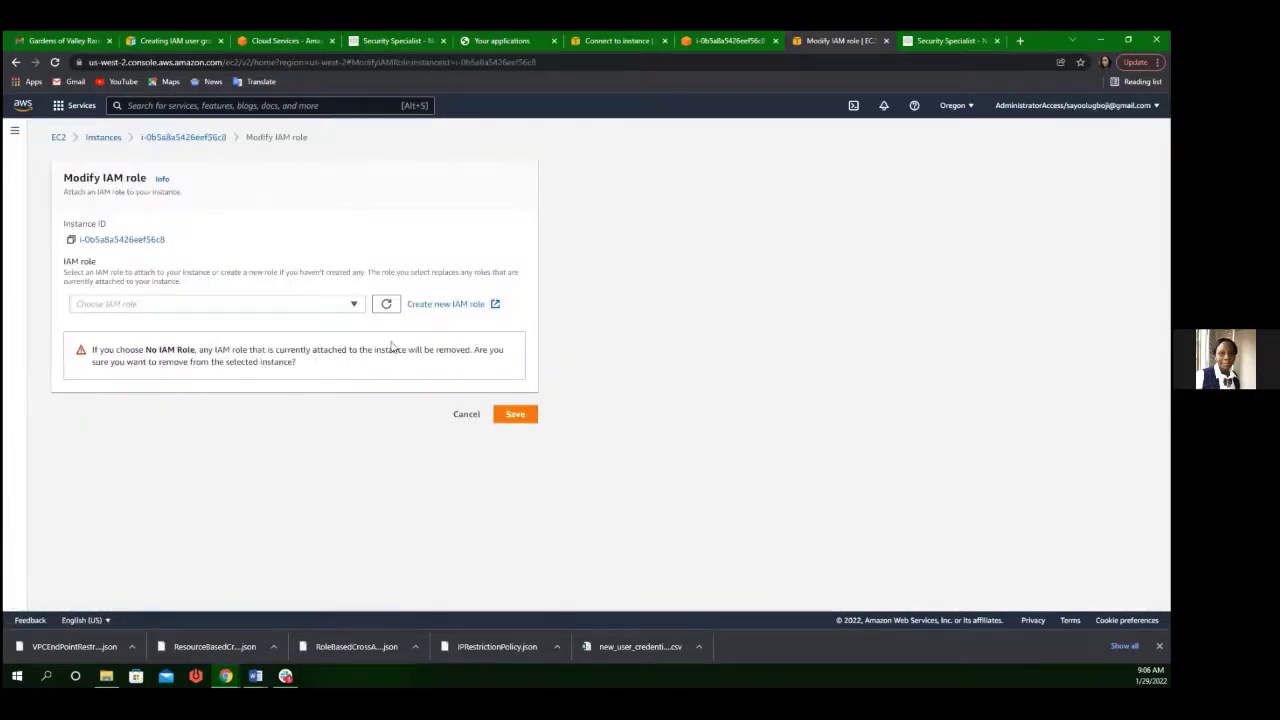
pyautogui.click(354, 306)
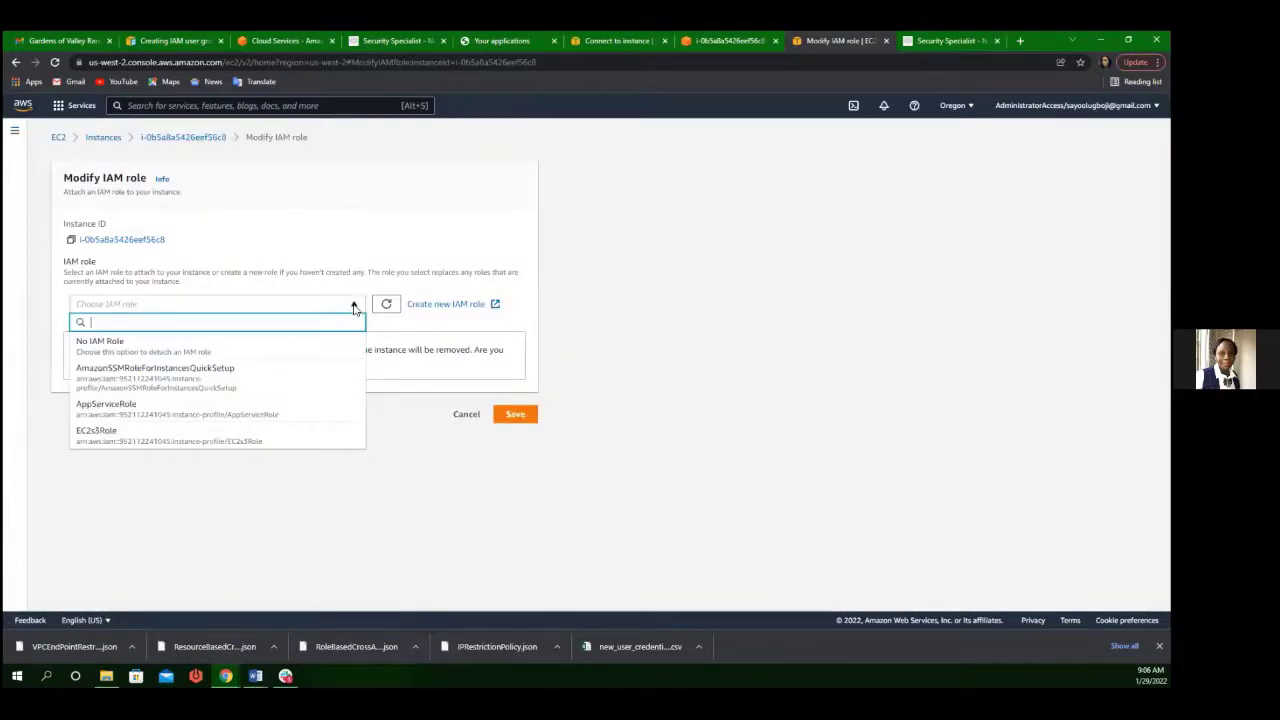
pyautogui.click(197, 437)
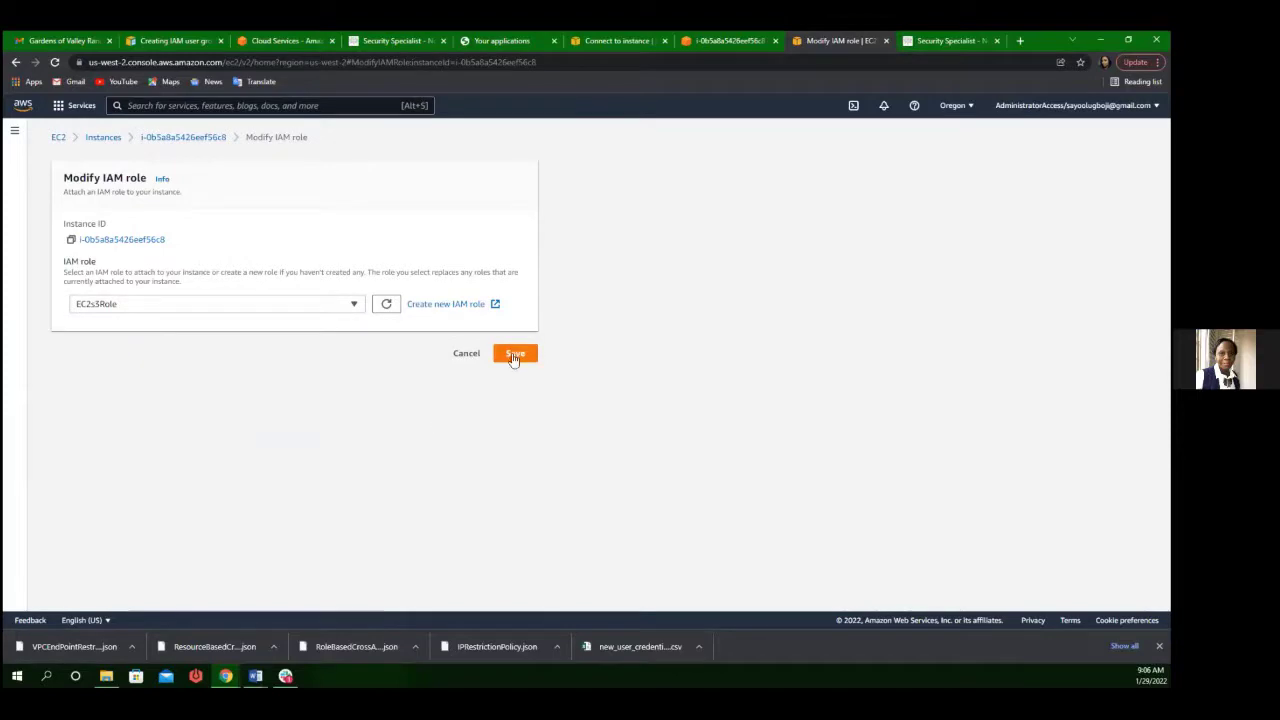
pyautogui.click(510, 357)
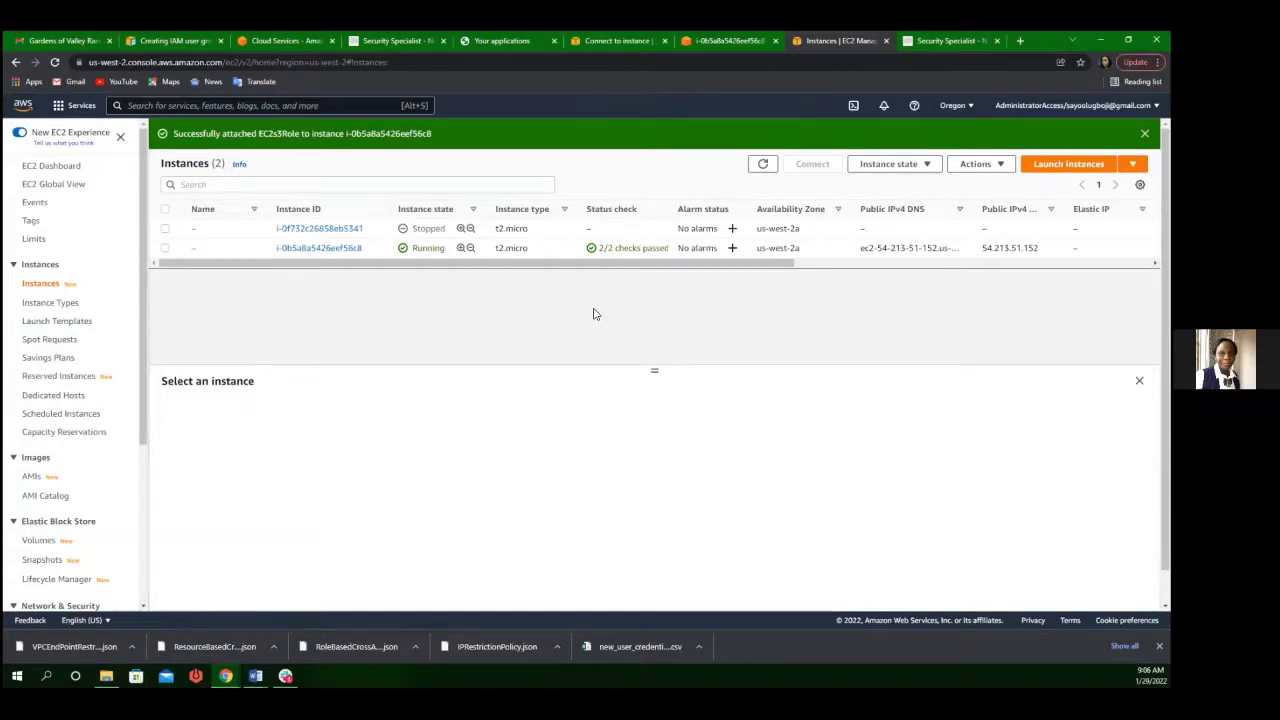
# Step: Switch to the instance's terminal session and list the S3 buckets with aws s3 ls
pyautogui.click(732, 40)
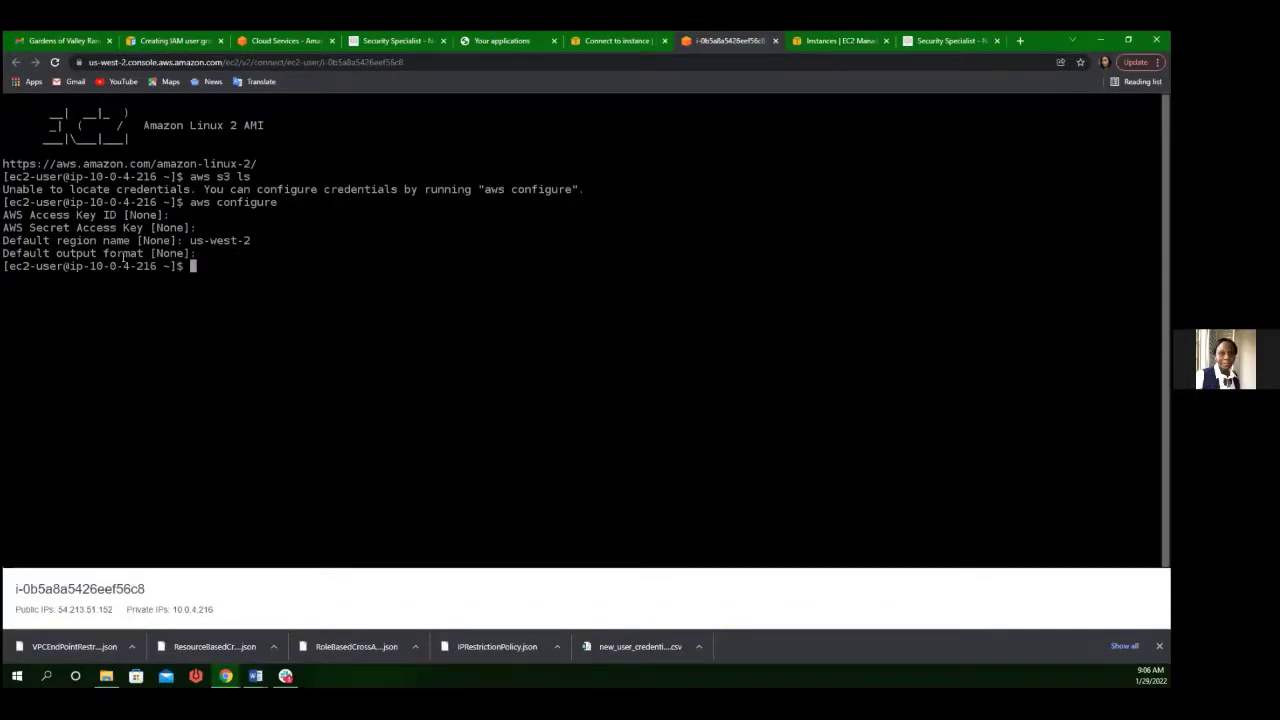
pyautogui.write('aws s3 ls')
pyautogui.press('Return')
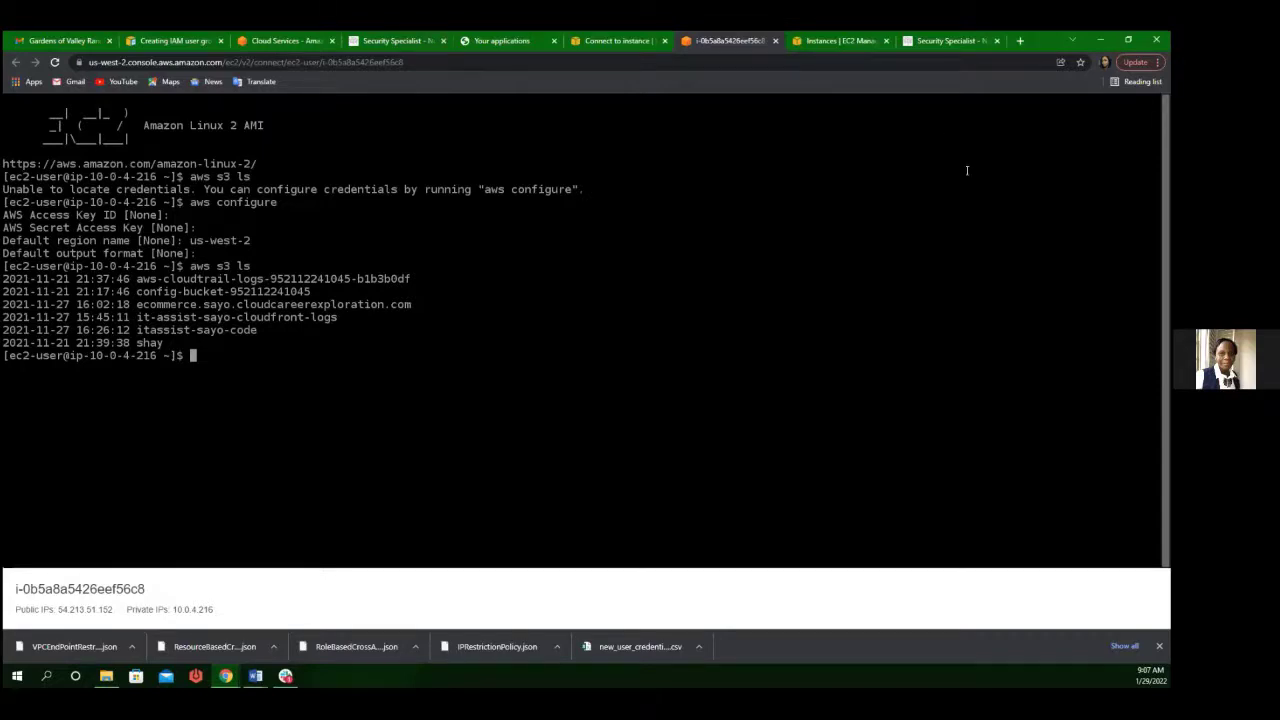
# Step: Download IPRestrictionPolicy.json from the IAM Policie Exercises page, and read the policy in Notepad before minimizing it
pyautogui.click(945, 41)
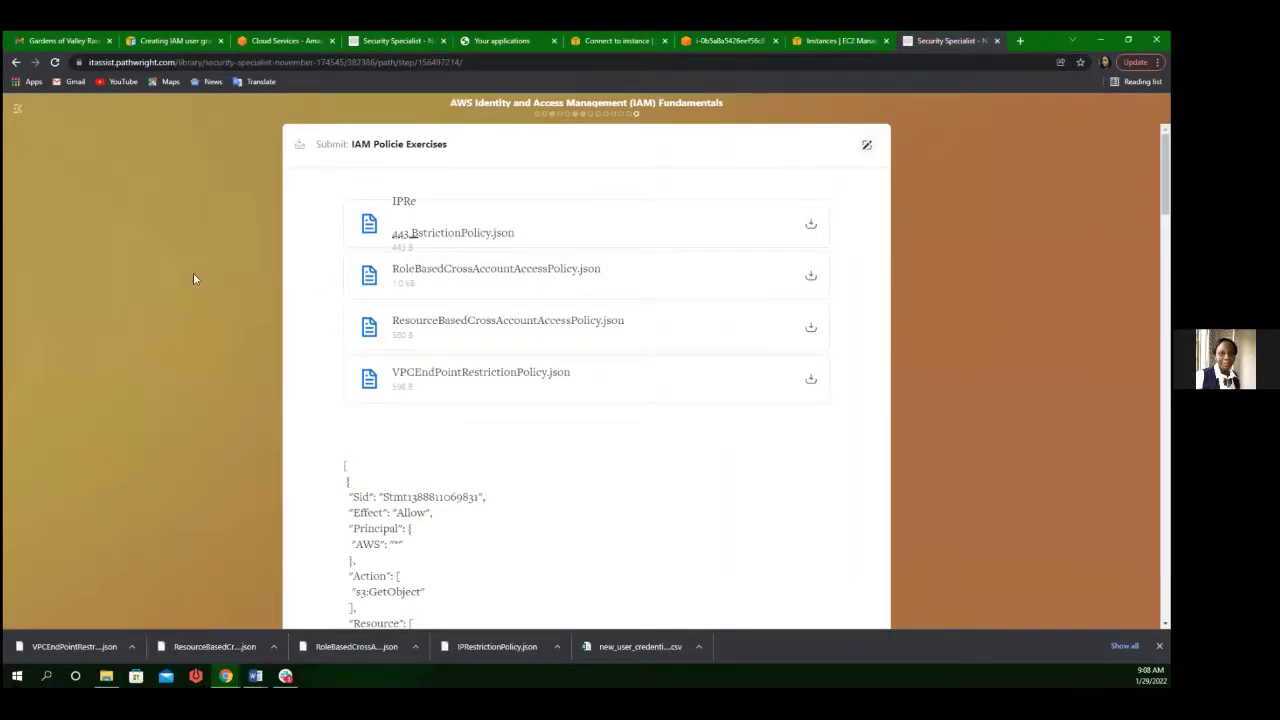
pyautogui.click(459, 248)
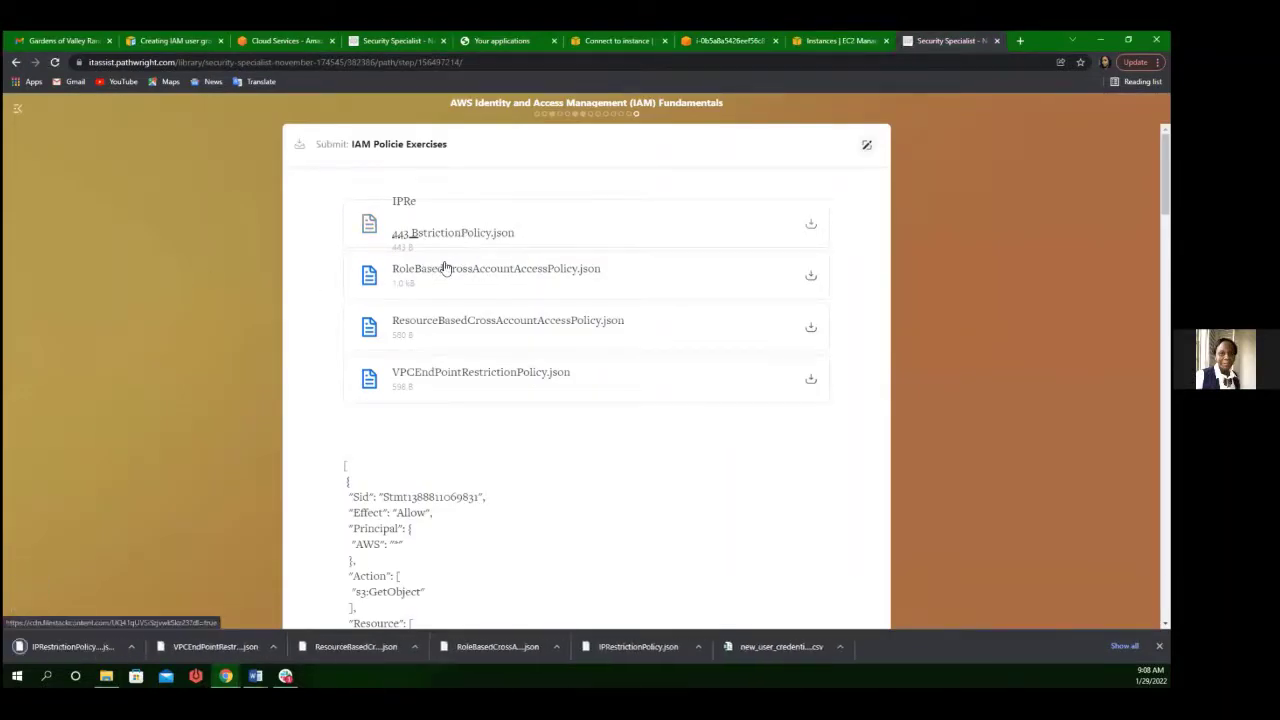
pyautogui.click(629, 647)
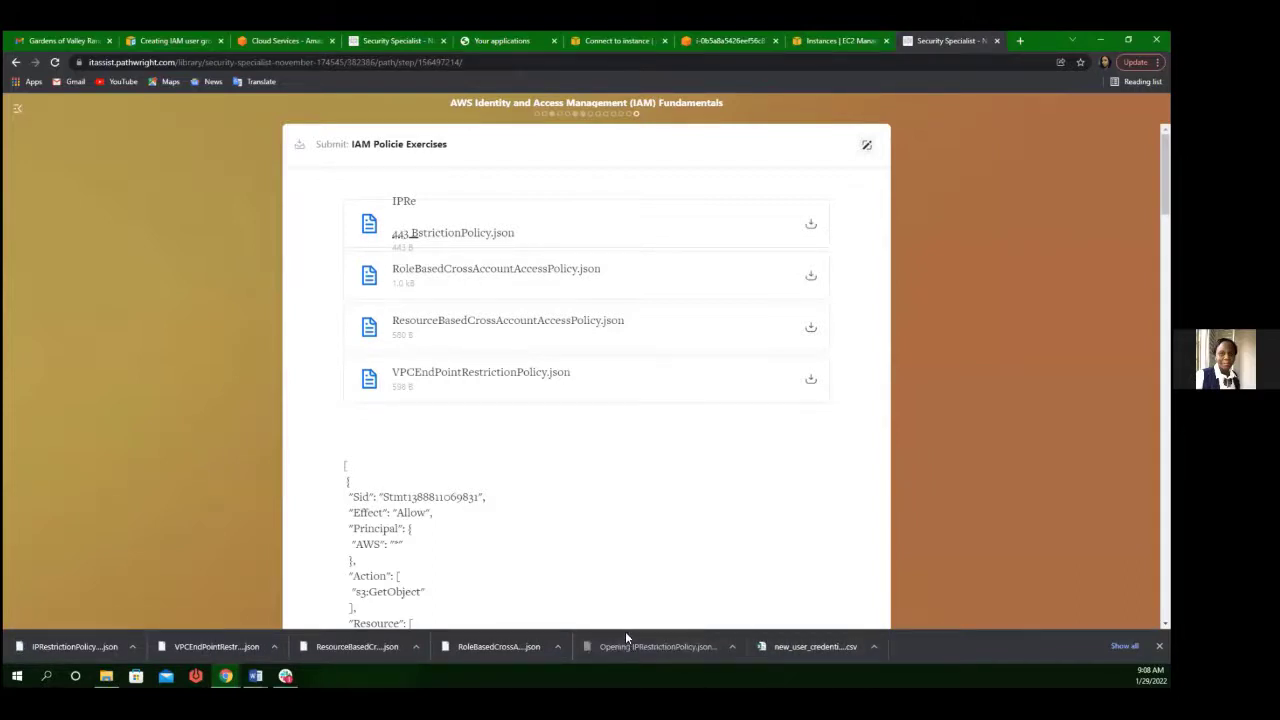
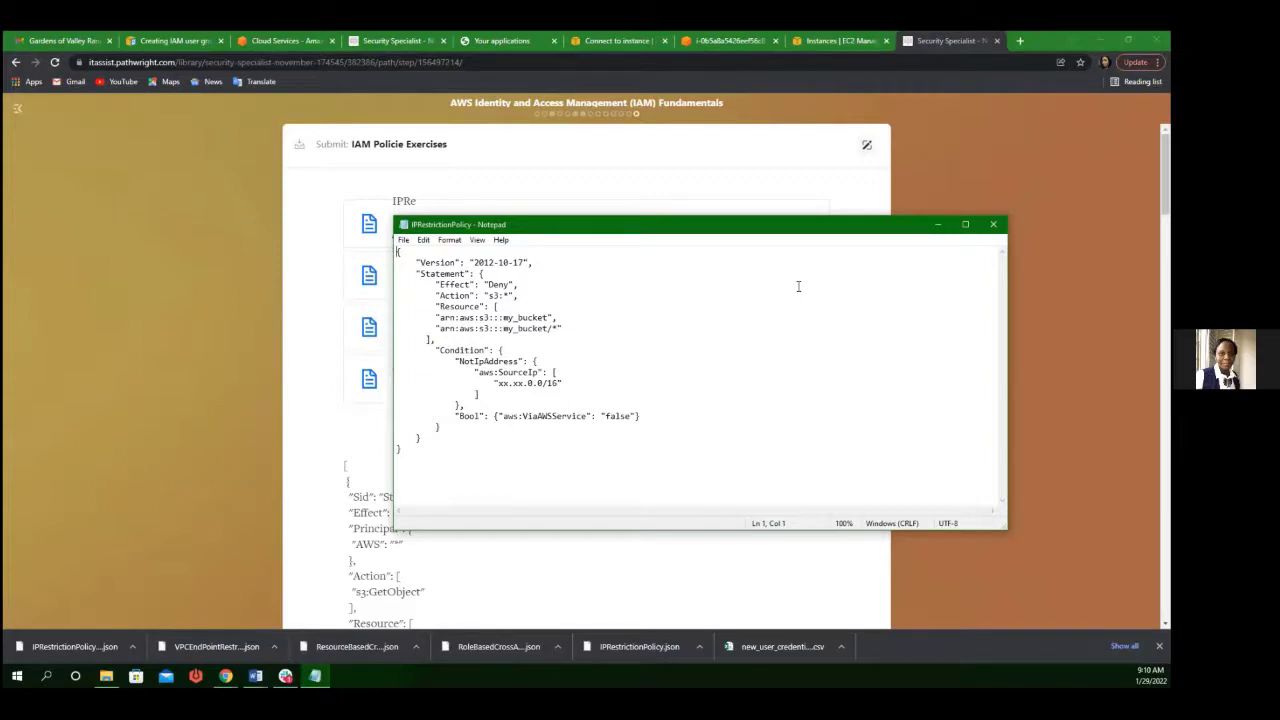
pyautogui.click(940, 228)
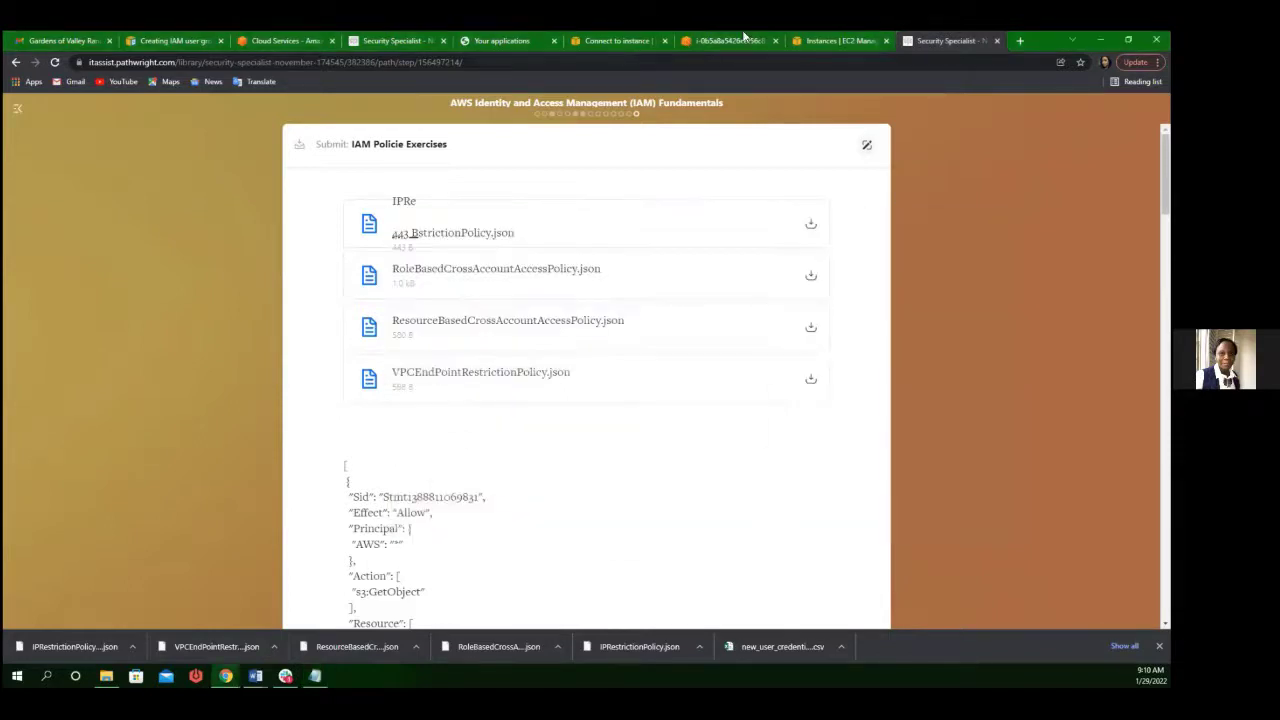
# Step: Examine the running EC2 instance's networking and summary details, focusing on its public IPv4 address
pyautogui.click(820, 41)
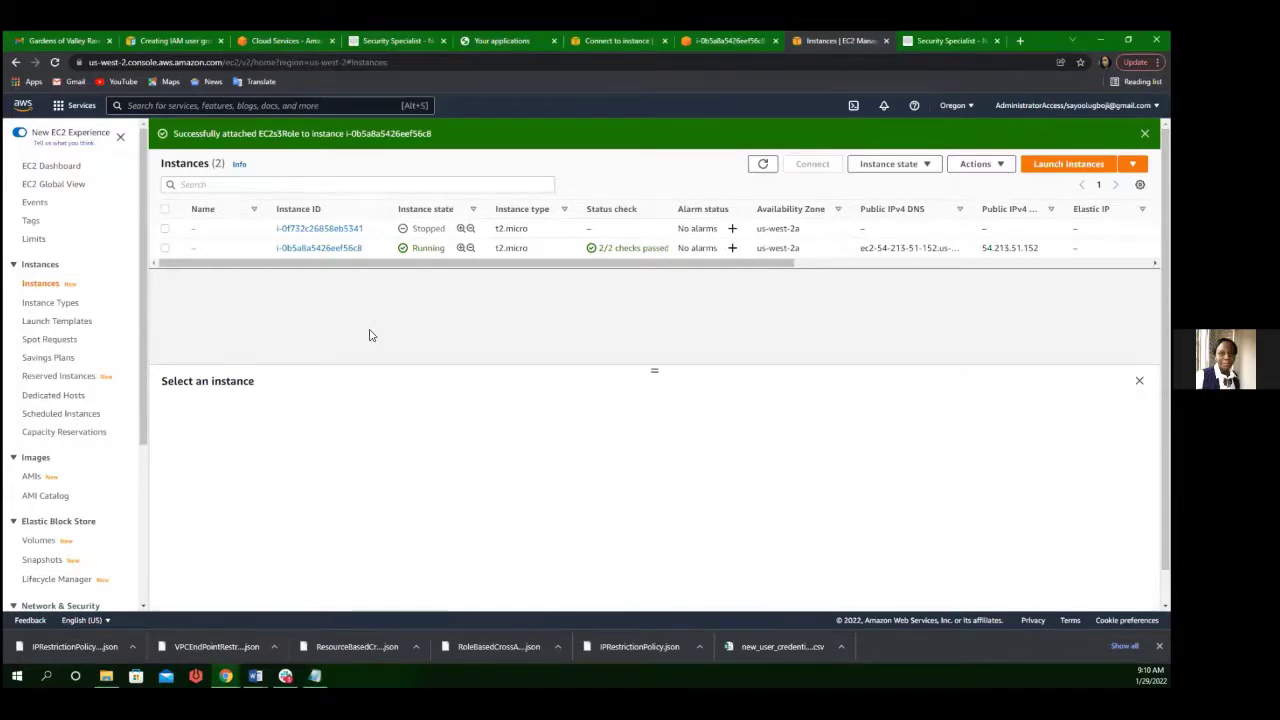
pyautogui.click(165, 248)
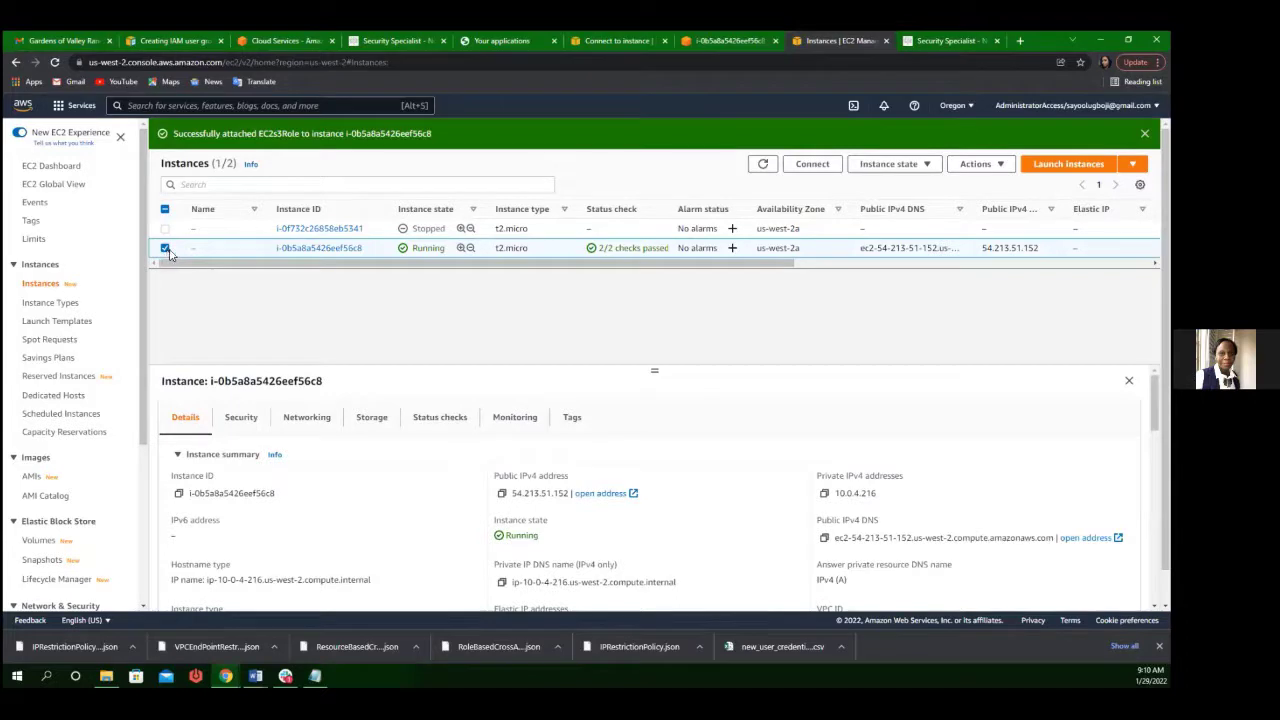
pyautogui.click(290, 418)
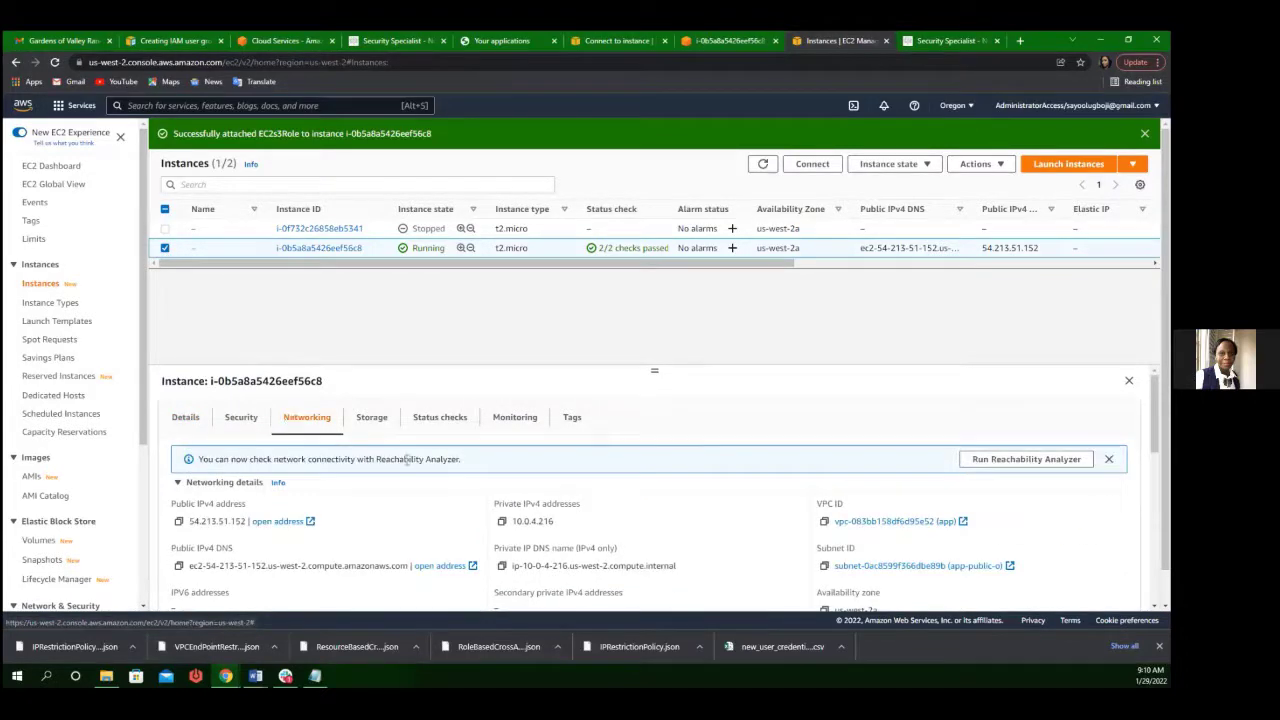
pyautogui.scroll(-2, 491, 478)
pyautogui.scroll(2, 491, 478)
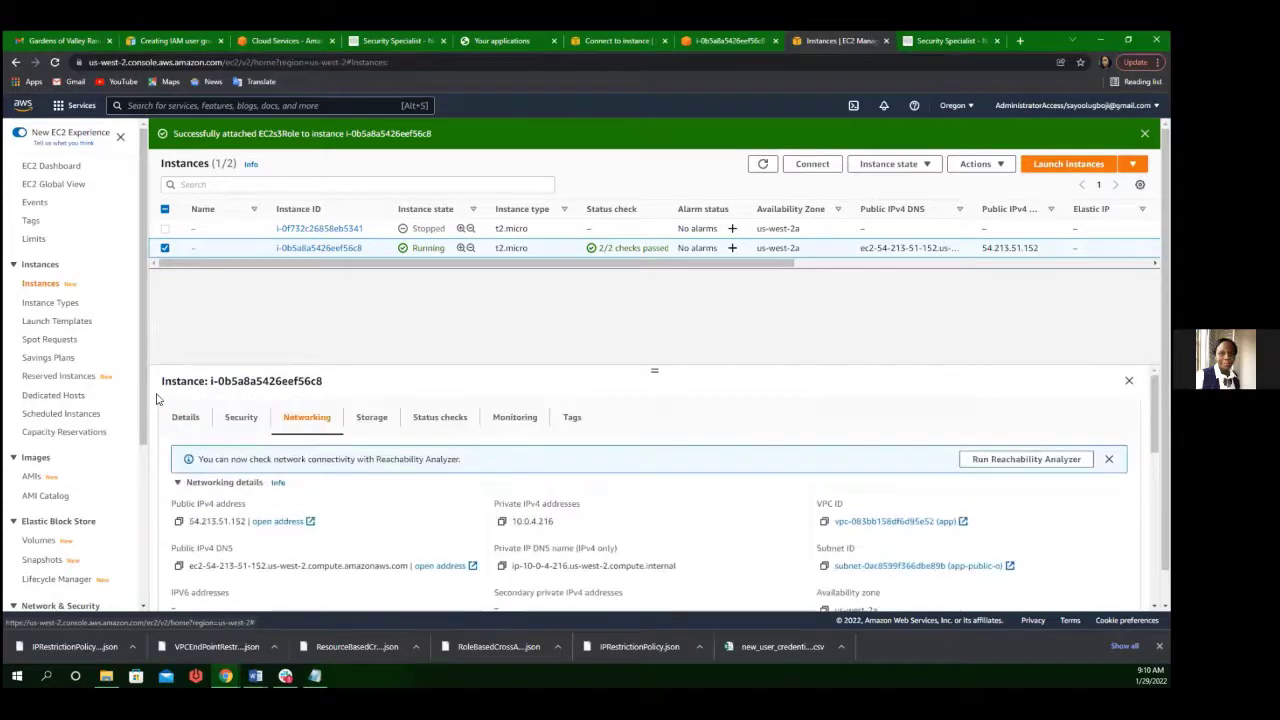
pyautogui.click(176, 419)
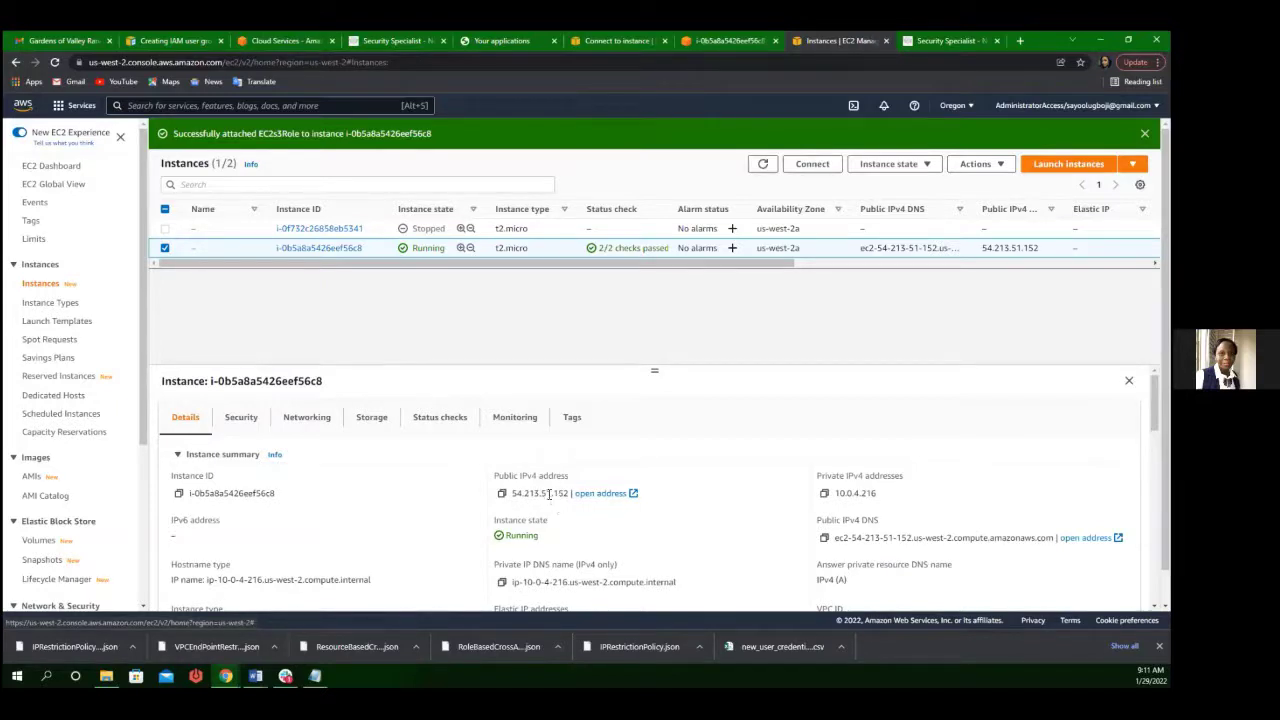
pyautogui.moveTo(568, 493); pyautogui.dragTo(510, 497)
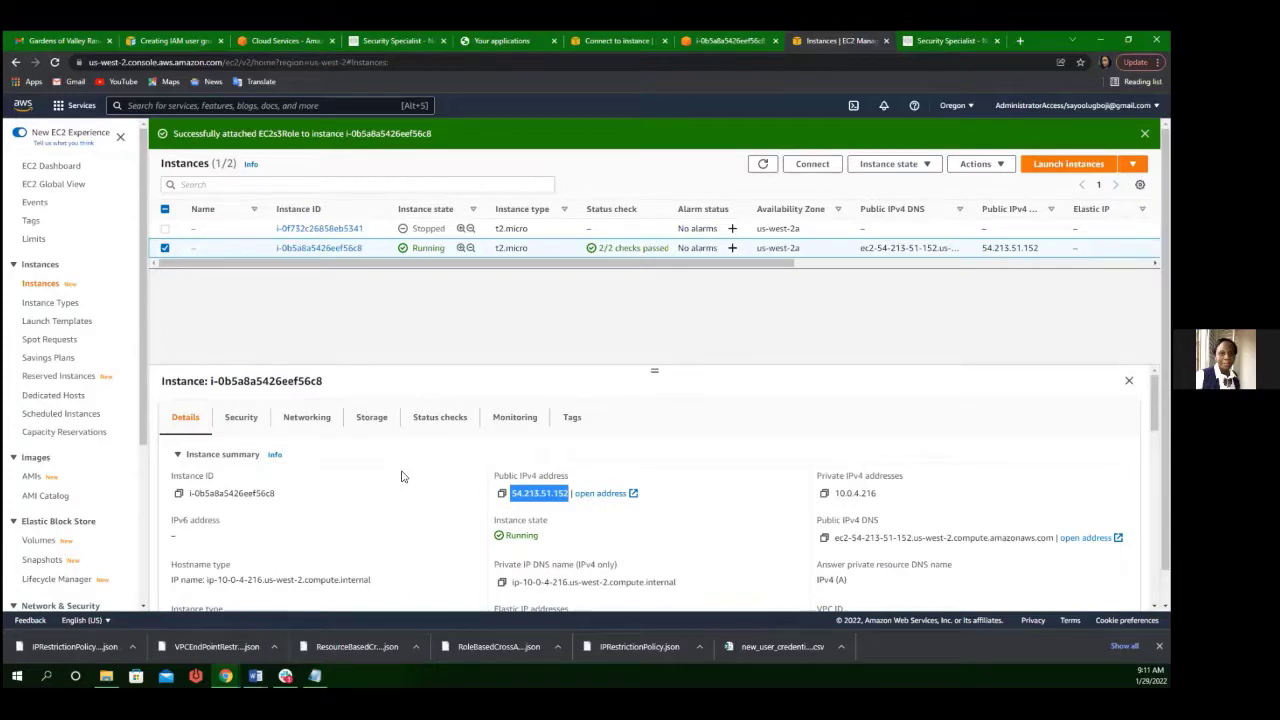
pyautogui.click(665, 446)
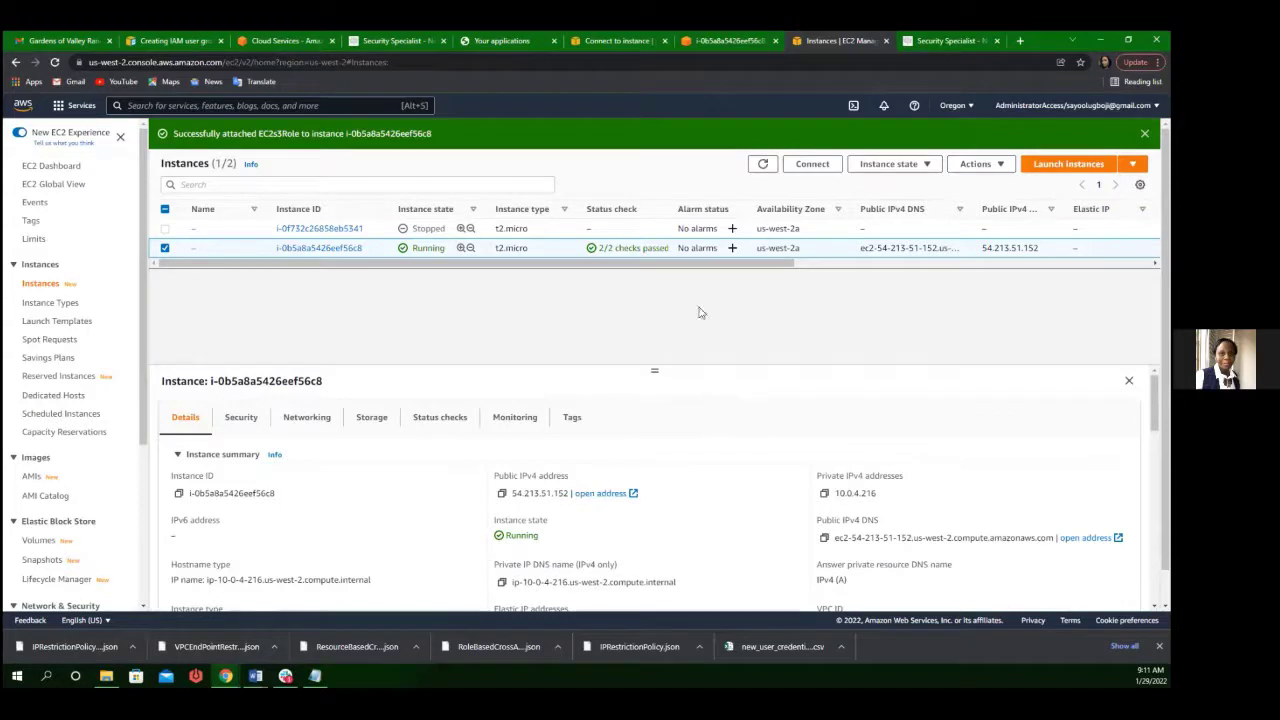
# Step: Review the IPRestrictionPolicy file in Notepad again and return to the EC2 instances list
pyautogui.click(764, 645)
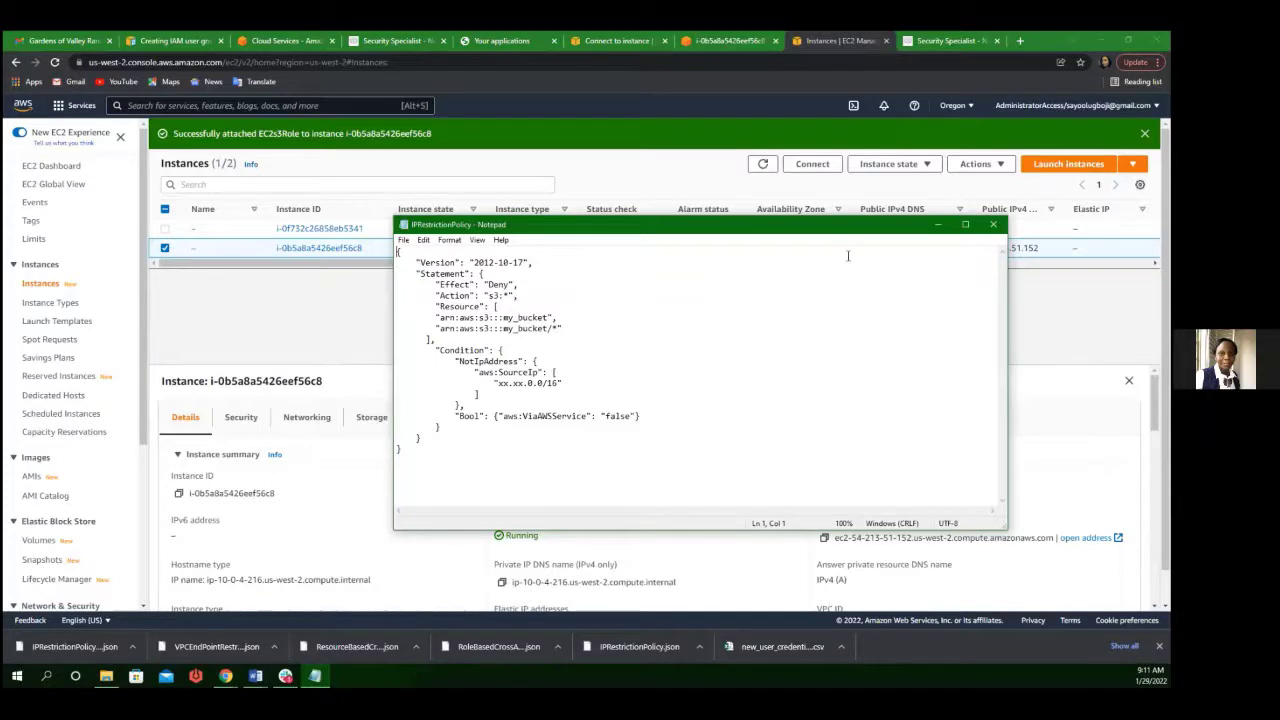
pyautogui.click(937, 224)
pyautogui.click(963, 164)
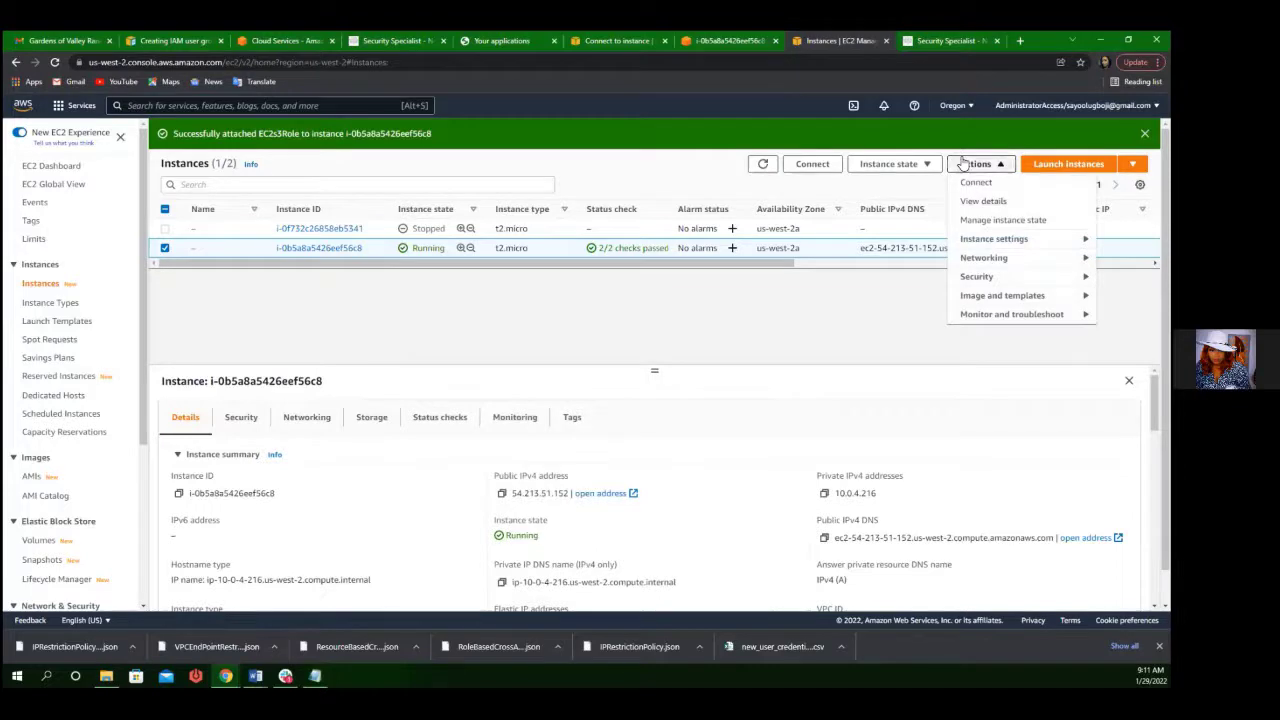
pyautogui.click(963, 164)
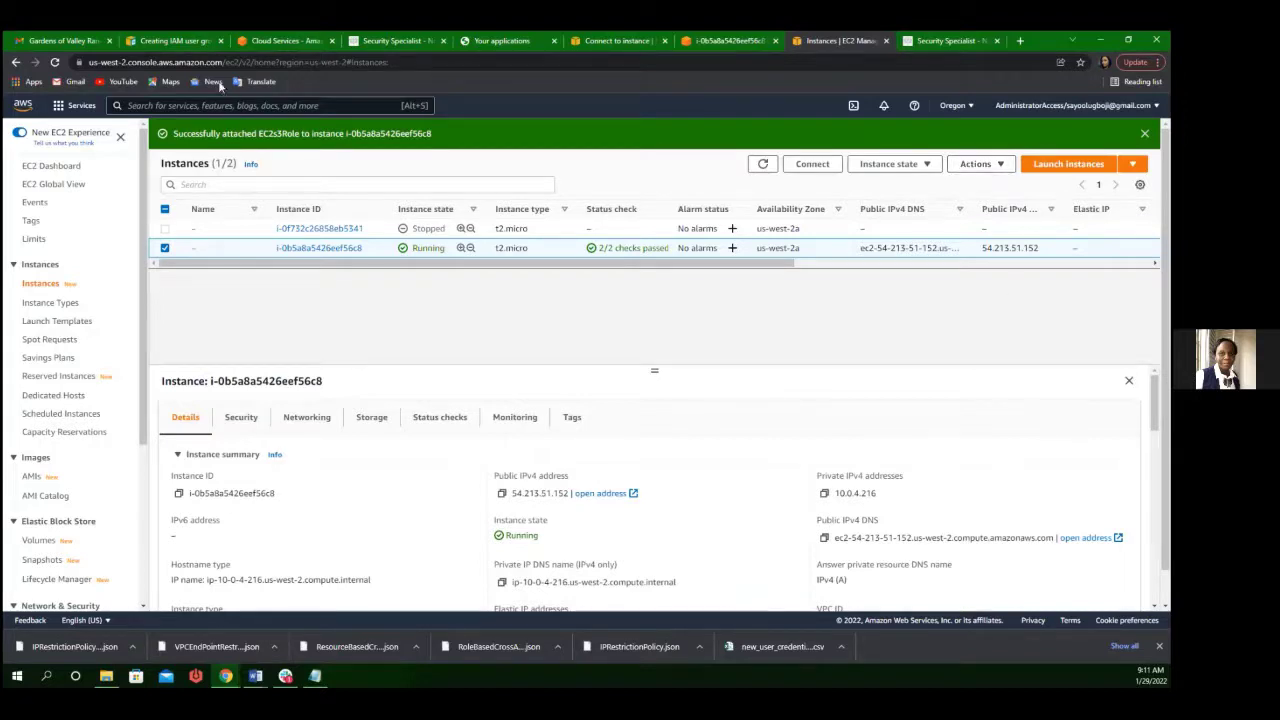
# Step: Search Google for "my ip address" and return to the IAM Policie Exercises page
pyautogui.click(70, 40)
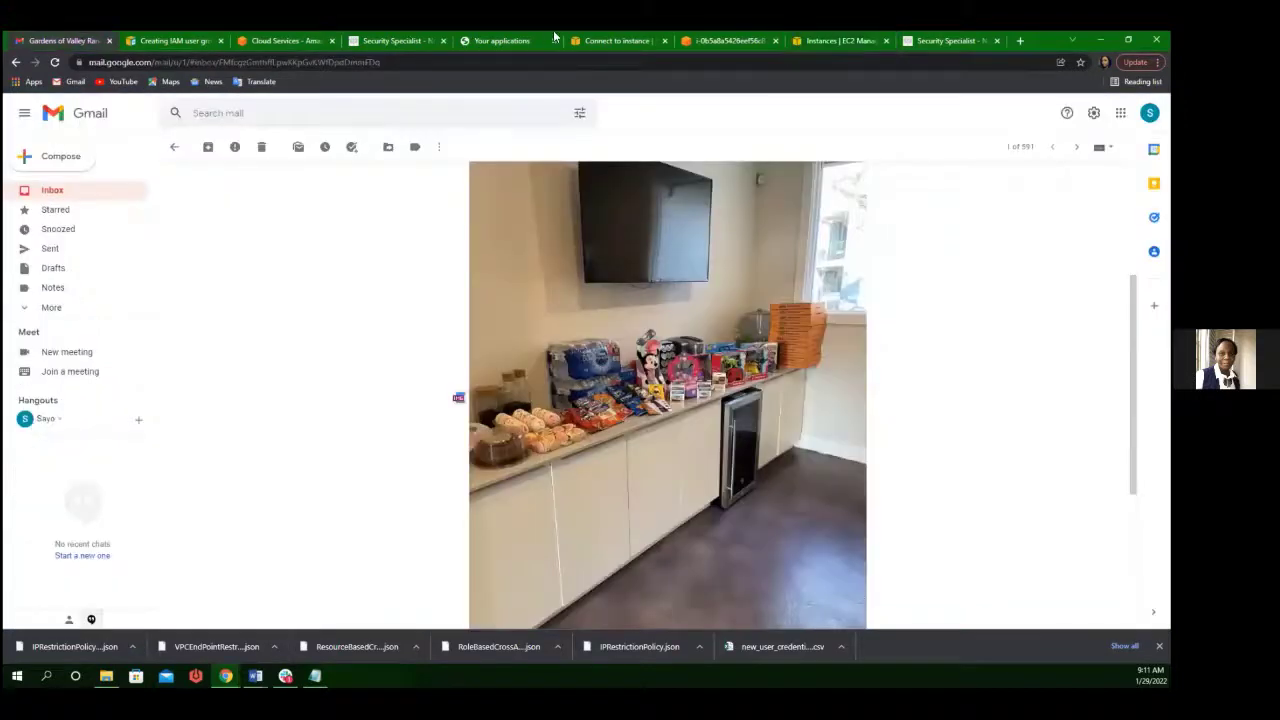
pyautogui.click(285, 40)
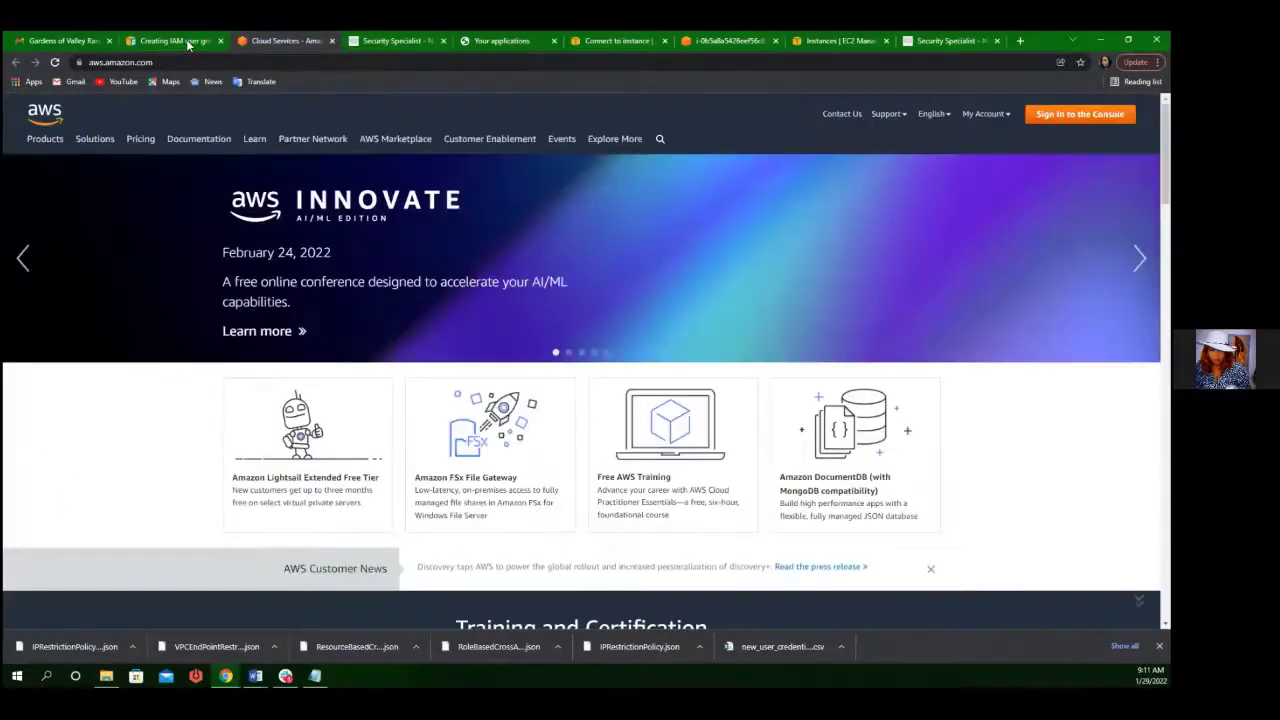
pyautogui.click(205, 60)
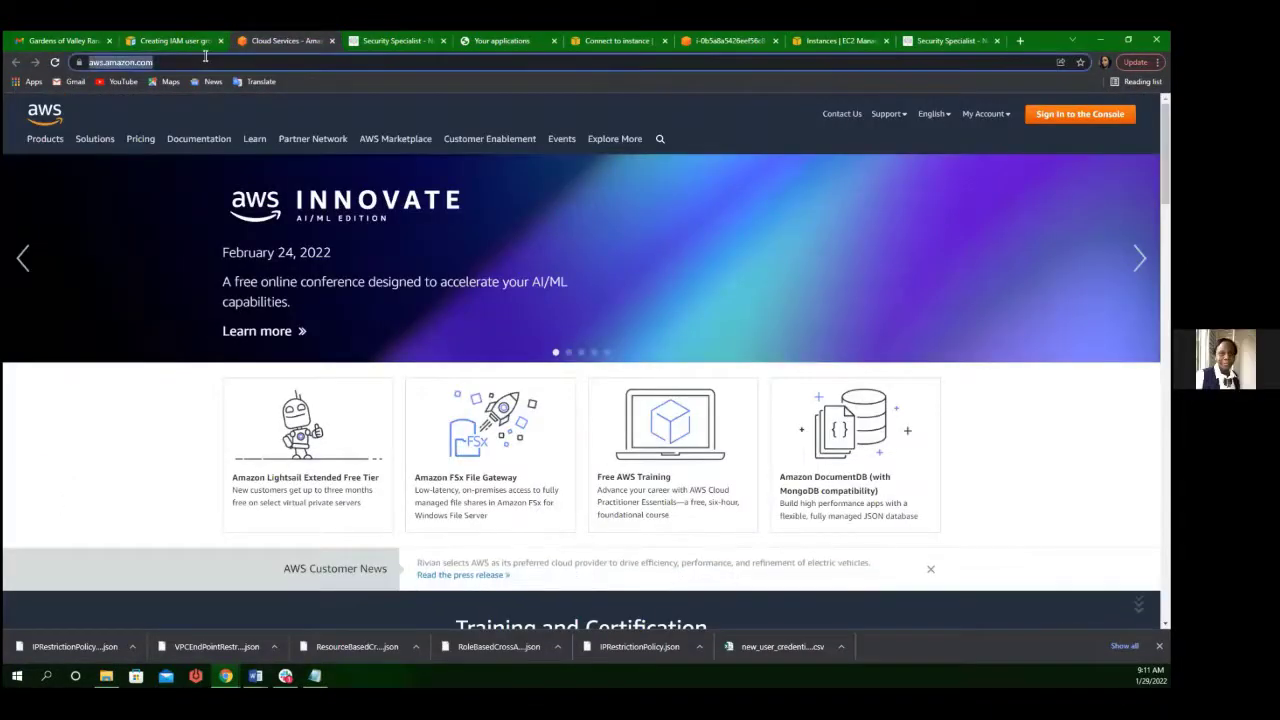
pyautogui.write('my ip ad')
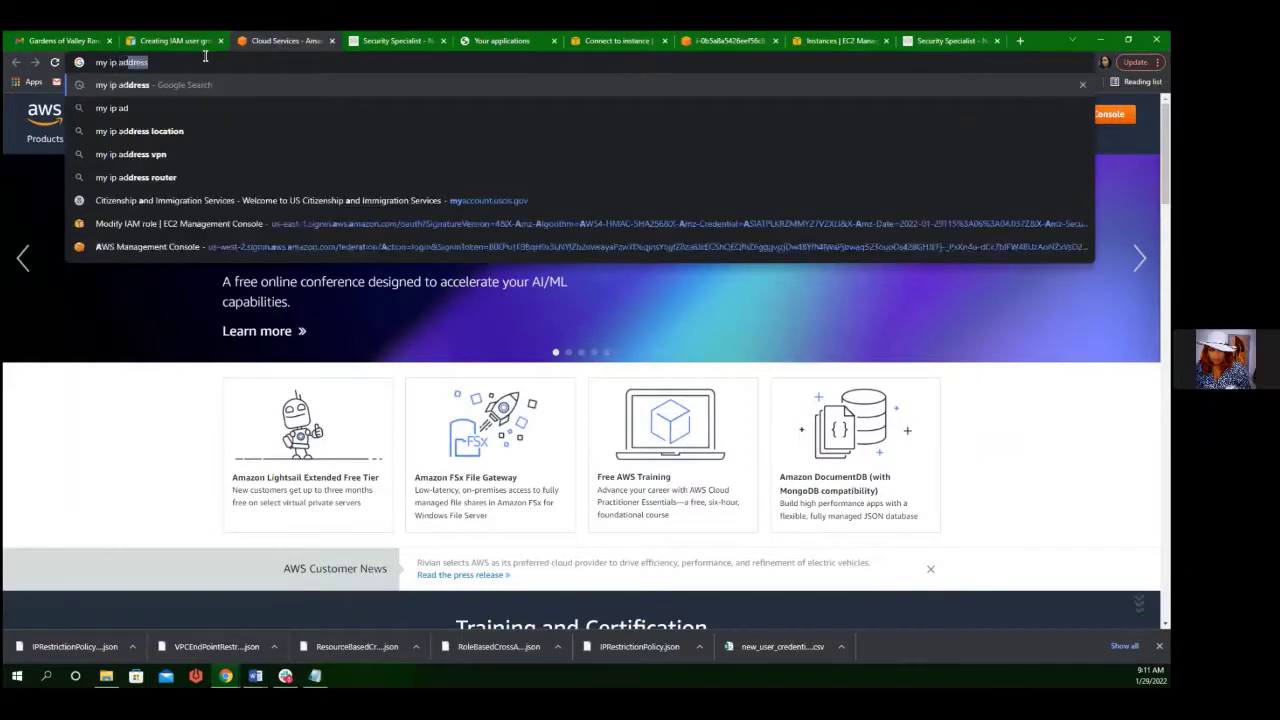
pyautogui.write('dress')
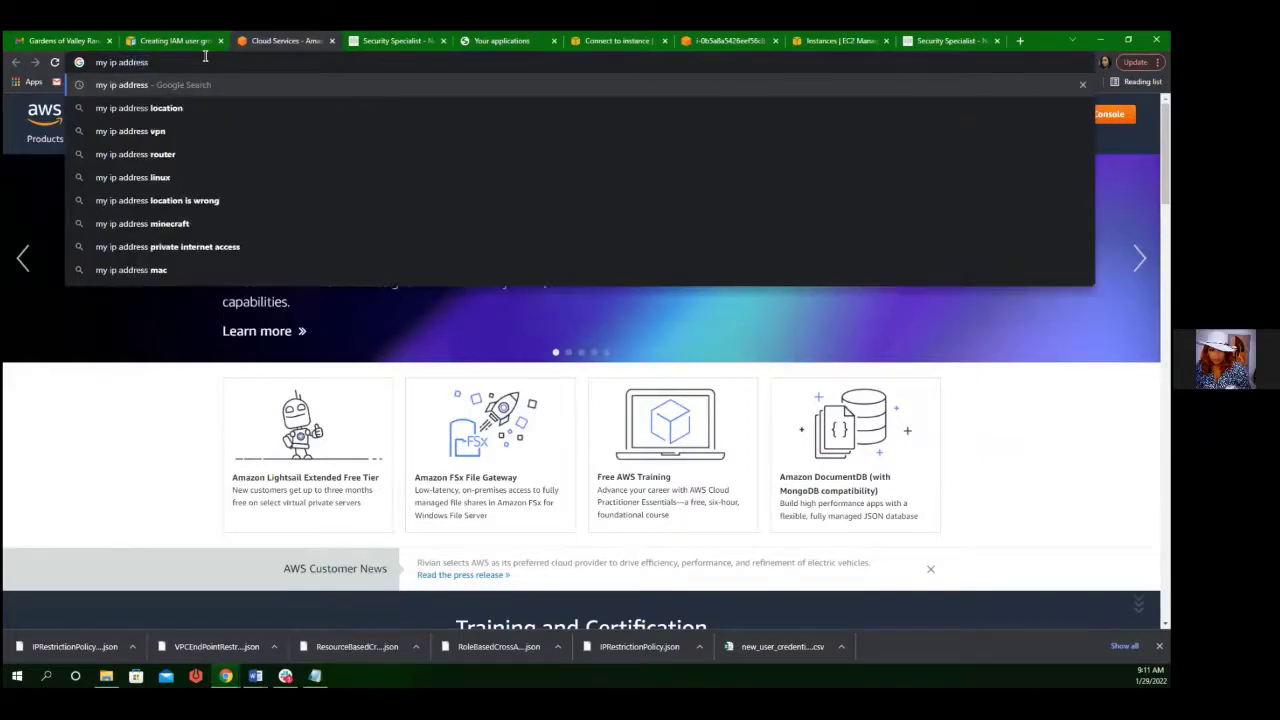
pyautogui.press('Return')
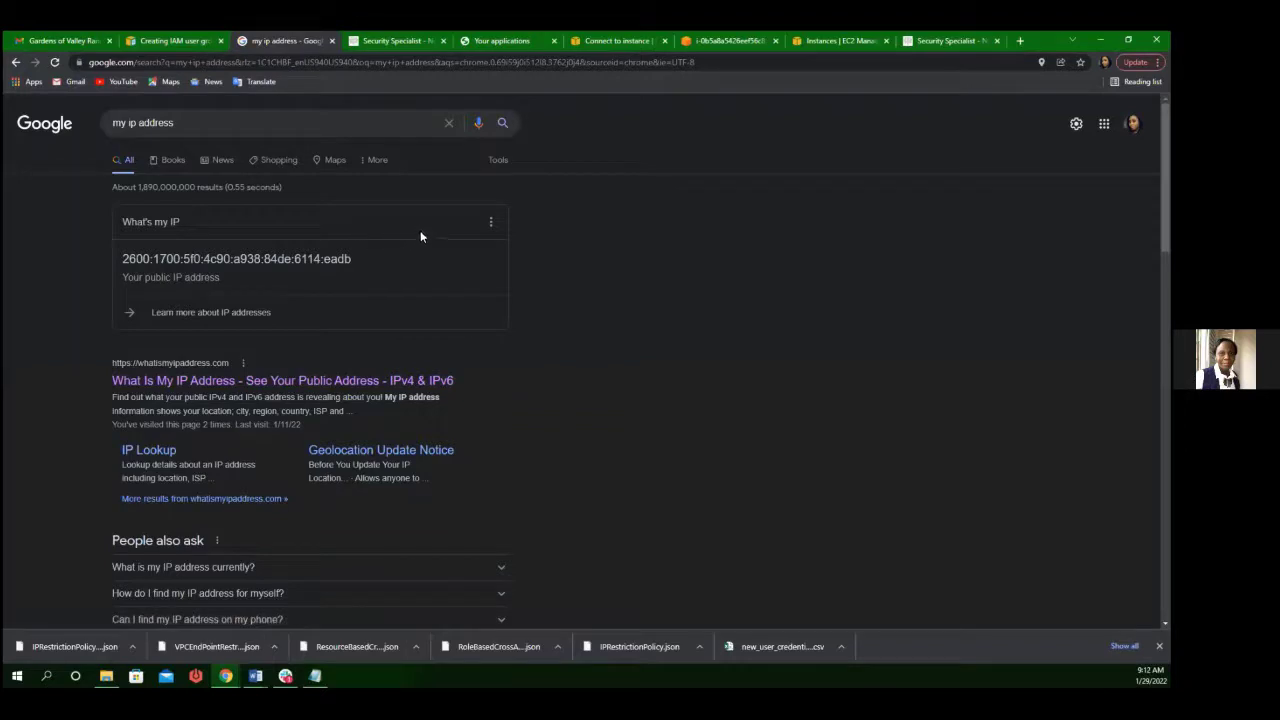
pyautogui.click(75, 42)
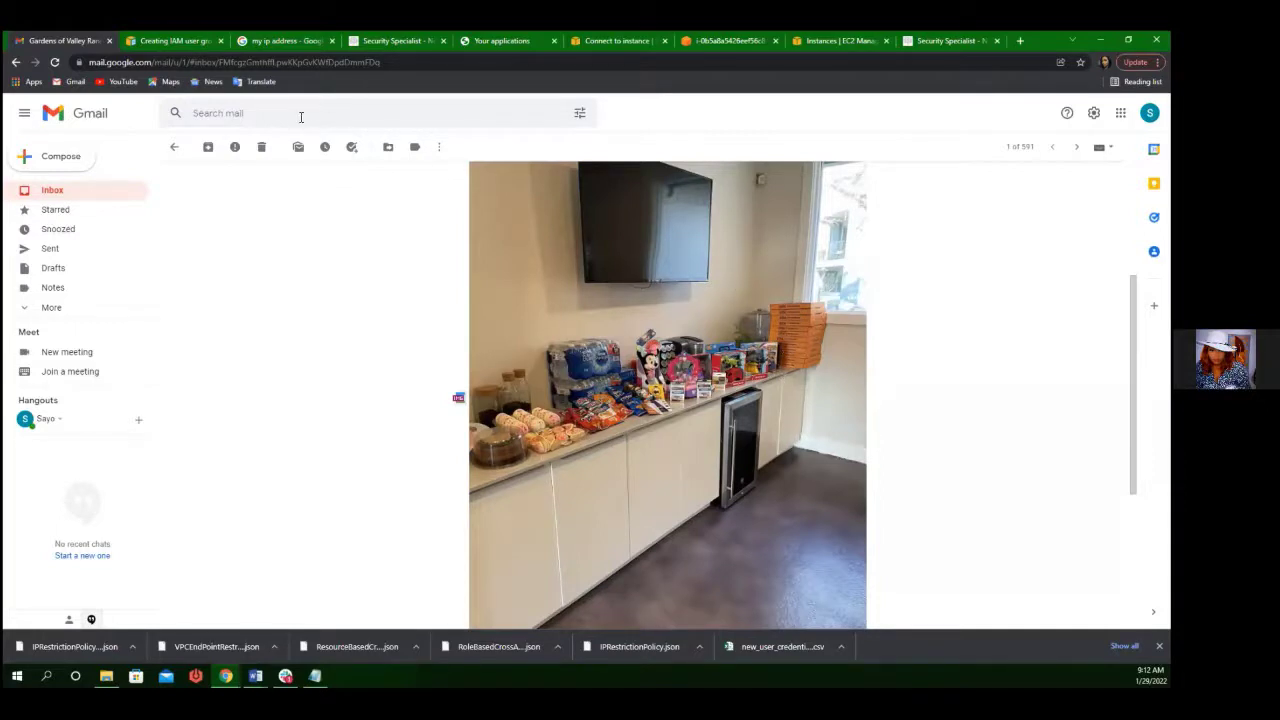
pyautogui.click(940, 41)
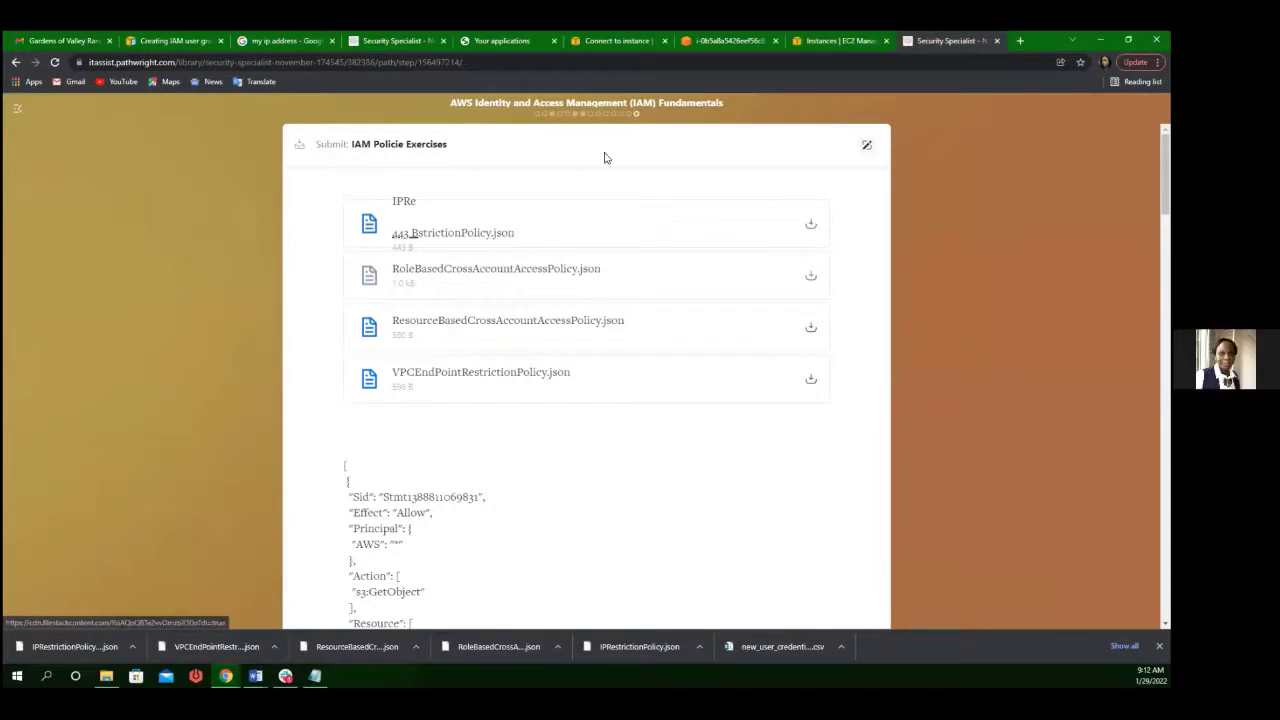
# Step: Open the What Is My IP Address site from the Google search results and copy the public IPv4 address
pyautogui.click(268, 41)
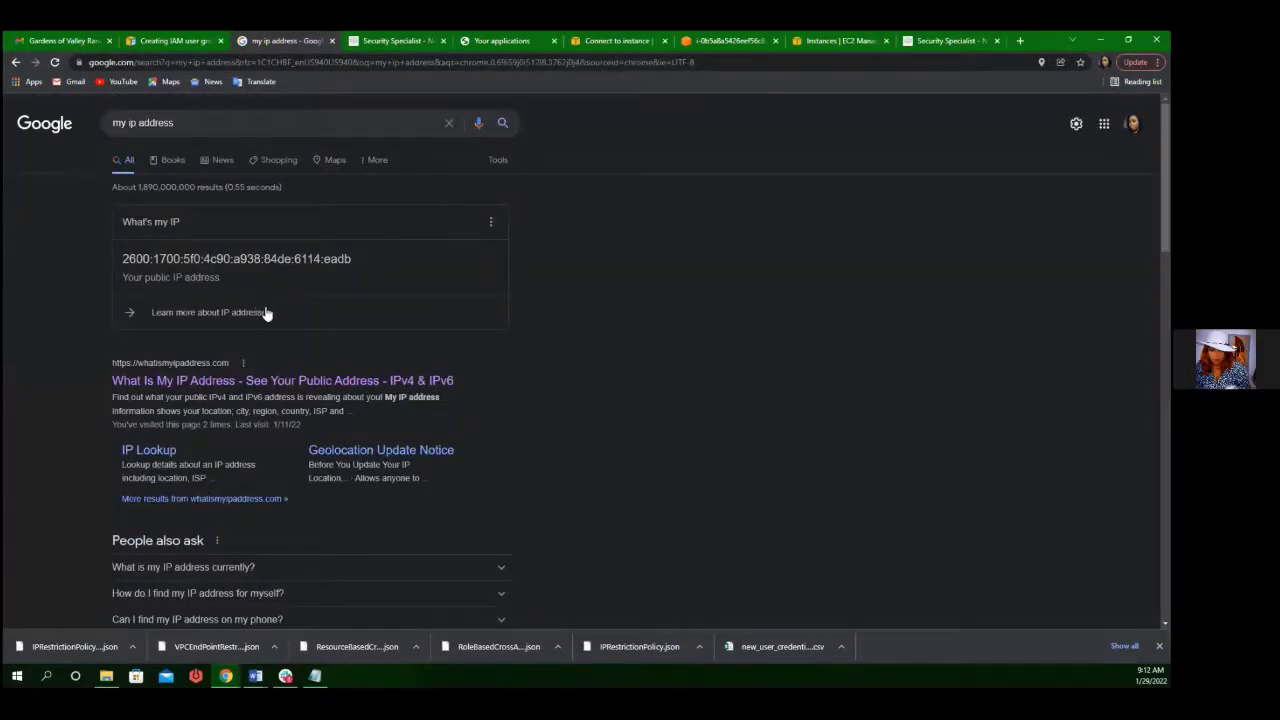
pyautogui.click(296, 381)
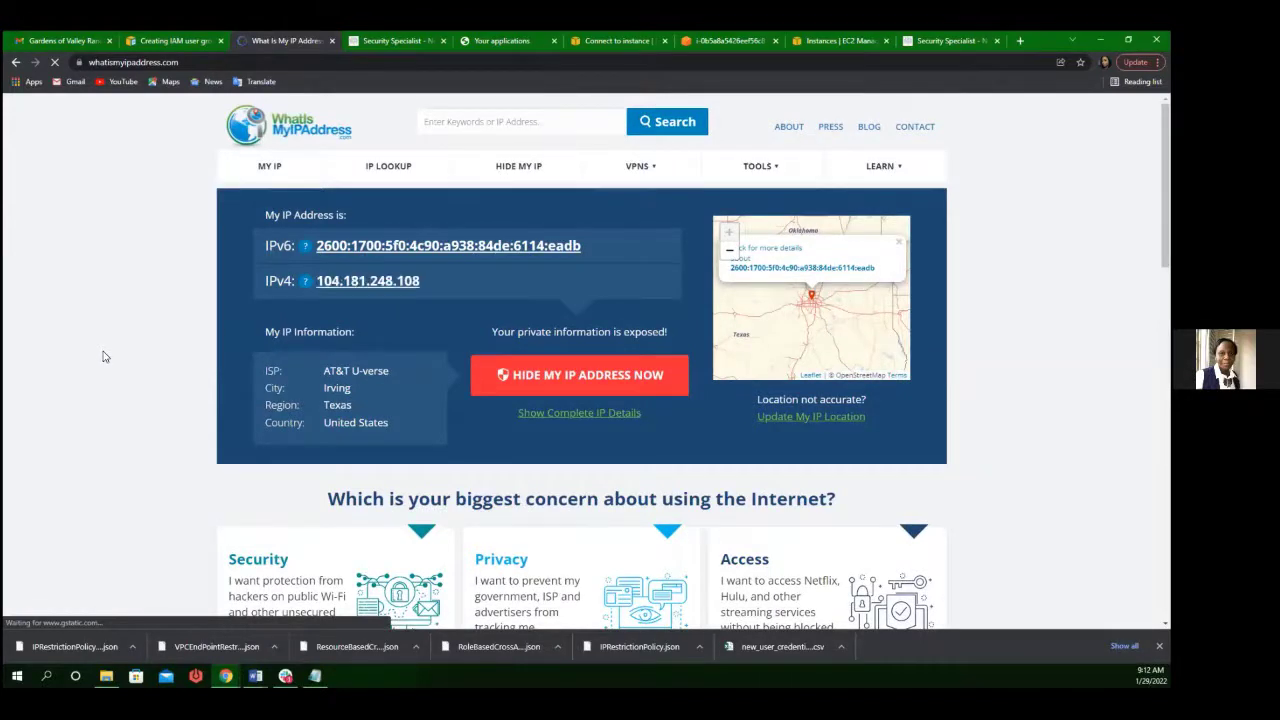
pyautogui.rightClick(352, 281)
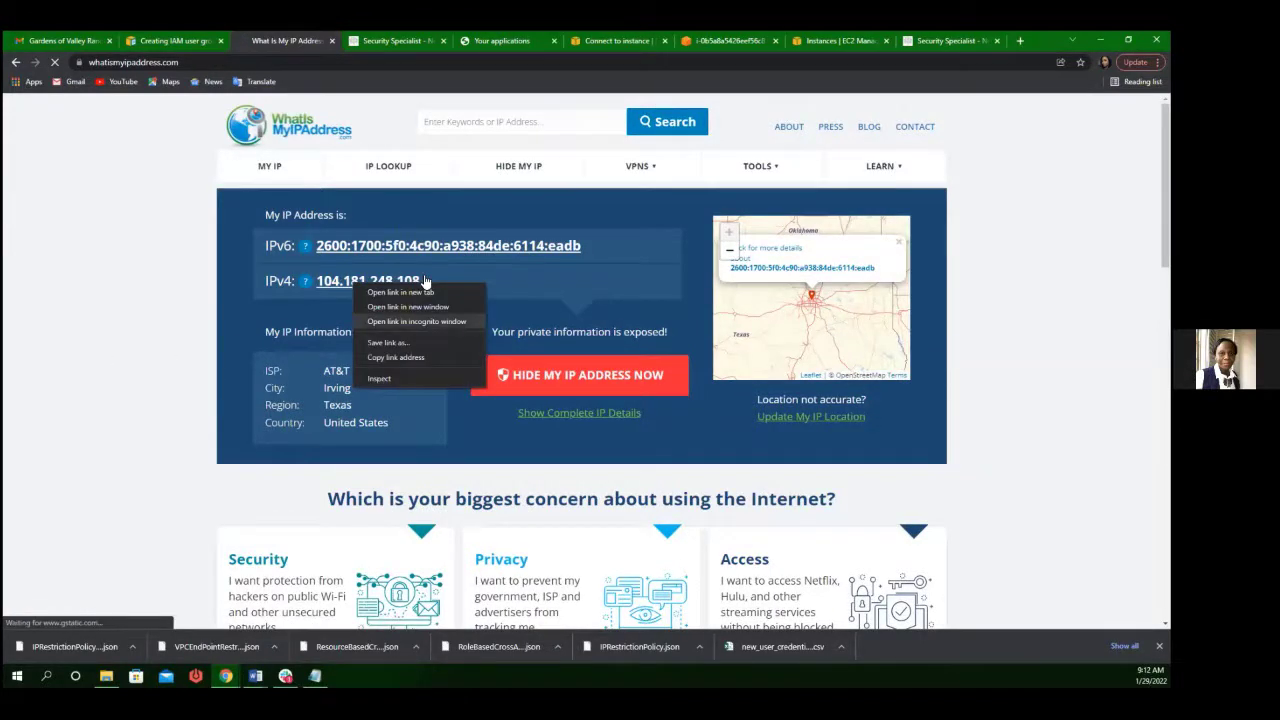
pyautogui.click(425, 282)
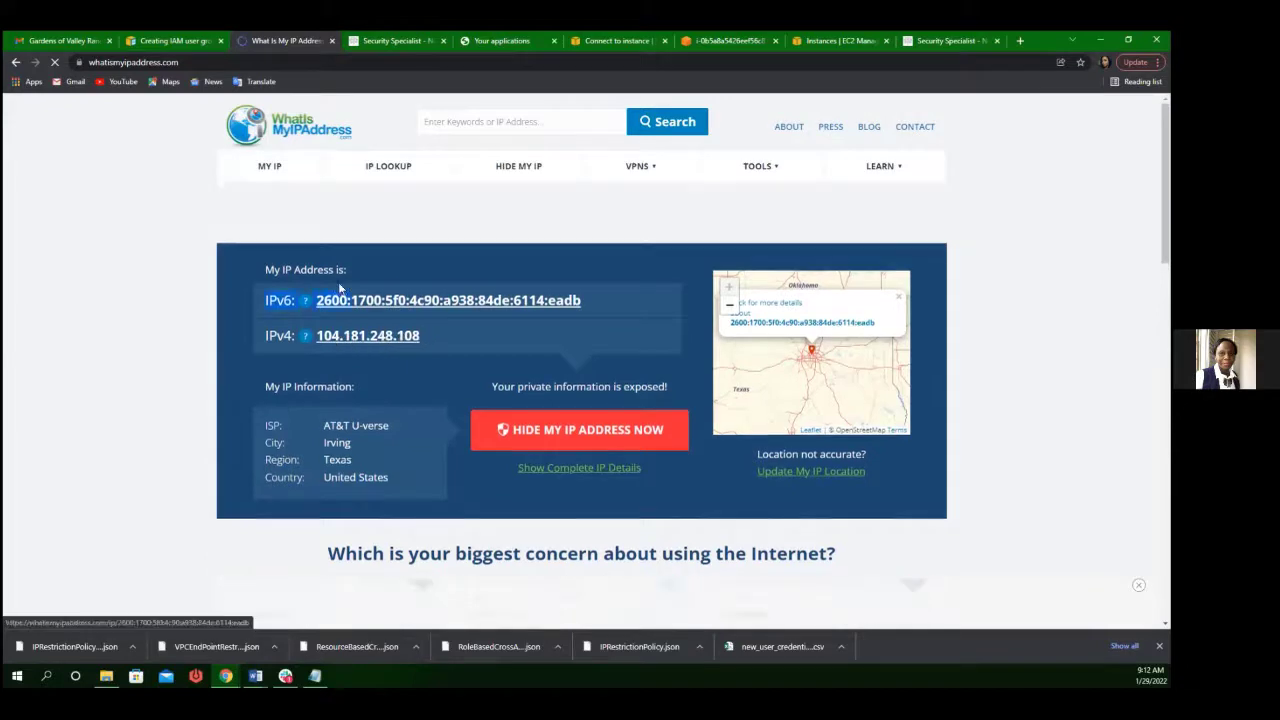
pyautogui.moveTo(337, 289); pyautogui.dragTo(325, 283)
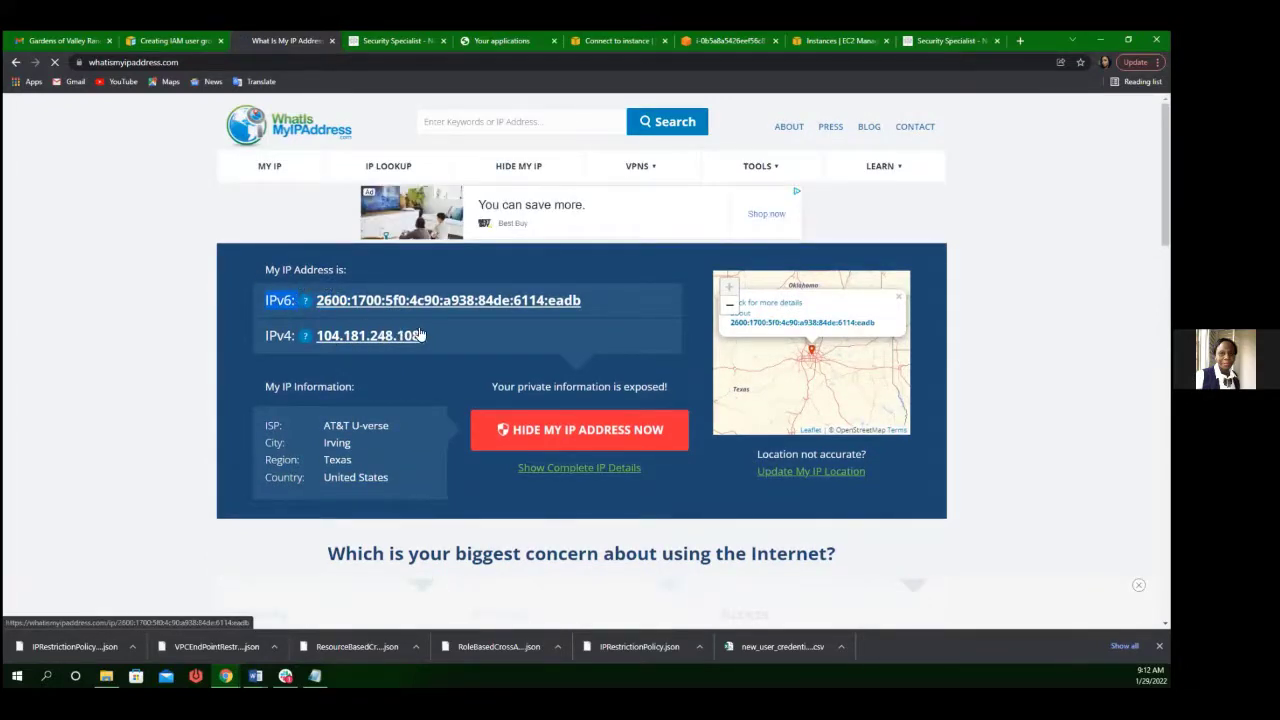
pyautogui.moveTo(421, 338); pyautogui.dragTo(177, 320)
pyautogui.hotkey('ctrl', 'c')
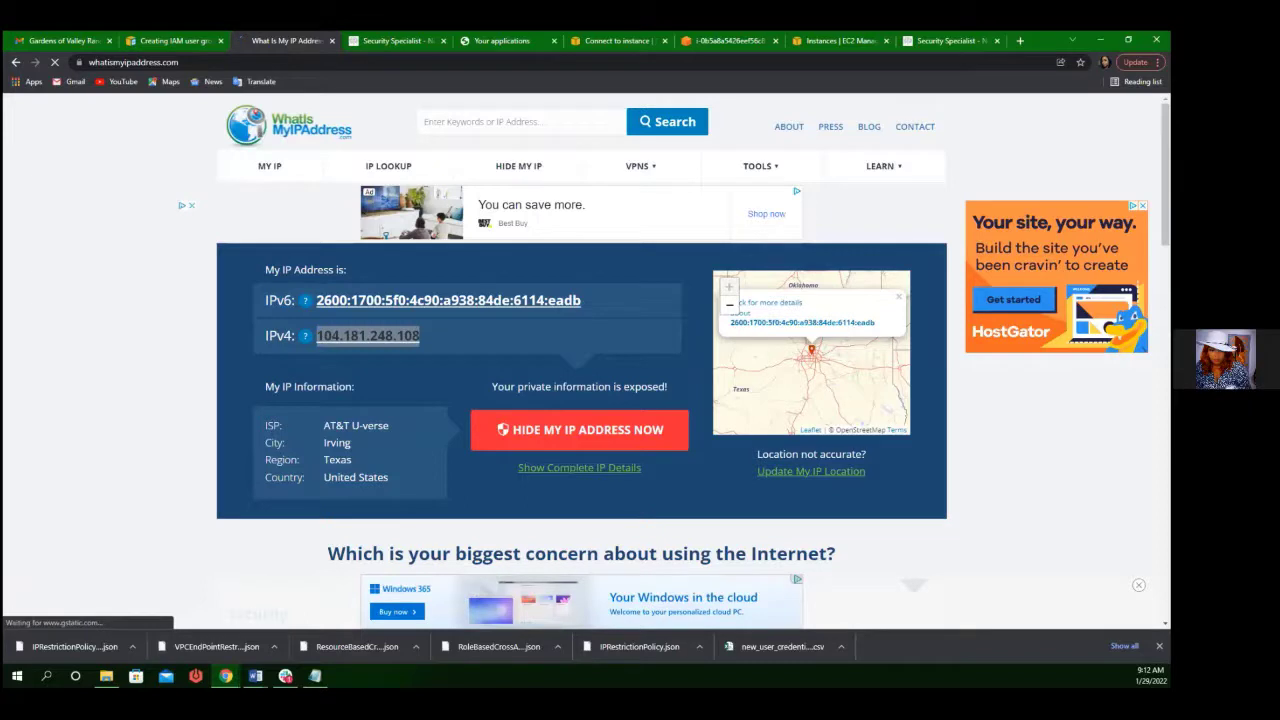
# Step: Replace the aws:SourceIp placeholder in the IPRestrictionPolicy Notepad file with the copied IPv4 address followed by /32
pyautogui.click(315, 676)
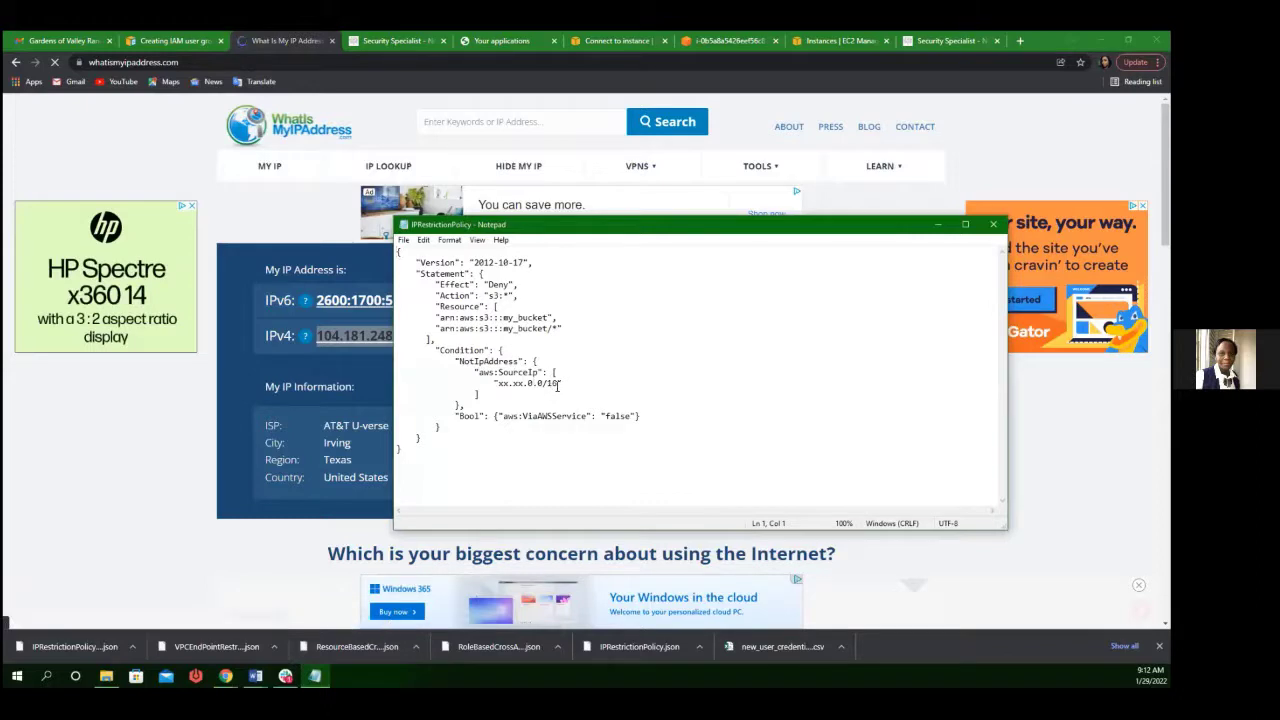
pyautogui.moveTo(557, 383)
pyautogui.mouseDown()
pyautogui.moveTo(545, 390)
pyautogui.moveTo(558, 383)
pyautogui.mouseUp()
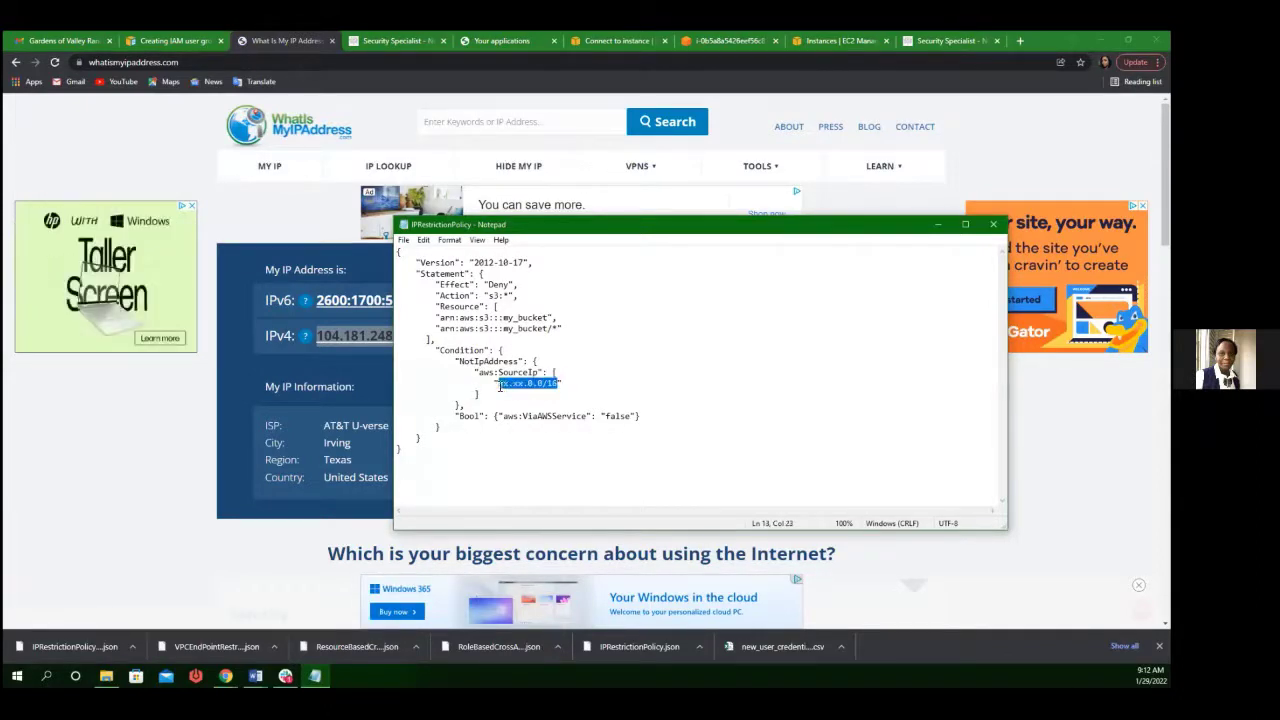
pyautogui.press('BackSpace')
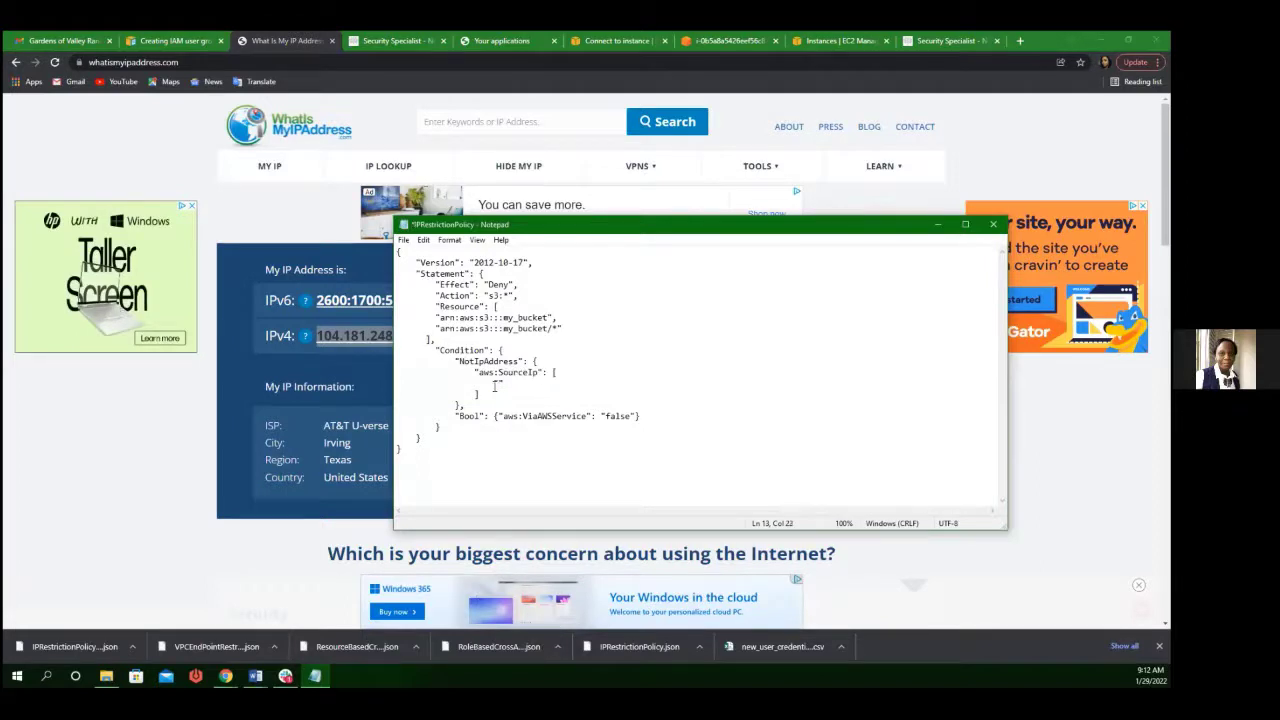
pyautogui.hotkey('ctrl', 'v')
pyautogui.write('/32')
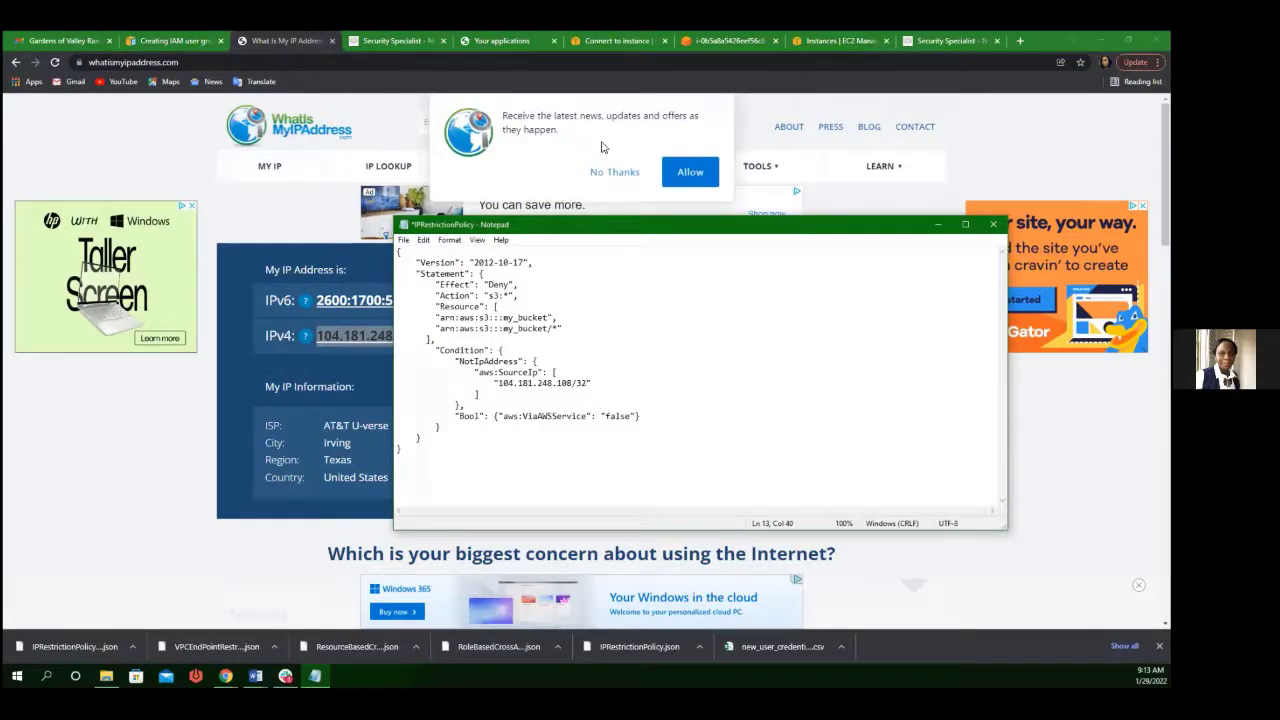
pyautogui.click(608, 172)
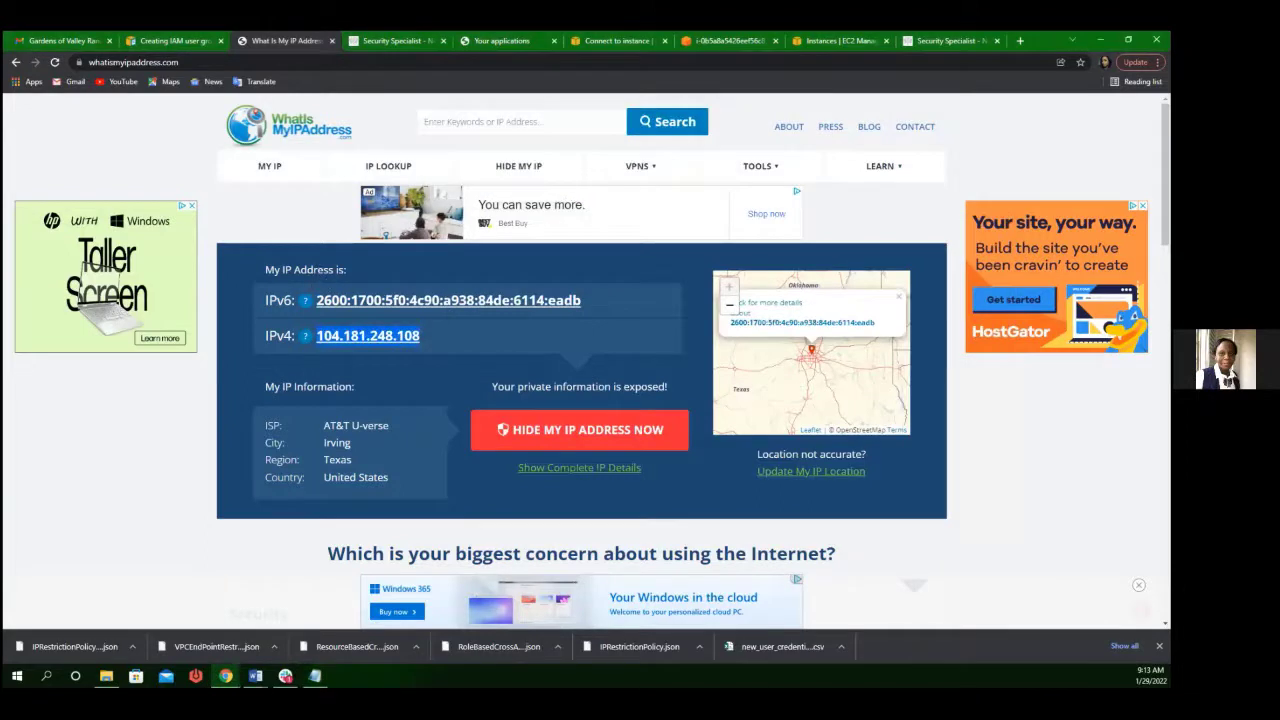
pyautogui.click(315, 676)
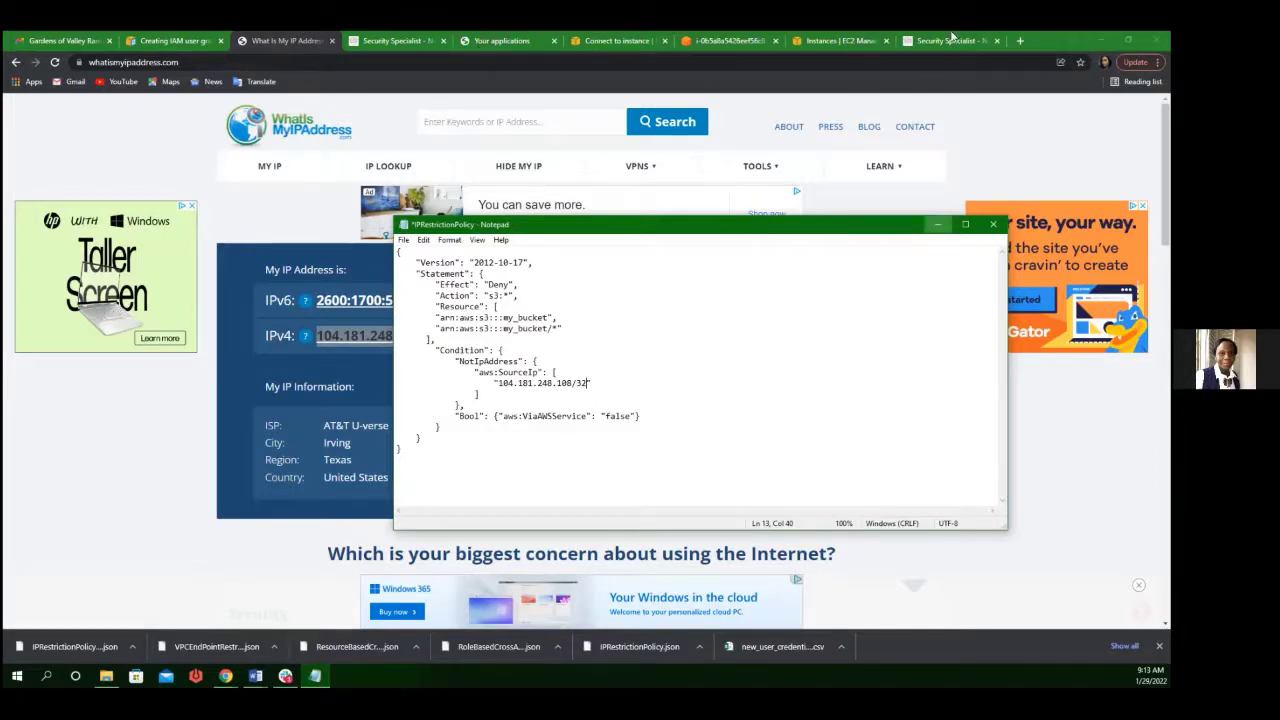
pyautogui.click(937, 225)
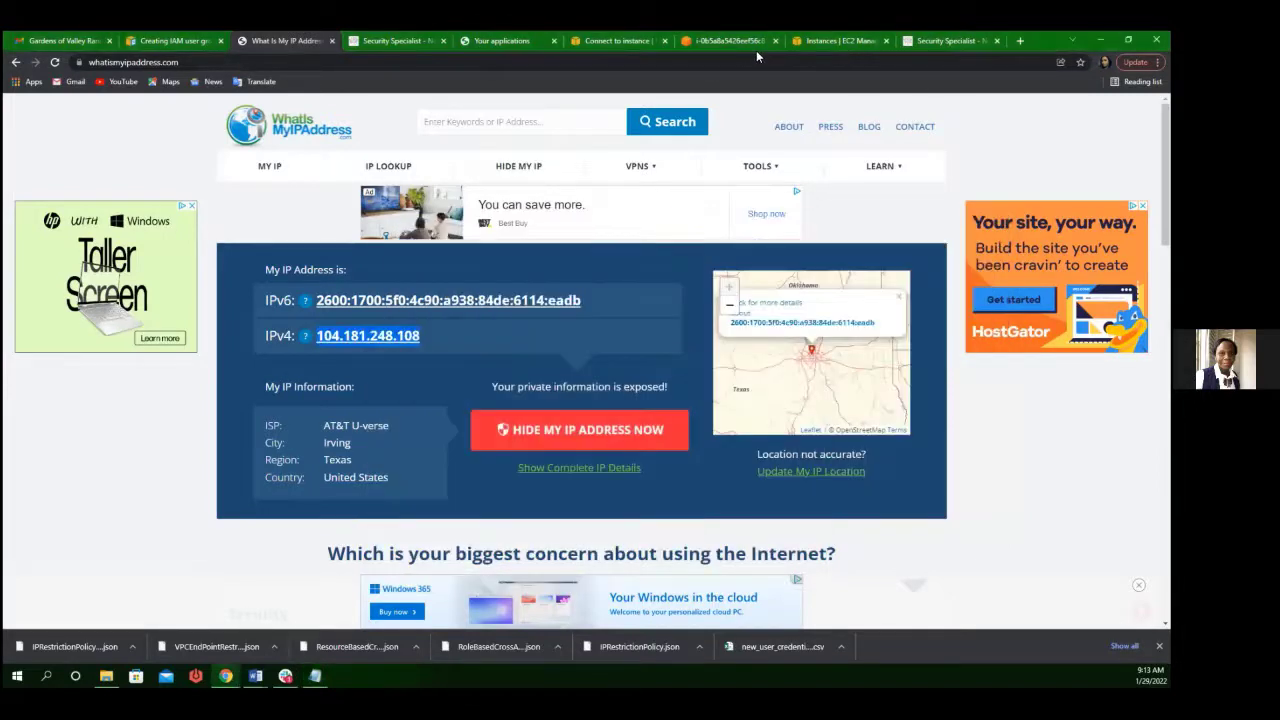
# Step: Open the S3 bucket list in the AWS console and copy the name of the ecommerce bucket
pyautogui.click(852, 41)
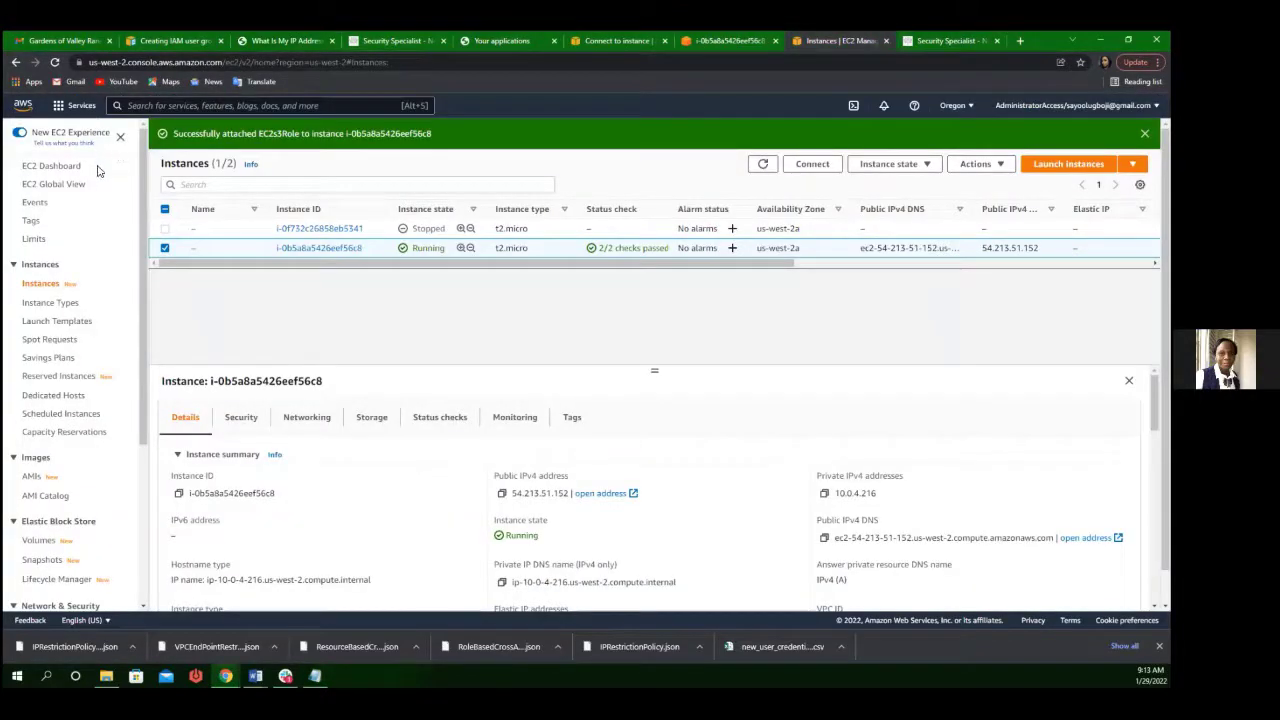
pyautogui.click(80, 108)
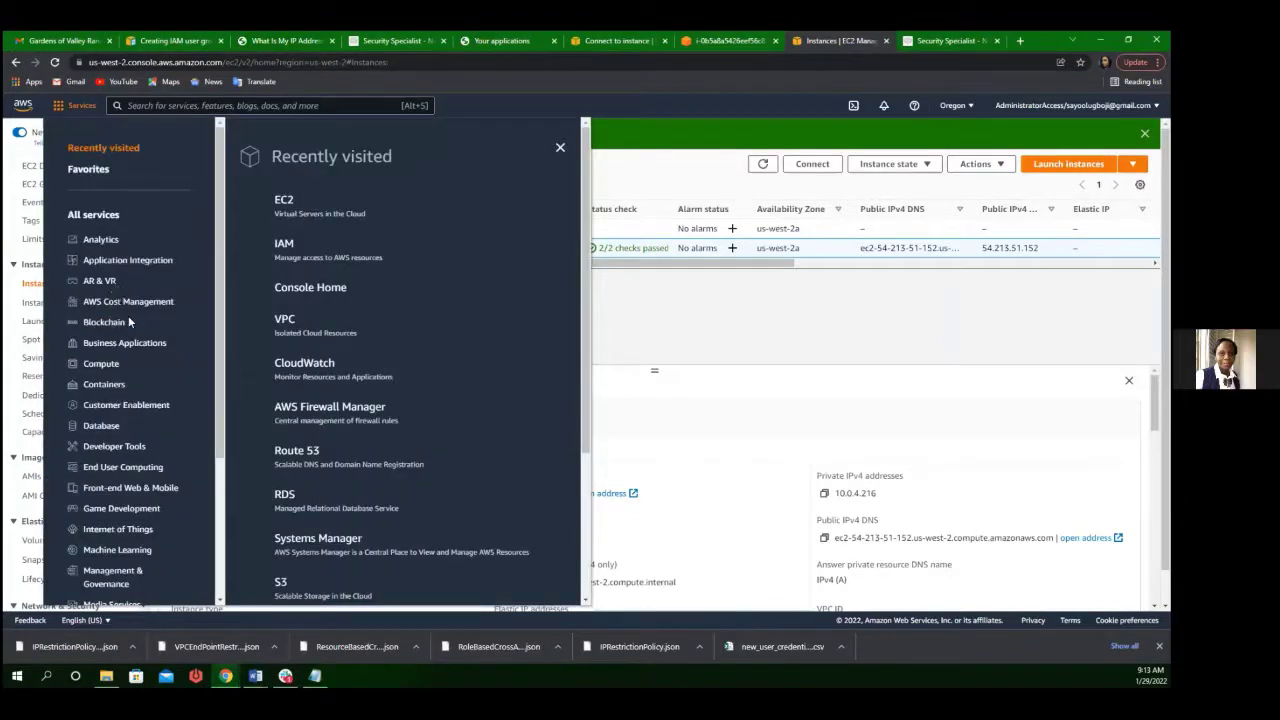
pyautogui.click(285, 582)
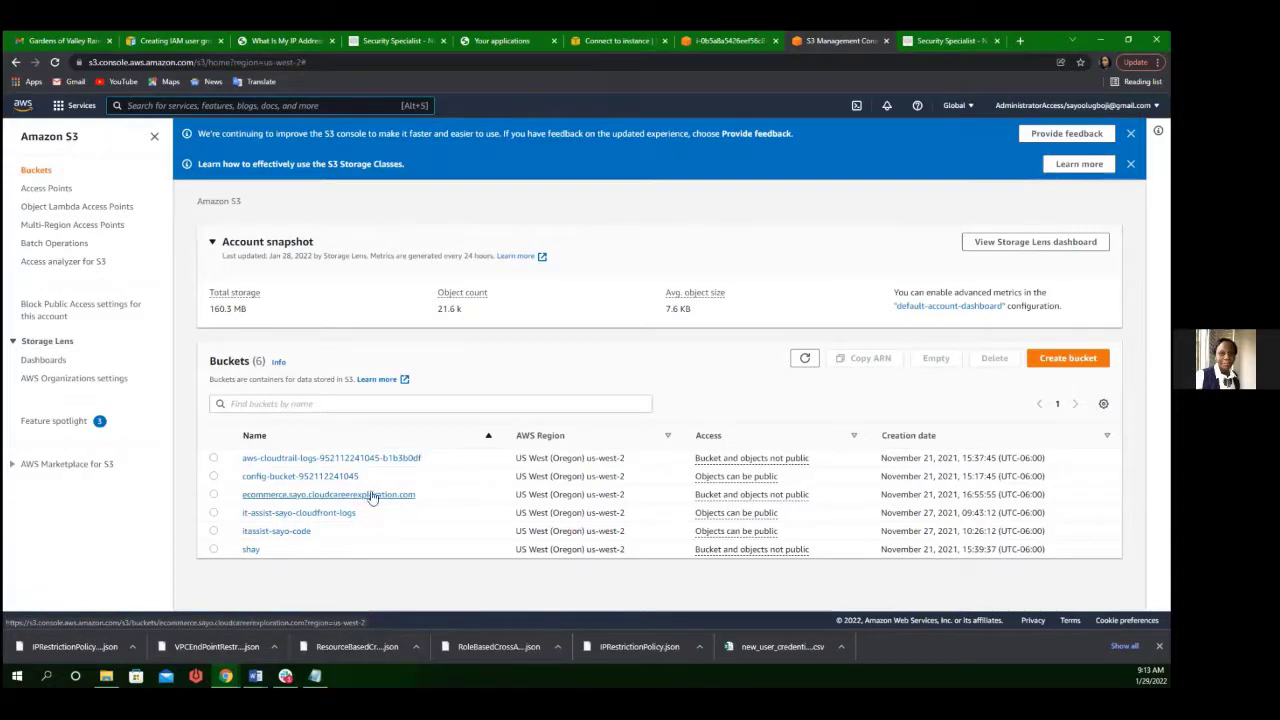
pyautogui.moveTo(419, 495); pyautogui.dragTo(238, 500)
pyautogui.hotkey('ctrl', 'c')
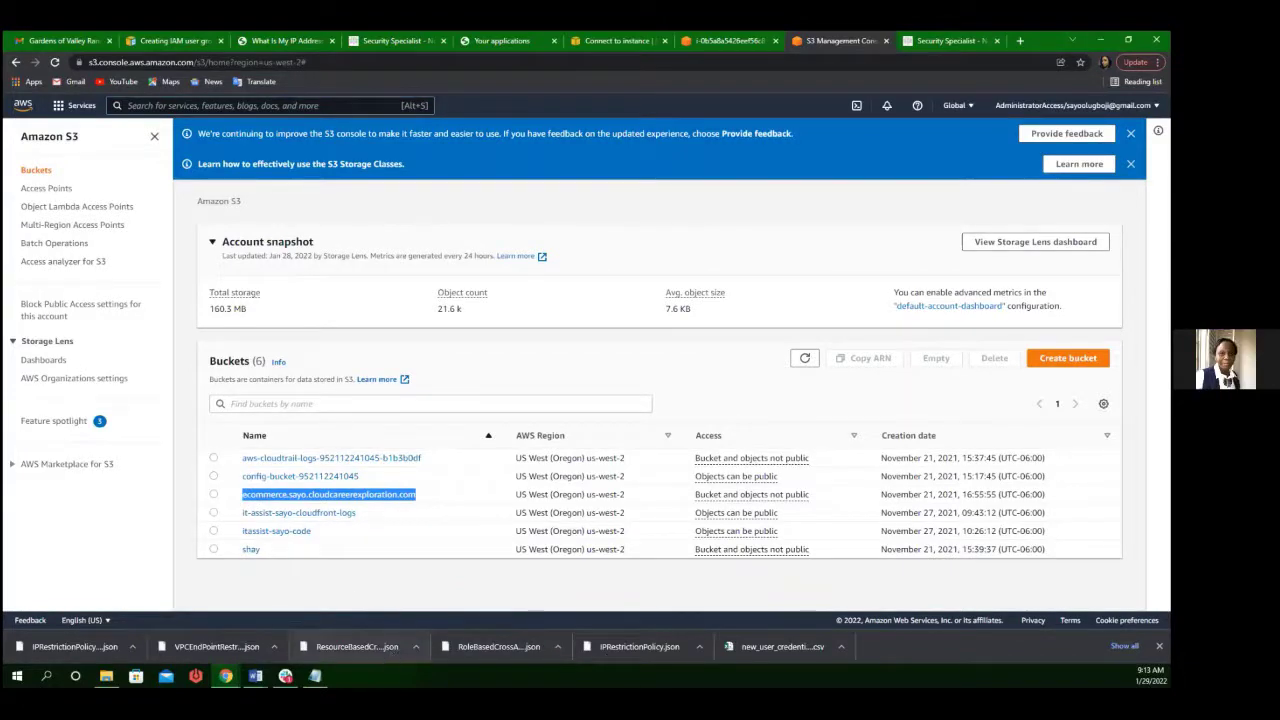
# Step: Replace both my_bucket placeholders in the Resource ARNs of the IPRestrictionPolicy Notepad file with the copied bucket name, keeping the /* suffix
pyautogui.click(315, 676)
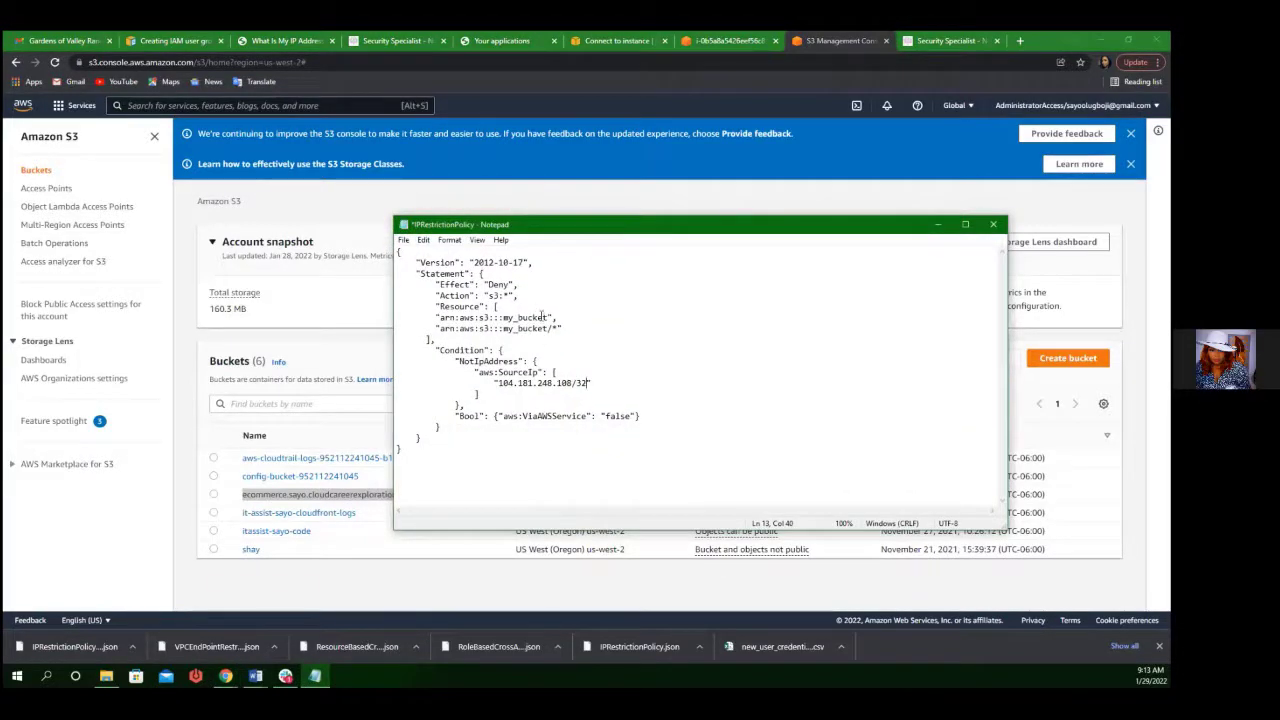
pyautogui.moveTo(544, 317); pyautogui.dragTo(504, 318)
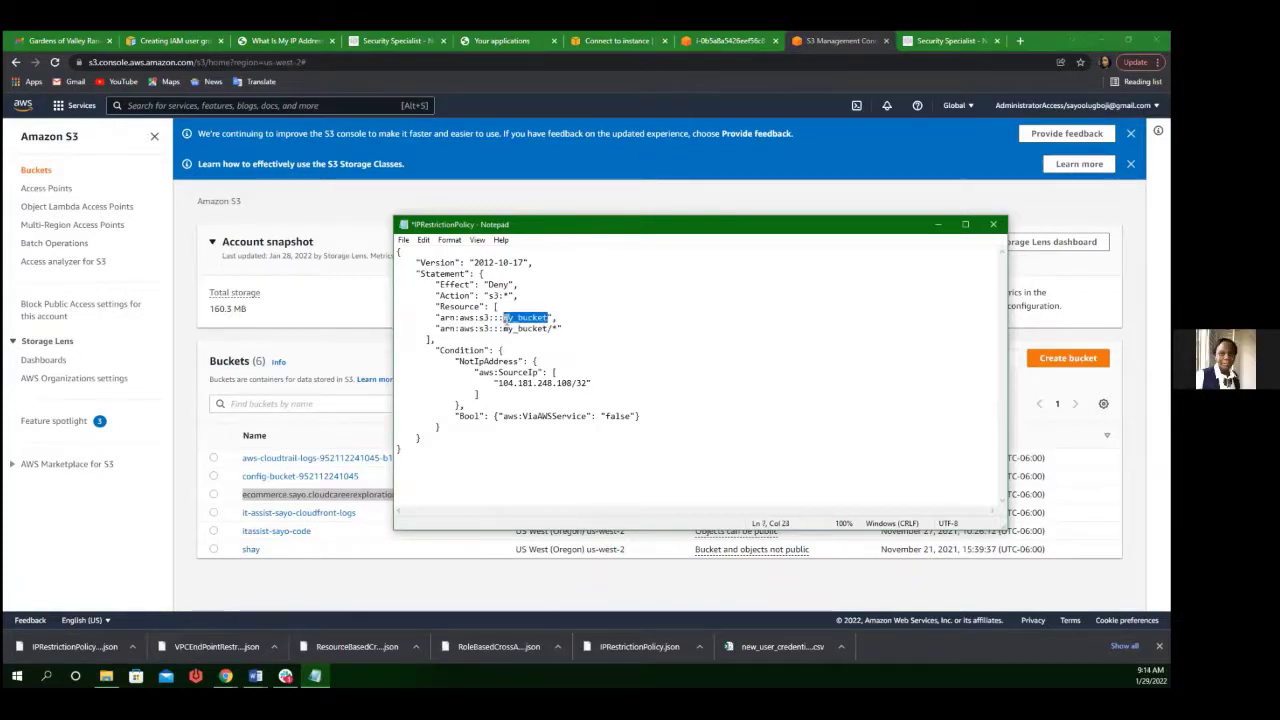
pyautogui.press('BackSpace')
pyautogui.hotkey('ctrl', 'v')
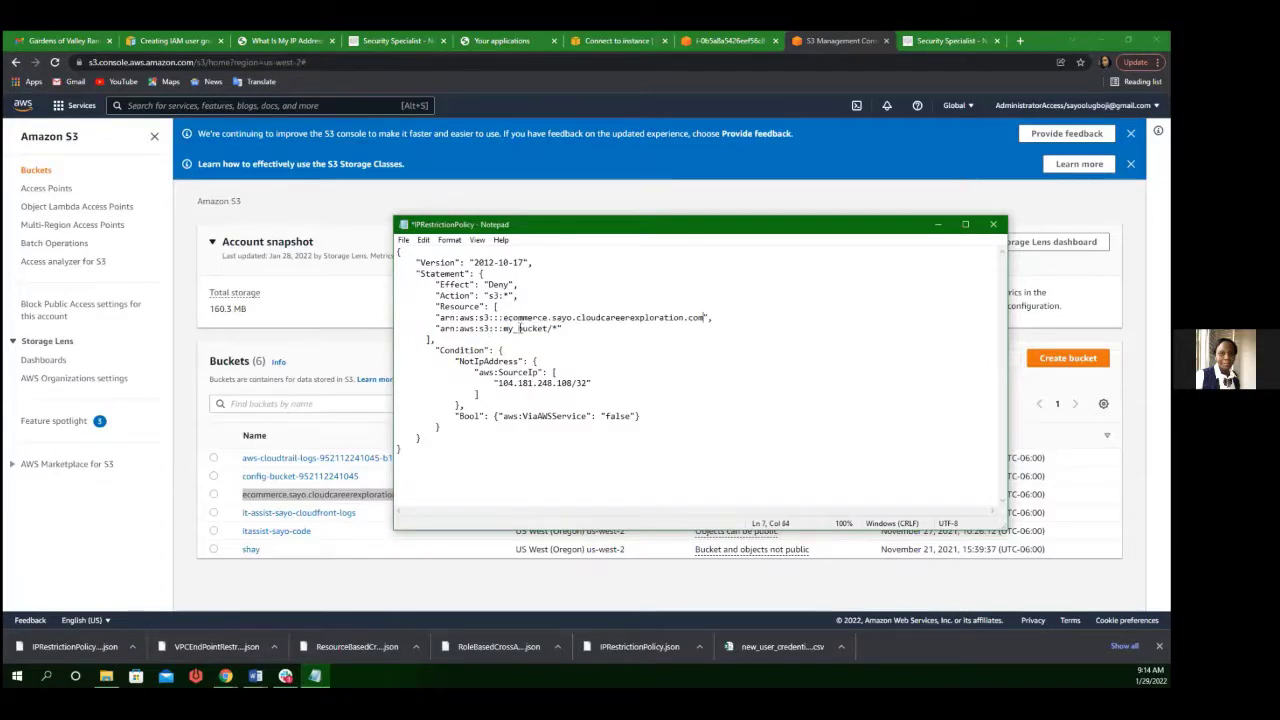
pyautogui.moveTo(547, 328); pyautogui.dragTo(503, 334)
pyautogui.press('BackSpace')
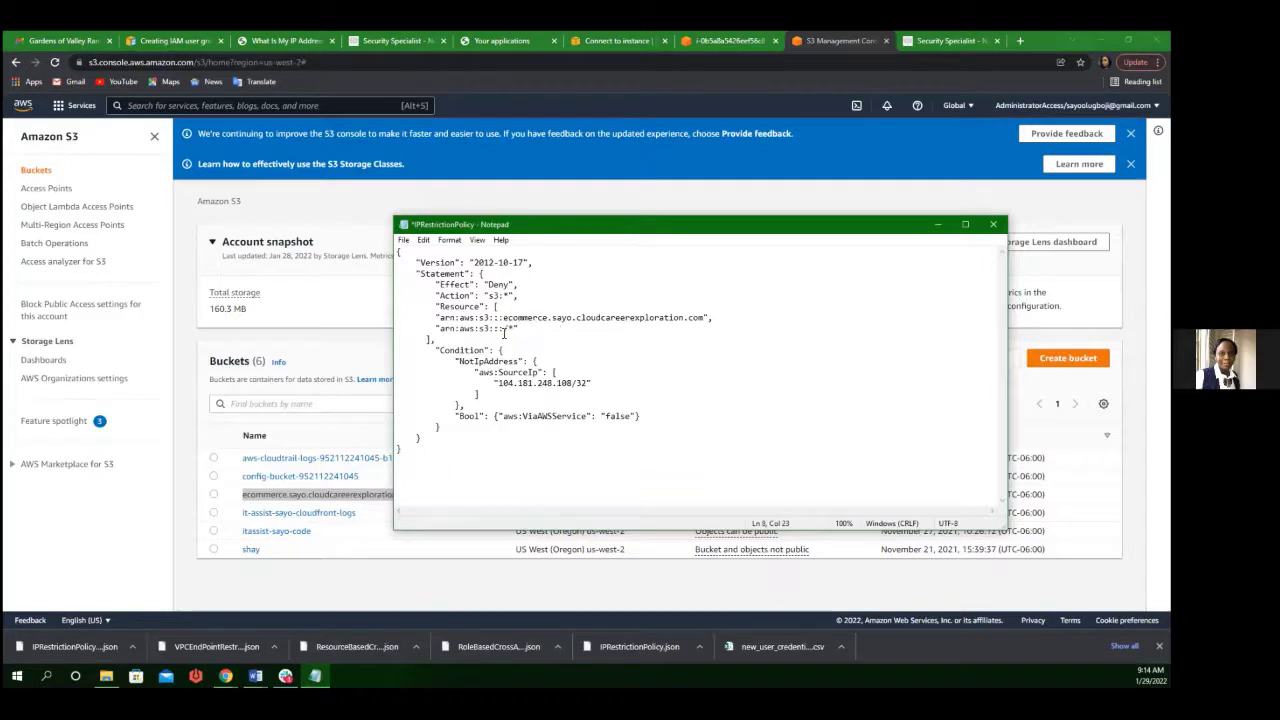
pyautogui.hotkey('ctrl', 'v')
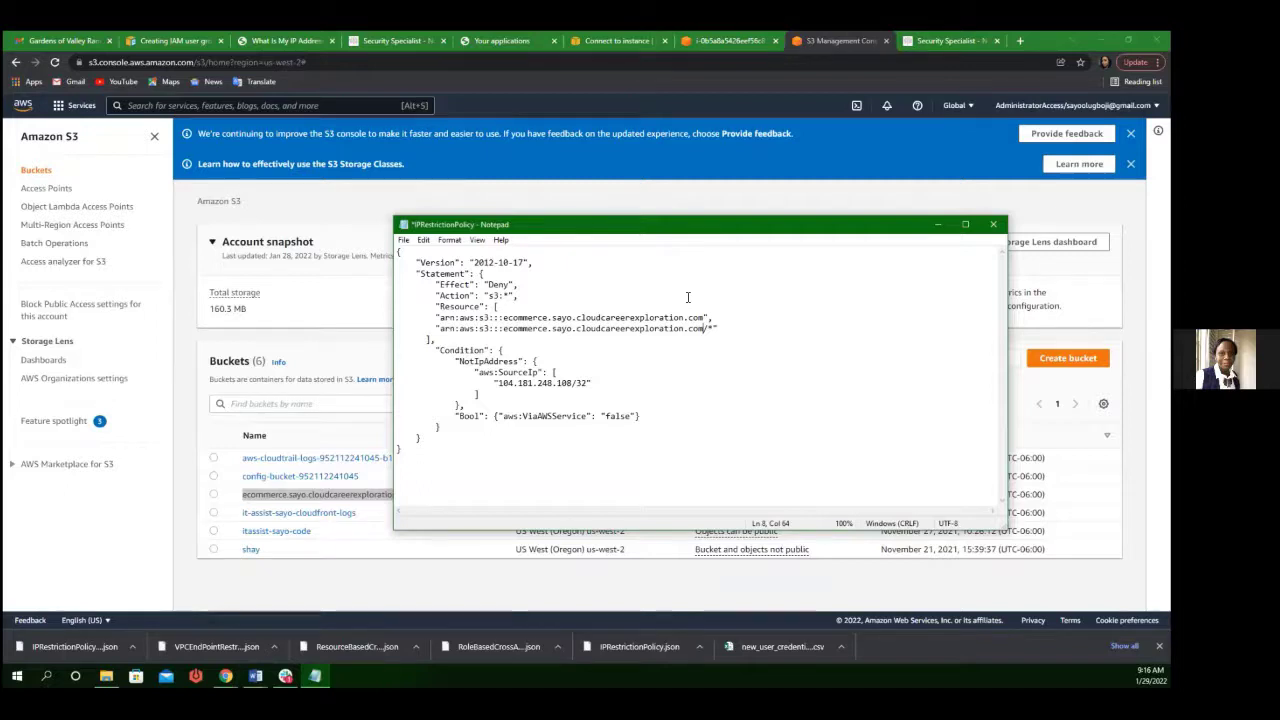
pyautogui.click(937, 224)
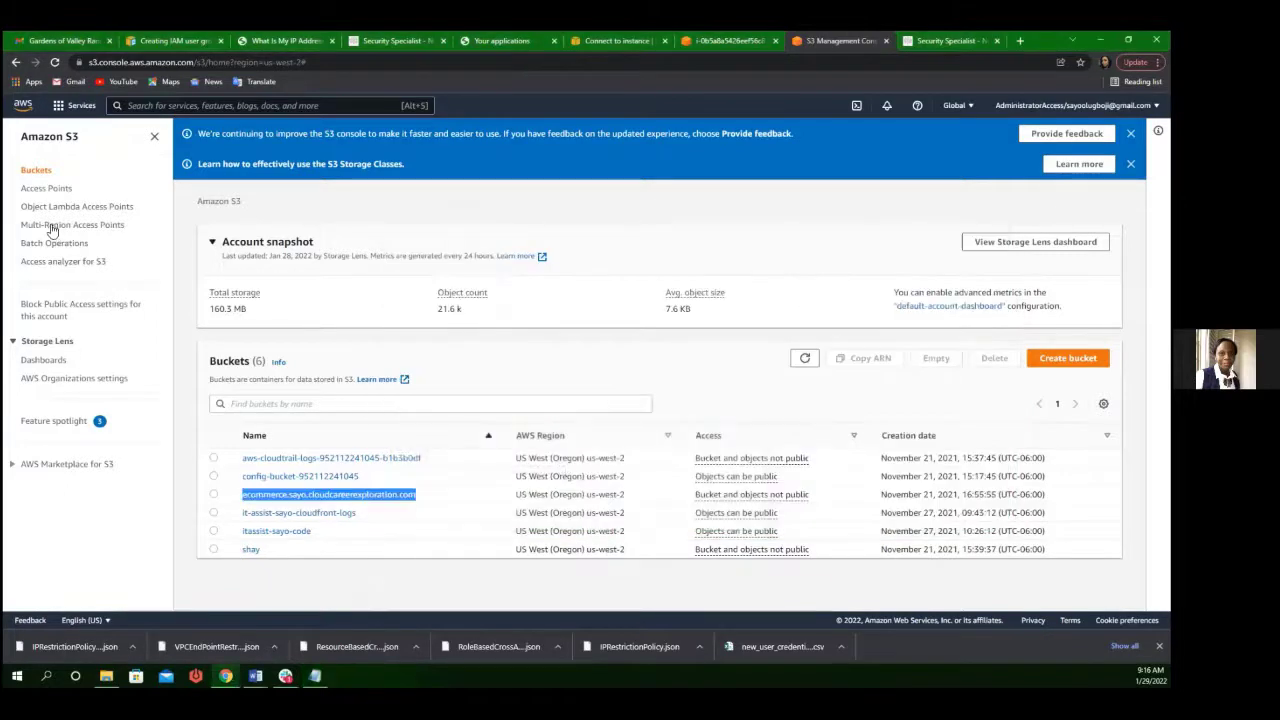
# Step: Start creating a new policy in the IAM console's Policies section and show its JSON editor
pyautogui.click(84, 106)
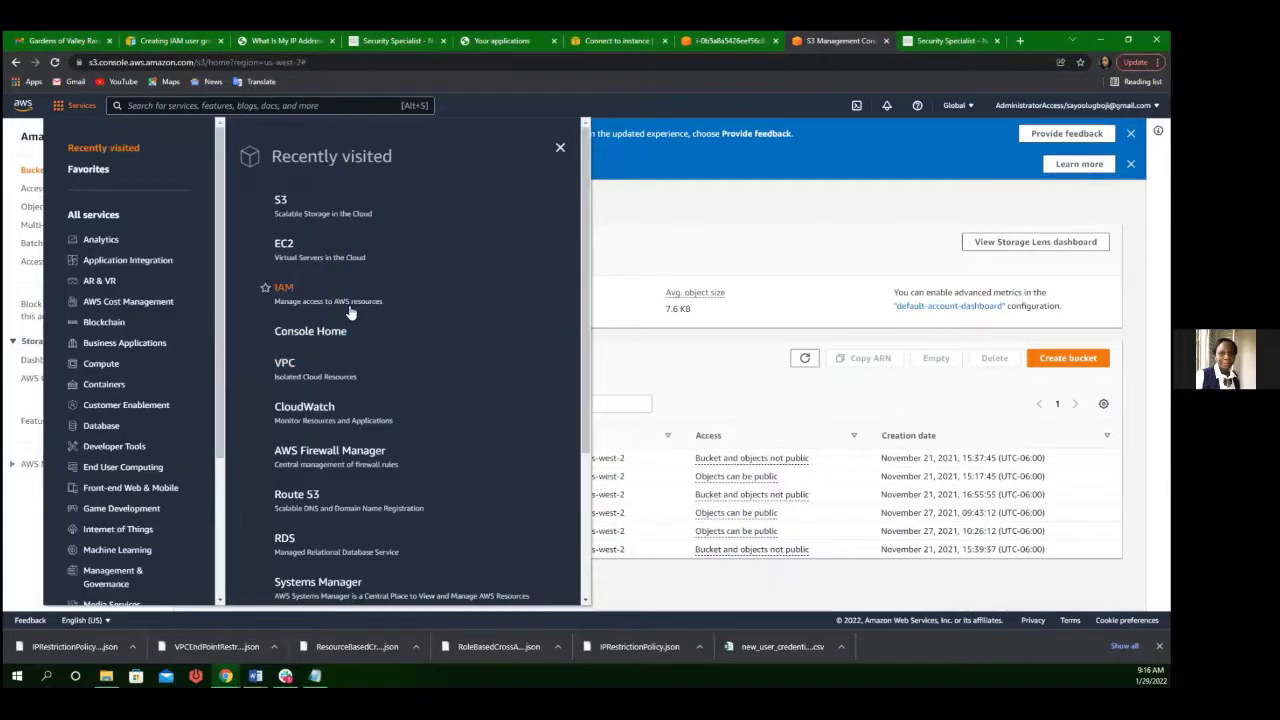
pyautogui.click(284, 288)
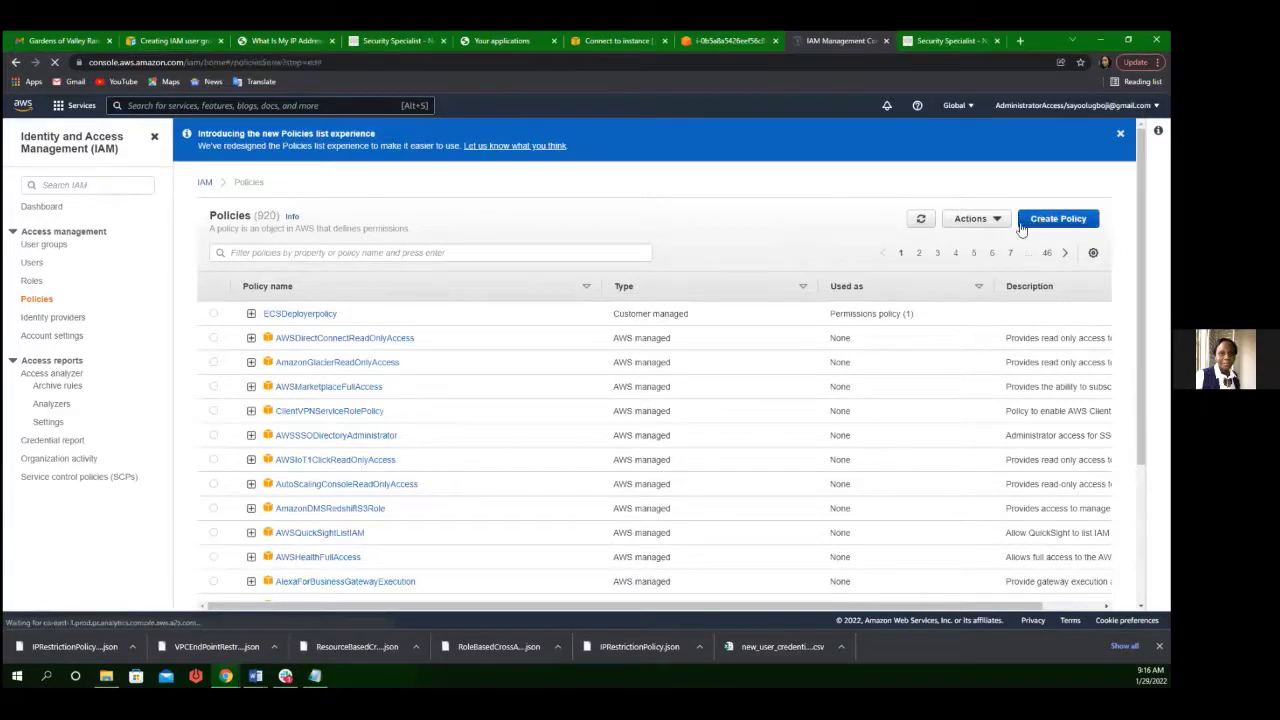
pyautogui.click(1022, 224)
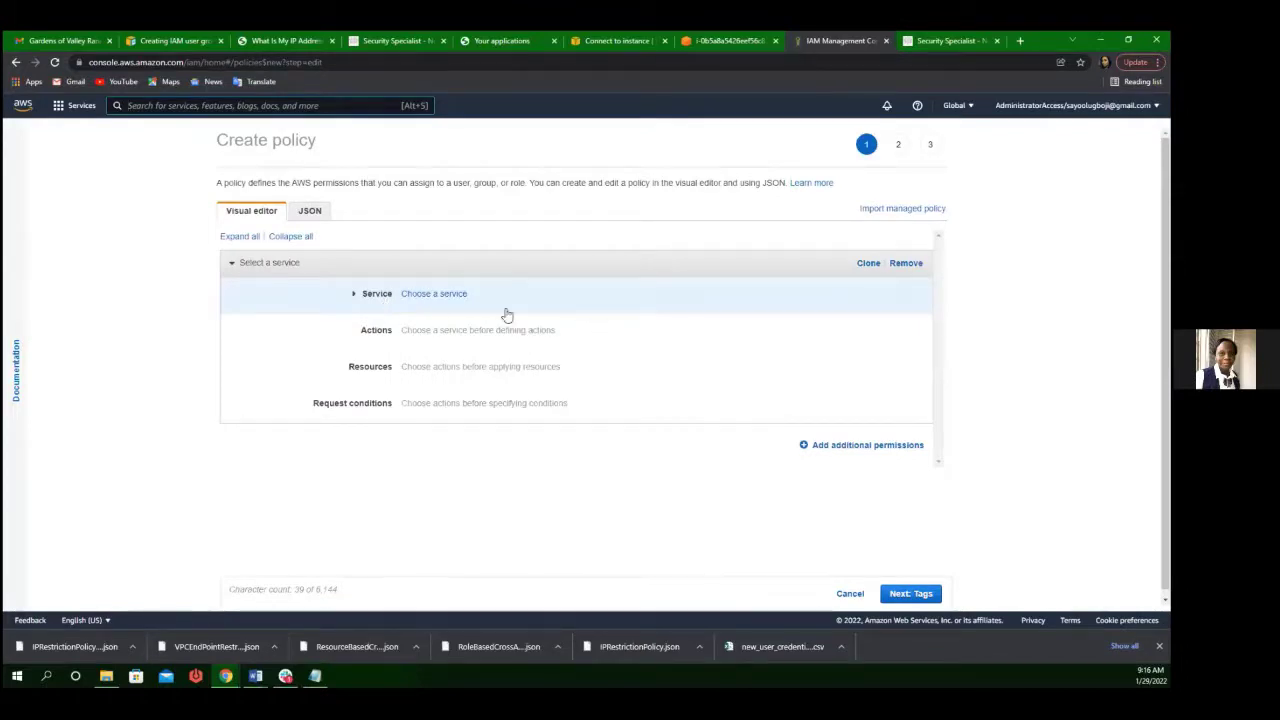
pyautogui.click(464, 294)
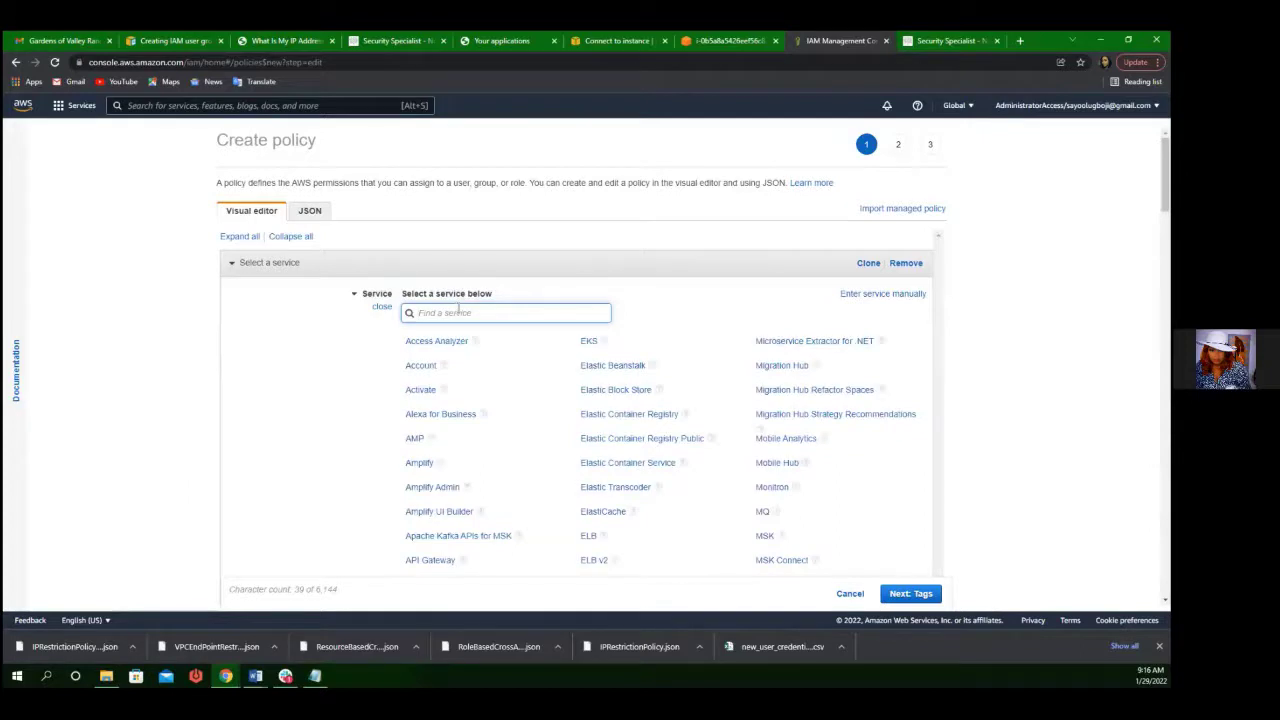
pyautogui.click(318, 209)
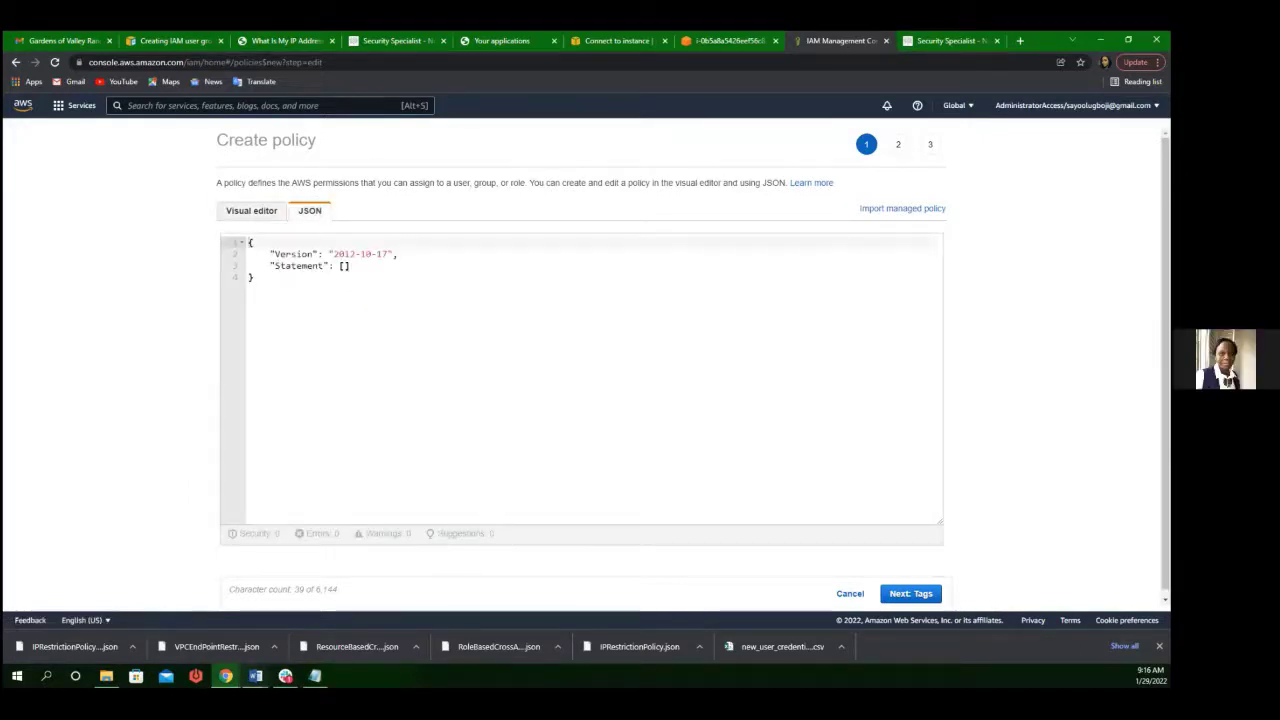
# Step: Copy the whole IPRestrictionPolicy text from Notepad and paste it after the default code in the new policy's JSON editor
pyautogui.hotkey('alt', 'Tab')
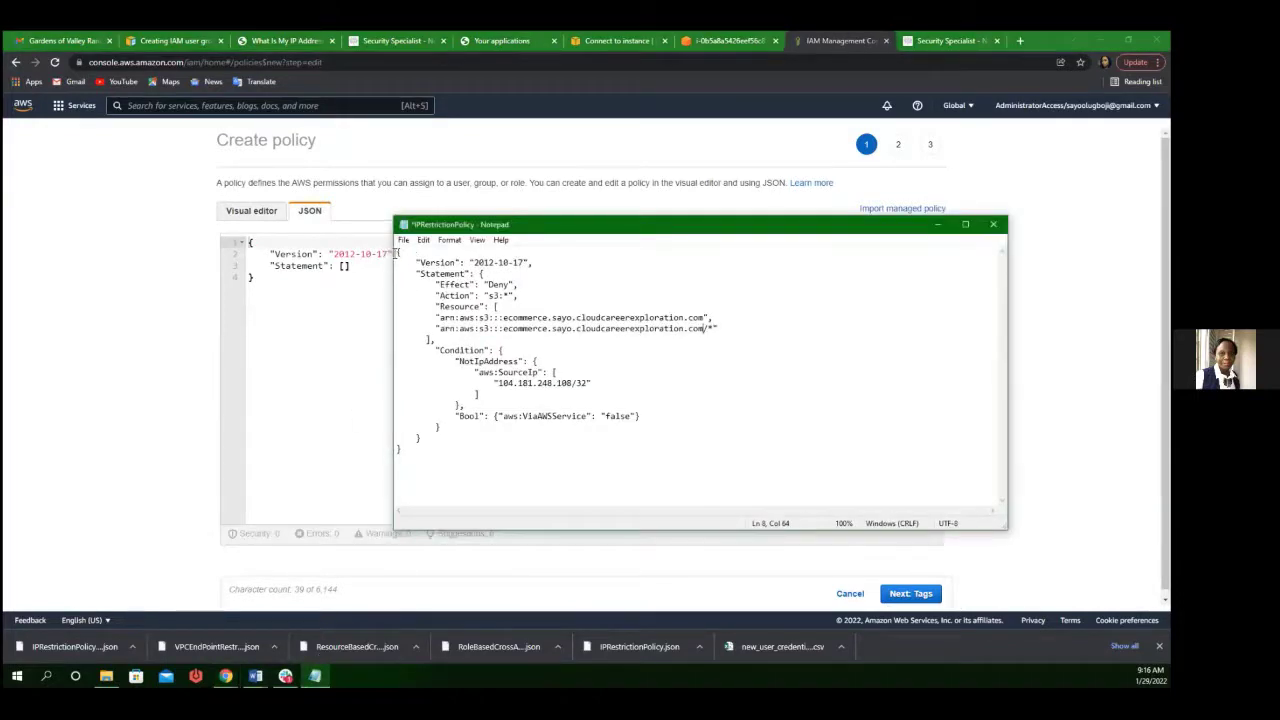
pyautogui.moveTo(398, 252); pyautogui.dragTo(506, 446)
pyautogui.hotkey('ctrl', 'c')
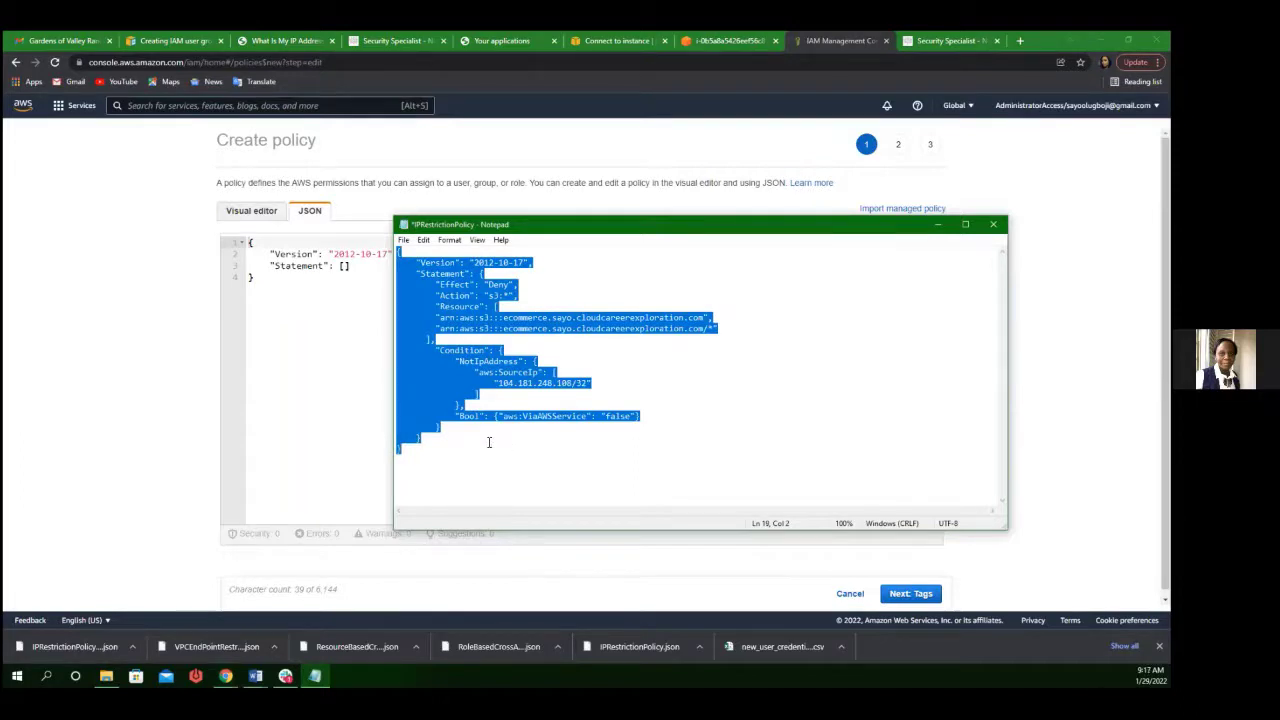
pyautogui.hotkey('alt', 'Tab')
pyautogui.click(277, 286)
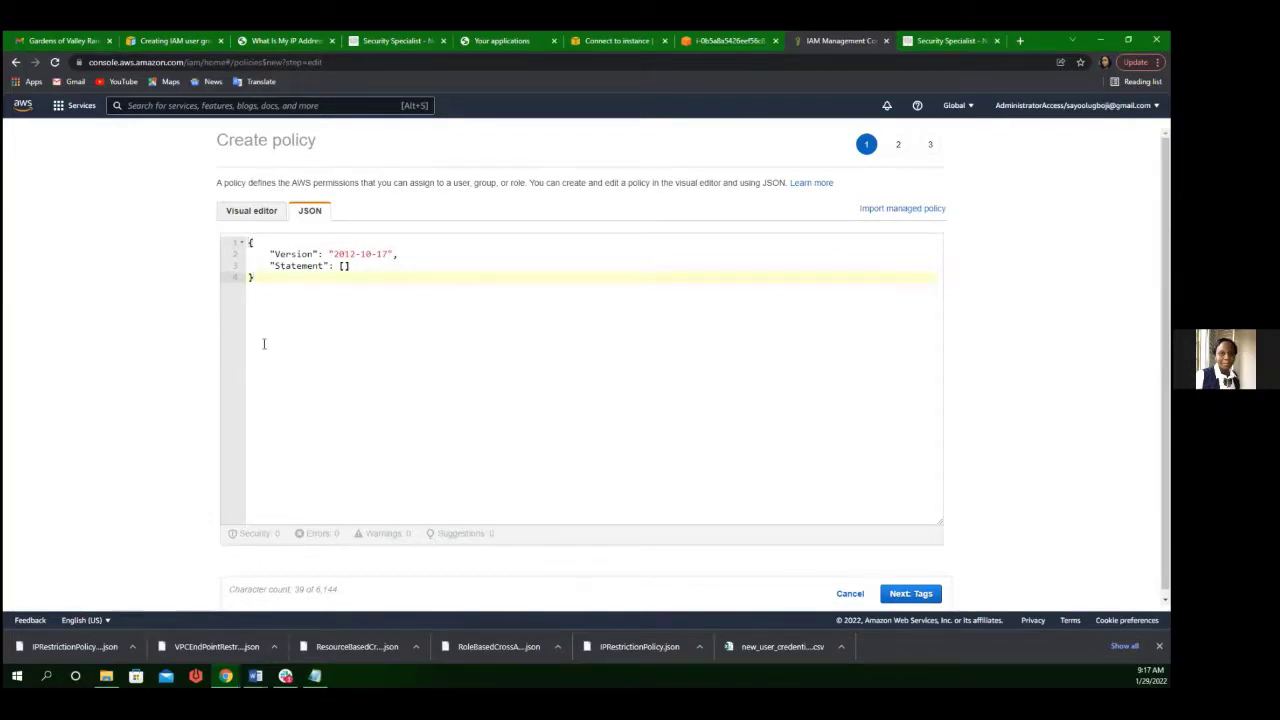
pyautogui.hotkey('ctrl', 'v')
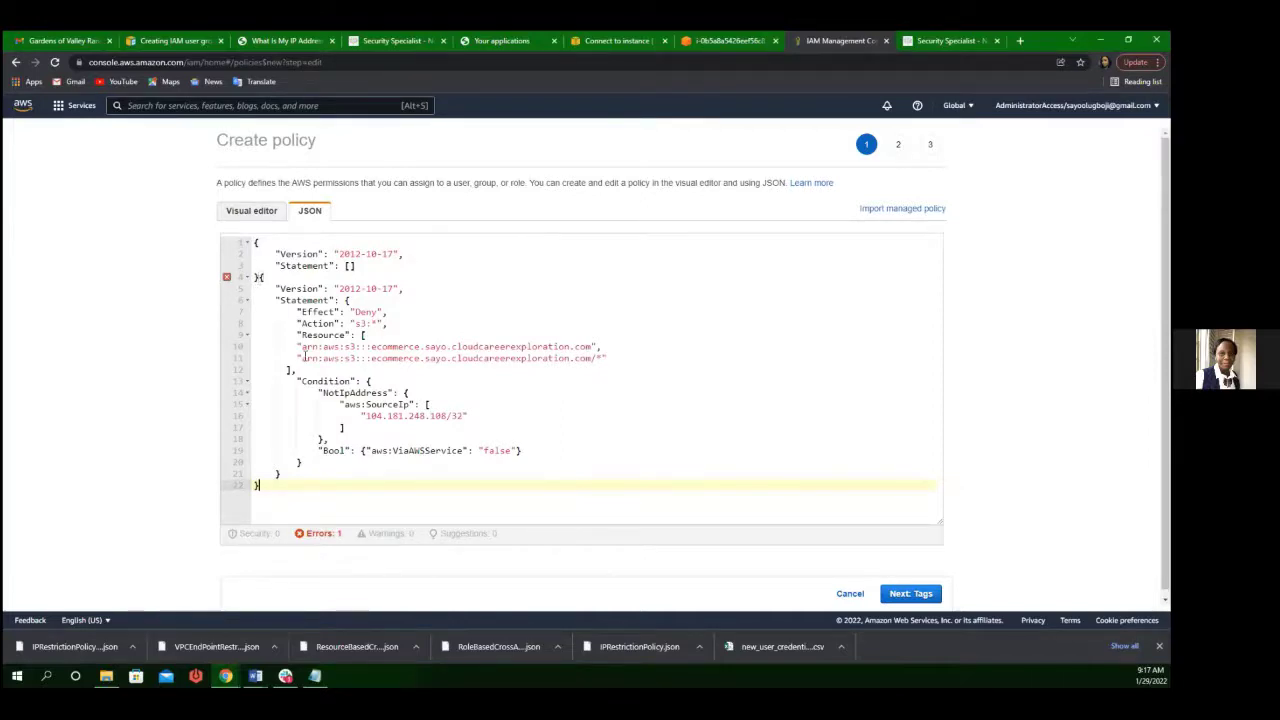
# Step: Place the cursor at the adjoining braces on line 4 of the policy's JSON code
pyautogui.click(315, 676)
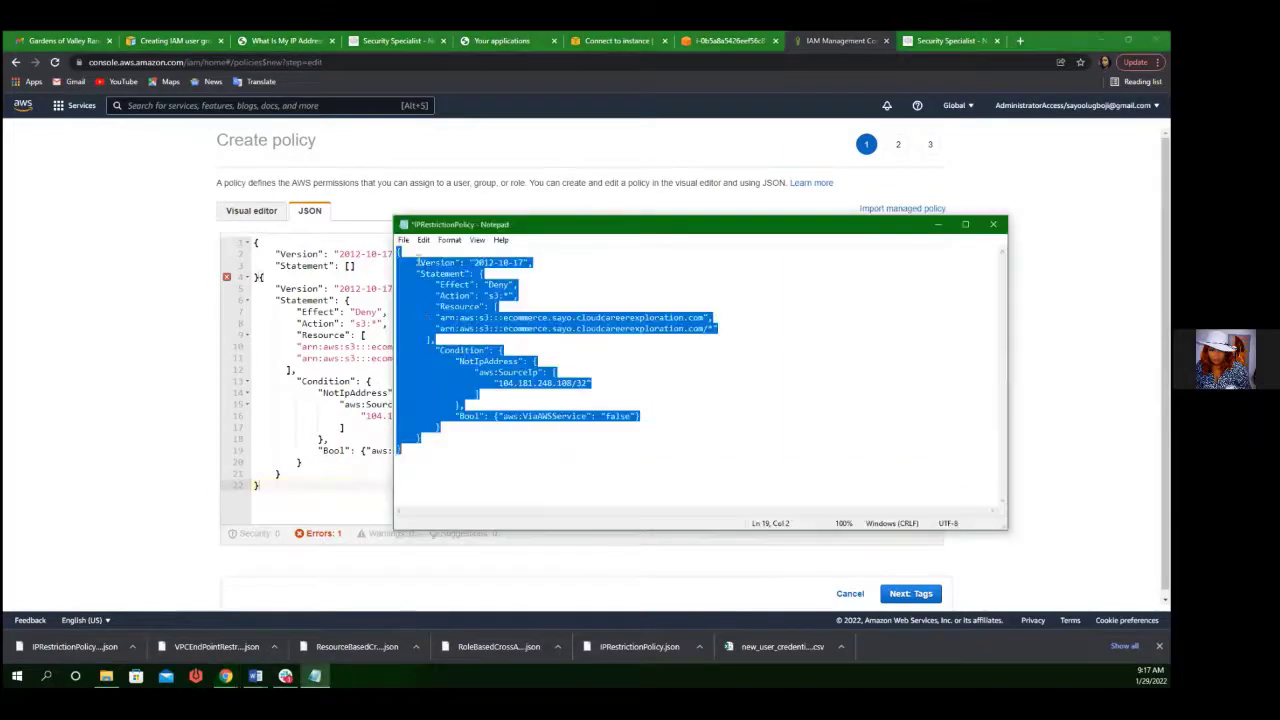
pyautogui.click(280, 404)
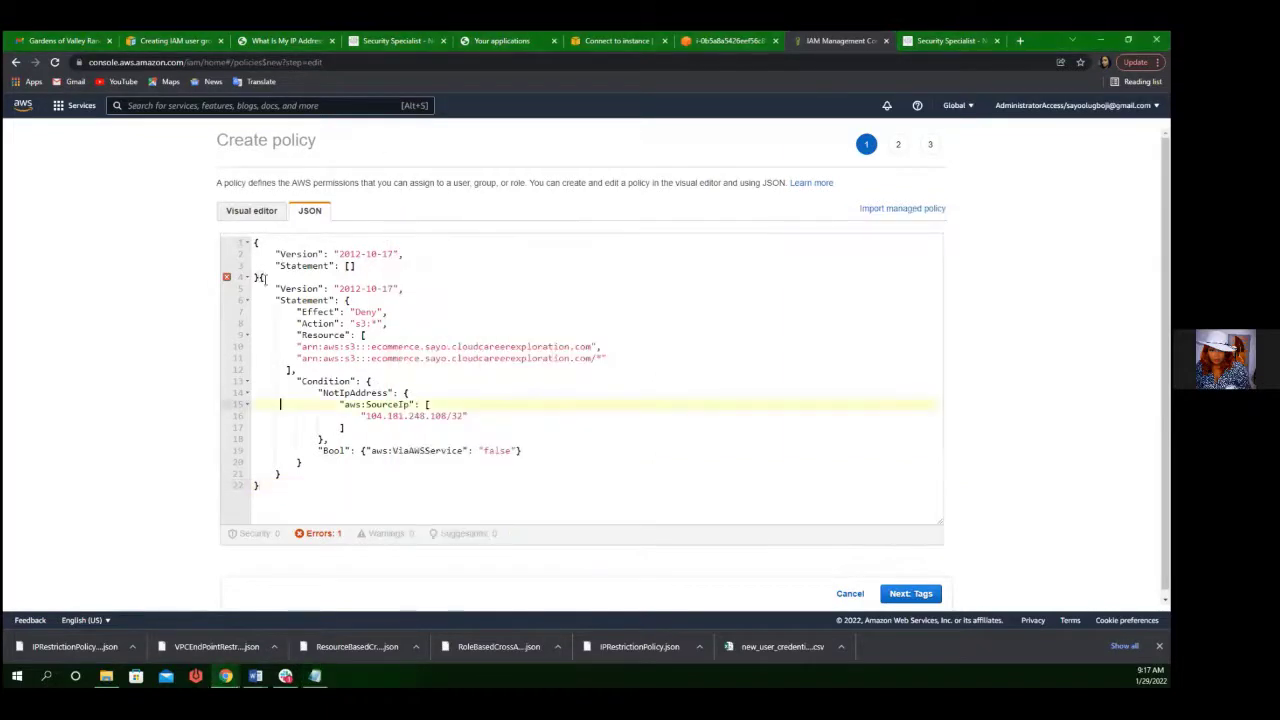
pyautogui.click(262, 279)
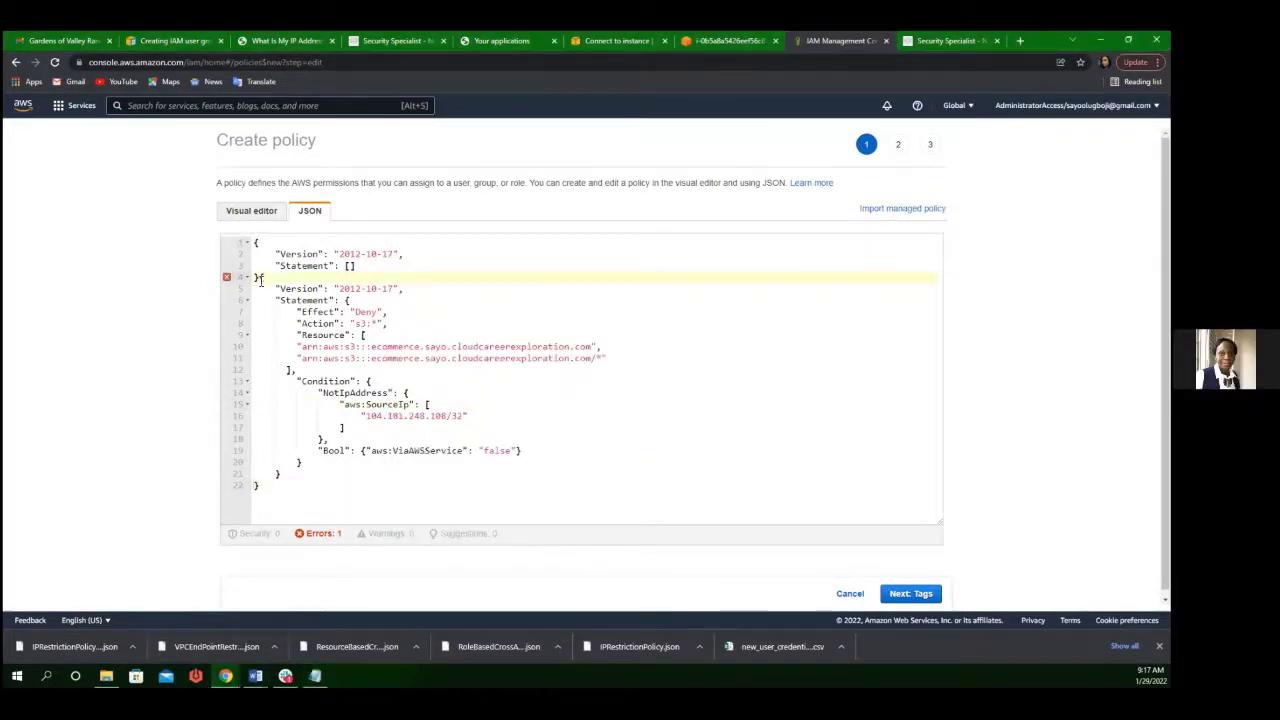
# Step: Replace the entire policy JSON with the copied statement denying s3:* on the ecommerce bucket unless requests come from the specified source IP
pyautogui.press('BackSpace')
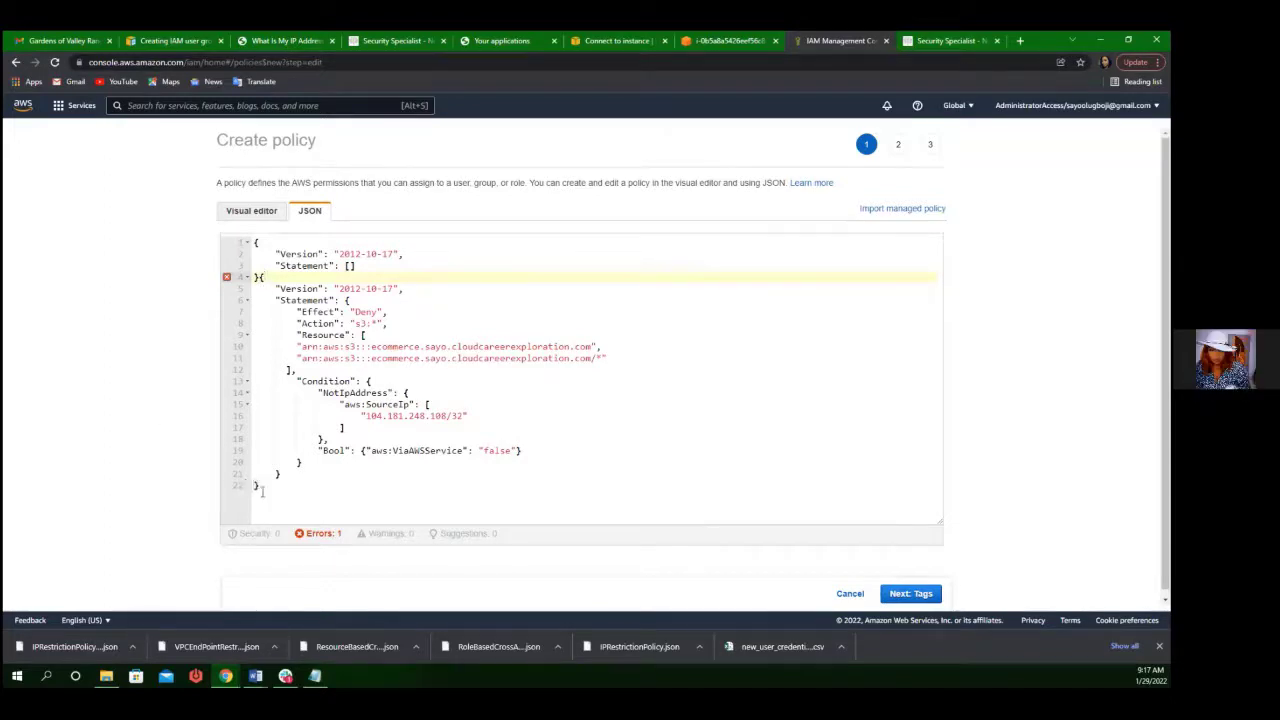
pyautogui.moveTo(260, 488); pyautogui.dragTo(264, 229)
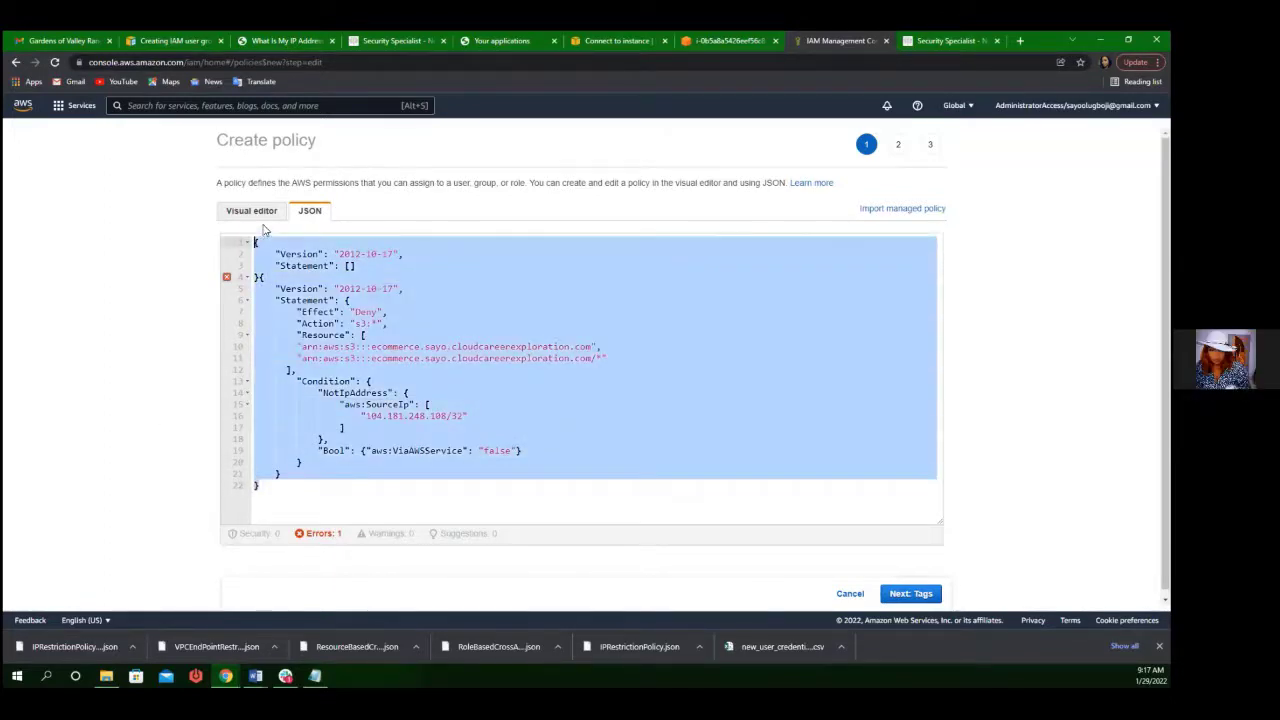
pyautogui.press('BackSpace')
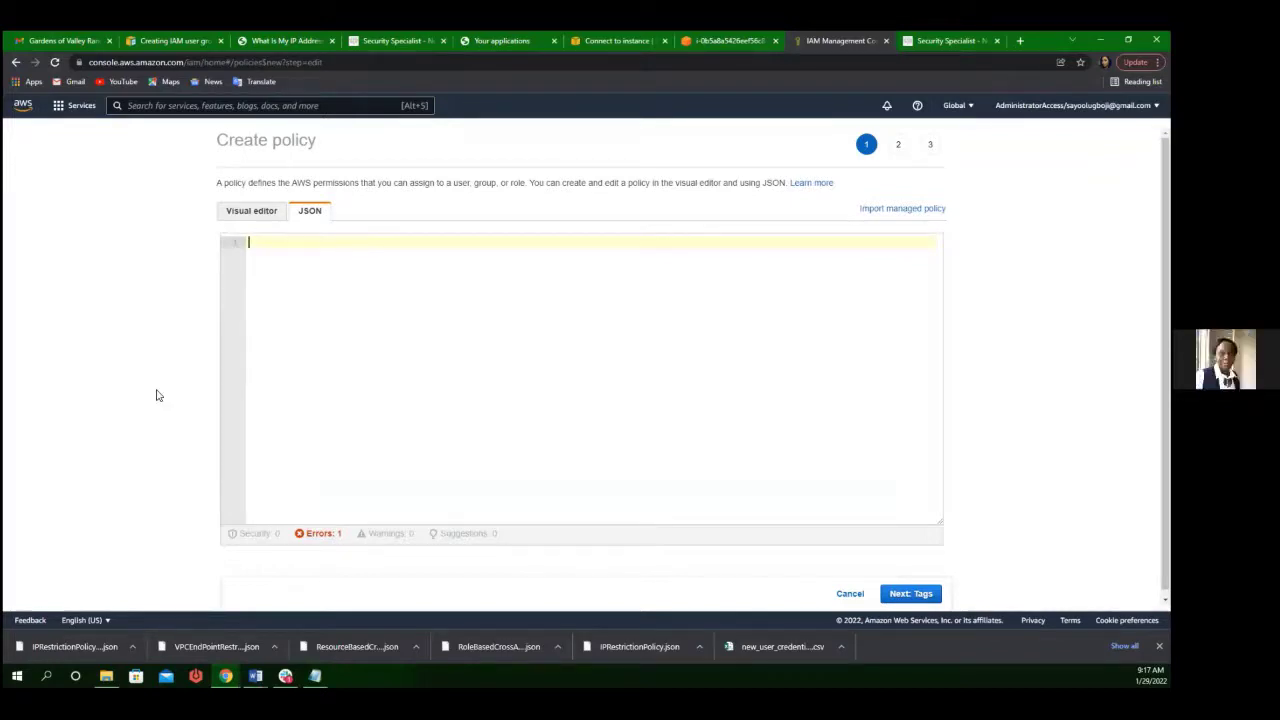
pyautogui.hotkey('ctrl', 'v')
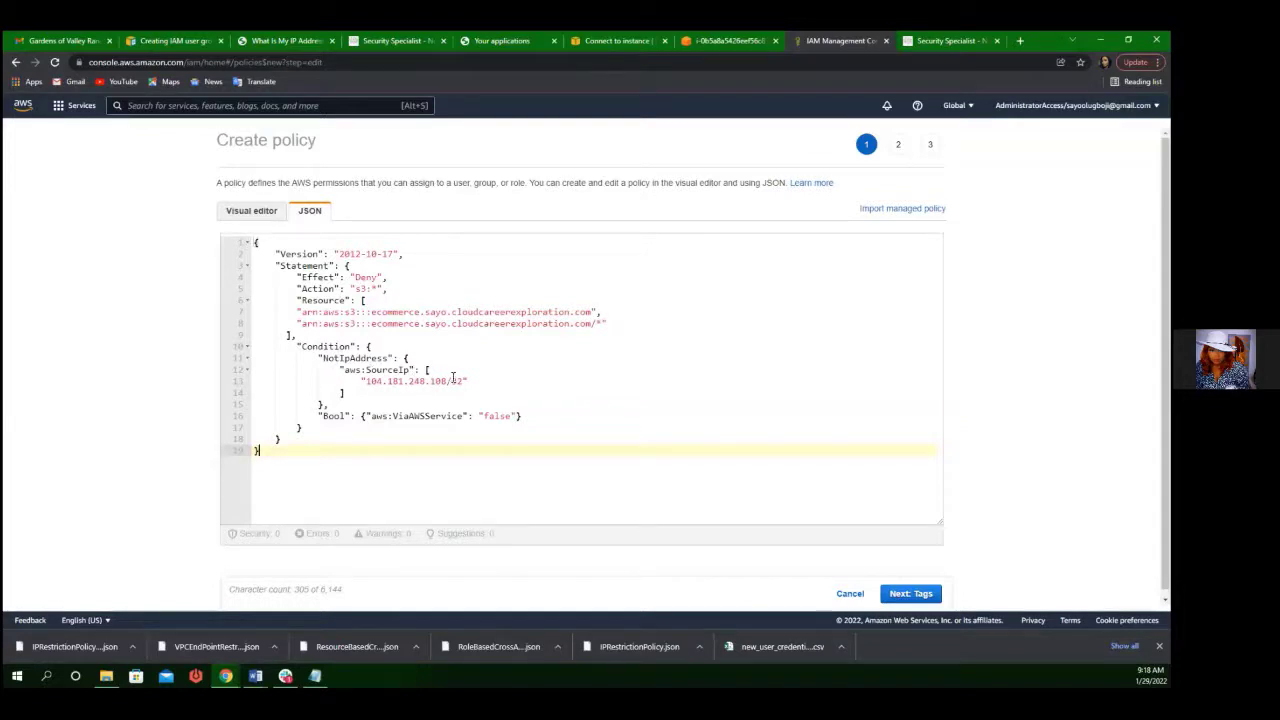
# Step: Name the policy IPRestrictionPolicy and create it without tags or a description
pyautogui.click(920, 594)
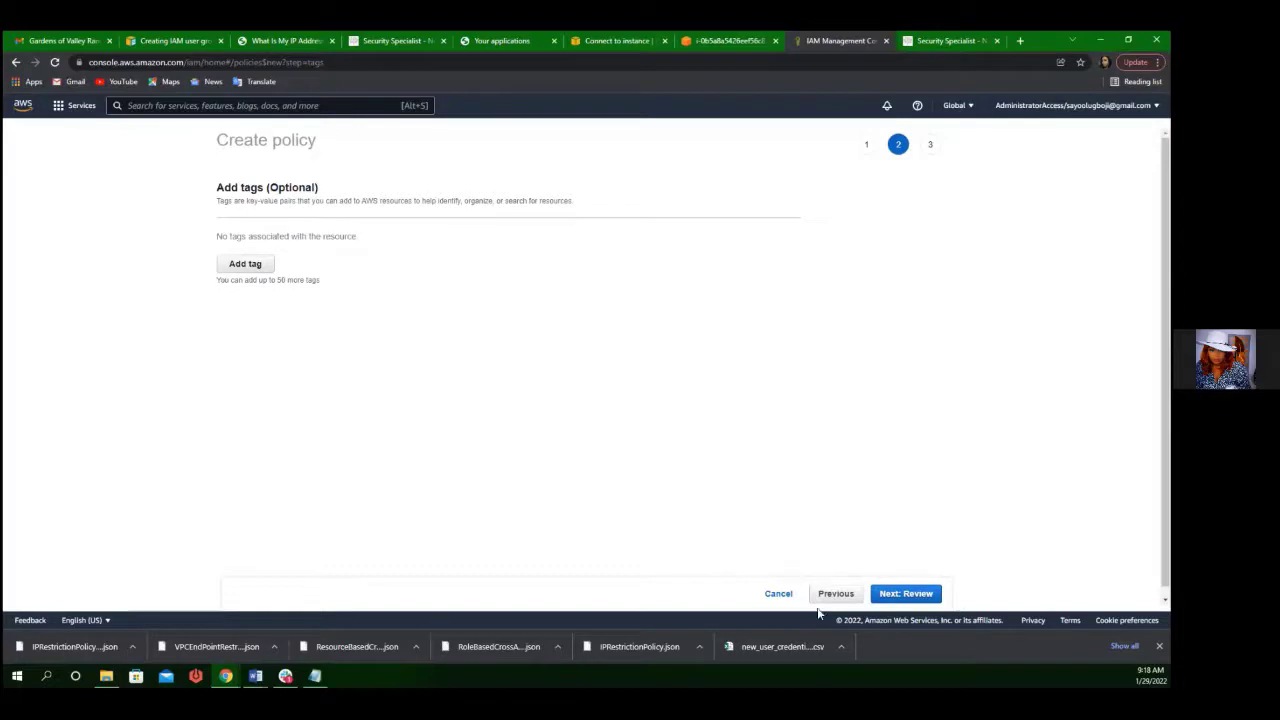
pyautogui.click(928, 592)
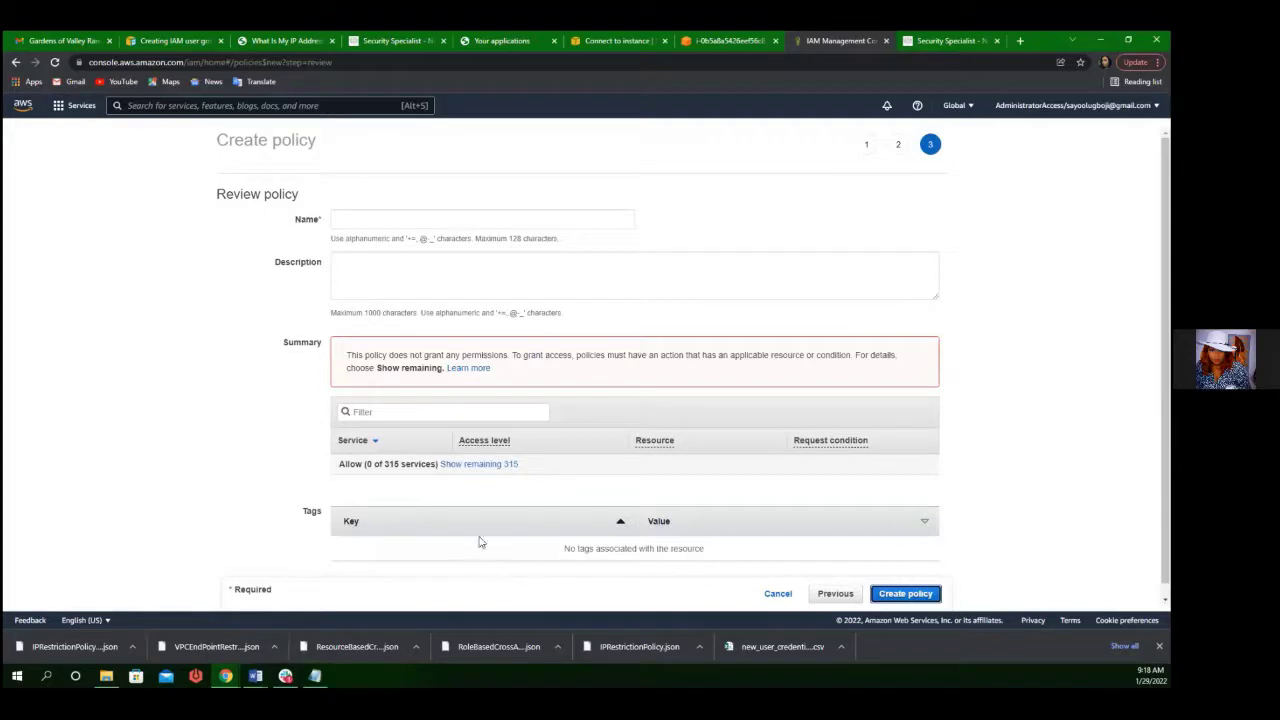
pyautogui.click(397, 217)
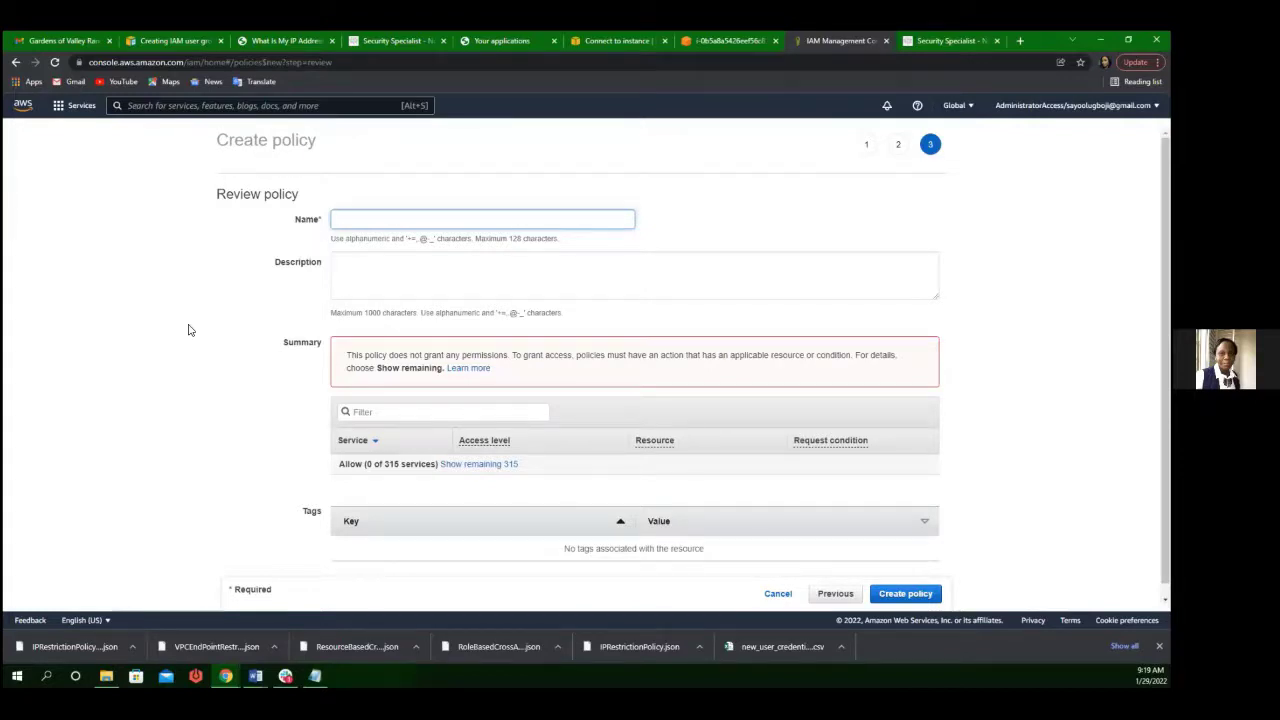
pyautogui.write('IPR')
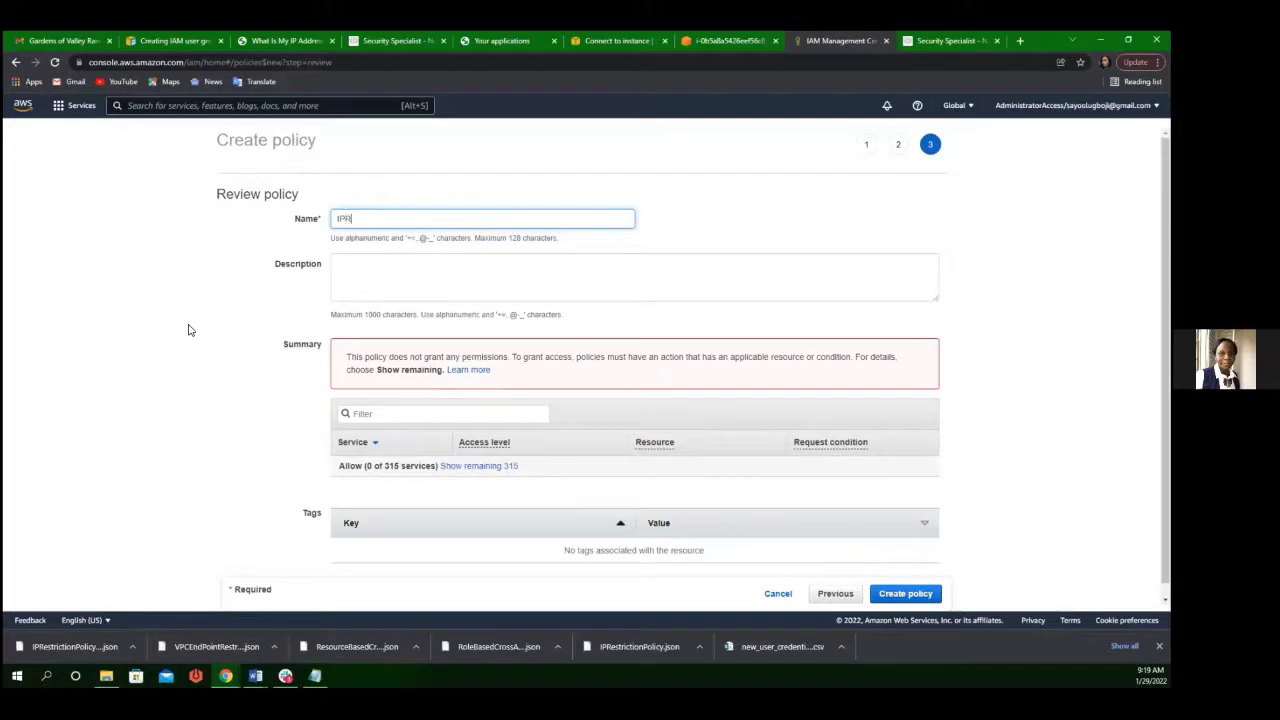
pyautogui.write('estrictio')
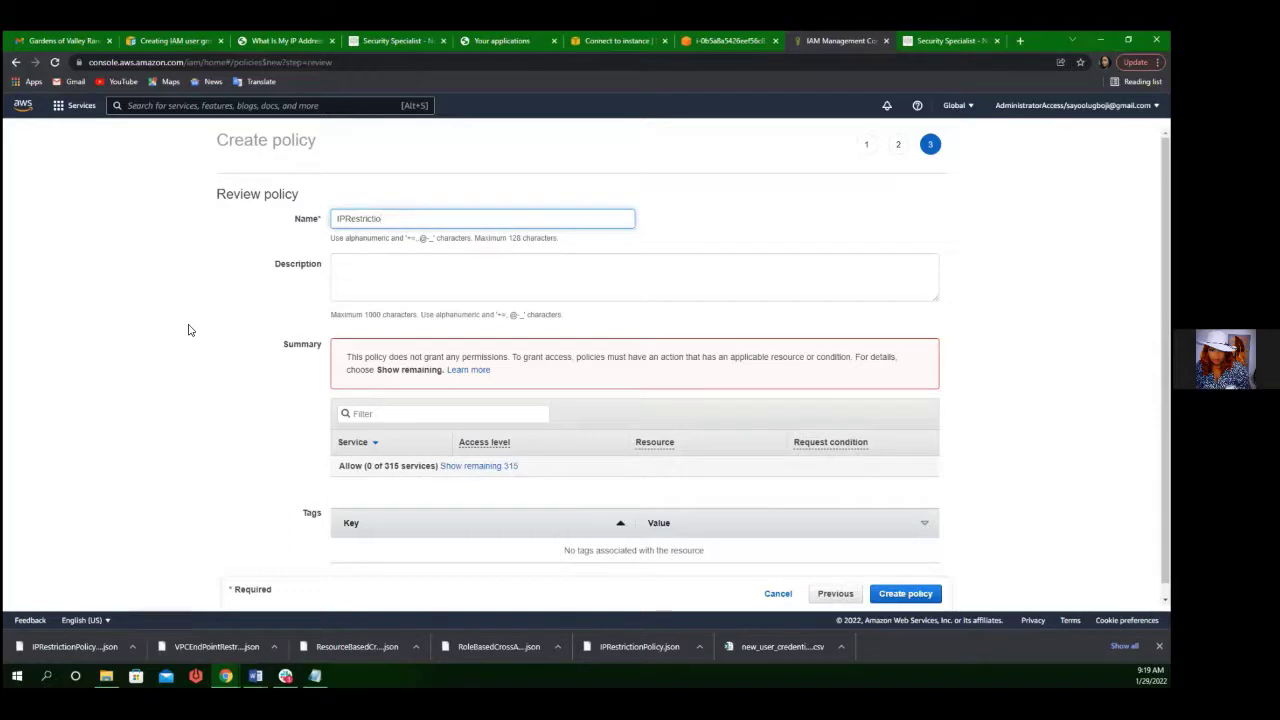
pyautogui.write('bn')
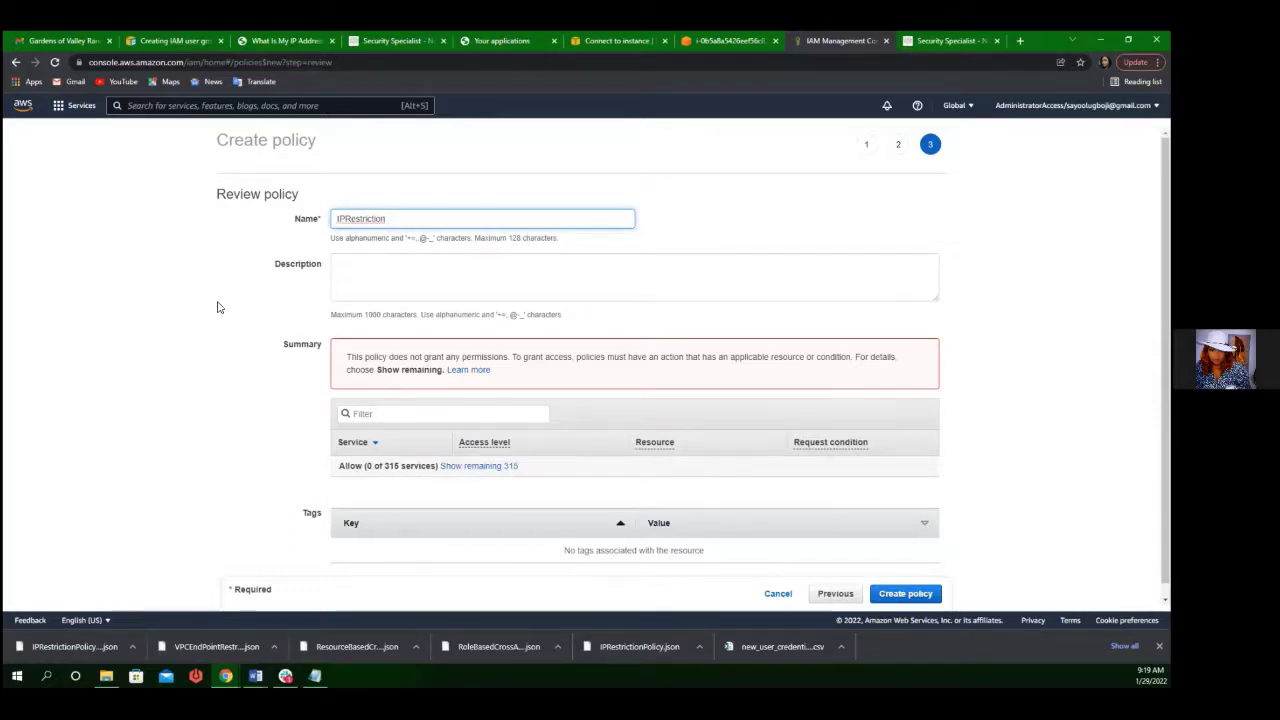
pyautogui.write('Policy')
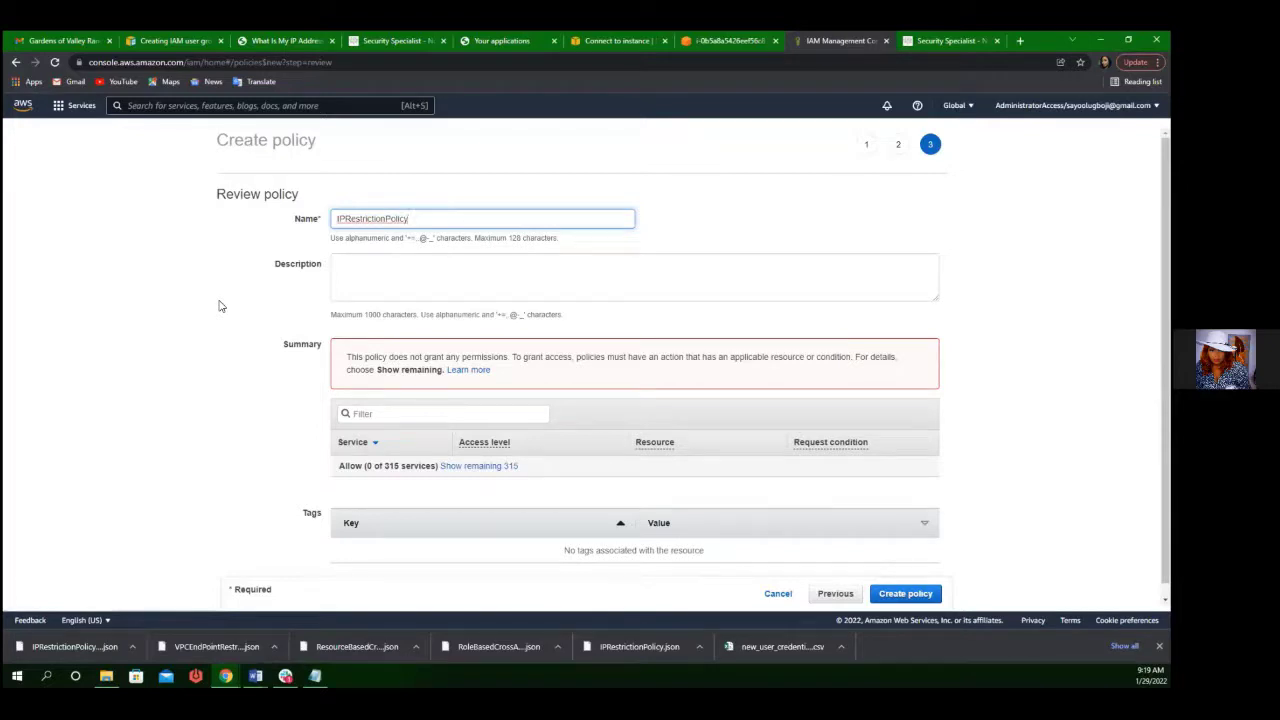
pyautogui.click(358, 280)
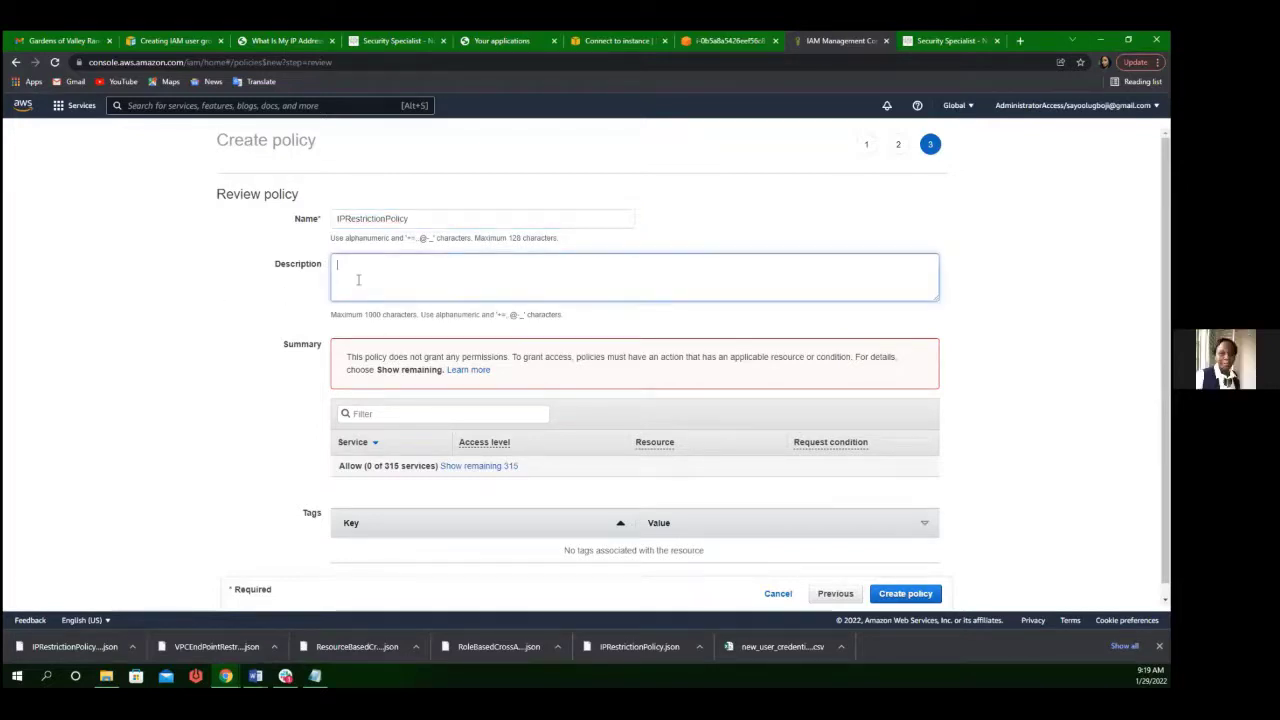
pyautogui.click(887, 595)
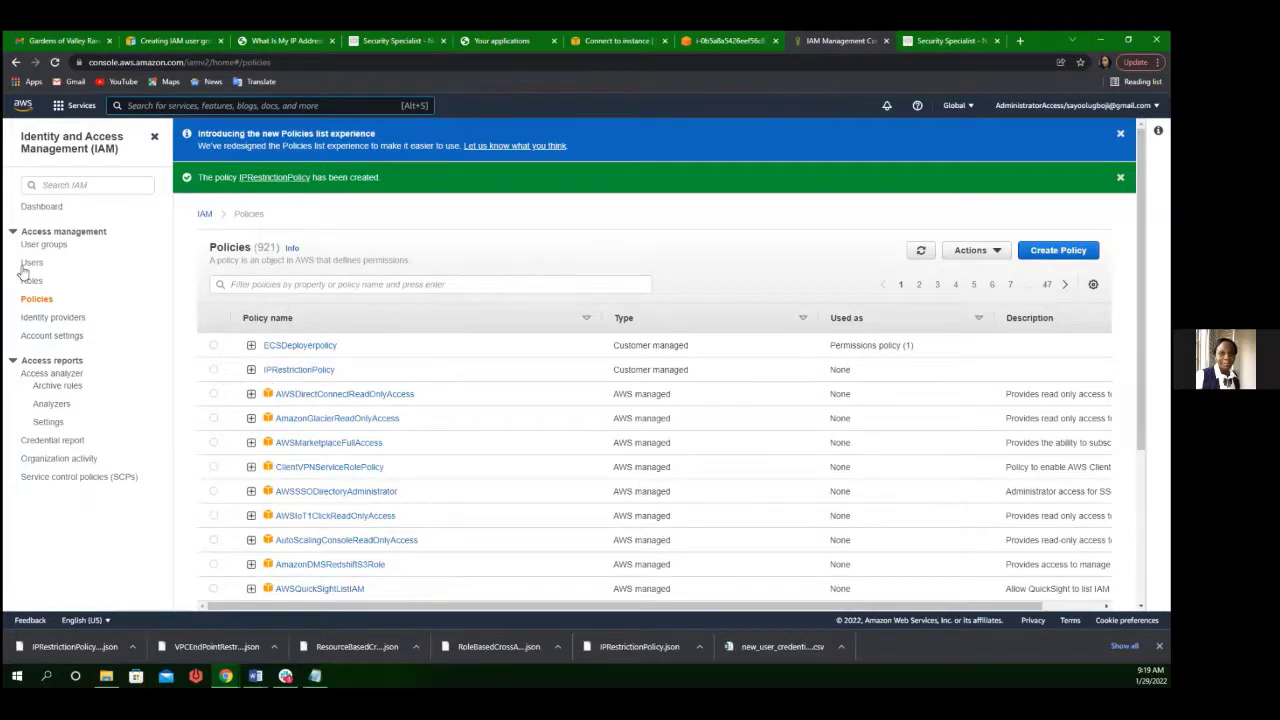
# Step: Examine the IPRestrictionPolicy details, including its permissions summary, policy usage and access advisor information
pyautogui.click(323, 374)
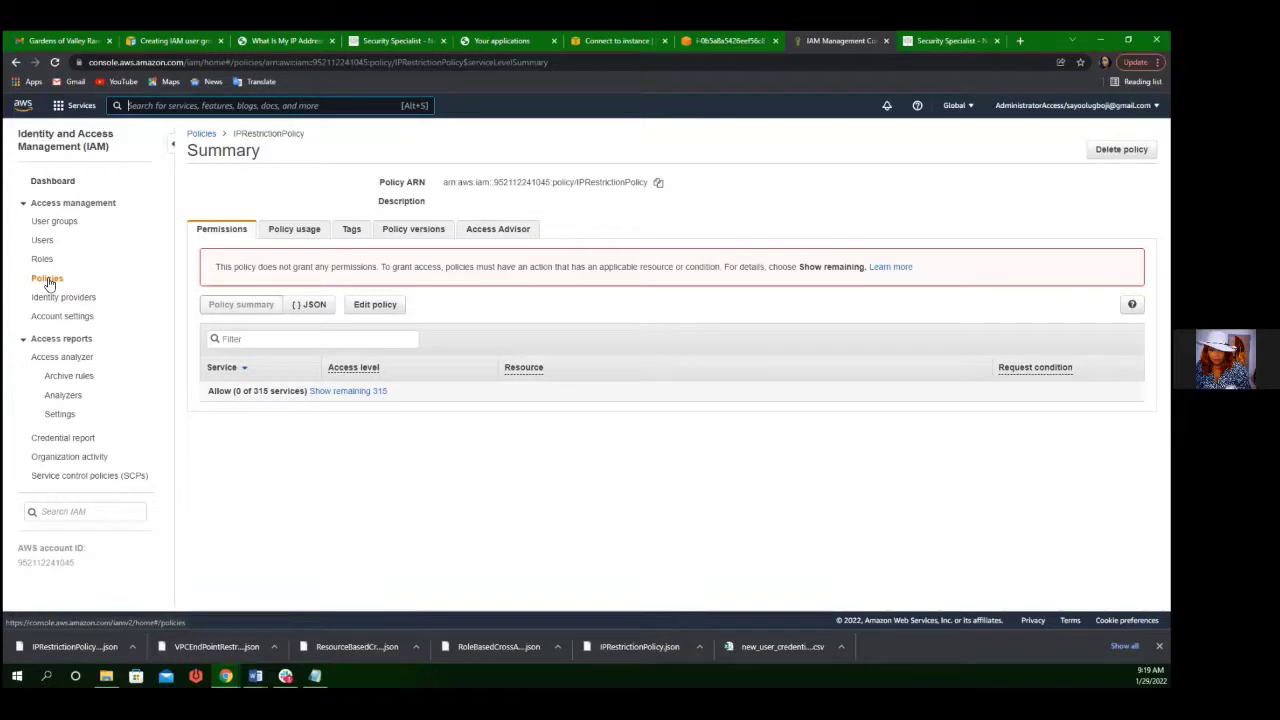
pyautogui.click(47, 279)
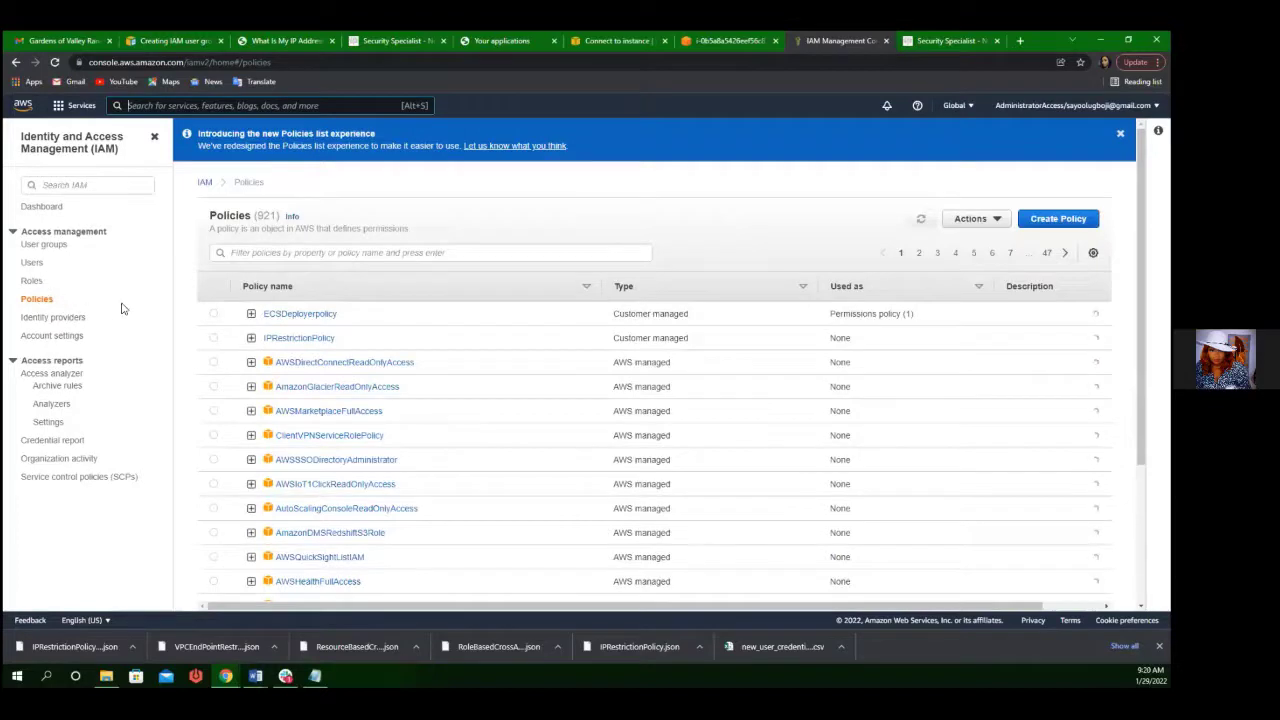
pyautogui.click(213, 338)
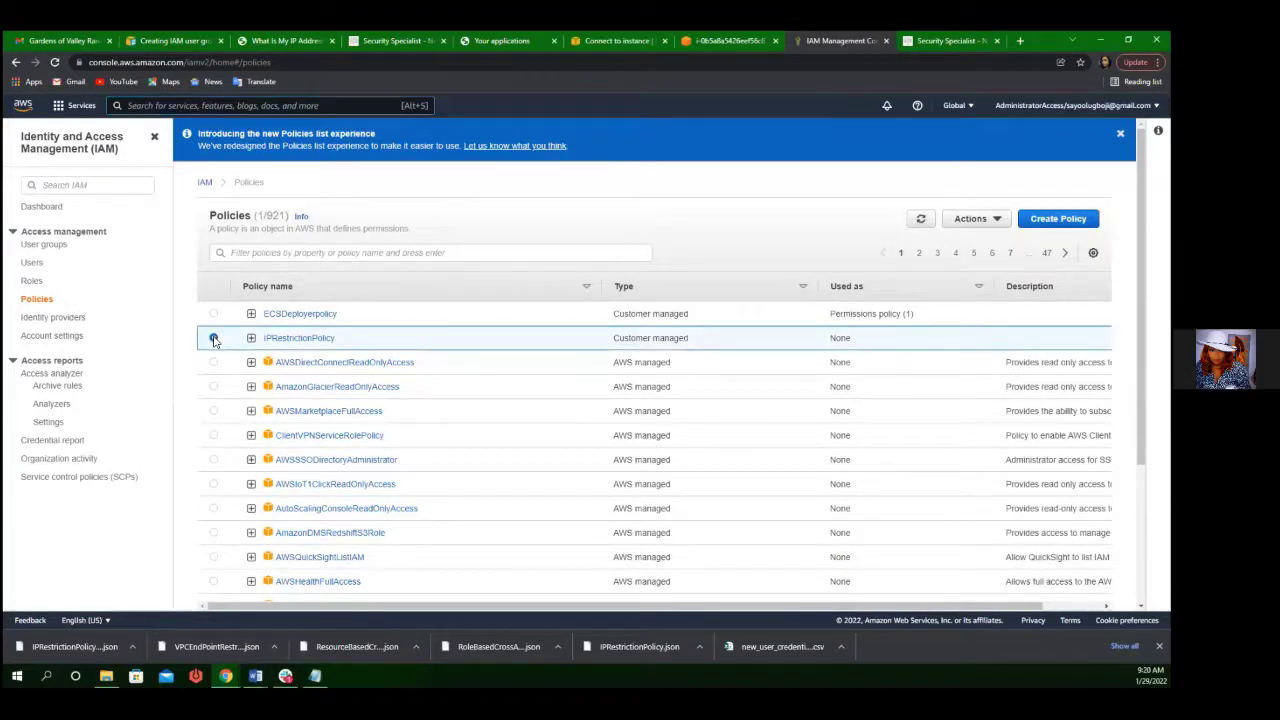
pyautogui.click(307, 340)
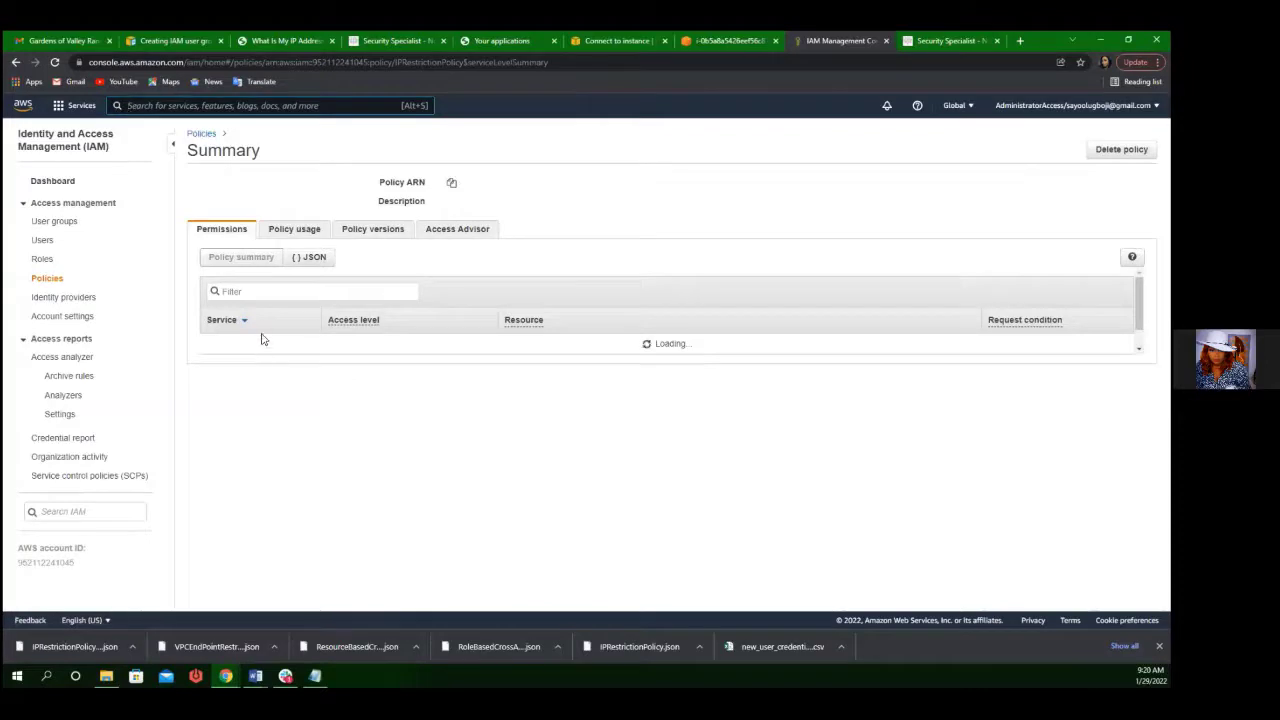
pyautogui.click(287, 233)
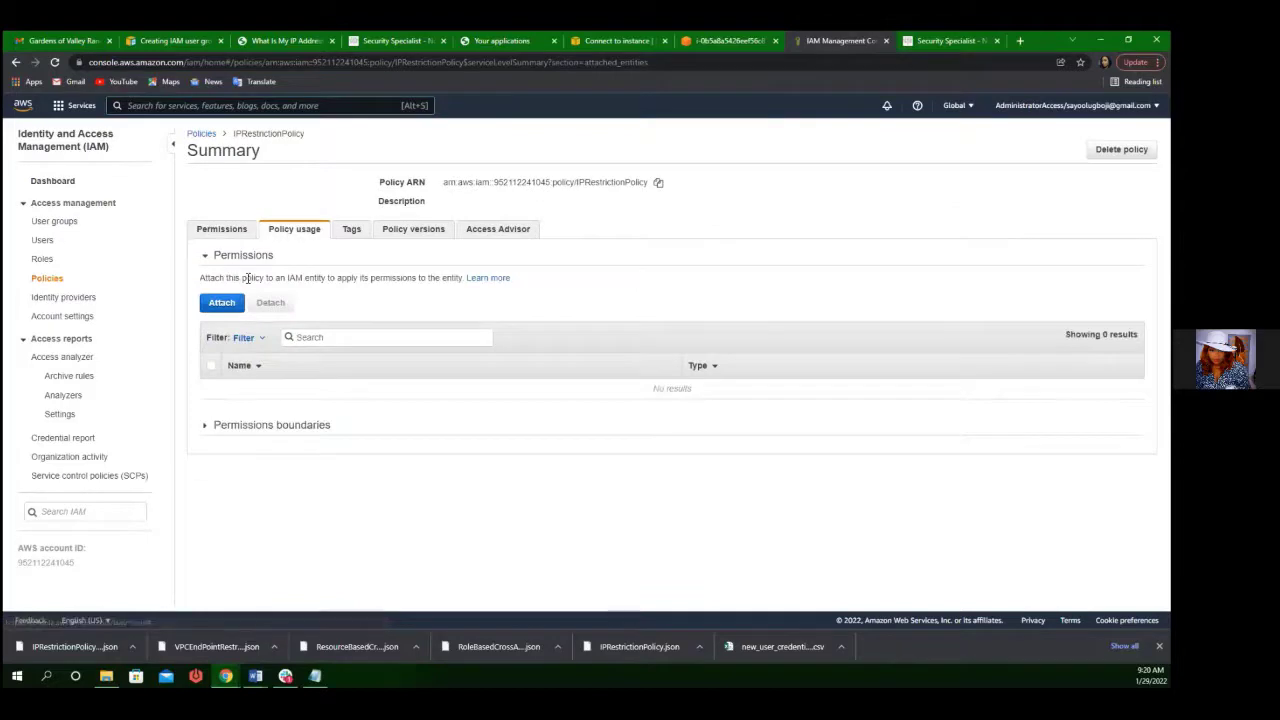
pyautogui.click(493, 230)
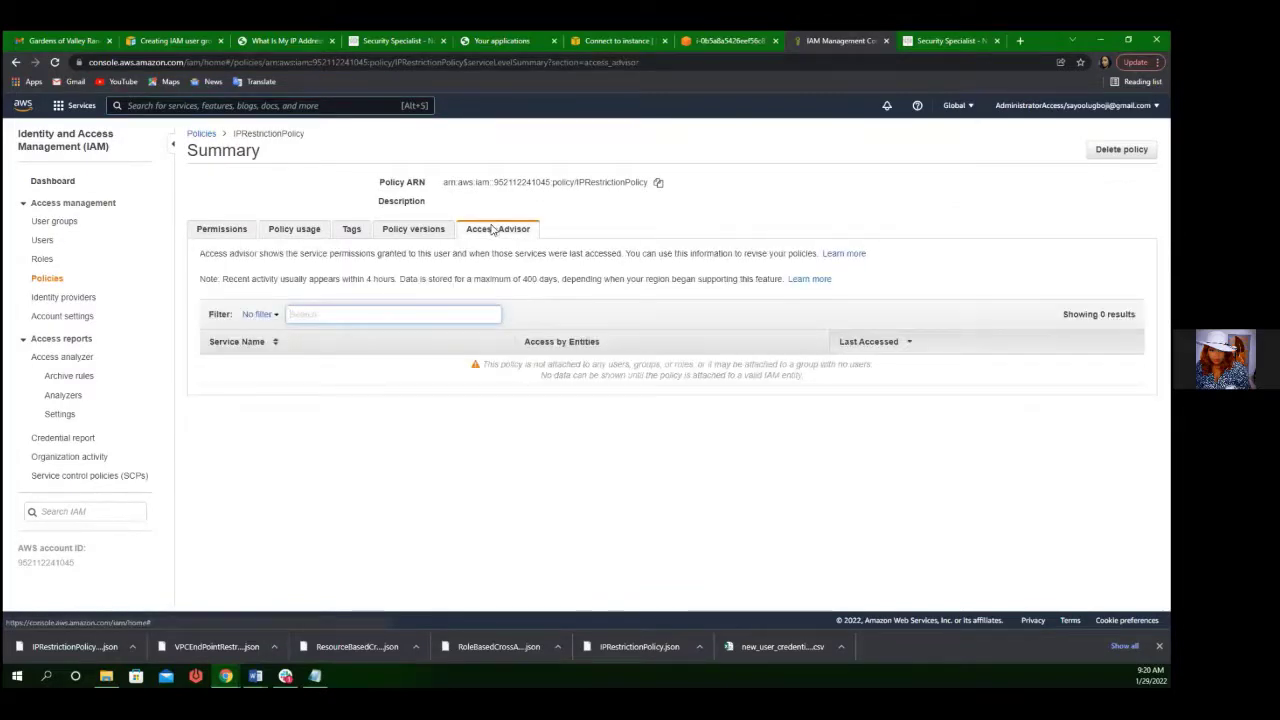
pyautogui.click(311, 235)
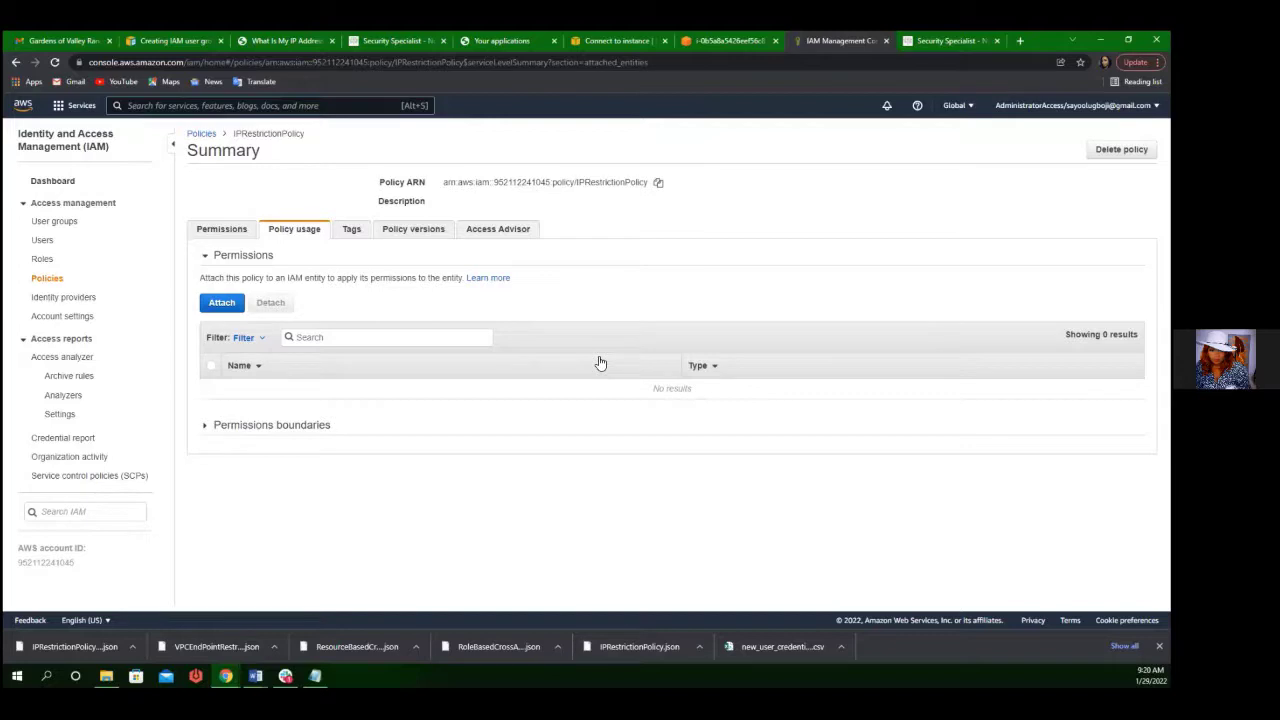
# Step: Search the IAM roles for ec2s3 and open the EC2s3Role role
pyautogui.click(40, 258)
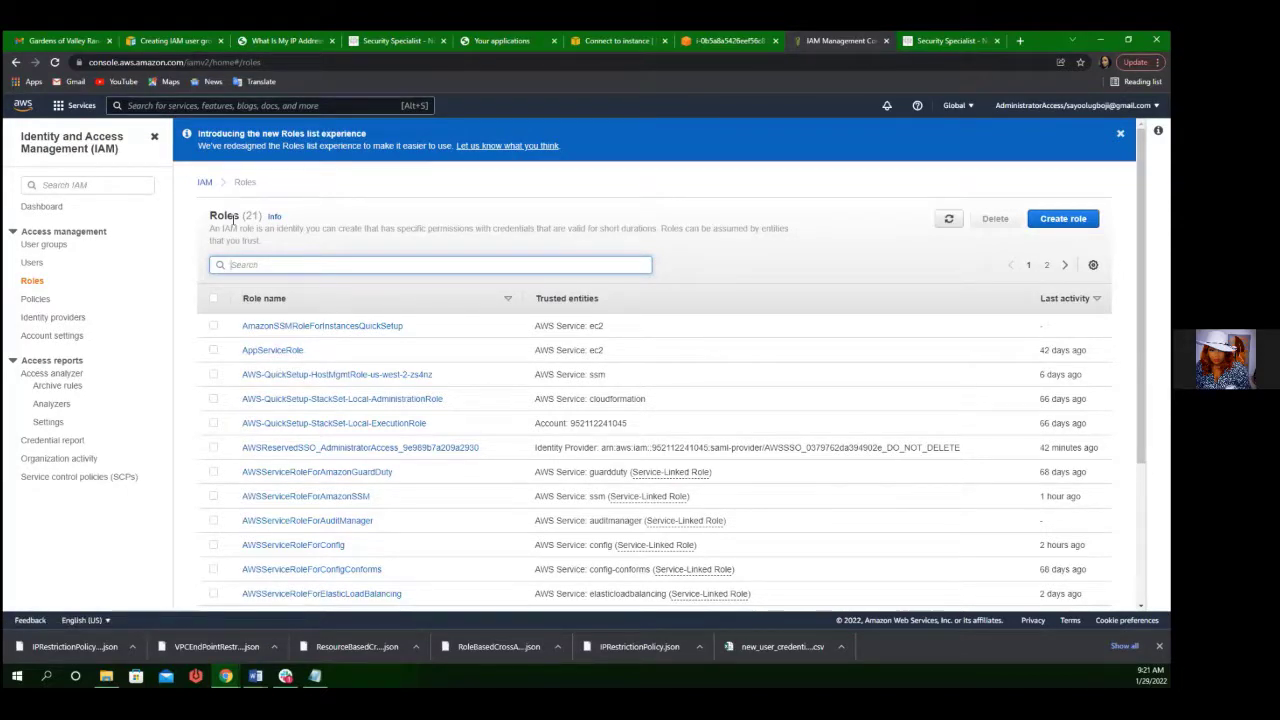
pyautogui.write('ec2s')
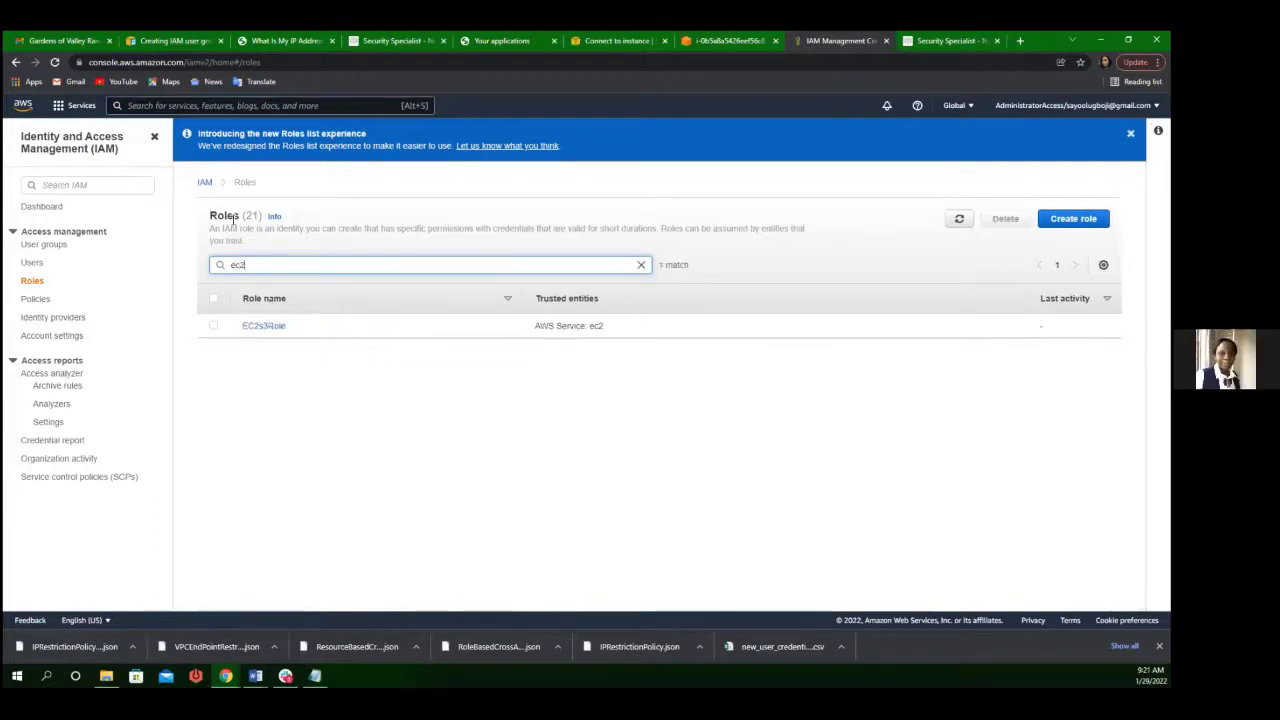
pyautogui.write('3')
pyautogui.click(212, 327)
pyautogui.click(278, 328)
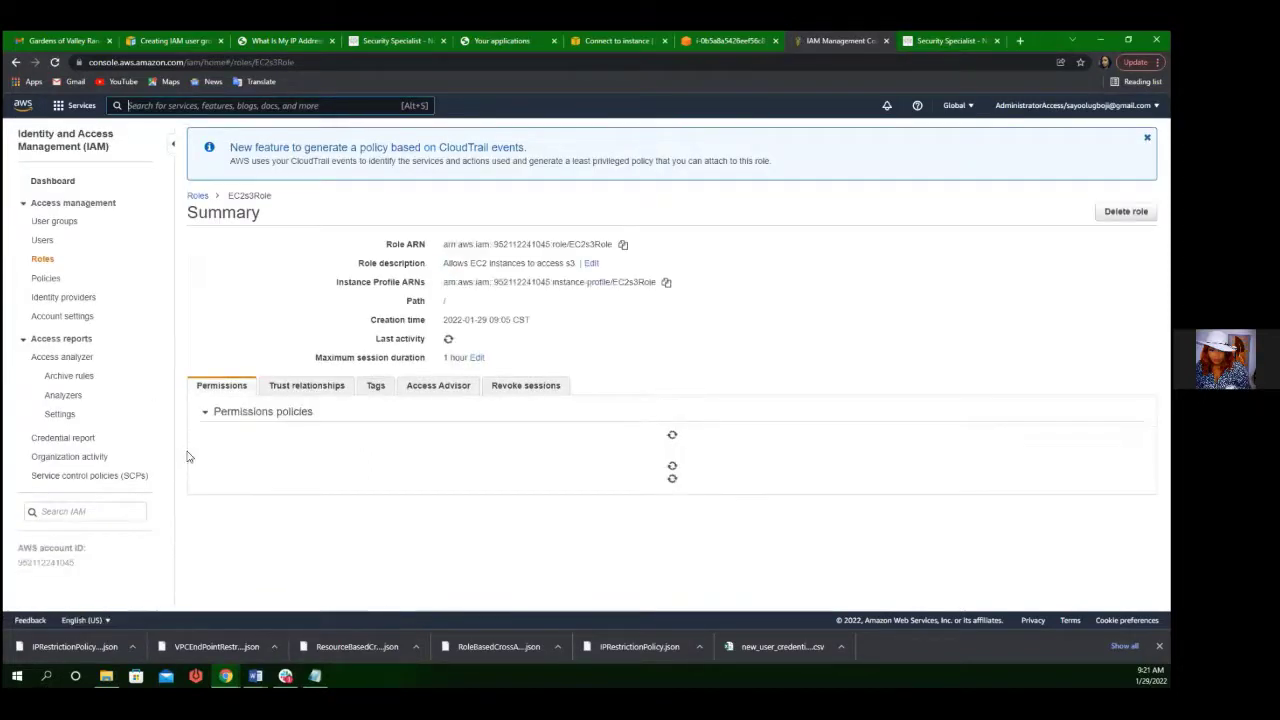
# Step: Attach IPRestrictionPolicy to EC2s3Role, finding it with the policy search term ipr
pyautogui.click(202, 445)
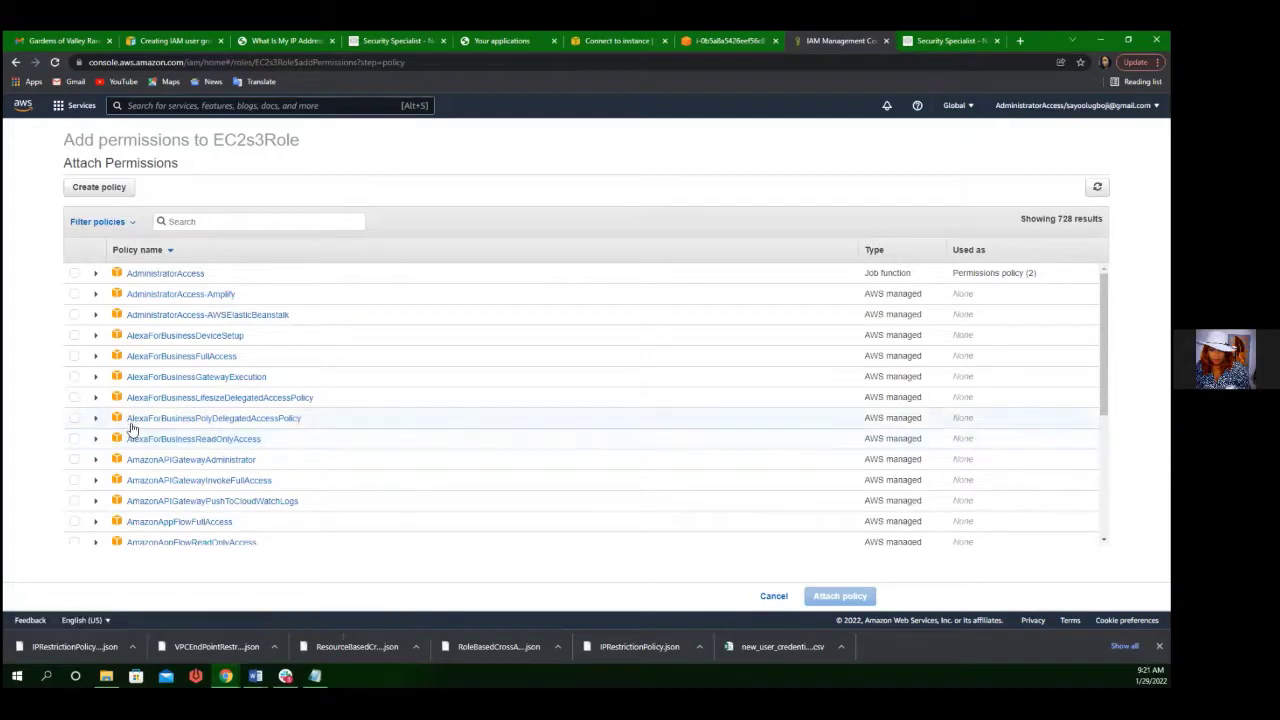
pyautogui.click(198, 224)
pyautogui.write('ipr')
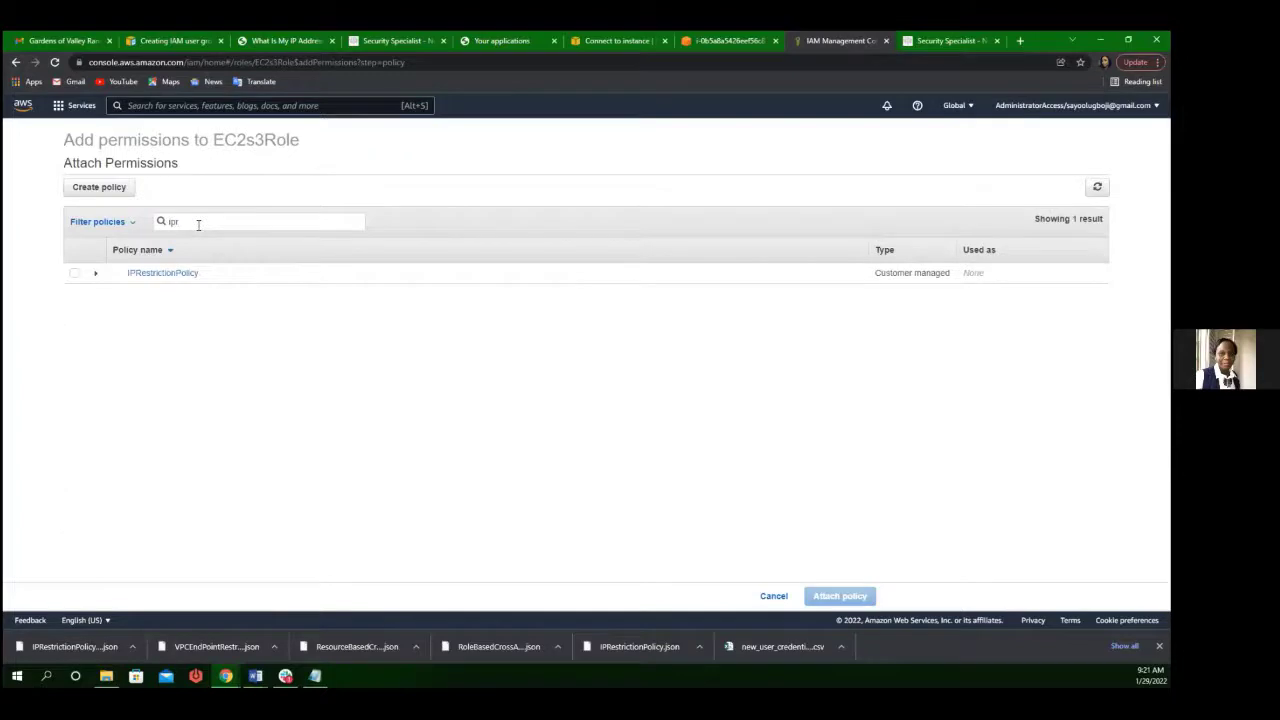
pyautogui.click(75, 273)
pyautogui.click(838, 595)
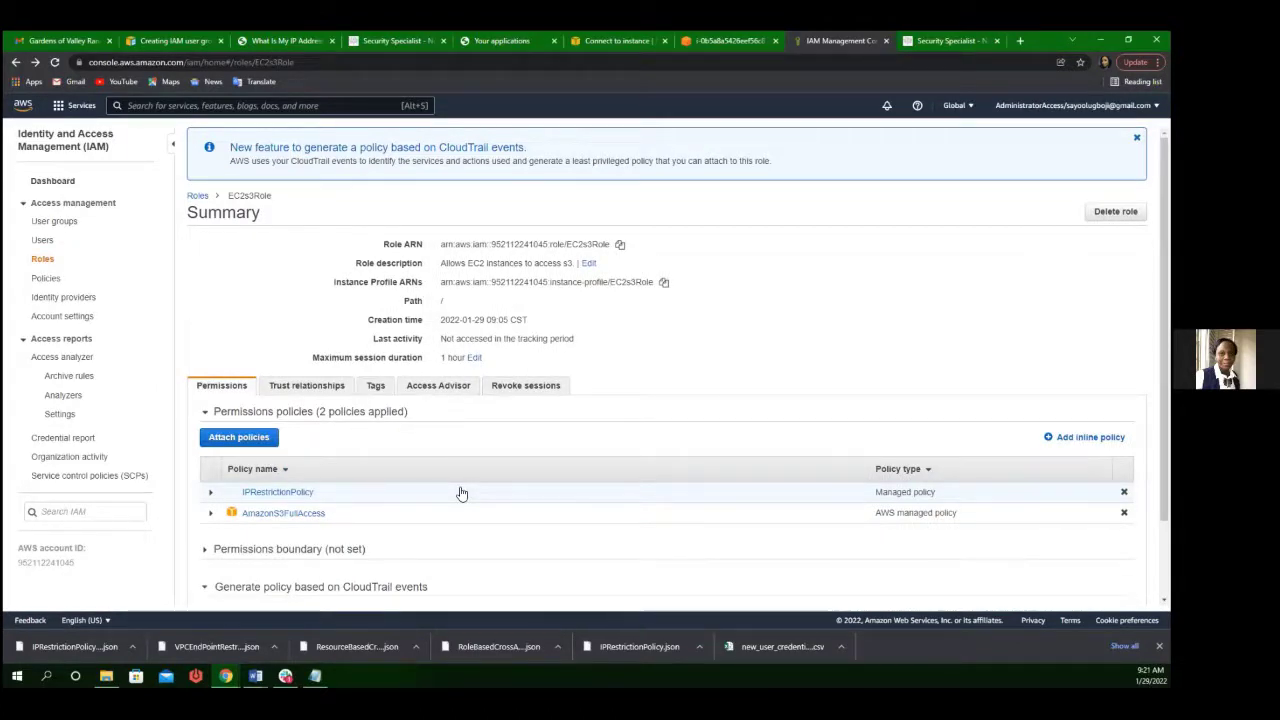
# Step: Reload the EC2 instance's terminal session and list the S3 buckets with aws s3 ls
pyautogui.click(712, 41)
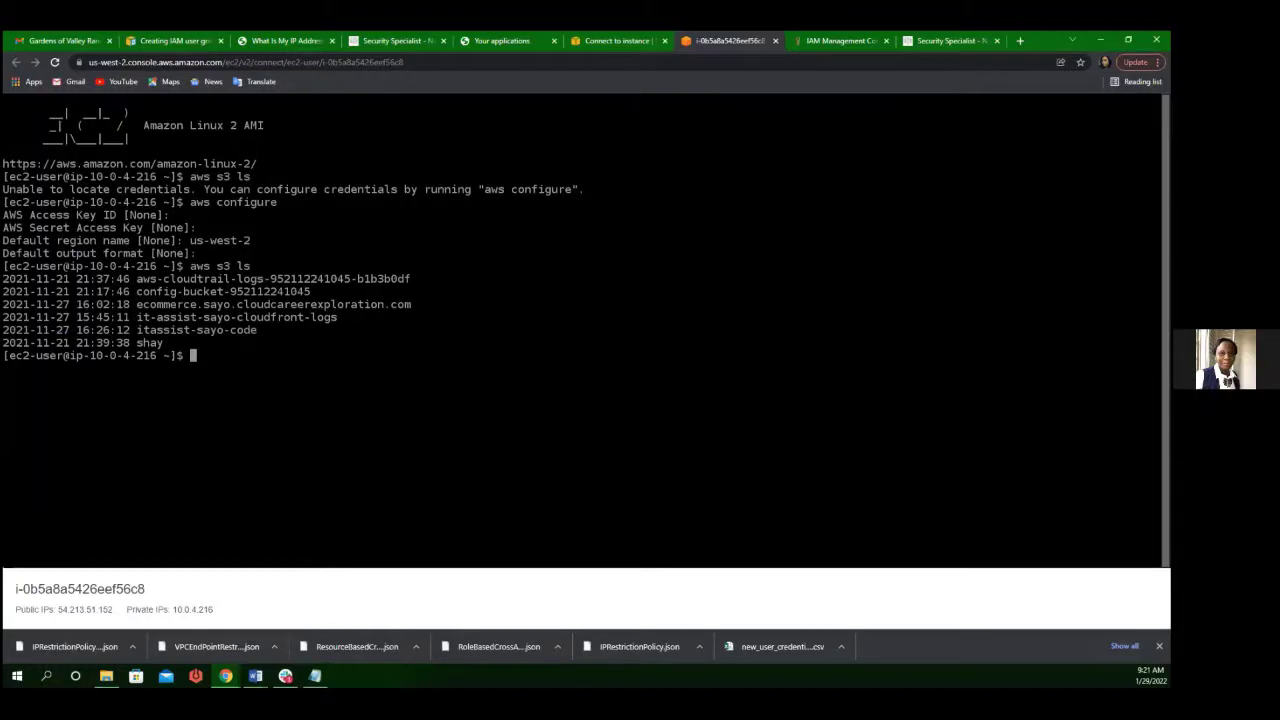
pyautogui.click(55, 62)
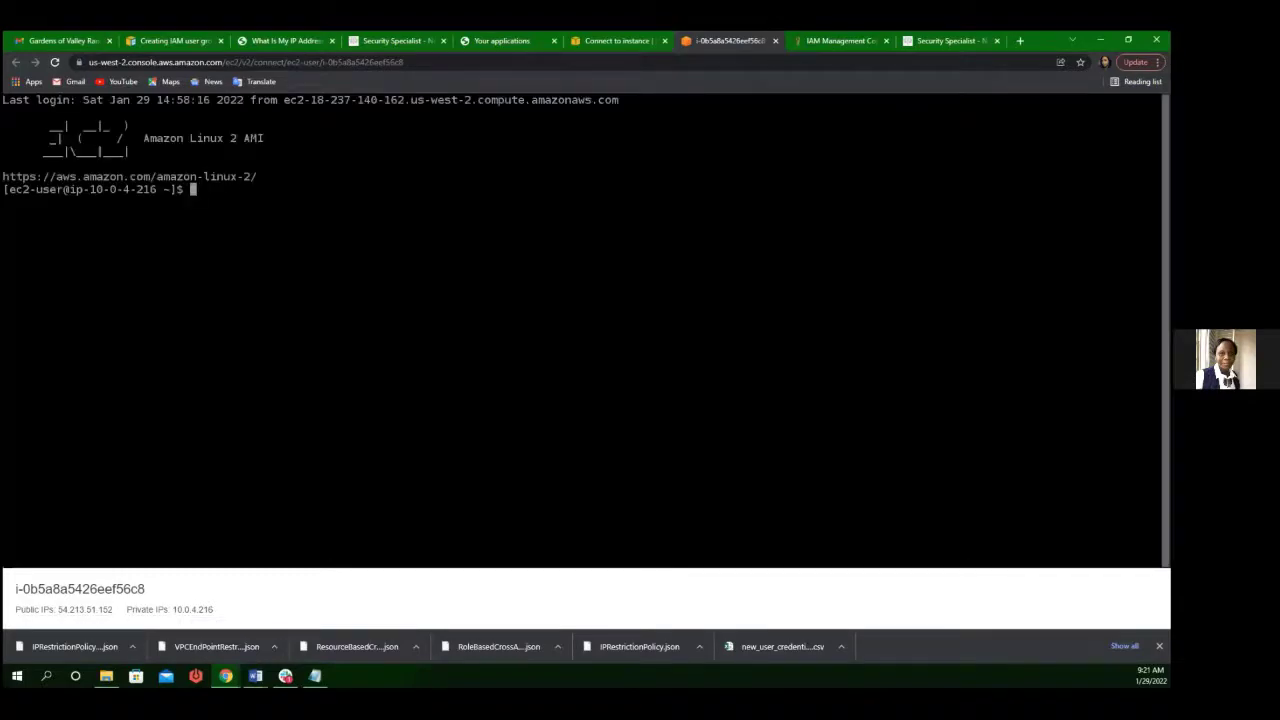
pyautogui.write('aws s3 ls')
pyautogui.press('Return')
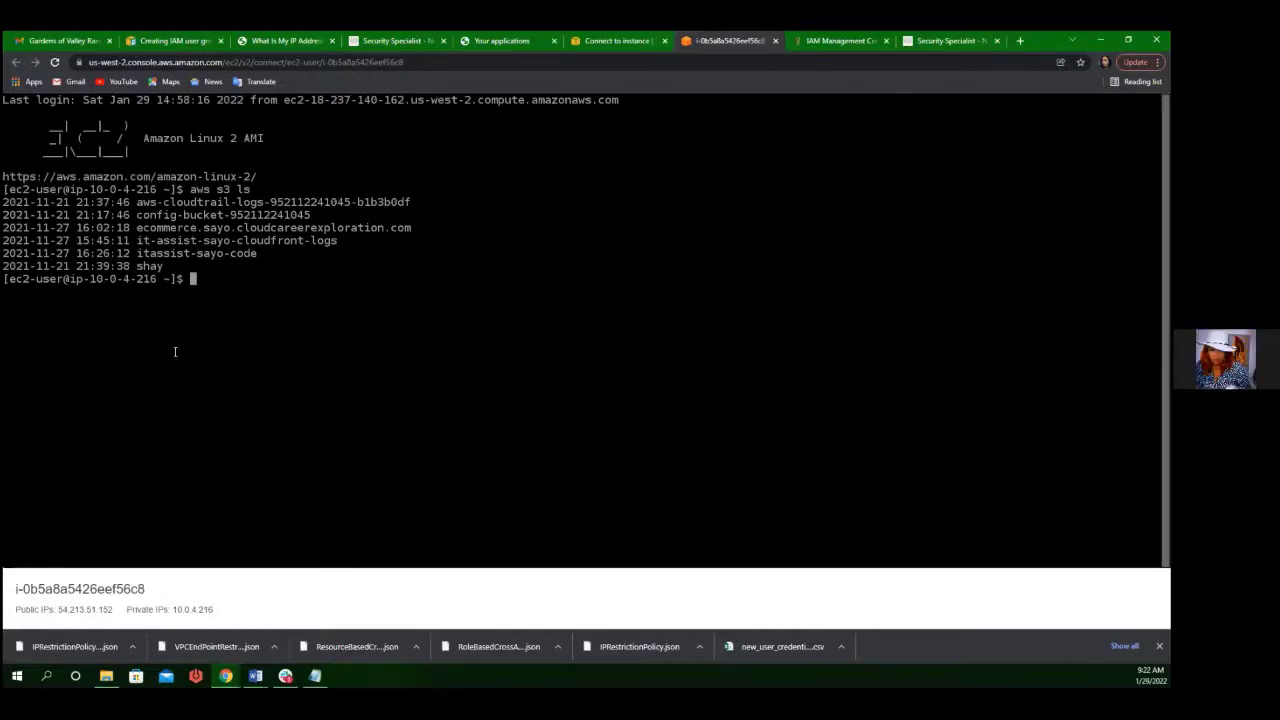
# Step: List the contents of the ecommerce.sayo.cloudcareerexploration.com bucket from the instance terminal with aws s3 ls, using the copied bucket name
pyautogui.write('a')
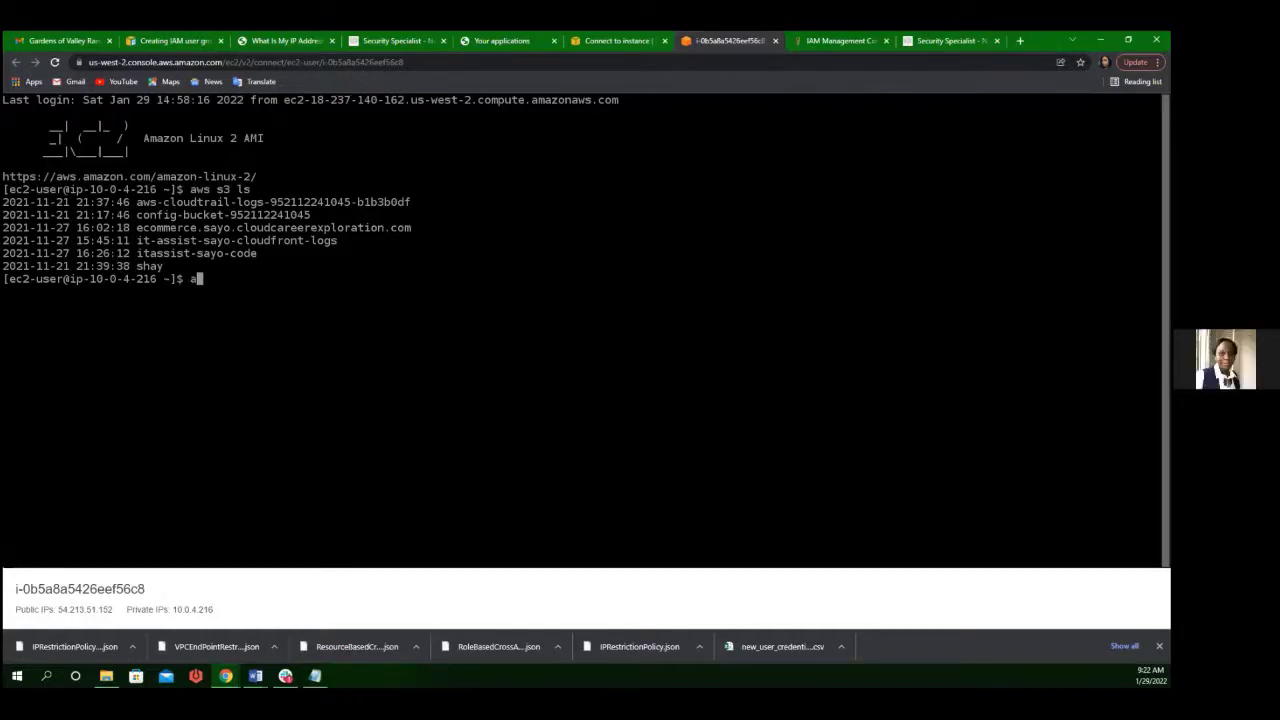
pyautogui.write('ws s3 ls')
pyautogui.moveTo(137, 228); pyautogui.dragTo(413, 228)
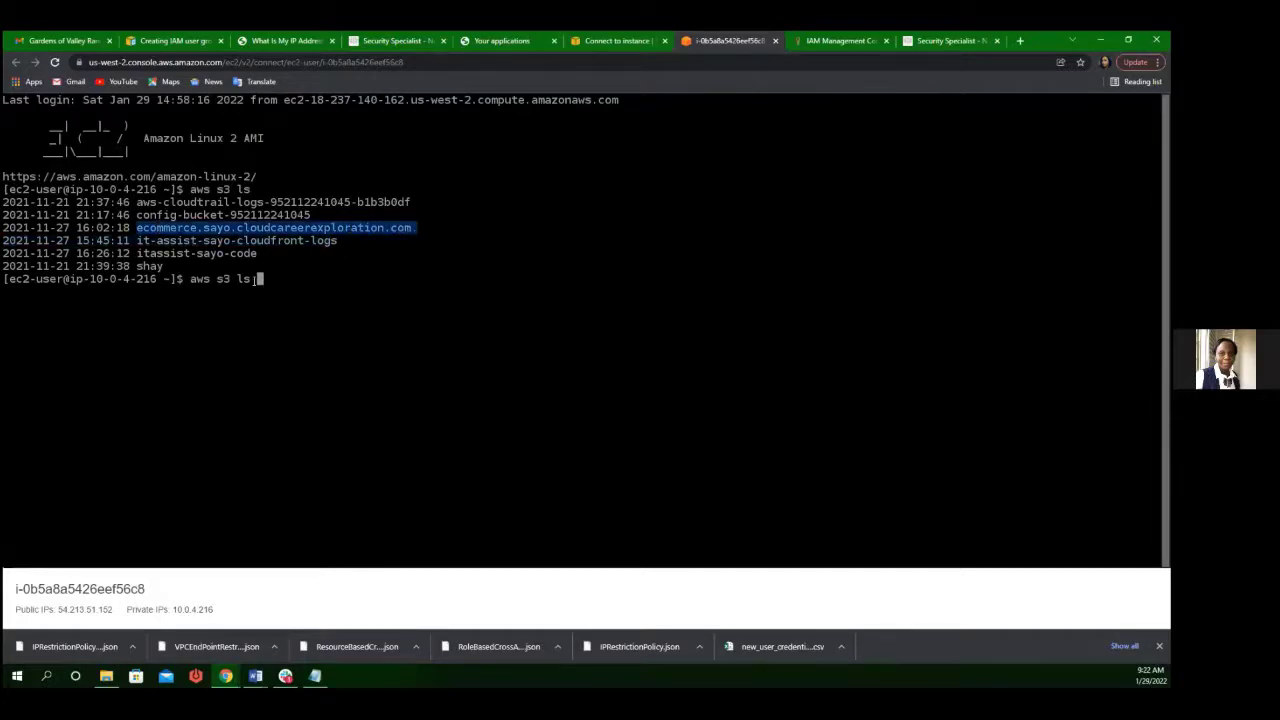
pyautogui.hotkey('ctrl', 'c')
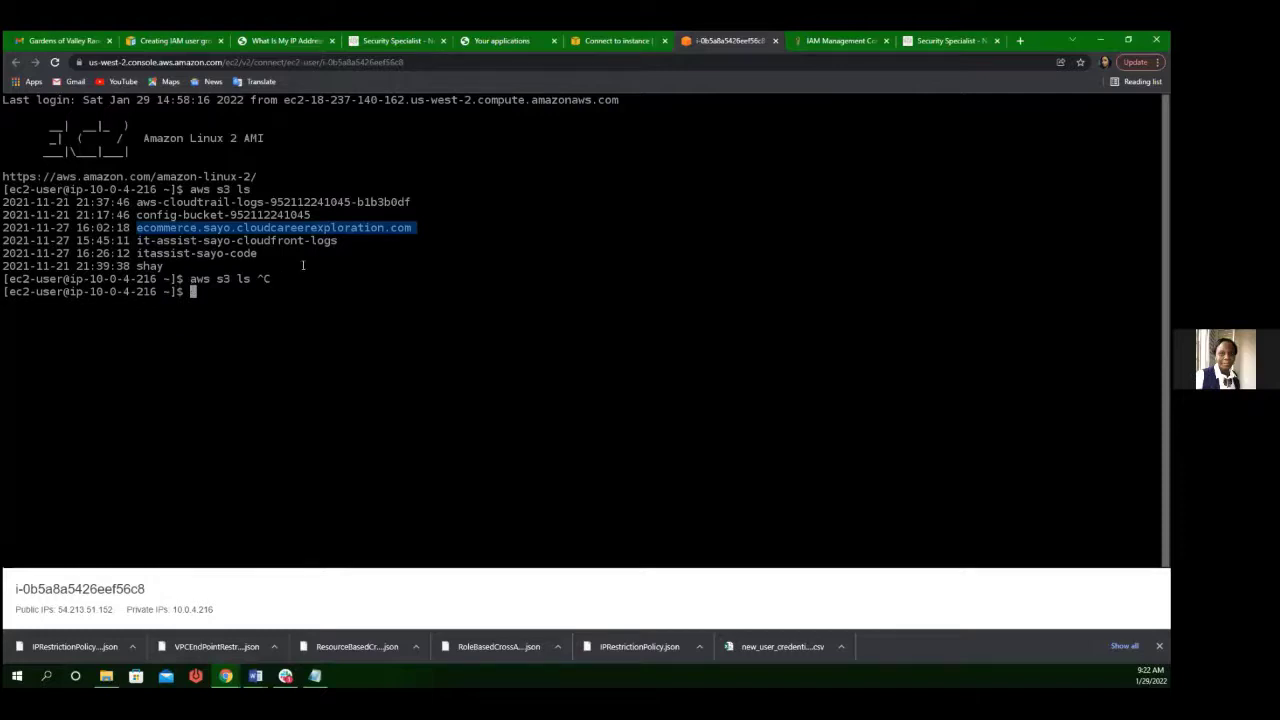
pyautogui.hotkey('ctrl', 'v')
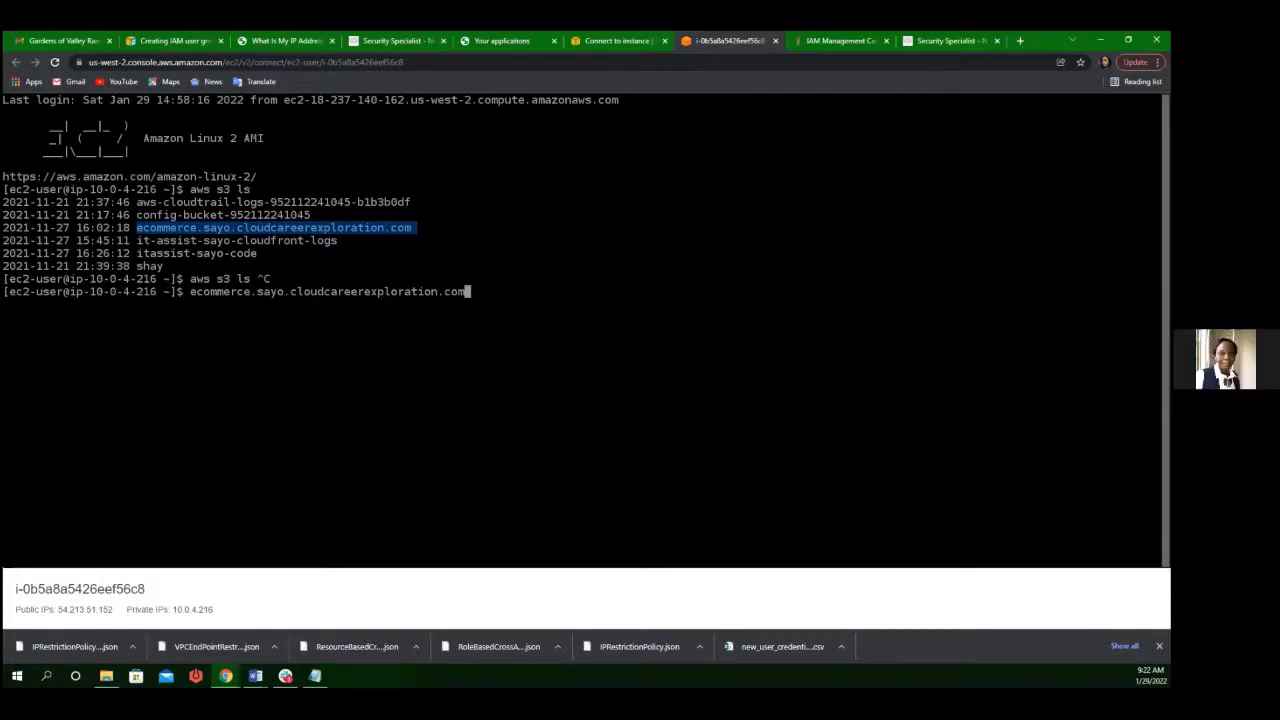
pyautogui.press('Return')
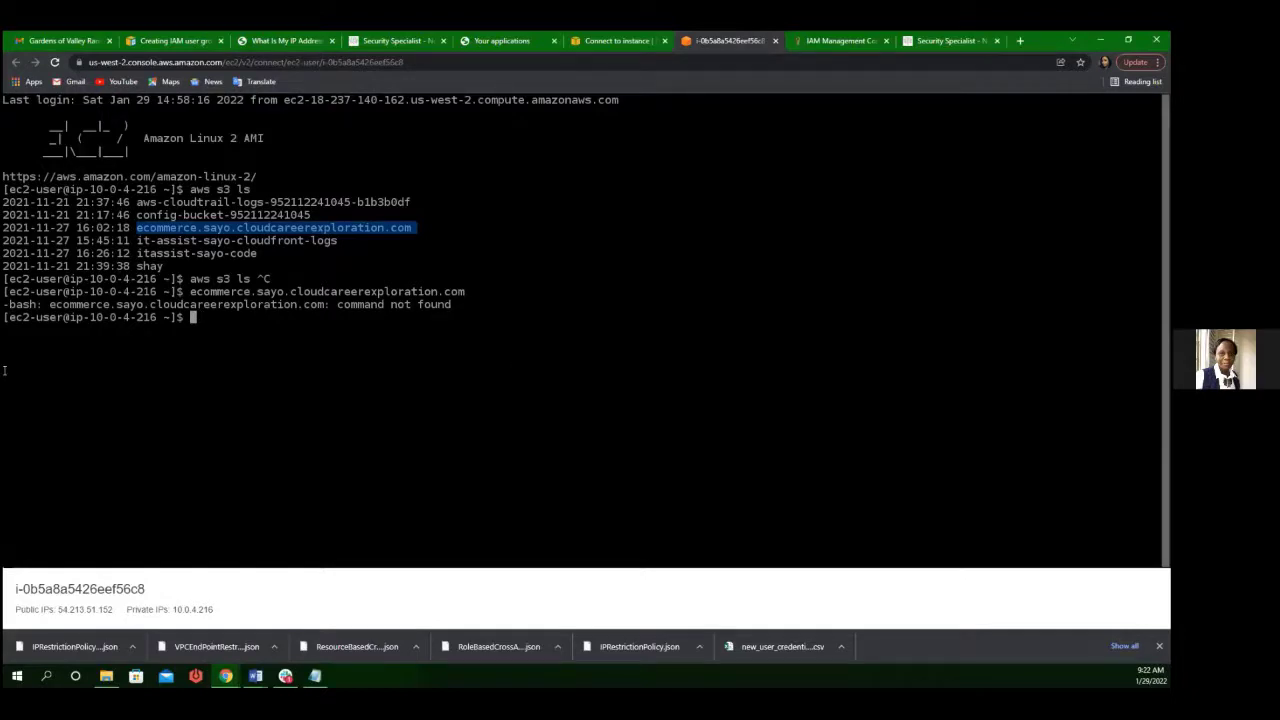
pyautogui.write('aws s3 ls')
pyautogui.hotkey('ctrl', 'v')
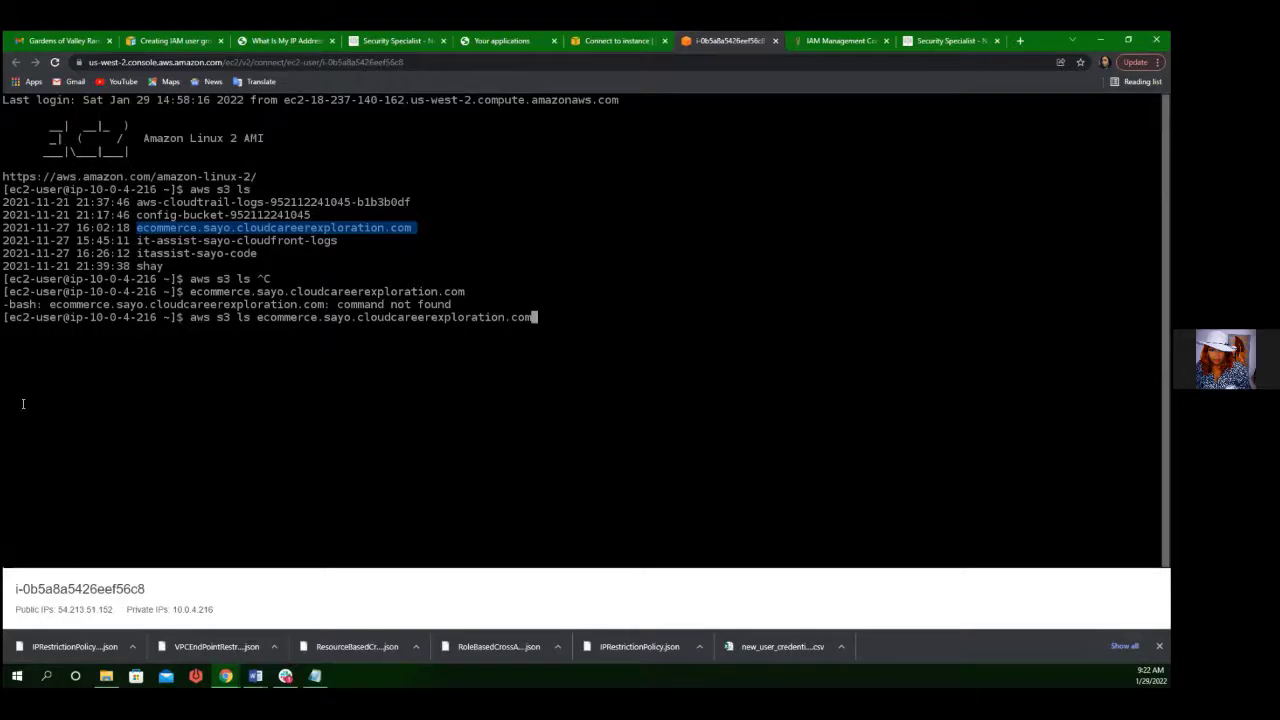
pyautogui.press('Return')
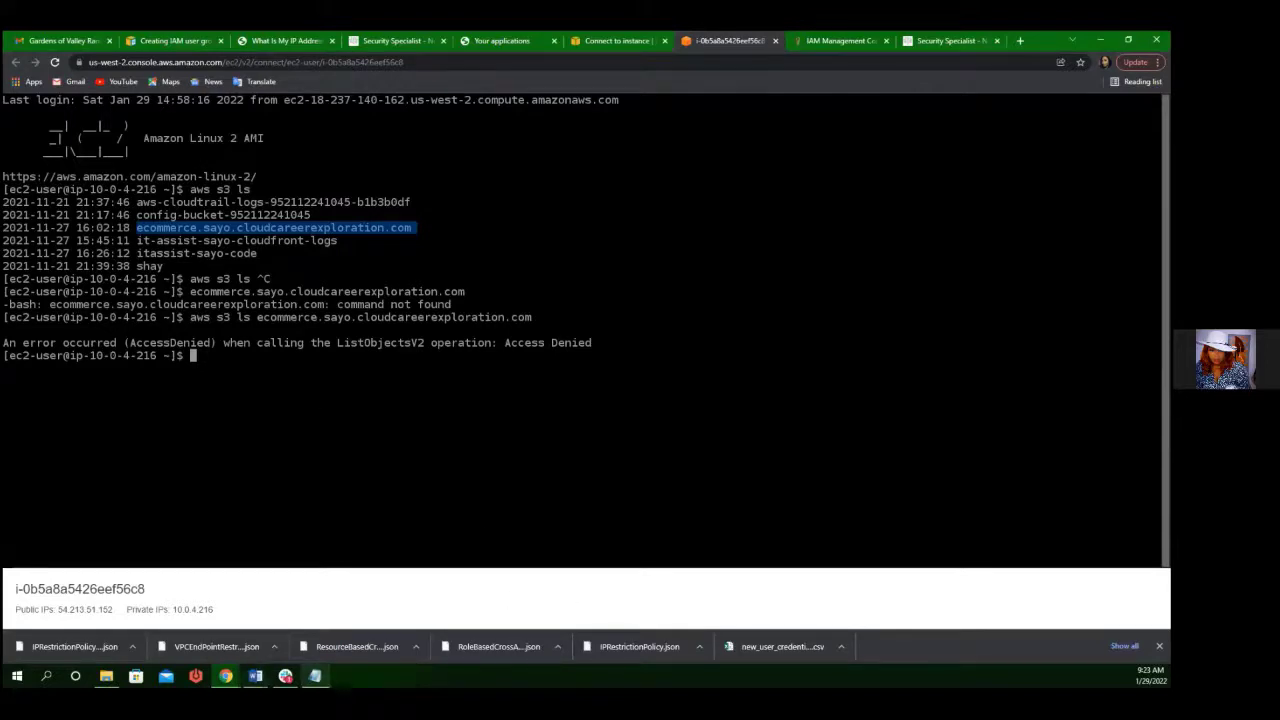
# Step: Switch to Notepad to review the source IP condition in the IPRestrictionPolicy file, and return to the terminal
pyautogui.click(315, 676)
pyautogui.click(744, 412)
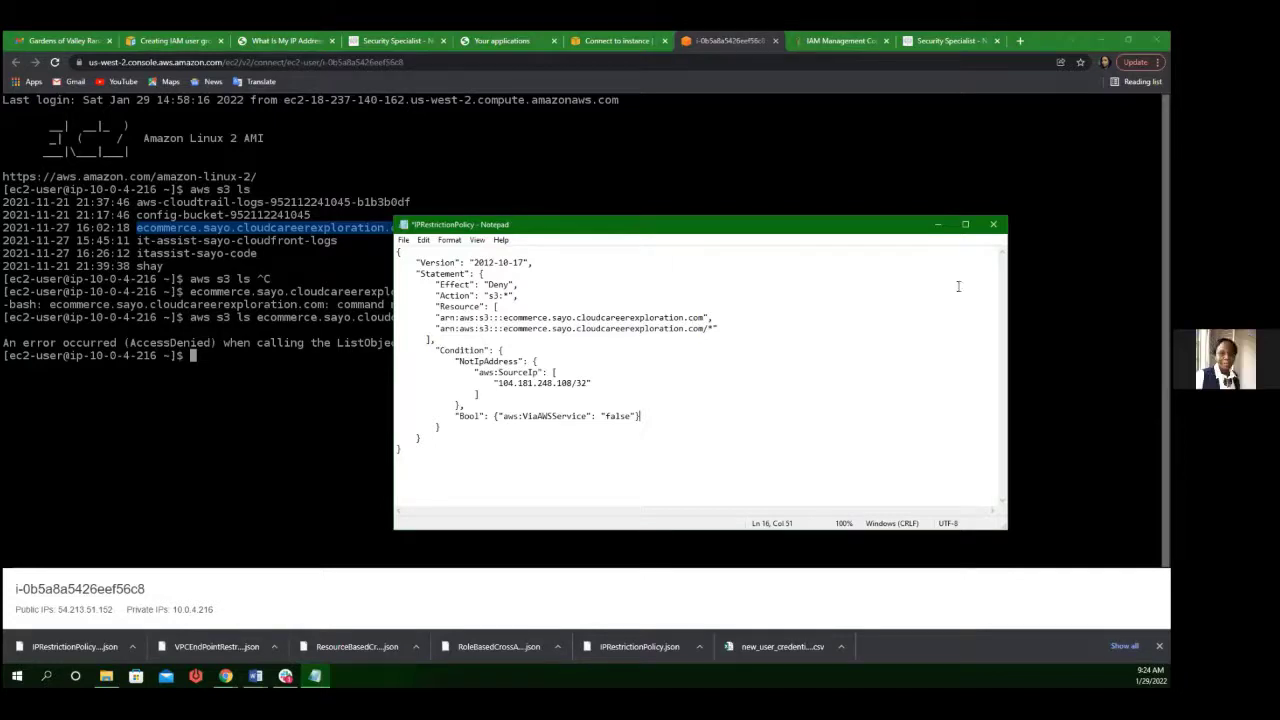
pyautogui.click(936, 225)
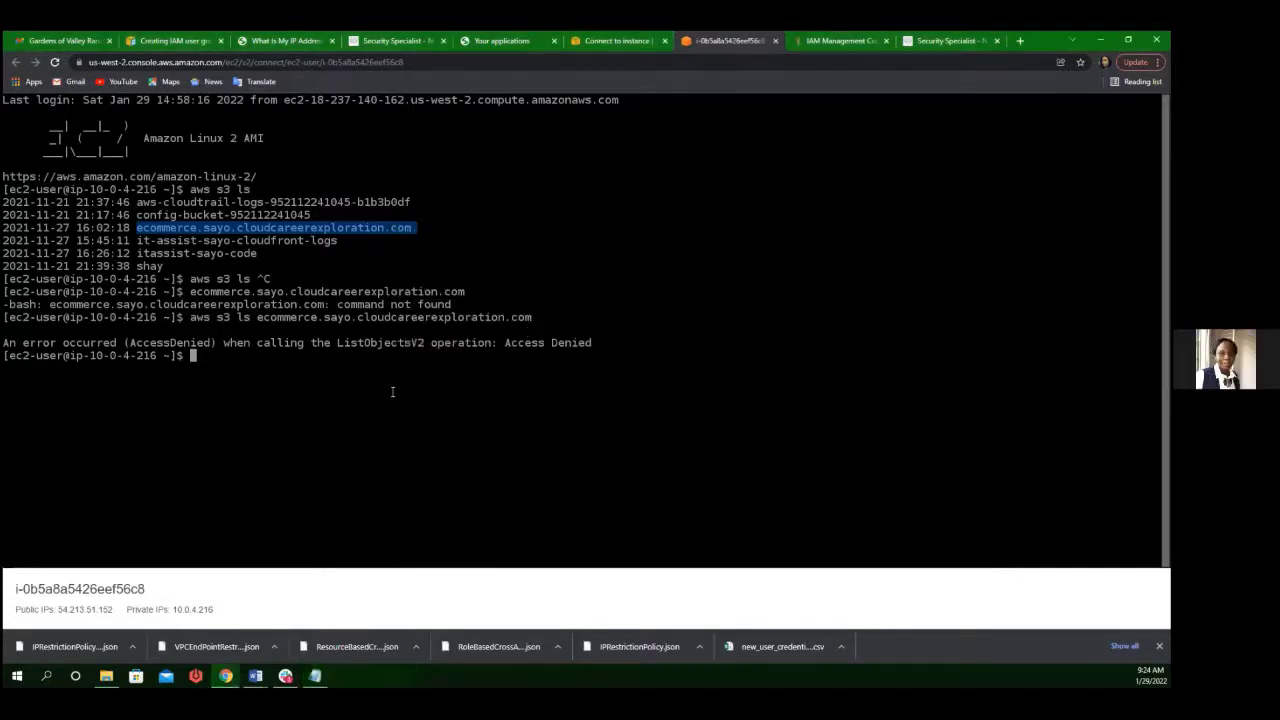
# Step: Copy the EC2 instance's public IP address from its Connect to instance page
pyautogui.click(617, 40)
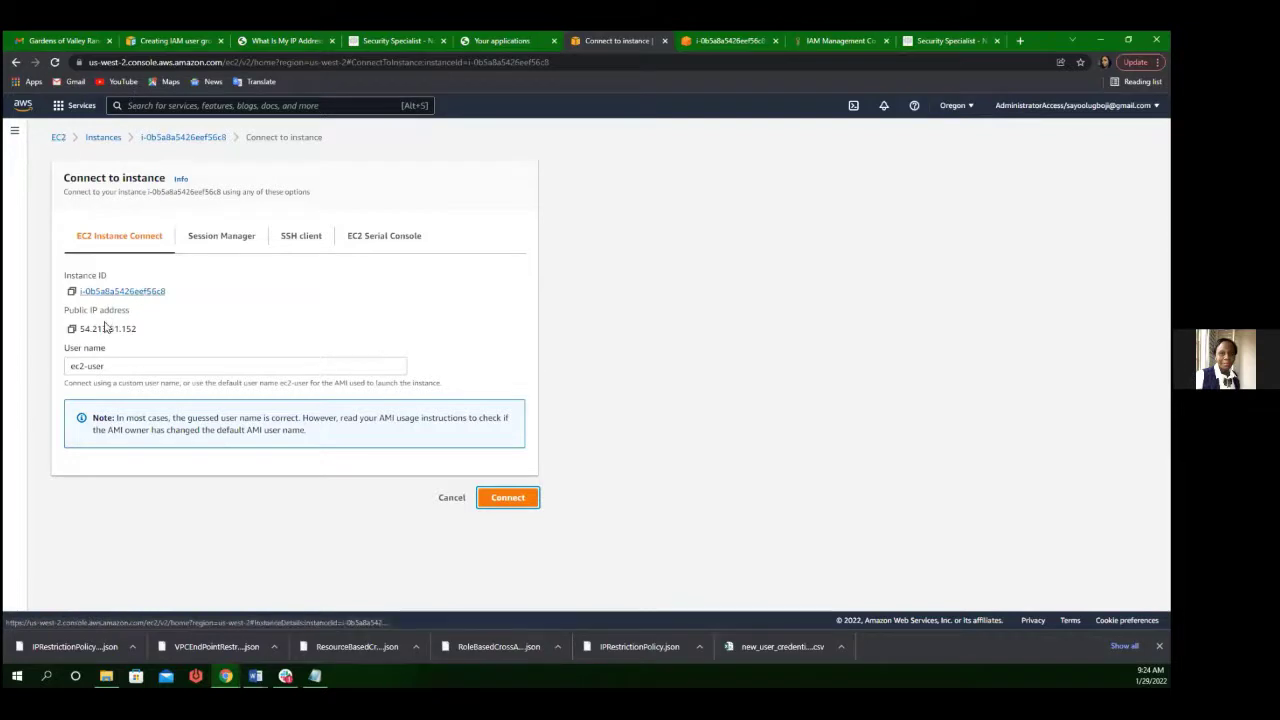
pyautogui.moveTo(138, 329); pyautogui.dragTo(80, 328)
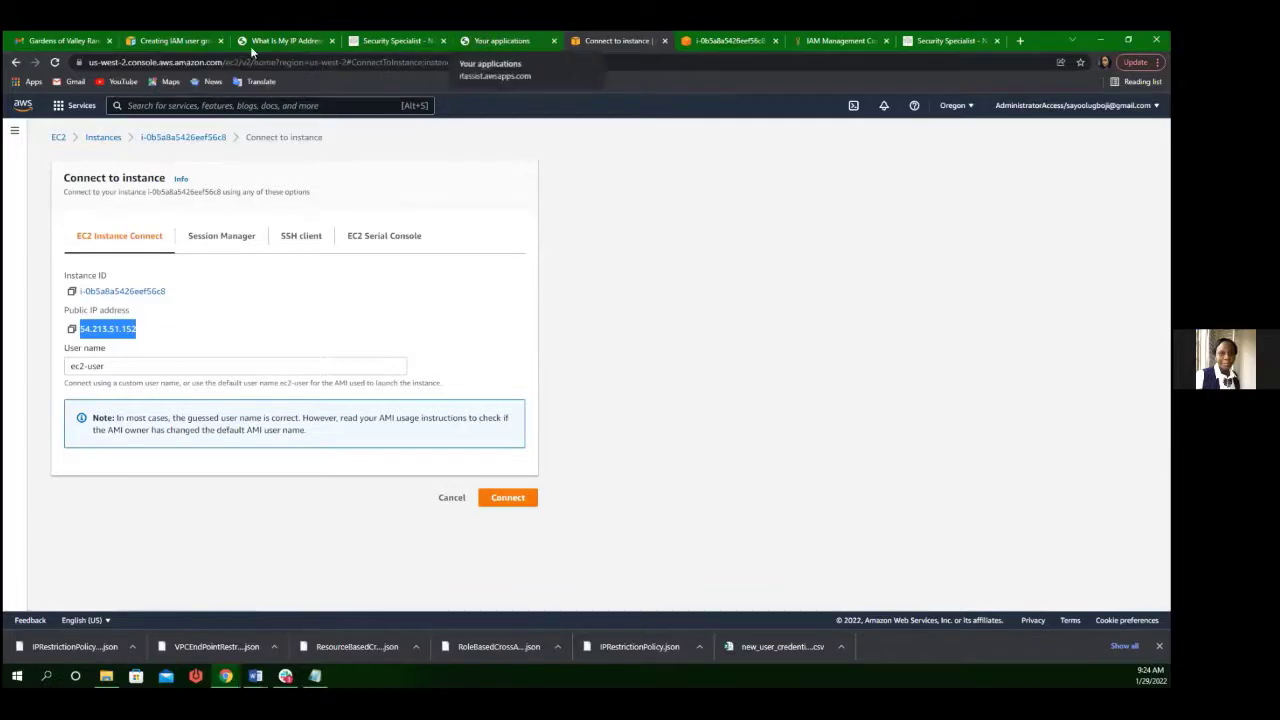
pyautogui.click(205, 40)
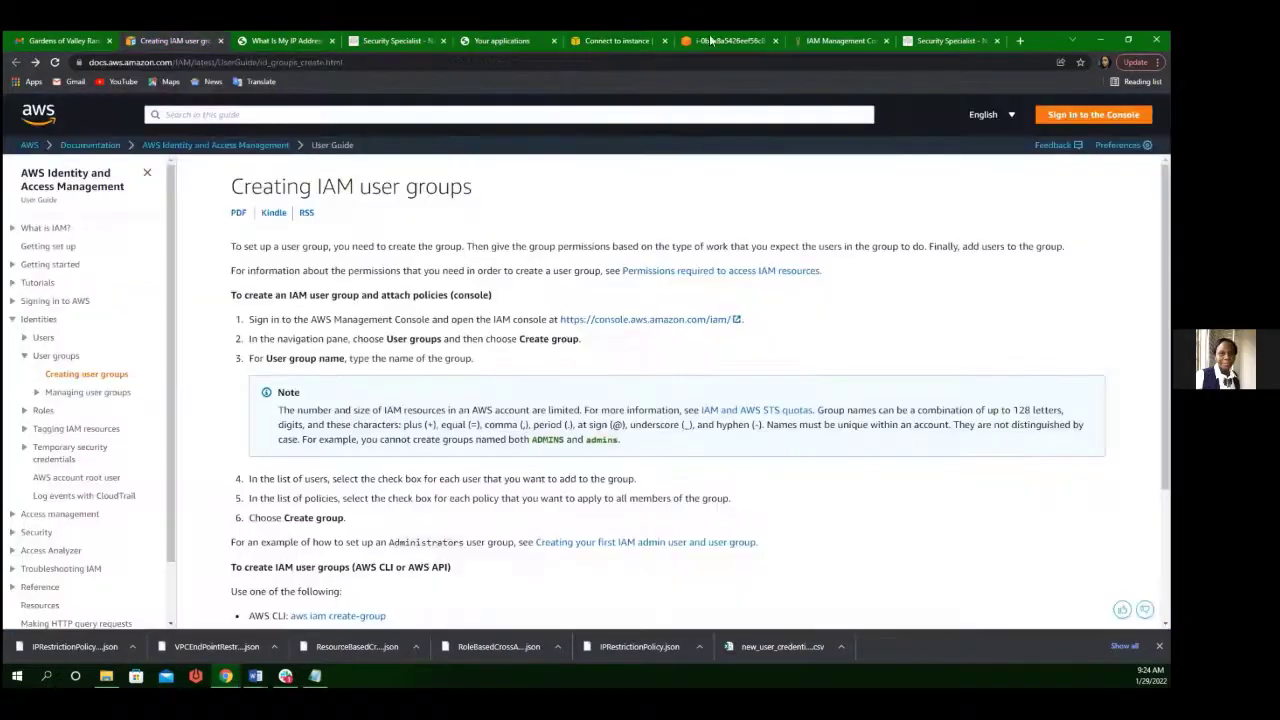
# Step: Open IPRestrictionPolicy from EC2s3Role's attached policies and edit it in JSON form
pyautogui.click(816, 42)
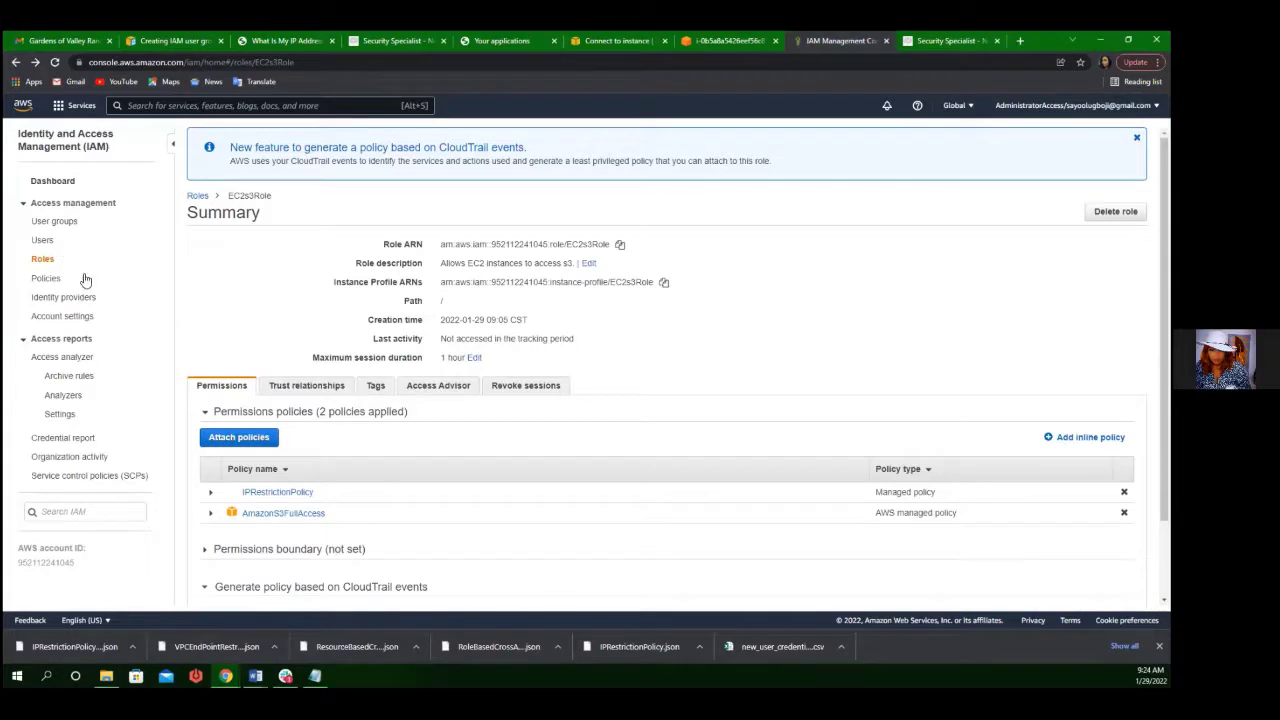
pyautogui.click(278, 492)
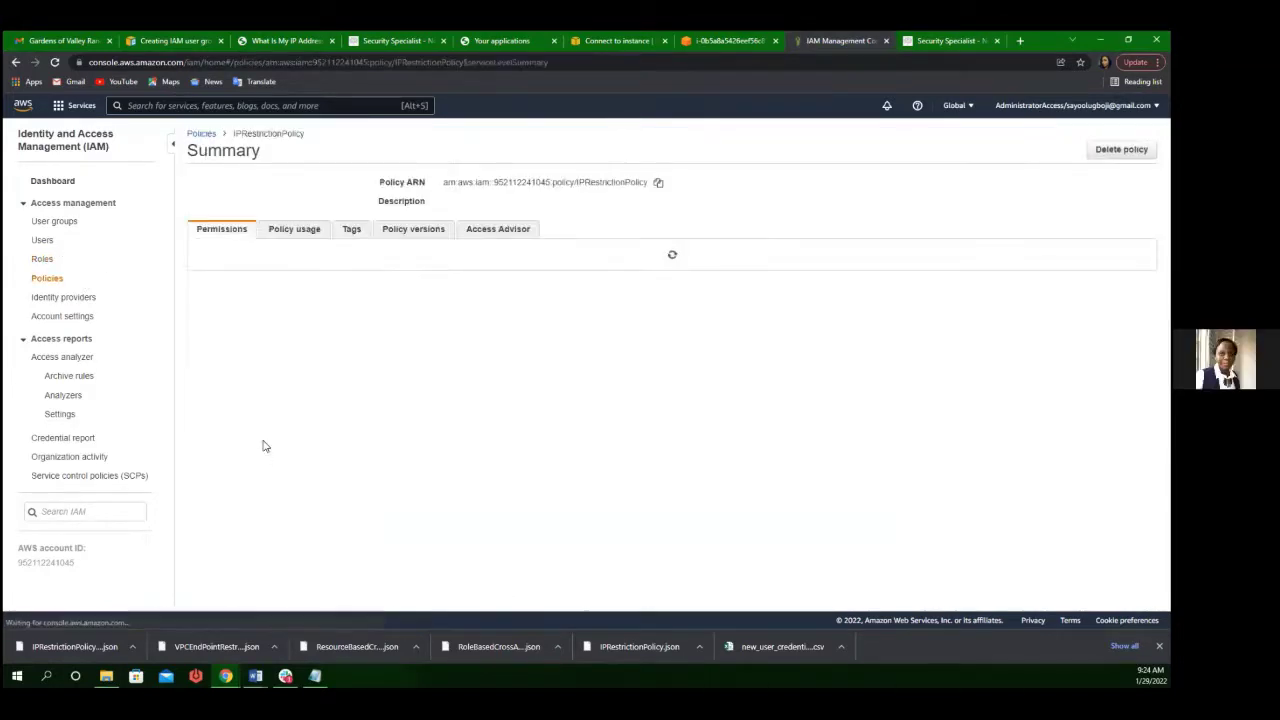
pyautogui.click(358, 311)
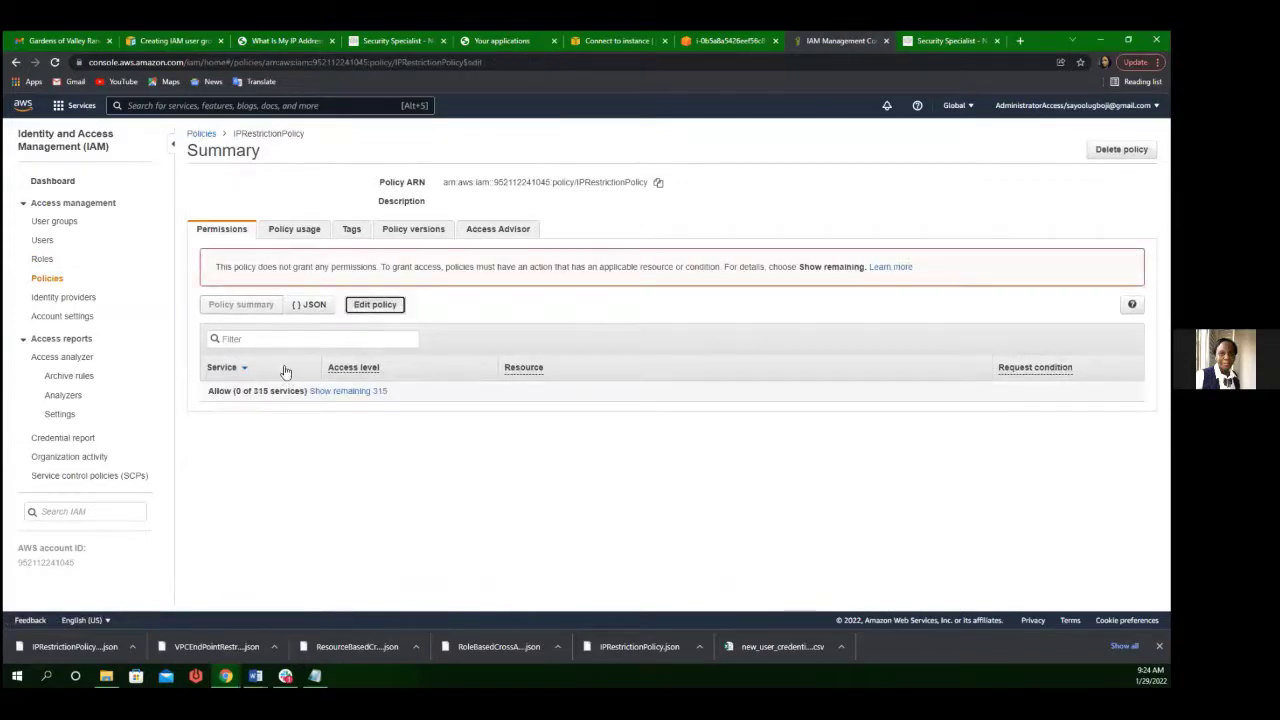
pyautogui.click(313, 221)
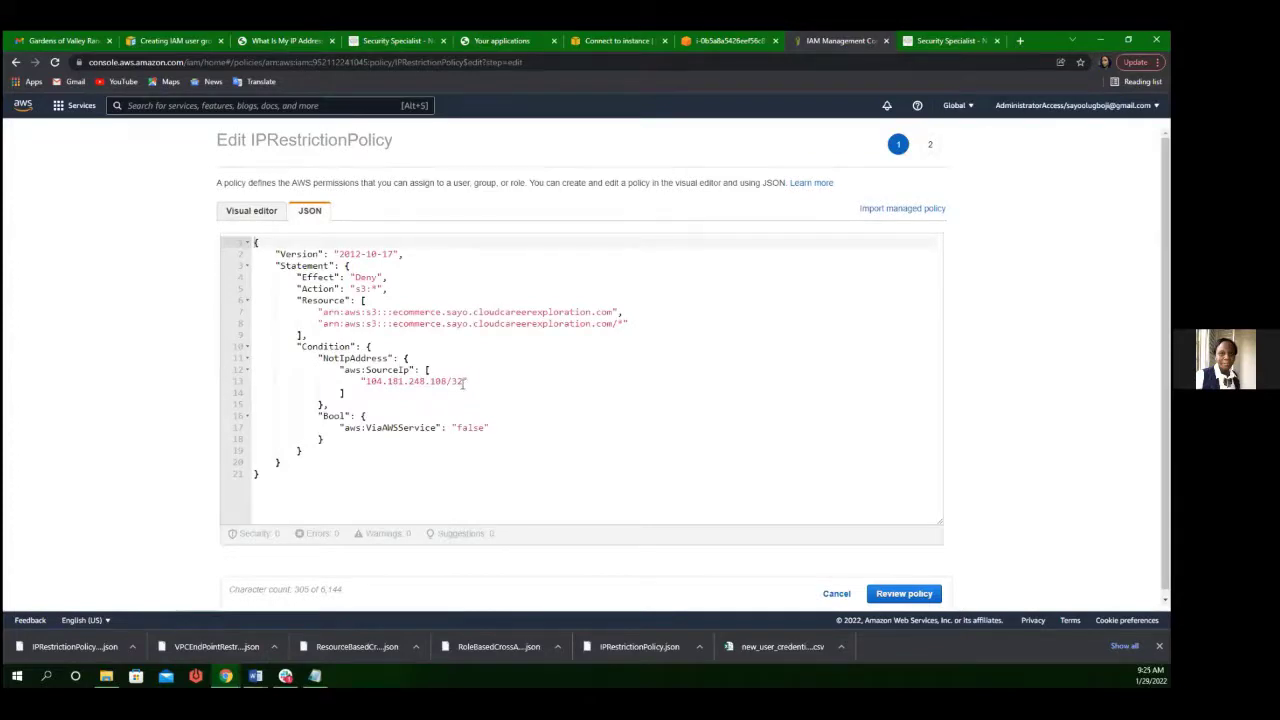
# Step: Add "54.213.51.152/32" as a second aws:SourceIp value after the existing address in the NotIpAddress condition, and save the policy changes
pyautogui.moveTo(463, 383); pyautogui.dragTo(369, 381)
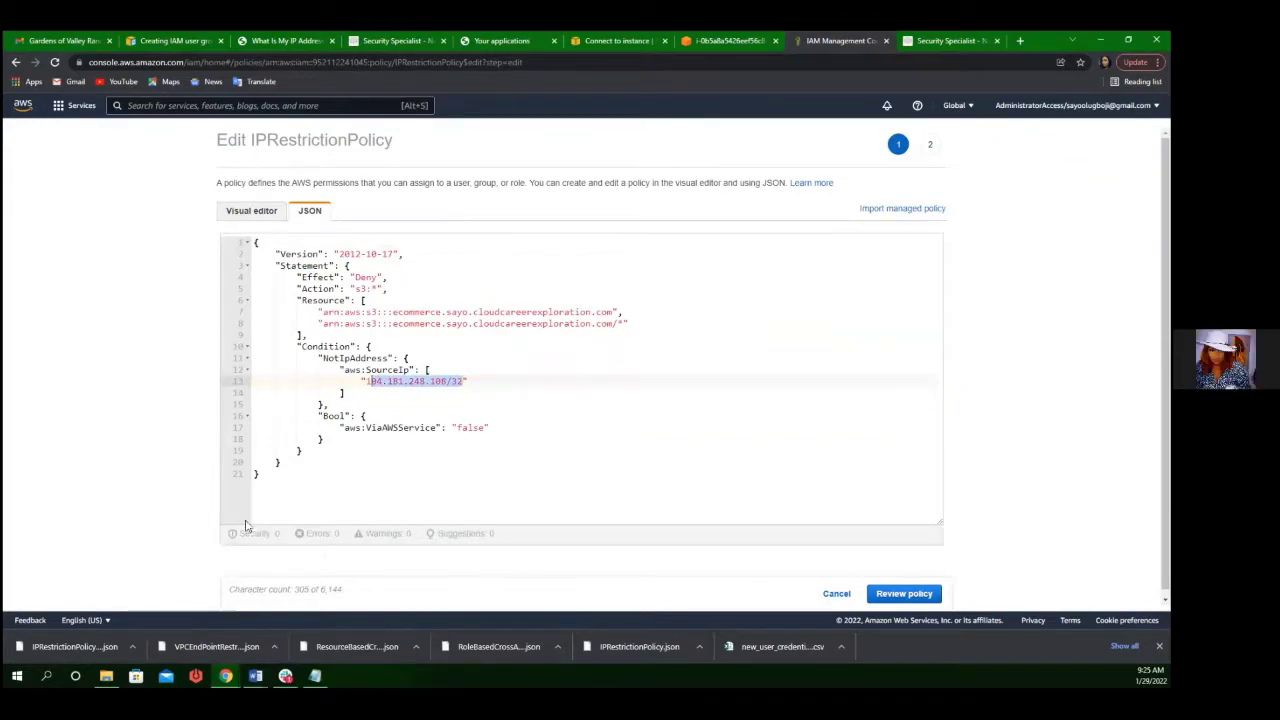
pyautogui.click(529, 377)
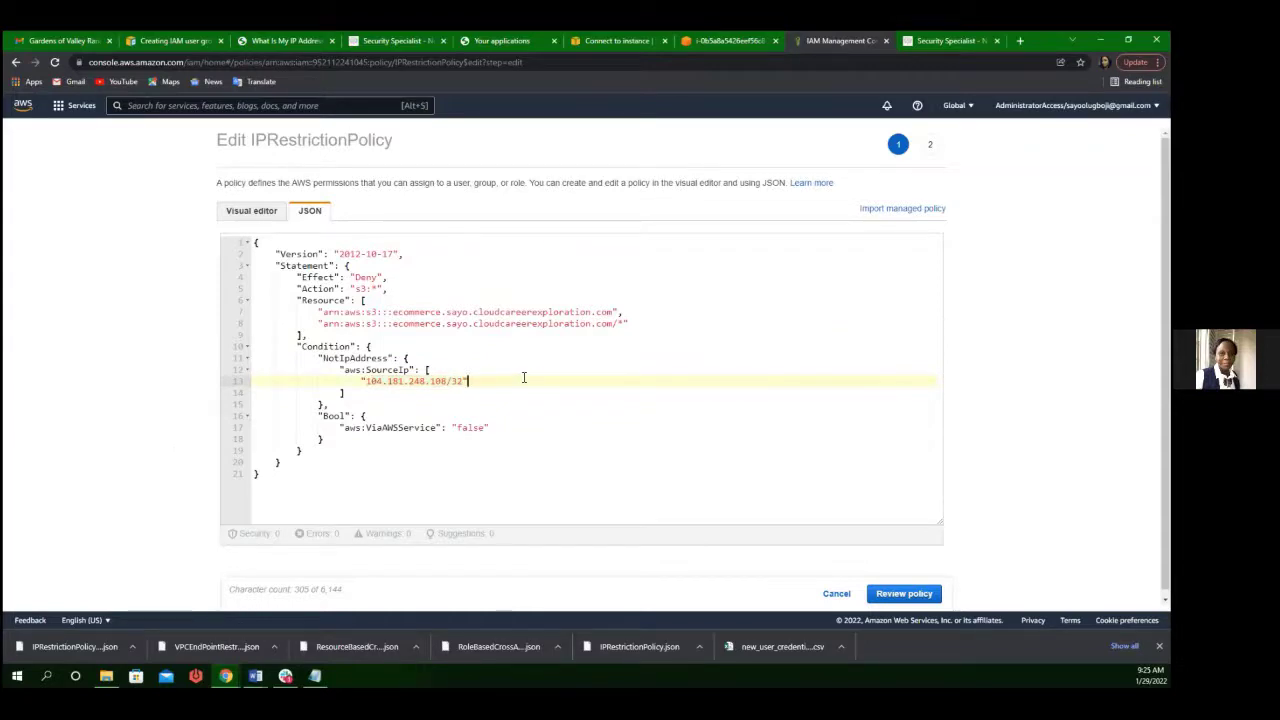
pyautogui.write(',')
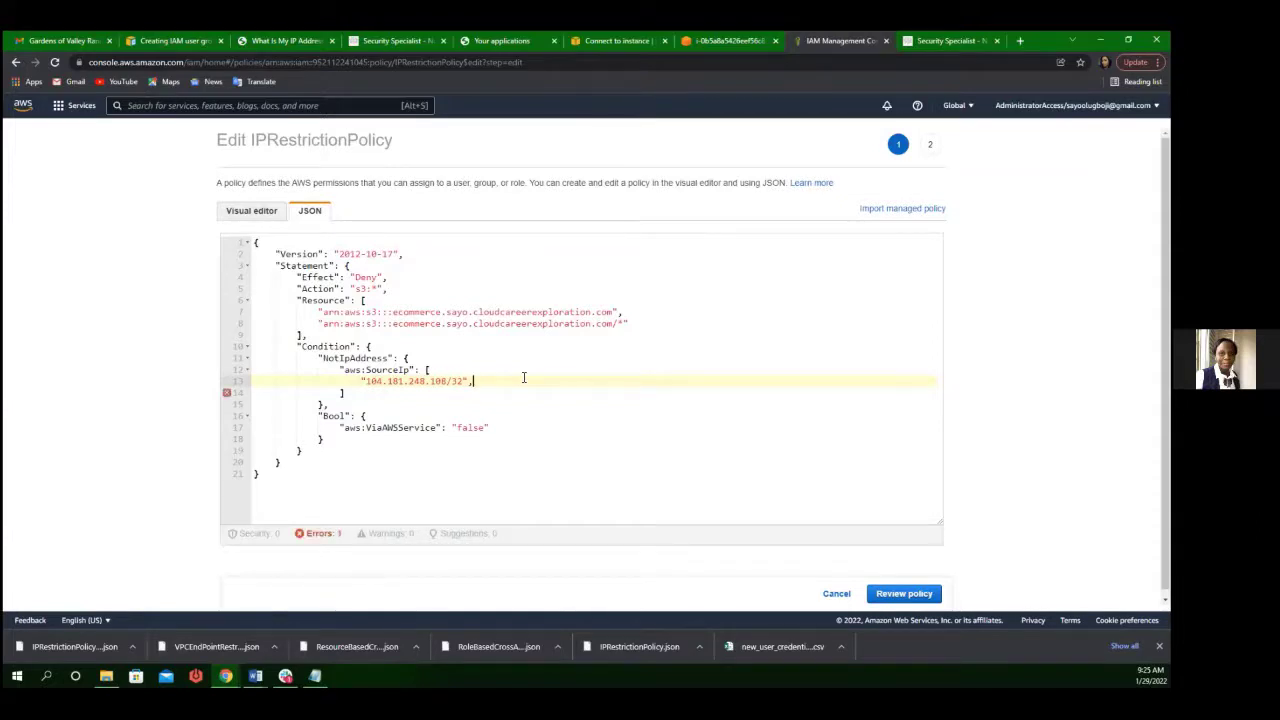
pyautogui.press('Return')
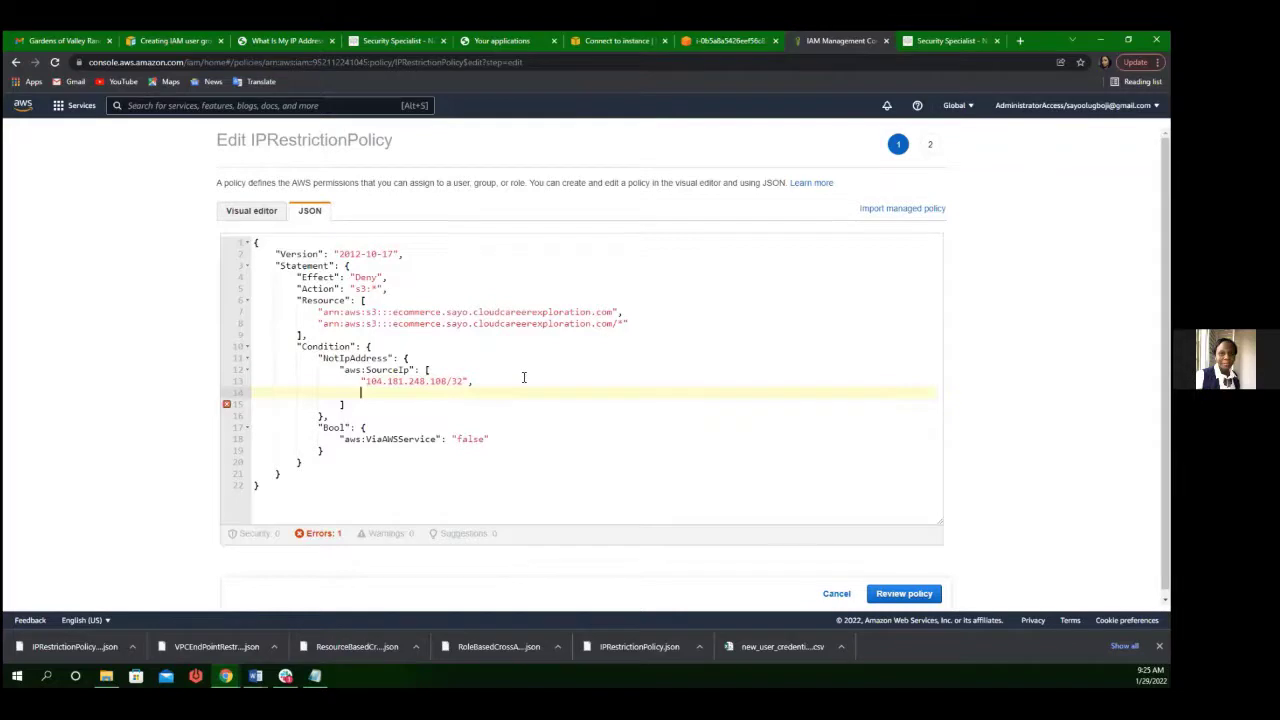
pyautogui.write('"')
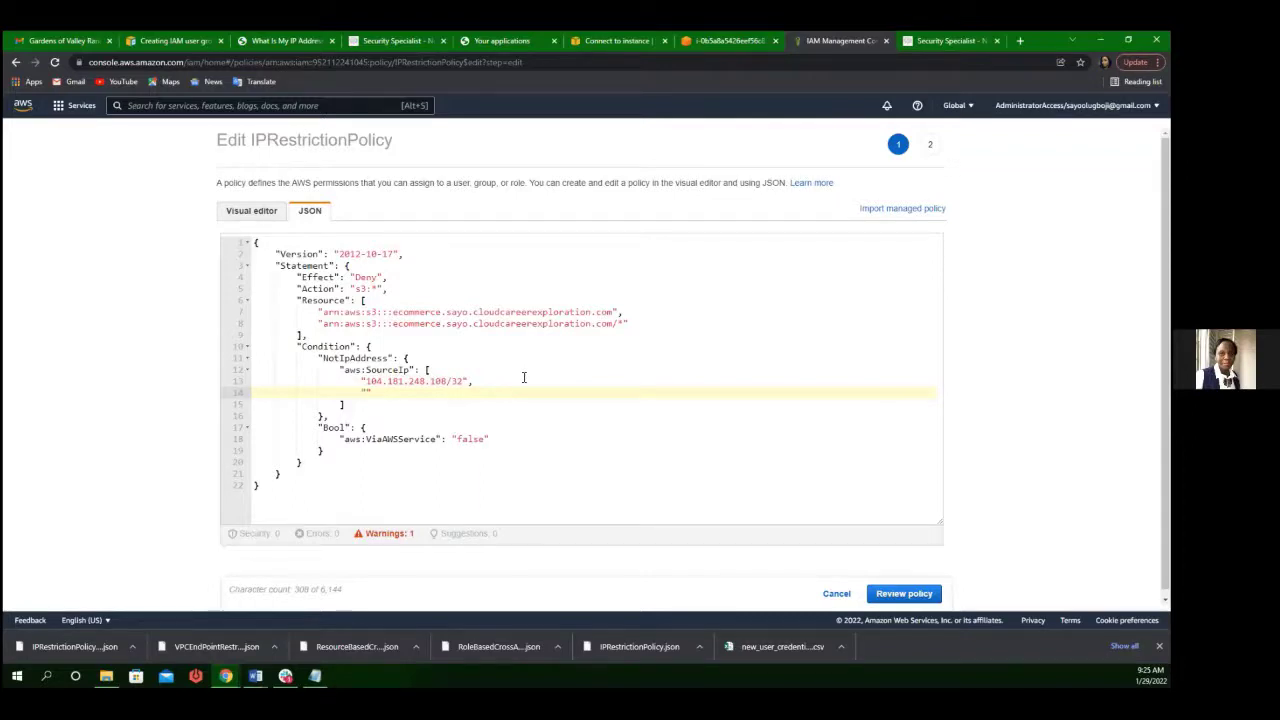
pyautogui.hotkey('ctrl', 'v')
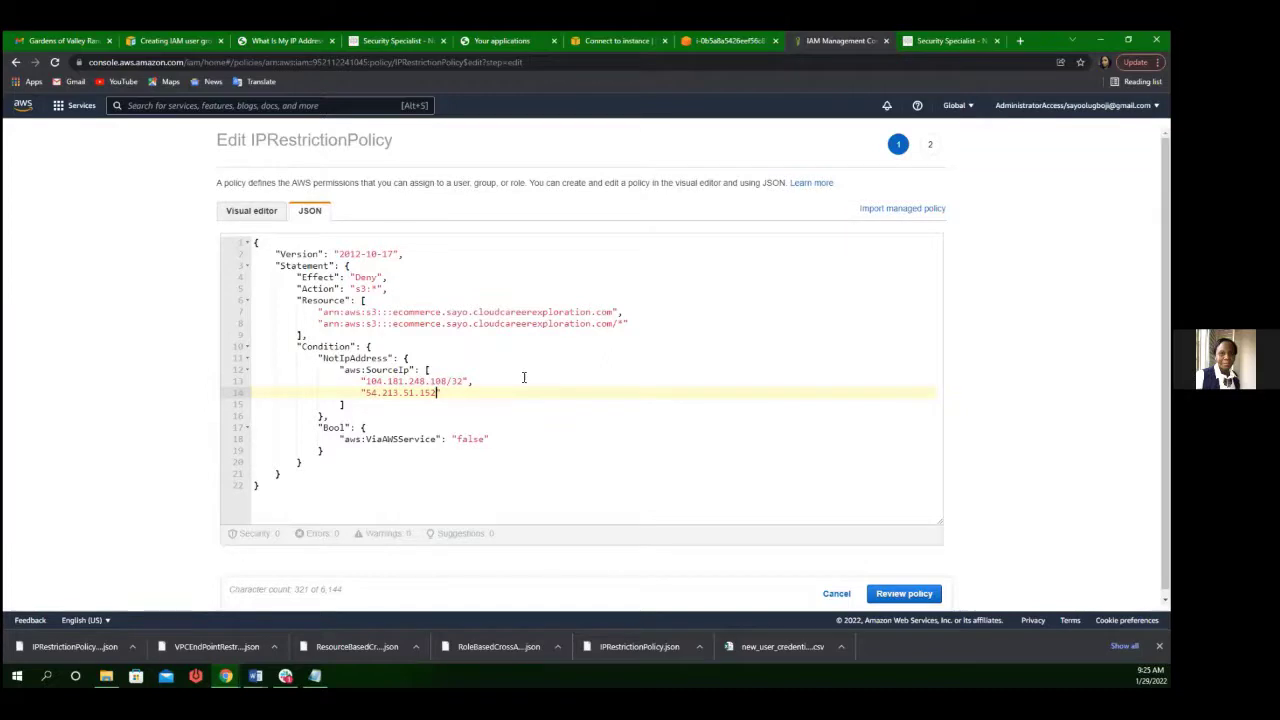
pyautogui.write('/32')
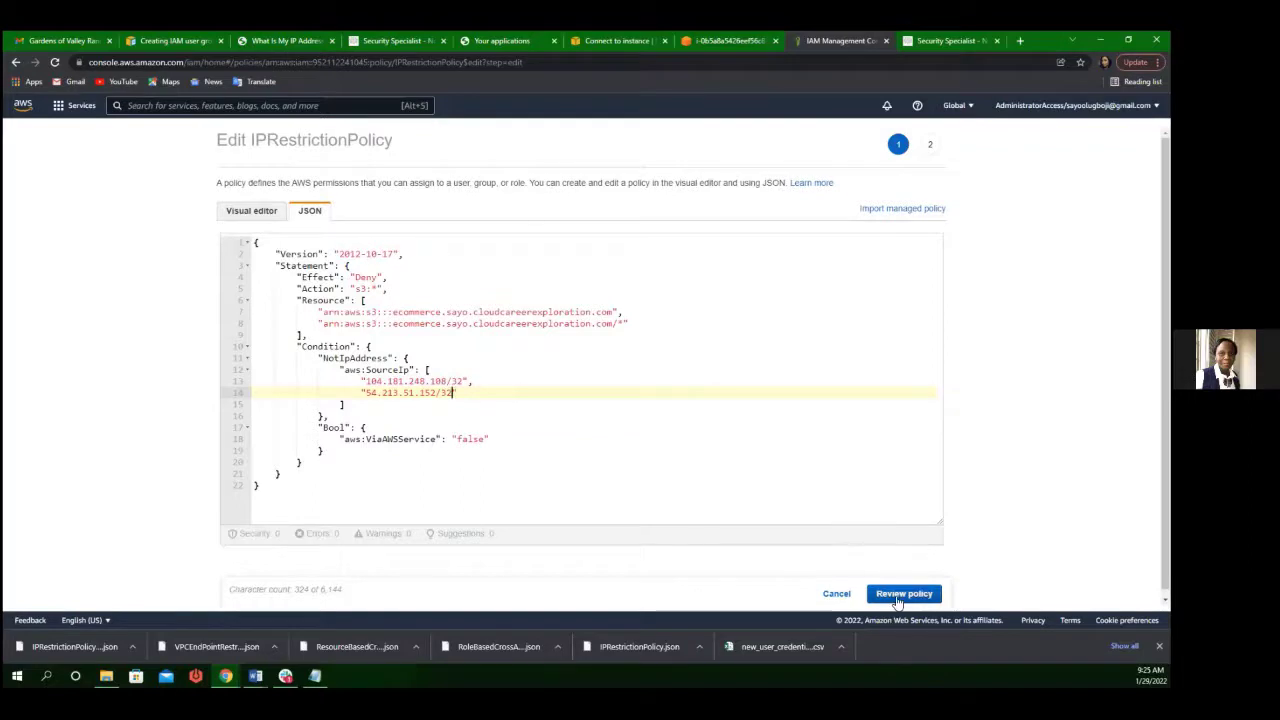
pyautogui.click(898, 596)
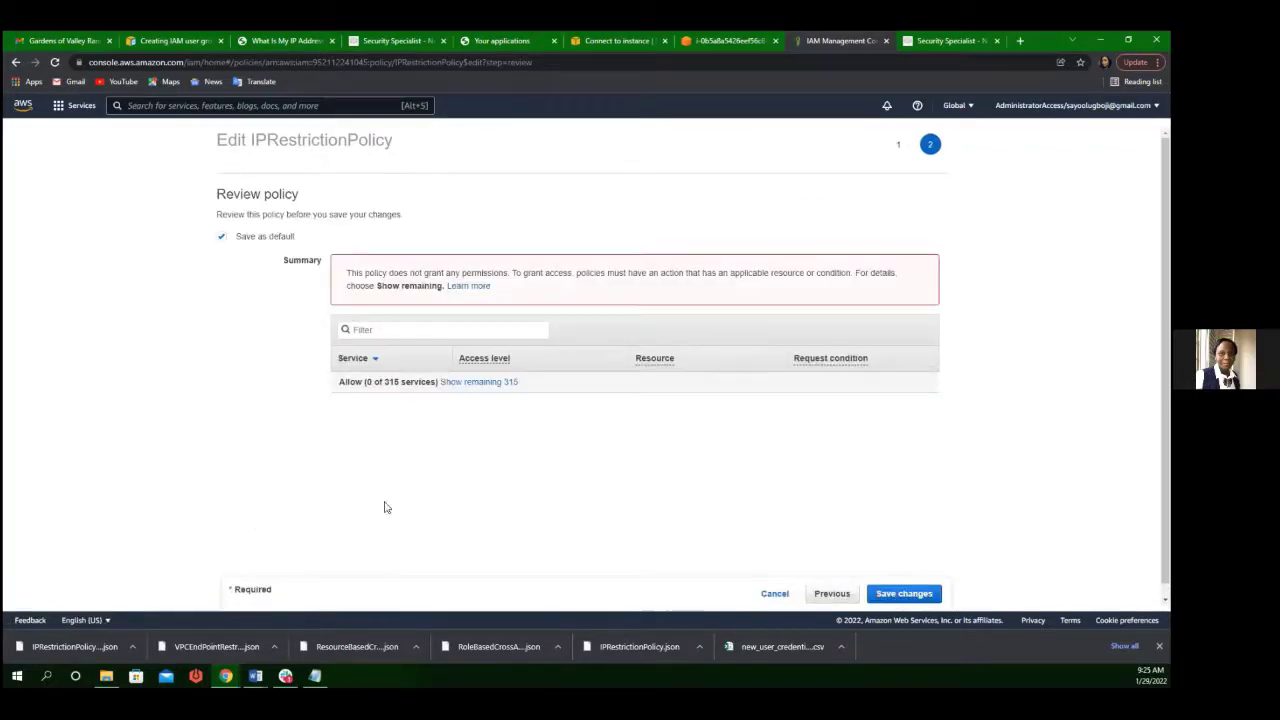
pyautogui.click(930, 594)
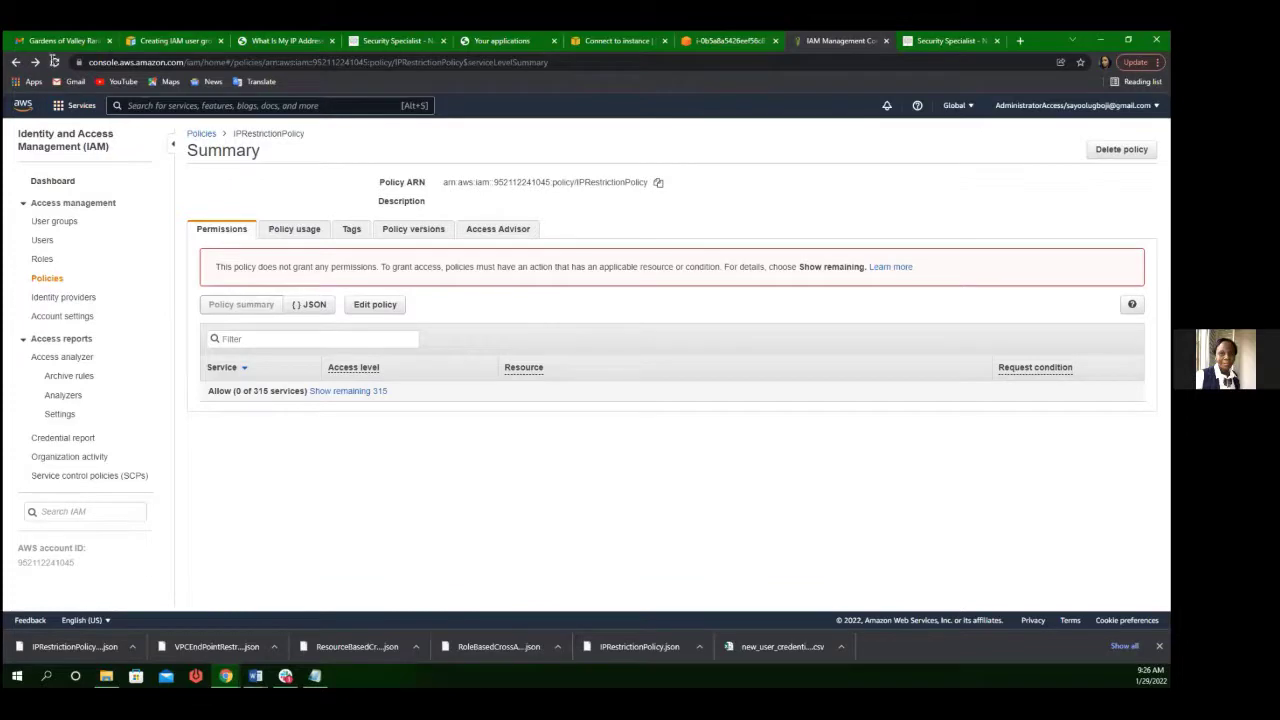
# Step: Rerun aws s3 ls ecommerce.sayo.cloudcareerexploration.com in the instance terminal to retest access to the bucket
pyautogui.click(707, 37)
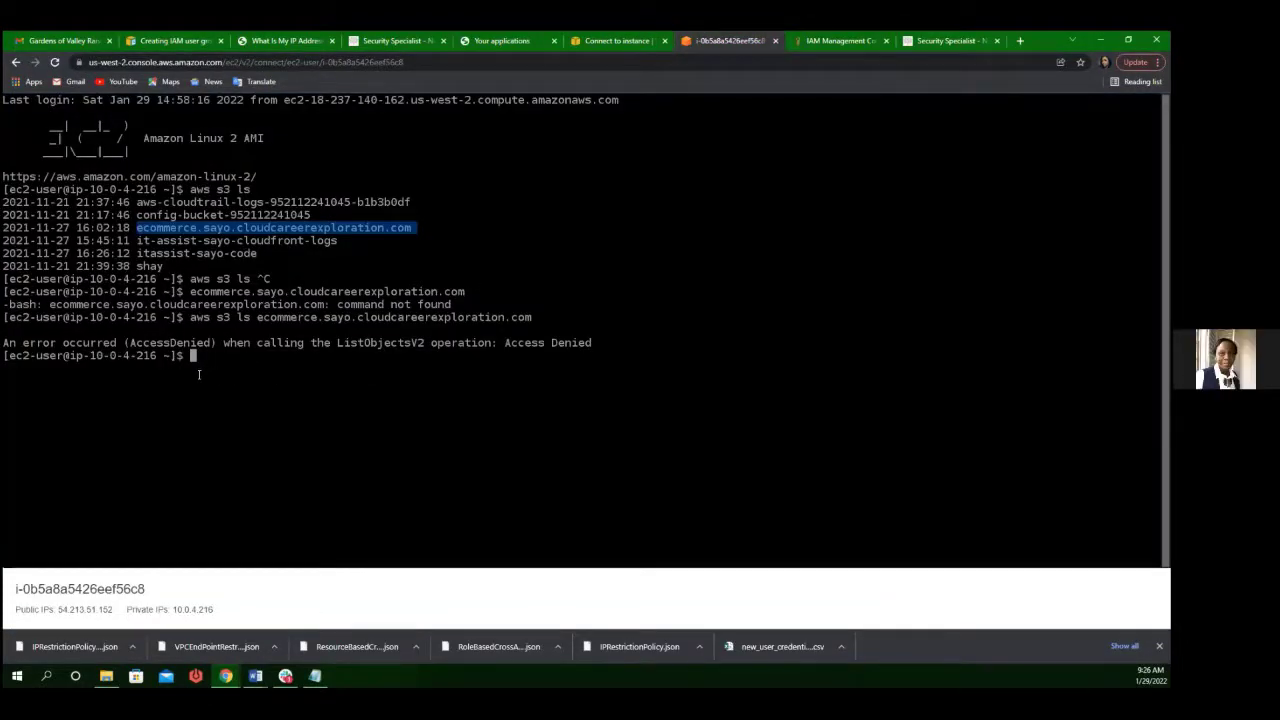
pyautogui.write('aws')
pyautogui.press('BackSpace')
pyautogui.press('BackSpace')
pyautogui.press('BackSpace')
pyautogui.press('Up')
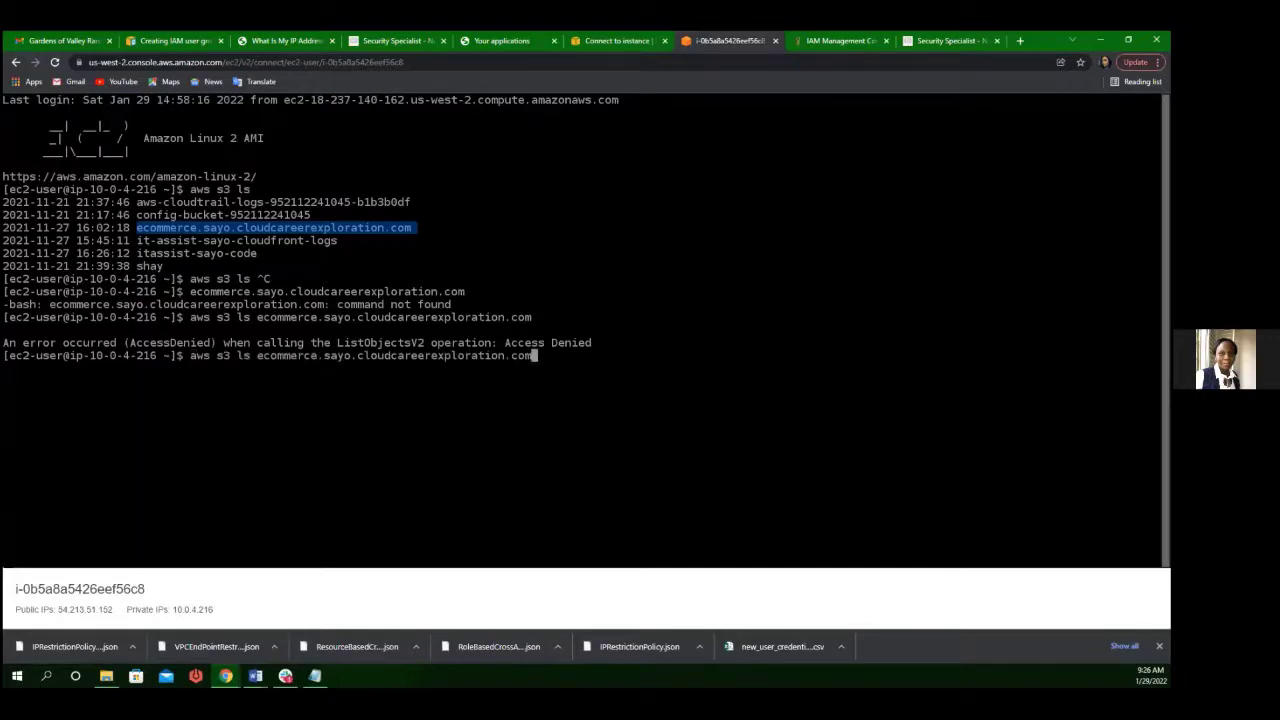
pyautogui.press('Return')
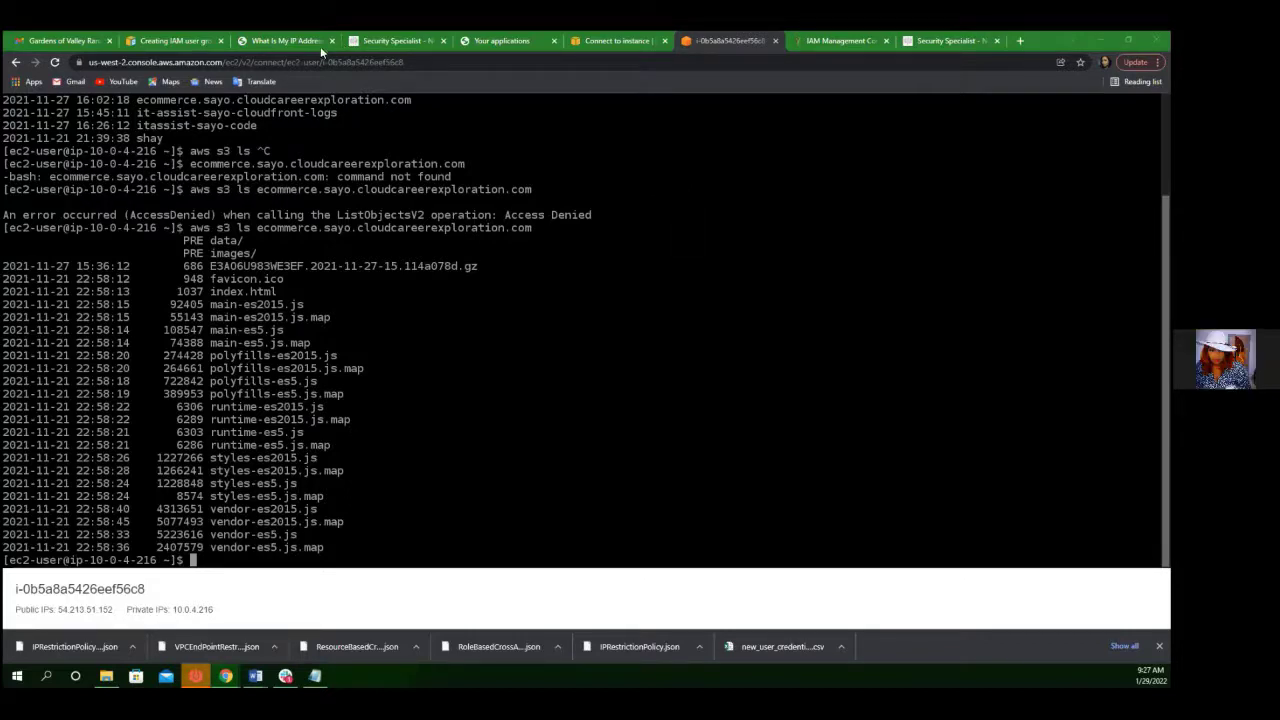
# Step: Start creating a new IAM role with another AWS account as the trusted entity type
pyautogui.click(812, 41)
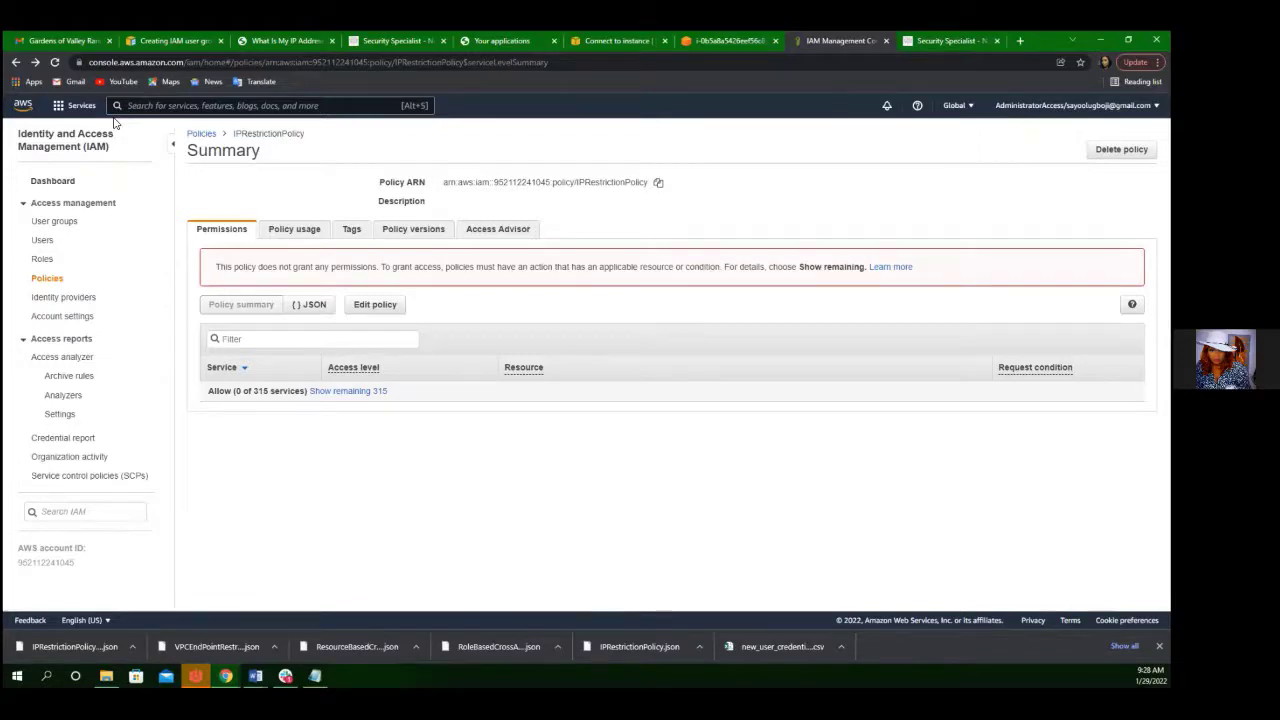
pyautogui.click(38, 258)
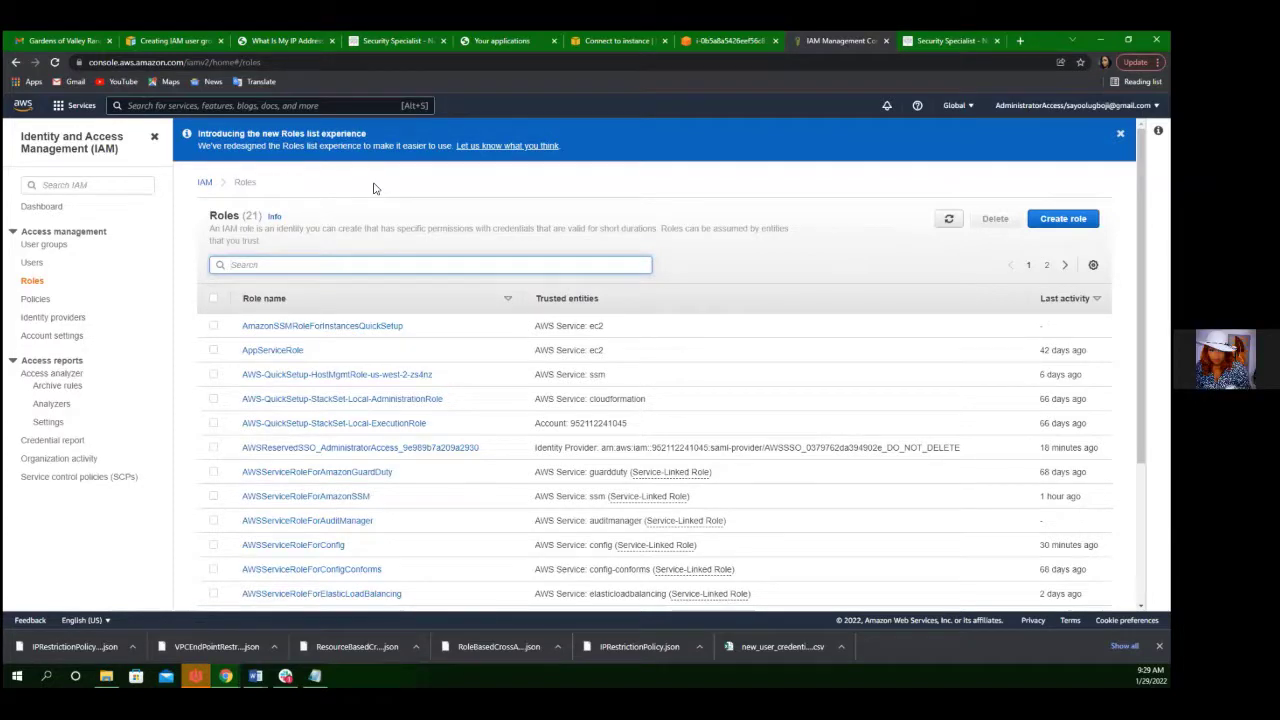
pyautogui.click(1063, 218)
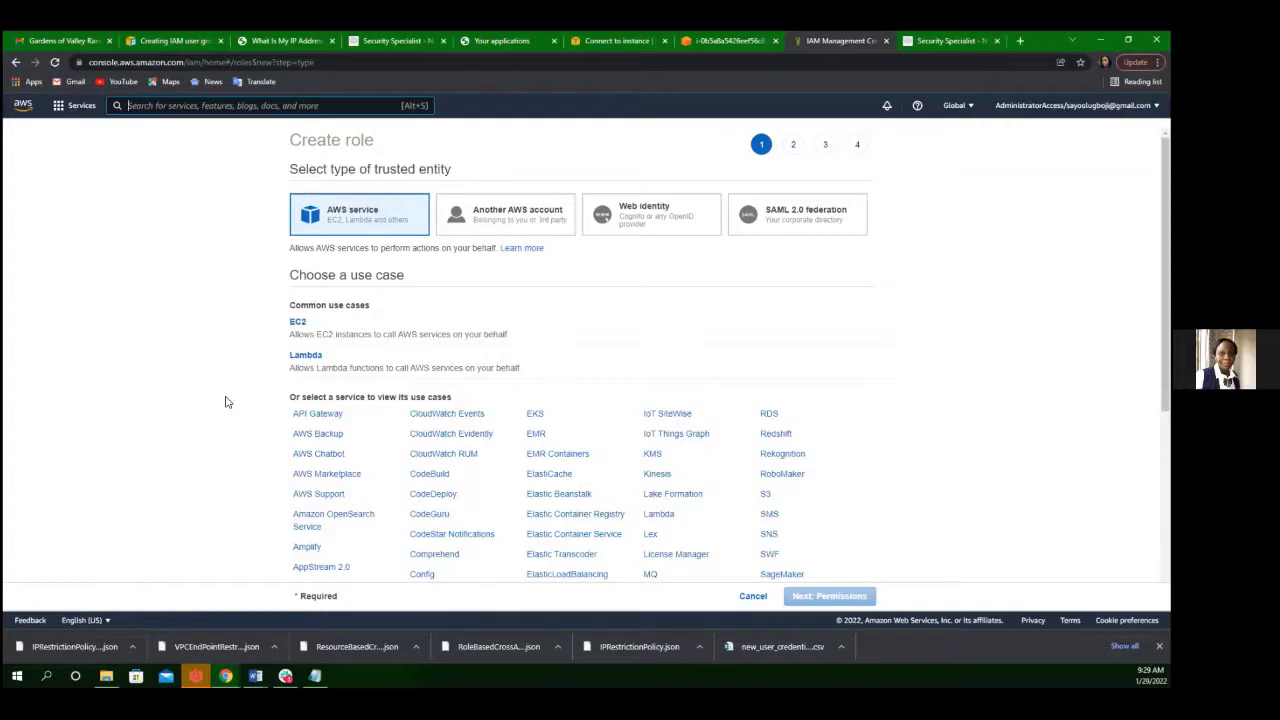
pyautogui.scroll(-5, 769, 492)
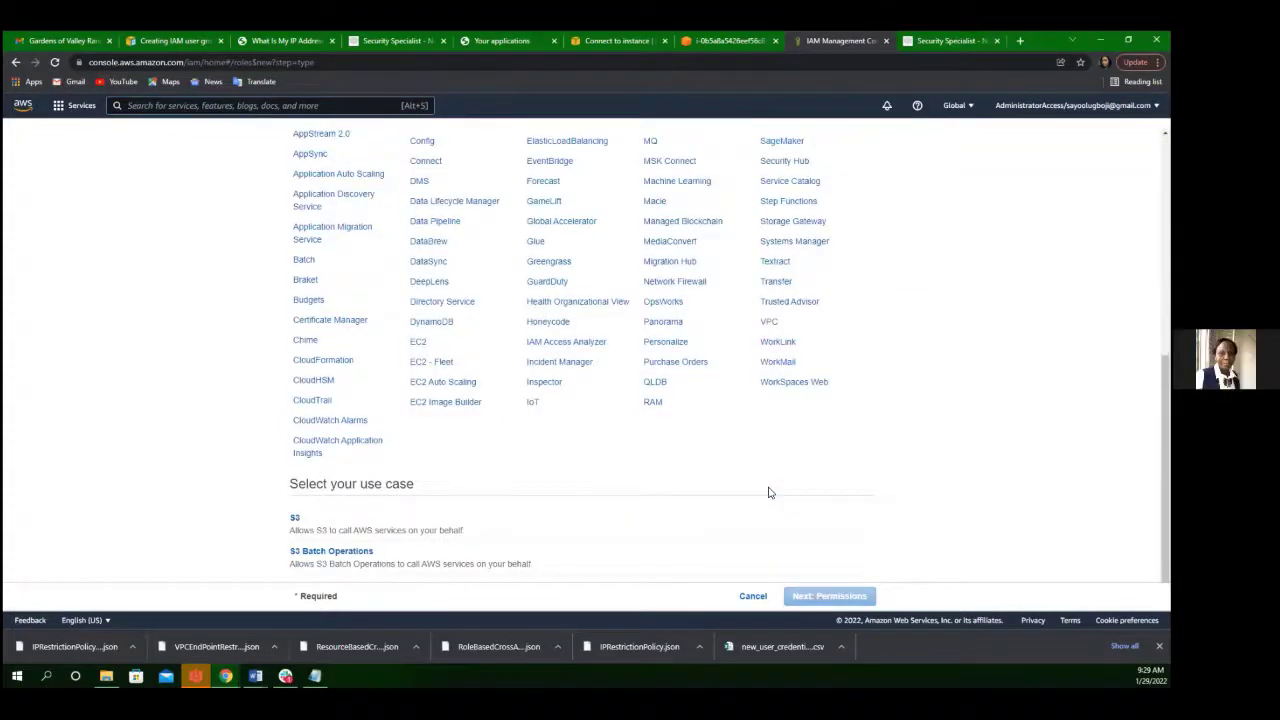
pyautogui.scroll(5, 769, 492)
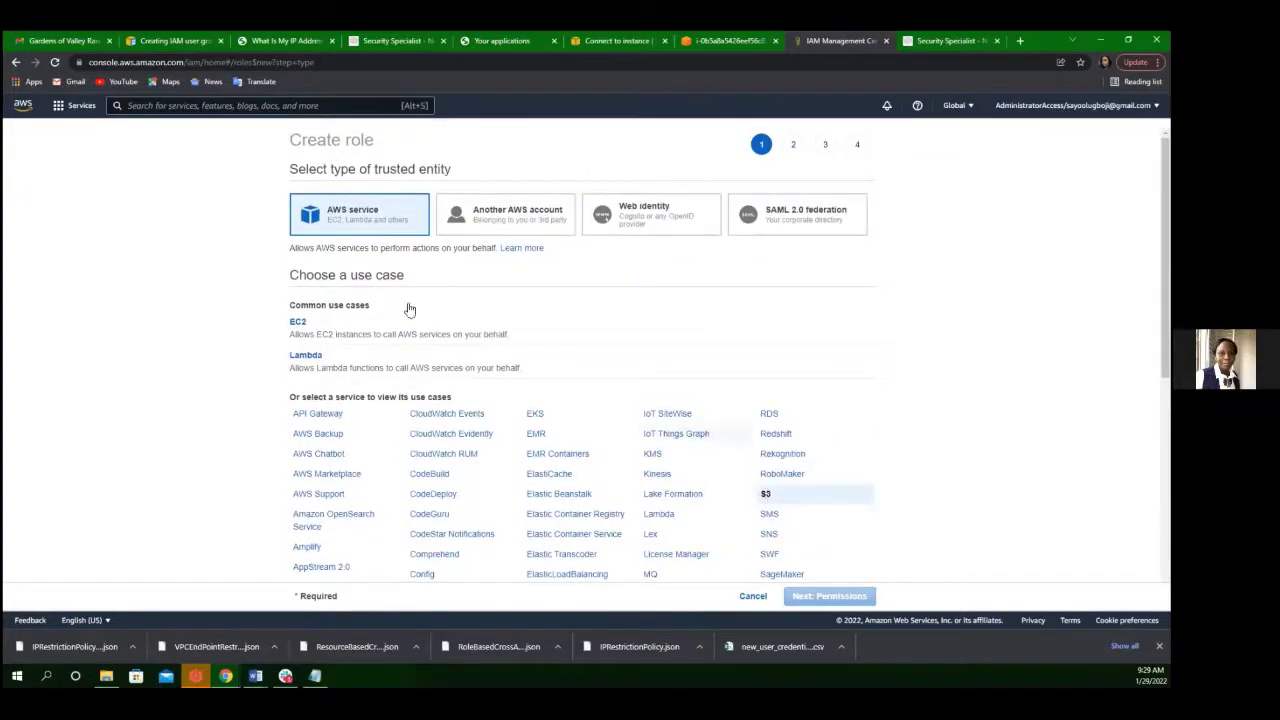
pyautogui.click(487, 224)
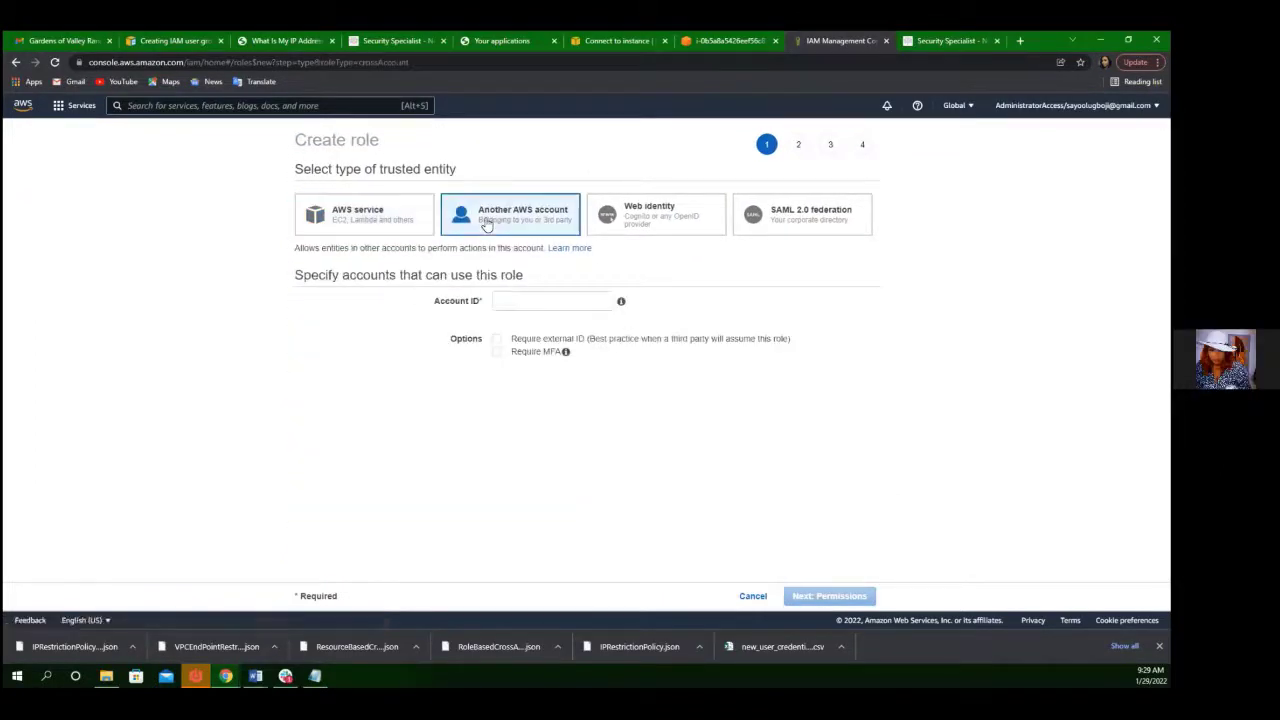
# Step: Switch to Slack and copy the AWS account ID from the latest direct message
pyautogui.click(521, 305)
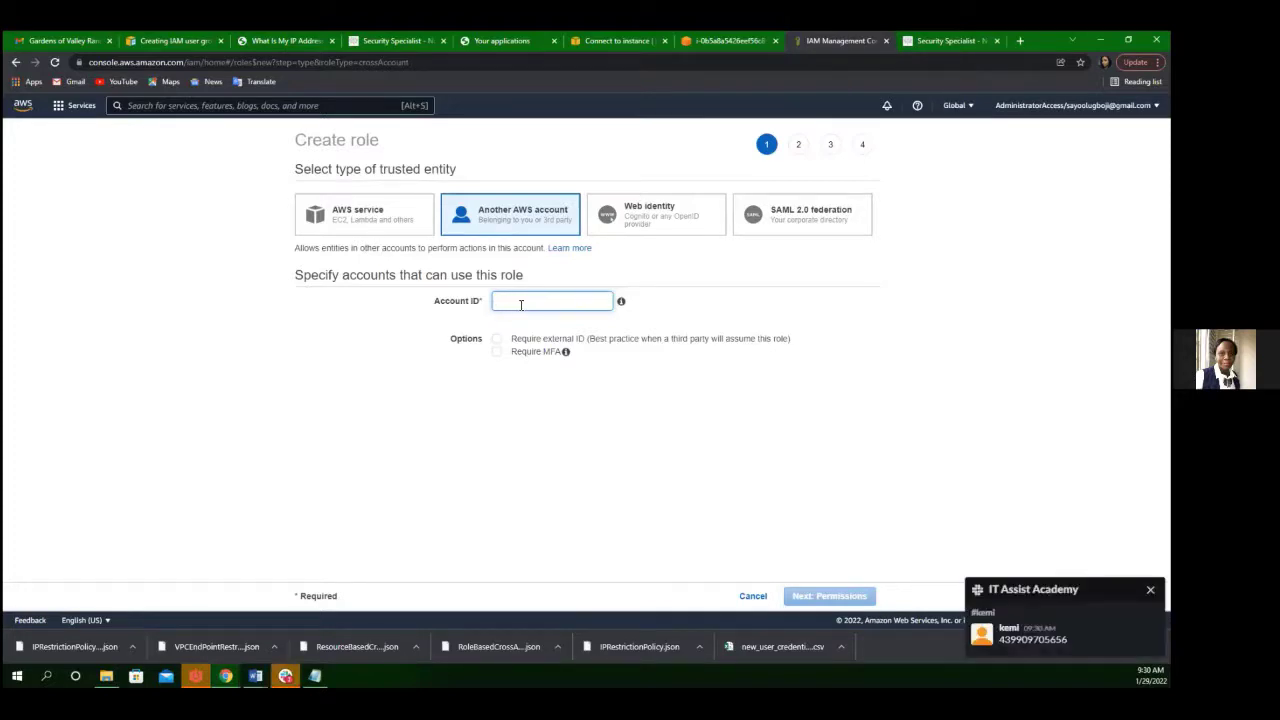
pyautogui.click(1039, 640)
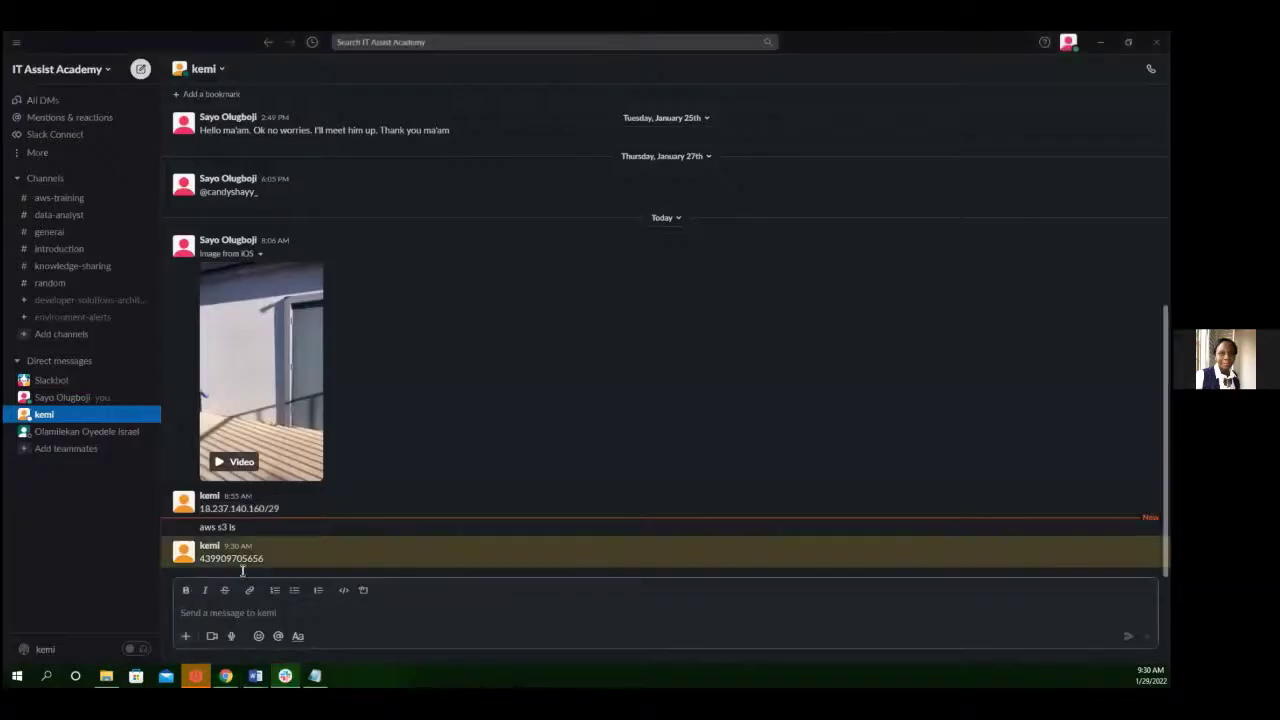
pyautogui.moveTo(266, 557); pyautogui.dragTo(201, 570)
pyautogui.hotkey('ctrl', 'c')
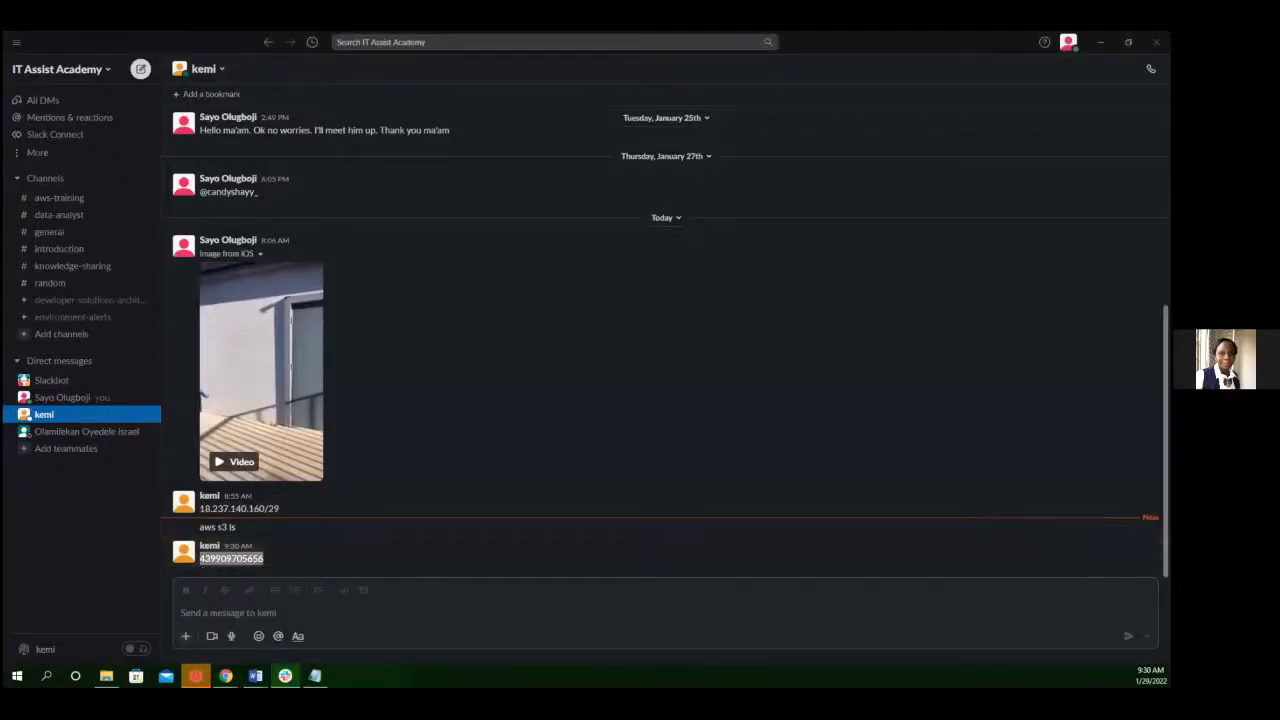
# Step: Return to the IAM console in Chrome, enter the copied account ID as the trusted account, and continue to the permissions policies
pyautogui.moveTo(226, 675)
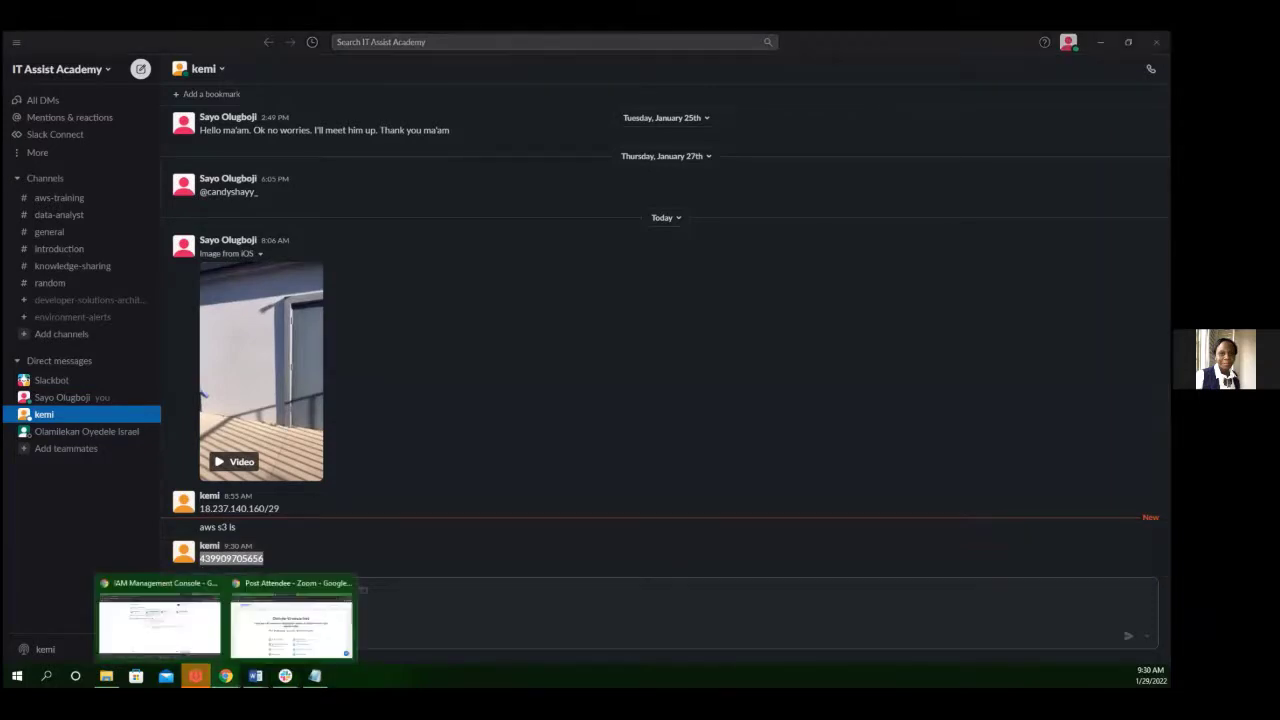
pyautogui.click(160, 615)
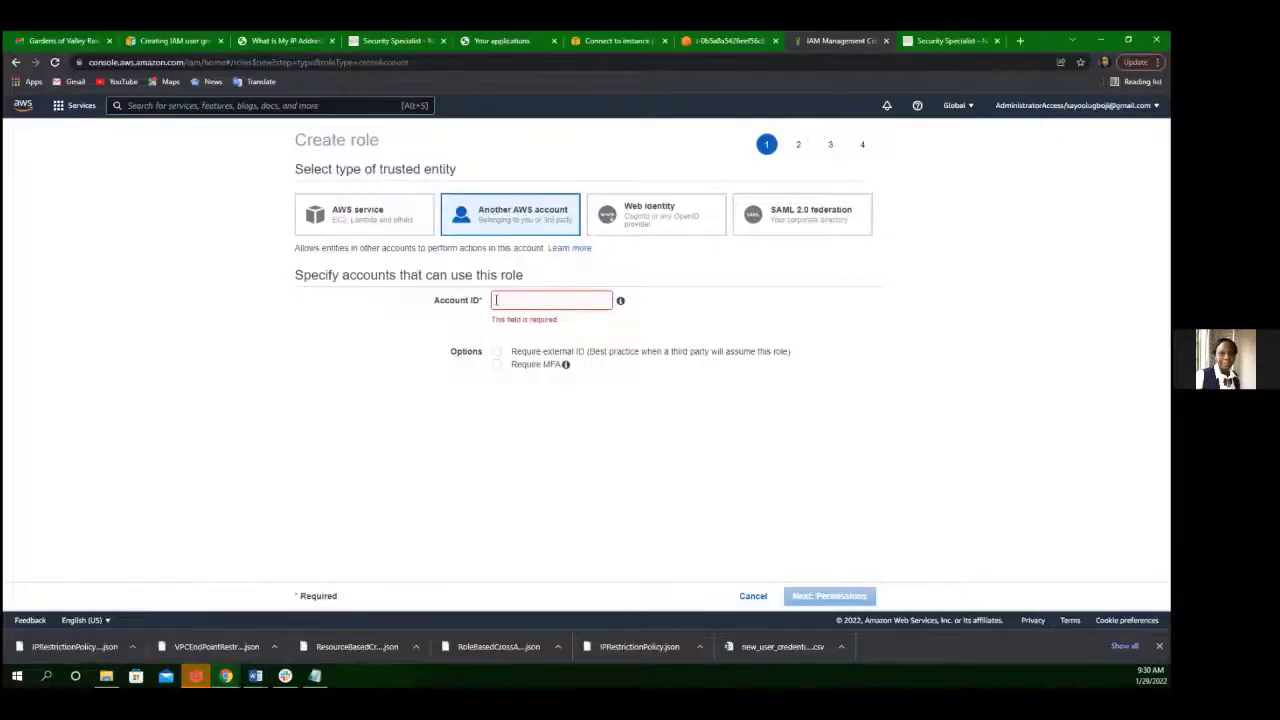
pyautogui.hotkey('ctrl', 'v')
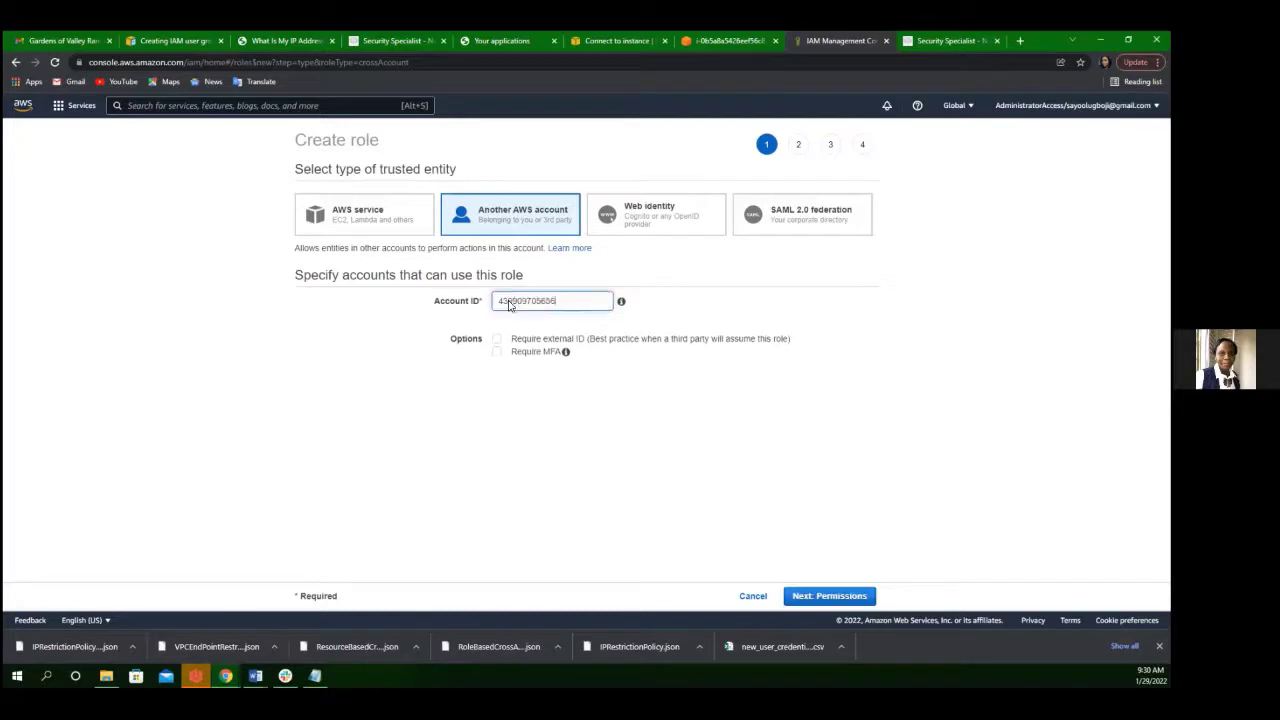
pyautogui.rightClick(508, 299)
pyautogui.click(657, 316)
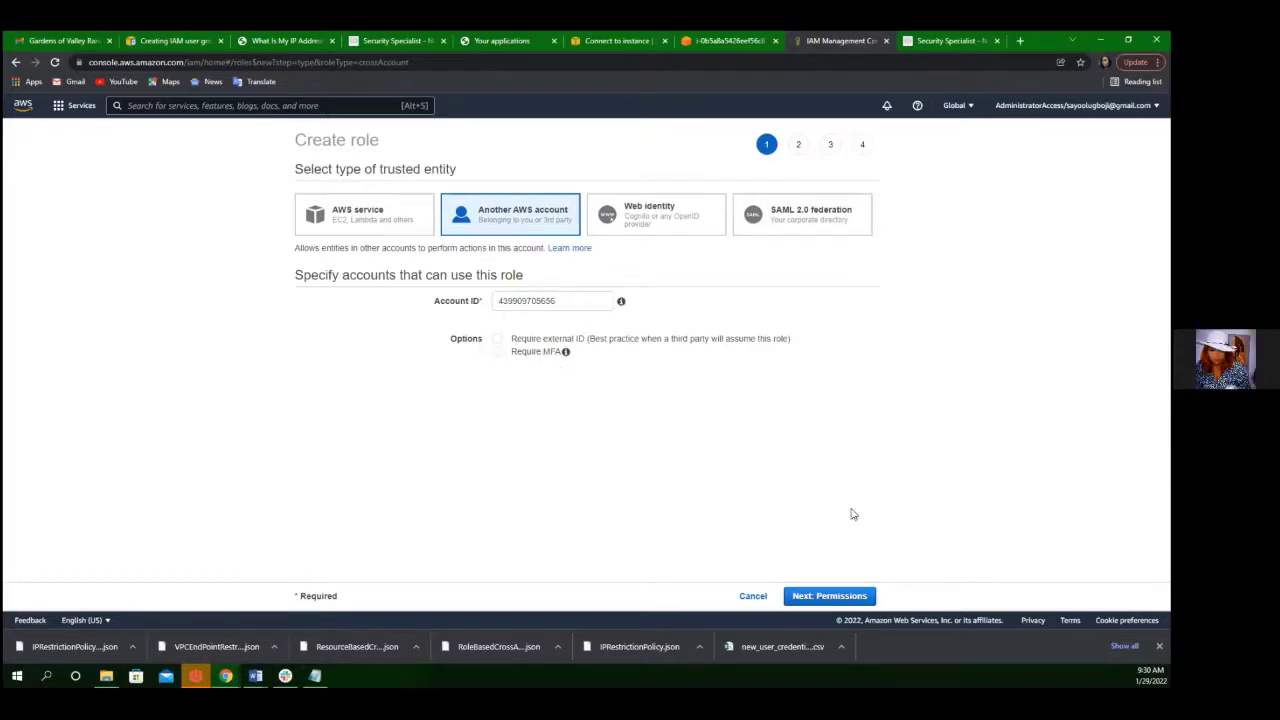
pyautogui.click(826, 596)
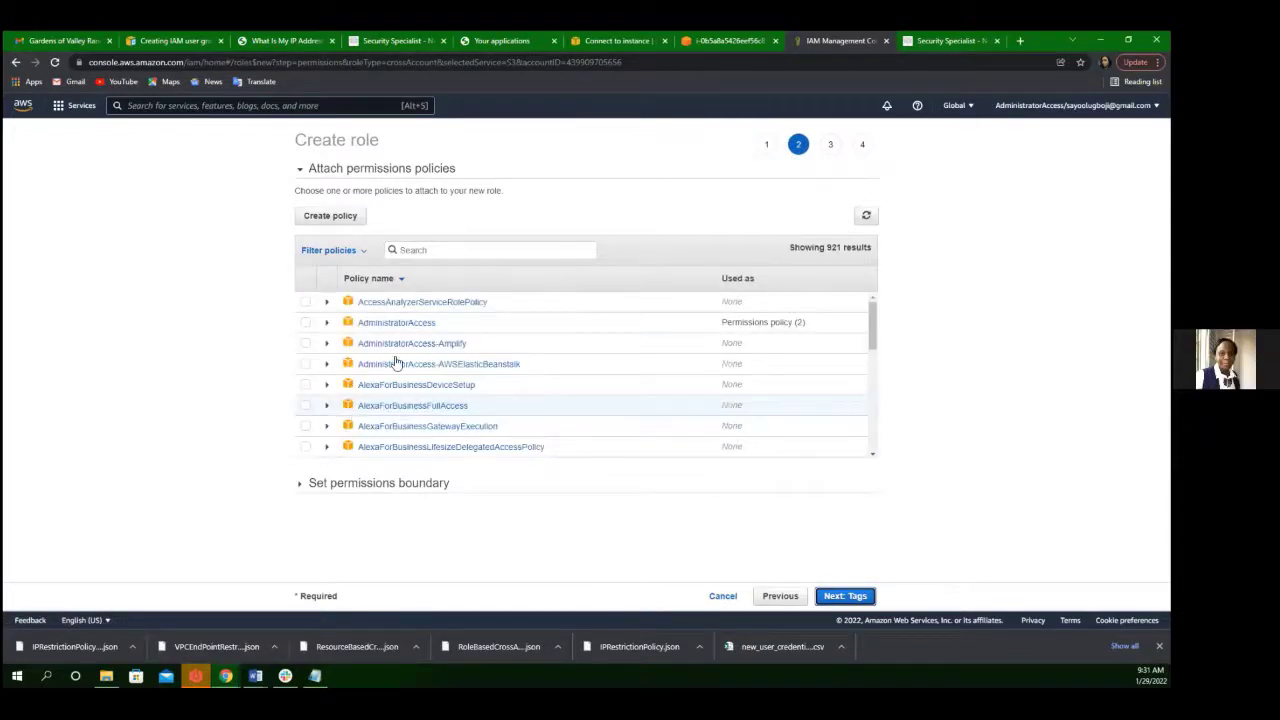
# Step: Find the AmazonS3FullAccess policy by searching "s3", attach it to the role, and continue without tags to the review
pyautogui.click(437, 248)
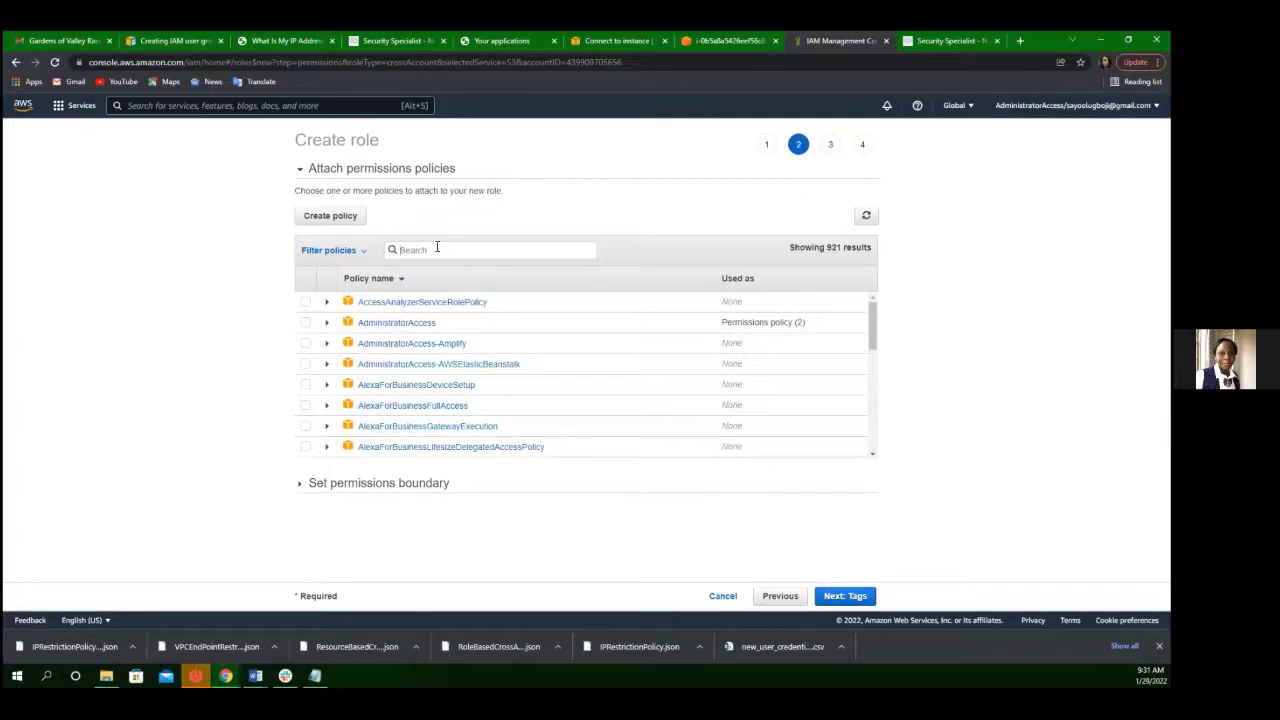
pyautogui.write('s3')
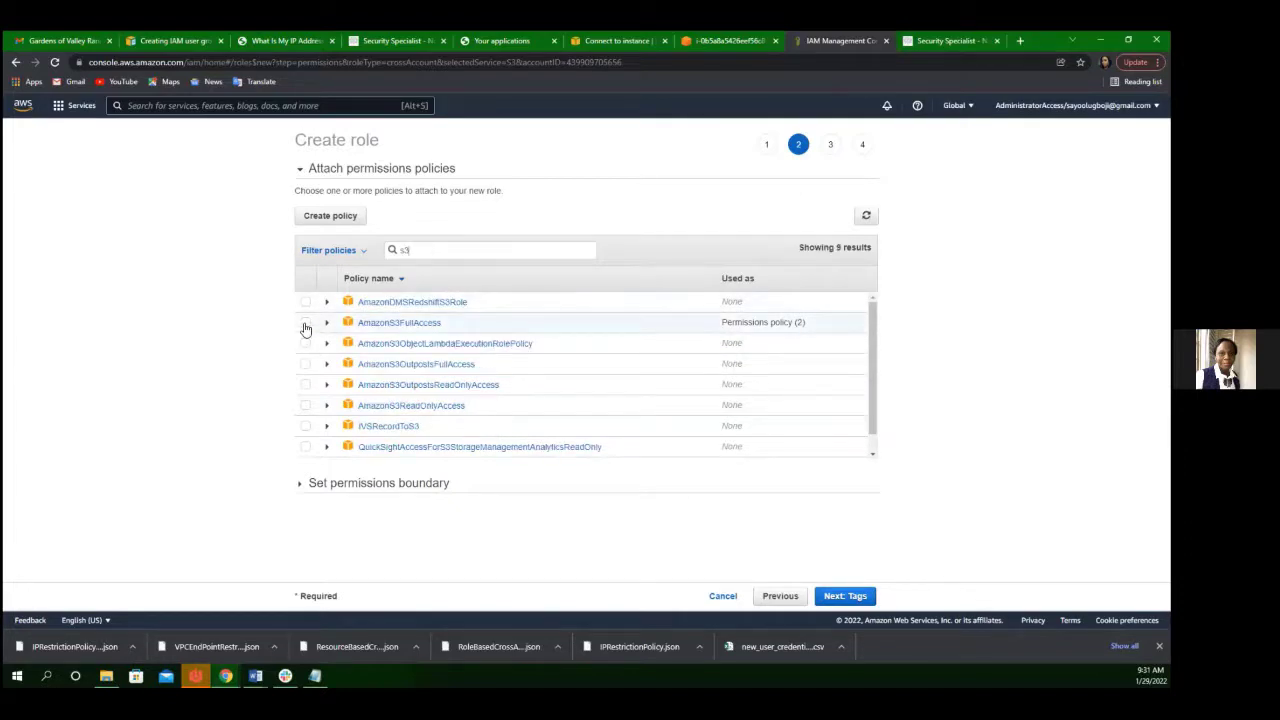
pyautogui.click(305, 324)
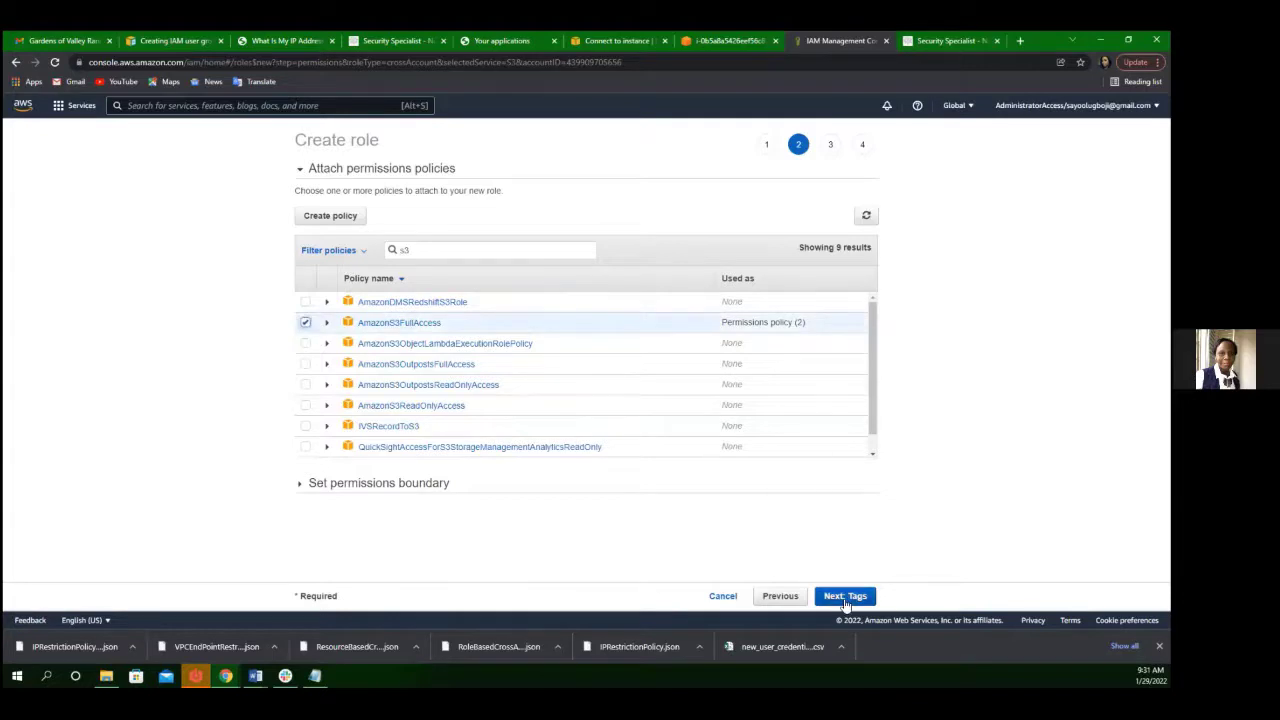
pyautogui.click(845, 596)
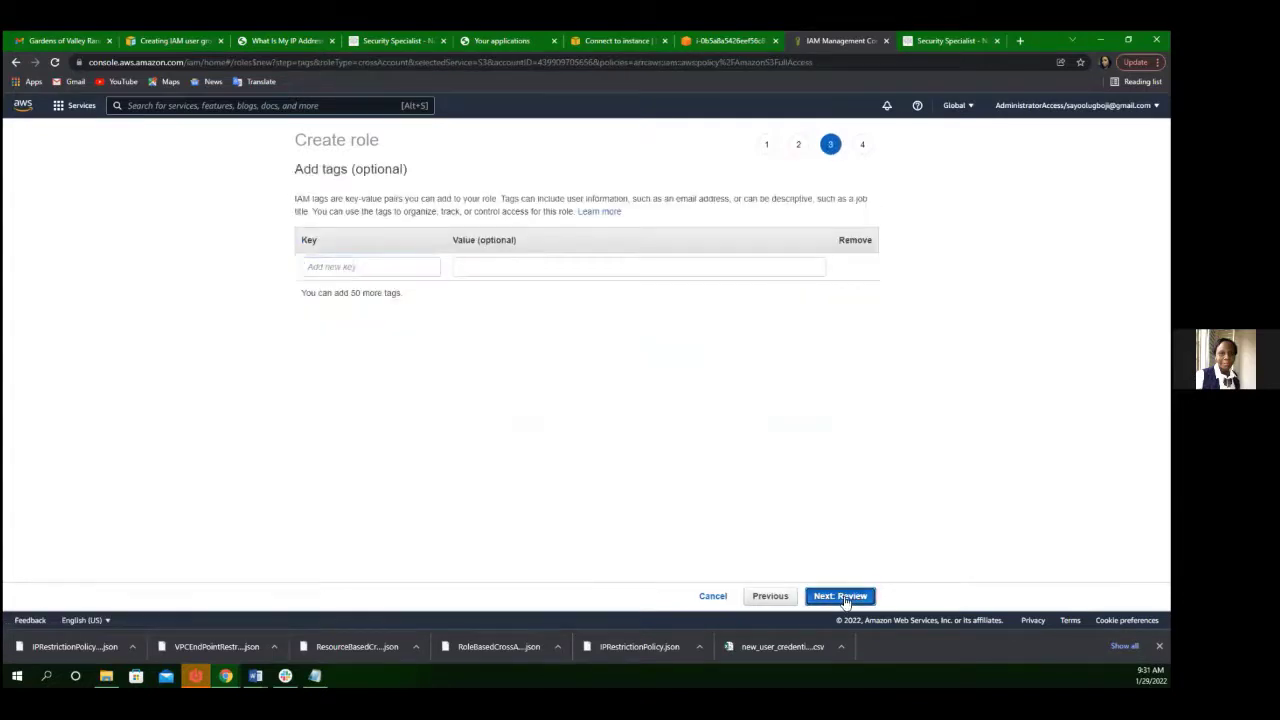
pyautogui.click(845, 597)
pyautogui.click(569, 210)
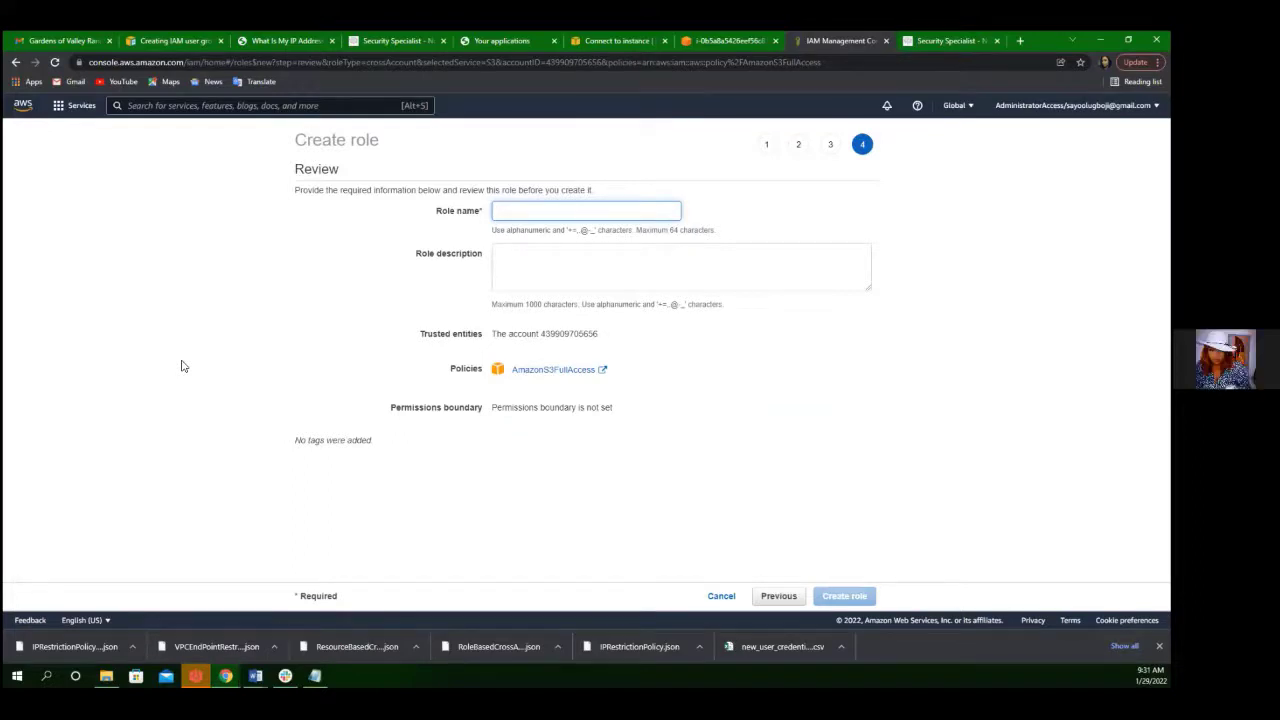
pyautogui.write('s3')
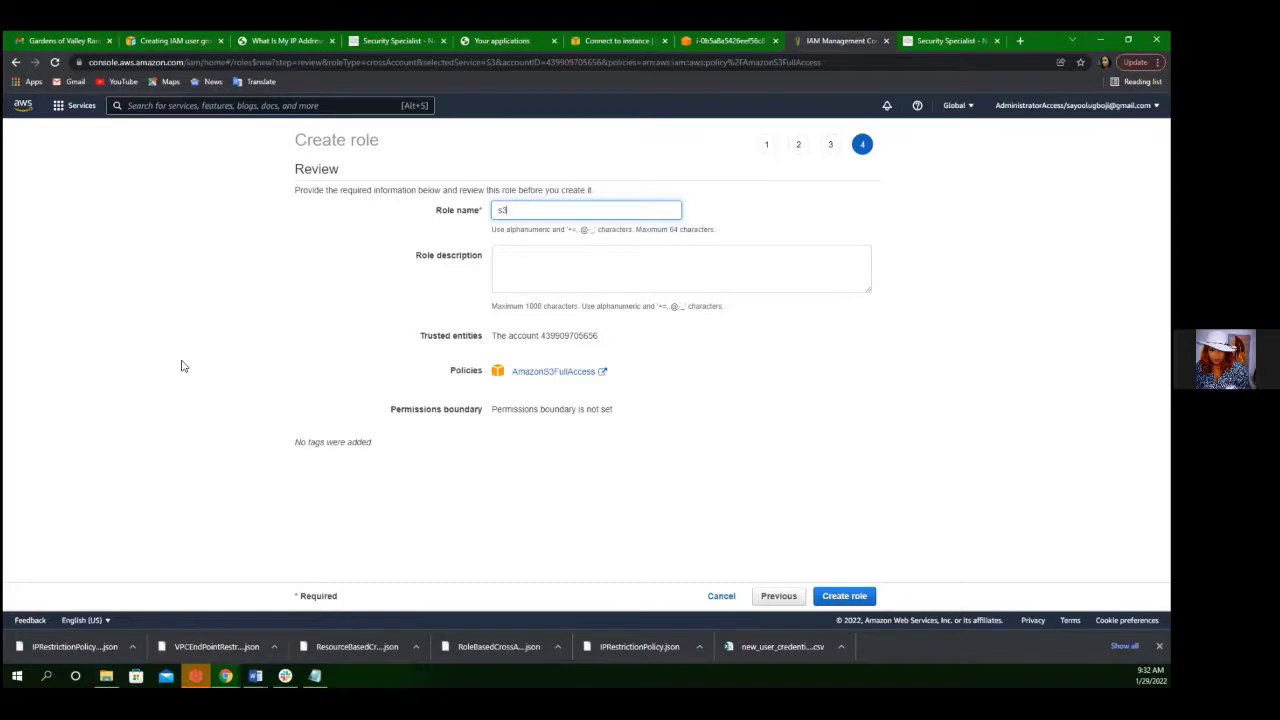
pyautogui.press('BackSpace')
pyautogui.press('BackSpace')
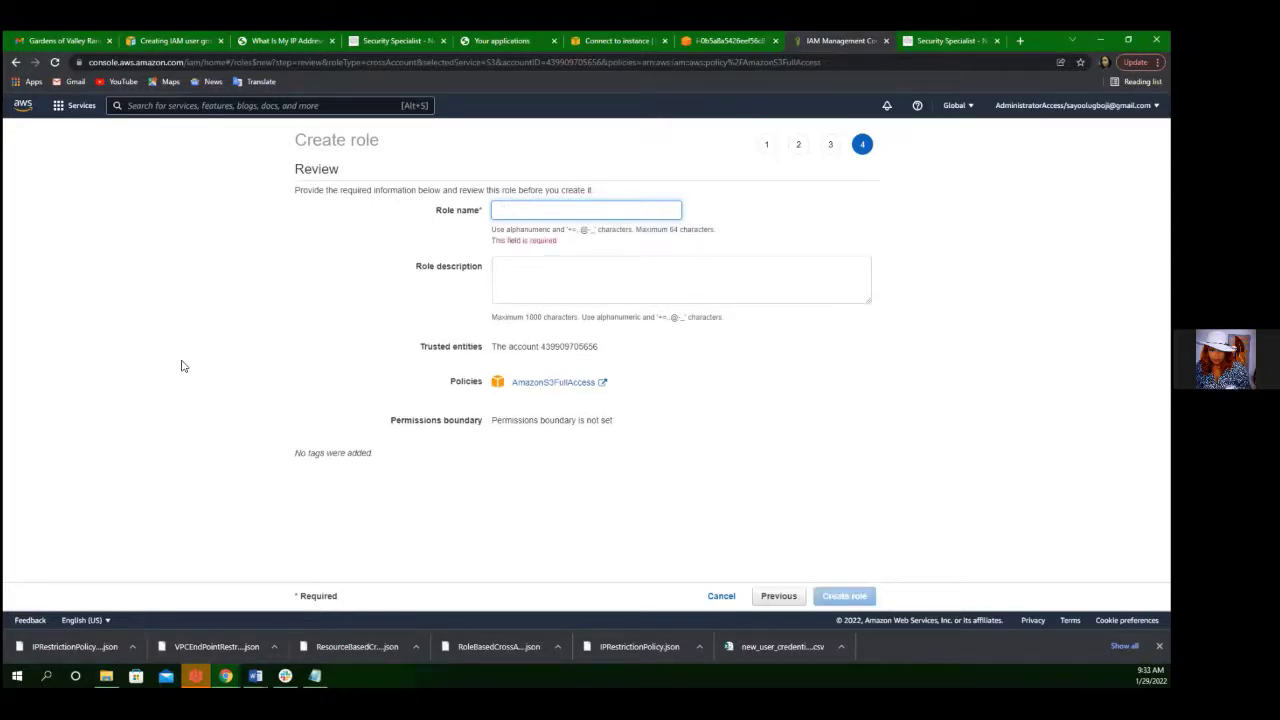
pyautogui.click(181, 366)
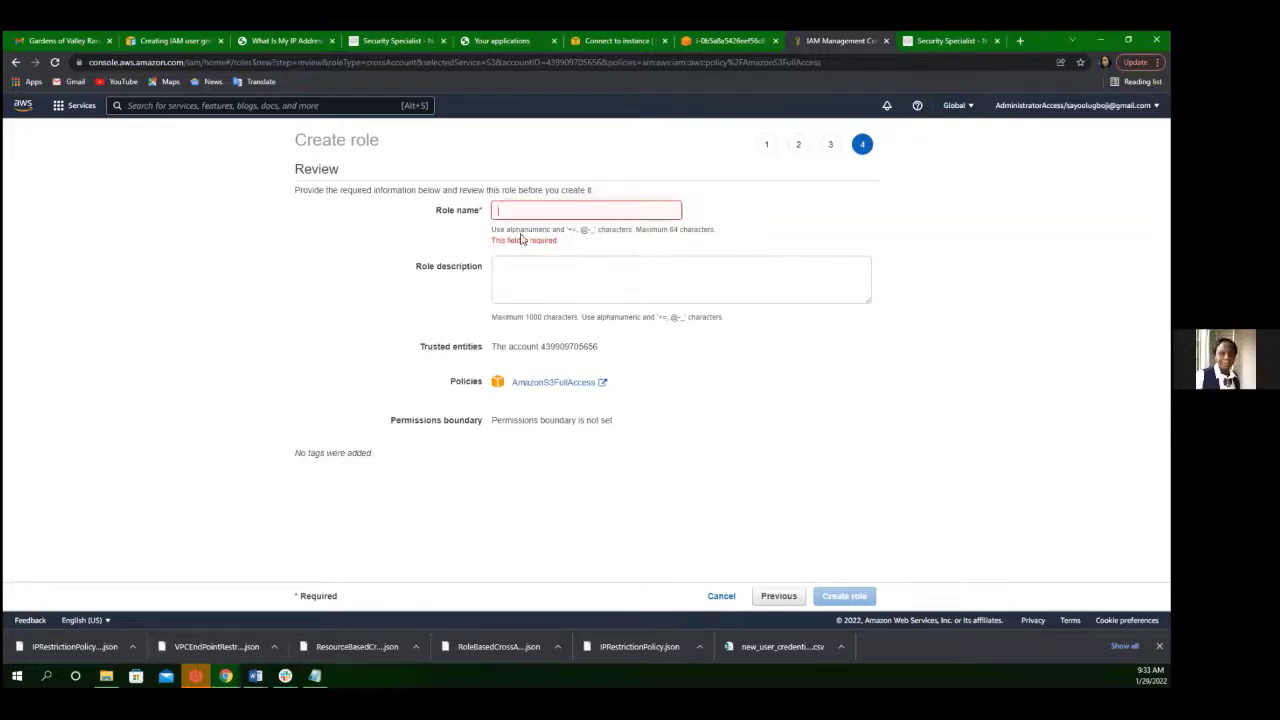
# Step: Name the role "S3" followed by the copied account ID and "crossaccountaccess"
pyautogui.write('S')
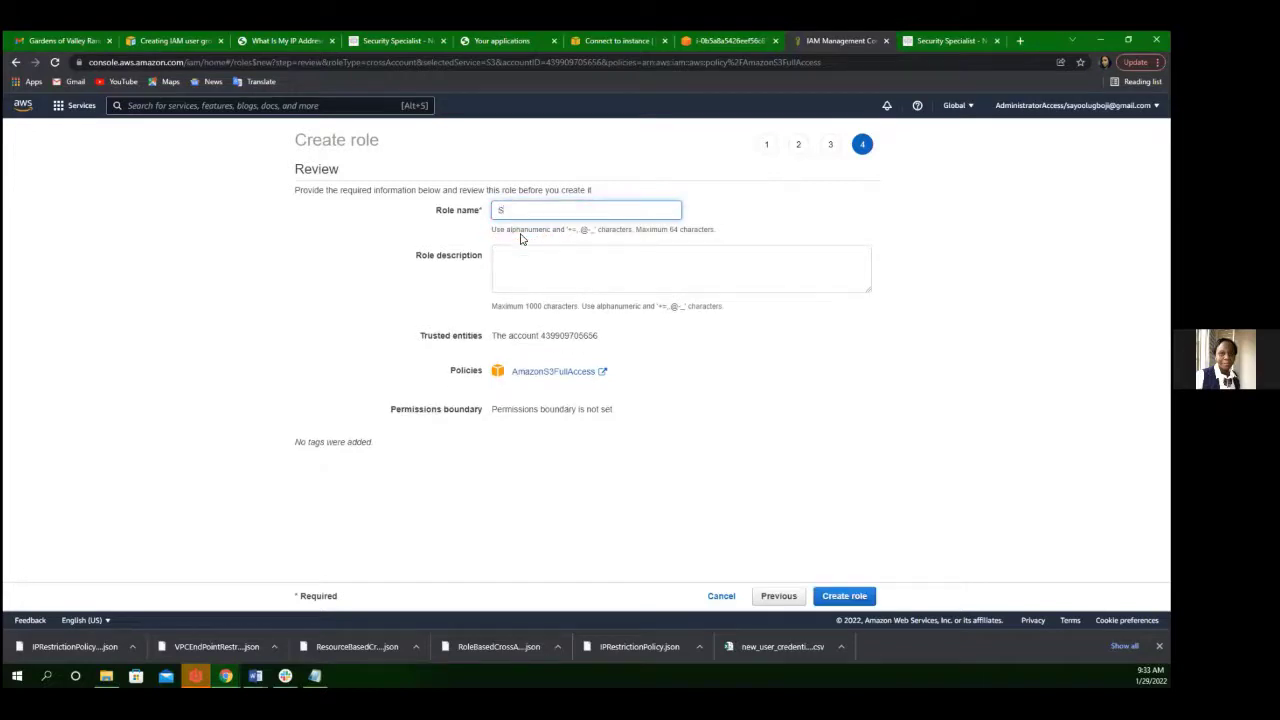
pyautogui.write('3')
pyautogui.hotkey('ctrl', 'v')
pyautogui.write('crossa')
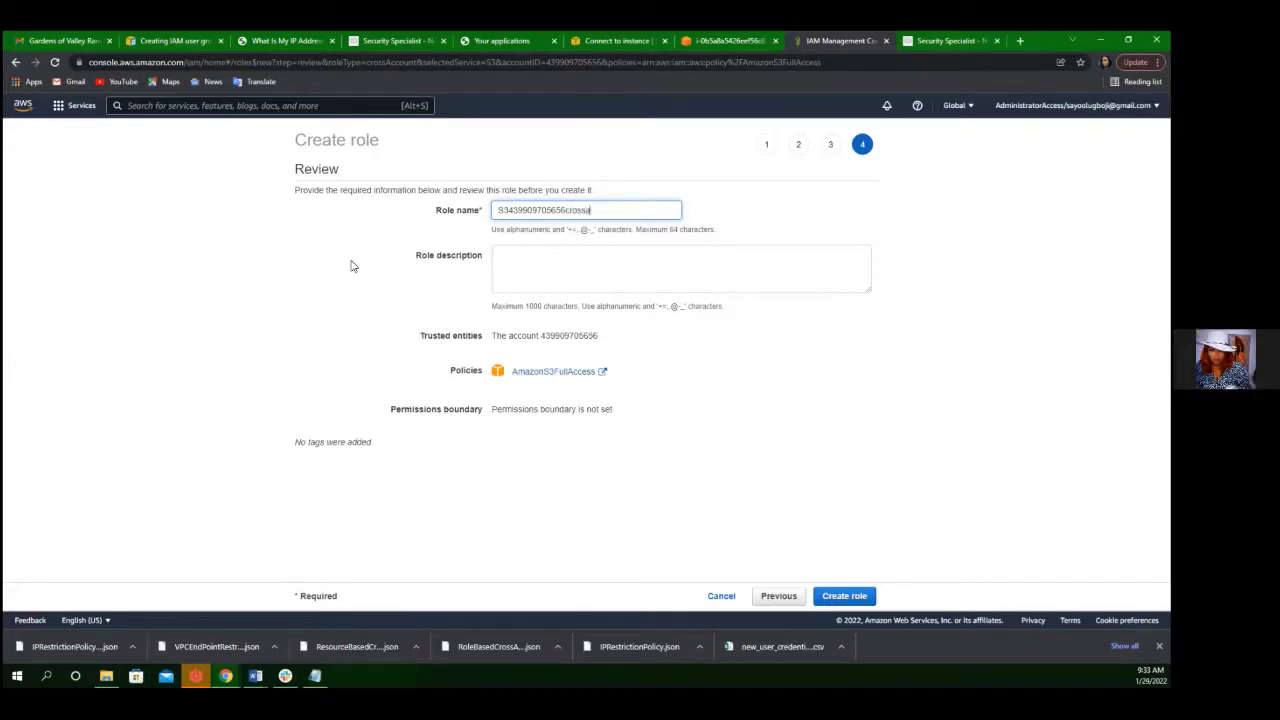
pyautogui.write('ccou')
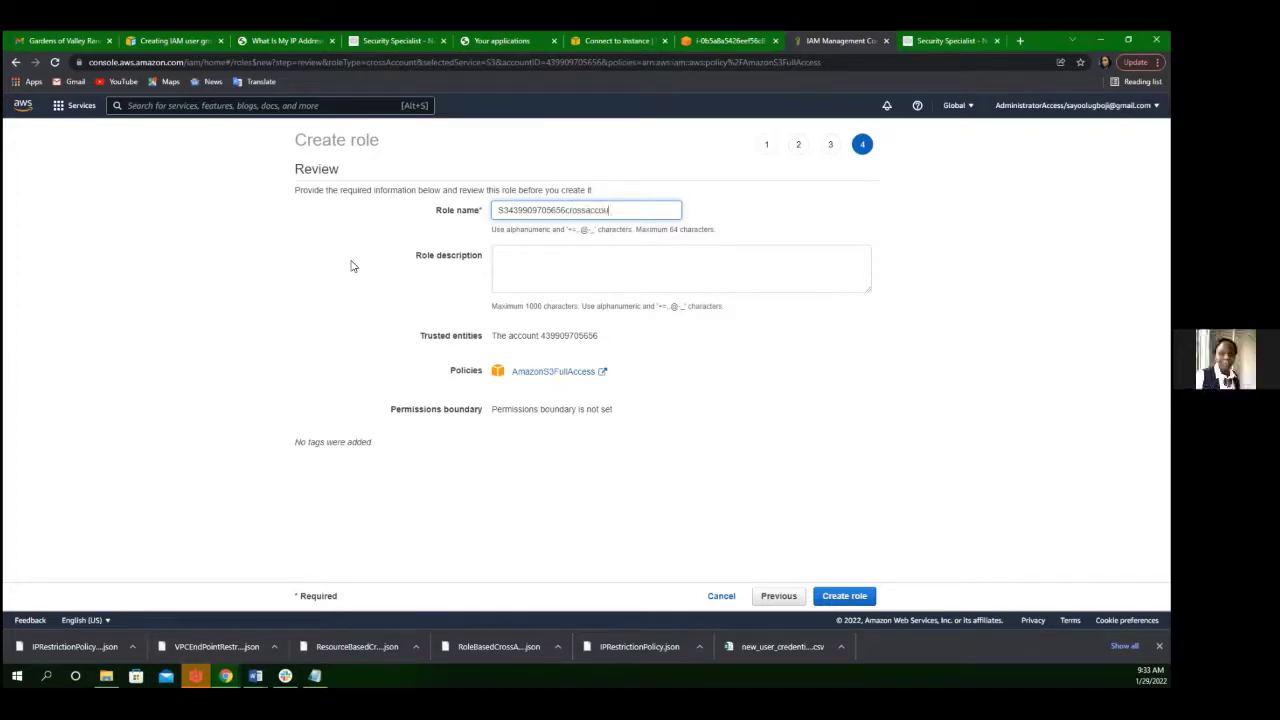
pyautogui.write('ntaccess')
# Step: Capitalize the words in the role name's ending so it reads "CrossAccountAccess"
pyautogui.press('BackSpace')
pyautogui.write('C')
pyautogui.click(591, 213)
pyautogui.press('BackSpace')
pyautogui.write('A')
pyautogui.click(621, 213)
pyautogui.press('BackSpace')
pyautogui.write('A')
# Step: Enter "Full access" in the role description
pyautogui.click(584, 264)
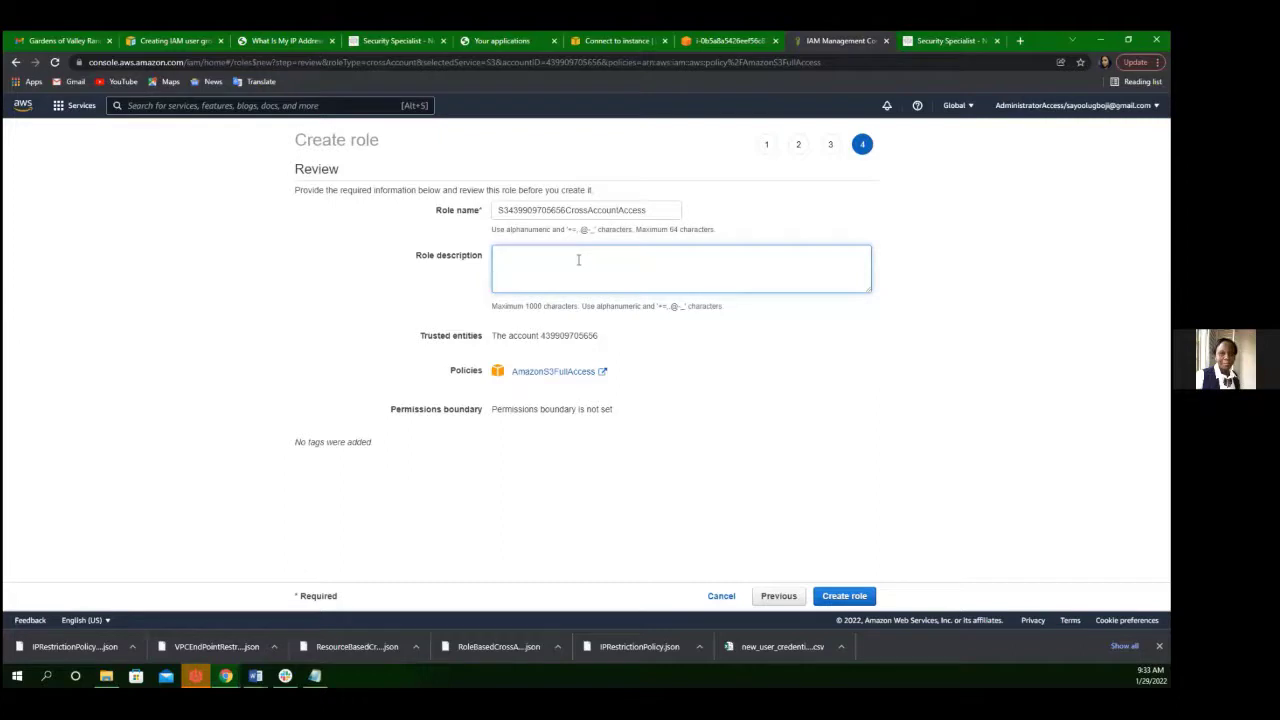
pyautogui.write('Fu')
pyautogui.press('BackSpace')
pyautogui.press('BackSpace')
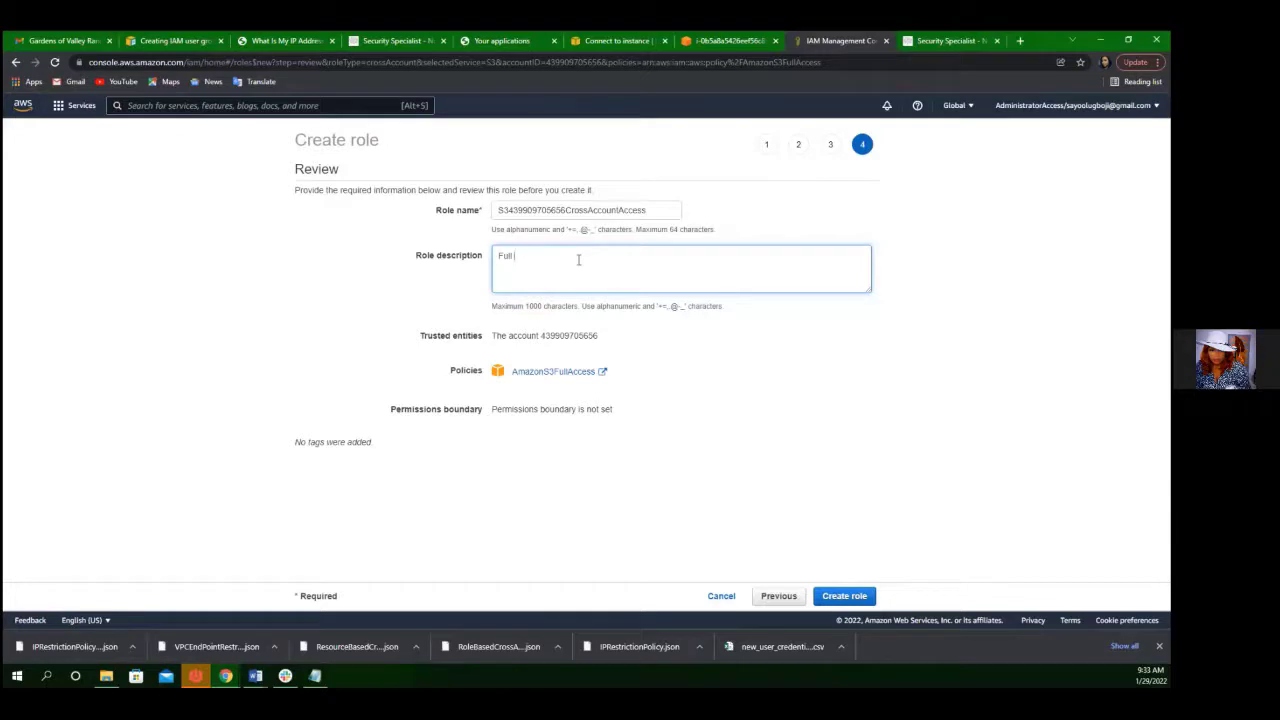
pyautogui.write('access')
# Step: Expand the role description to "Grant S3 full access to" followed by the account holder's first name in possessive form and "account"
pyautogui.click(503, 257)
pyautogui.press('BackSpace')
pyautogui.write('S3 f')
pyautogui.press('BackSpace')
pyautogui.write('f')
pyautogui.write('to Kemi')
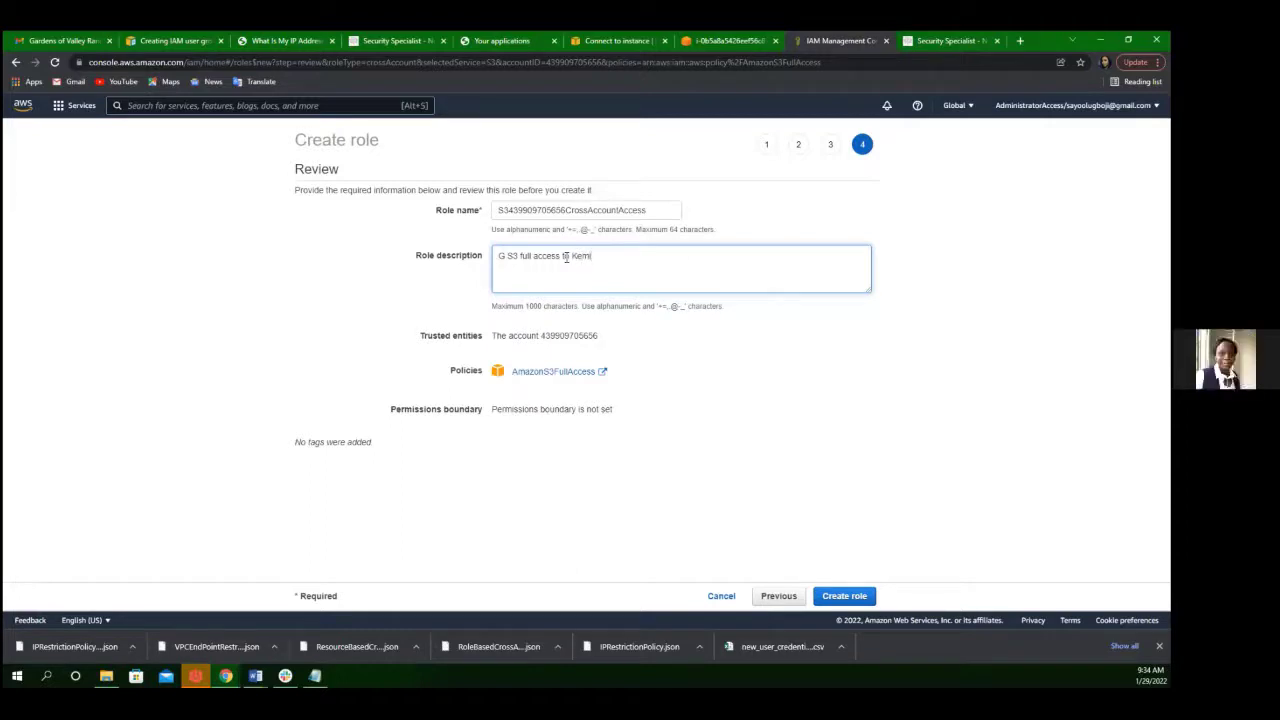
pyautogui.write("'s ")
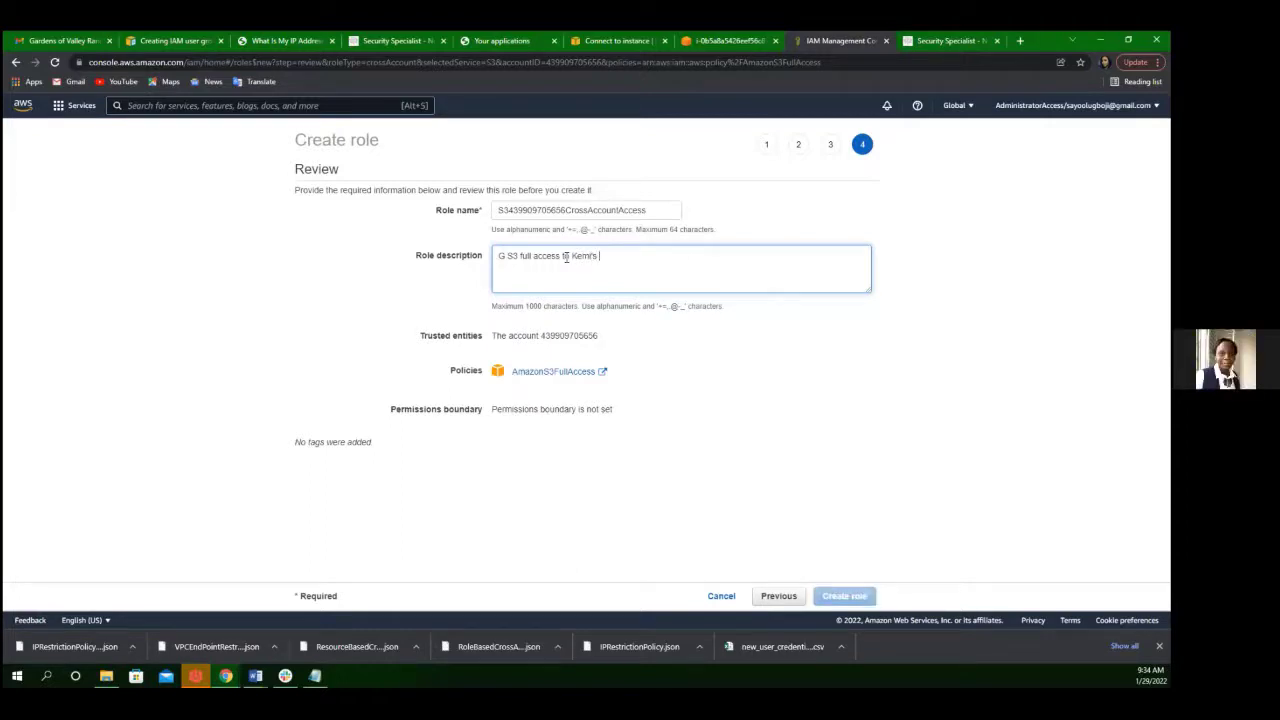
pyautogui.write('account')
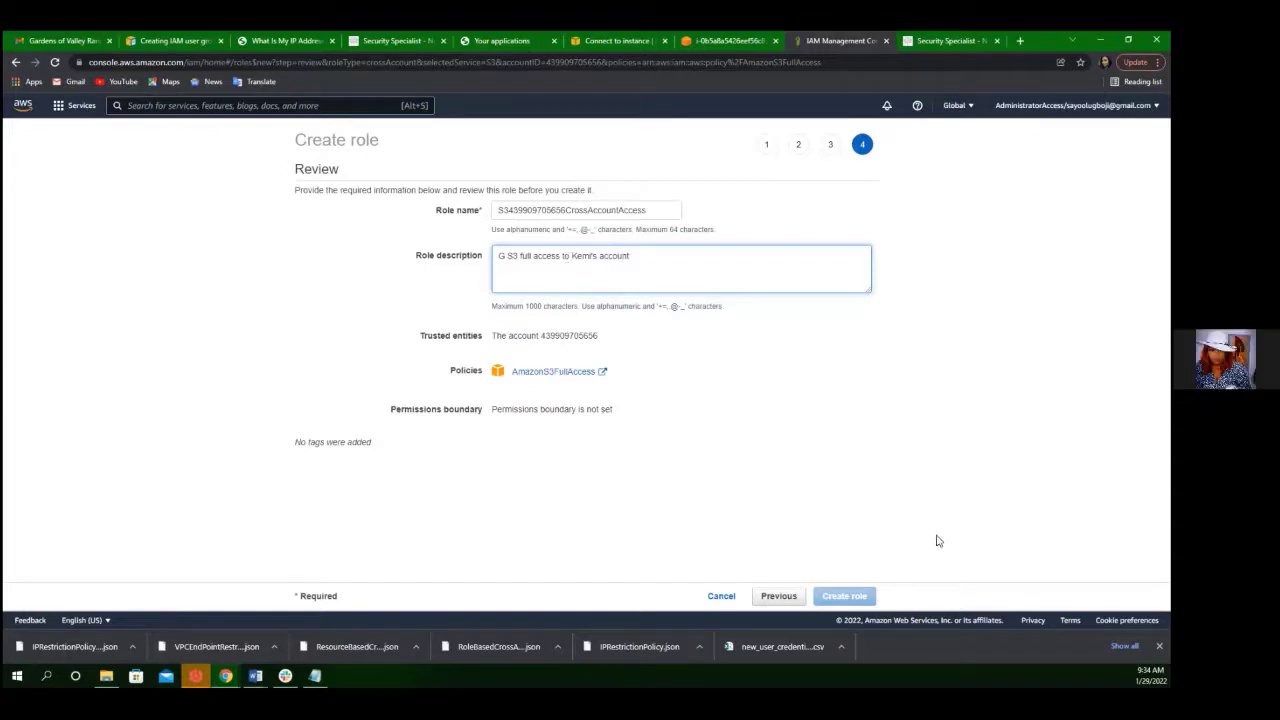
pyautogui.click(504, 257)
pyautogui.write('rant')
pyautogui.click(527, 470)
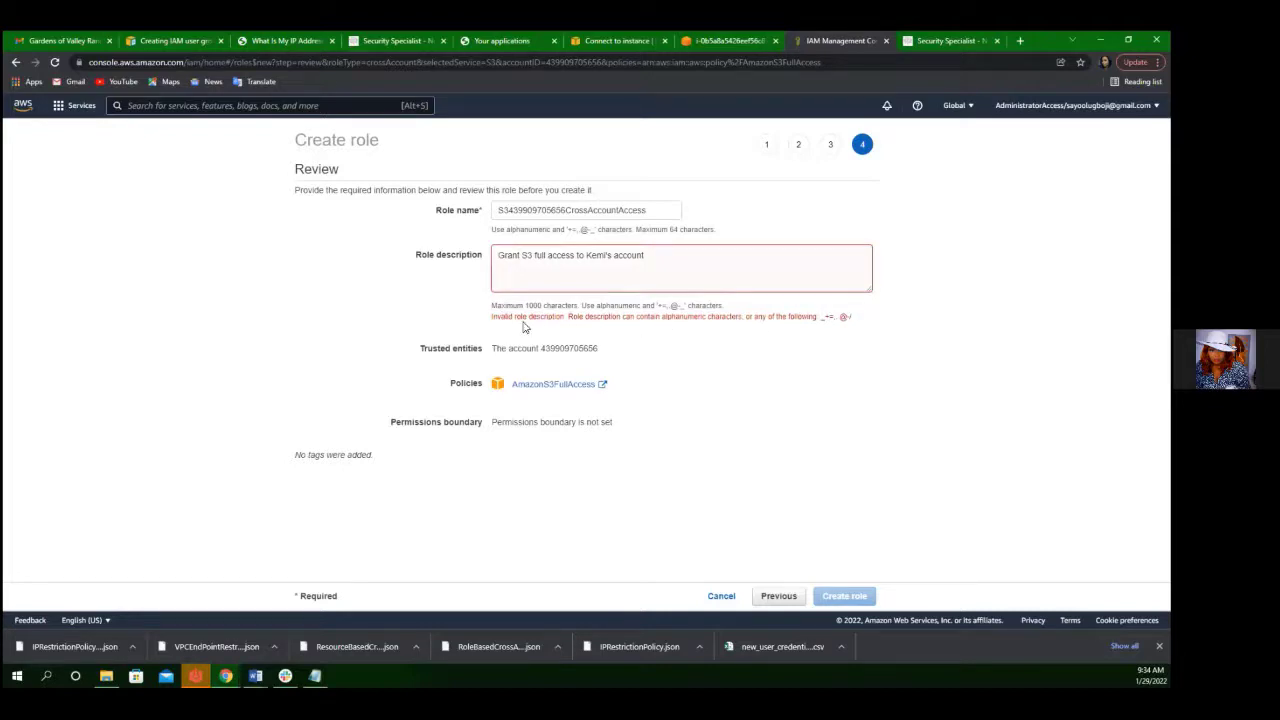
# Step: Remove the apostrophe from the role description and create the role
pyautogui.click(608, 258)
pyautogui.press('BackSpace')
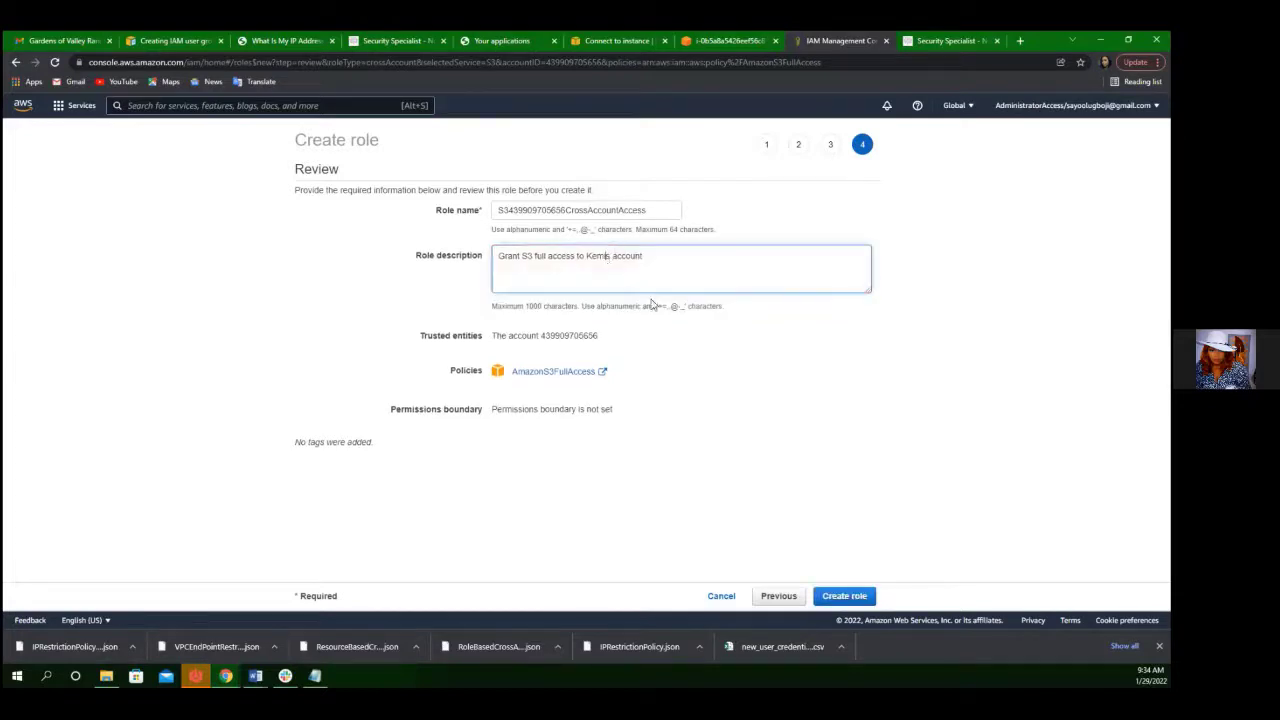
pyautogui.click(688, 375)
pyautogui.click(840, 596)
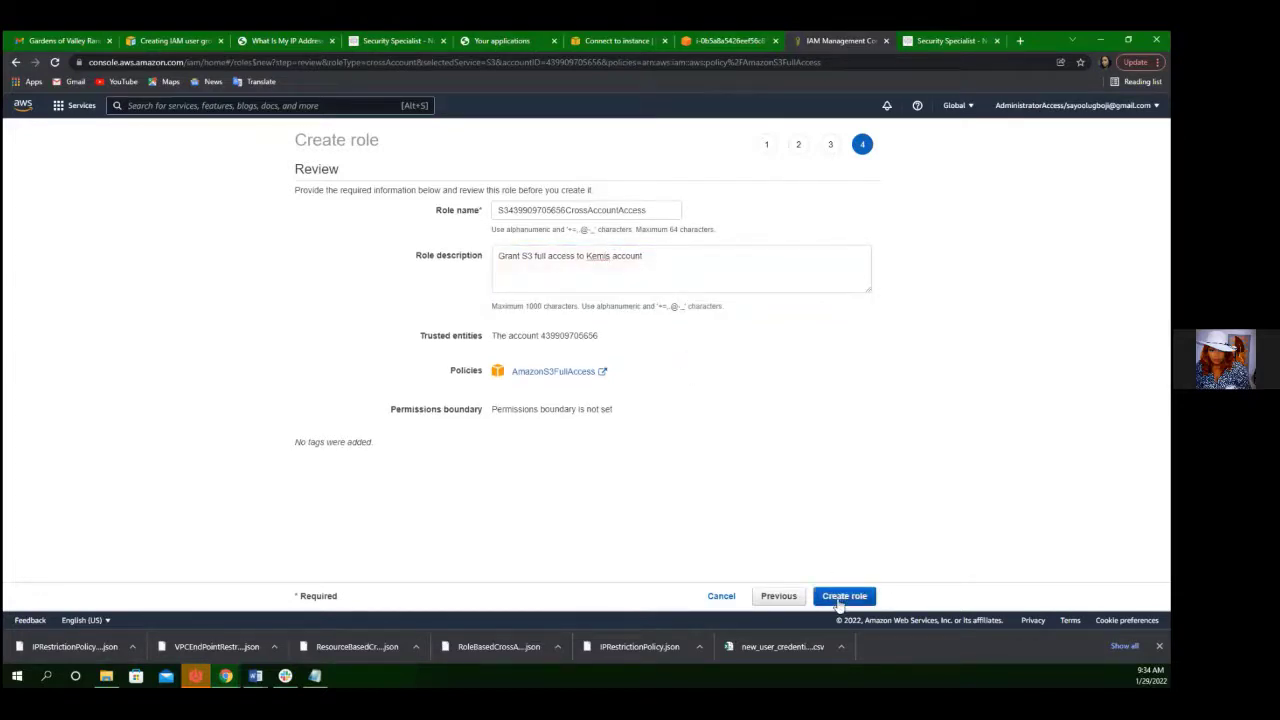
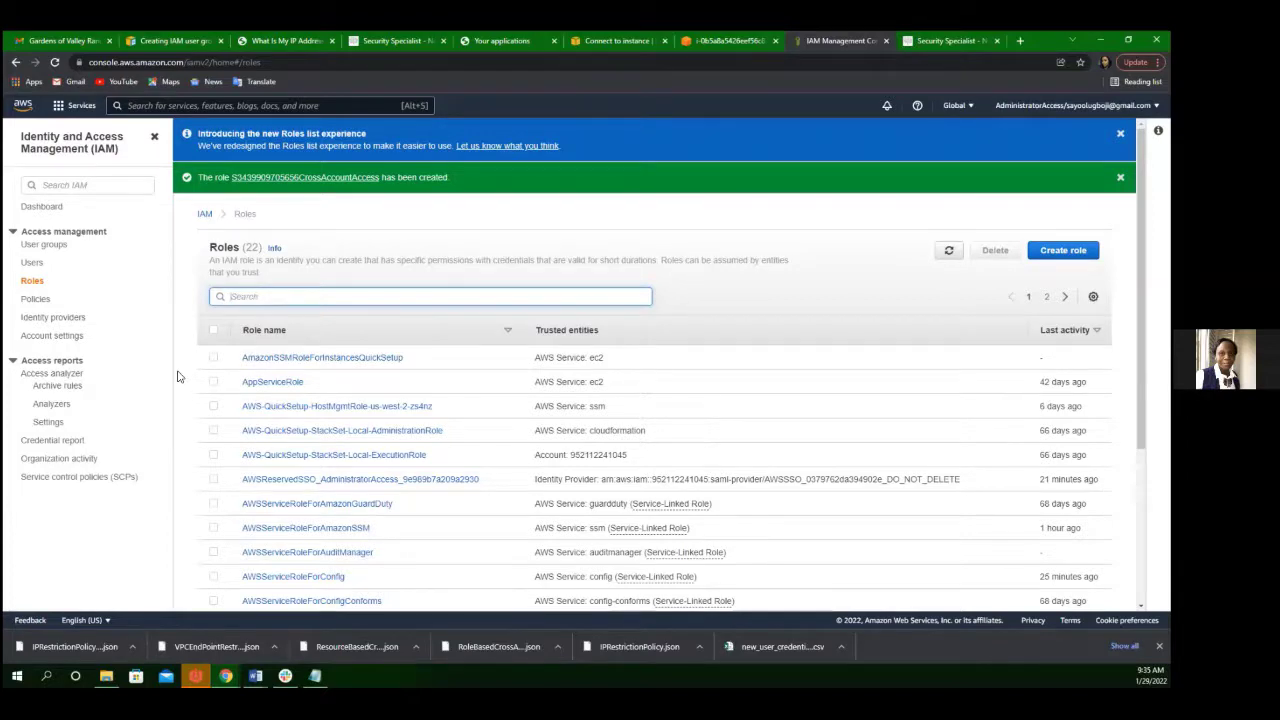
pyautogui.click(33, 281)
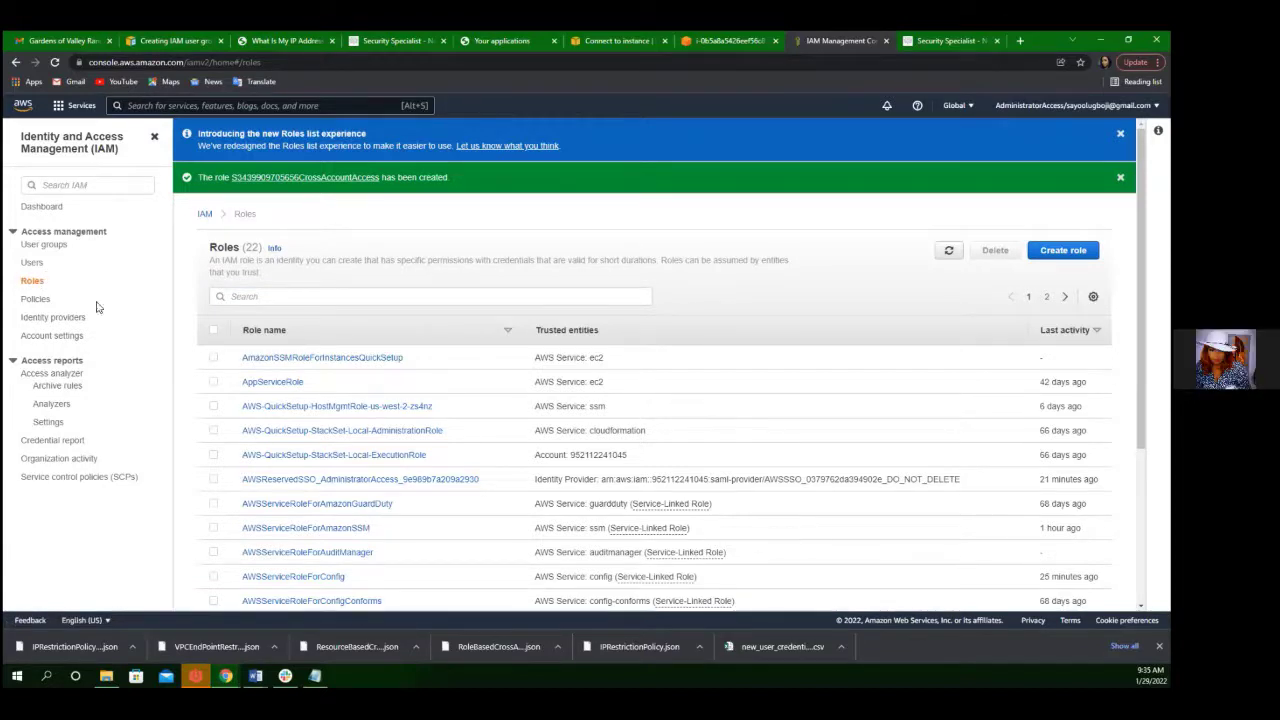
# Step: Search the IAM roles for "s3" and open the new CrossAccountAccess role's summary
pyautogui.click(304, 299)
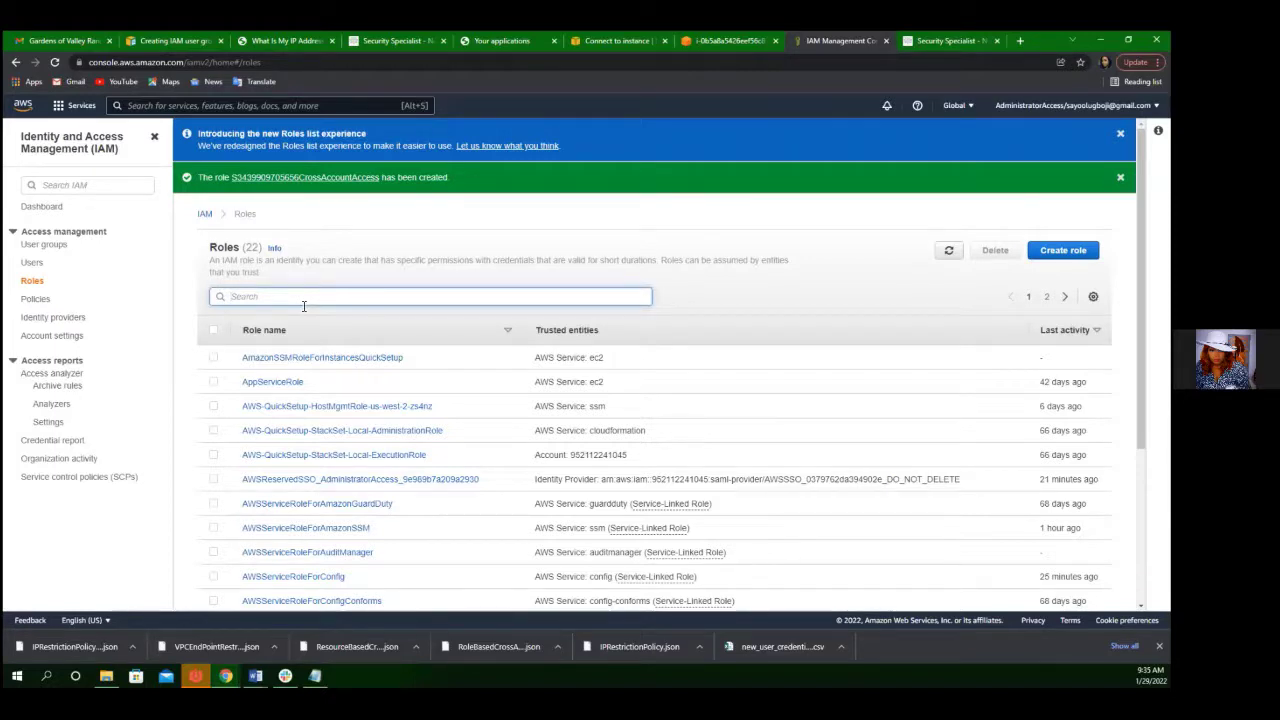
pyautogui.write('s3')
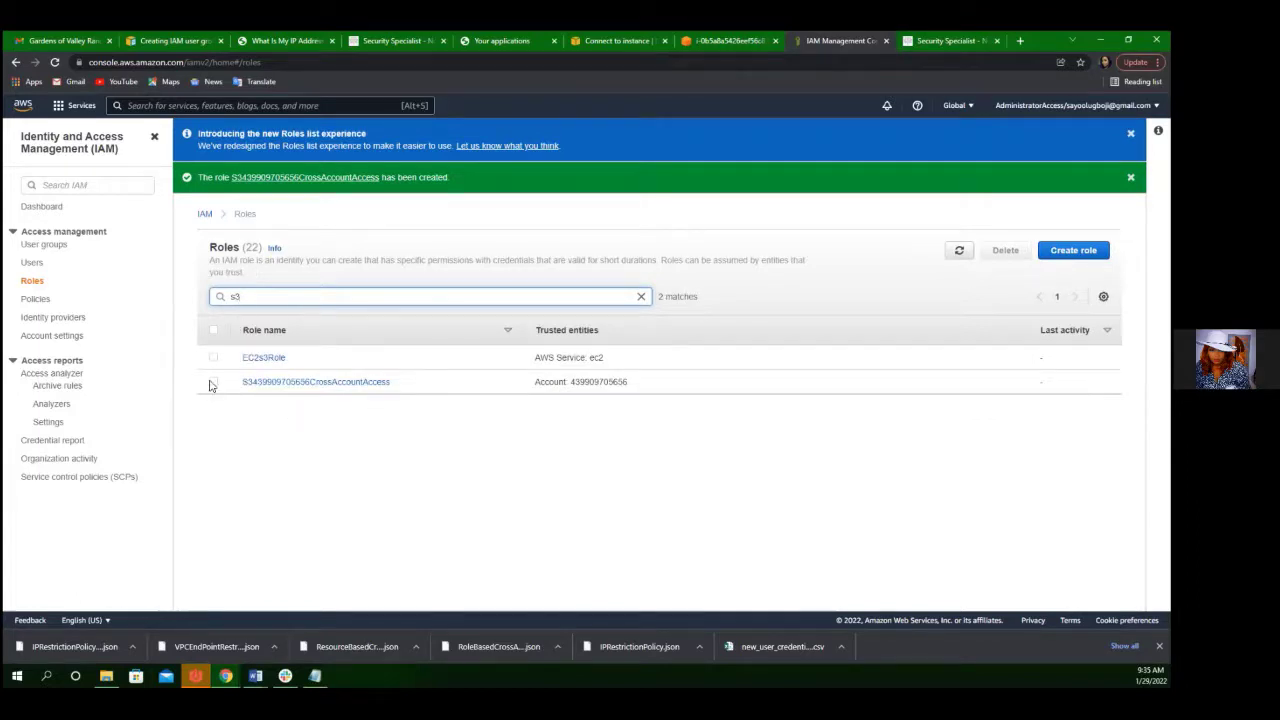
pyautogui.click(271, 384)
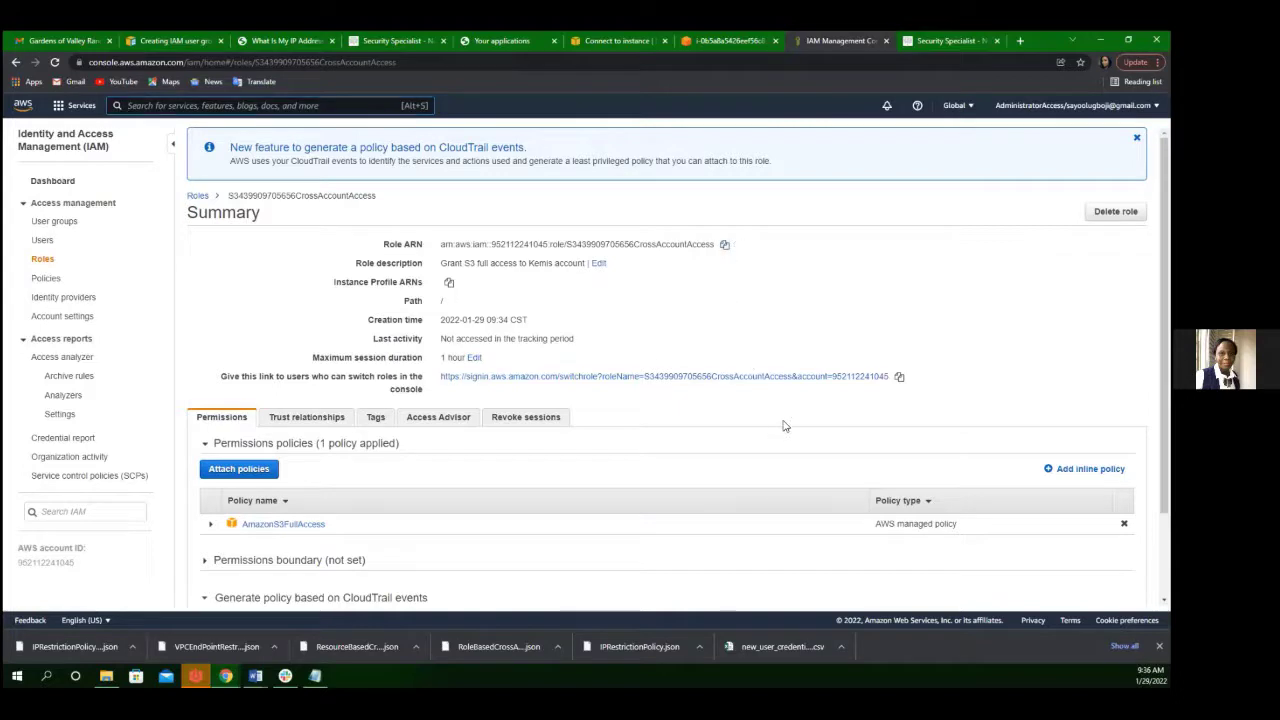
# Step: Switch to Slack and send the copied cross-account role ARN in the colleague's direct message
pyautogui.click(285, 676)
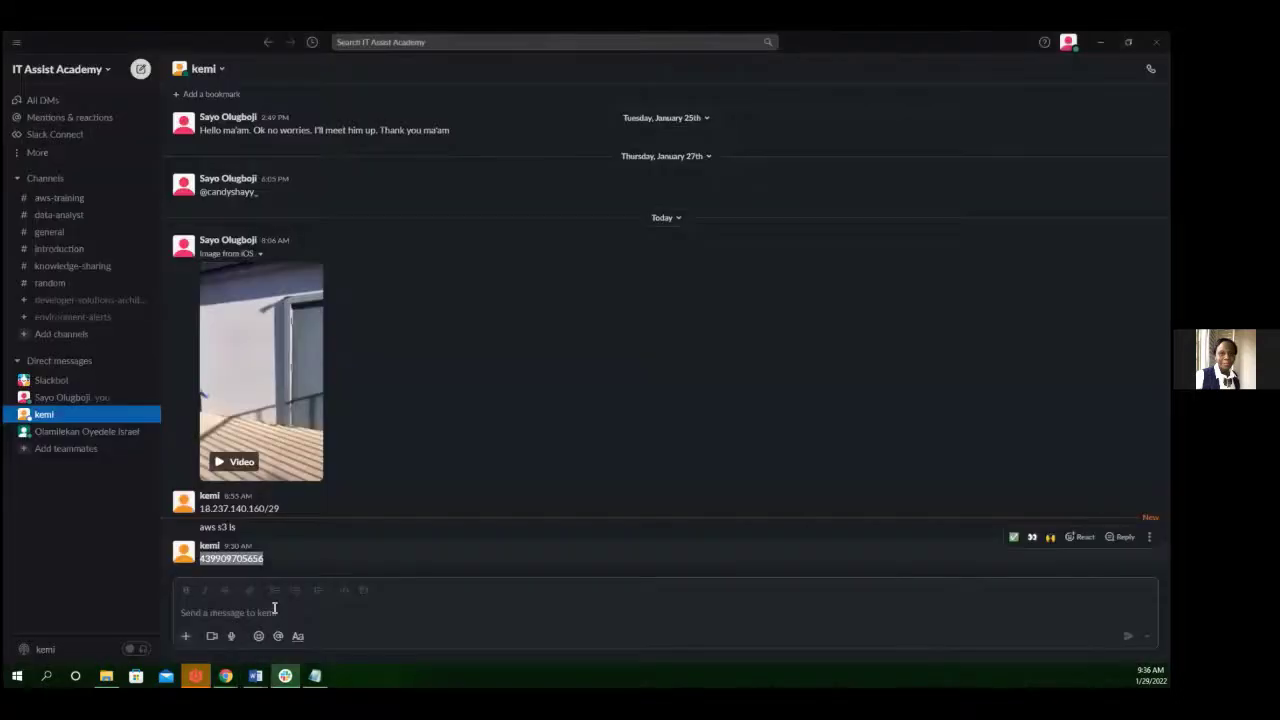
pyautogui.rightClick(273, 611)
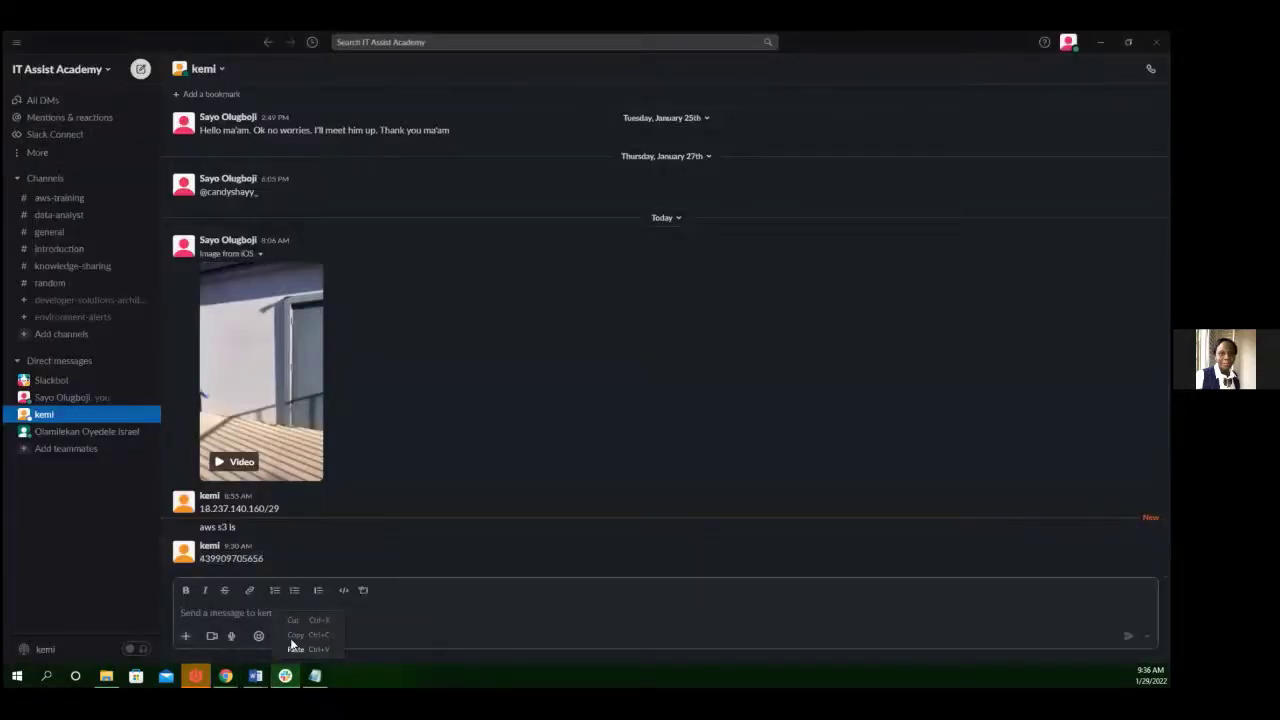
pyautogui.click(294, 649)
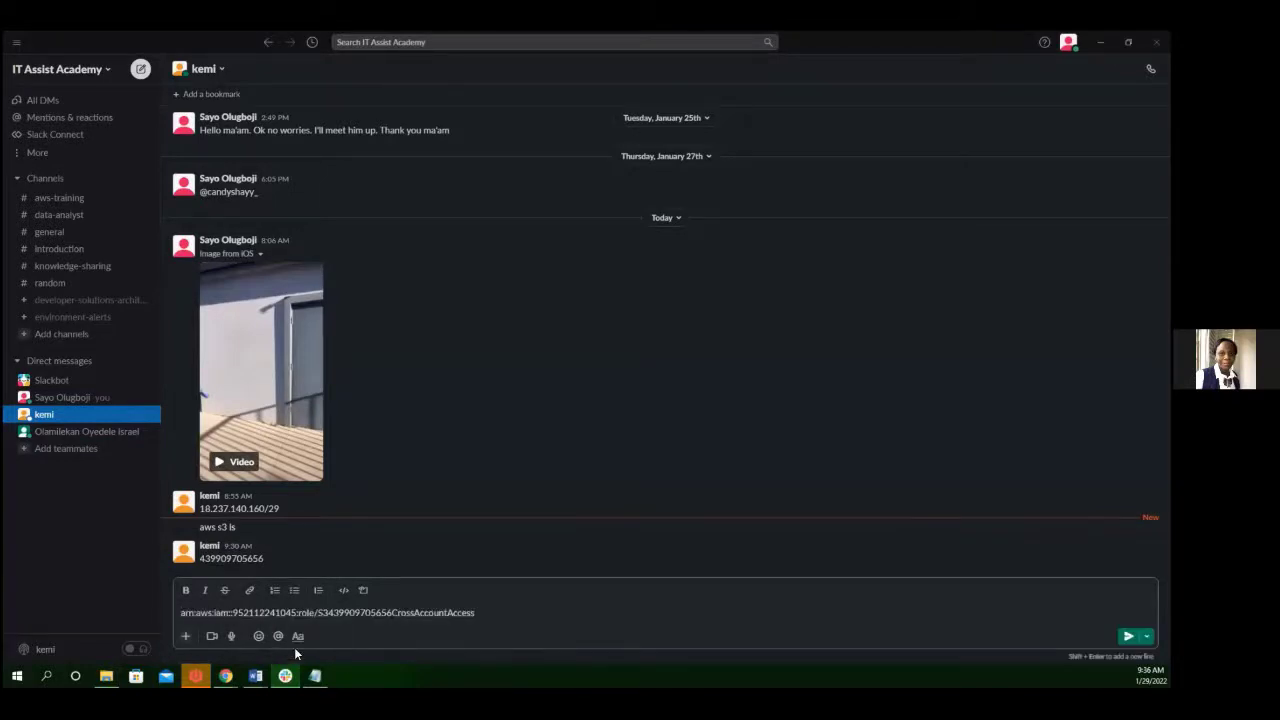
pyautogui.press('Return')
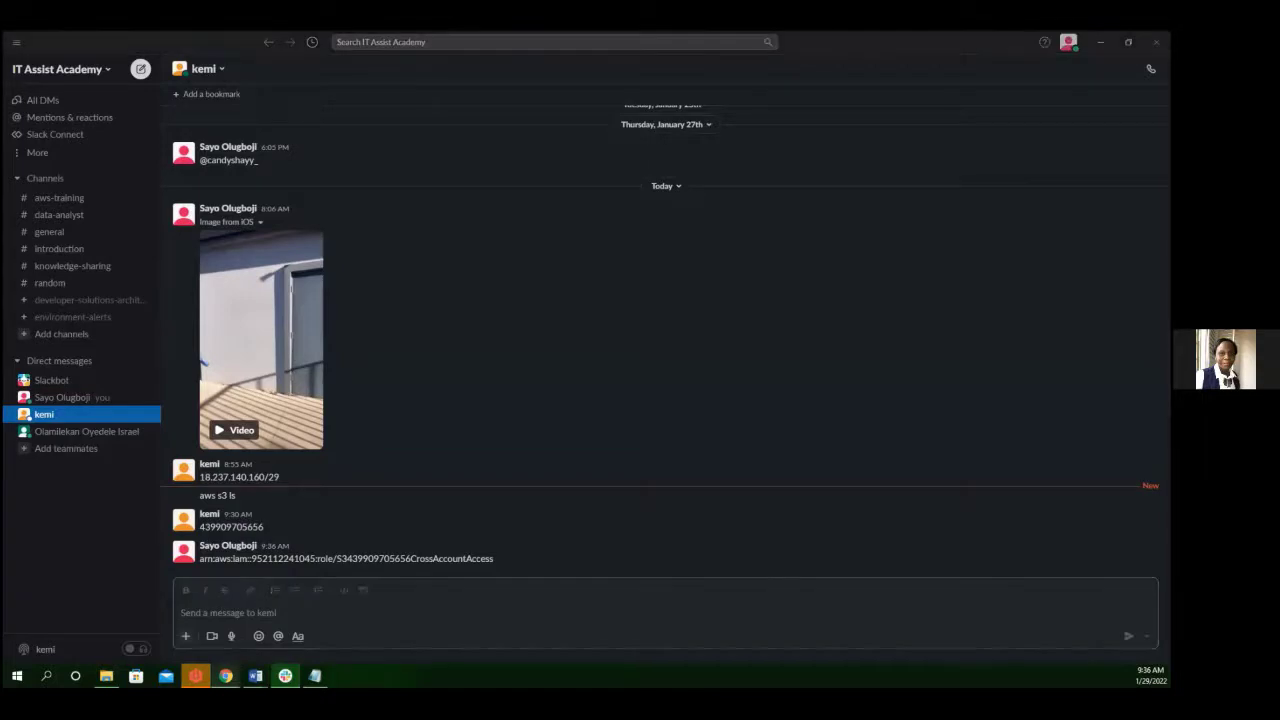
pyautogui.moveTo(226, 676)
pyautogui.click(190, 642)
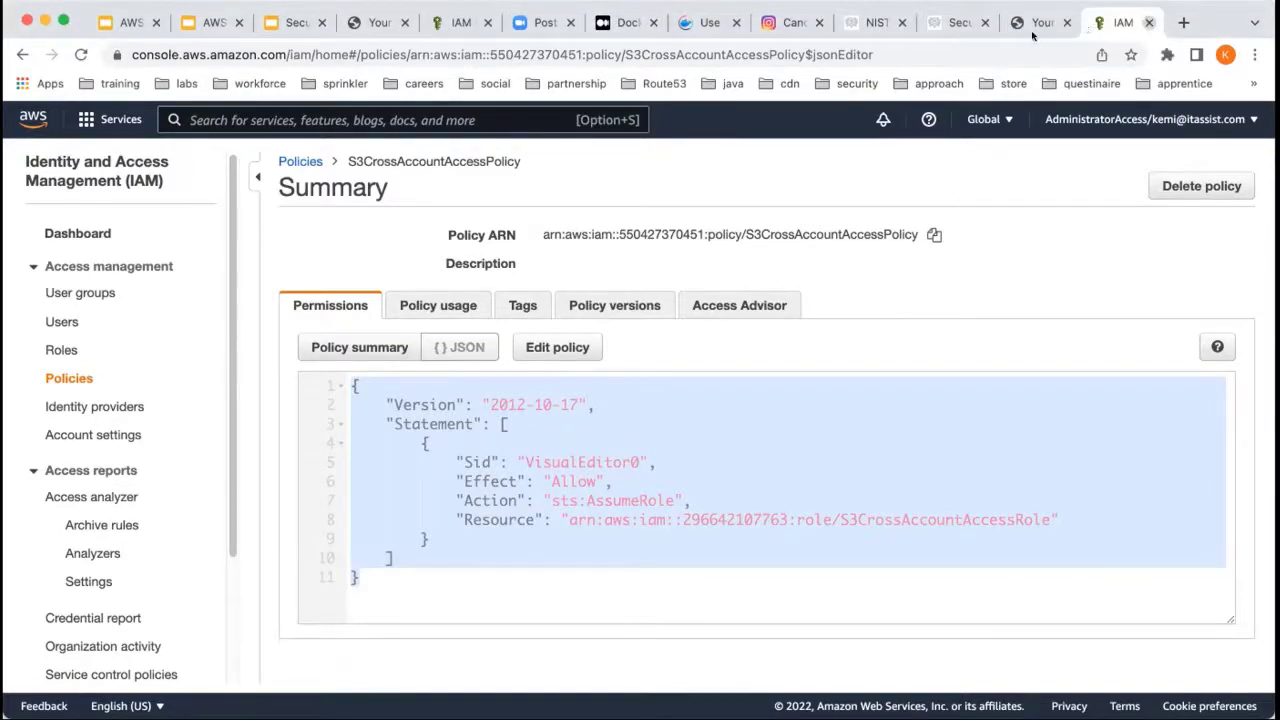
# Step: Close the old IAM policy page, open the trusted account's management console with AdministratorAccess, and start a new IAM policy
pyautogui.press('super+w')
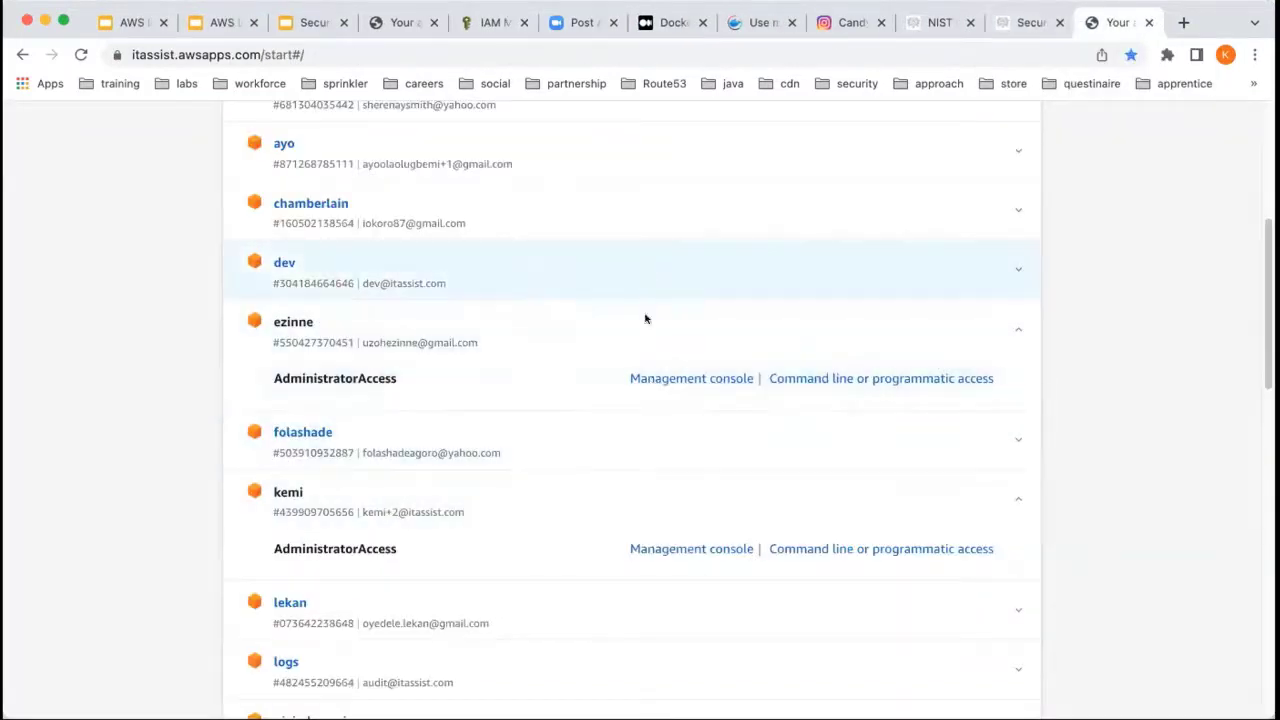
pyautogui.click(702, 540)
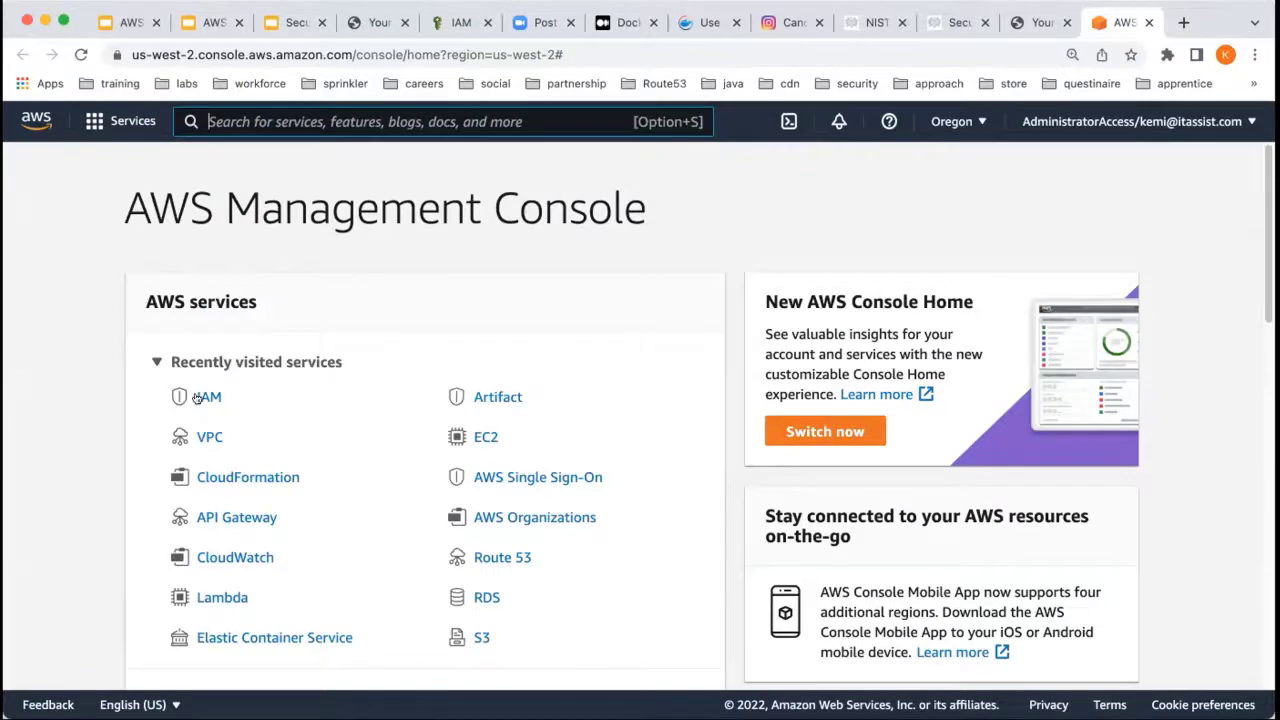
pyautogui.click(200, 397)
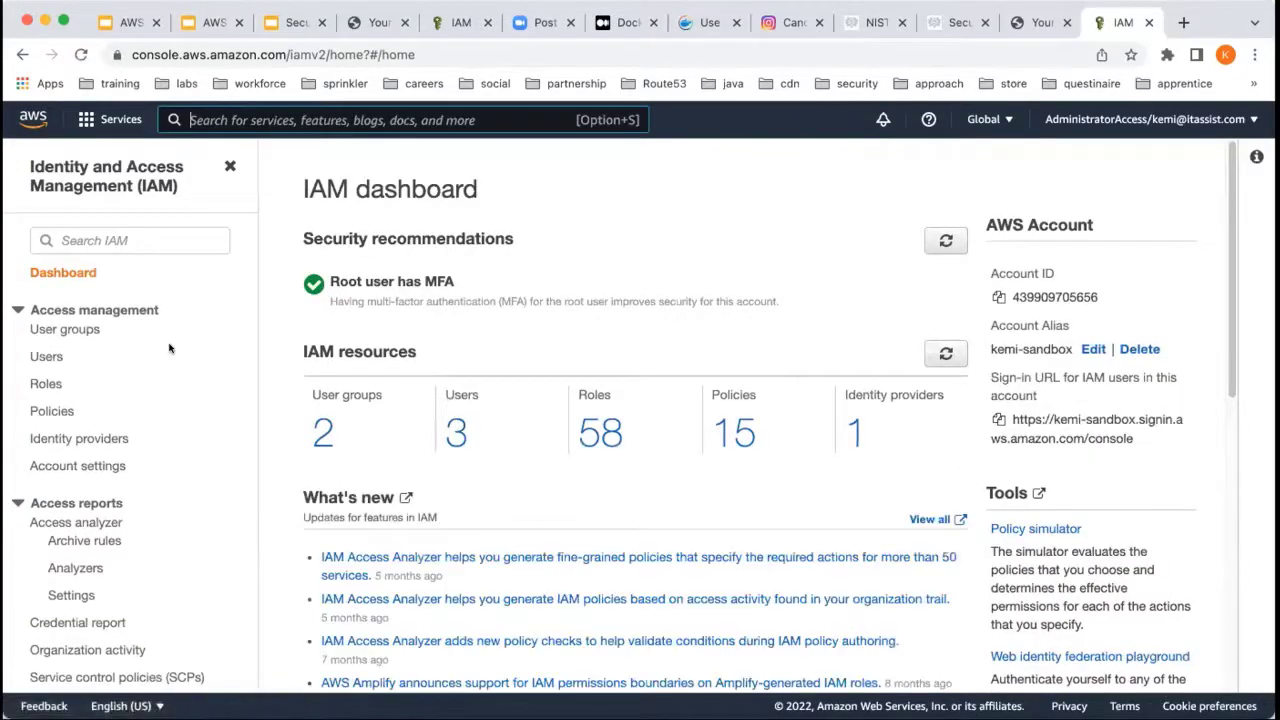
pyautogui.click(42, 411)
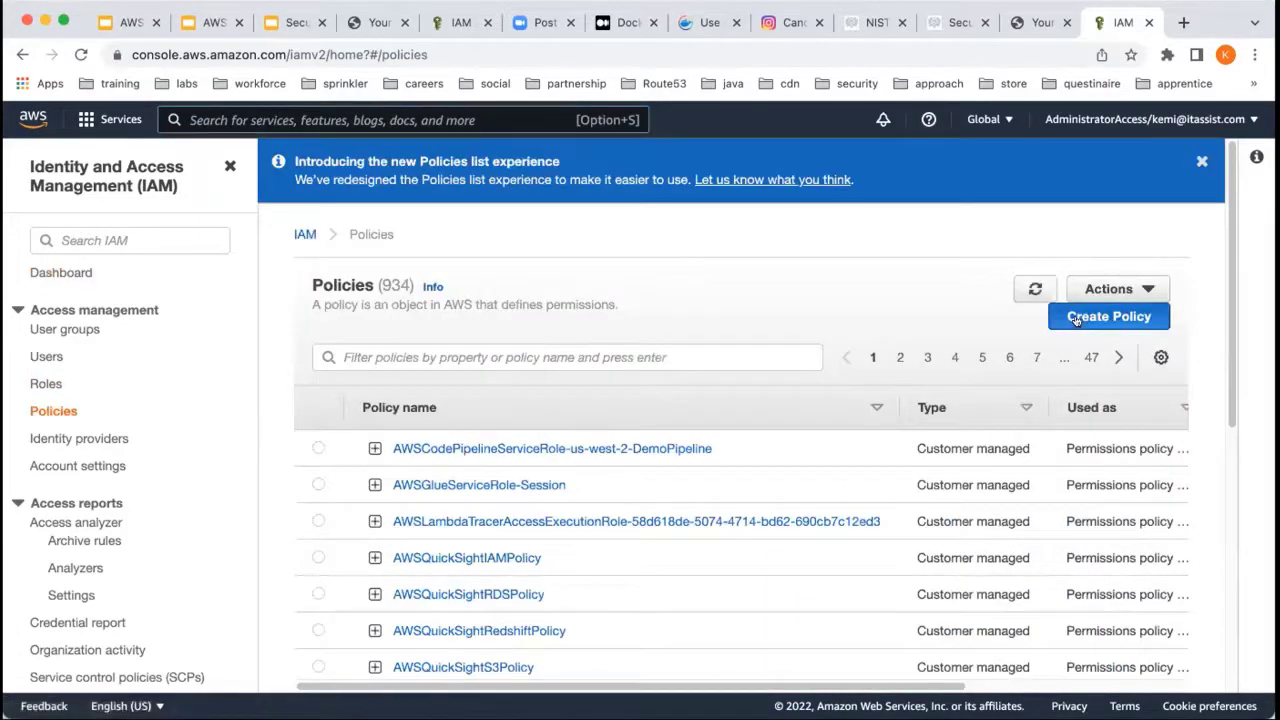
pyautogui.click(1075, 318)
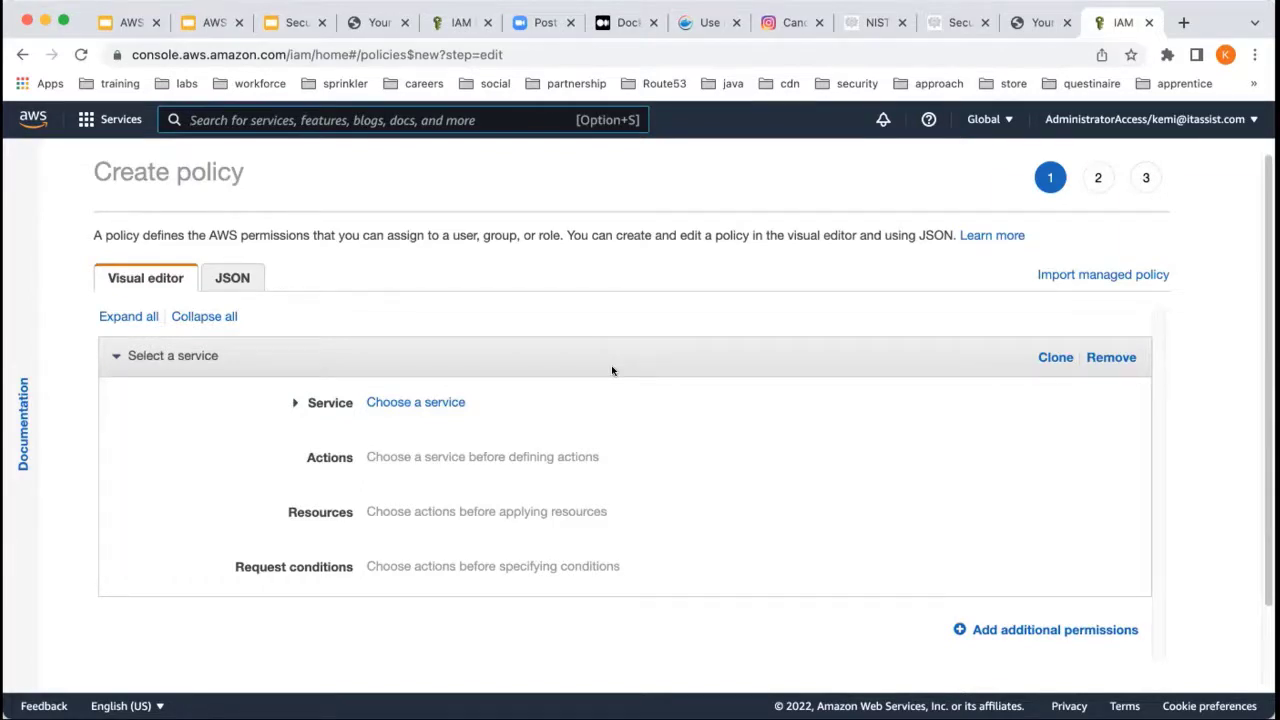
# Step: Replace the policy JSON with the copied sts:AssumeRole statement and set its Resource to the shared cross-account role ARN
pyautogui.click(232, 278)
pyautogui.moveTo(229, 376); pyautogui.dragTo(101, 316)
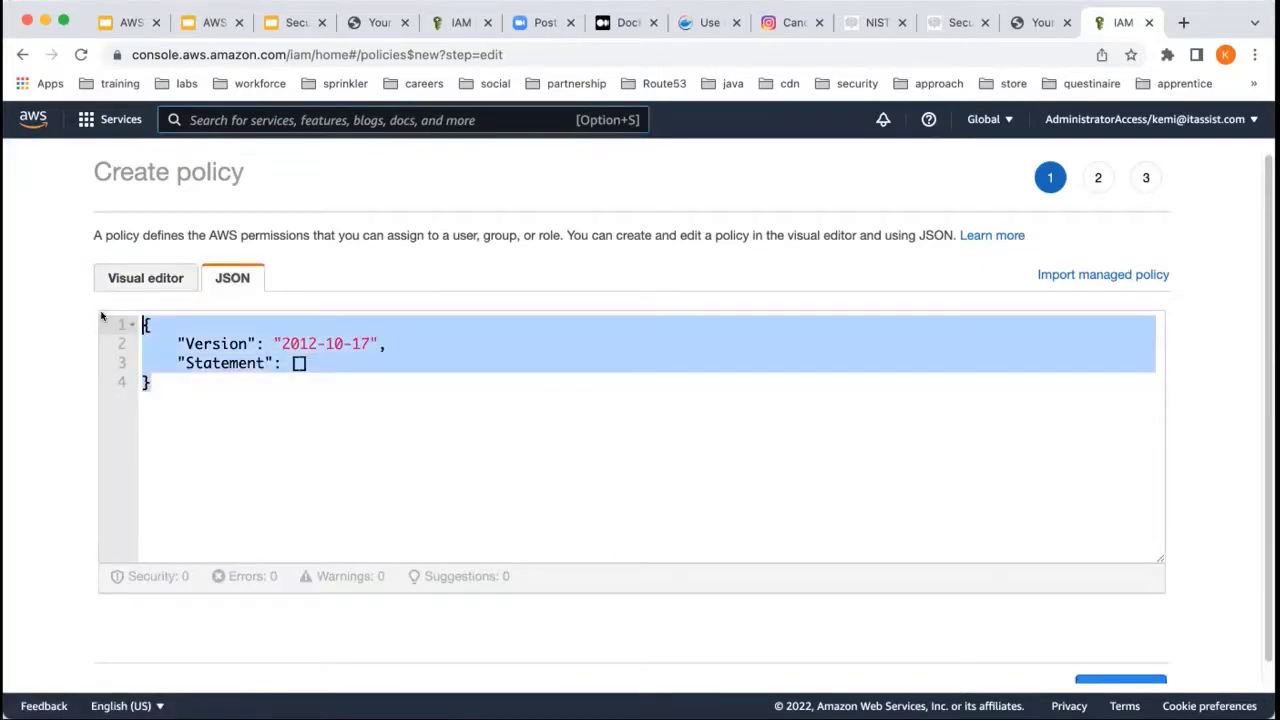
pyautogui.press('super+v')
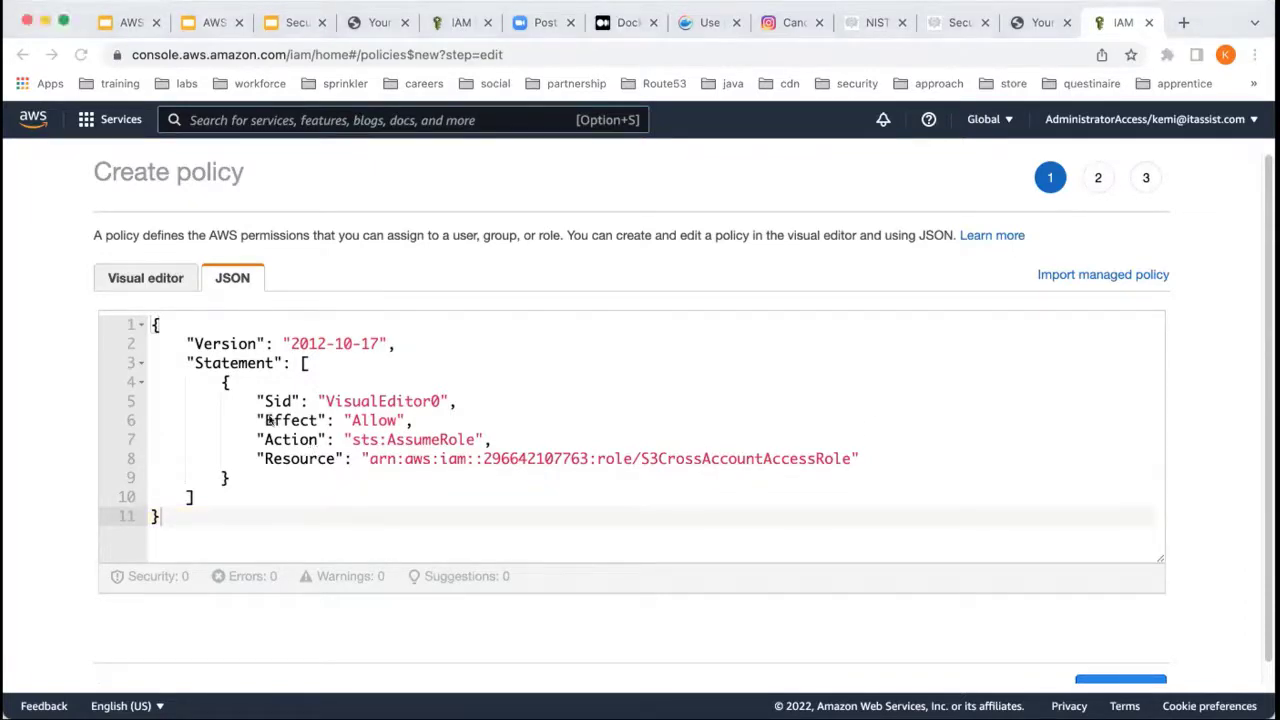
pyautogui.moveTo(368, 458); pyautogui.dragTo(849, 458)
pyautogui.press('super+v')
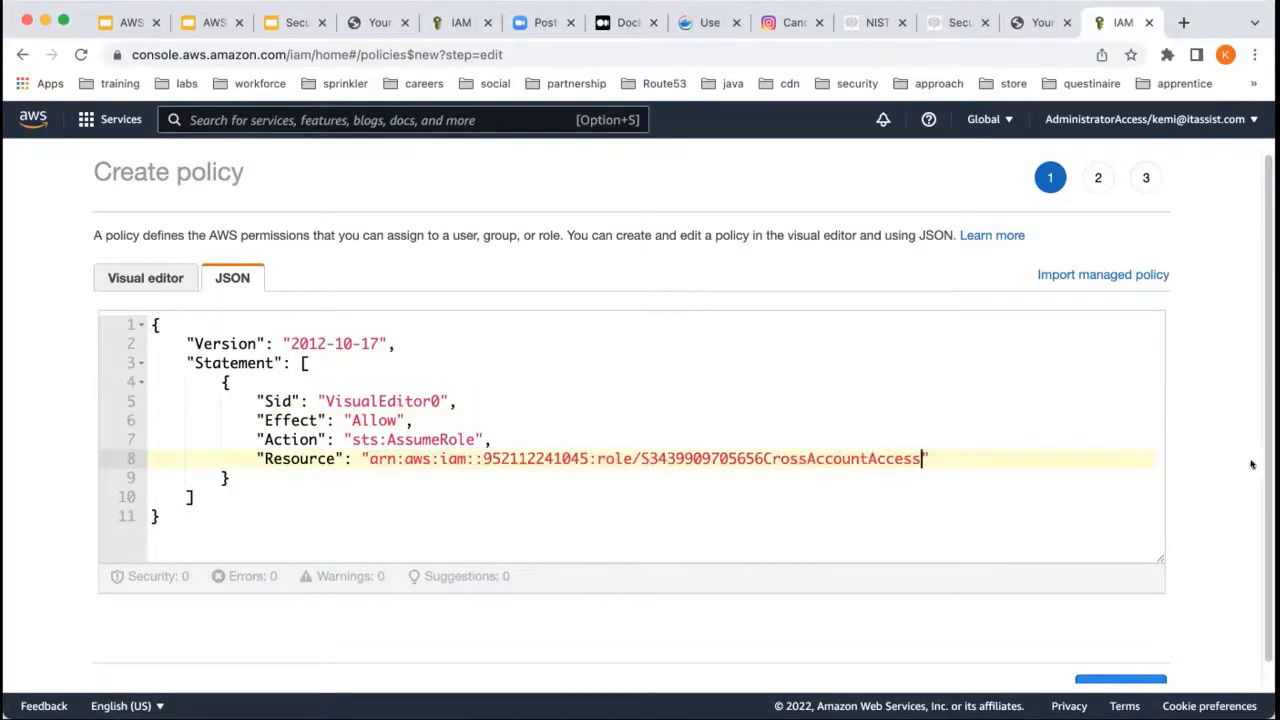
pyautogui.scroll(-1, 1250, 530)
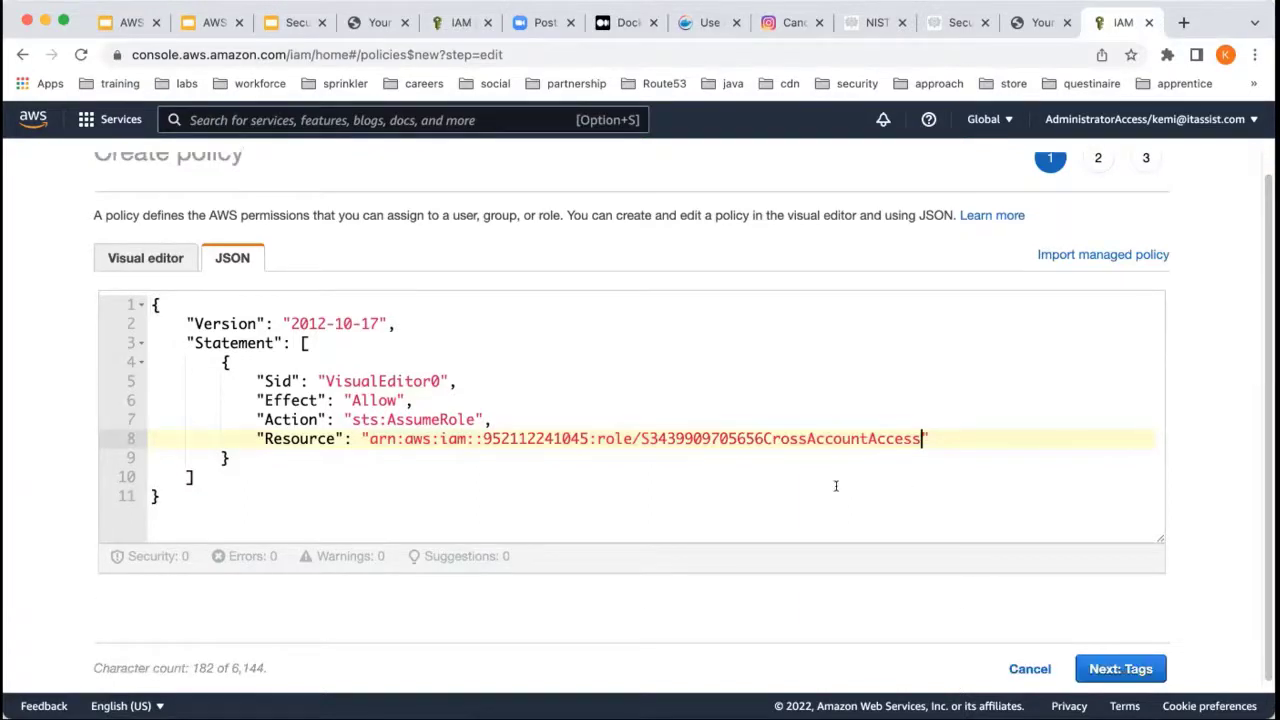
pyautogui.click(1114, 669)
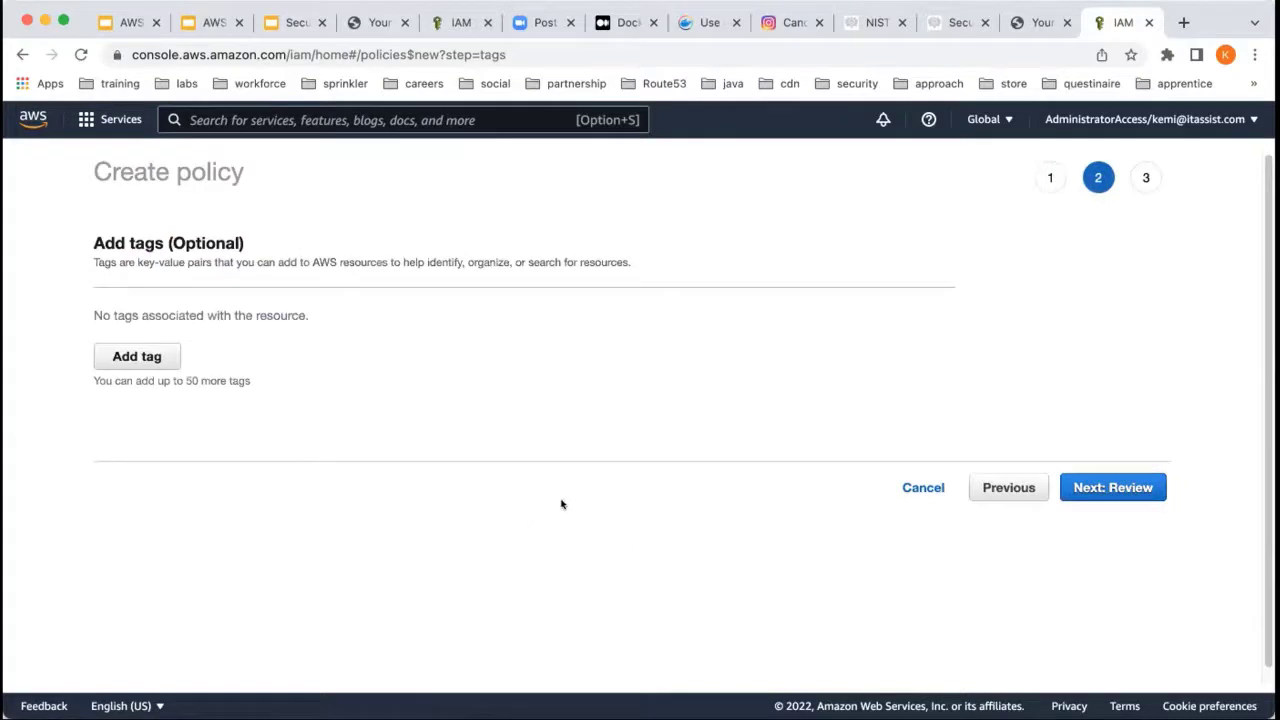
pyautogui.click(1113, 488)
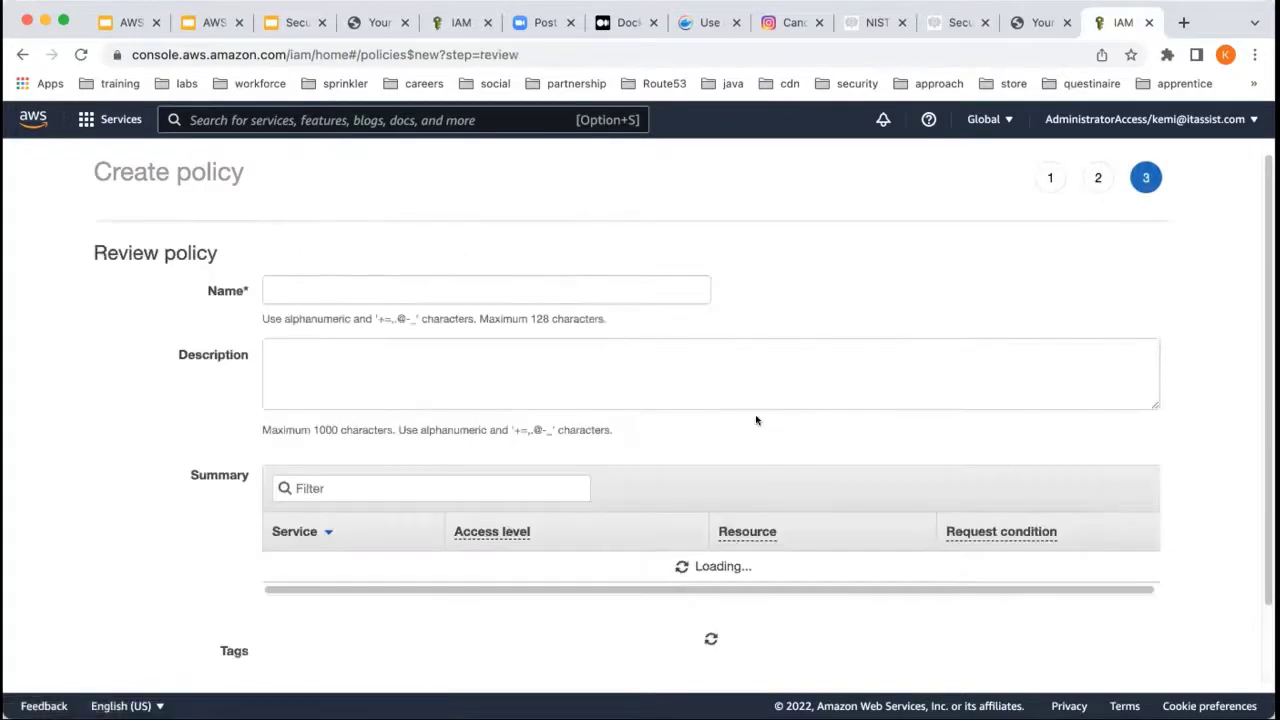
pyautogui.click(430, 287)
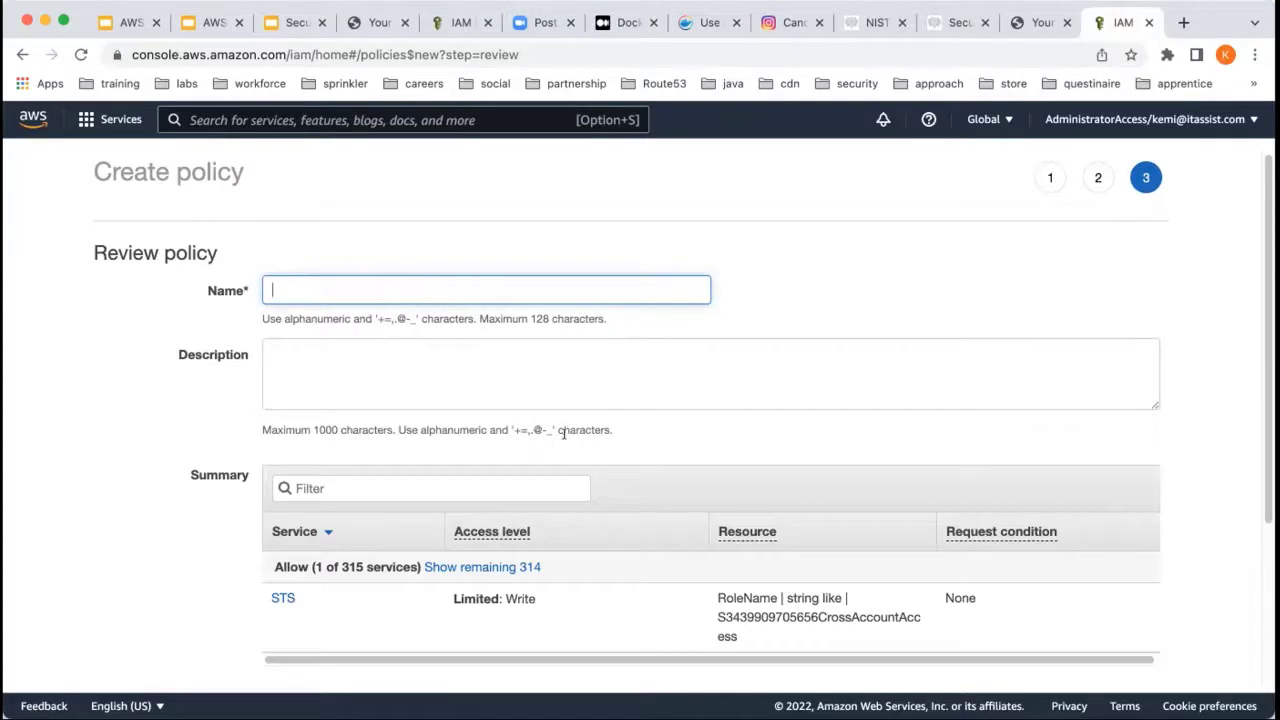
pyautogui.scroll(-5, 1262, 465)
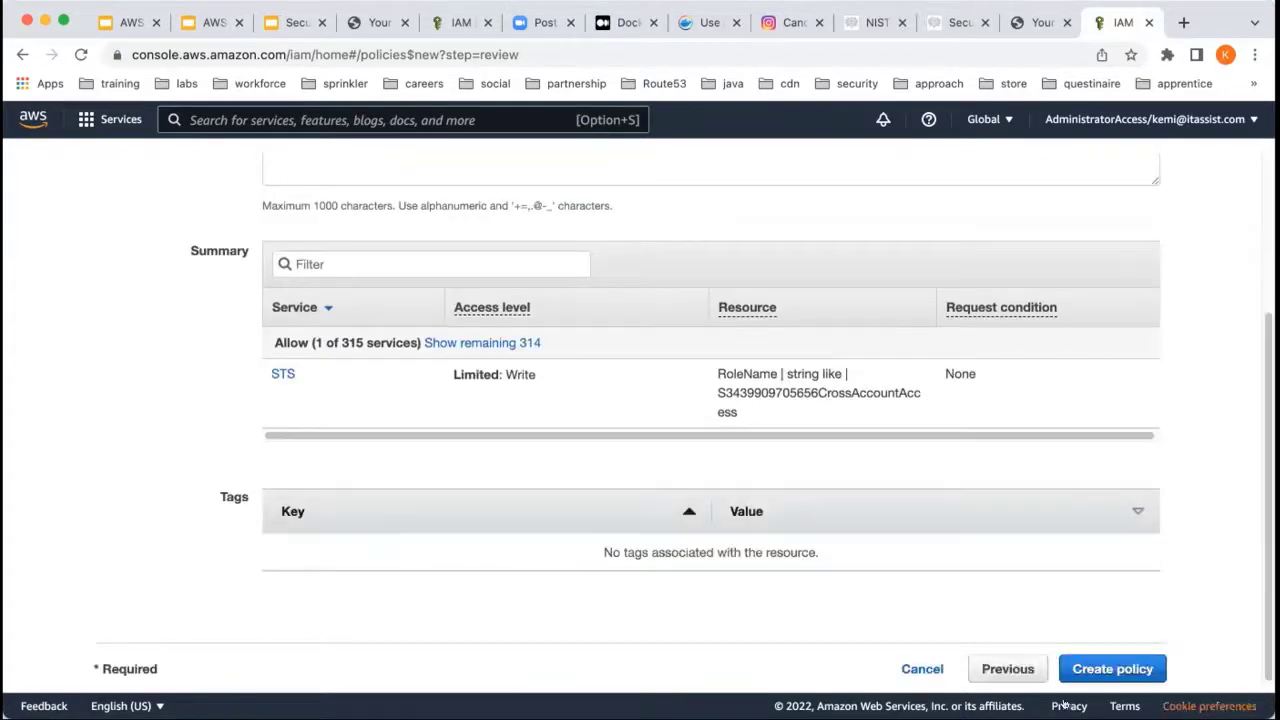
pyautogui.click(1006, 655)
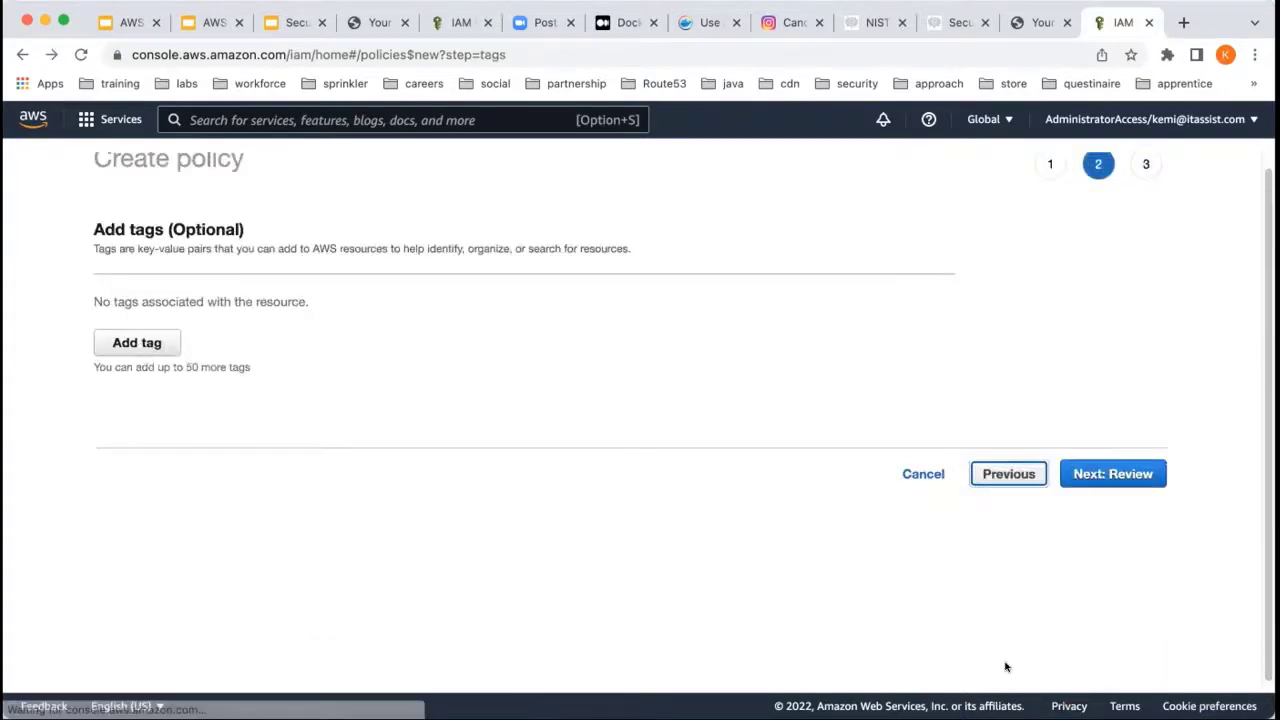
pyautogui.click(990, 470)
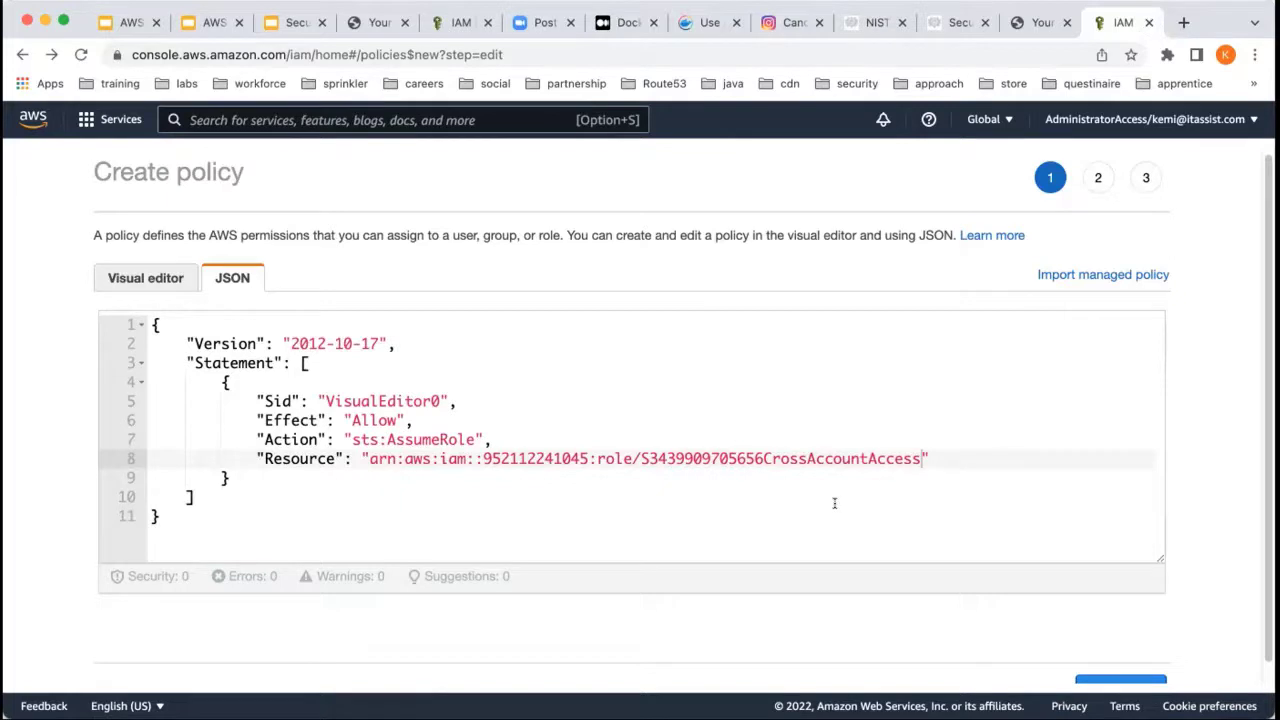
# Step: Skip the tags, name the policy with the role-owning account's ID followed by "AssumeRolePolicy", and create it without a description
pyautogui.scroll(-1, 1254, 597)
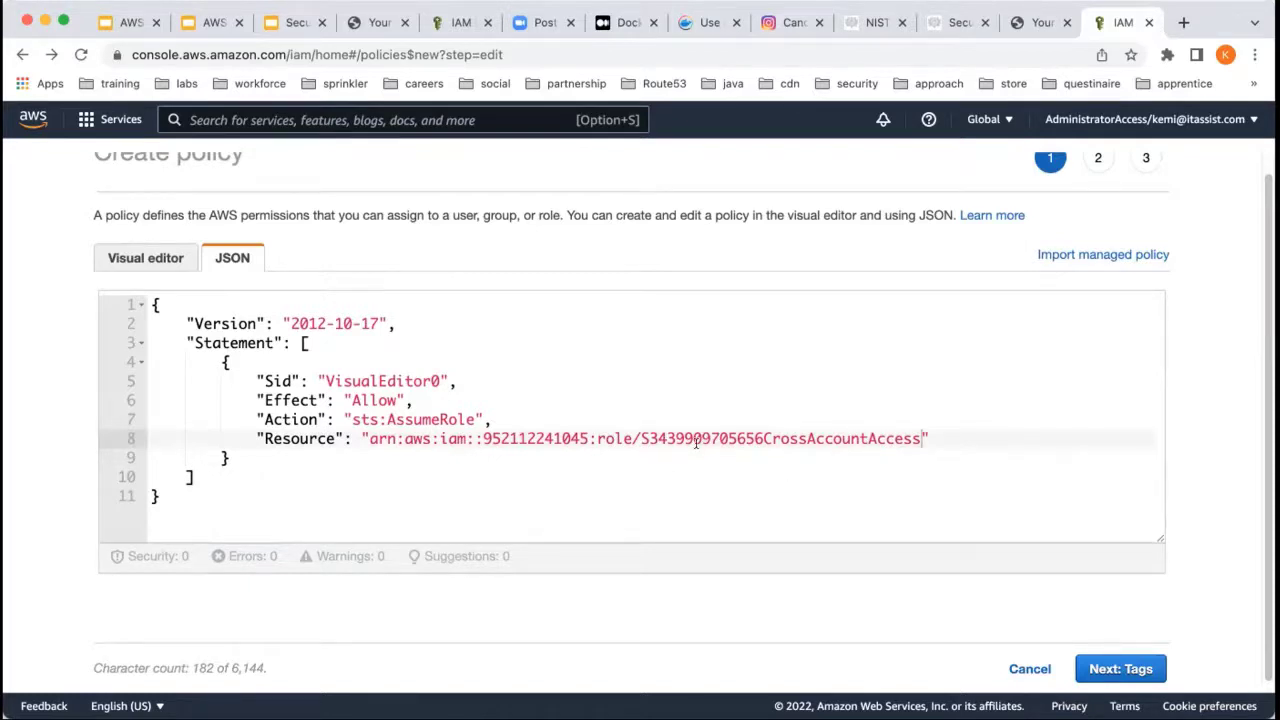
pyautogui.click(1127, 670)
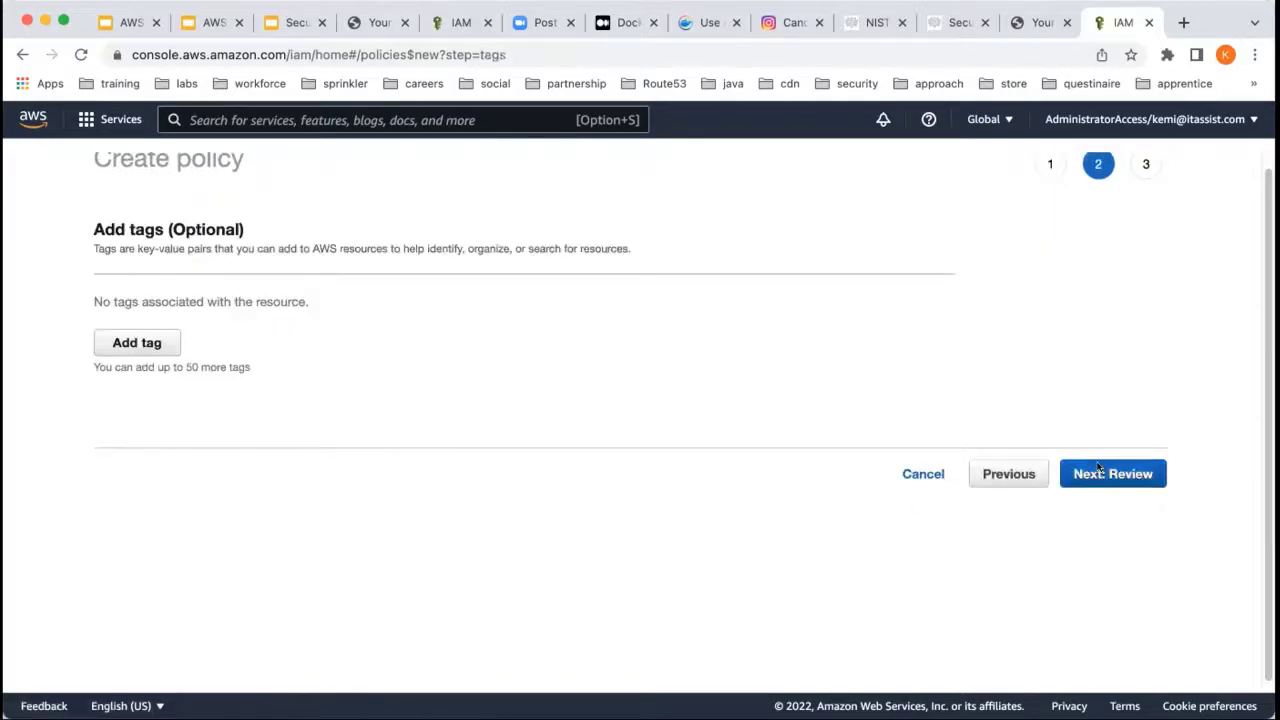
pyautogui.click(1098, 473)
pyautogui.click(297, 263)
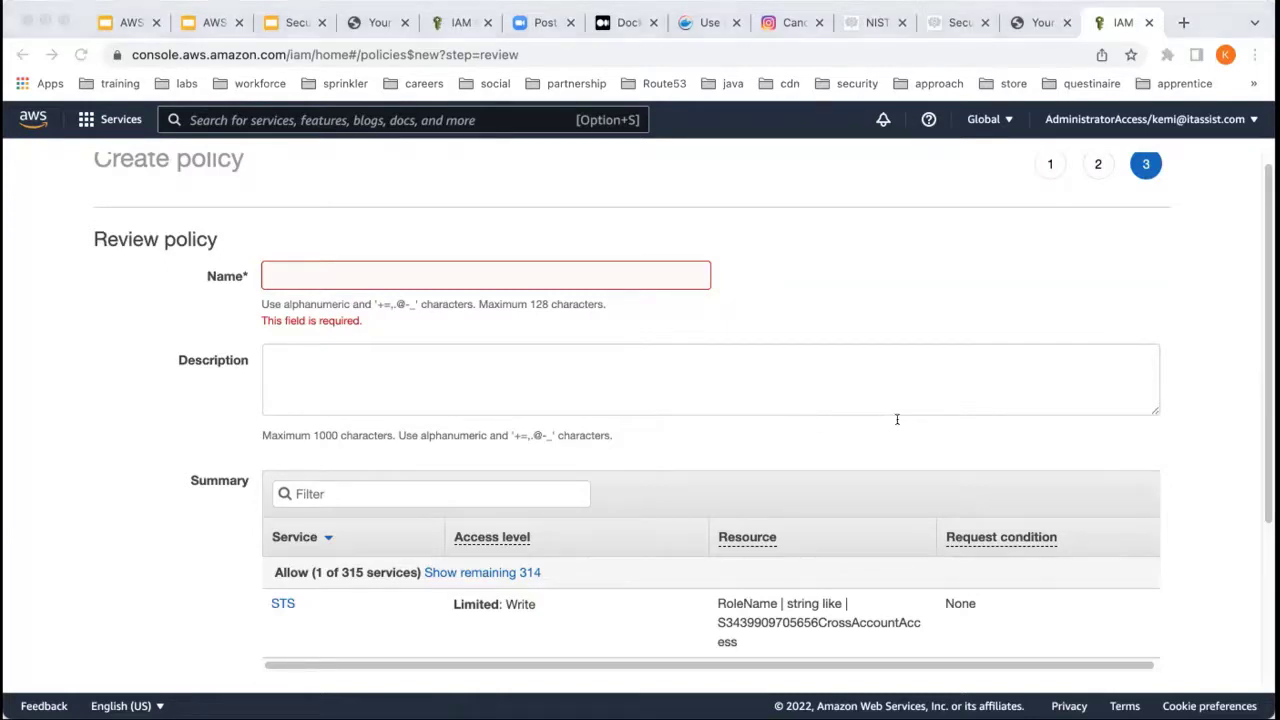
pyautogui.click(312, 276)
pyautogui.press('super+v')
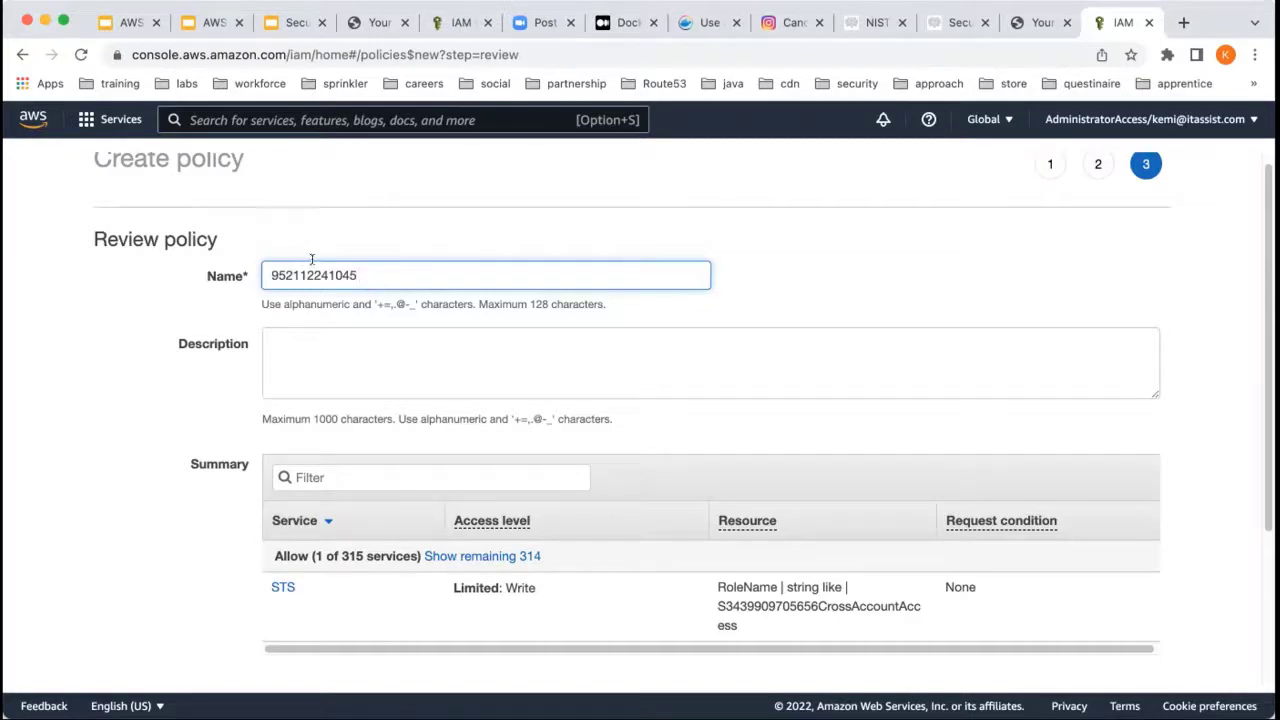
pyautogui.write('AssumeRolePolicy')
pyautogui.click(289, 356)
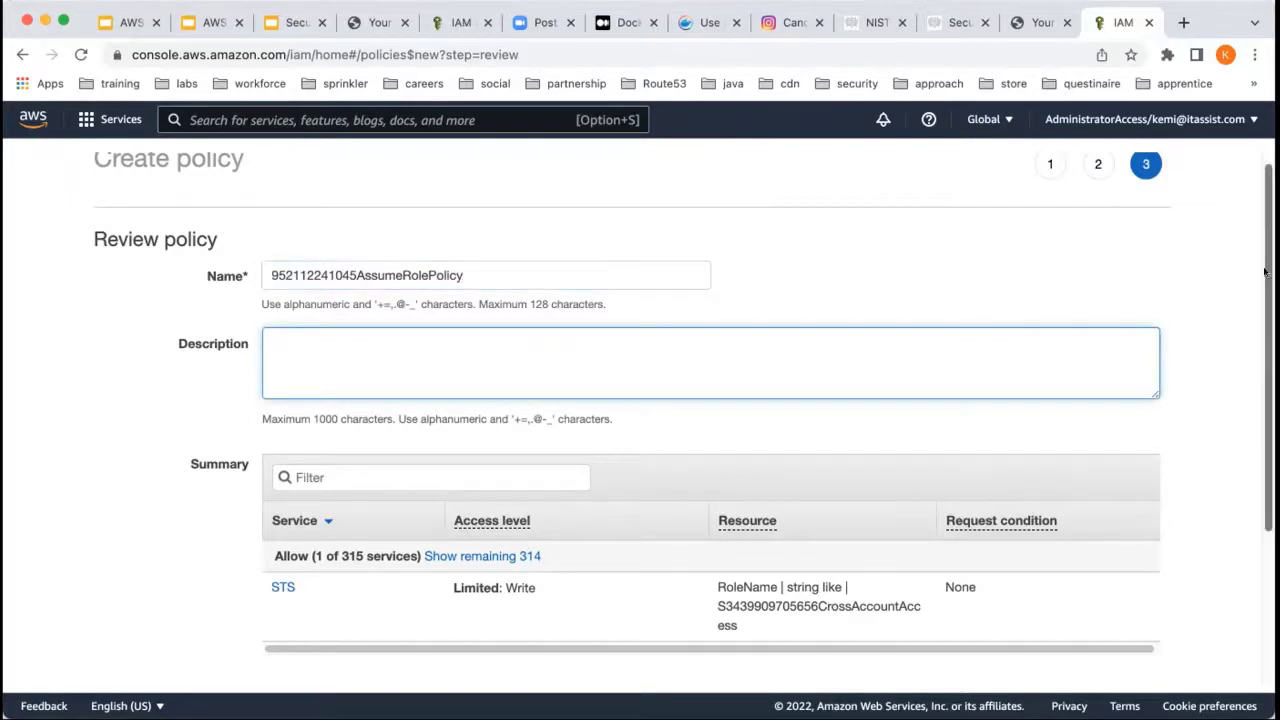
pyautogui.scroll(-5, 1257, 409)
pyautogui.click(1118, 664)
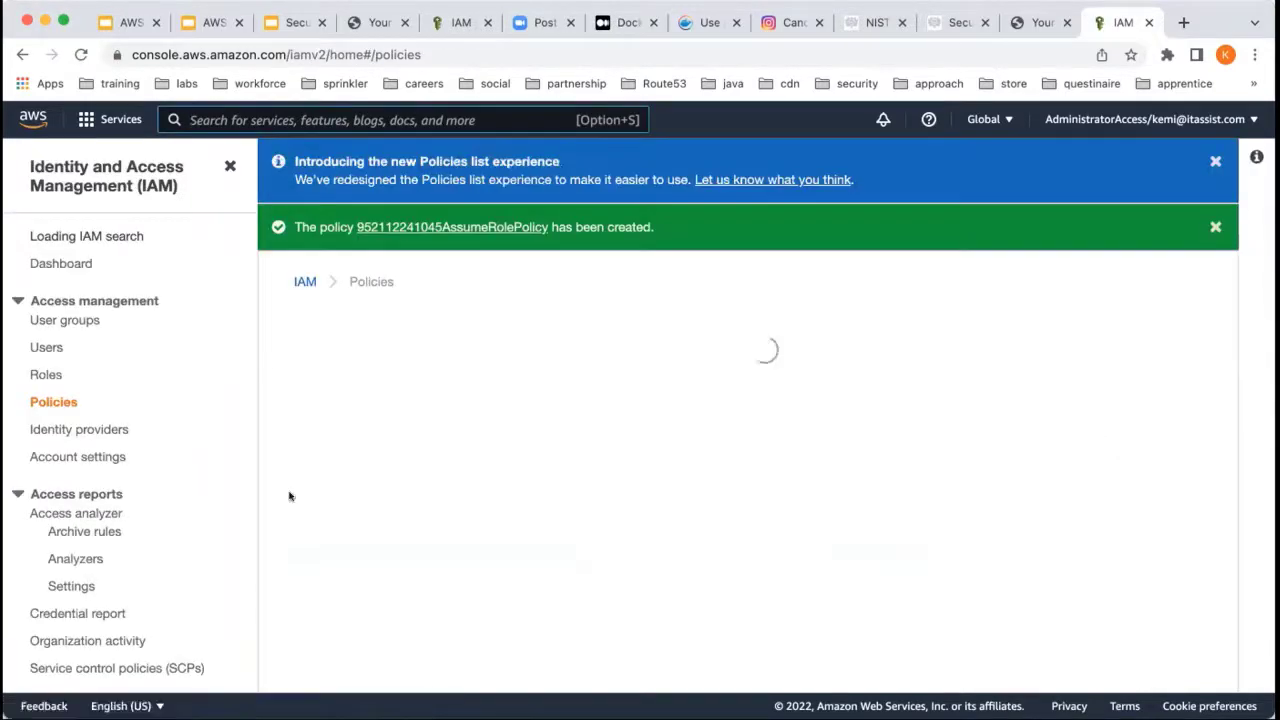
# Step: Start a new IAM role with the EC2 service as trusted entity and proceed to its permissions policies
pyautogui.click(42, 378)
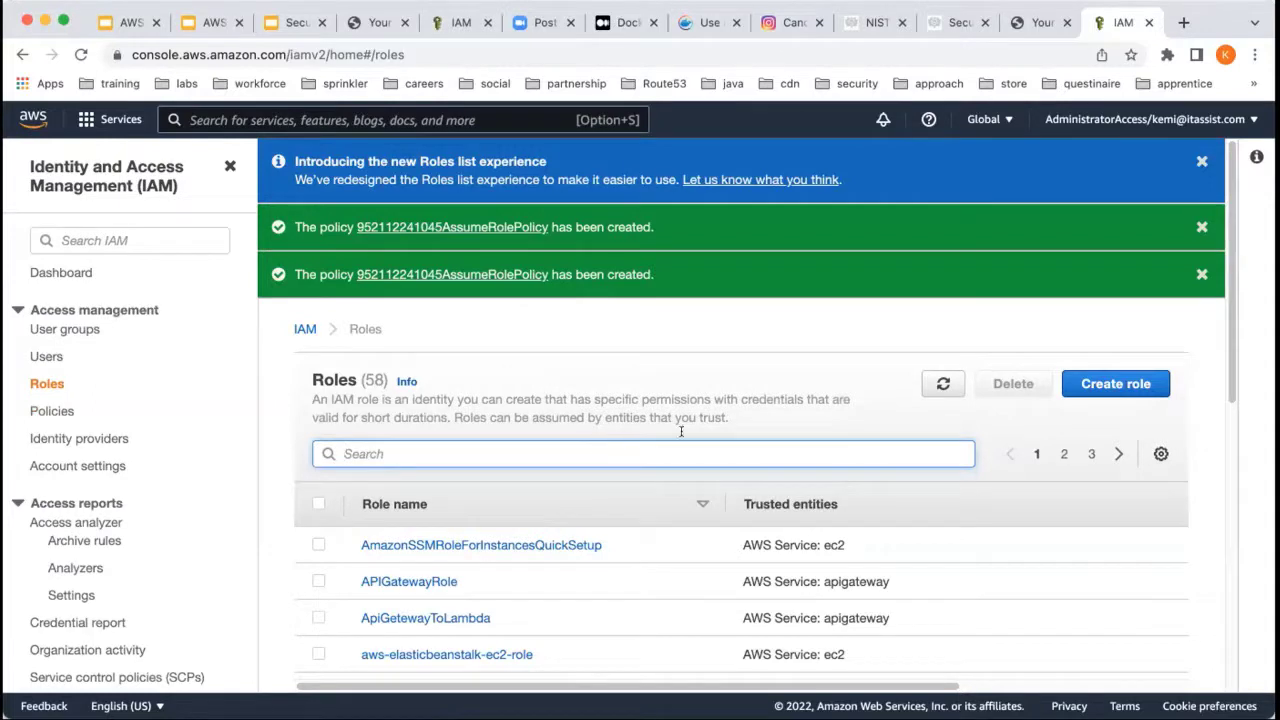
pyautogui.click(1135, 383)
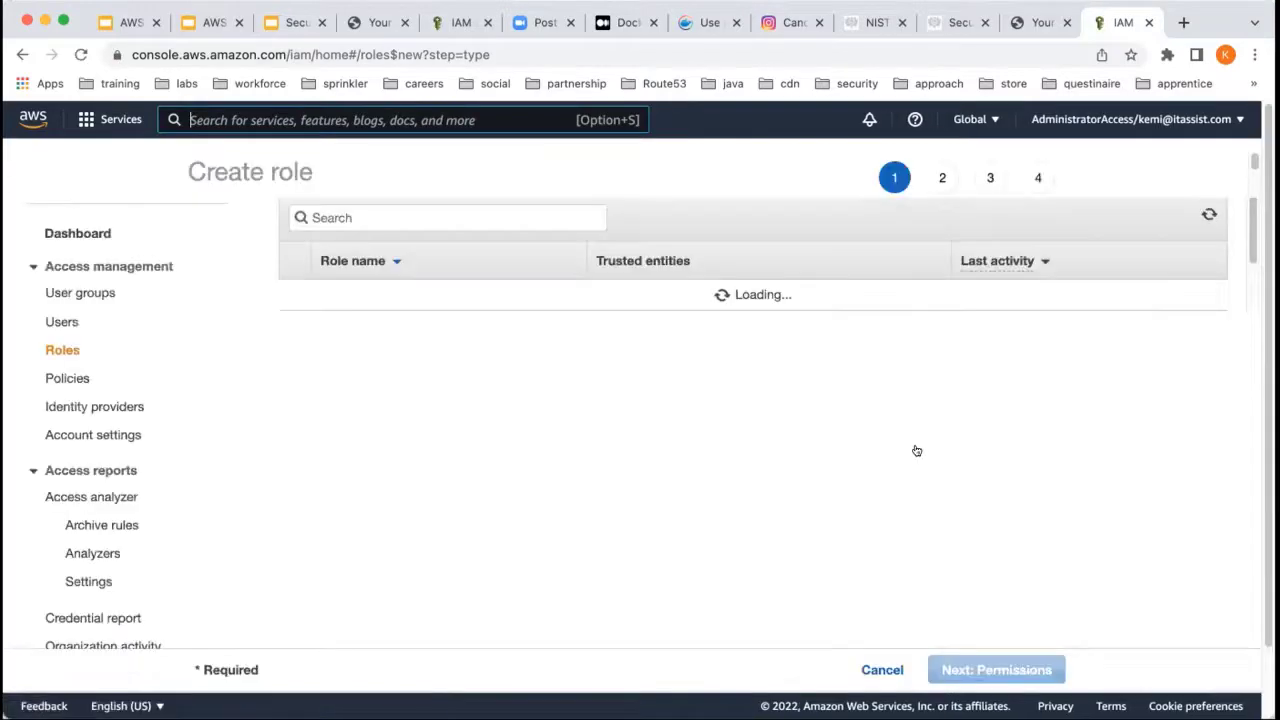
pyautogui.scroll(-10, 1240, 480)
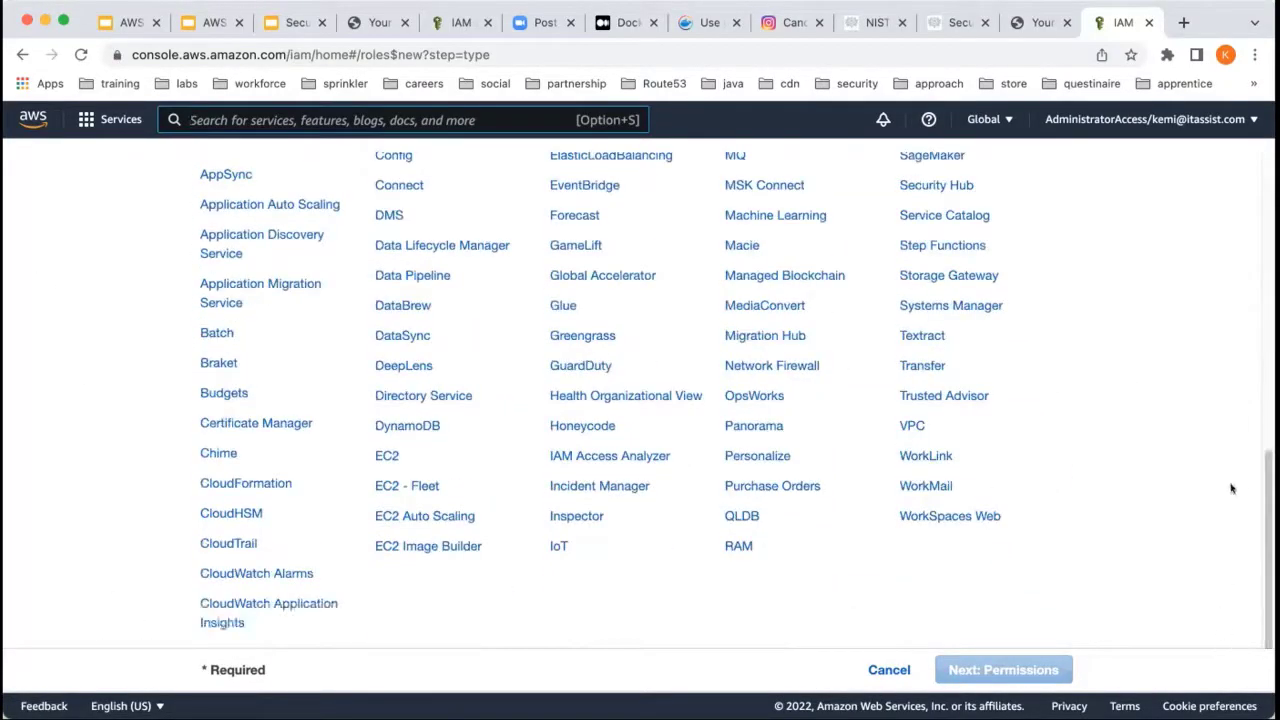
pyautogui.moveTo(1265, 486); pyautogui.dragTo(1264, 220)
pyautogui.click(253, 399)
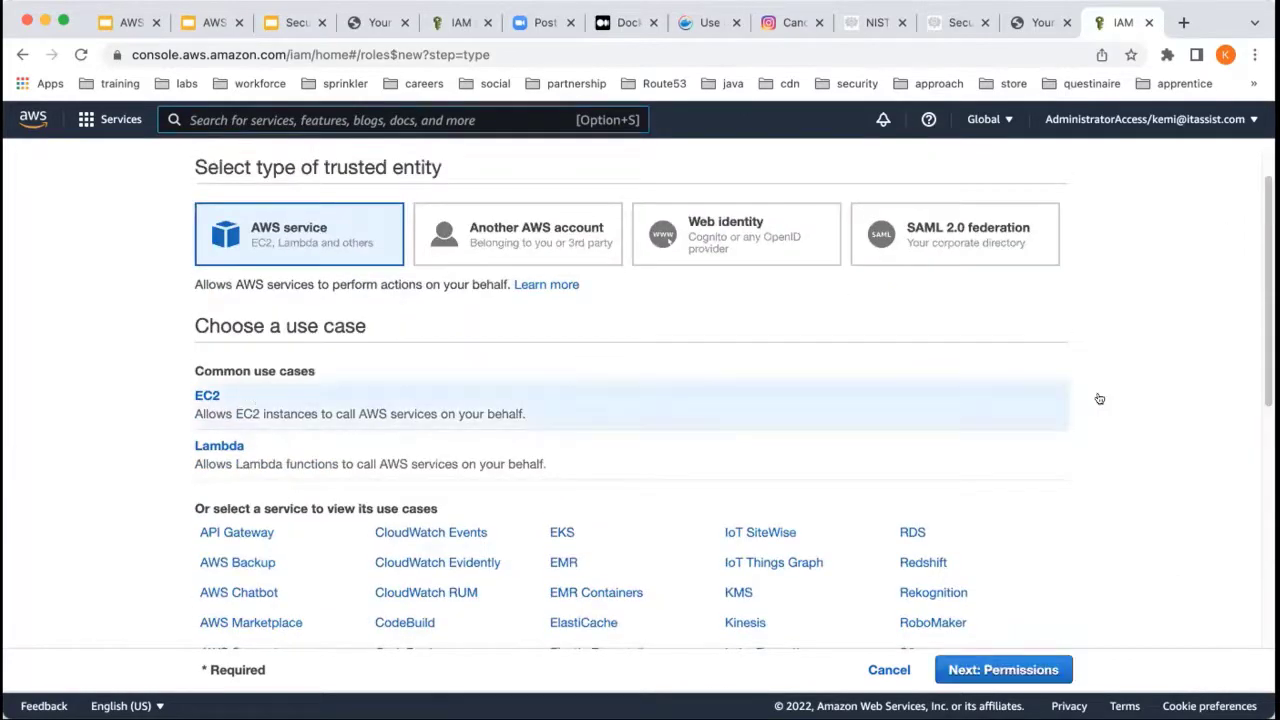
pyautogui.click(1003, 670)
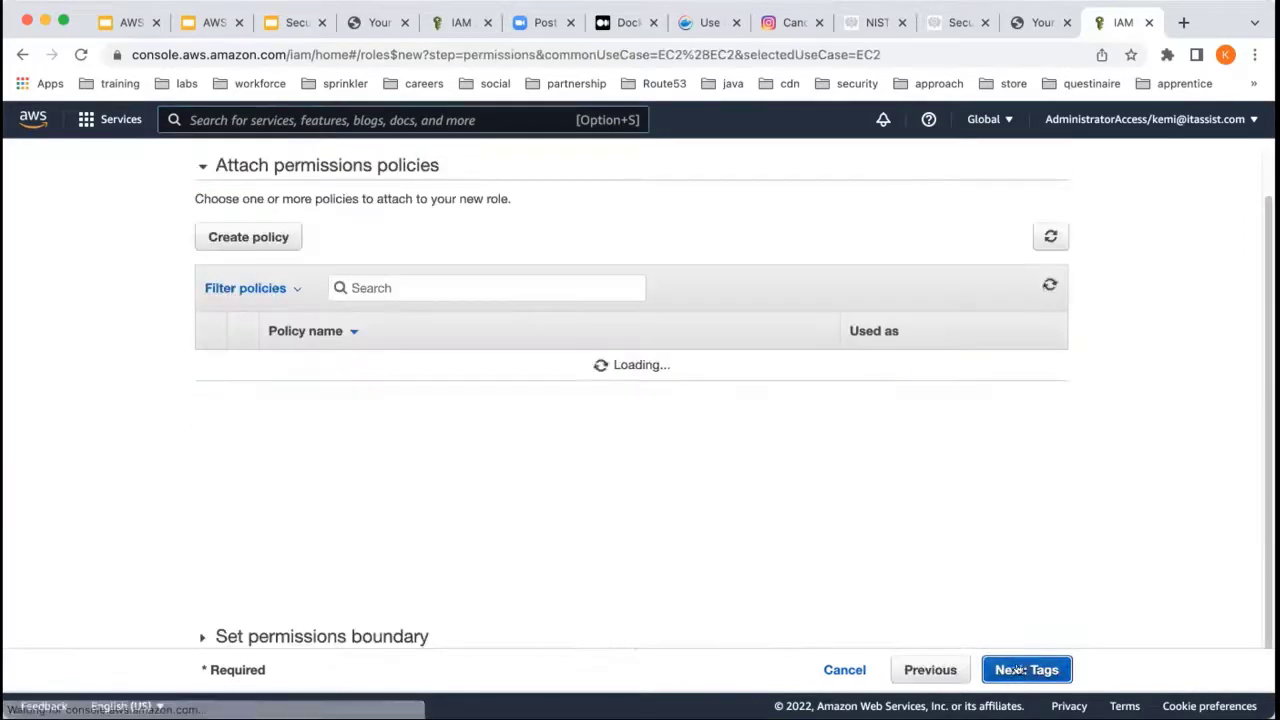
pyautogui.click(276, 239)
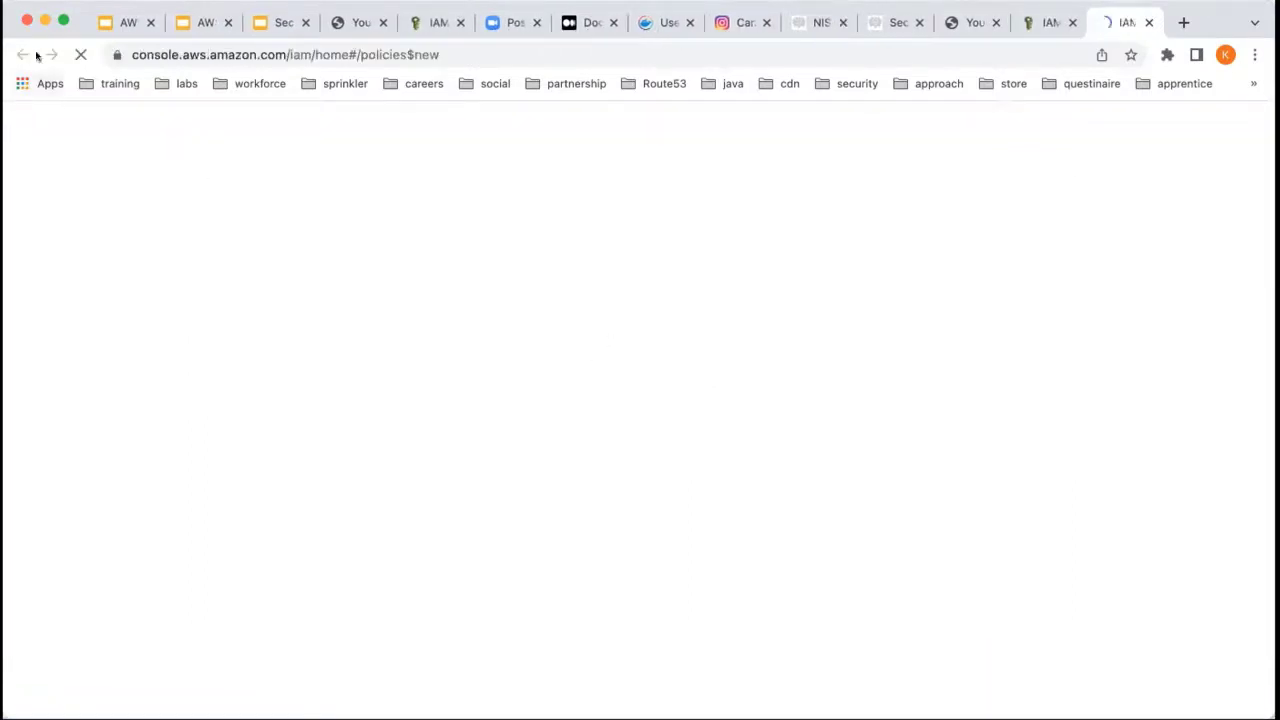
# Step: Return to the EC2 role being created and select the custom AssumeRolePolicy prefixed with the role-owning account's ID
pyautogui.click(1034, 22)
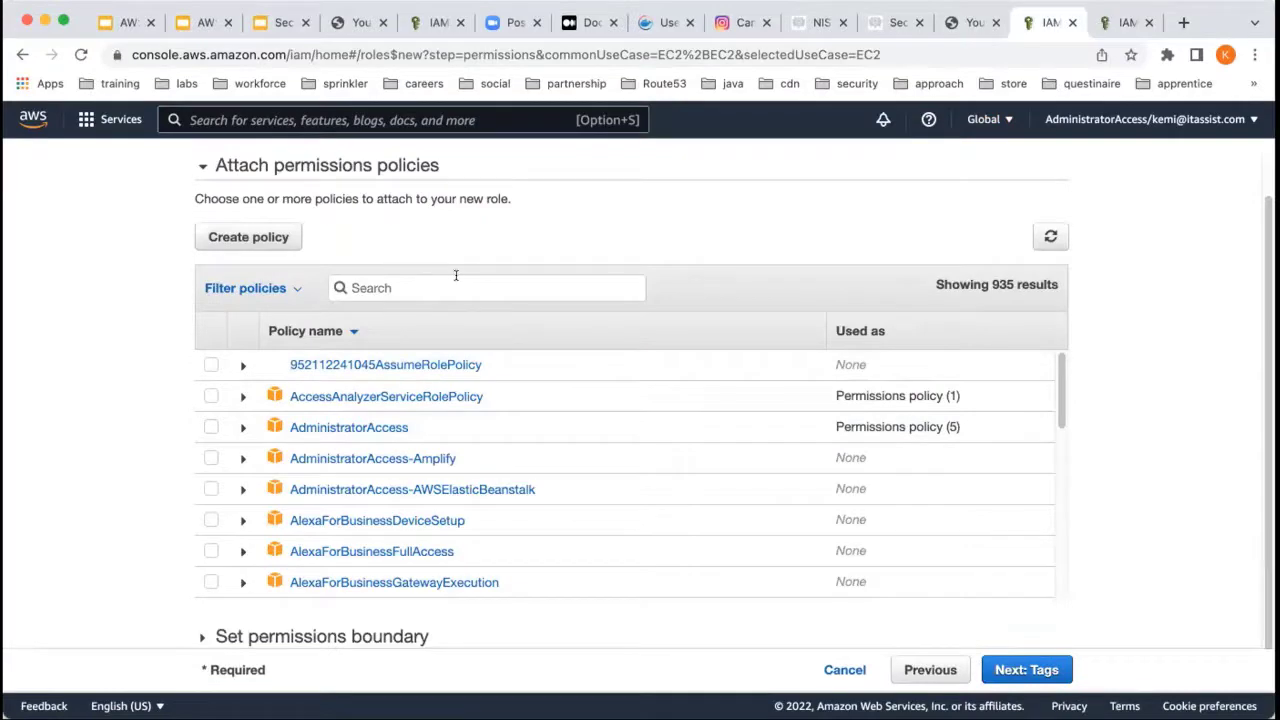
pyautogui.click(209, 365)
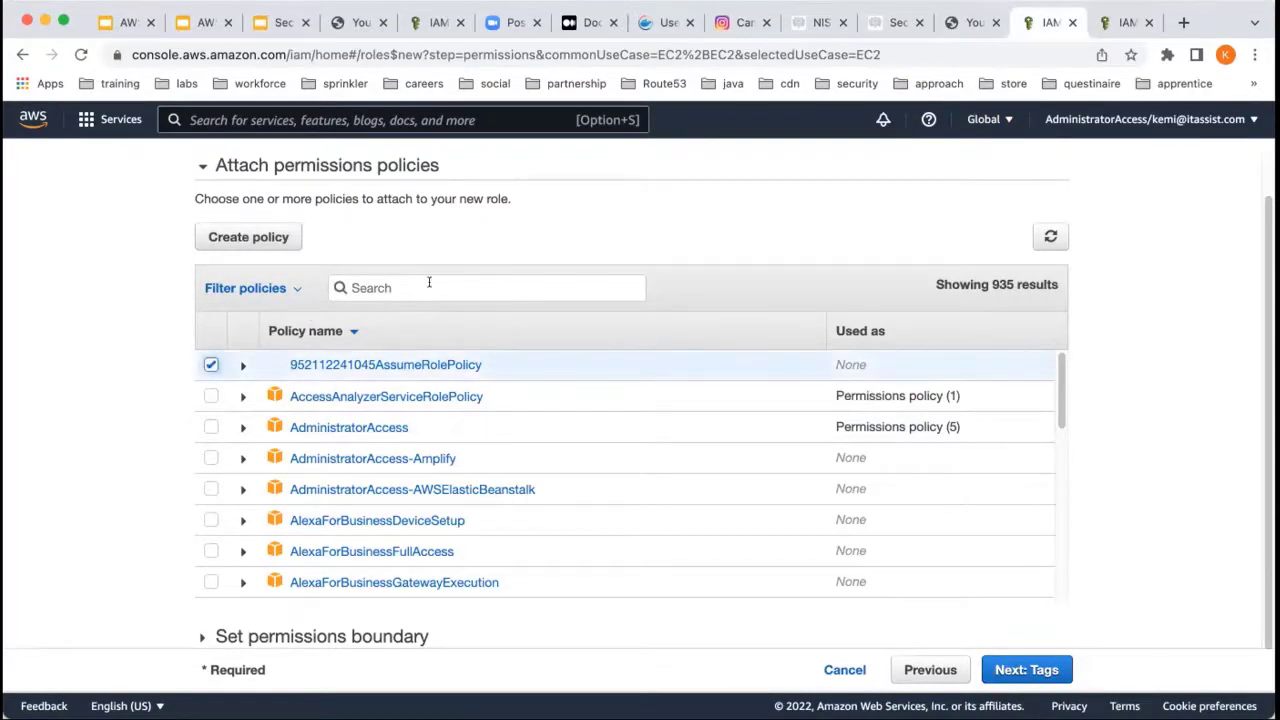
pyautogui.click(429, 286)
pyautogui.write('S3')
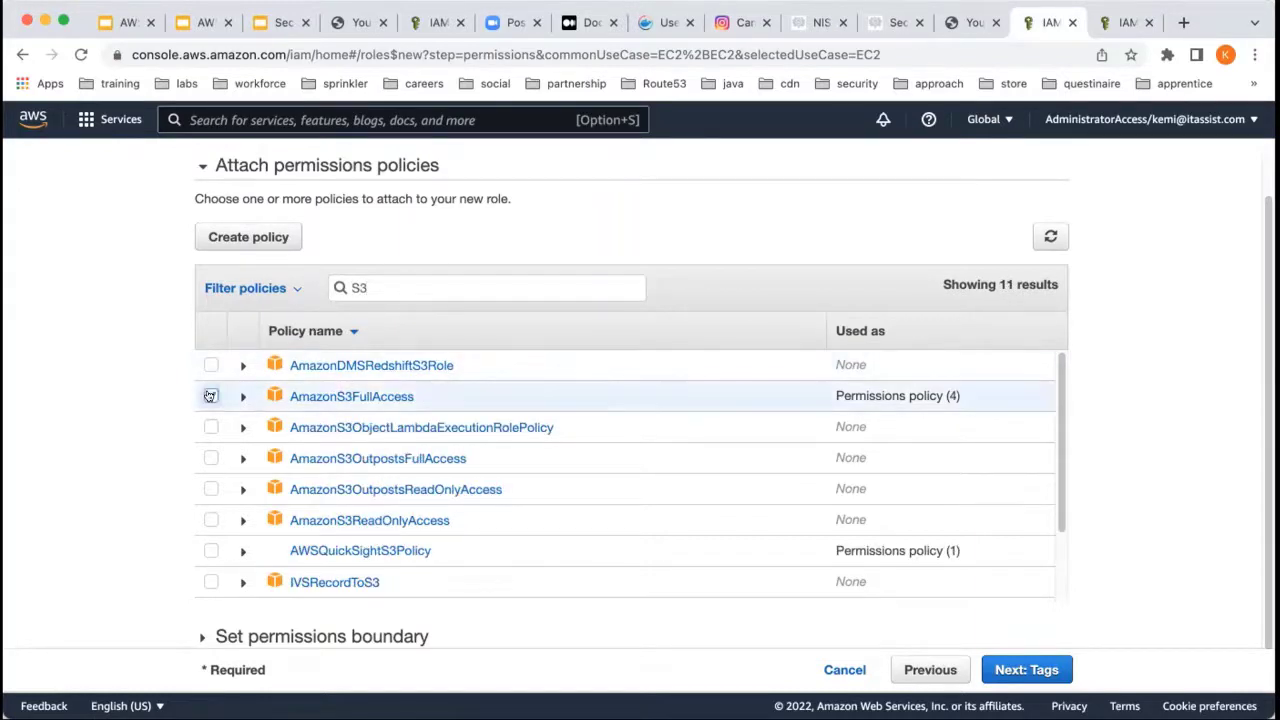
pyautogui.click(210, 396)
pyautogui.click(207, 396)
pyautogui.scroll(-3, 1054, 371)
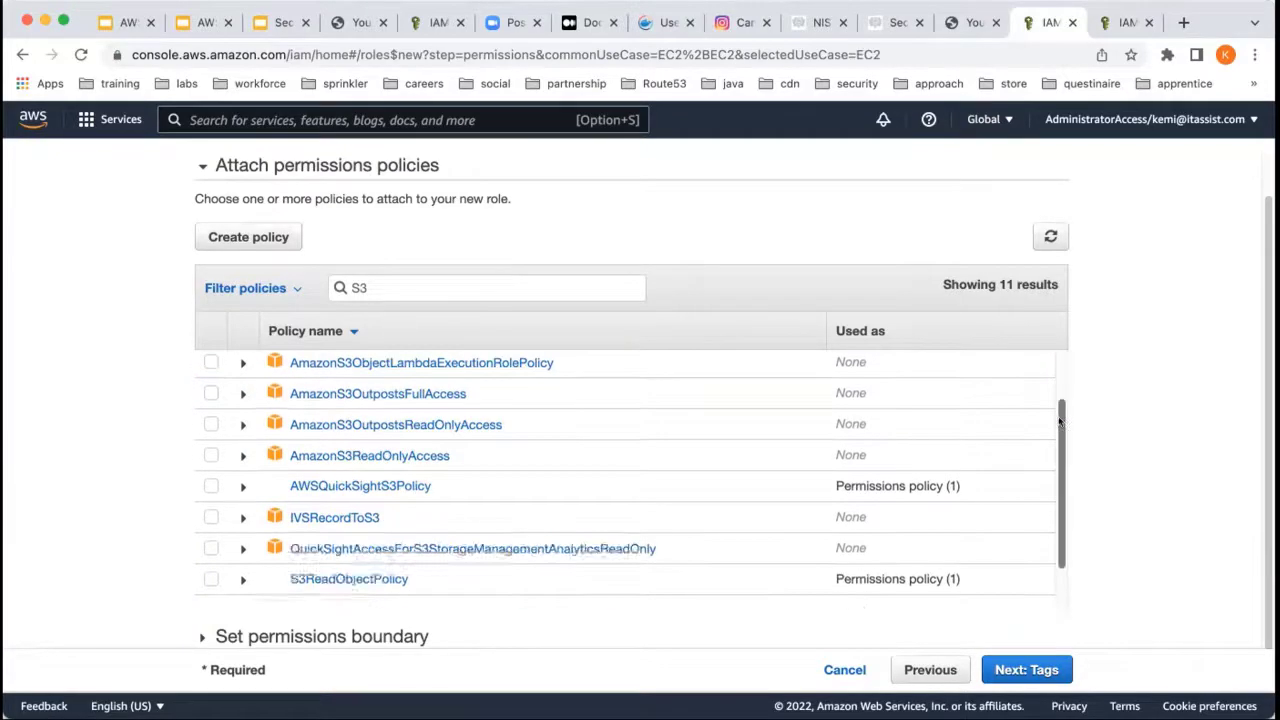
pyautogui.scroll(2, 1049, 389)
pyautogui.scroll(1, 1049, 389)
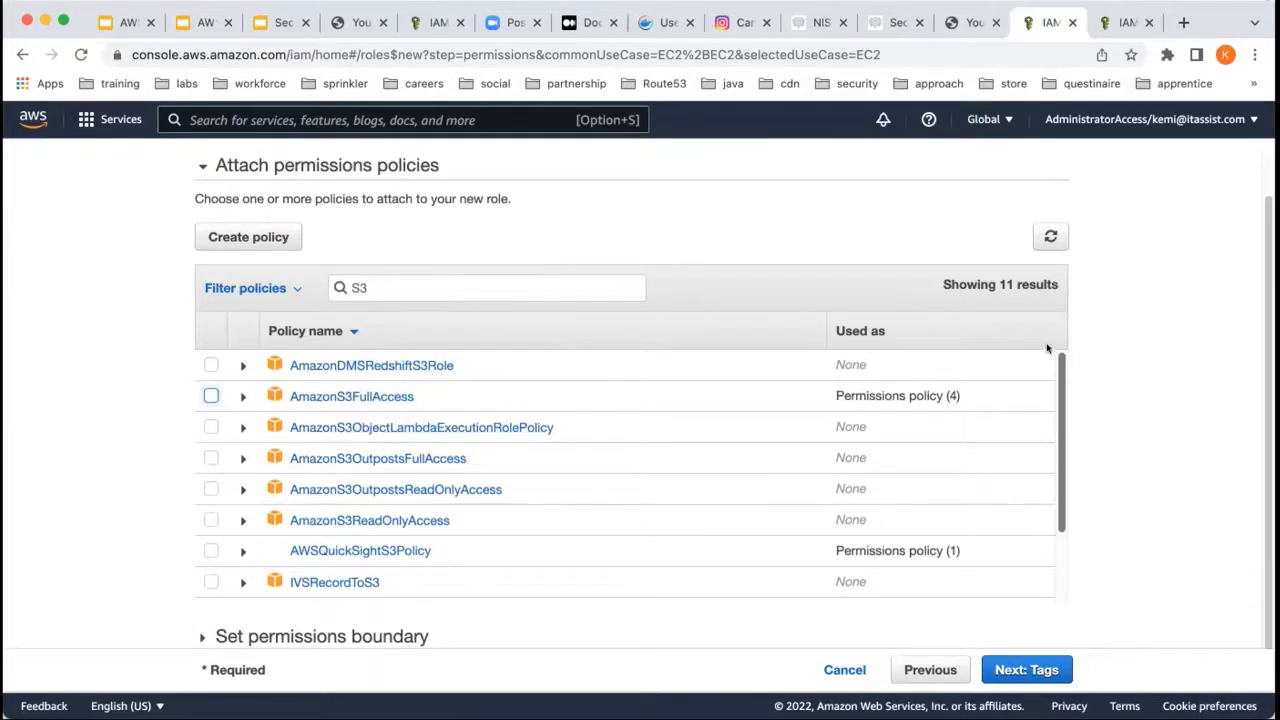
pyautogui.doubleClick(377, 287)
pyautogui.press('BackSpace')
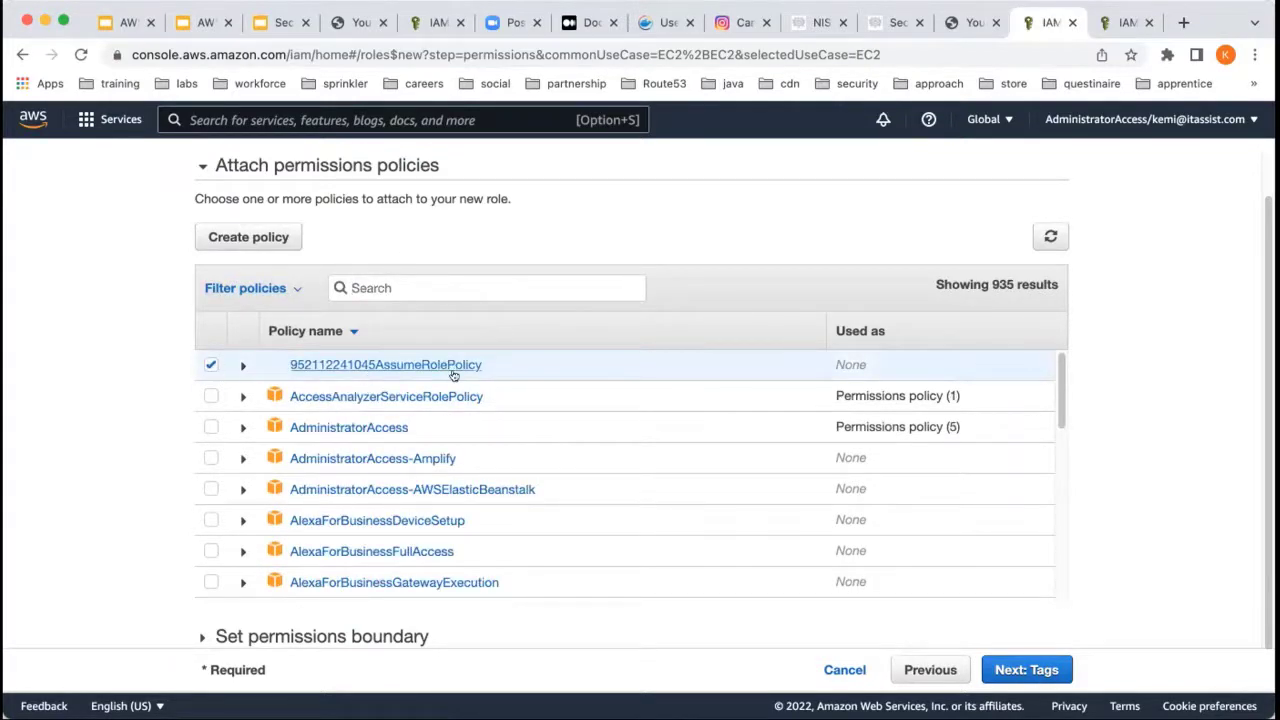
# Step: Search the policies for S3, add AmazonS3FullAccess to the role, and continue to the review without adding tags
pyautogui.click(407, 288)
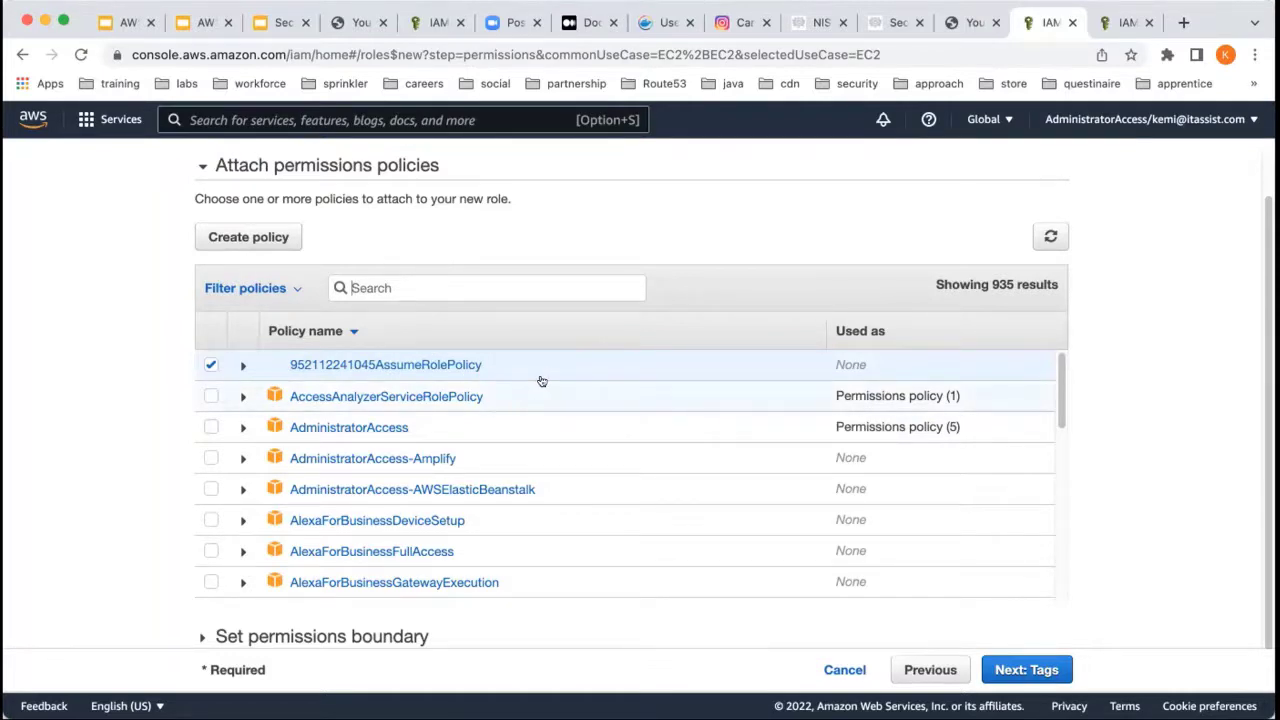
pyautogui.write('S')
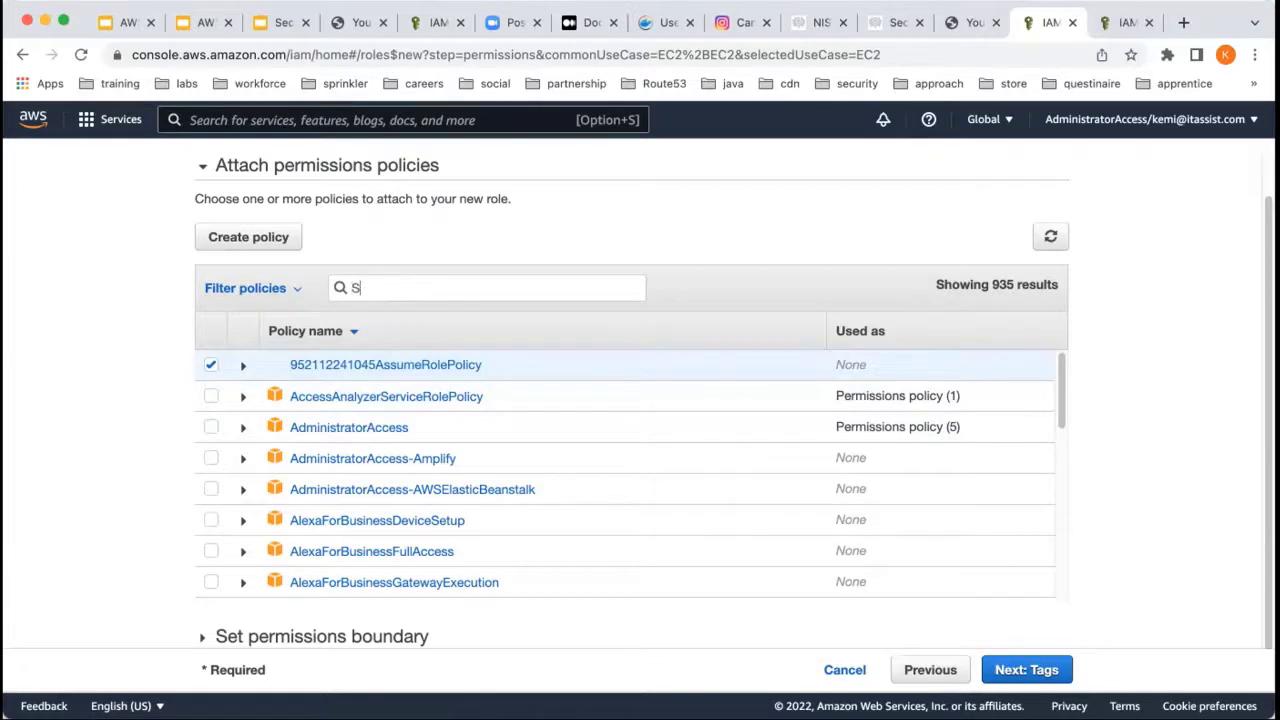
pyautogui.write('3')
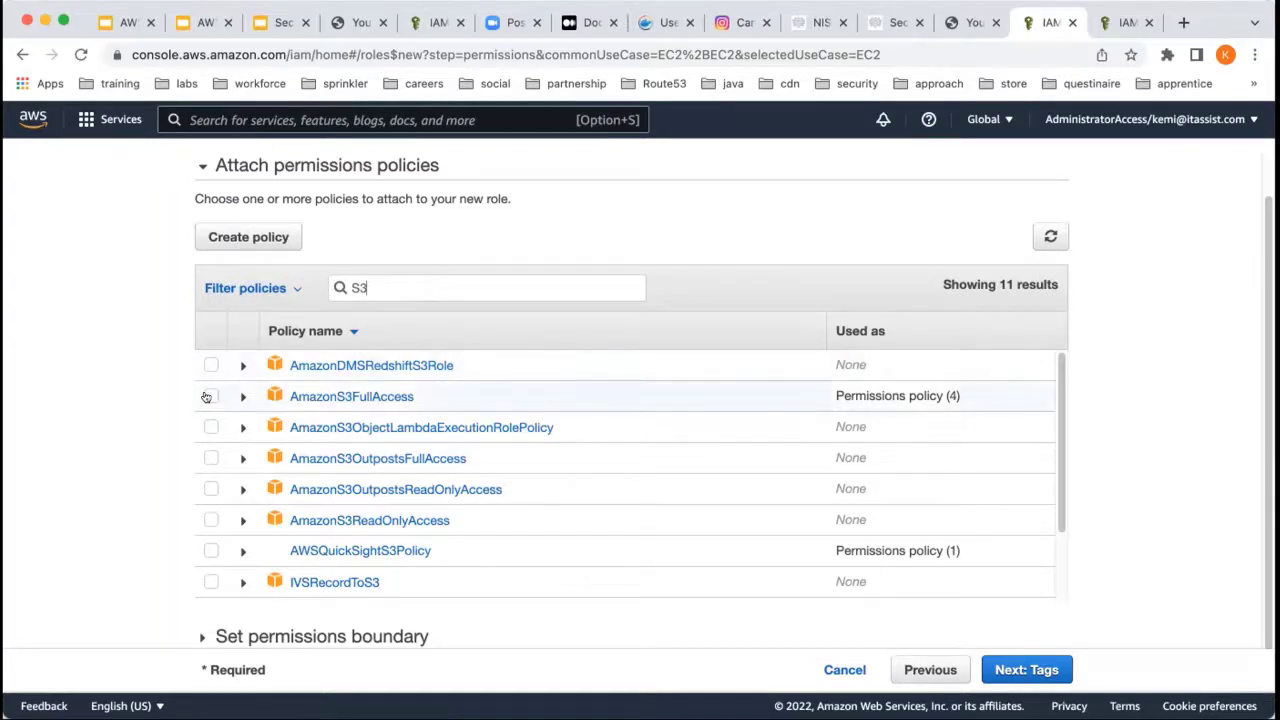
pyautogui.click(210, 396)
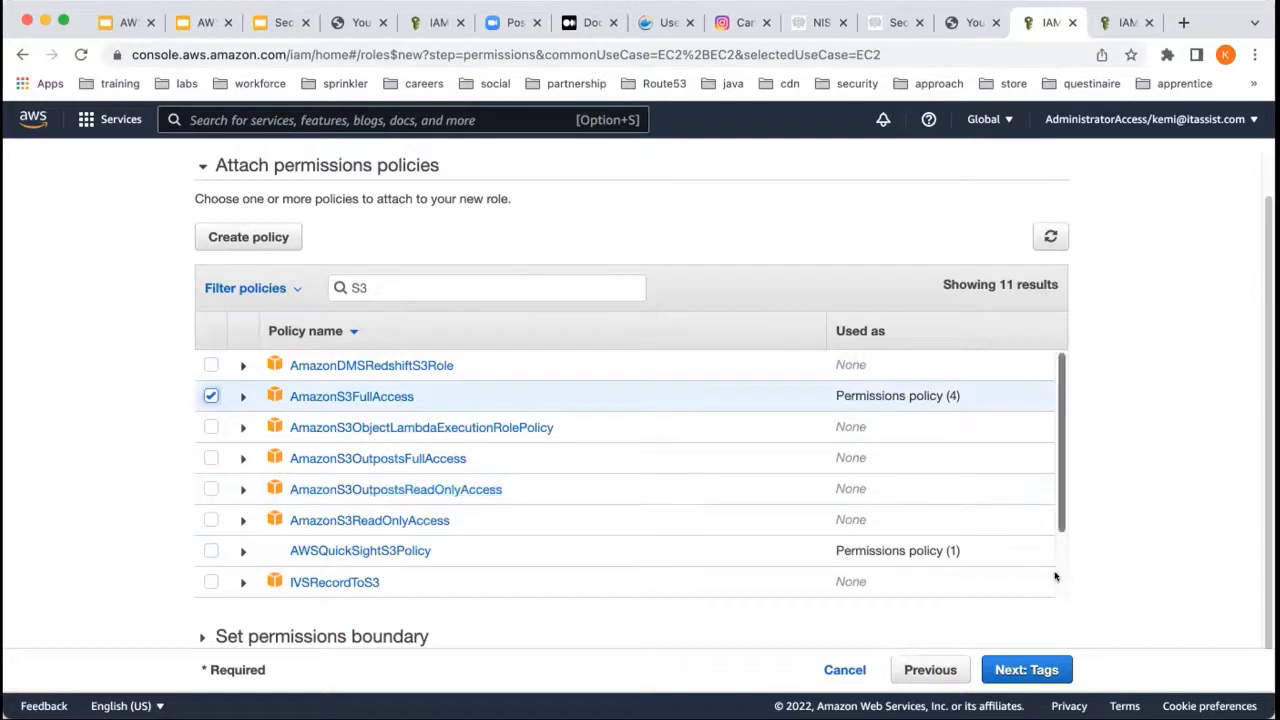
pyautogui.scroll(-3, 1055, 472)
pyautogui.click(1026, 670)
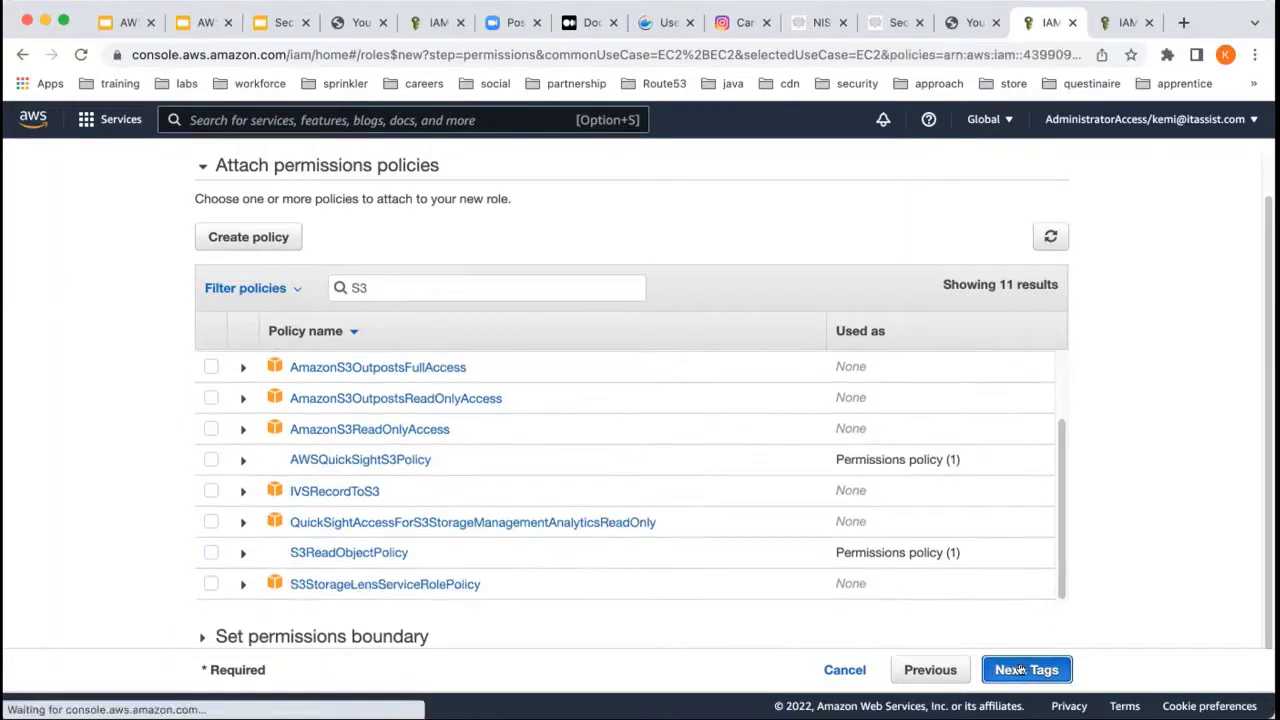
pyautogui.click(1022, 670)
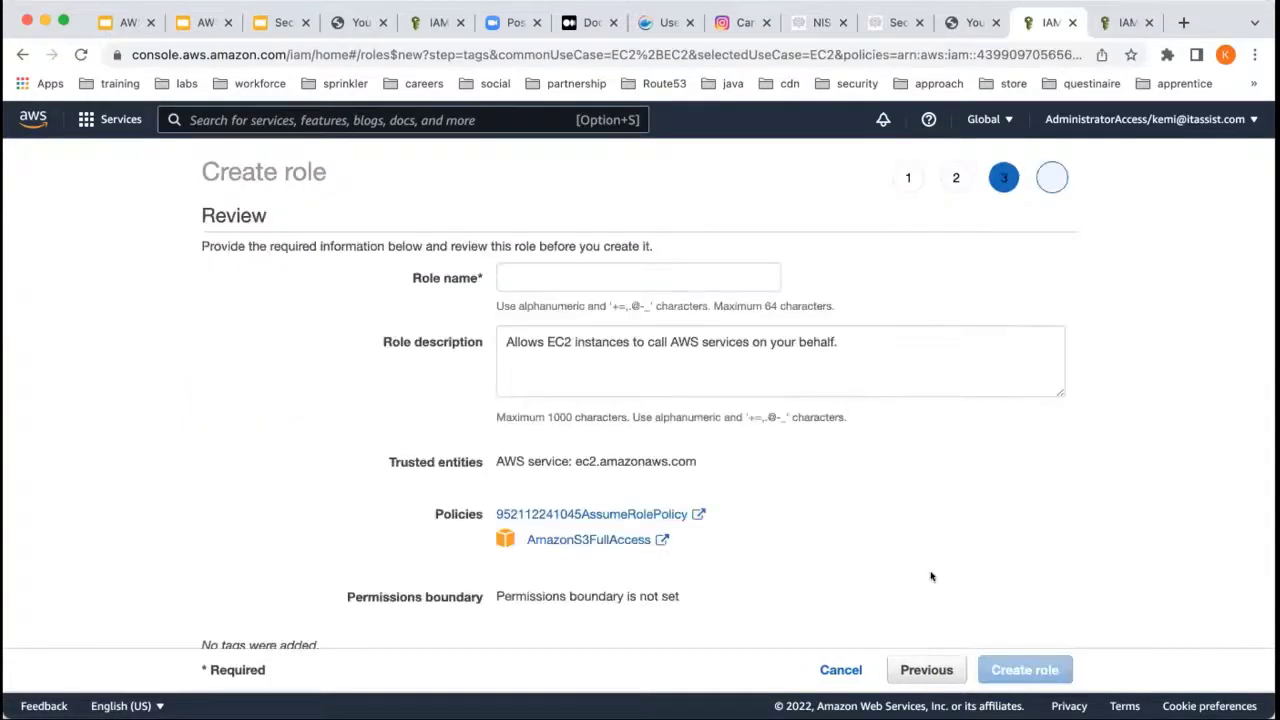
# Step: Name the role EC2S3AccessRole, keep its default description, and create it
pyautogui.click(565, 270)
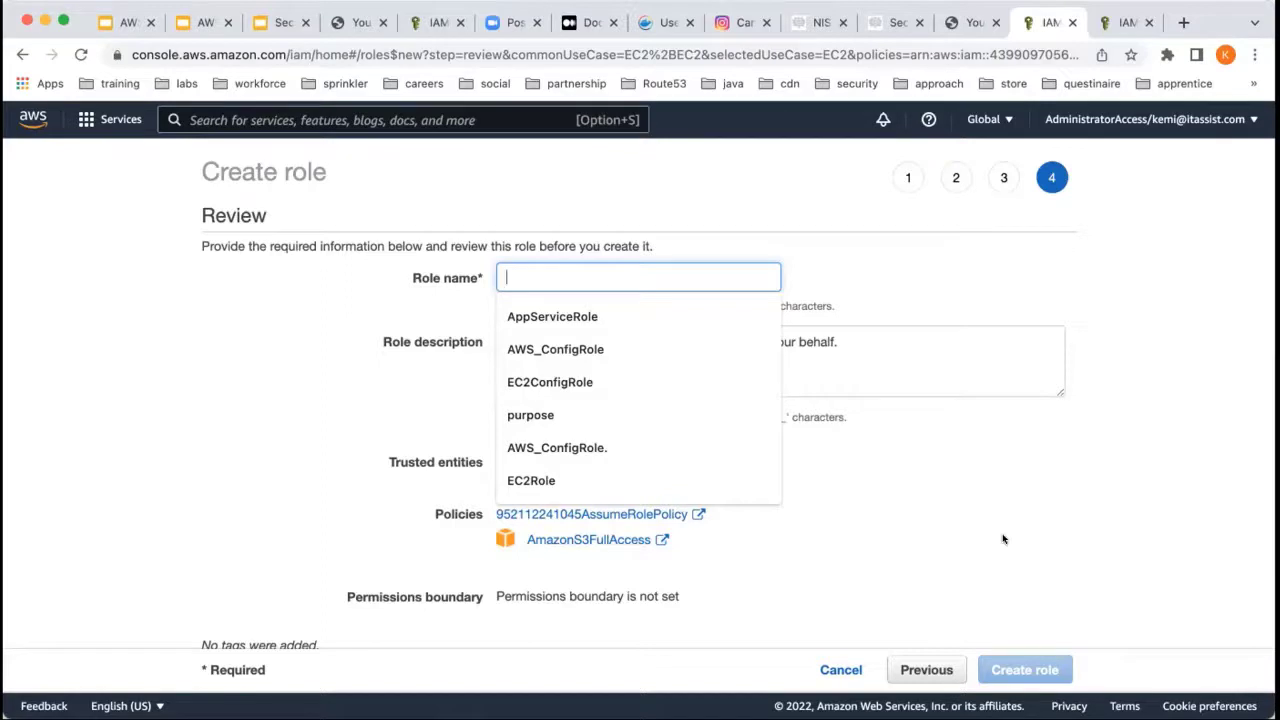
pyautogui.write('EC2')
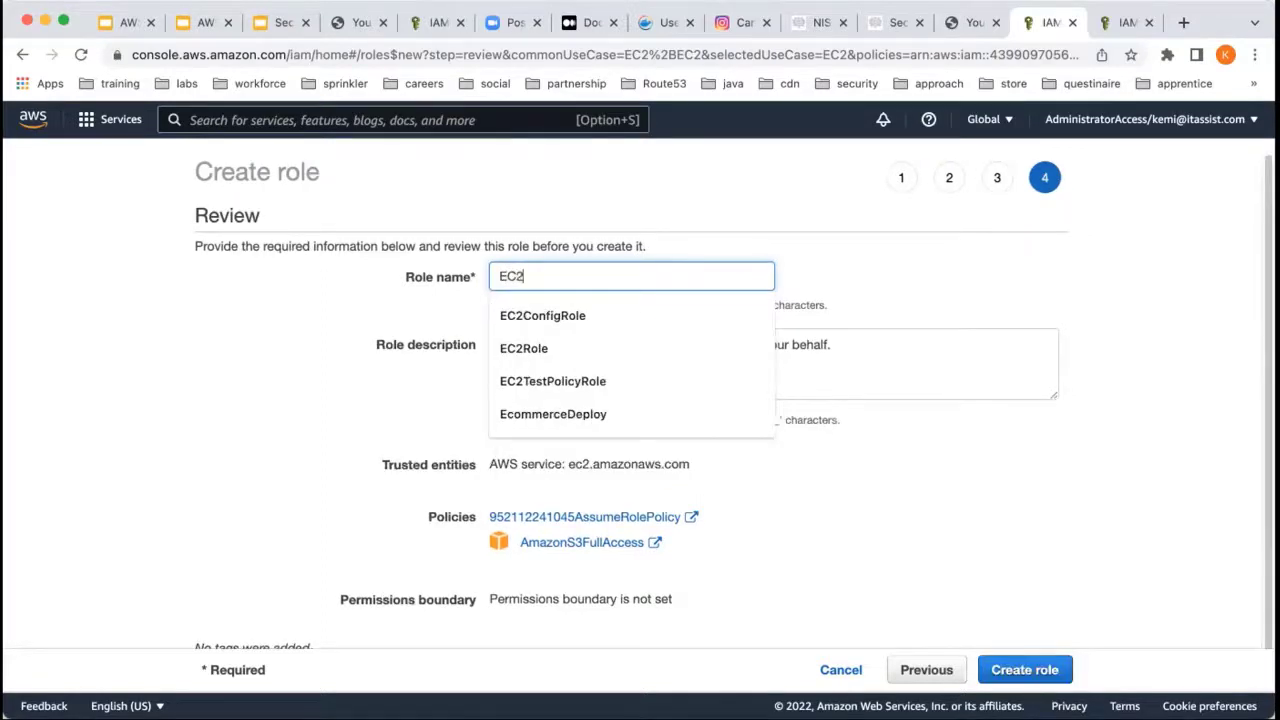
pyautogui.write('S3')
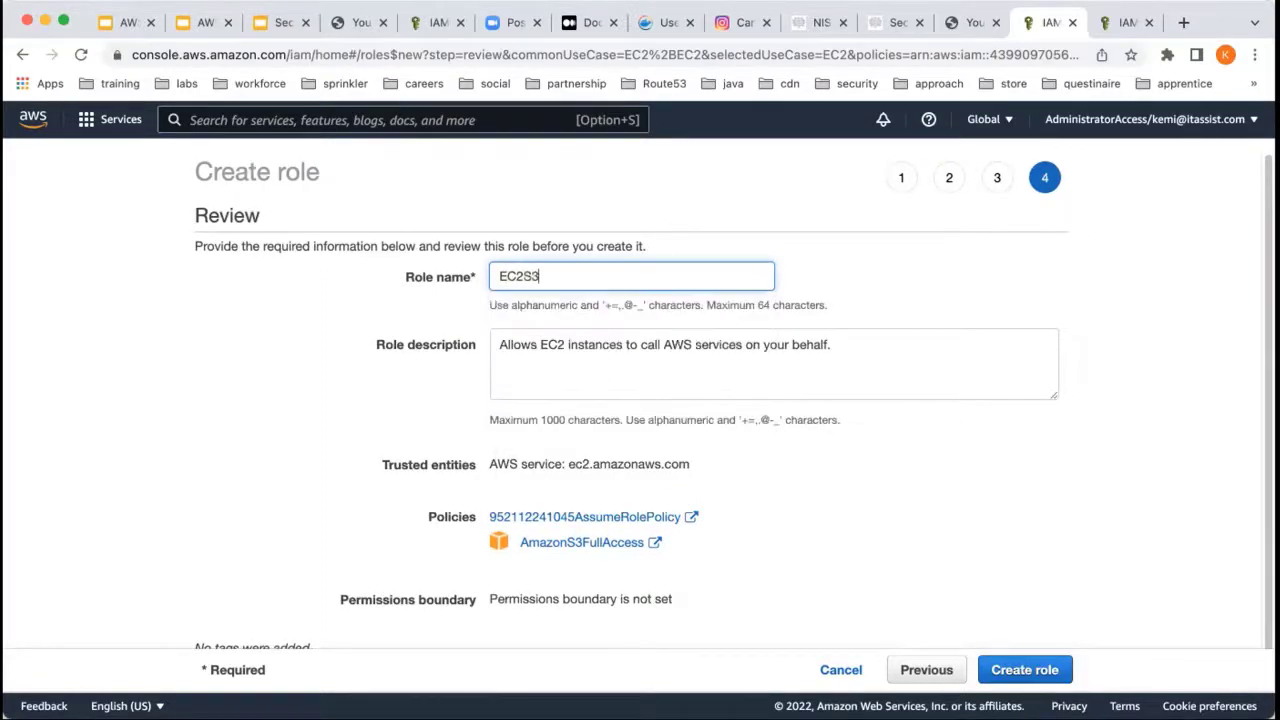
pyautogui.write('AccessRole')
pyautogui.scroll(-1, 1264, 500)
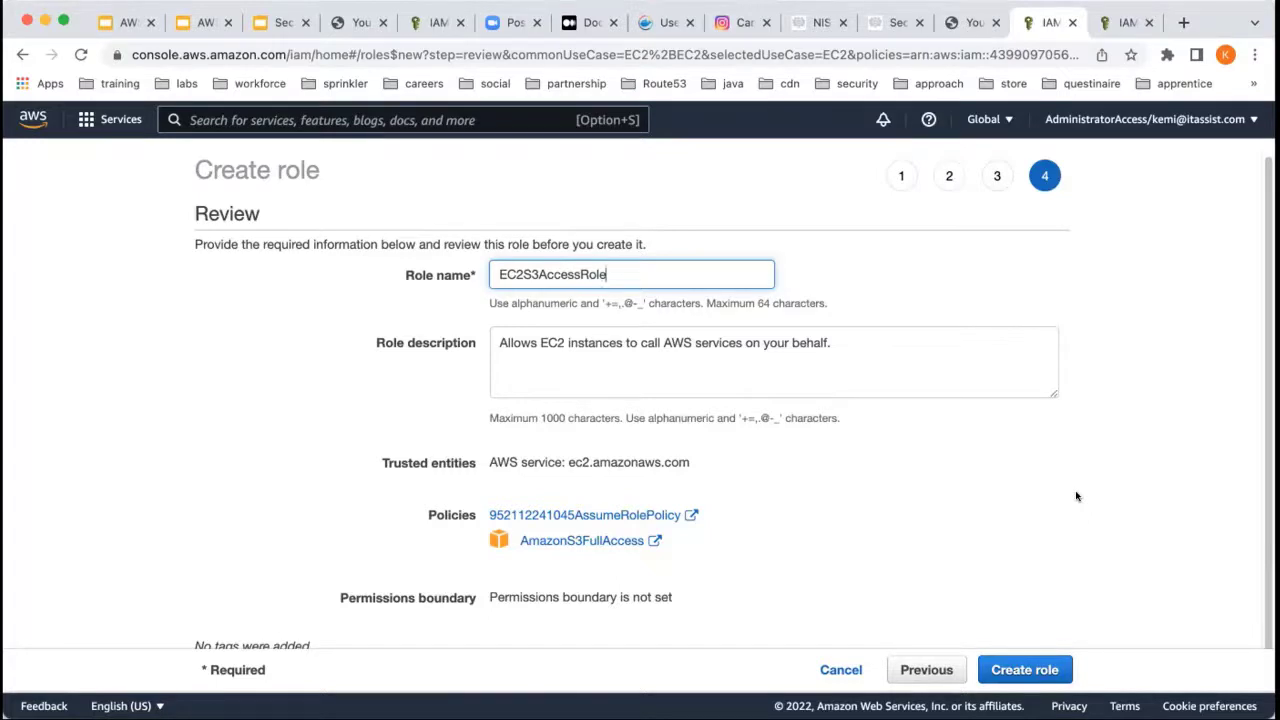
pyautogui.click(1040, 668)
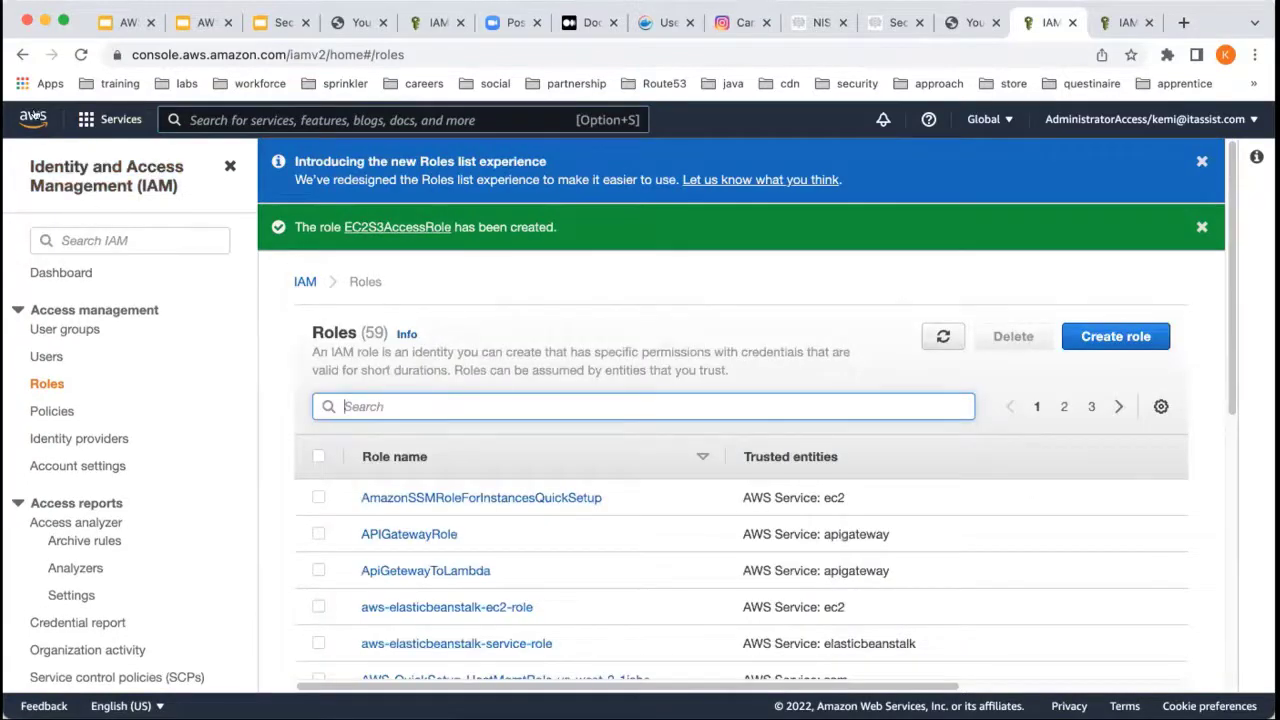
# Step: Open the EC2 instances list in Oregon and connect to the running t2.micro instance through EC2 Instance Connect as ec2-user
pyautogui.click(33, 118)
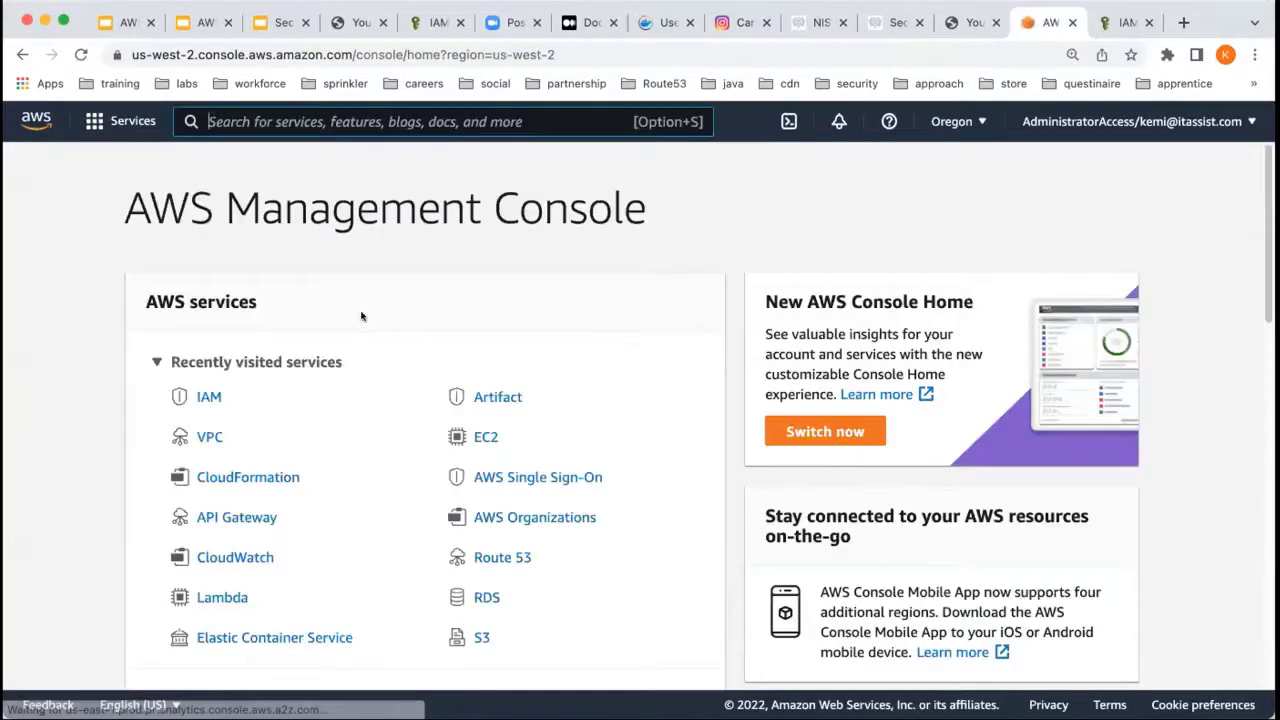
pyautogui.click(484, 437)
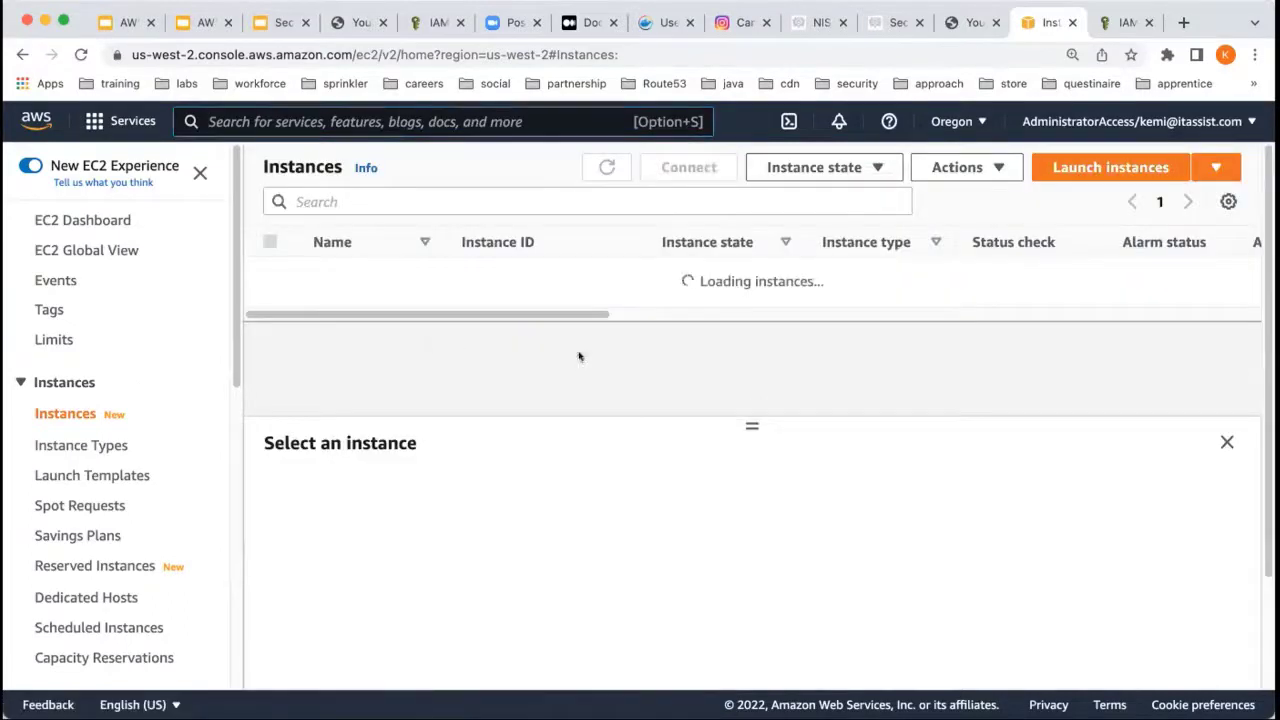
pyautogui.click(269, 370)
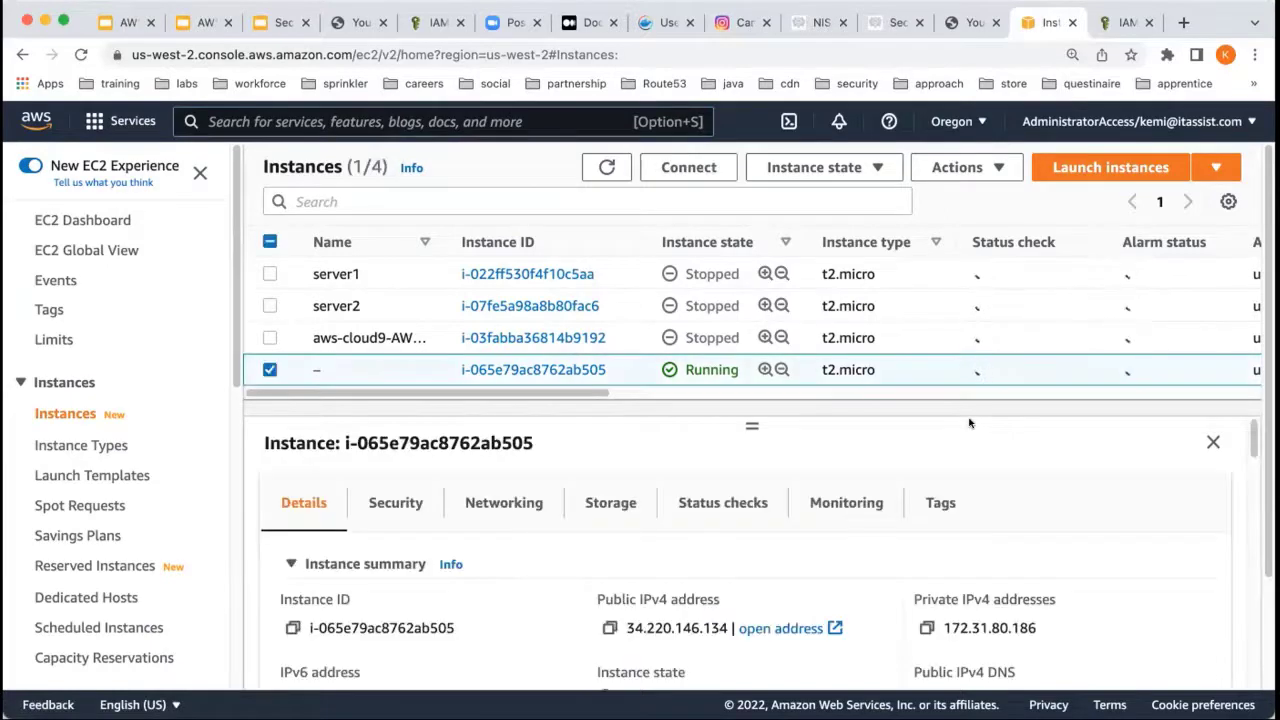
pyautogui.click(682, 170)
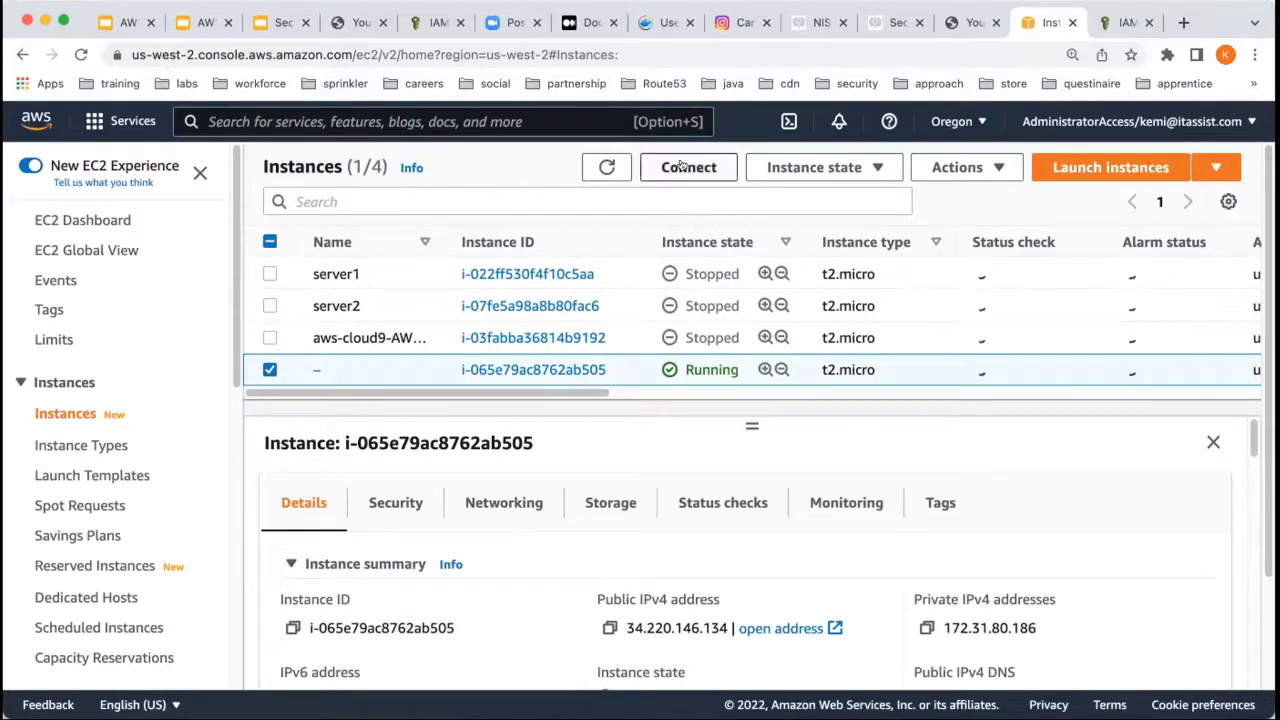
pyautogui.click(680, 167)
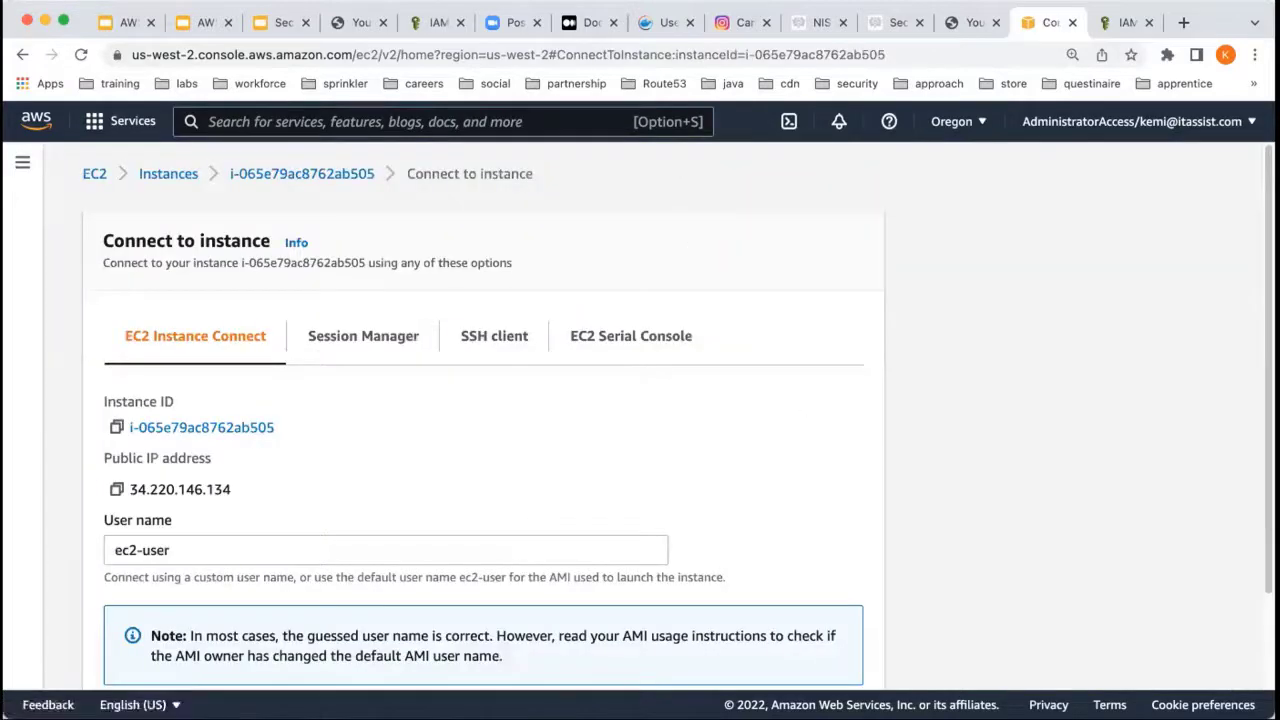
pyautogui.scroll(-4, 1266, 329)
pyautogui.click(845, 654)
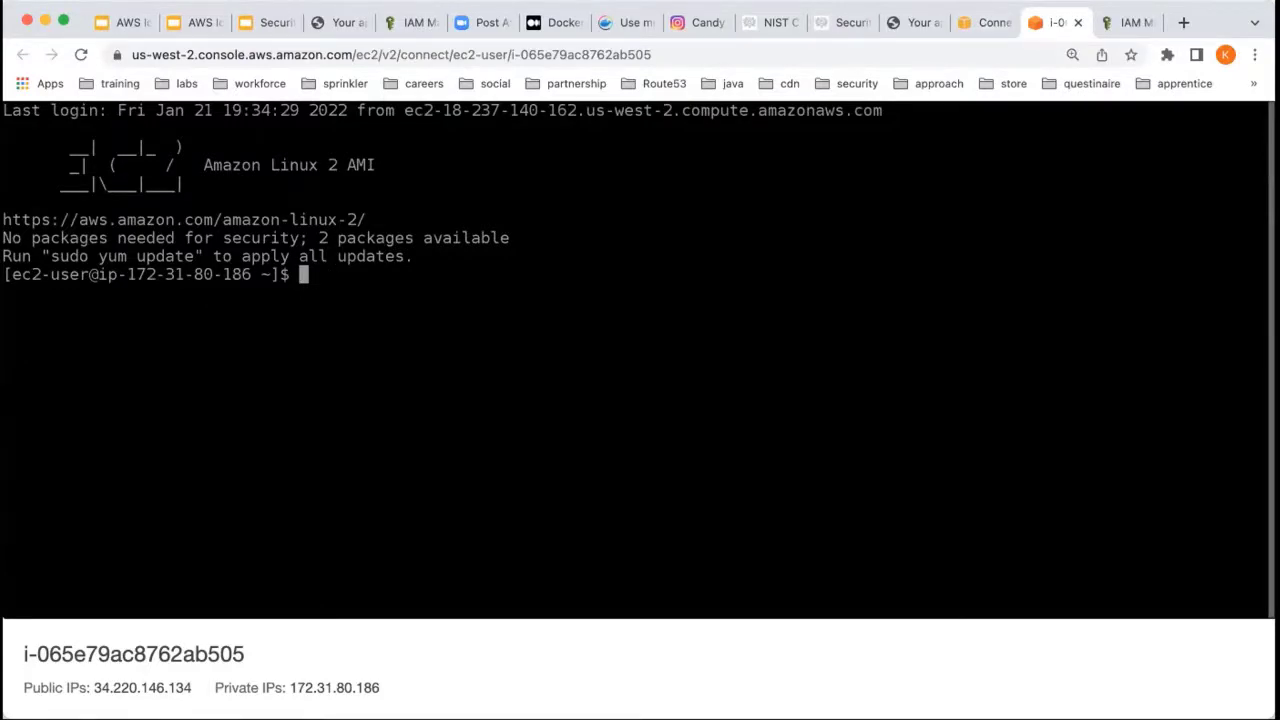
# Step: Try to list the other account's bucket with aws s3 ls s3://ecommerce.sayo.cloudcareerexploration.com in the instance terminal
pyautogui.write('aws s3 ls')
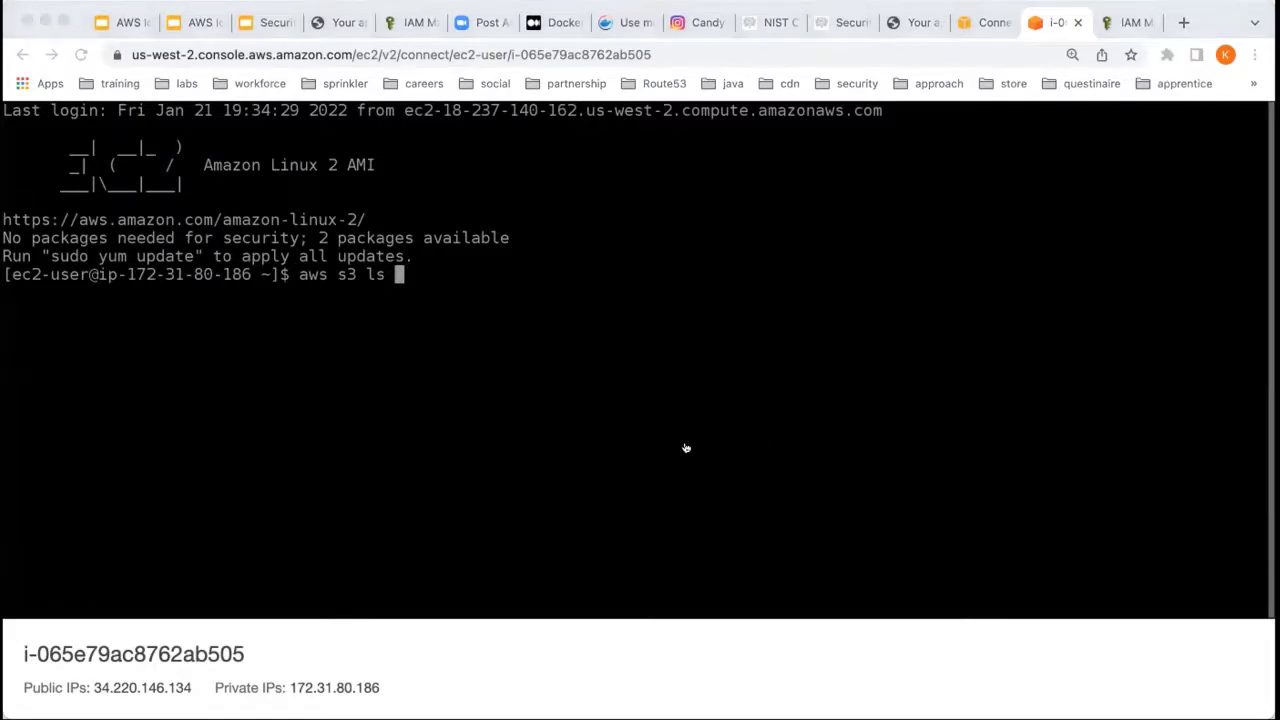
pyautogui.click(404, 300)
pyautogui.write('s3://')
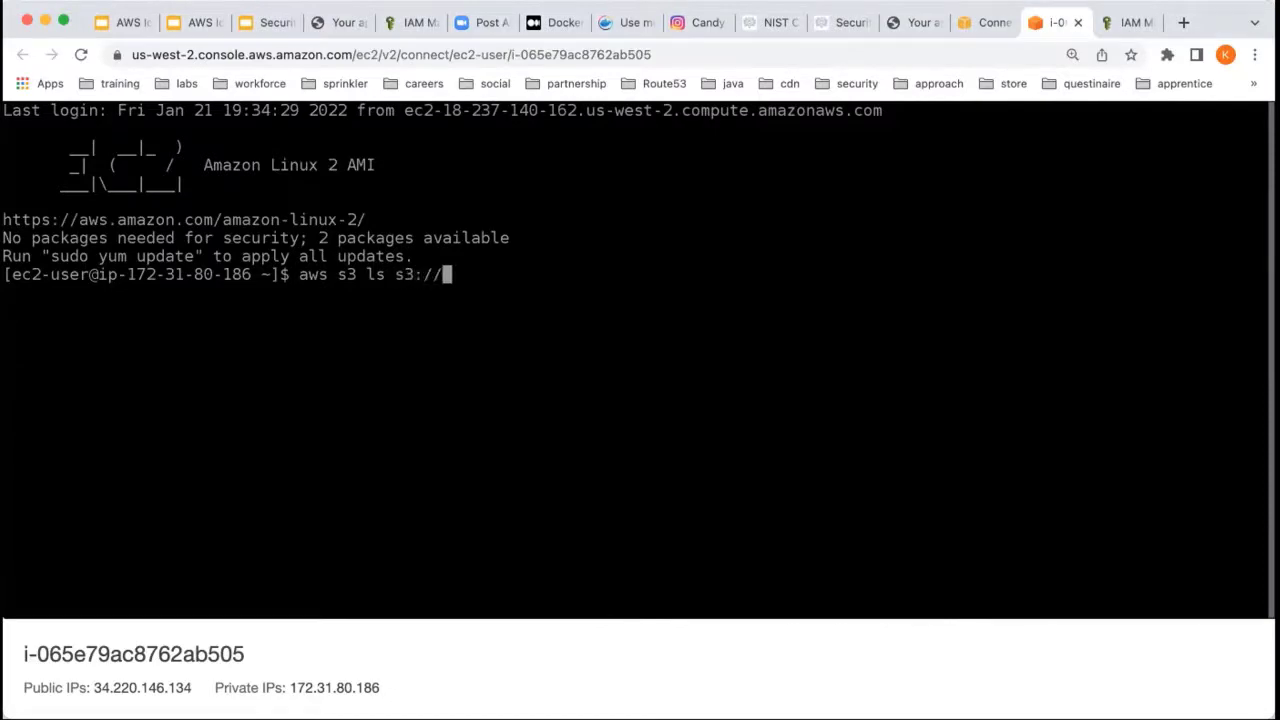
pyautogui.write('ecommerce.sayo.cloudcareerexploration.com')
pyautogui.press('Return')
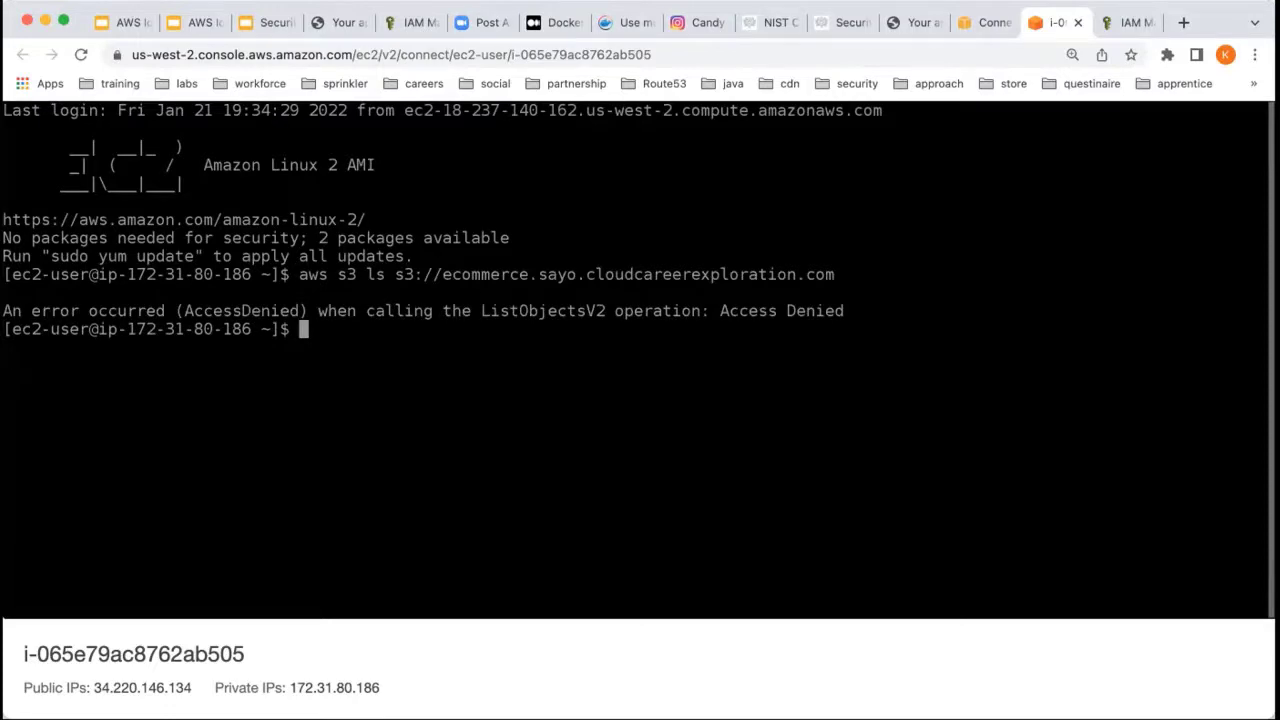
# Step: Return to the instance's connection page and open the instance's summary in a new browser tab
pyautogui.click(985, 22)
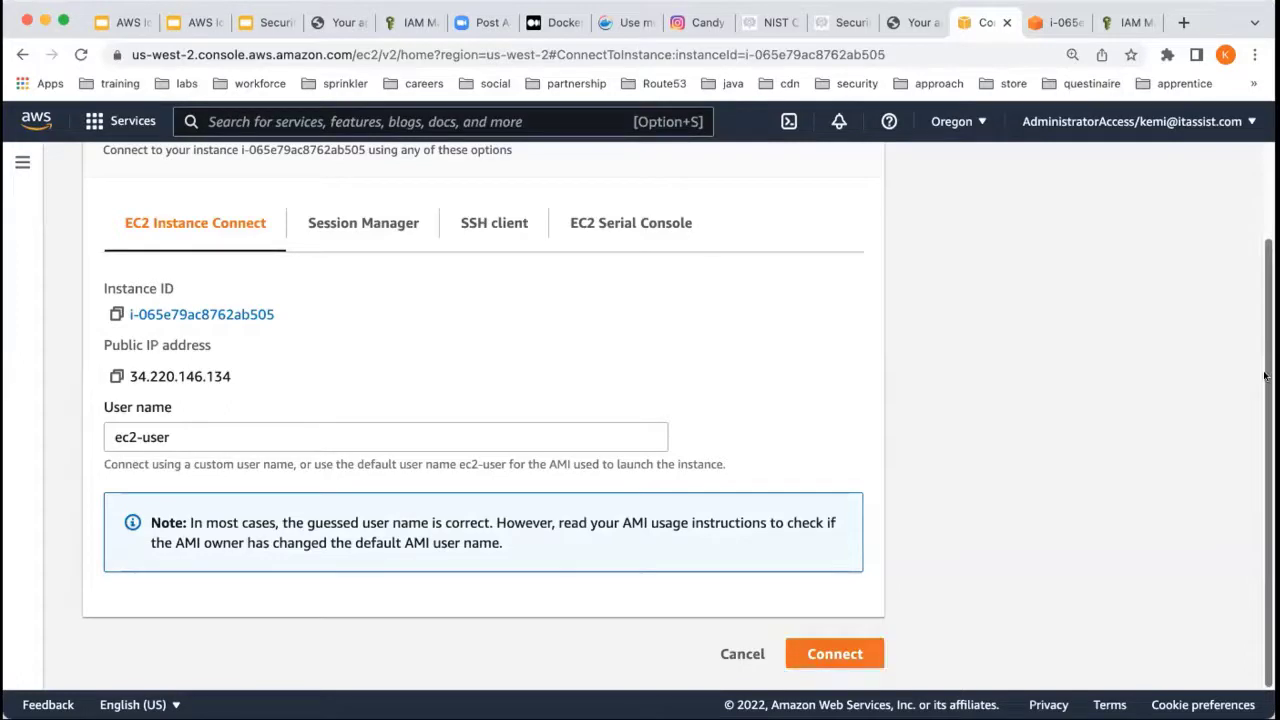
pyautogui.scroll(2, 640, 400)
pyautogui.rightClick(286, 175)
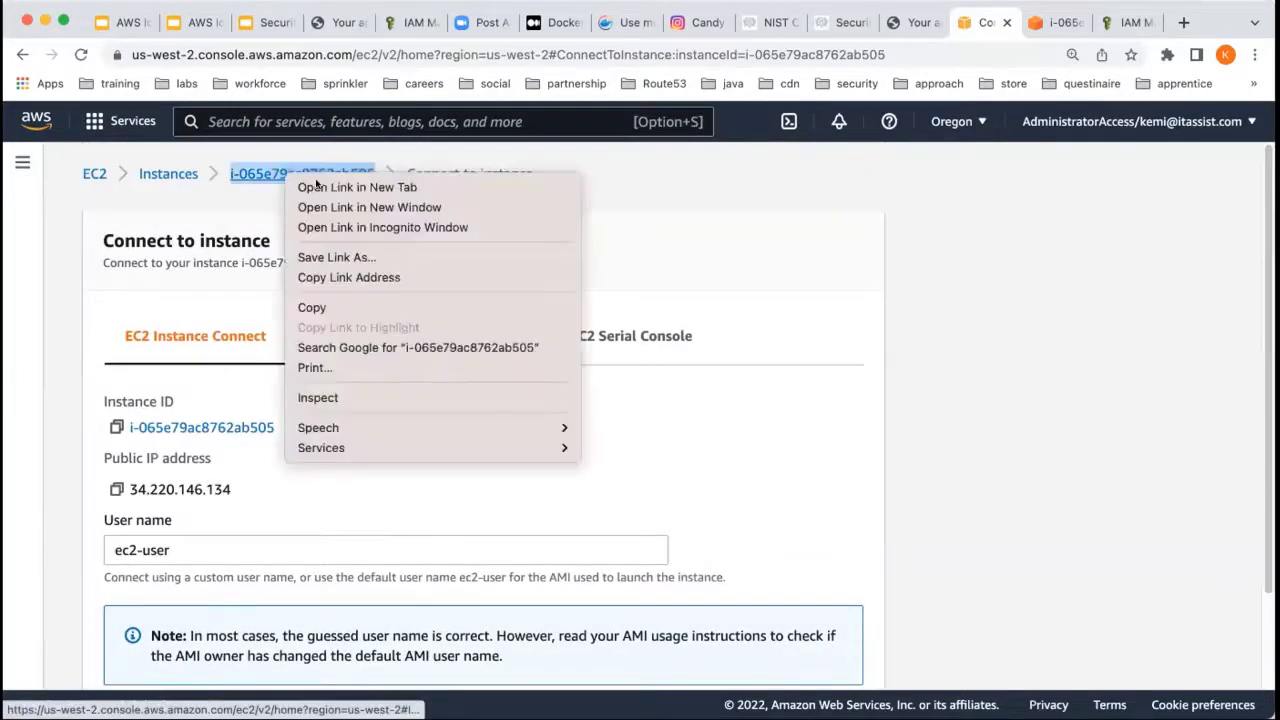
pyautogui.click(357, 187)
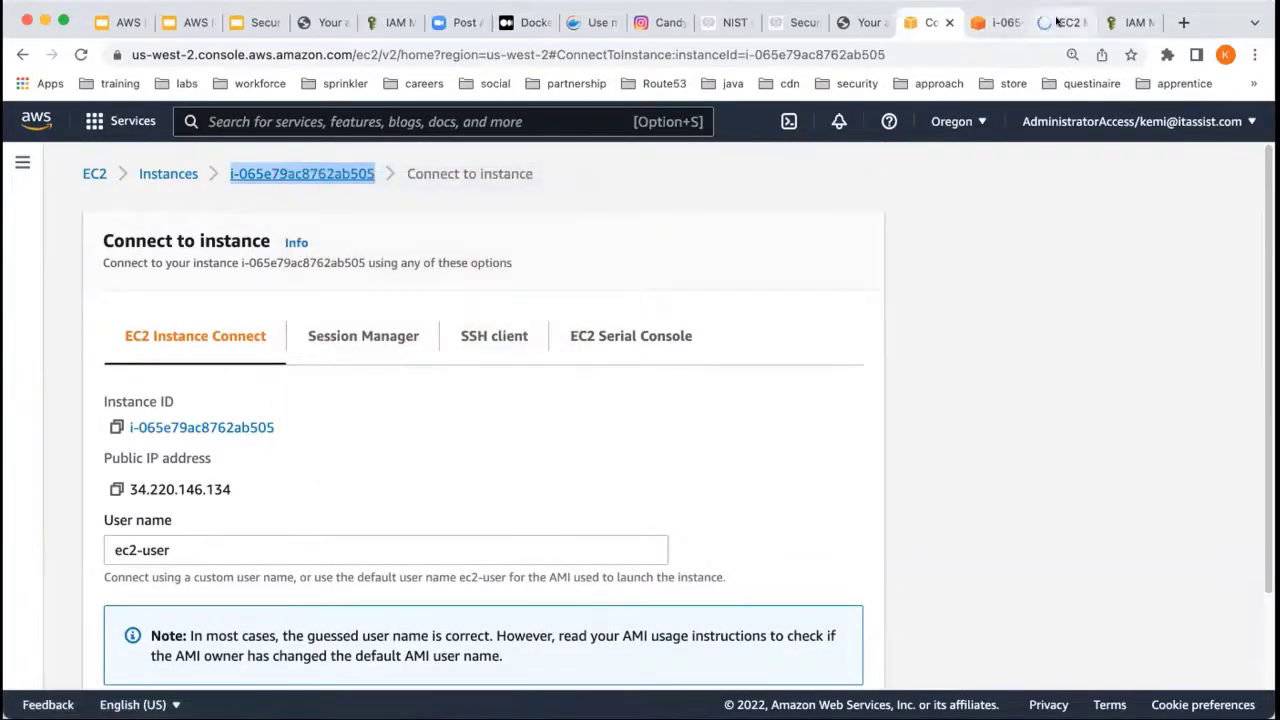
pyautogui.click(1065, 22)
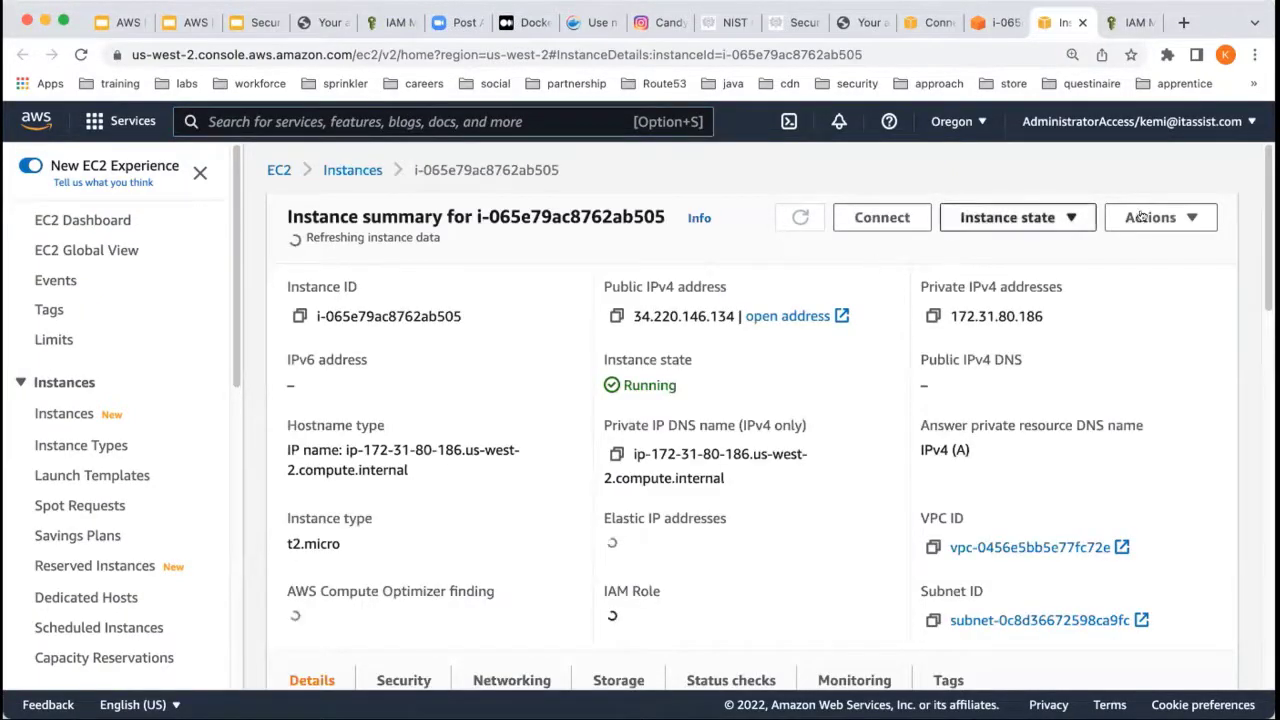
# Step: Open the instance's IAM role settings, browse the roles available for attachment, and leave without saving
pyautogui.click(1150, 216)
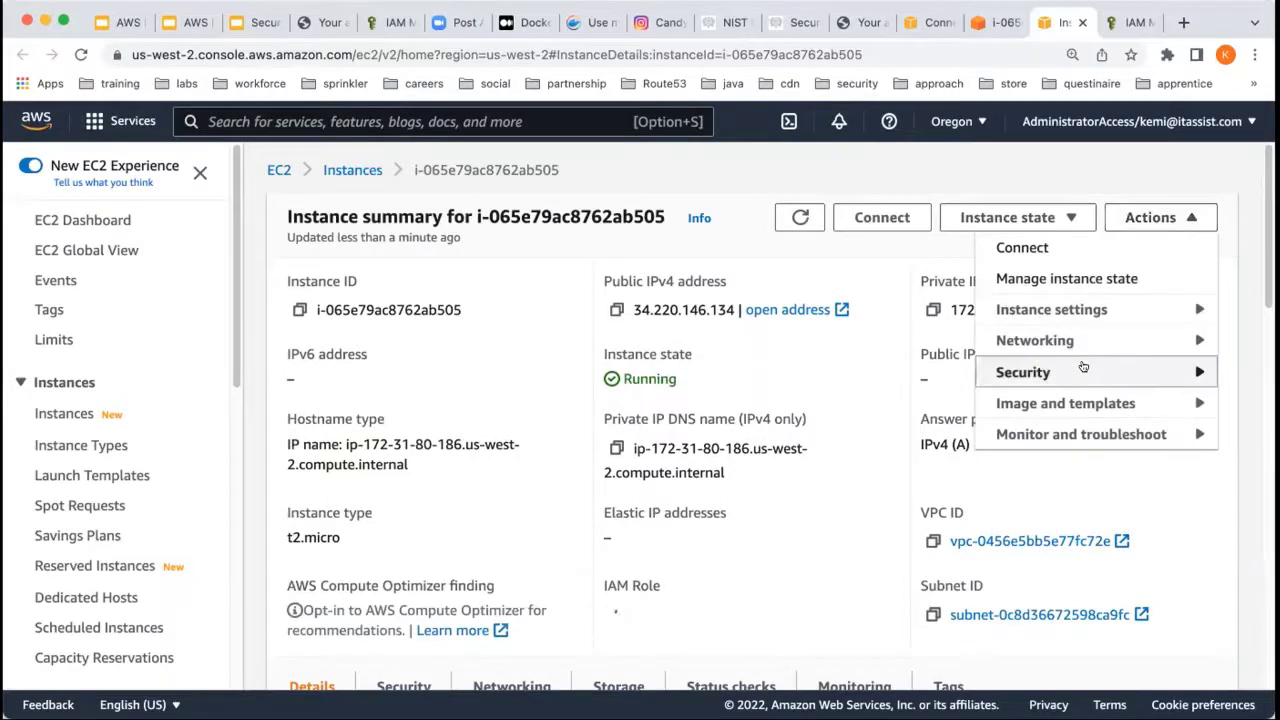
pyautogui.moveTo(1086, 369)
pyautogui.click(842, 434)
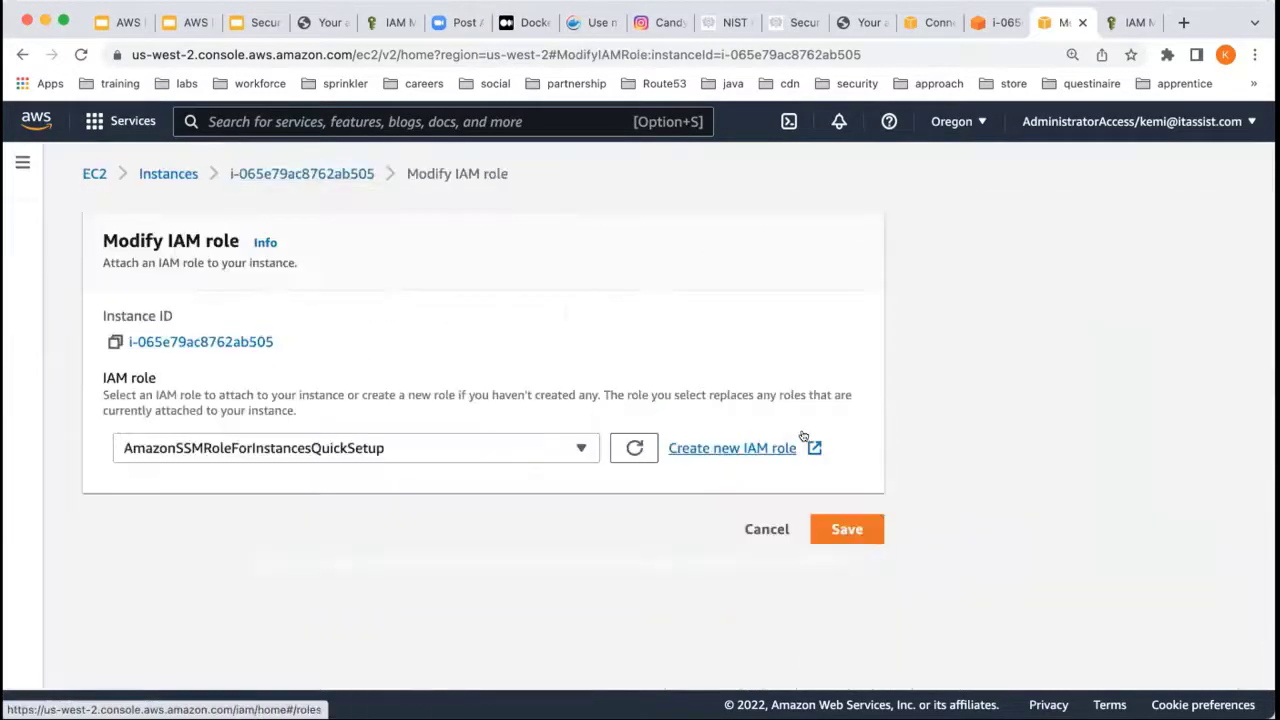
pyautogui.click(488, 449)
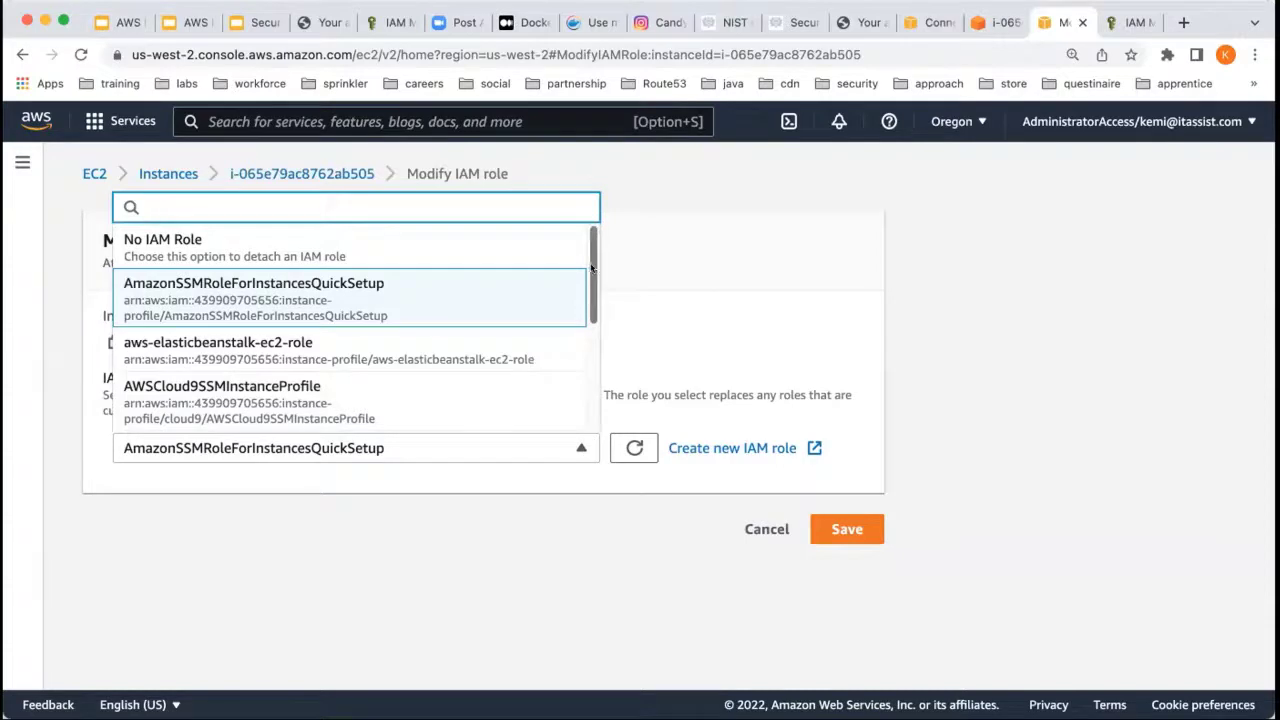
pyautogui.moveTo(592, 268); pyautogui.dragTo(585, 420)
pyautogui.click(775, 310)
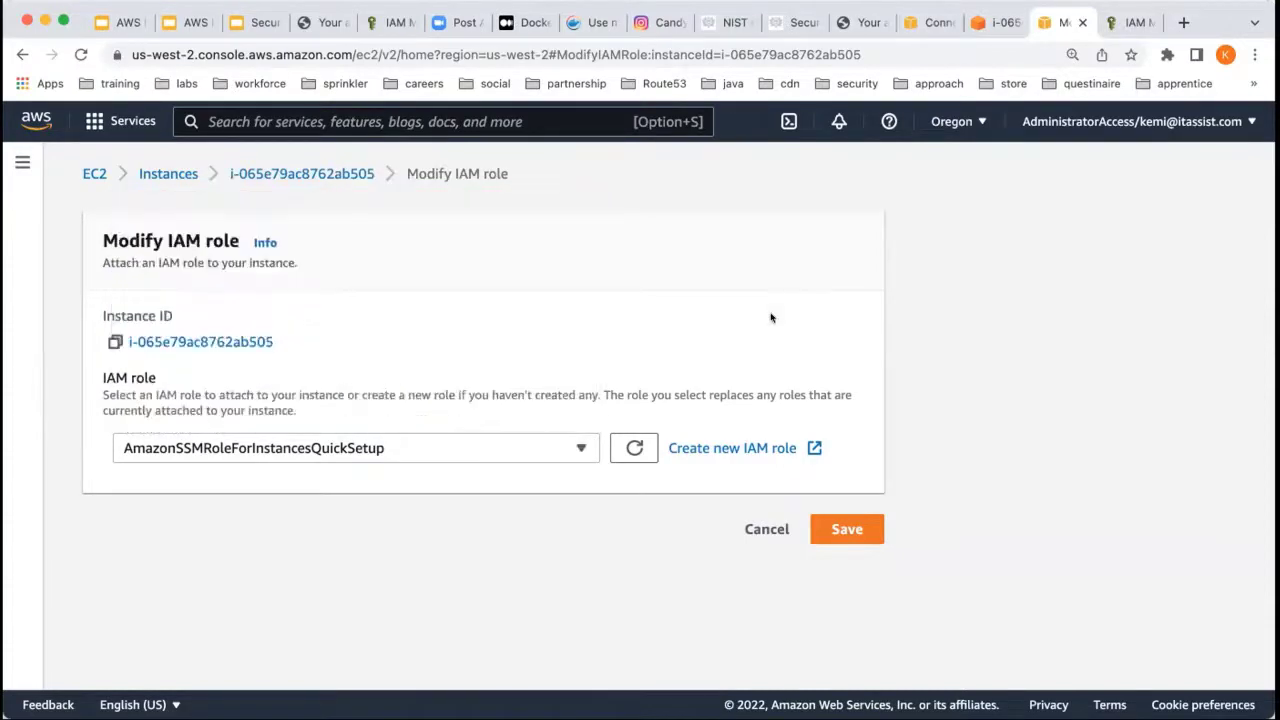
pyautogui.click(762, 529)
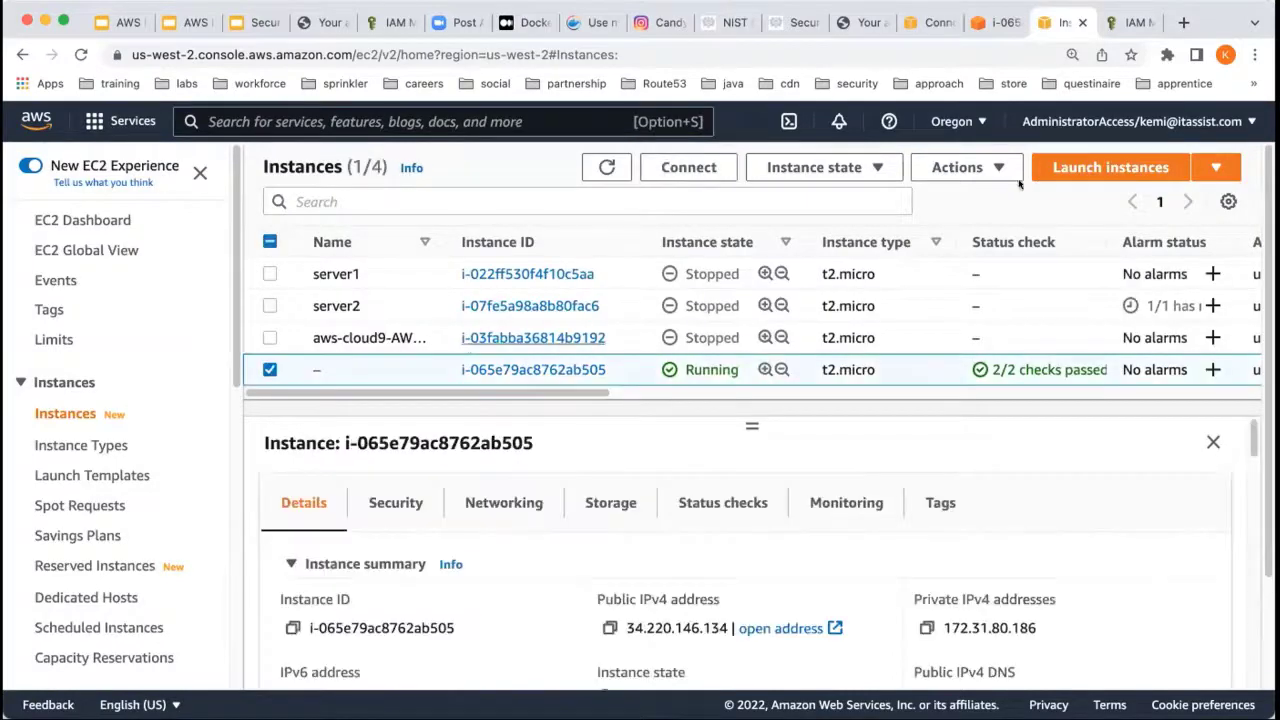
# Step: Replace the running instance's IAM role with EC2S3AccessRole and save the change
pyautogui.click(965, 167)
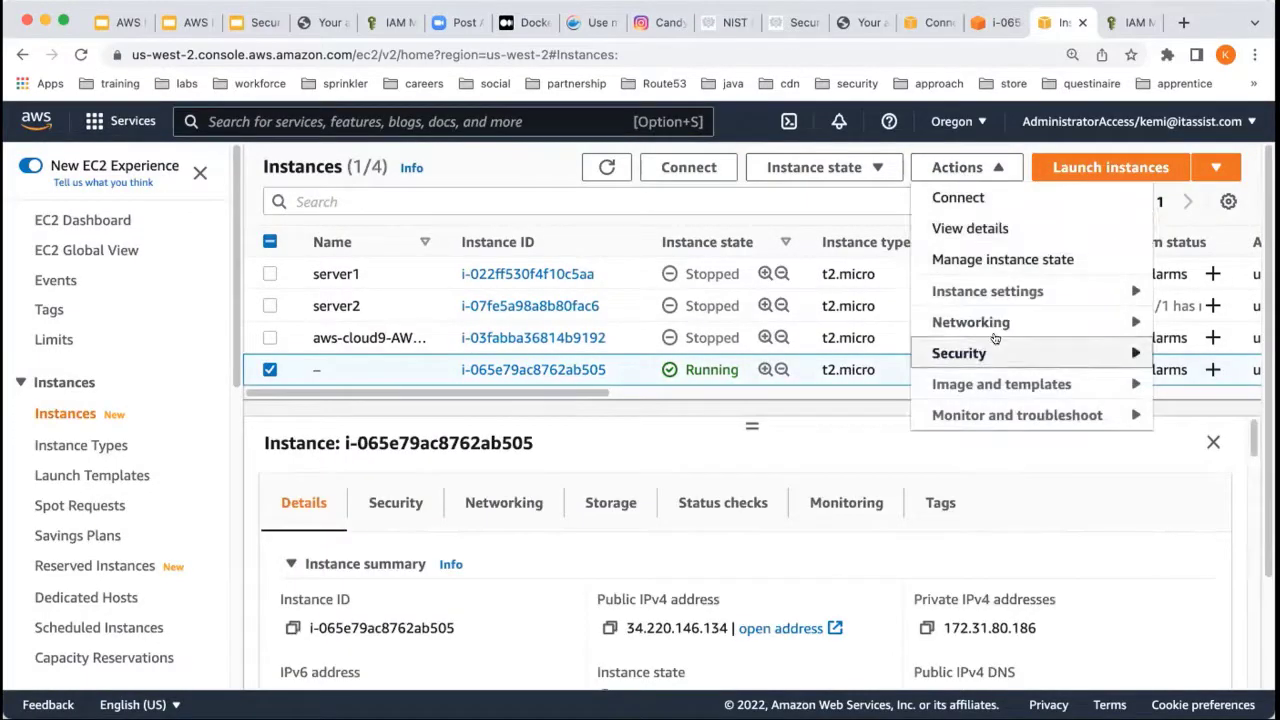
pyautogui.moveTo(1014, 358)
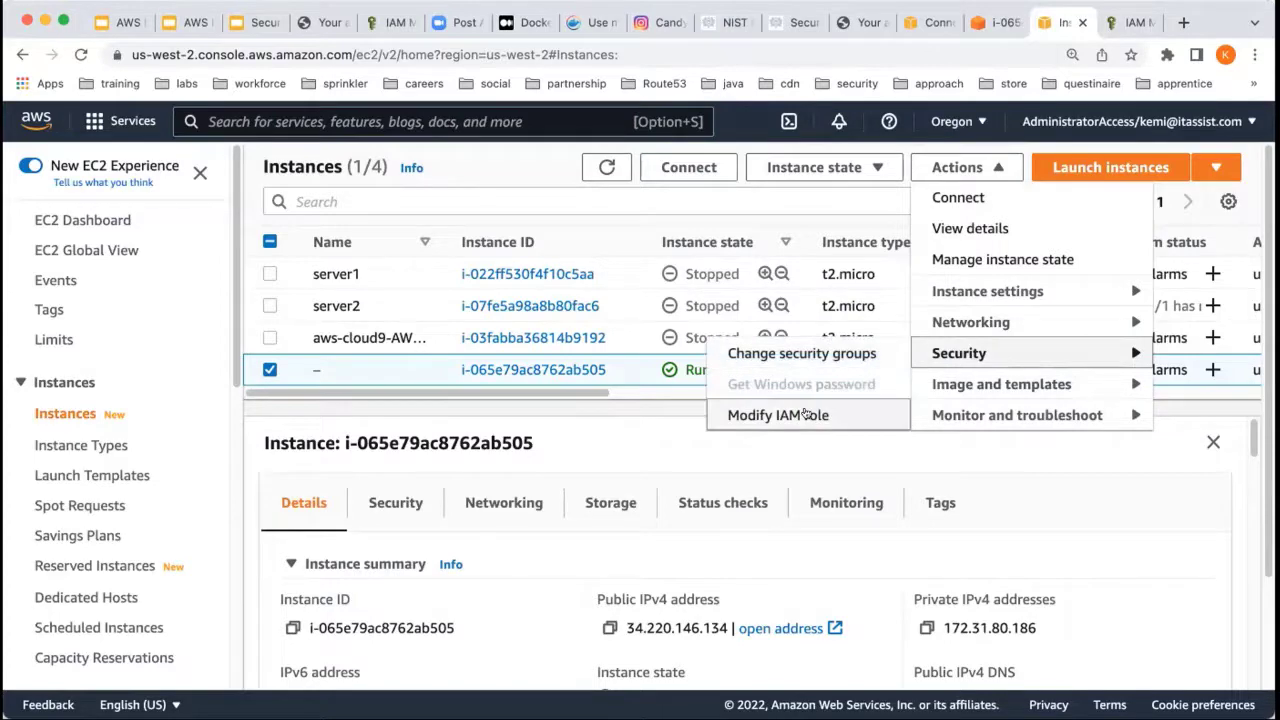
pyautogui.click(806, 414)
pyautogui.click(393, 449)
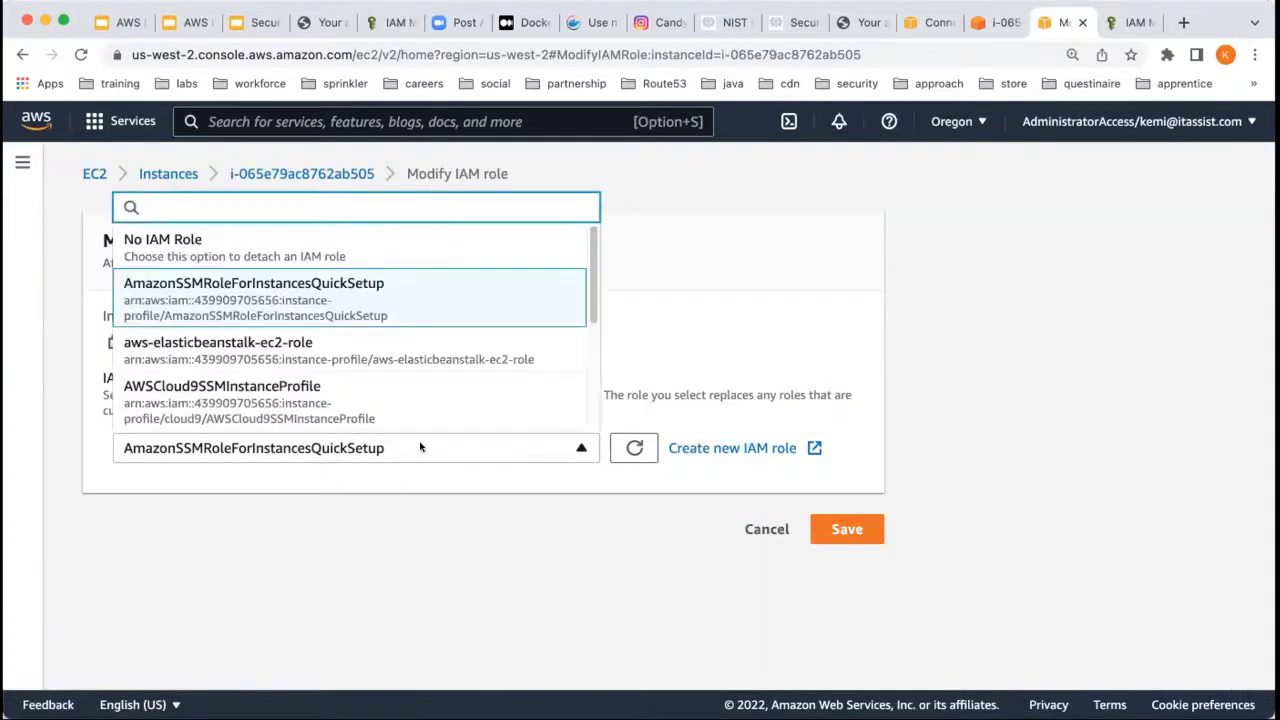
pyautogui.scroll(-5, 580, 390)
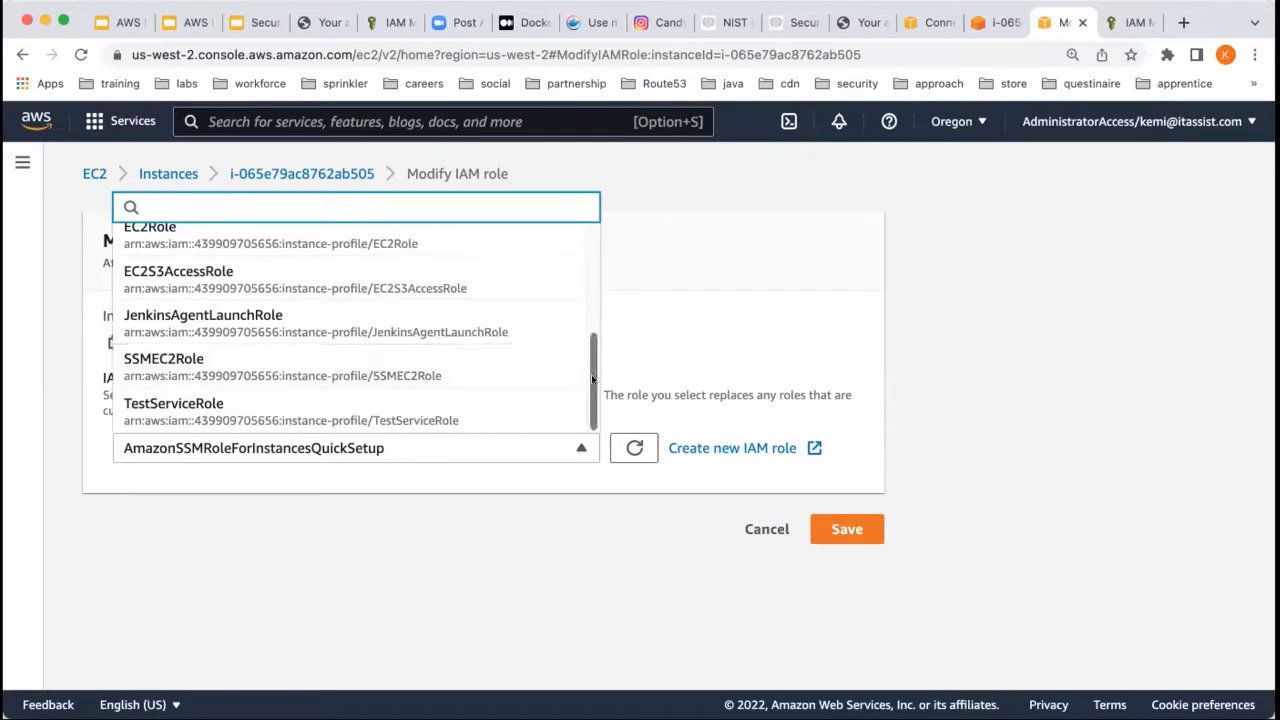
pyautogui.click(365, 288)
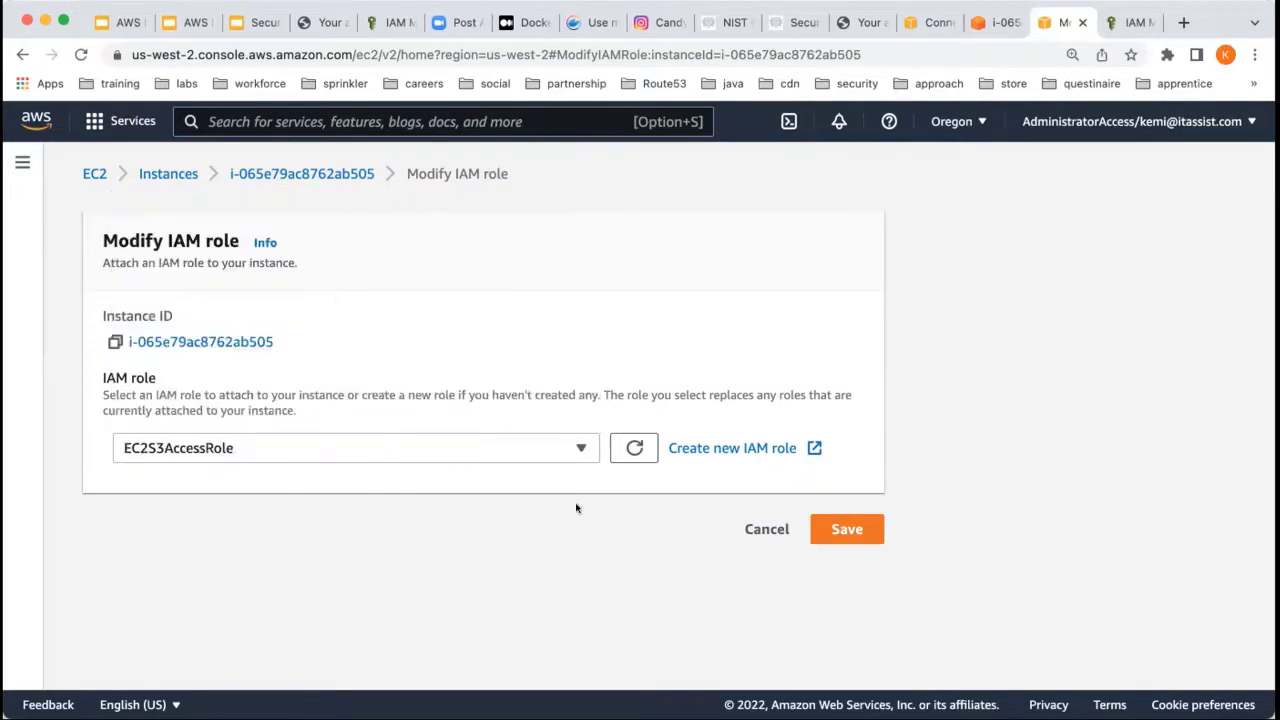
pyautogui.click(843, 525)
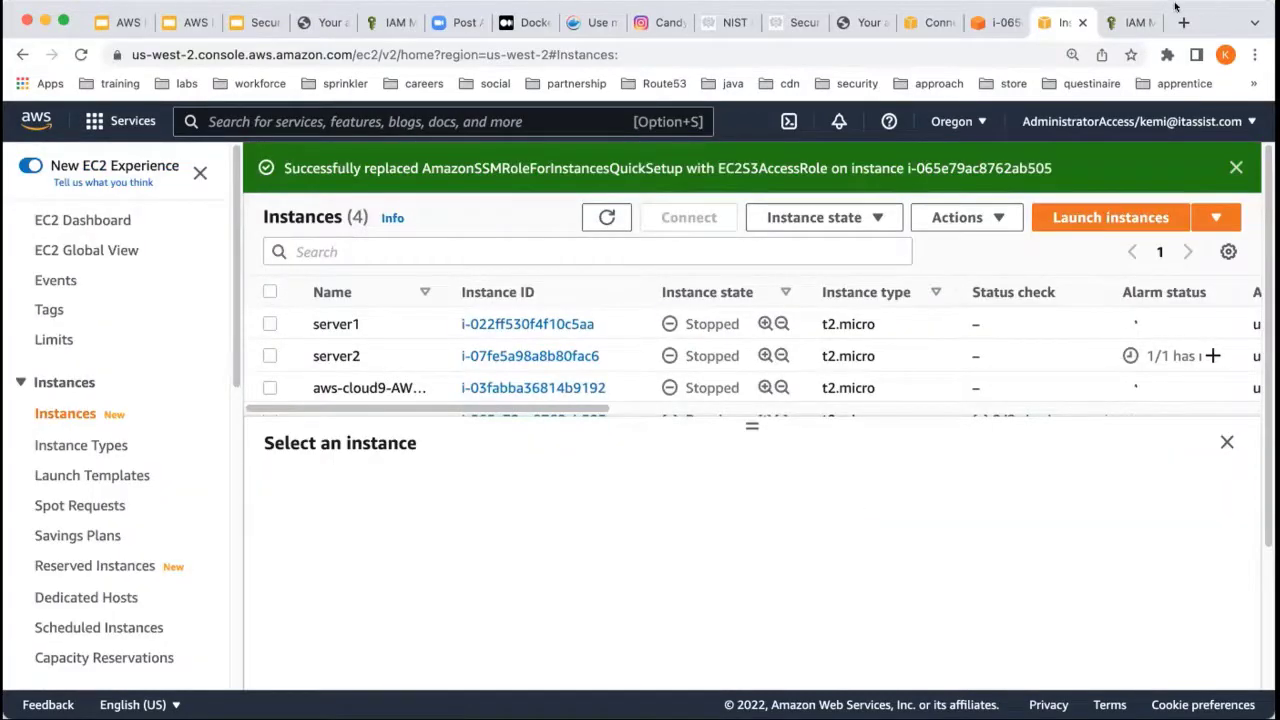
# Step: Return to the instance terminal and rerun aws s3 ls s3://ecommerce.sayo.cloudcareerexploration.com
pyautogui.click(1132, 22)
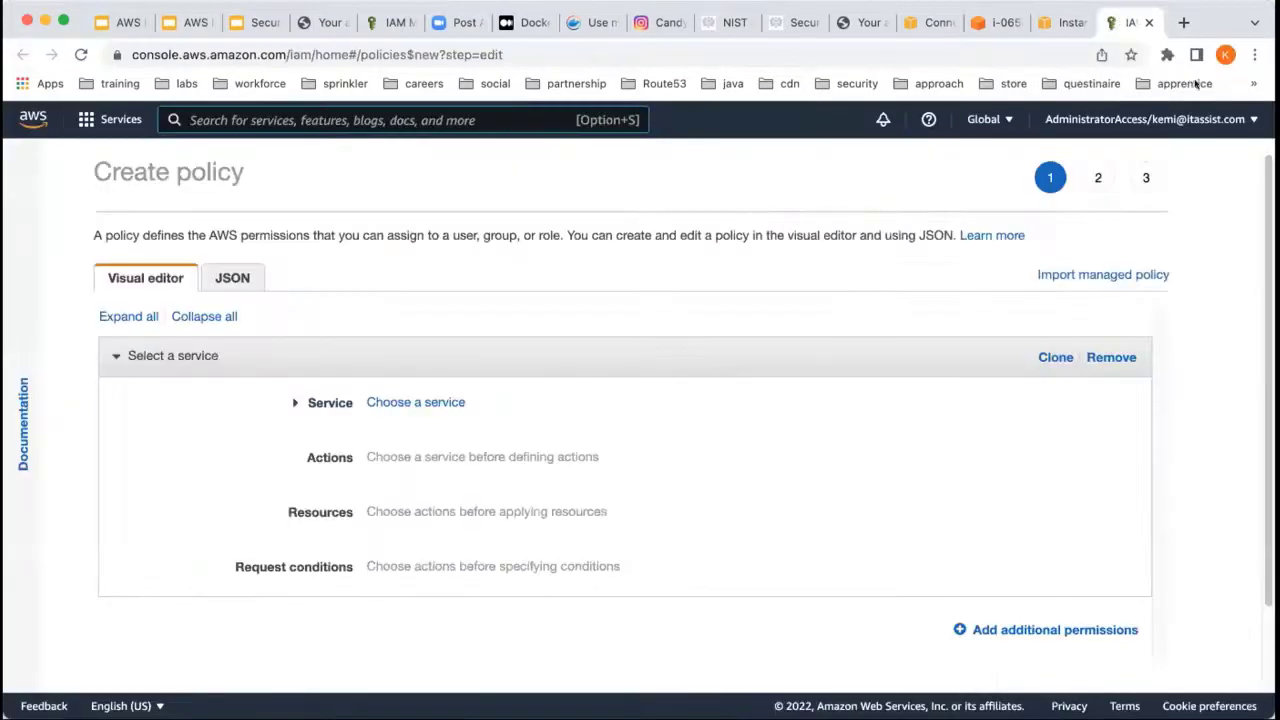
pyautogui.click(1065, 22)
pyautogui.click(992, 22)
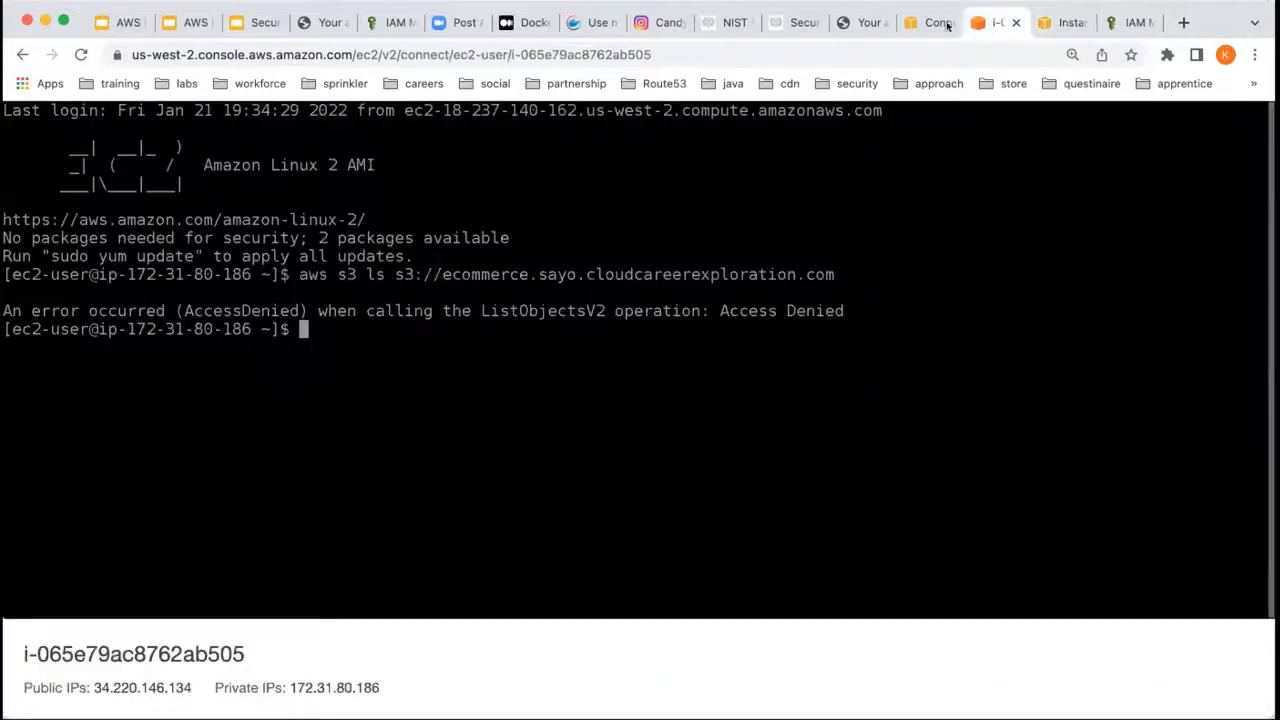
pyautogui.click(772, 330)
pyautogui.press('Up')
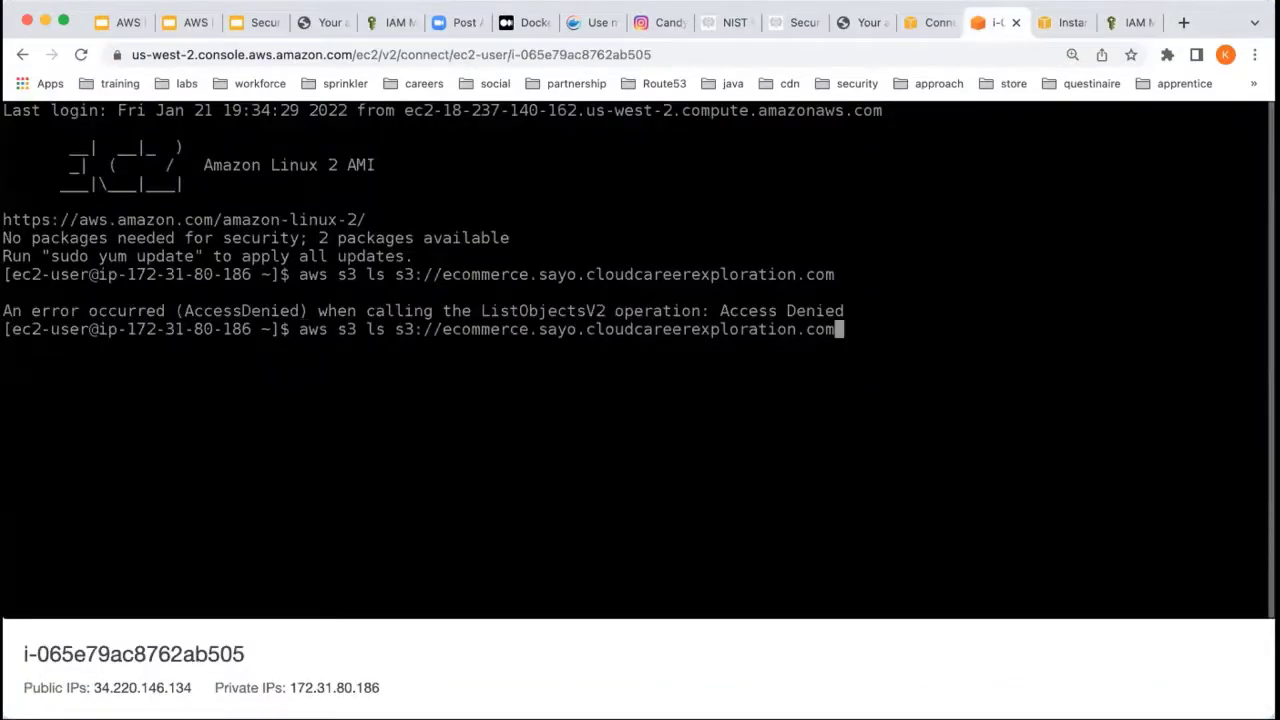
pyautogui.press('Return')
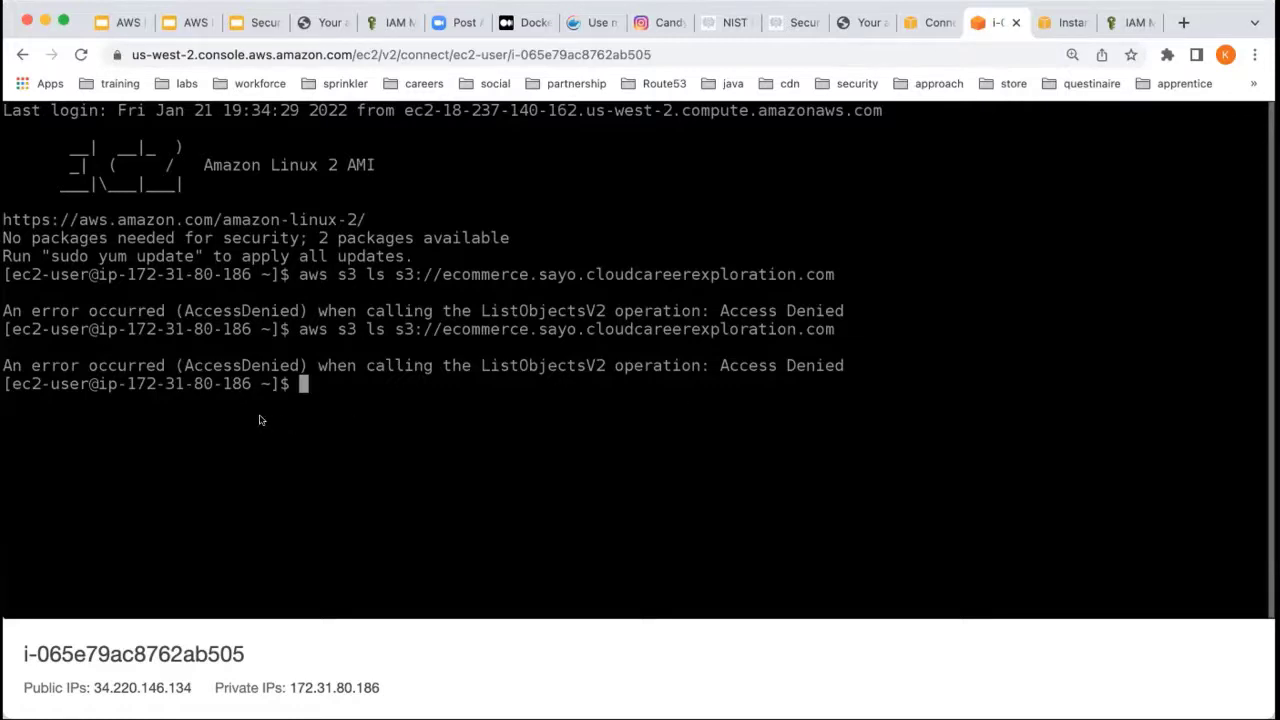
# Step: Print the current working directory in the instance terminal
pyautogui.write('pwd')
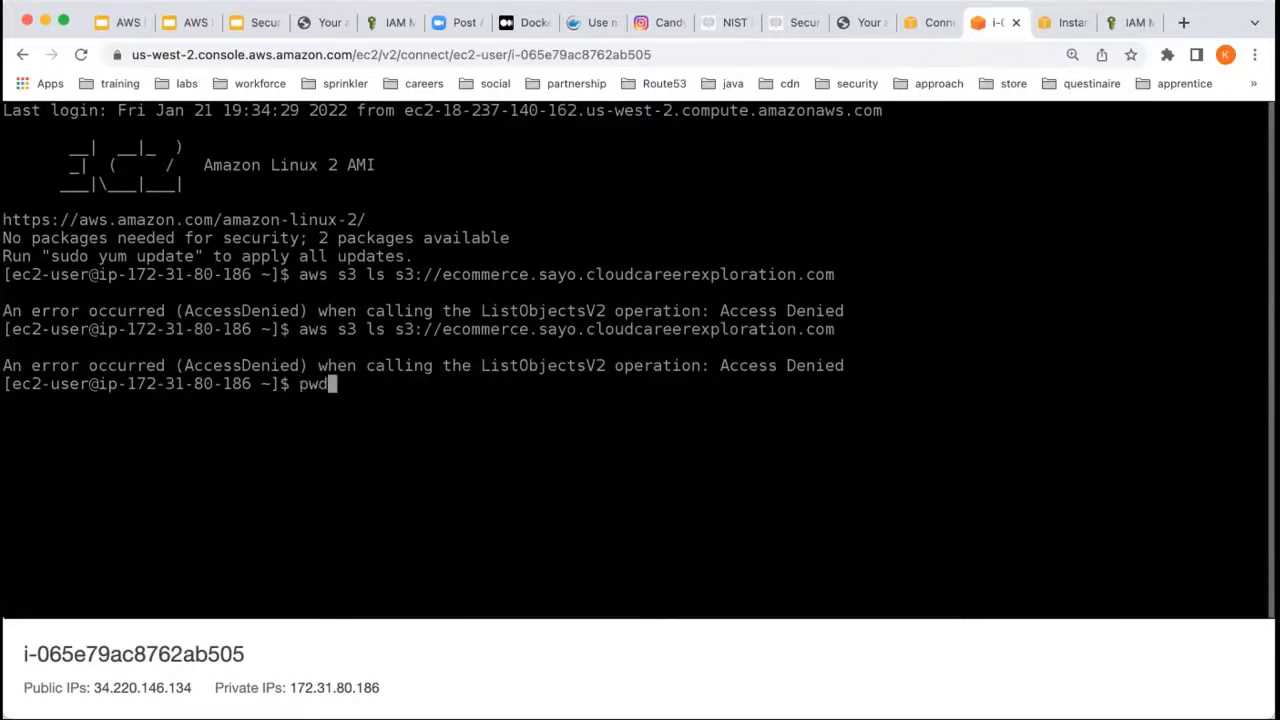
pyautogui.press('BackSpace')
pyautogui.press('BackSpace')
pyautogui.press('BackSpace')
pyautogui.write('pwd')
pyautogui.press('Return')
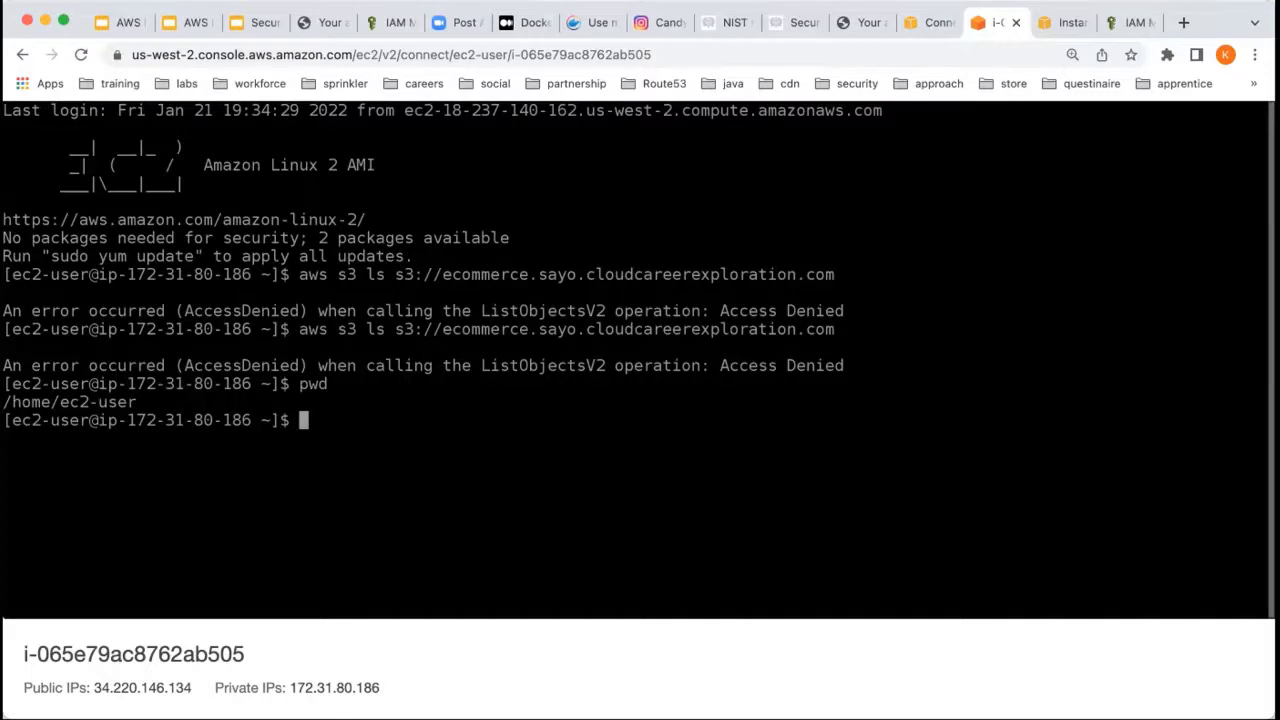
# Step: Create the ~/.aws directory for the AWS CLI configuration
pyautogui.write('mkdir')
pyautogui.press('BackSpace')
pyautogui.press('BackSpace')
pyautogui.press('BackSpace')
pyautogui.write('dir ~/.aws')
pyautogui.press('Return')
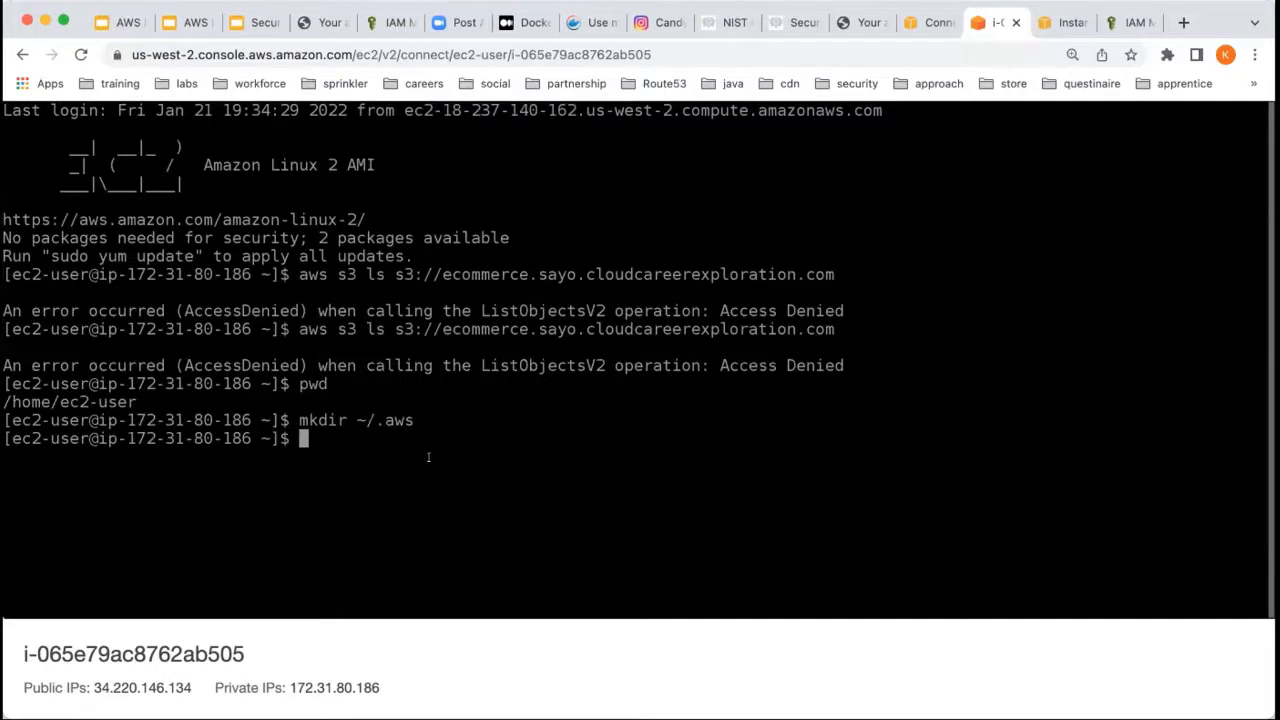
# Step: Change into the ~/.aws directory and list its contents
pyautogui.write('cd ~/.aws')
pyautogui.press('Return')
pyautogui.write('ls')
pyautogui.press('Return')
# Step: Start a new file named config in vi and paste in the profile template with its role_arn and credential_source = Ec2InstanceMetadata lines
pyautogui.write('vi')
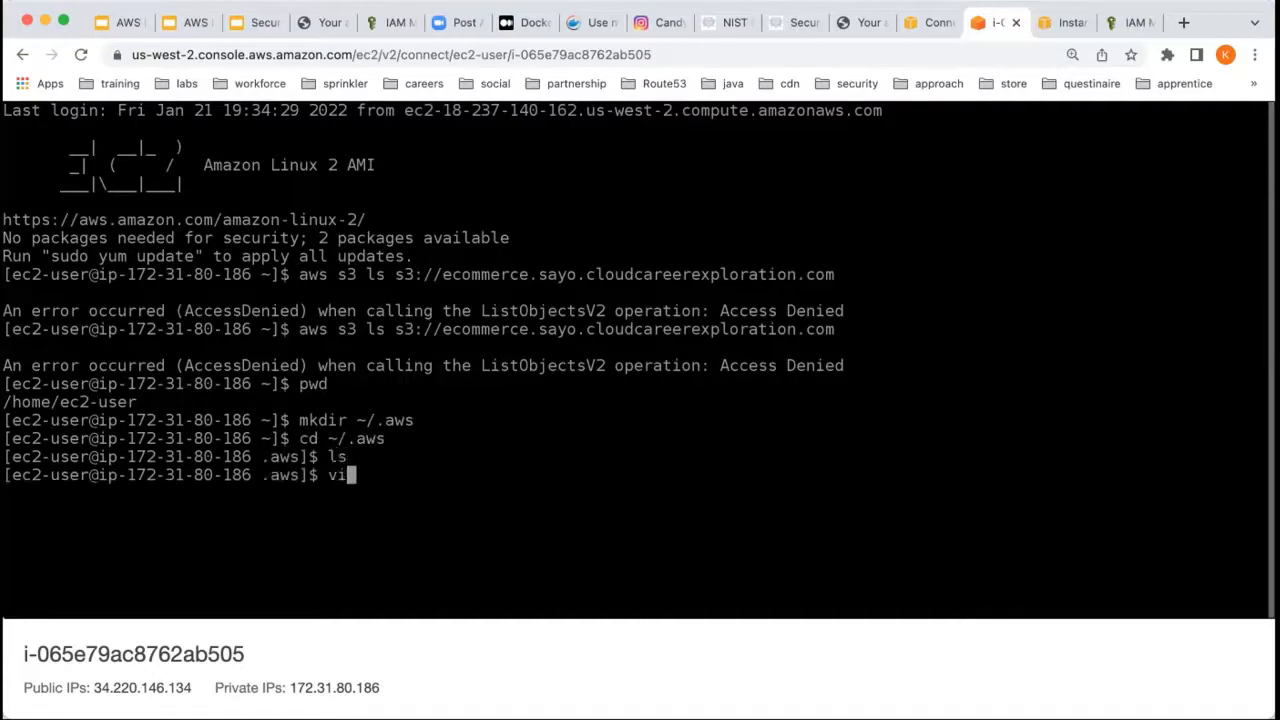
pyautogui.write(' config')
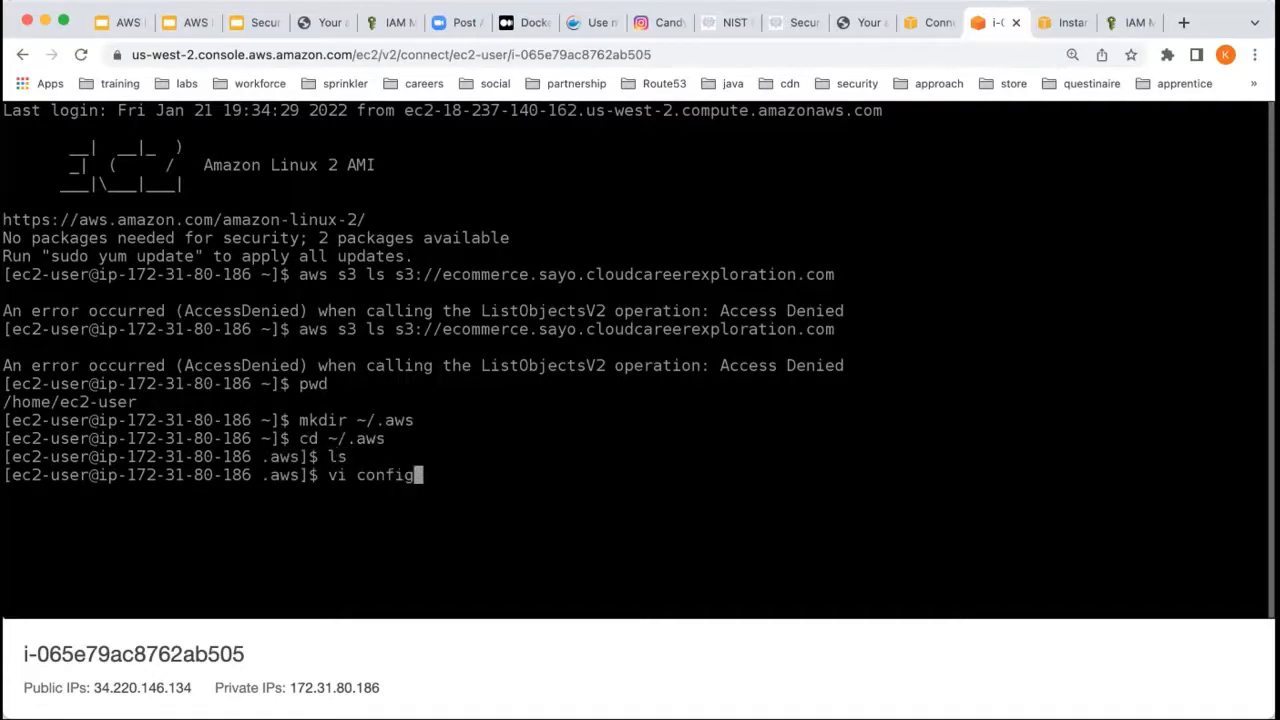
pyautogui.press('Return')
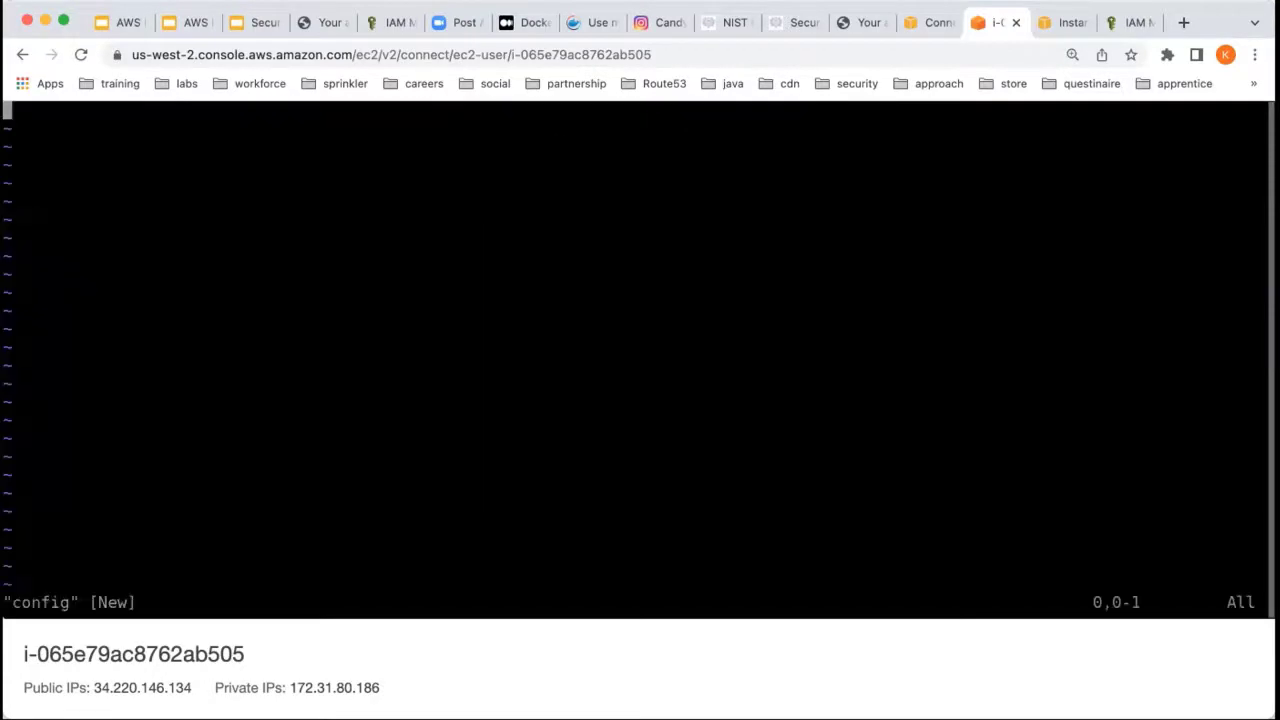
pyautogui.press('i')
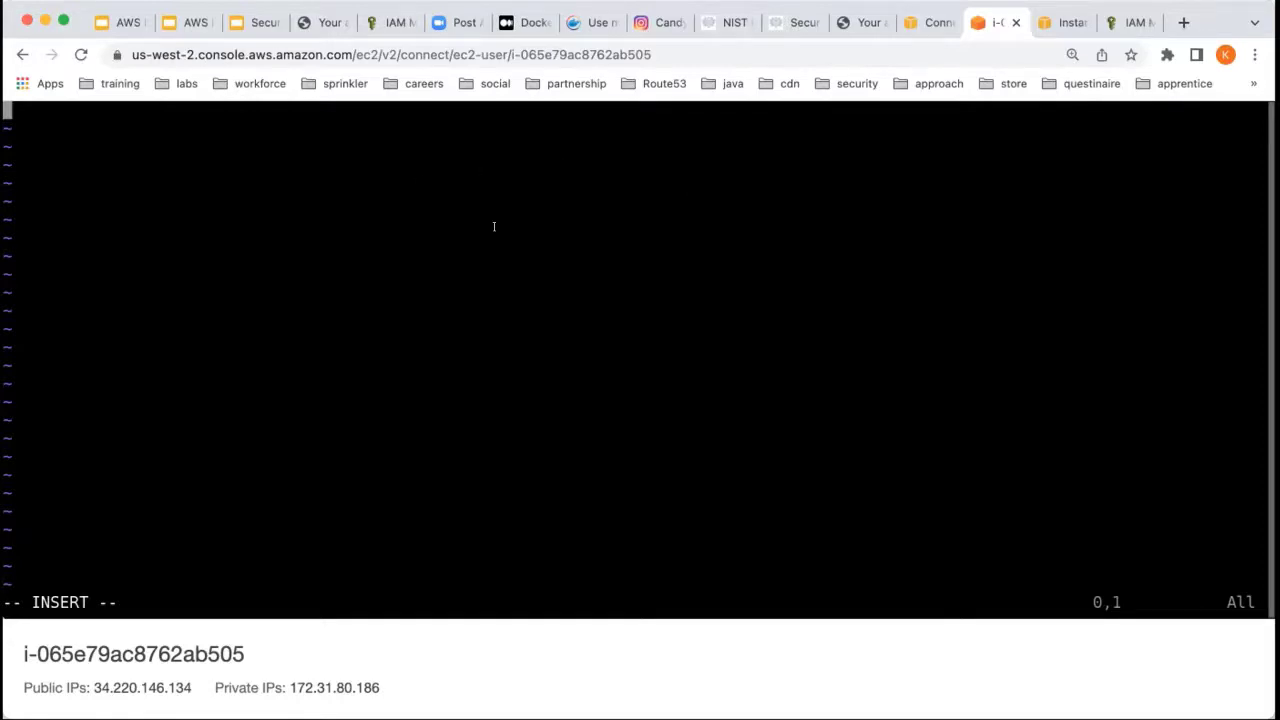
pyautogui.write('i')
pyautogui.press('super+v')
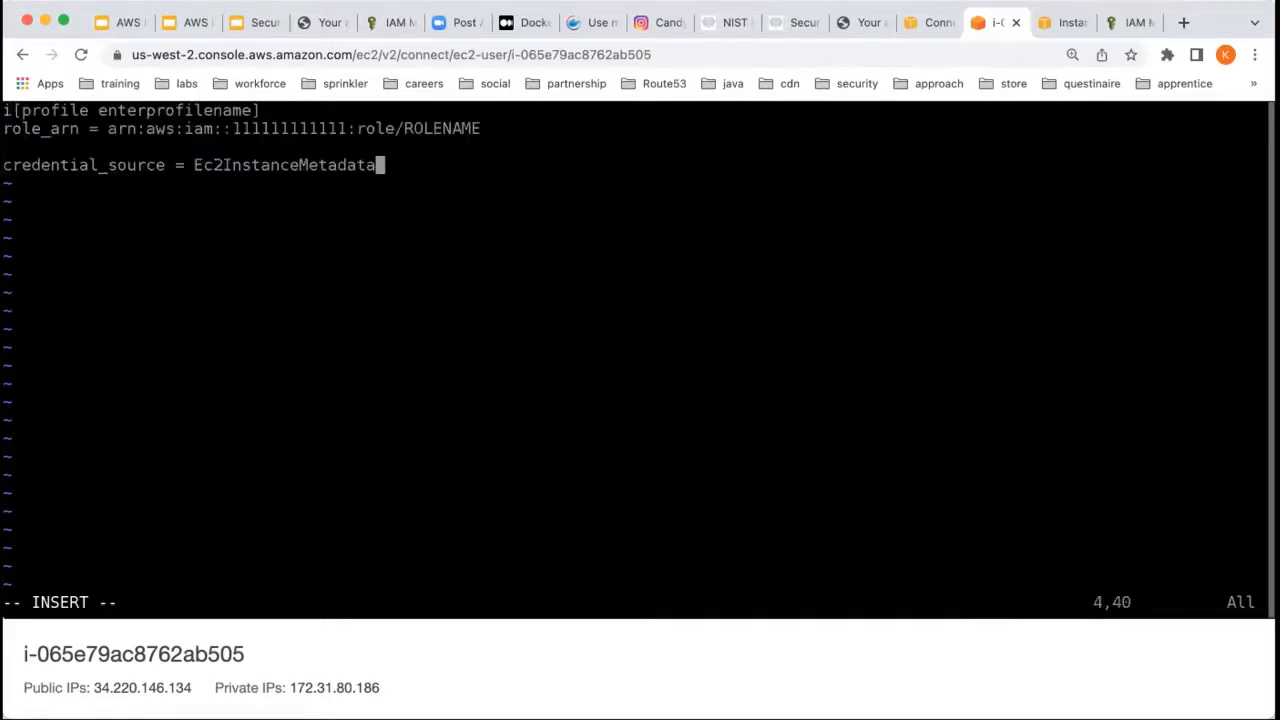
# Step: Delete the stray "i" before the opening bracket of the profile line
pyautogui.press('Escape')
pyautogui.press('Up')
pyautogui.press('Up')
pyautogui.press('Up')
pyautogui.press('Left')
pyautogui.press('Left')
pyautogui.press('Left')
pyautogui.press('Left')
pyautogui.press('Left')
pyautogui.press('Left')
pyautogui.press('Left')
pyautogui.press('Left')
pyautogui.press('Left')
pyautogui.press('Left')
pyautogui.press('Left')
pyautogui.press('Left')
pyautogui.press('Left')
pyautogui.press('Left')
pyautogui.press('Left')
pyautogui.press('Left')
pyautogui.press('Left')
pyautogui.press('Left')
pyautogui.press('Left')
pyautogui.press('Left')
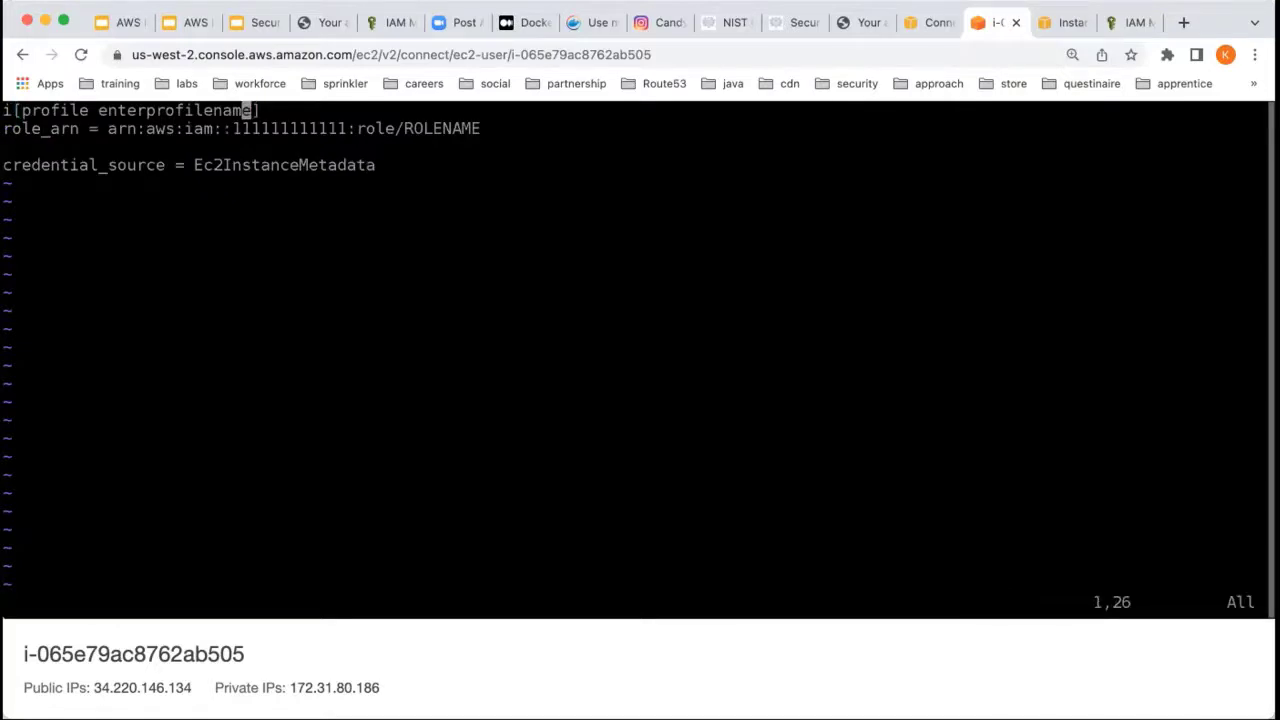
pyautogui.press('Left')
pyautogui.press('Left')
pyautogui.press('Left')
pyautogui.press('Left')
pyautogui.press('x')
pyautogui.press('$')
pyautogui.press('x')
pyautogui.press('u')
pyautogui.press('u')
# Step: Replace the placeholder profile name enterprofilename with crossaccess in the profile line
pyautogui.press('Right')
pyautogui.press('Right')
pyautogui.press('Right')
pyautogui.press('Right')
pyautogui.press('Right')
pyautogui.press('Right')
pyautogui.press('Right')
pyautogui.press('Right')
pyautogui.press('Right')
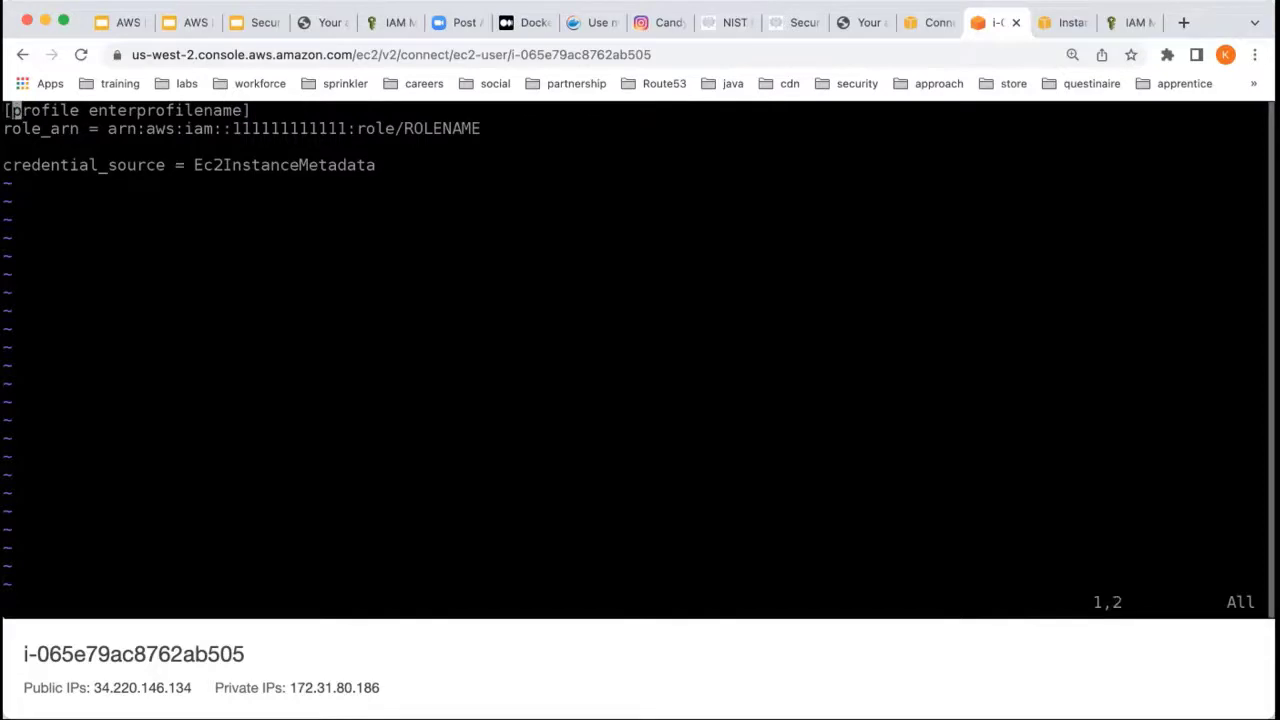
pyautogui.press('x')
pyautogui.press('x')
pyautogui.press('x')
pyautogui.press('x')
pyautogui.press('x')
pyautogui.press('x')
pyautogui.press('x')
pyautogui.press('x')
pyautogui.press('x')
pyautogui.press('x')
pyautogui.press('x')
pyautogui.press('x')
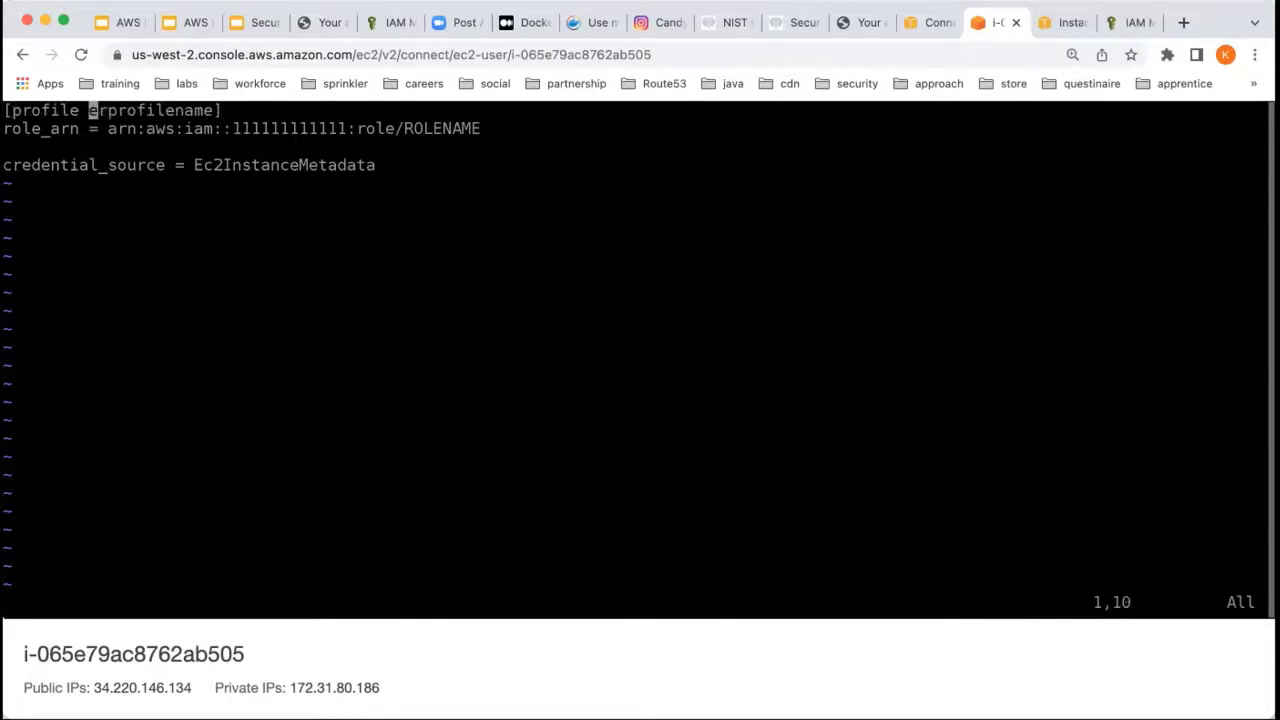
pyautogui.press('x')
pyautogui.press('x')
pyautogui.press('x')
pyautogui.press('x')
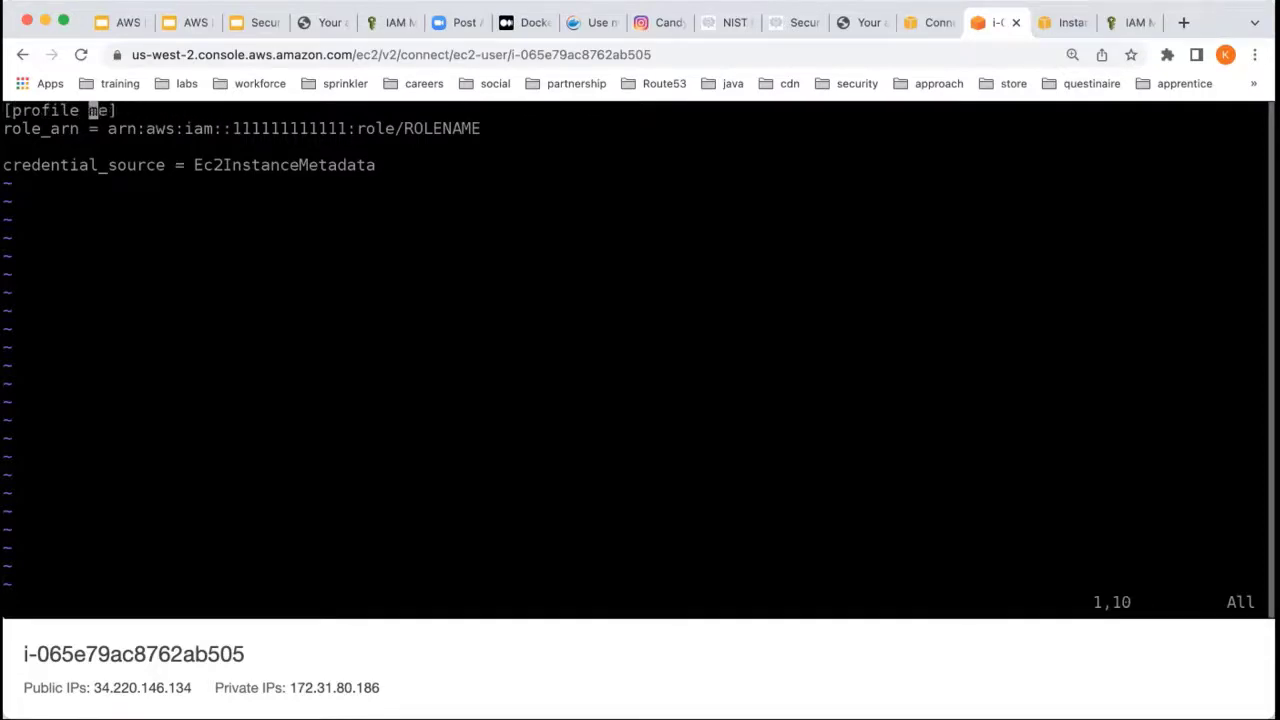
pyautogui.write('ile crossaccess')
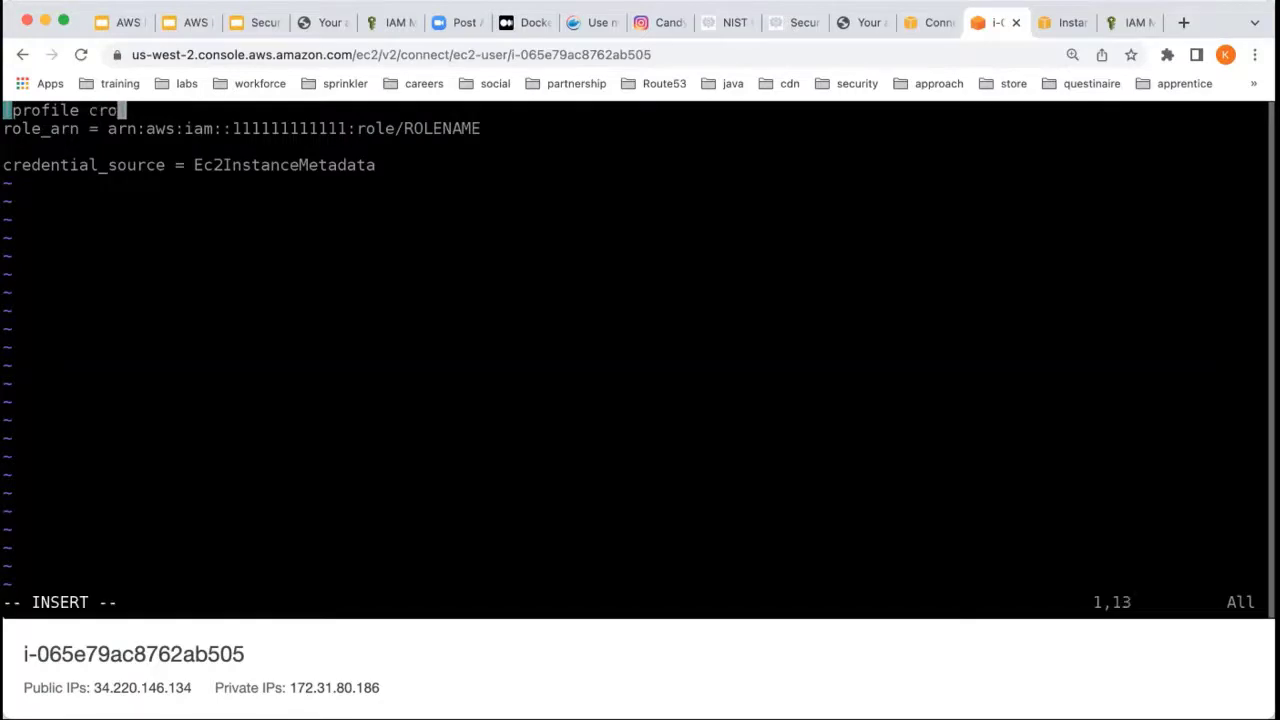
pyautogui.press('Escape')
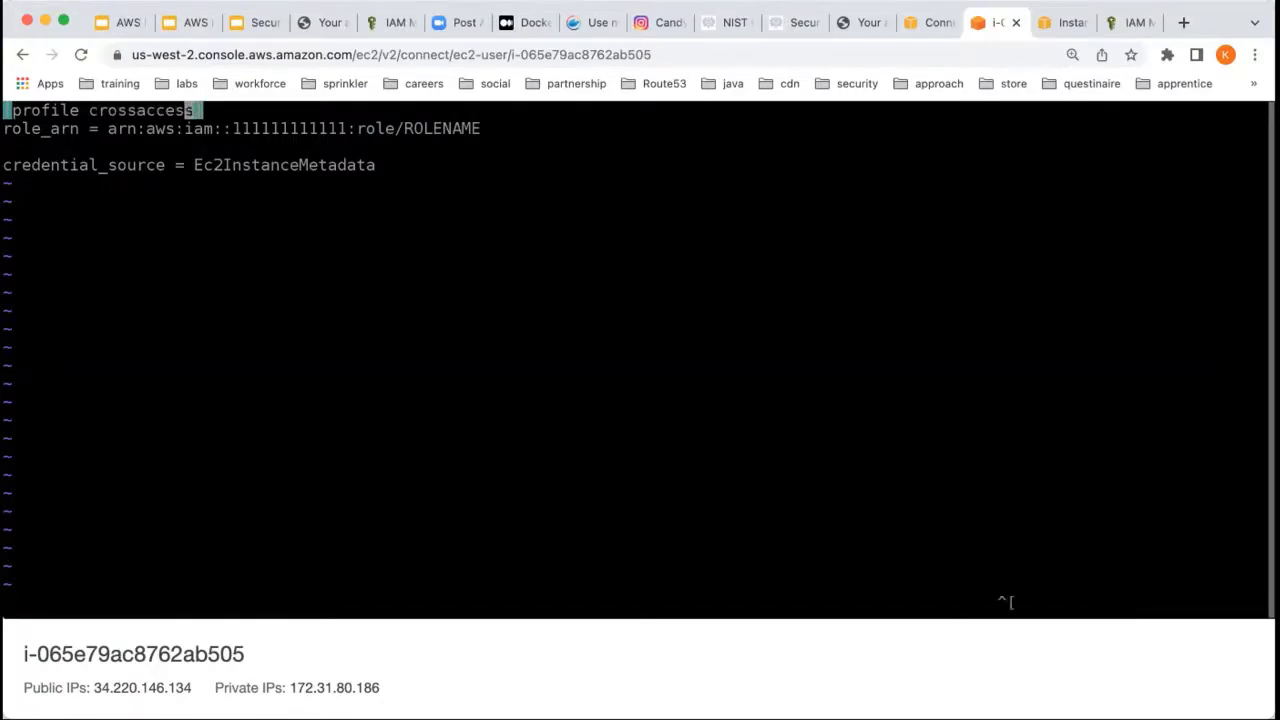
# Step: Replace the placeholder role_arn value with the ARN of the other account's cross-account access role
pyautogui.press('j')
pyautogui.press('j')
pyautogui.press('k')
pyautogui.press('h')
pyautogui.press('h')
pyautogui.press('h')
pyautogui.press('h')
pyautogui.press('h')
pyautogui.press('h')
pyautogui.press('h')
pyautogui.press('h')
pyautogui.press('h')
pyautogui.press('h')
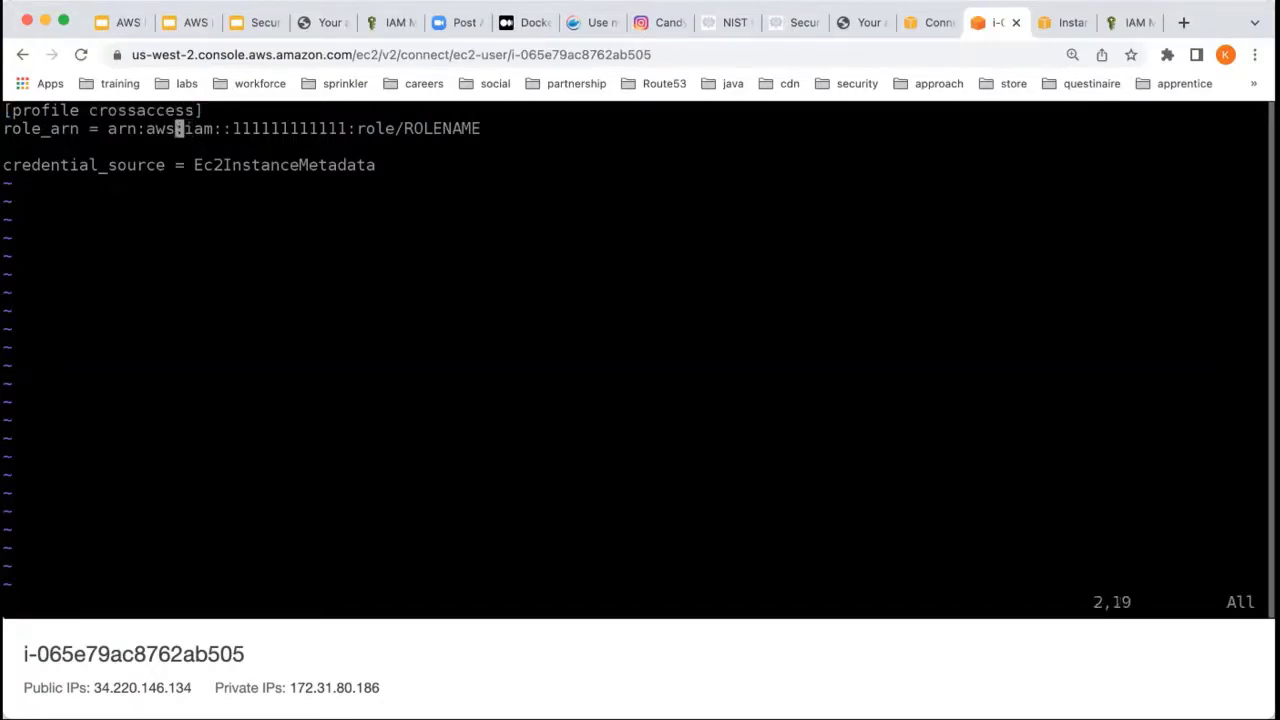
pyautogui.press('l')
pyautogui.press('l')
pyautogui.press('l')
pyautogui.press('x')
pyautogui.press('x')
pyautogui.press('x')
pyautogui.press('x')
pyautogui.press('x')
pyautogui.press('x')
pyautogui.press('x')
pyautogui.press('x')
pyautogui.press('x')
pyautogui.press('x')
pyautogui.press('x')
pyautogui.press('x')
pyautogui.press('x')
pyautogui.press('x')
pyautogui.press('x')
pyautogui.press('x')
pyautogui.press('x')
pyautogui.press('x')
pyautogui.press('x')
pyautogui.press('x')
pyautogui.press('x')
pyautogui.press('x')
pyautogui.press('x')
pyautogui.press('x')
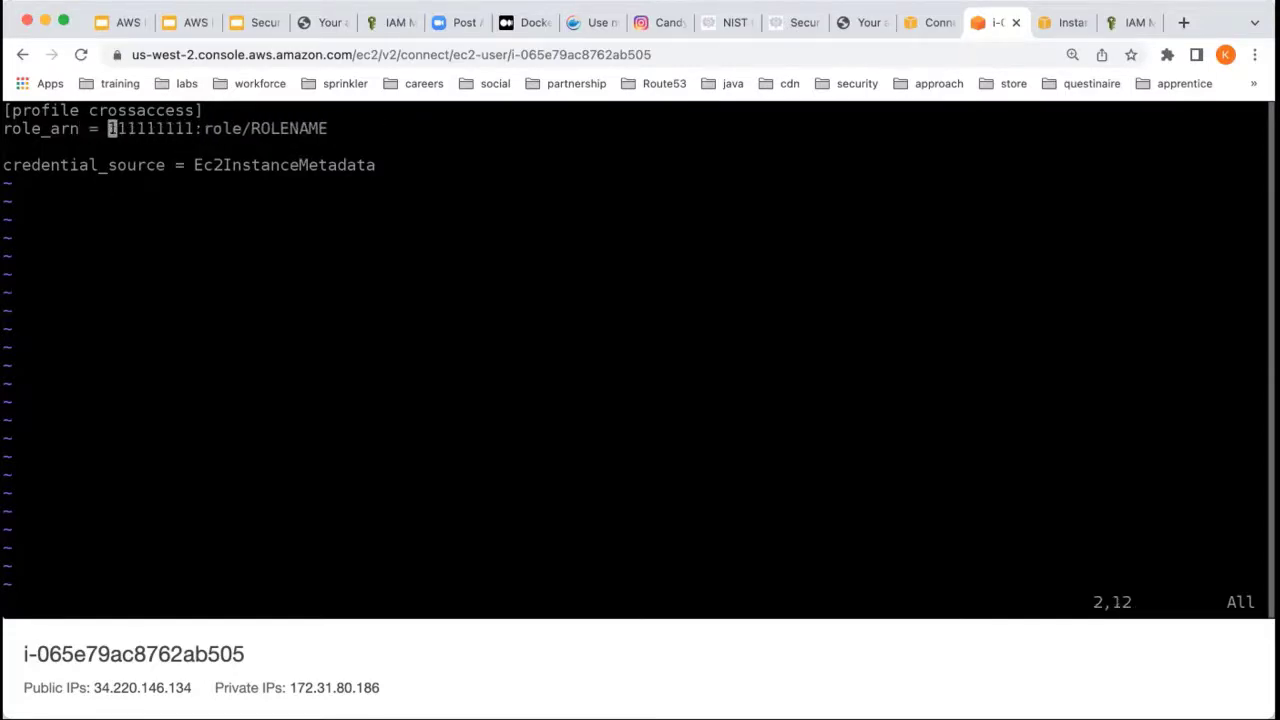
pyautogui.press('x')
pyautogui.press('x')
pyautogui.press('x')
pyautogui.press('x')
pyautogui.press('x')
pyautogui.press('x')
pyautogui.press('x')
pyautogui.press('x')
pyautogui.press('x')
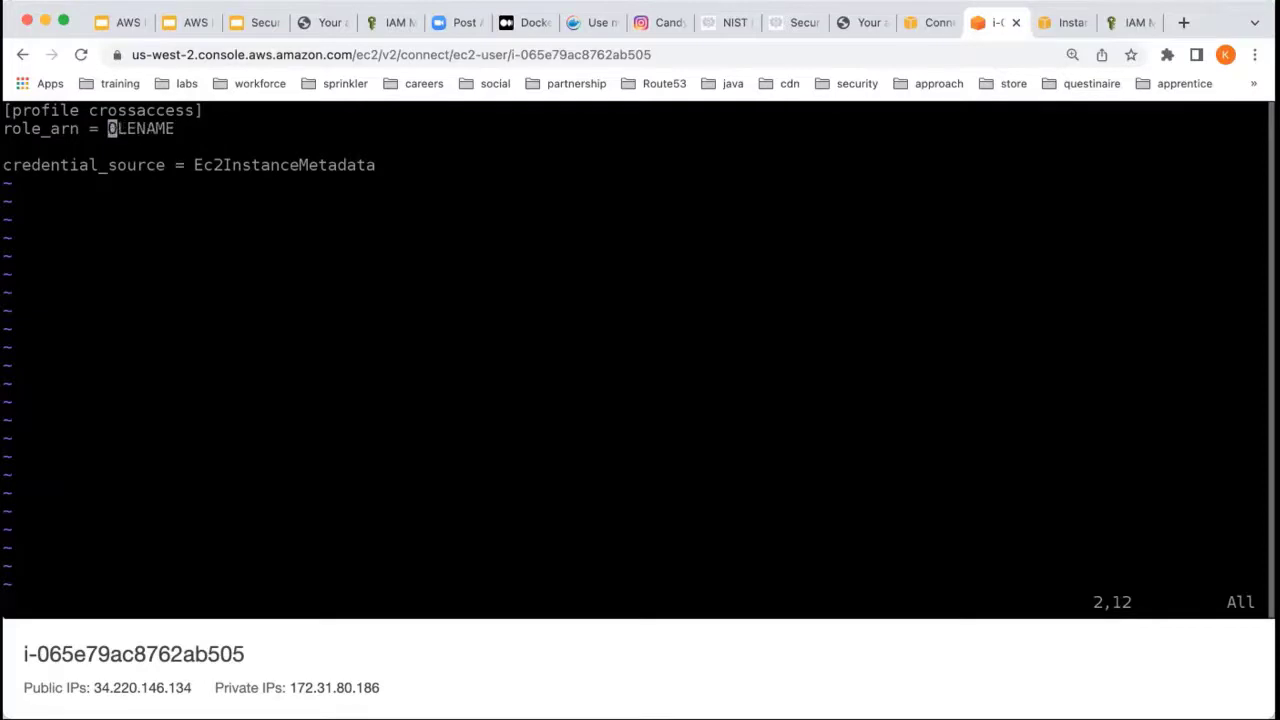
pyautogui.press('x')
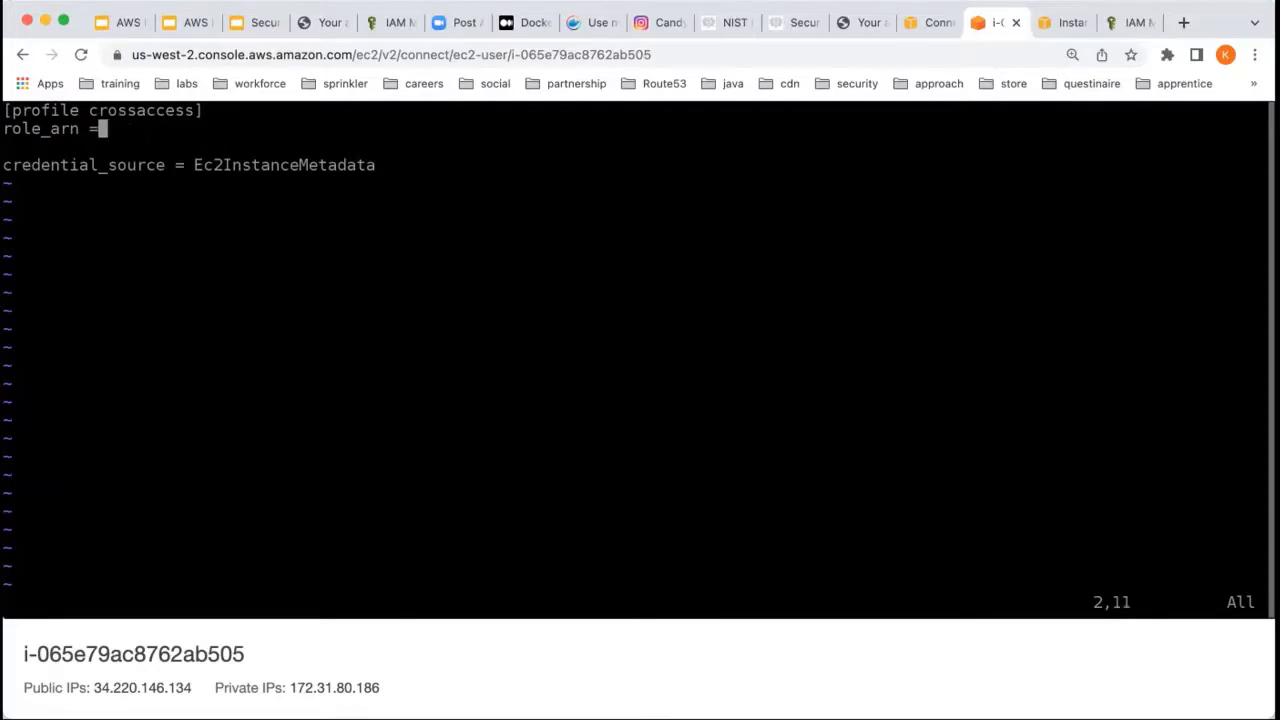
pyautogui.press('a')
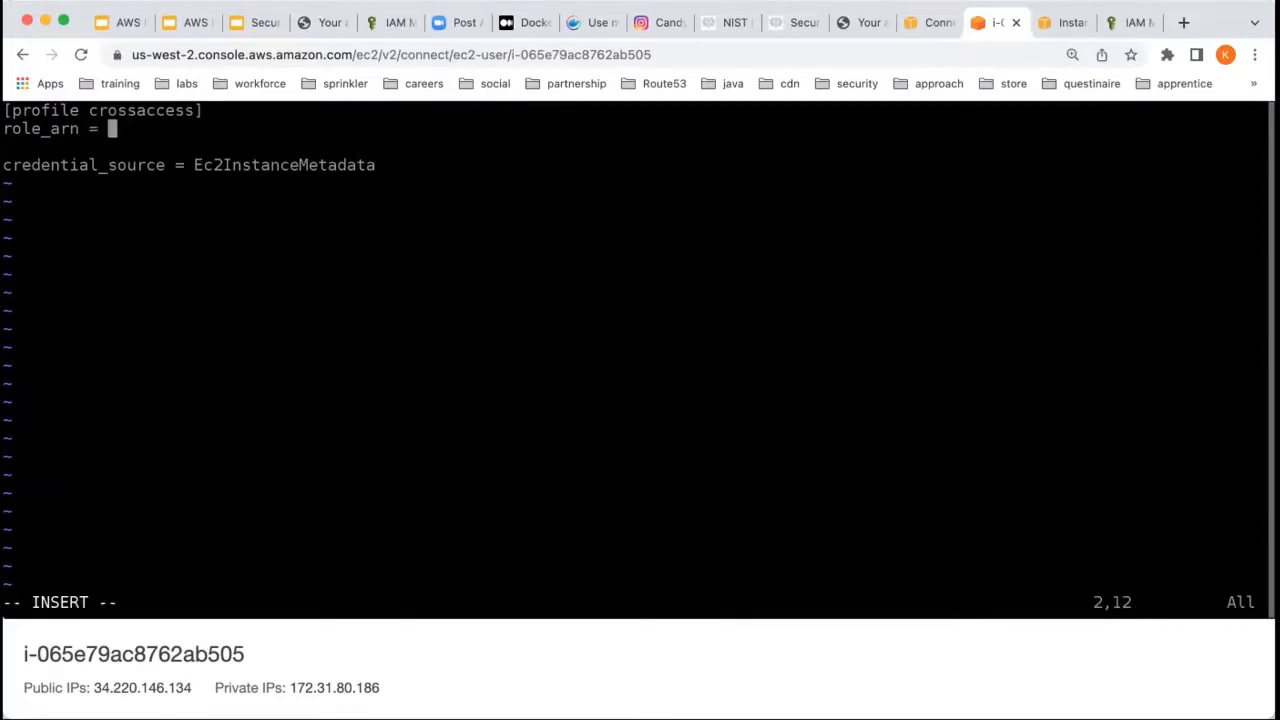
pyautogui.press('super+Tab')
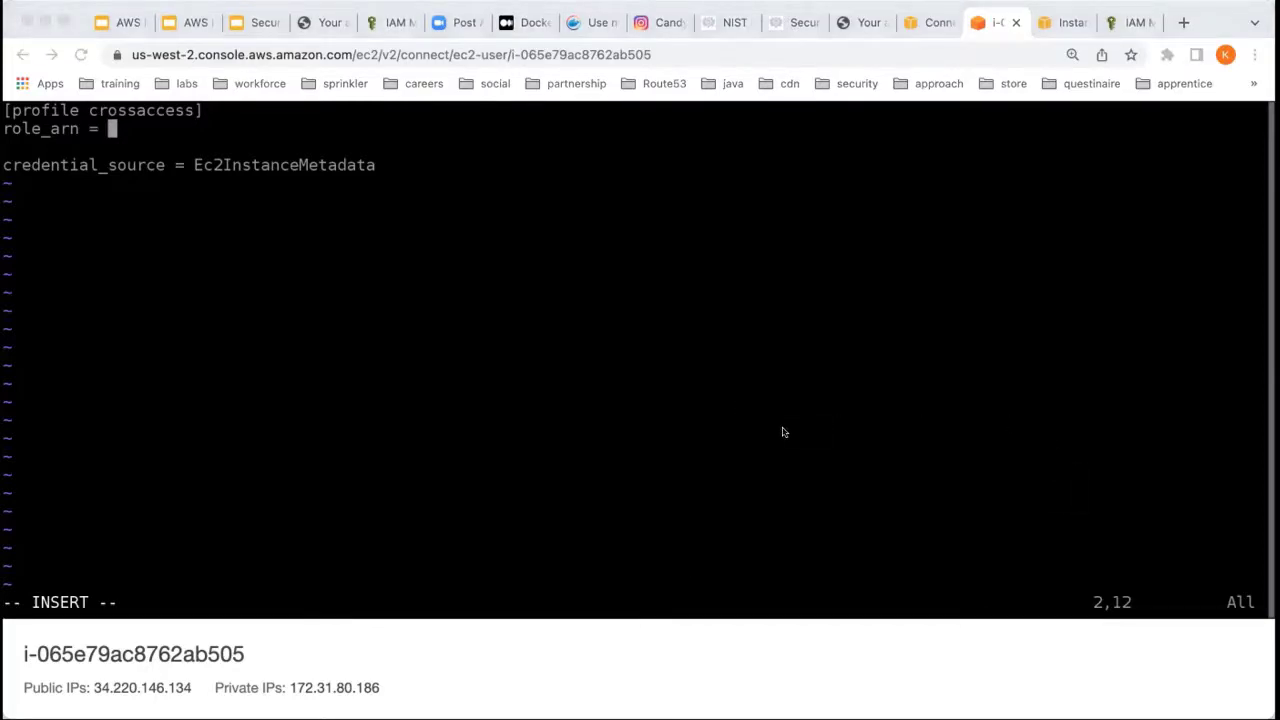
pyautogui.click(134, 257)
pyautogui.press('super+v')
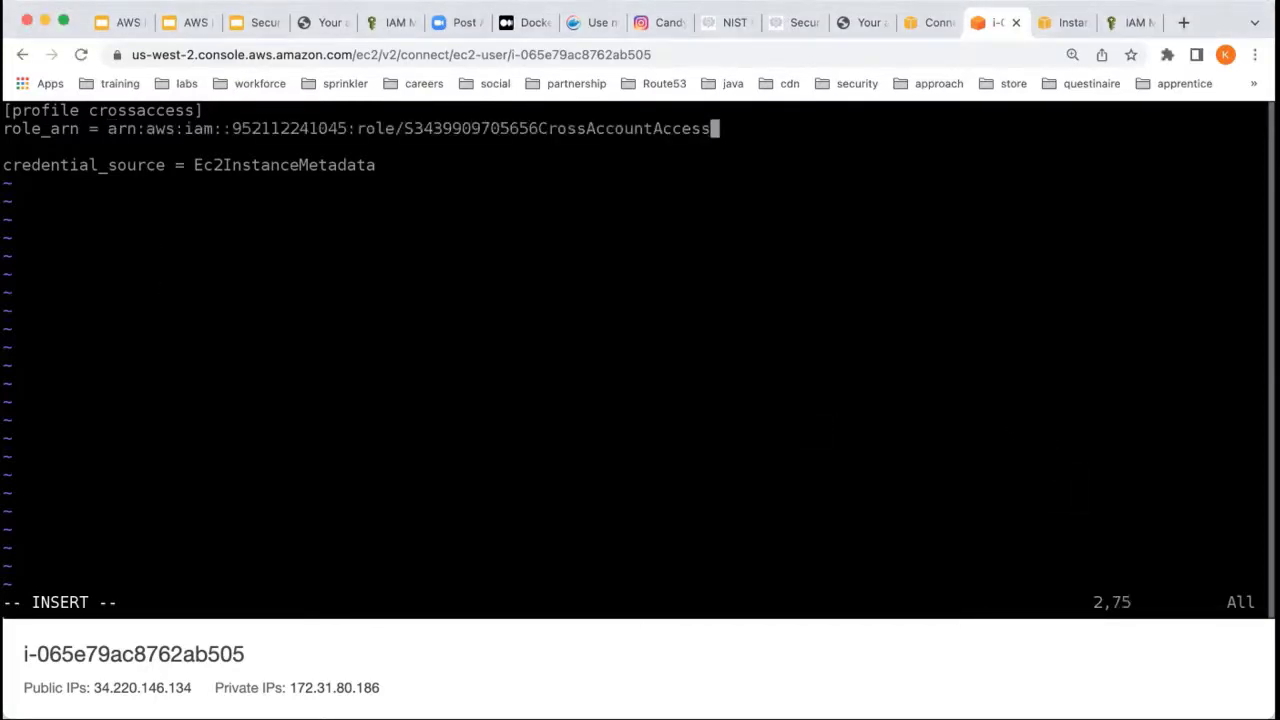
# Step: Save the config file, exit vi with :wq, and print the working directory
pyautogui.press('Escape')
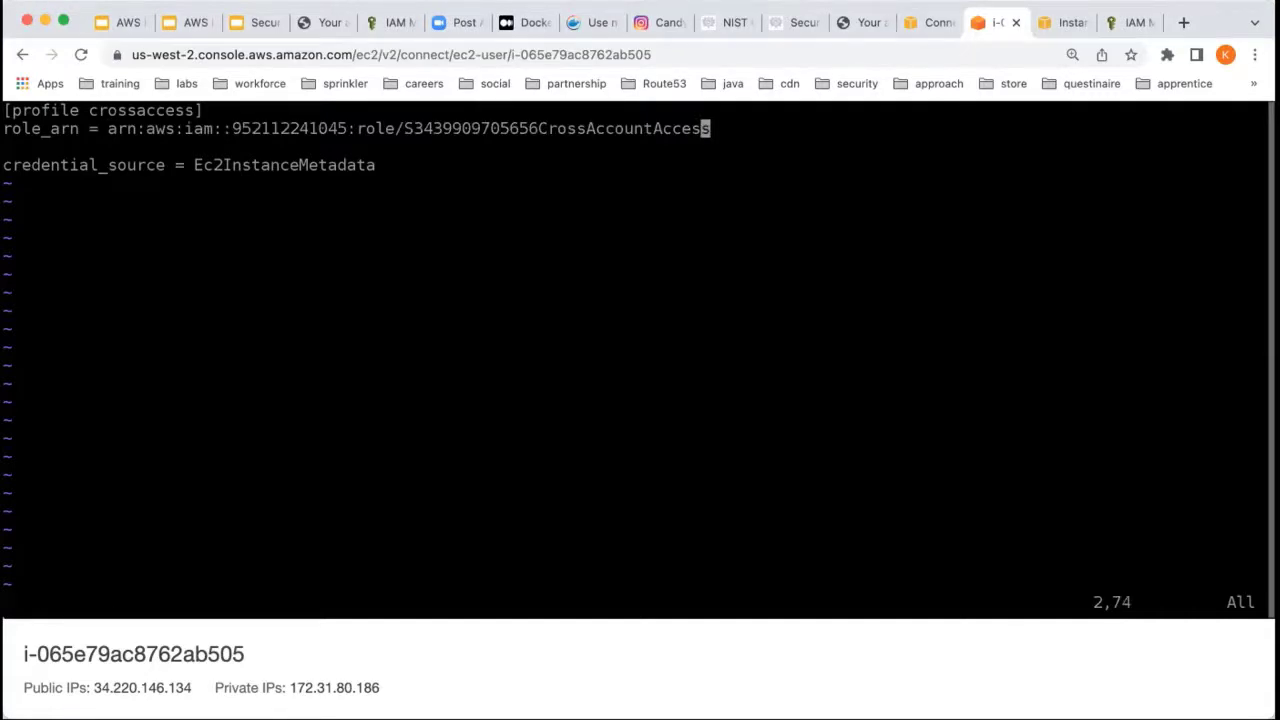
pyautogui.write(':wq')
pyautogui.press('Return')
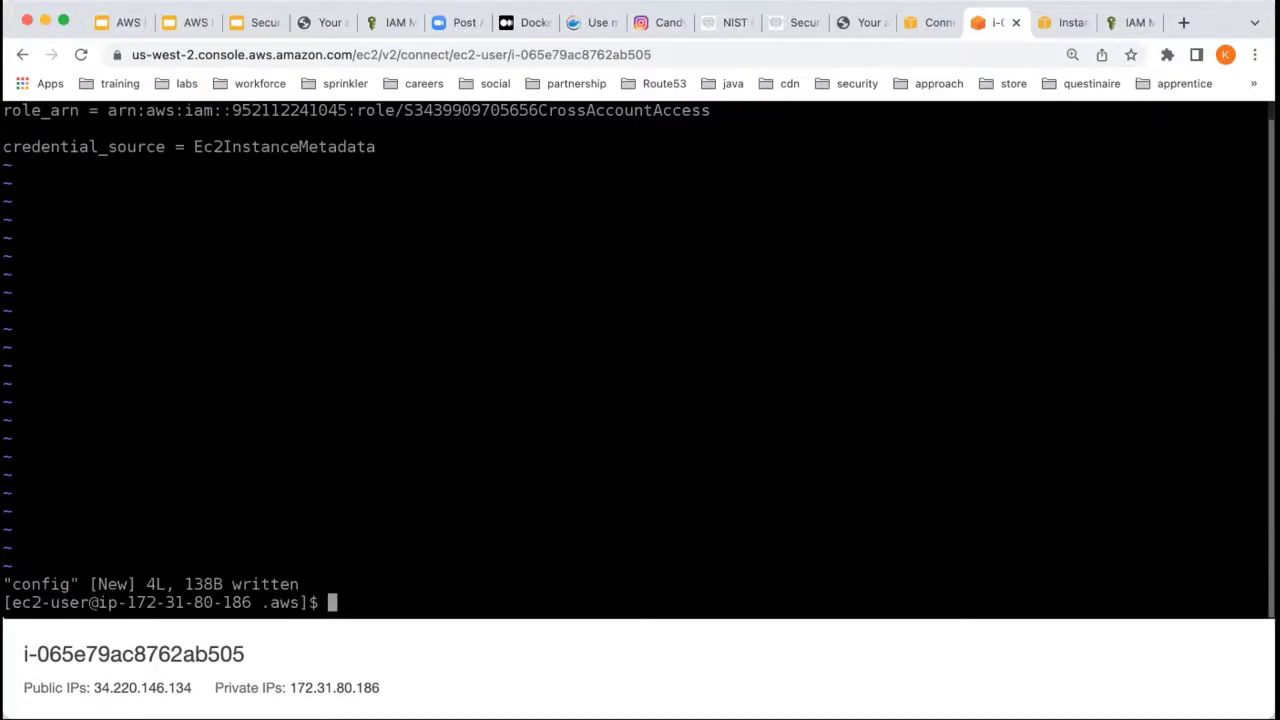
pyautogui.write('pwd')
pyautogui.press('Return')
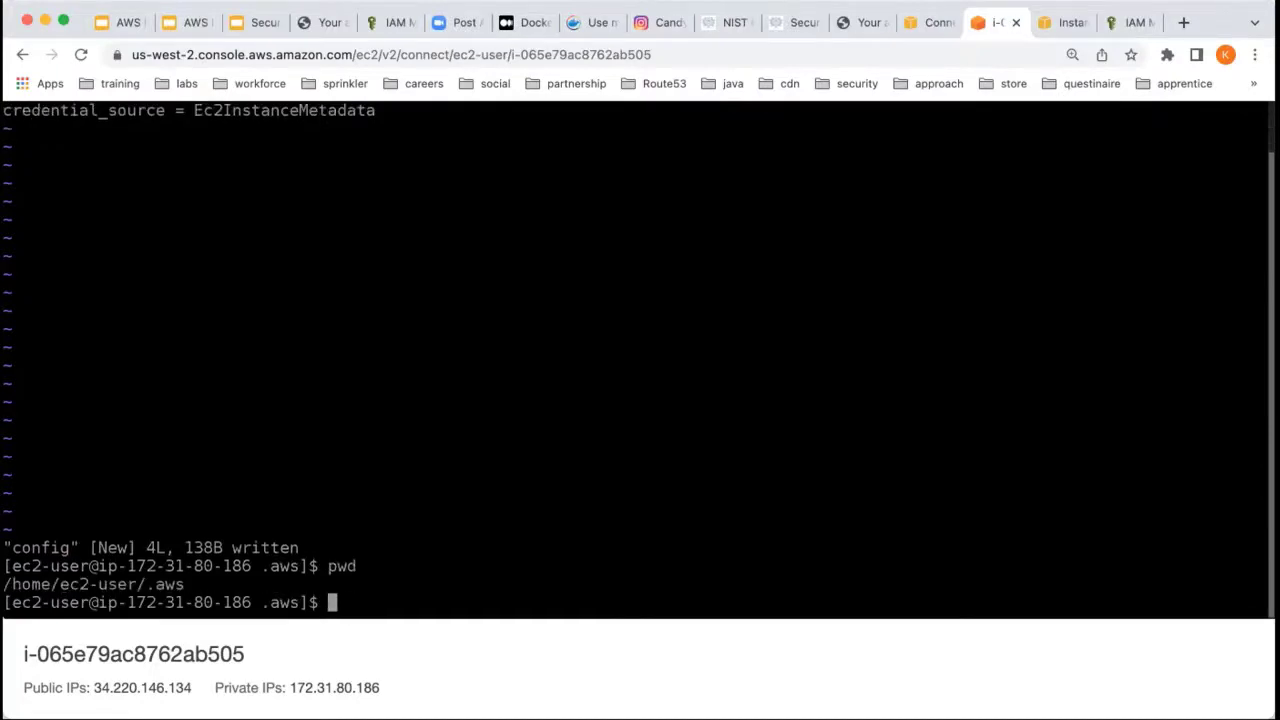
# Step: Try to list the bucket s3://ecommerce.sayo.cloudcareerexploration.com with aws s3 ls, adding the option -profile crossaccount
pyautogui.press('Up')
pyautogui.press('Up')
pyautogui.press('Up')
pyautogui.press('Up')
pyautogui.press('Up')
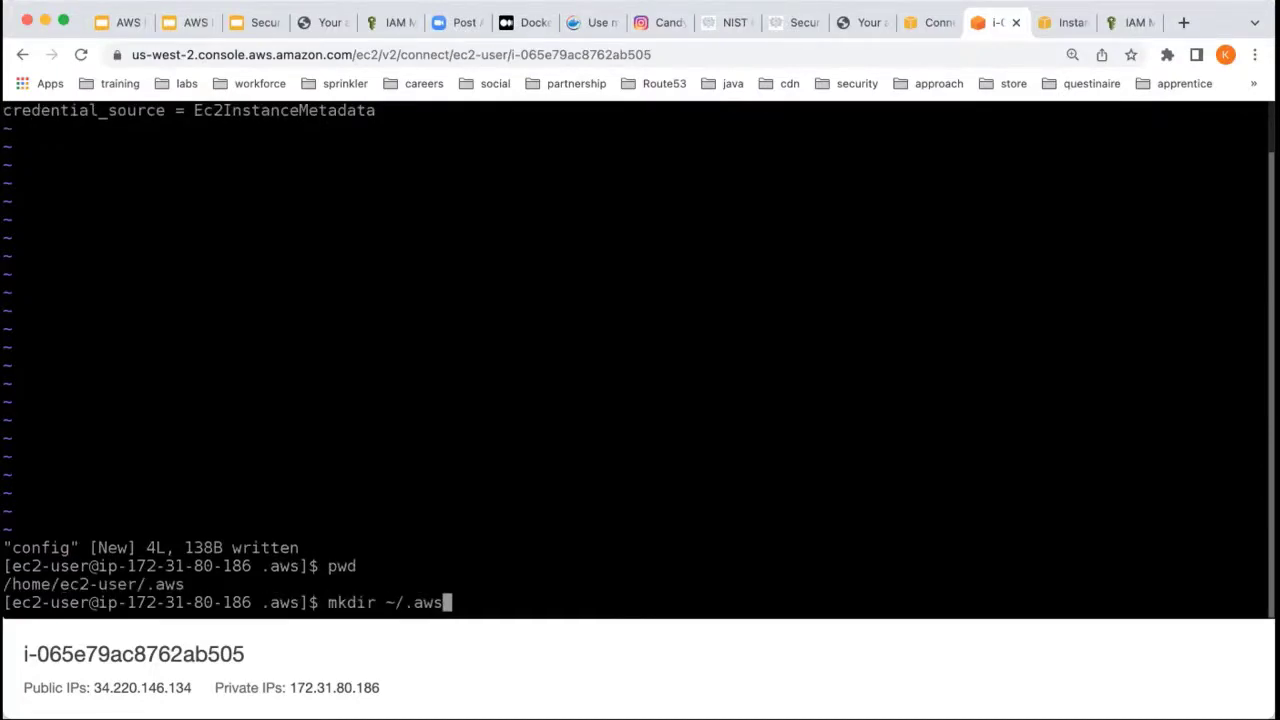
pyautogui.press('Up')
pyautogui.press('Up')
pyautogui.write('-')
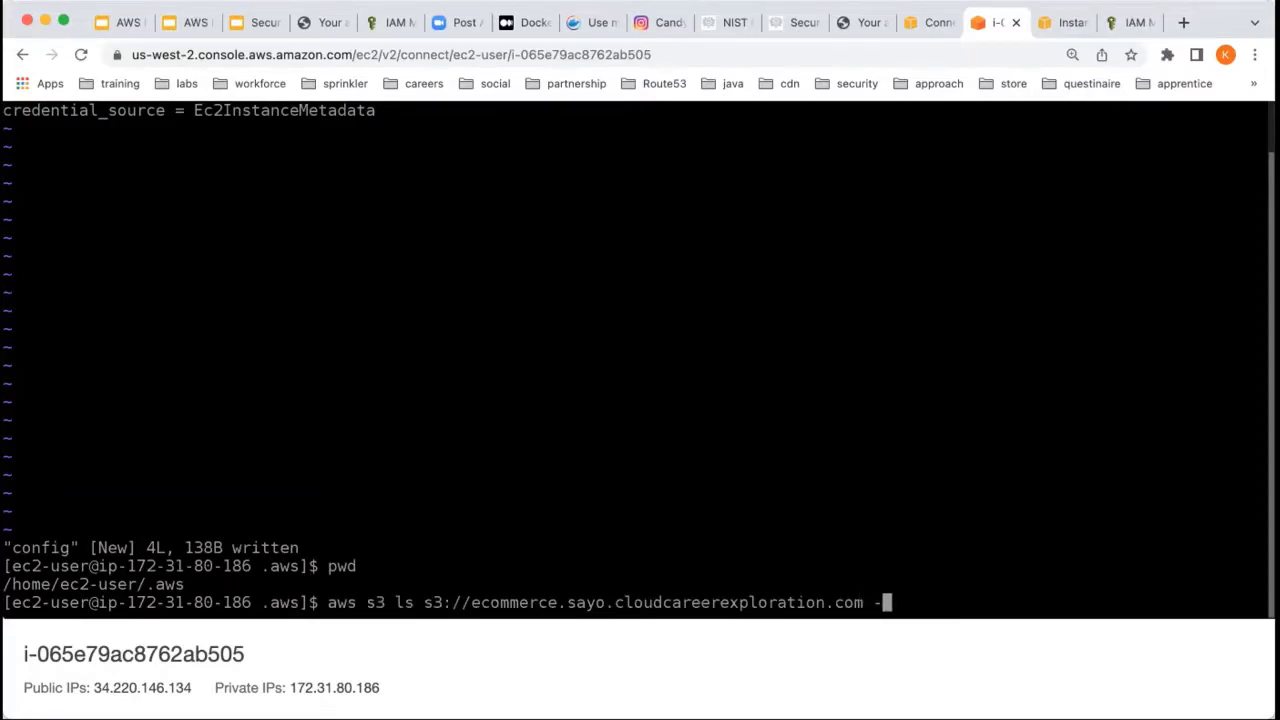
pyautogui.write('profile crossaccess')
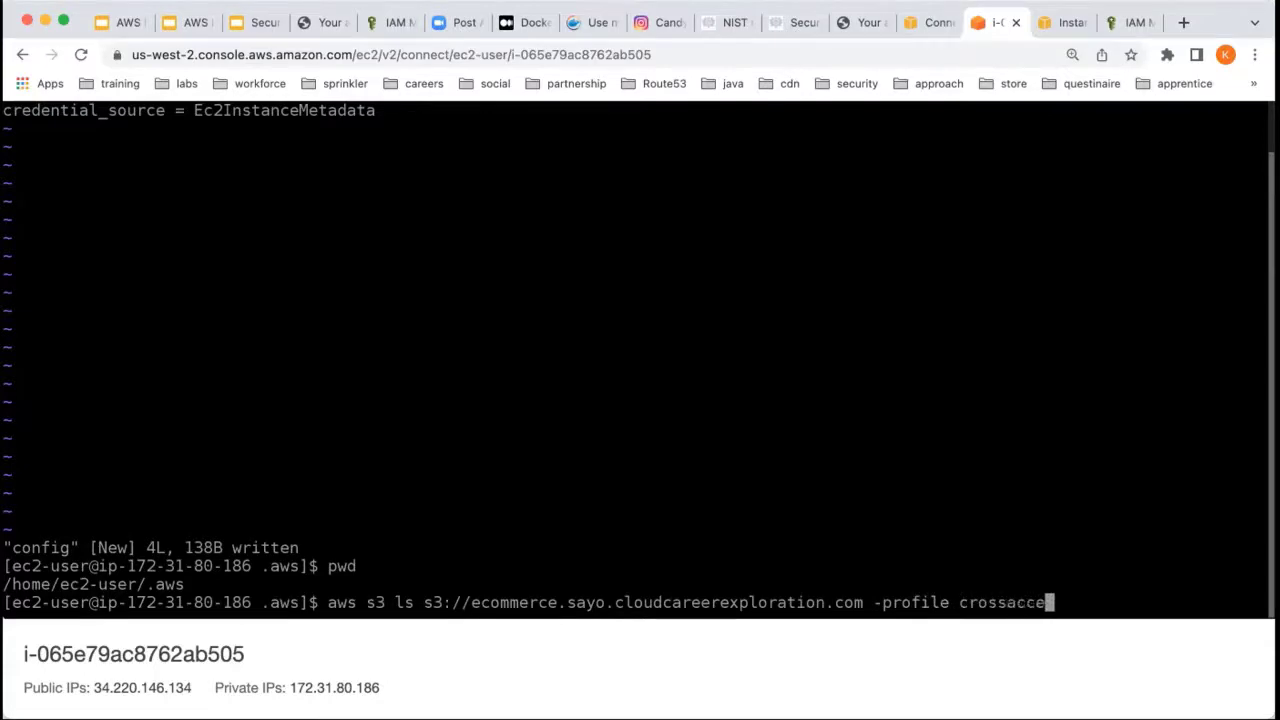
pyautogui.press('BackSpace')
pyautogui.press('BackSpace')
pyautogui.press('BackSpace')
pyautogui.press('BackSpace')
pyautogui.press('BackSpace')
pyautogui.write('ccount')
pyautogui.press('Return')
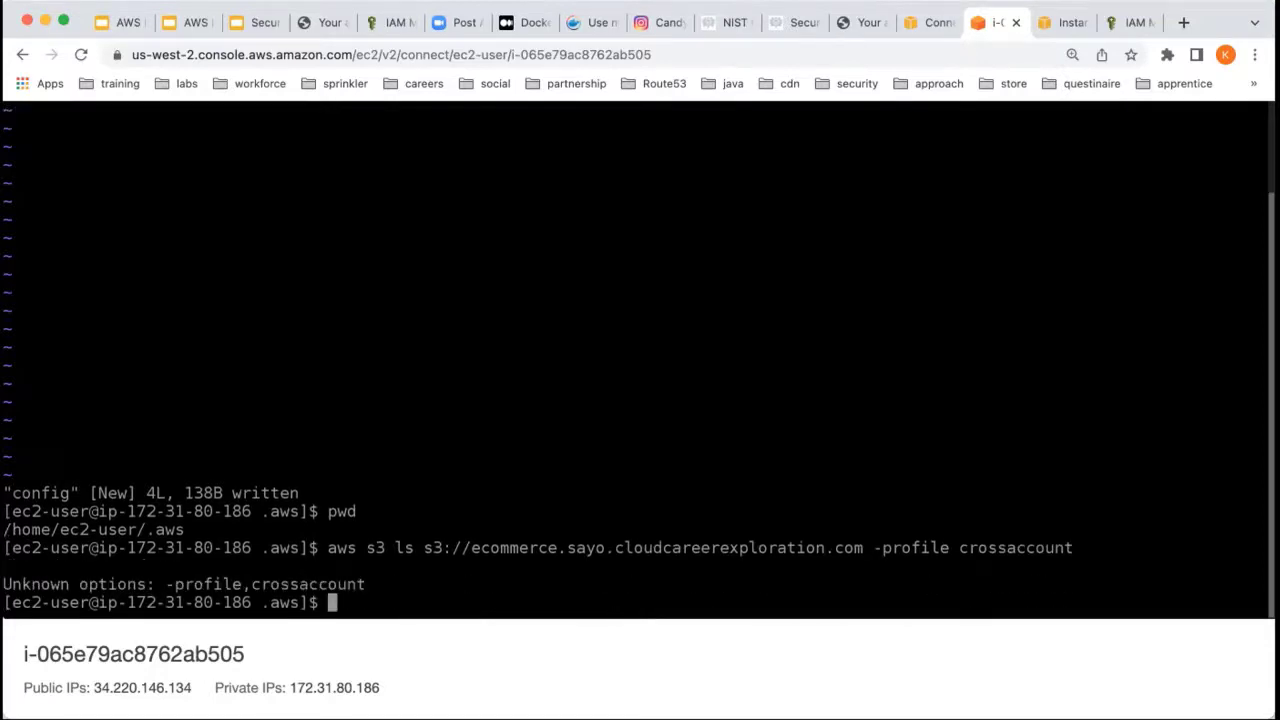
# Step: Try the same bucket listing with the option corrected to --profile crossaccount
pyautogui.press('Up')
pyautogui.press('Left')
pyautogui.press('Left')
pyautogui.press('Left')
pyautogui.press('Left')
pyautogui.press('Left')
pyautogui.press('Left')
pyautogui.press('Left')
pyautogui.press('Left')
pyautogui.press('Left')
pyautogui.press('Left')
pyautogui.press('Left')
pyautogui.press('Left')
pyautogui.press('Left')
pyautogui.press('Left')
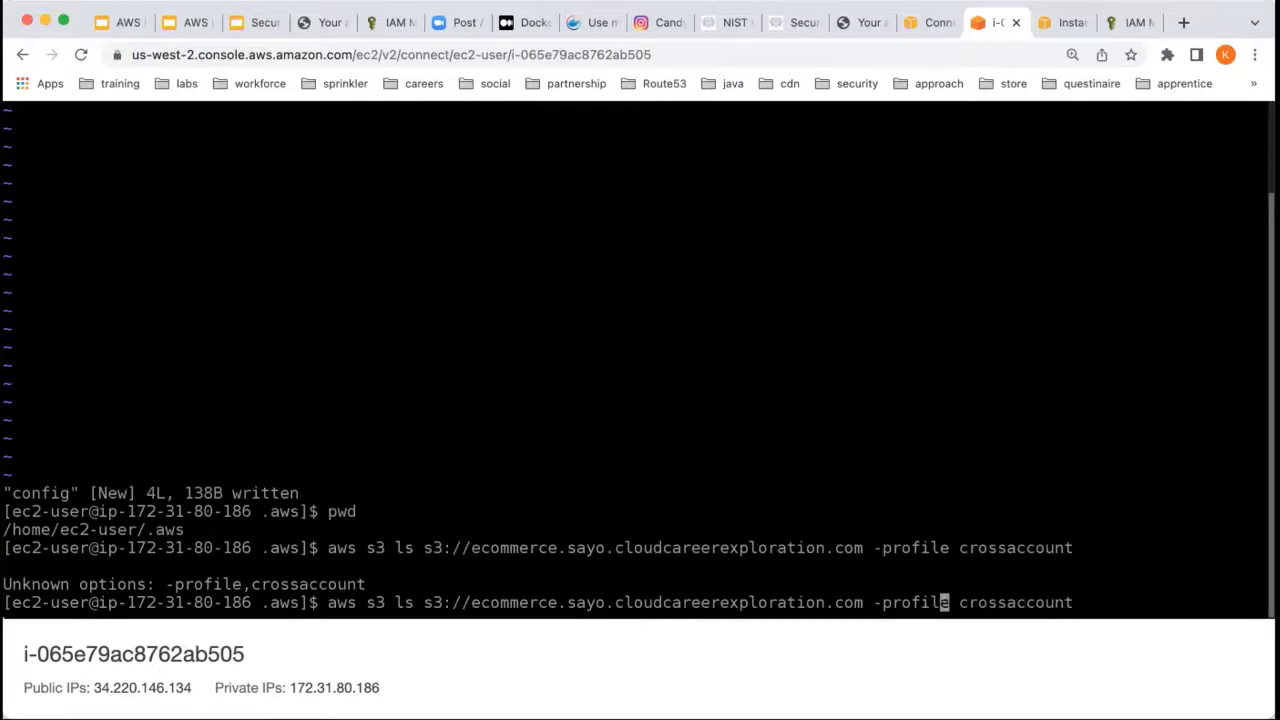
pyautogui.press('Left')
pyautogui.press('Left')
pyautogui.press('Left')
pyautogui.press('Left')
pyautogui.press('Left')
pyautogui.press('Left')
pyautogui.write('-')
pyautogui.press('Return')
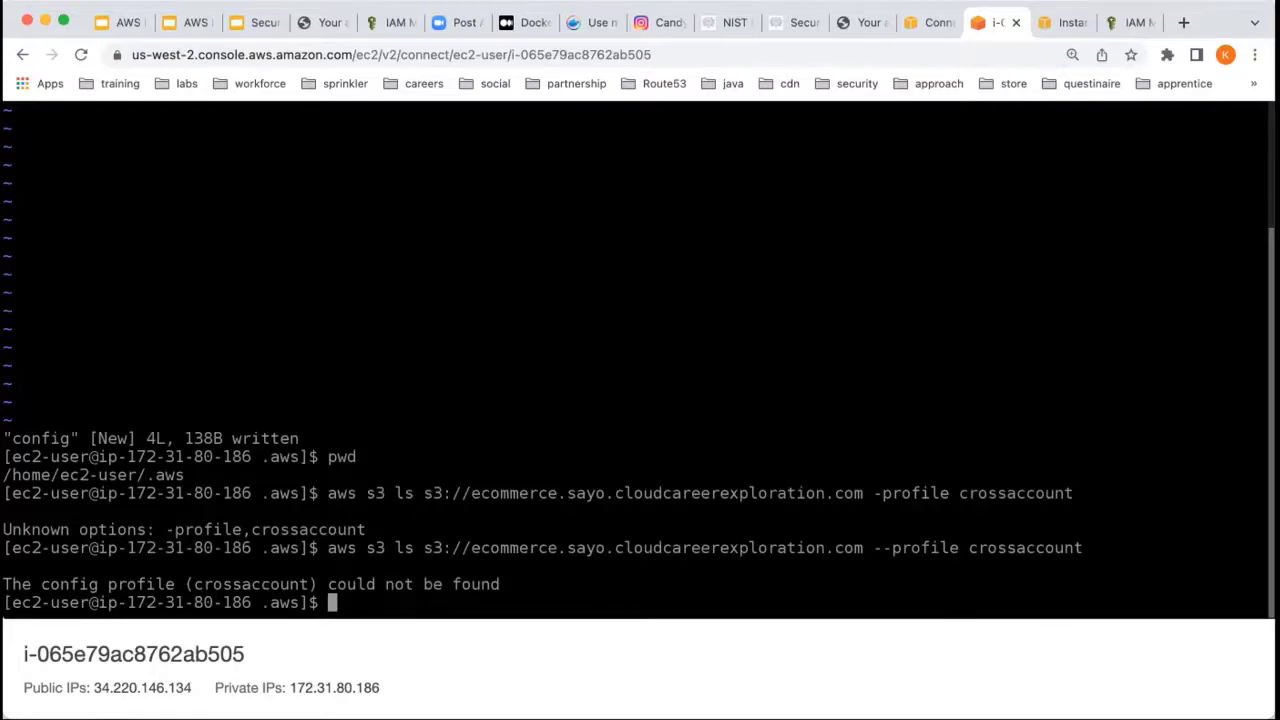
# Step: List the contents of ~/.aws, check the profile name in the config file with vi, and exit with :wq
pyautogui.write('cd ~/.aws')
pyautogui.press('Return')
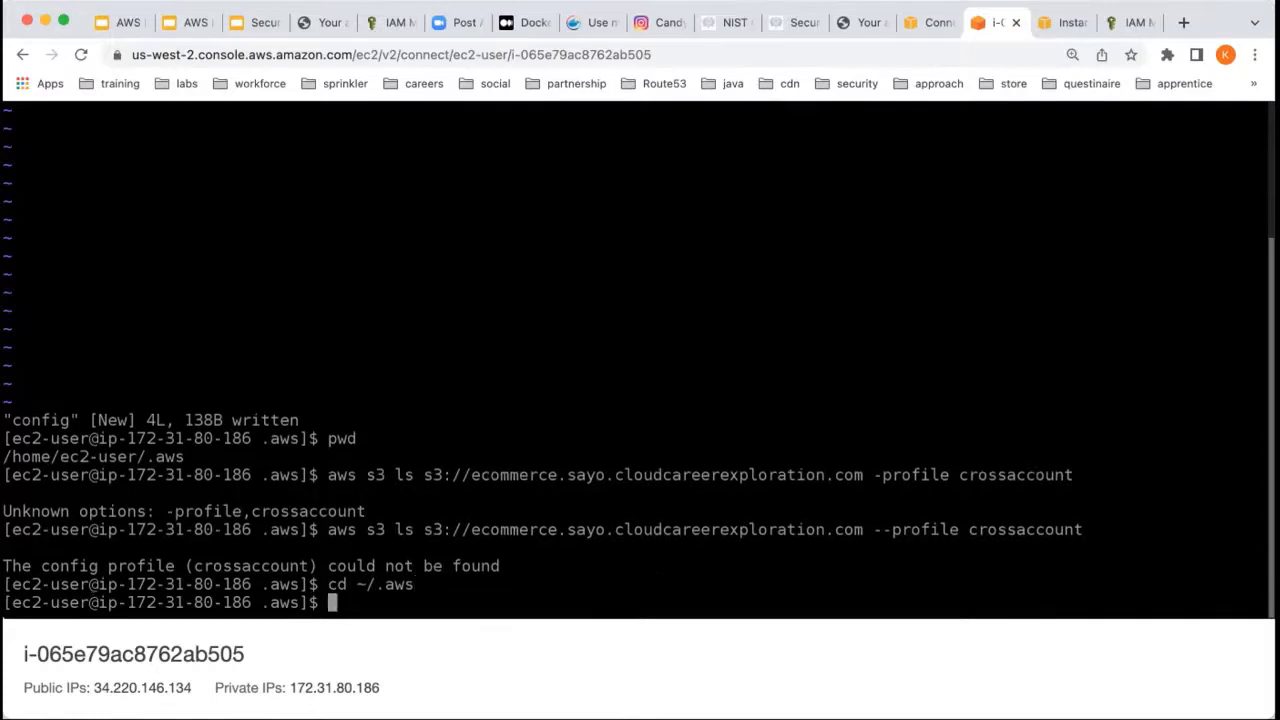
pyautogui.write('ls')
pyautogui.press('Return')
pyautogui.write('vi con')
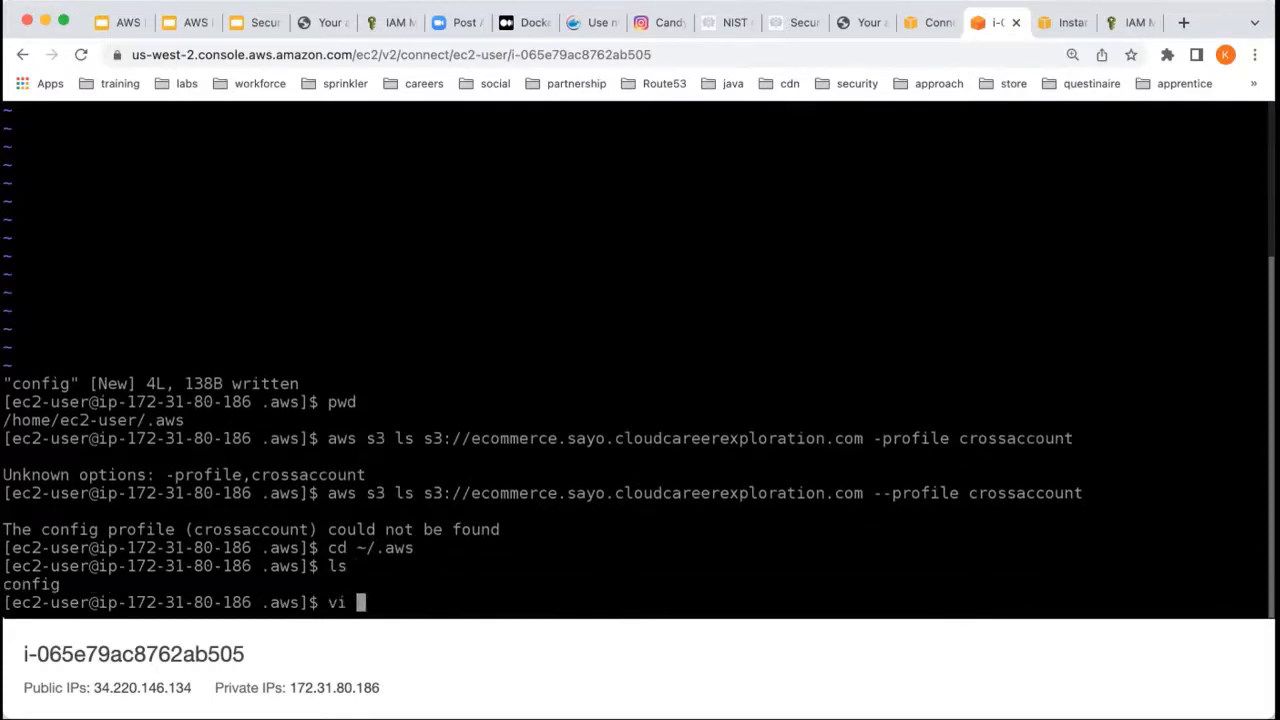
pyautogui.write('fig')
pyautogui.press('Return')
pyautogui.press('Down')
pyautogui.press('Up')
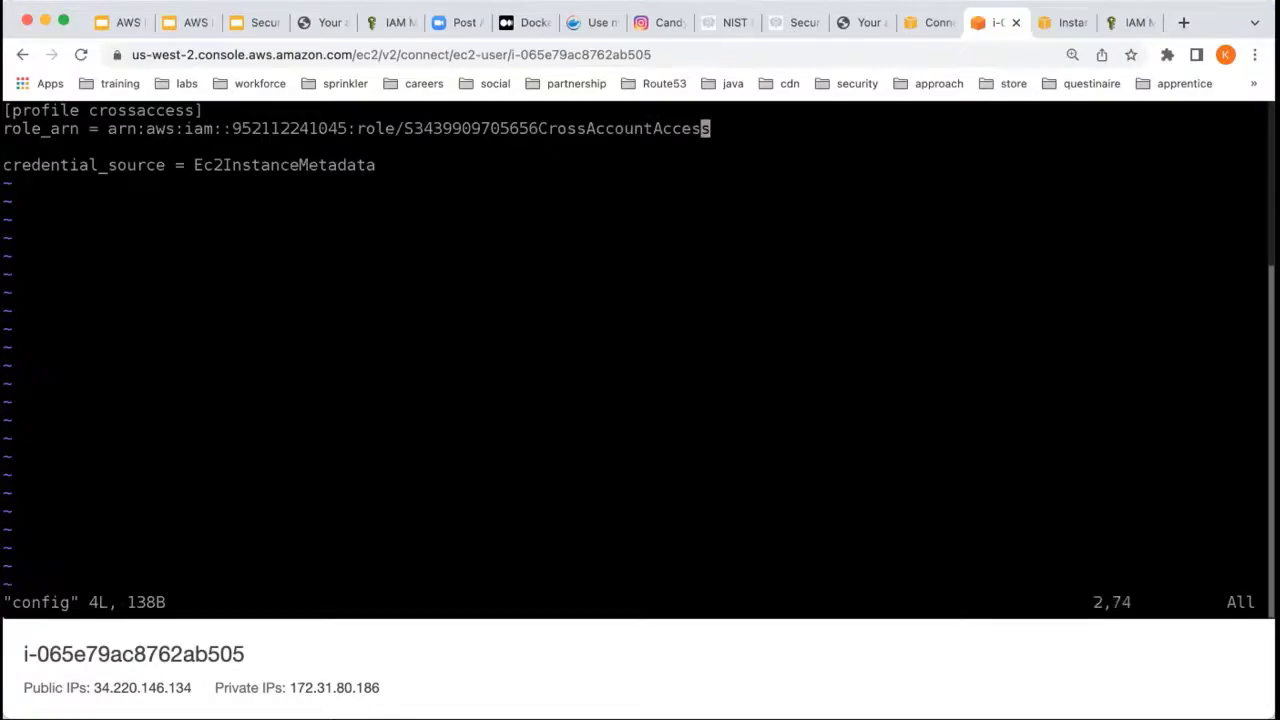
pyautogui.press('Up')
pyautogui.write(':wq')
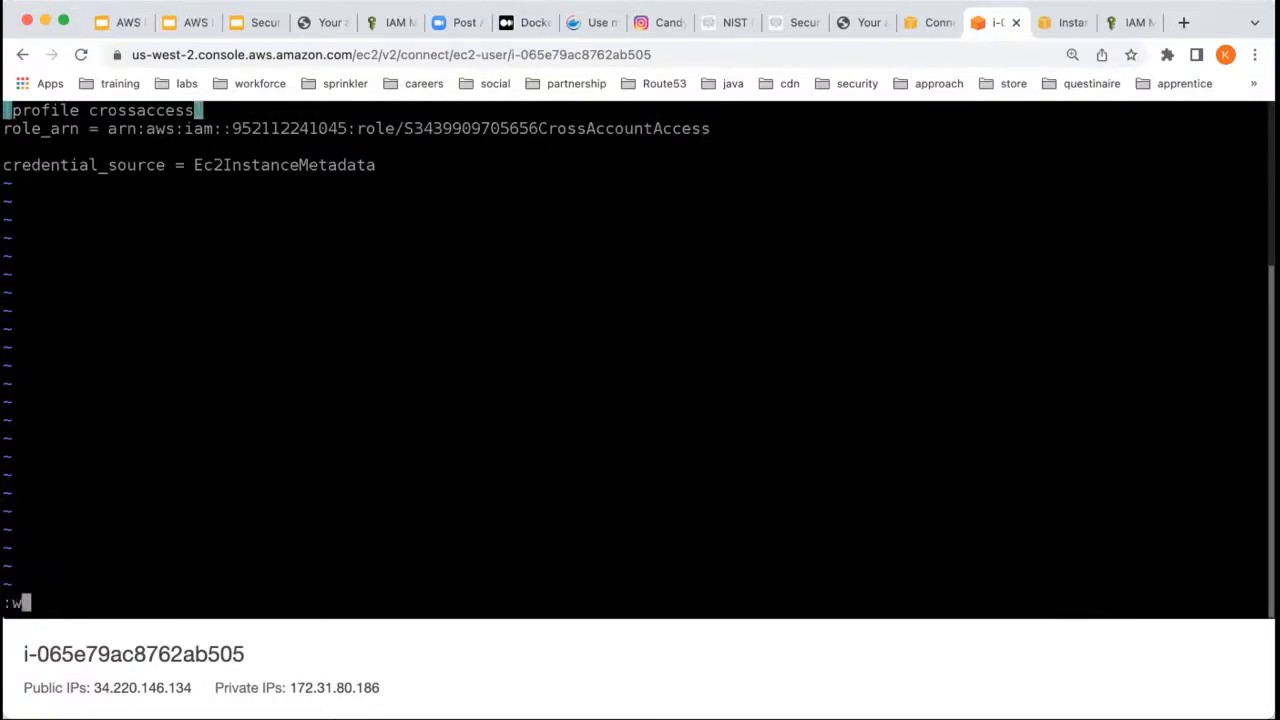
pyautogui.press('Return')
# Step: List the bucket s3://ecommerce.sayo.cloudcareerexploration.com with aws s3 ls, using --profile crossaccess
pyautogui.press('Up')
pyautogui.press('Down')
pyautogui.write('ls')
pyautogui.press('Up')
pyautogui.press('Up')
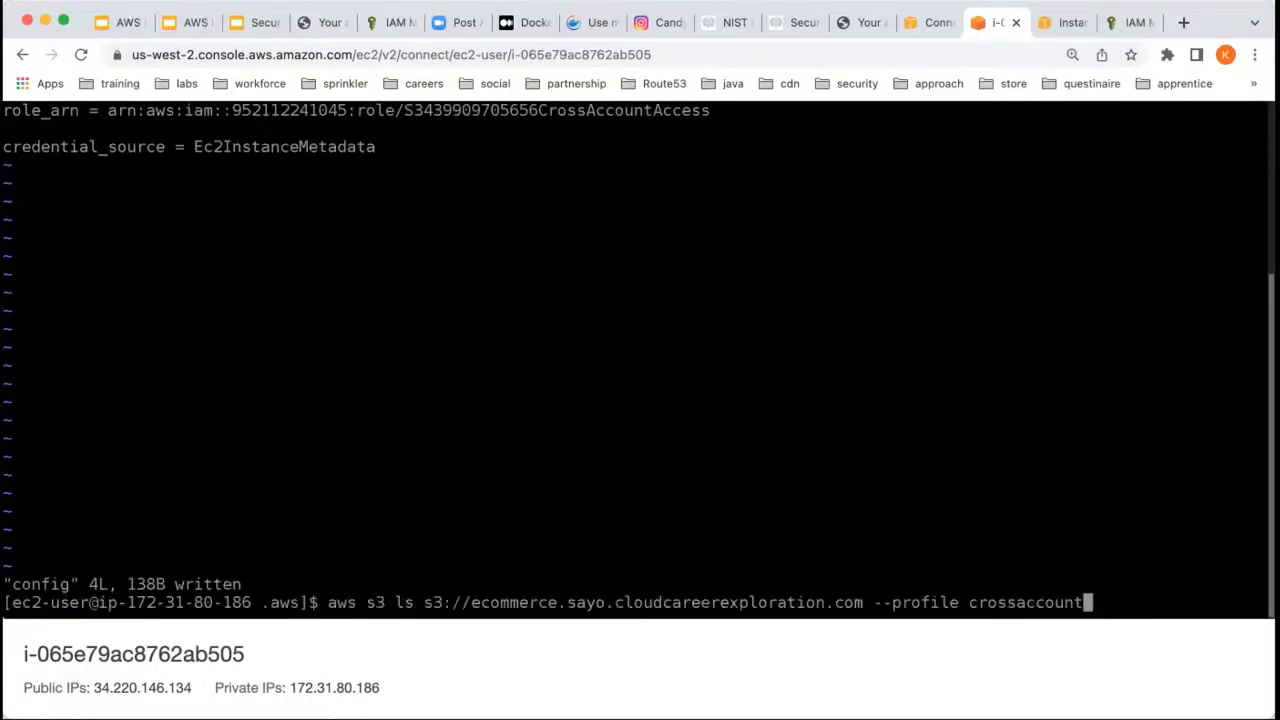
pyautogui.press('BackSpace')
pyautogui.press('BackSpace')
pyautogui.press('BackSpace')
pyautogui.press('BackSpace')
pyautogui.press('BackSpace')
pyautogui.write('cess')
pyautogui.press('Return')
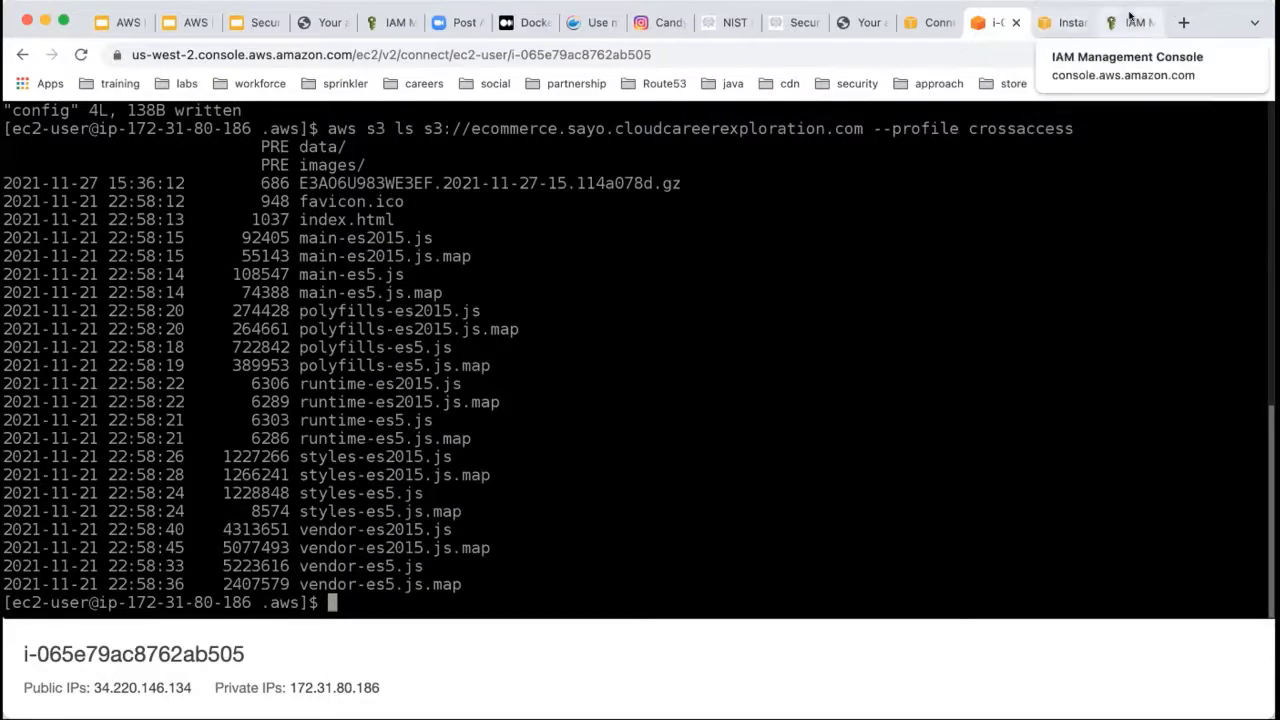
pyautogui.click(1130, 22)
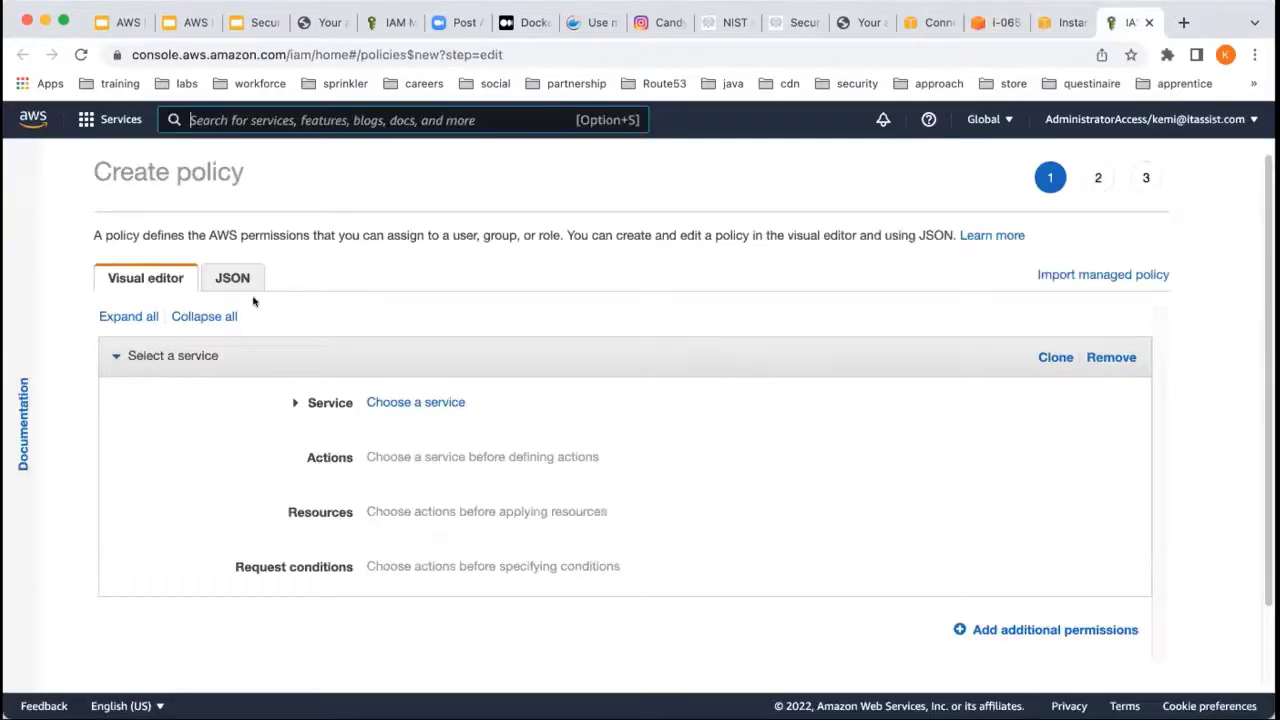
pyautogui.click(1003, 22)
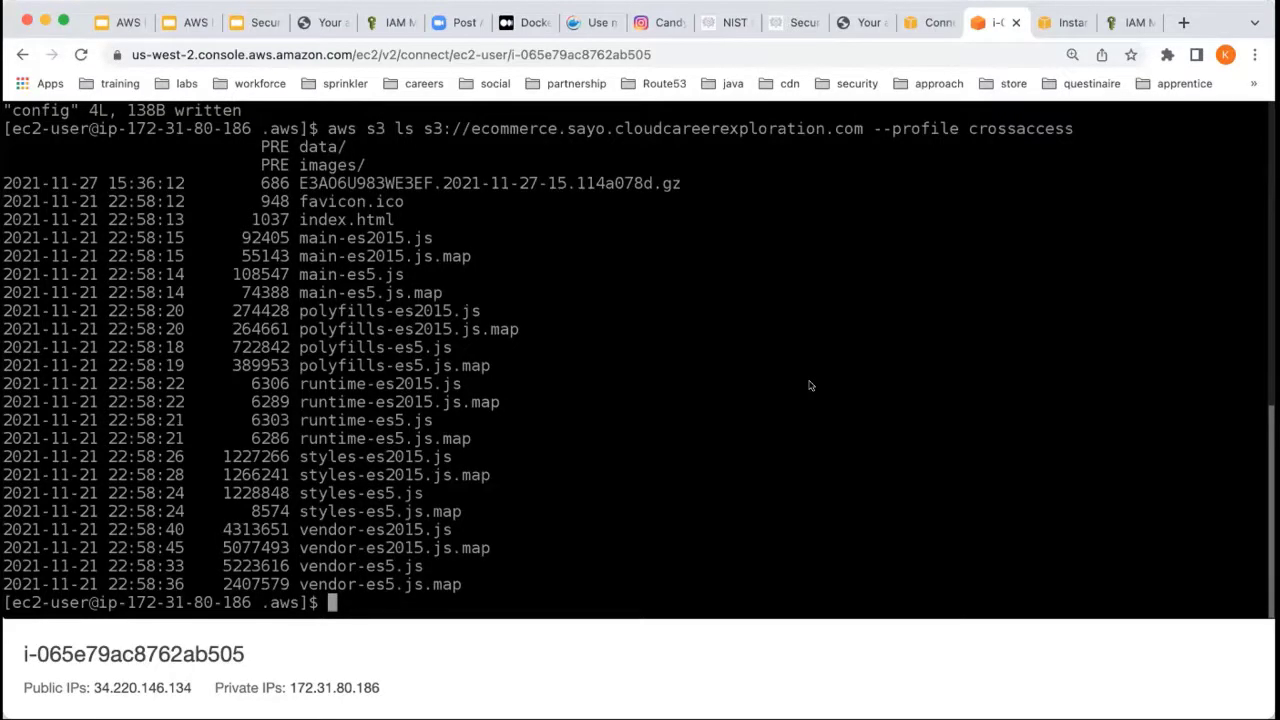
# Step: Reopen the config file in vi, review its profile, role_arn and credential_source lines, and exit with :wq
pyautogui.write('pw')
pyautogui.press('BackSpace')
pyautogui.press('BackSpace')
pyautogui.write('vi conf')
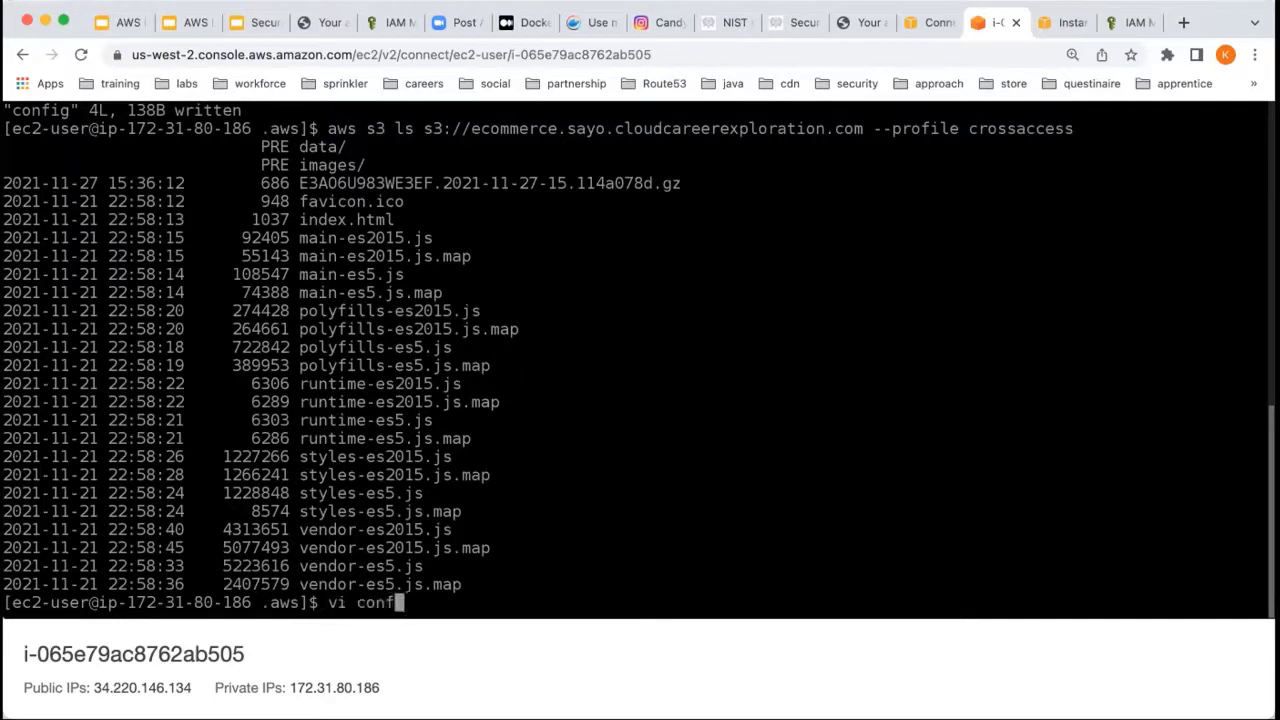
pyautogui.write('ig')
pyautogui.press('Return')
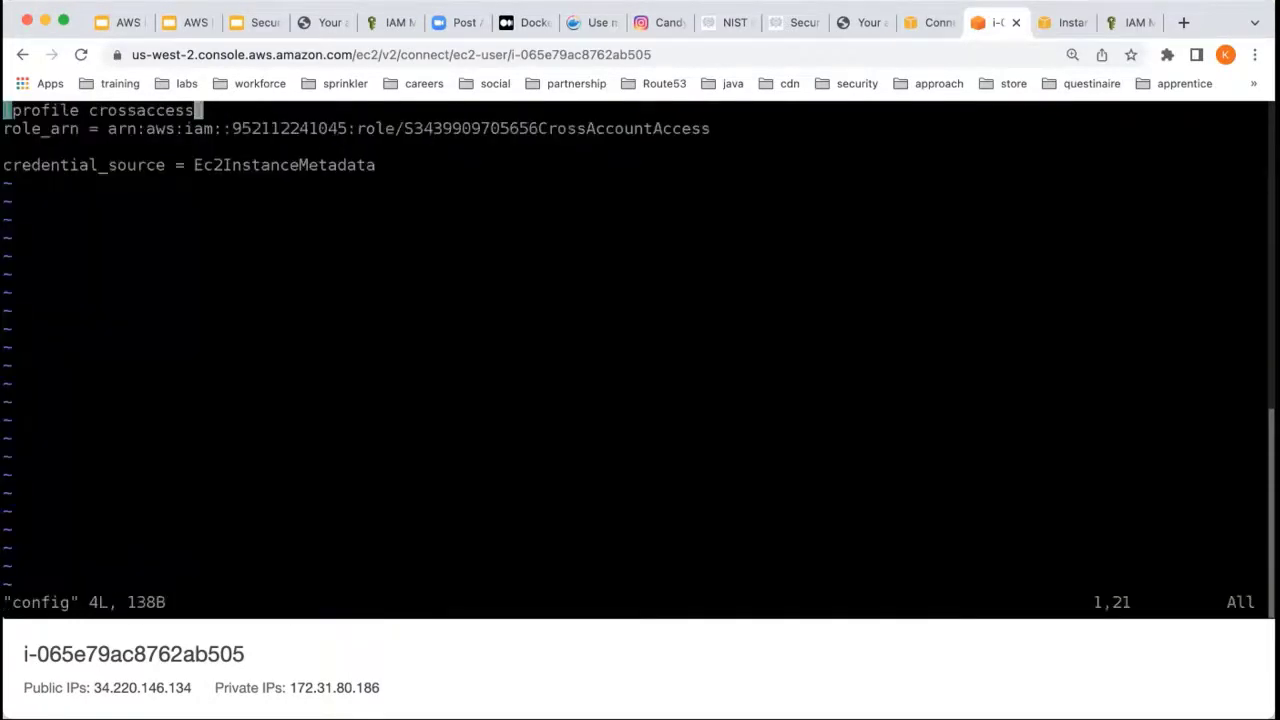
pyautogui.press('Down')
pyautogui.press('Down')
pyautogui.press('Up')
pyautogui.press('Up')
pyautogui.press('Down')
pyautogui.press('Left')
pyautogui.press('Left')
pyautogui.press('Left')
pyautogui.press('Left')
pyautogui.press('Left')
pyautogui.press('Left')
pyautogui.press('Left')
pyautogui.press('Left')
pyautogui.press('Left')
pyautogui.press('Left')
pyautogui.press('Left')
pyautogui.press('Left')
pyautogui.press('Left')
pyautogui.press('Left')
pyautogui.press('Left')
pyautogui.press('Left')
pyautogui.press('Left')
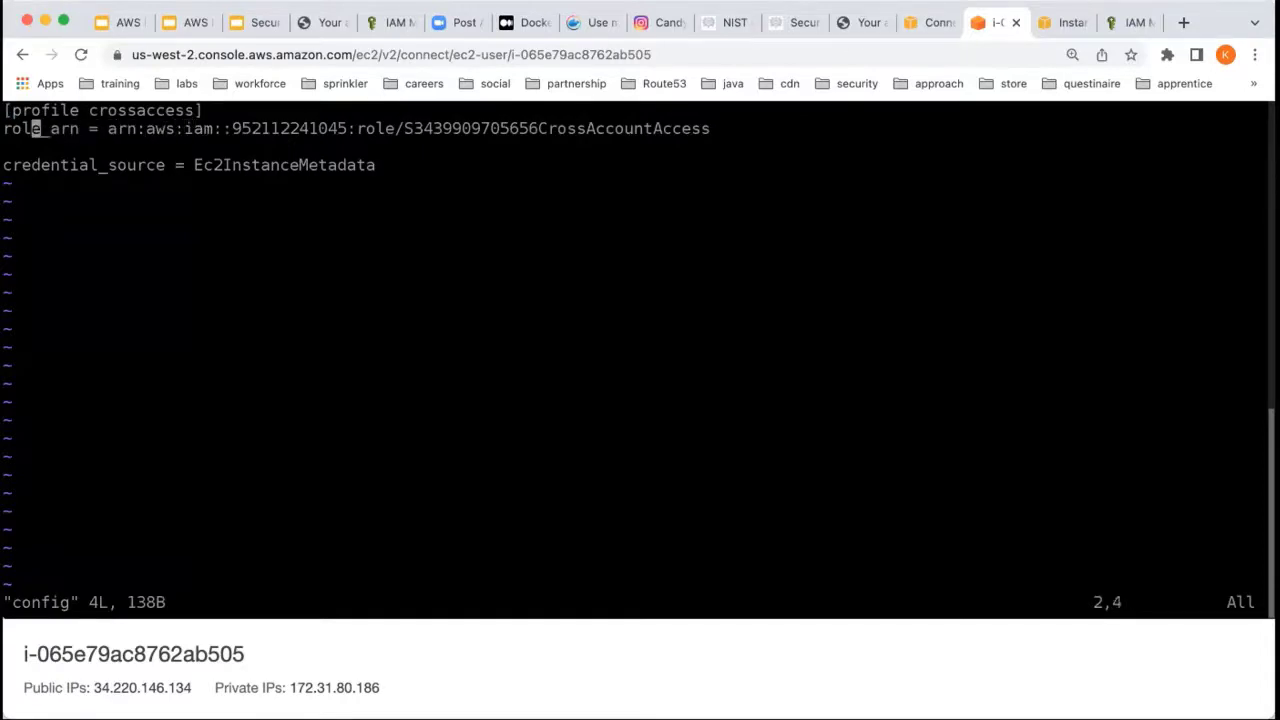
pyautogui.press('Right')
pyautogui.press('Right')
pyautogui.press('Right')
pyautogui.press('Right')
pyautogui.press('Right')
pyautogui.press('Right')
pyautogui.press('Right')
pyautogui.press('Right')
pyautogui.press('Right')
pyautogui.press('Right')
pyautogui.press('Right')
pyautogui.press('Right')
pyautogui.press('Right')
pyautogui.press('Right')
pyautogui.press('Right')
pyautogui.press('Right')
pyautogui.press('Right')
pyautogui.press('Right')
pyautogui.press('Right')
pyautogui.press('Right')
pyautogui.write(':wq')
pyautogui.press('Return')
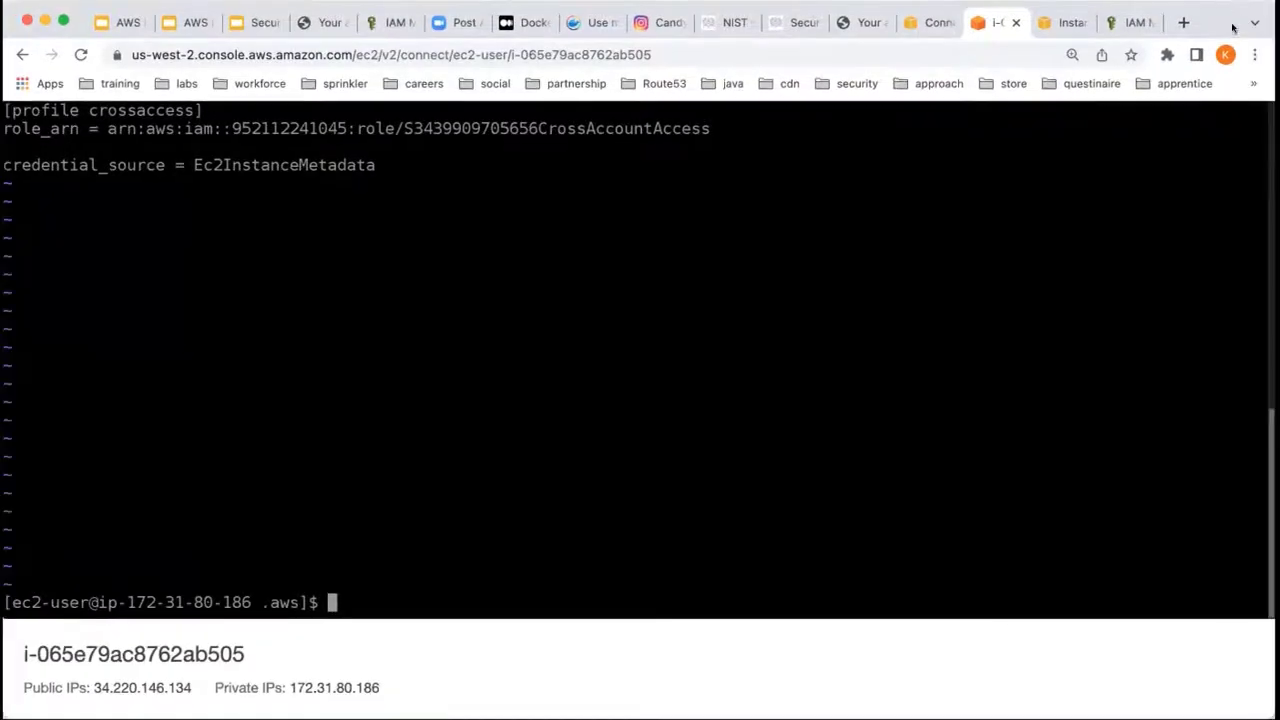
pyautogui.click(928, 25)
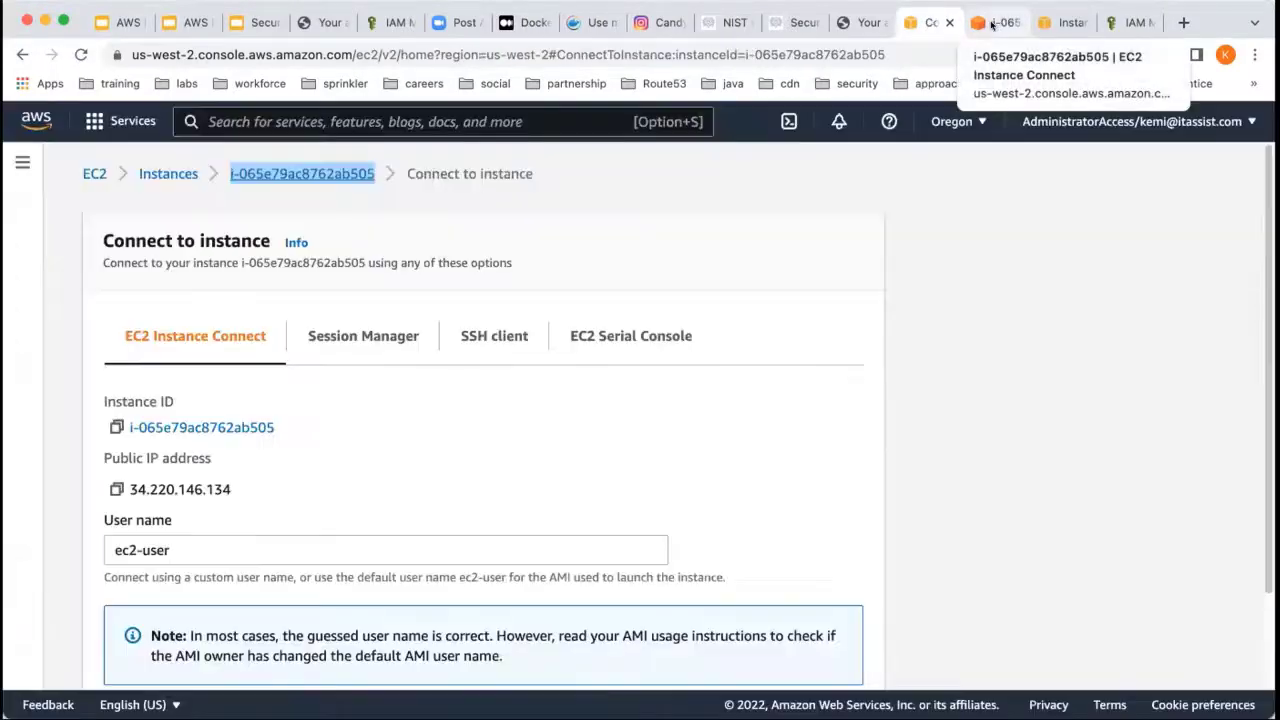
pyautogui.click(991, 23)
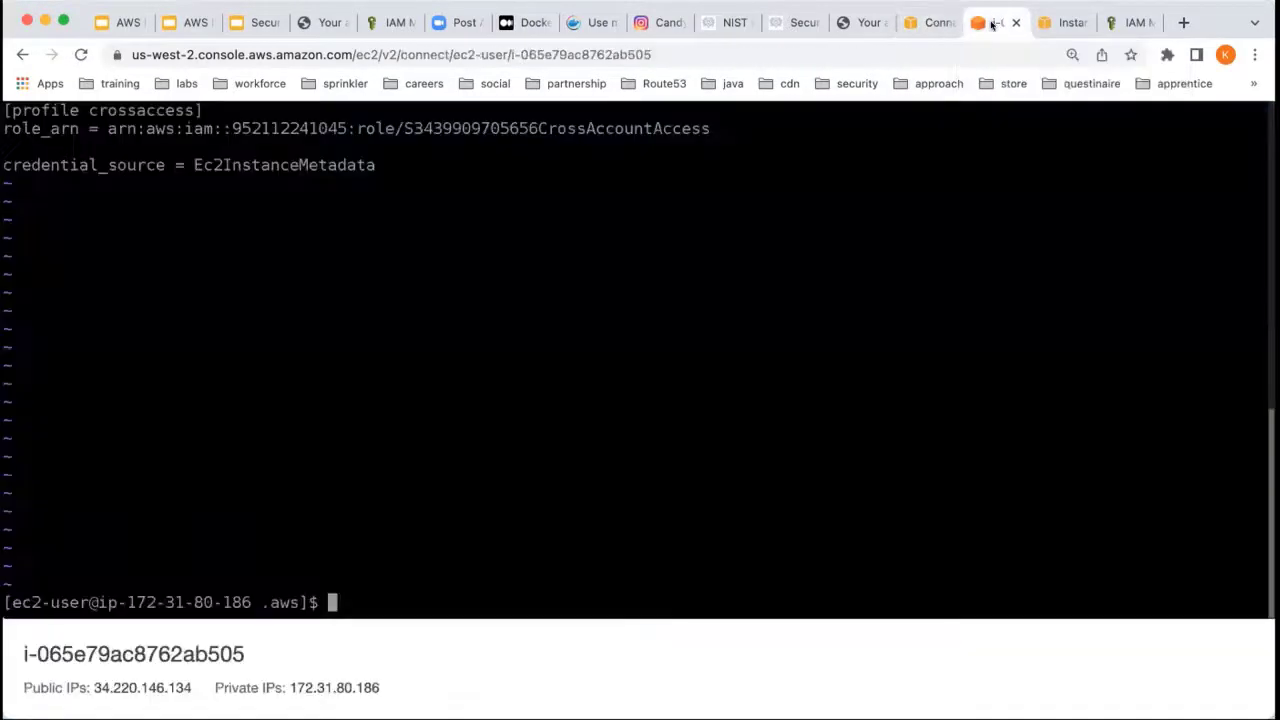
pyautogui.click(1047, 16)
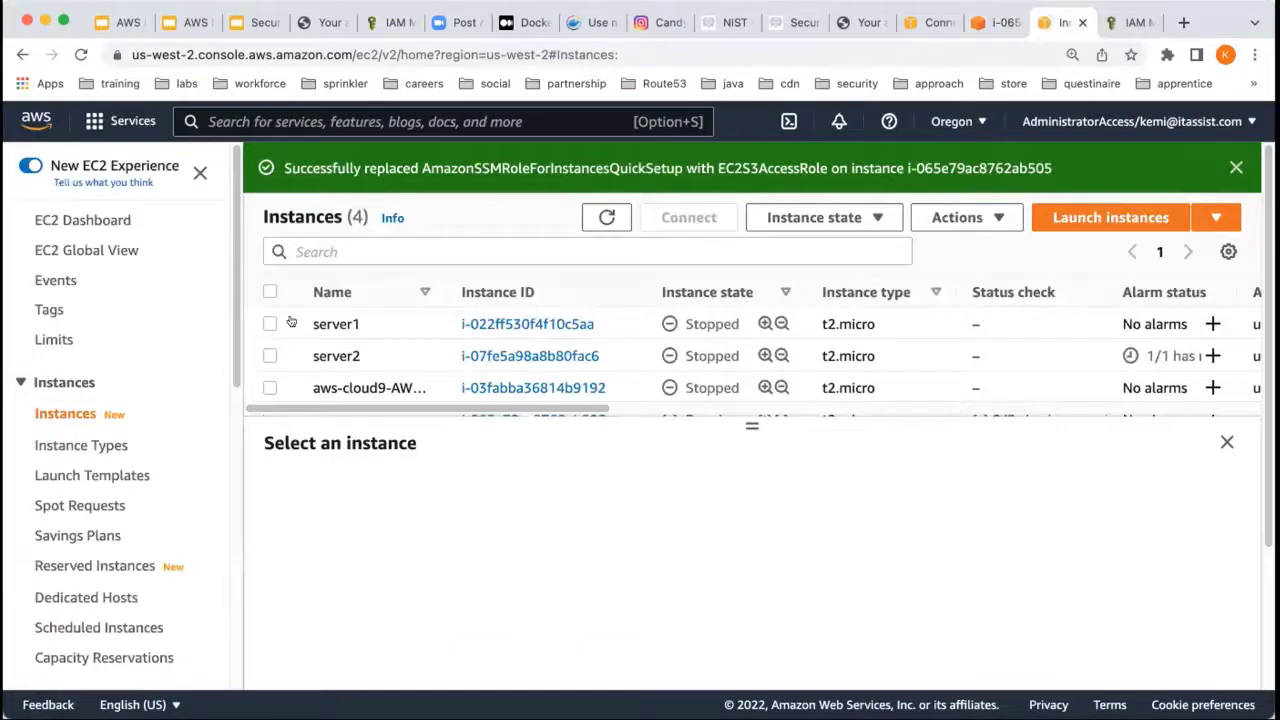
pyautogui.click(920, 23)
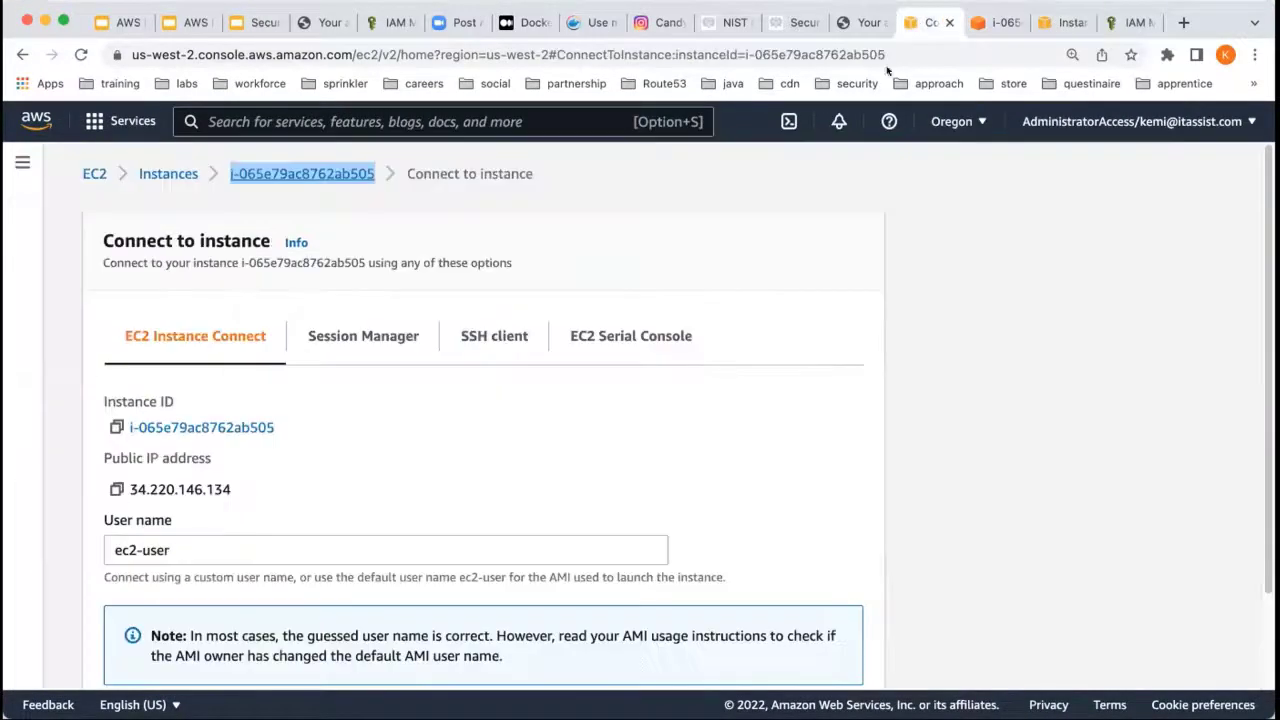
# Step: Open the AWS Management Console home in a new browser tab and go to the IAM service
pyautogui.rightClick(41, 129)
pyautogui.press('Escape')
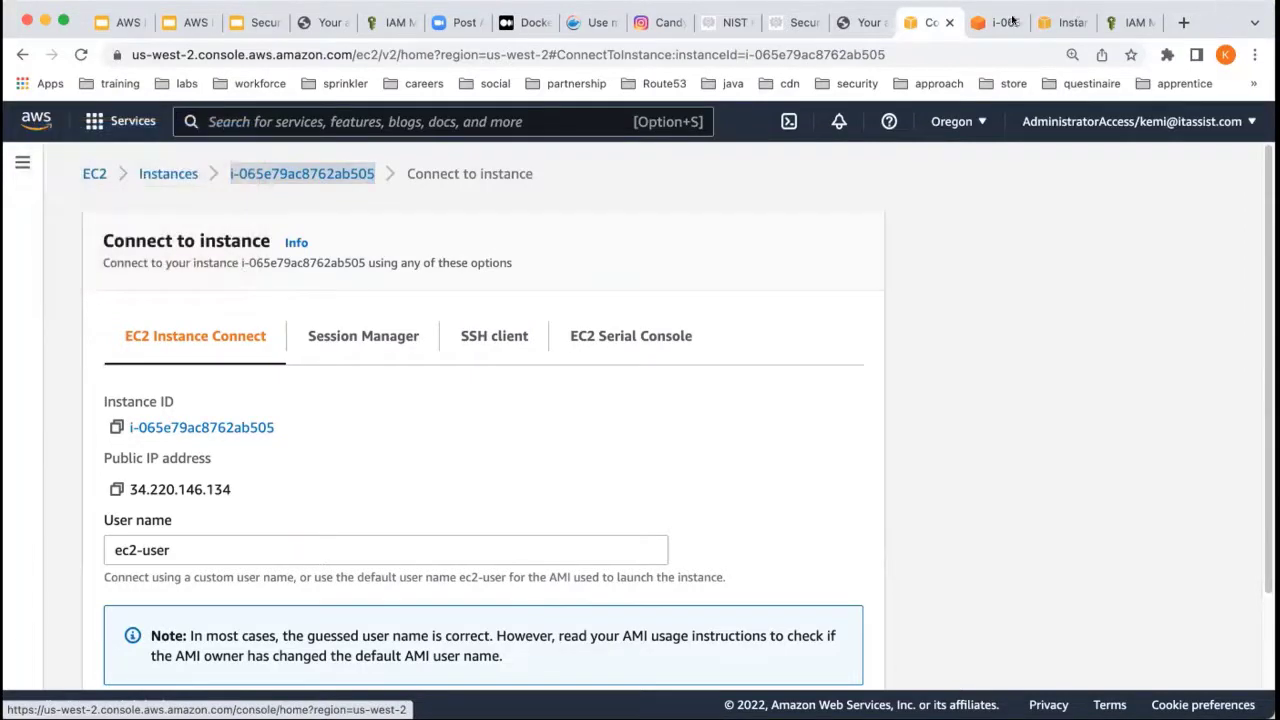
pyautogui.click(940, 22)
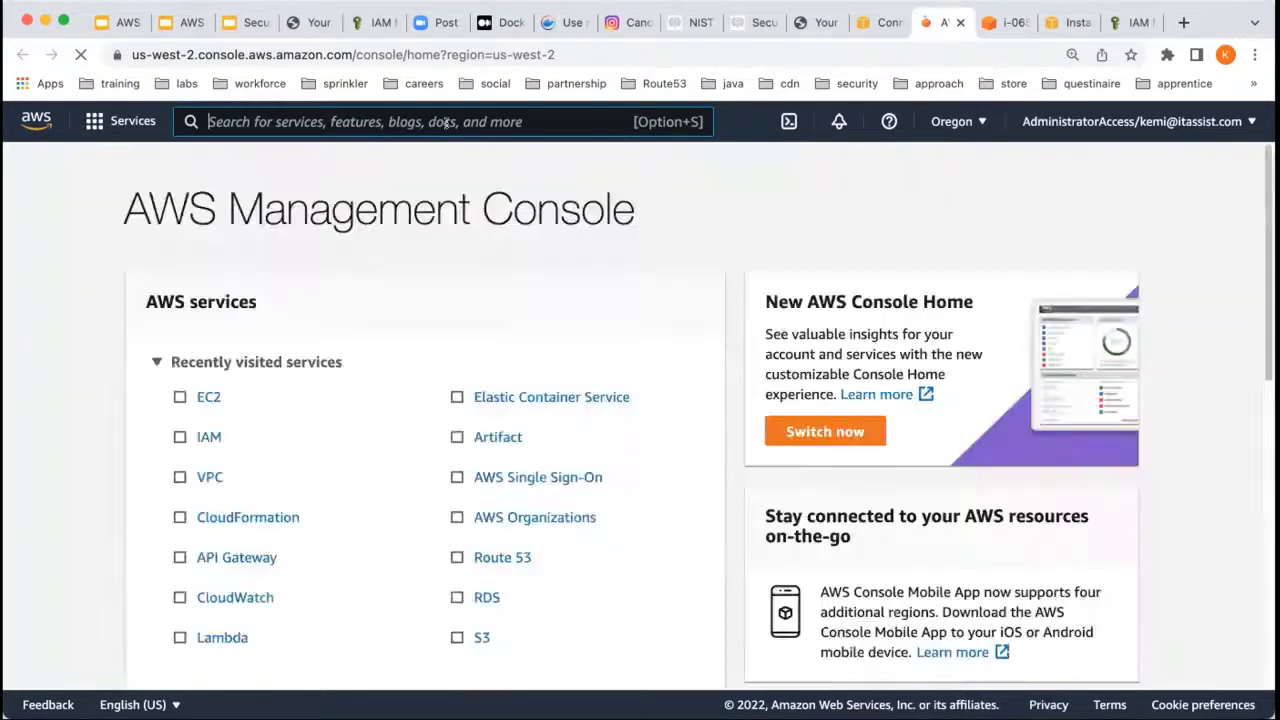
pyautogui.click(445, 121)
pyautogui.write('IAM')
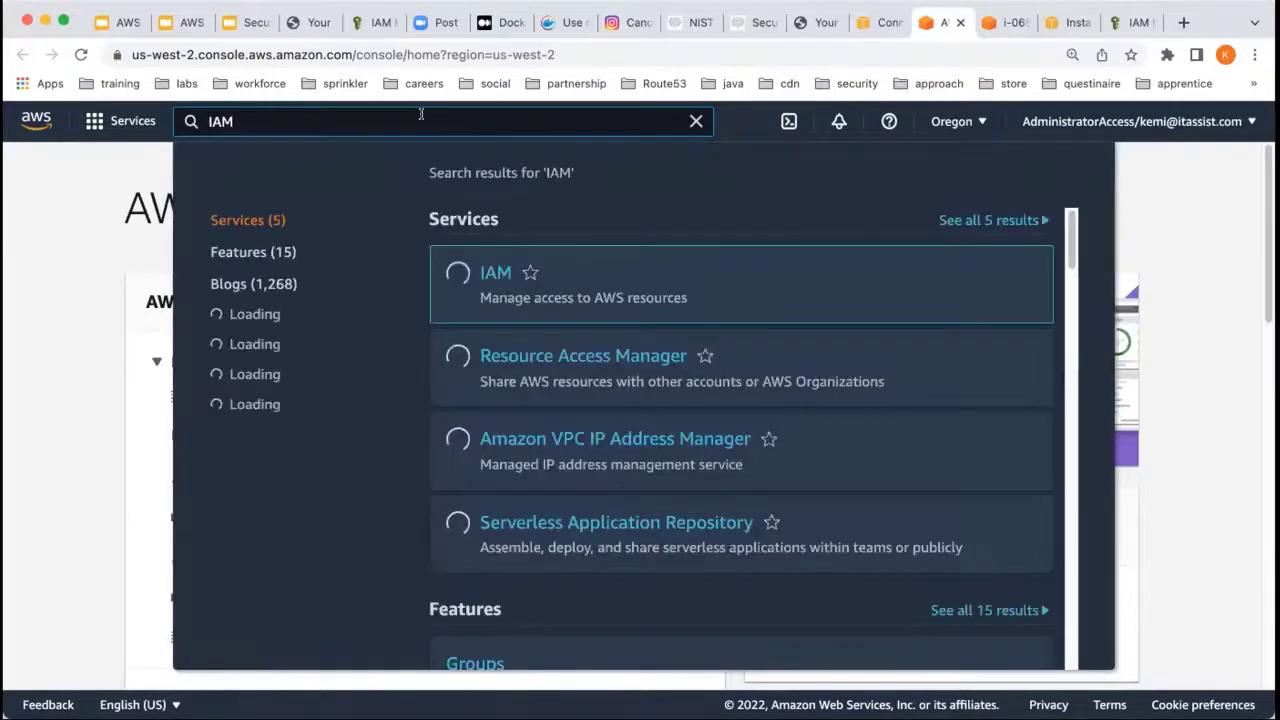
pyautogui.click(494, 273)
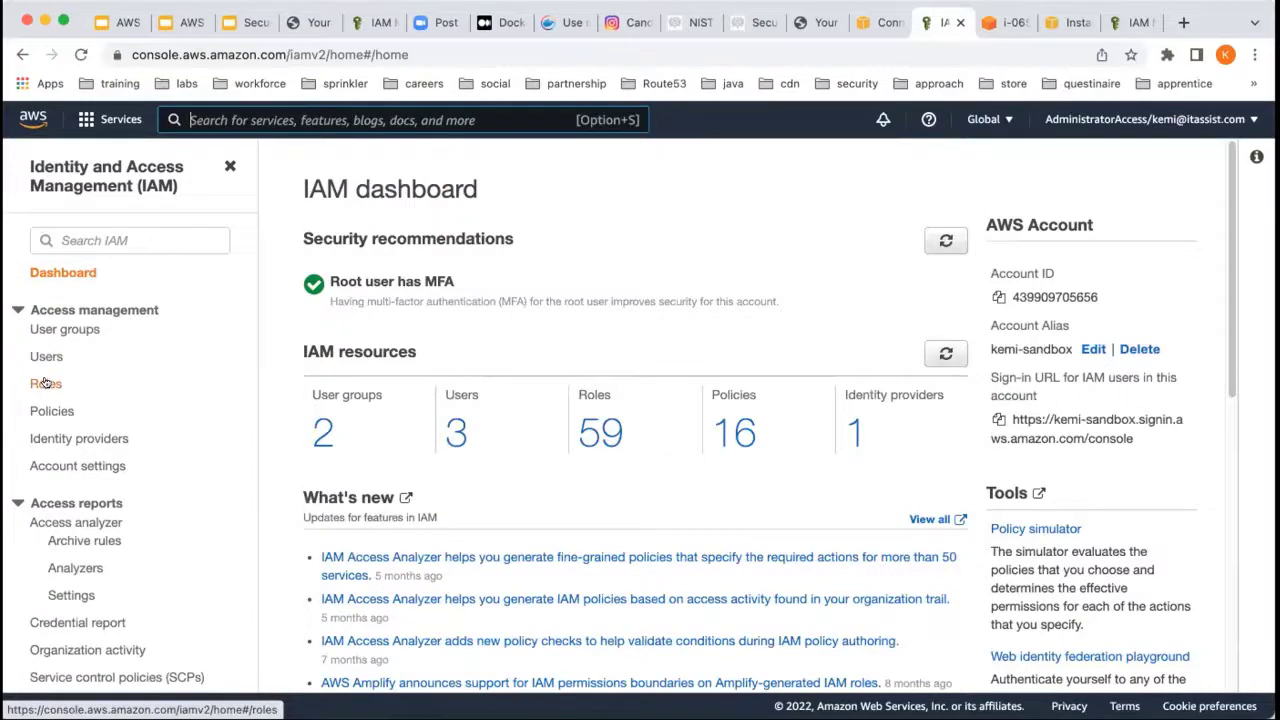
# Step: Filter the IAM roles by EC2 and open the EC2S3AccessRole role
pyautogui.click(44, 383)
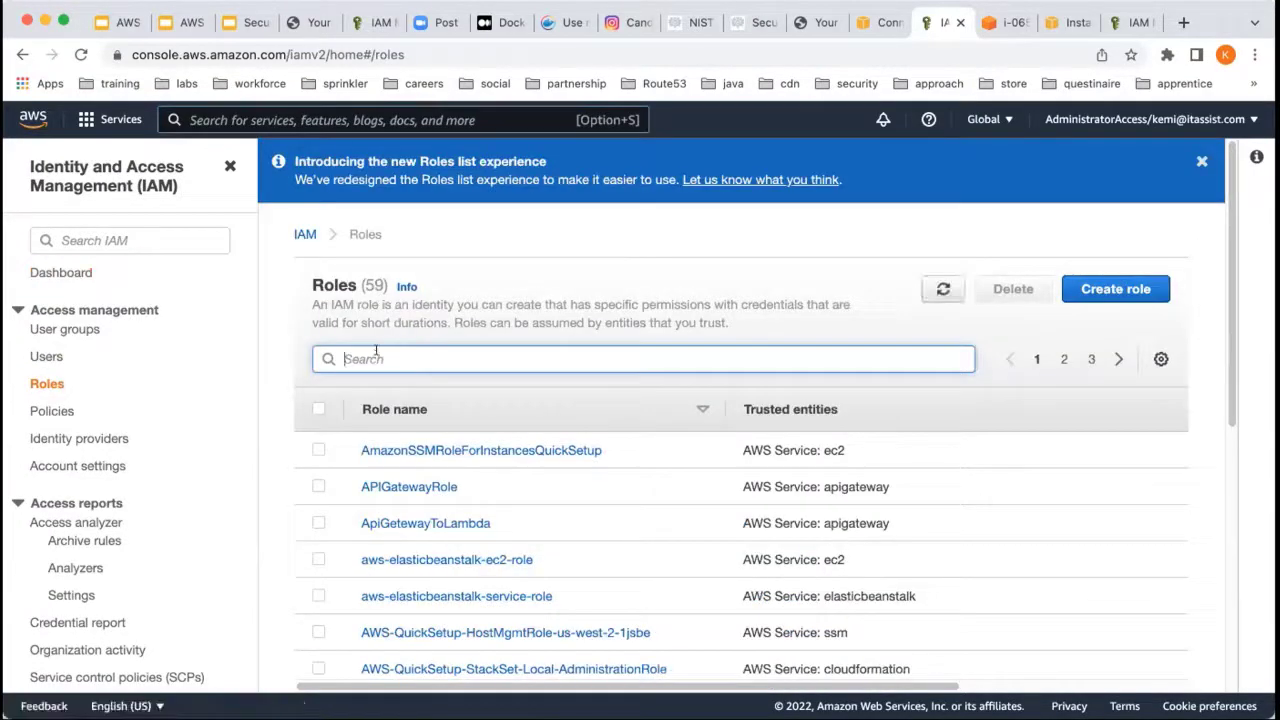
pyautogui.write('EC2')
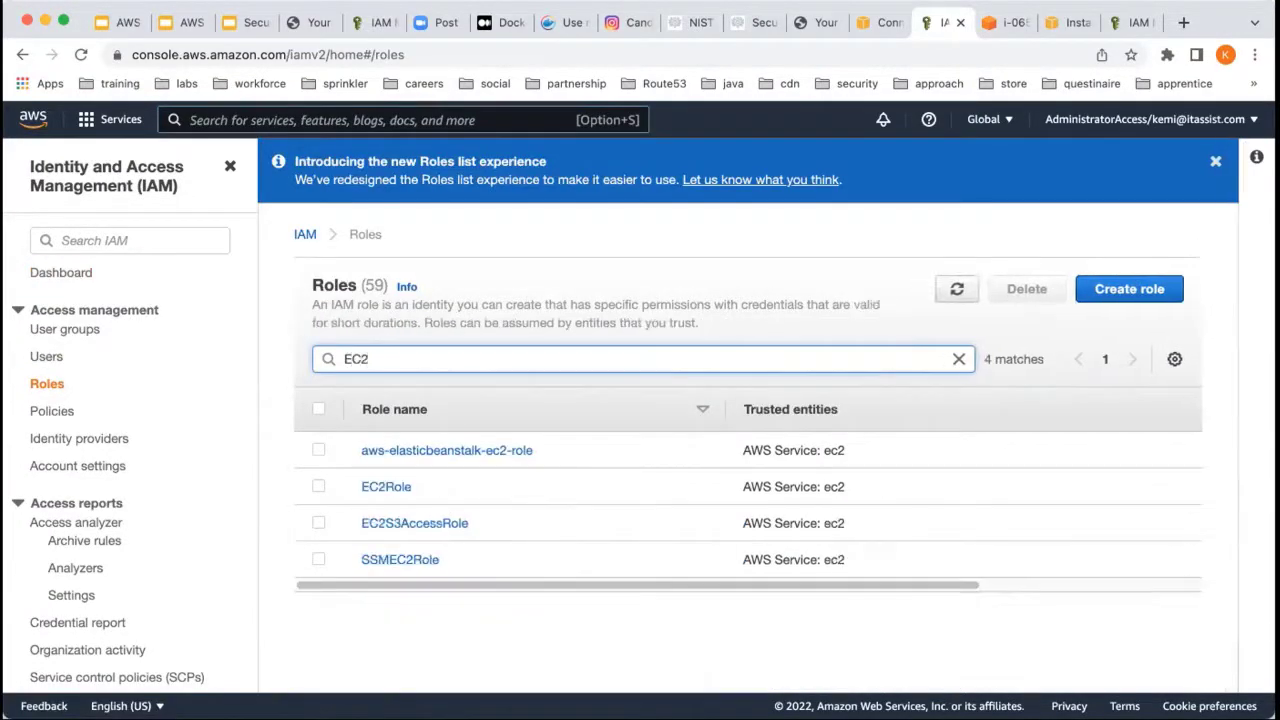
pyautogui.click(414, 523)
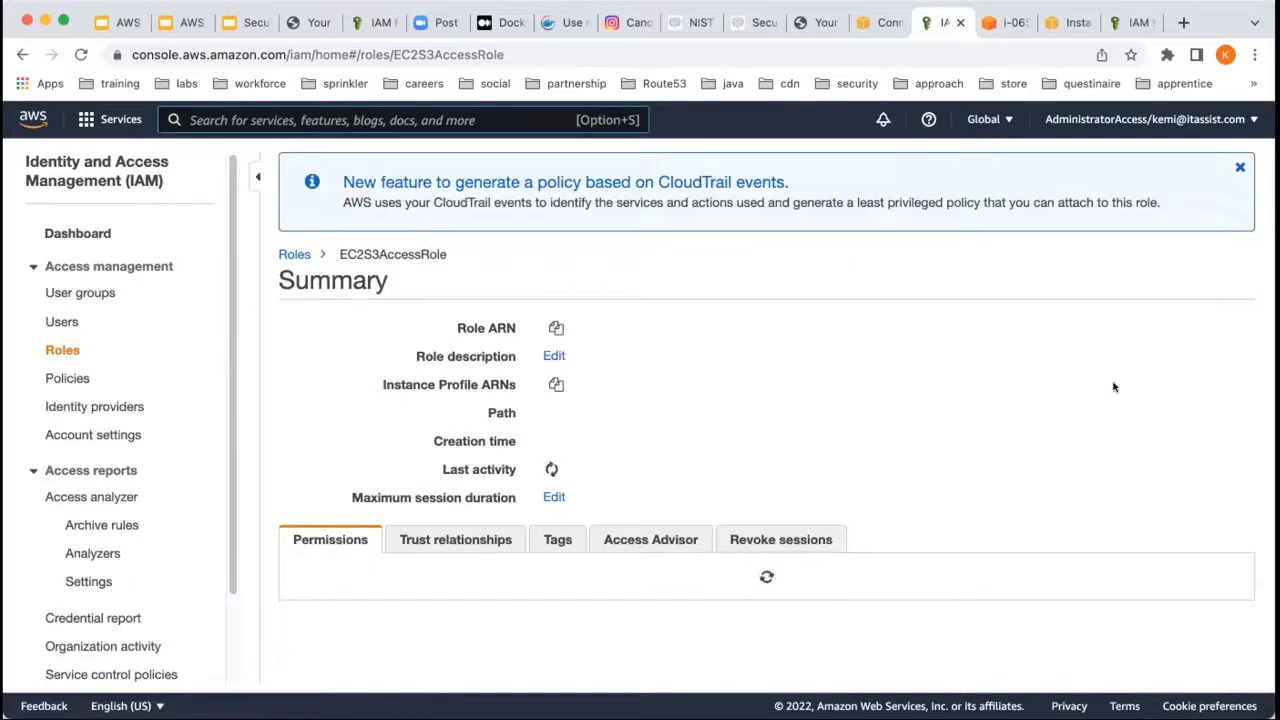
# Step: Review the JSON of the AmazonS3FullAccess policy attached to the role, and collapse it again
pyautogui.scroll(-4, 1265, 297)
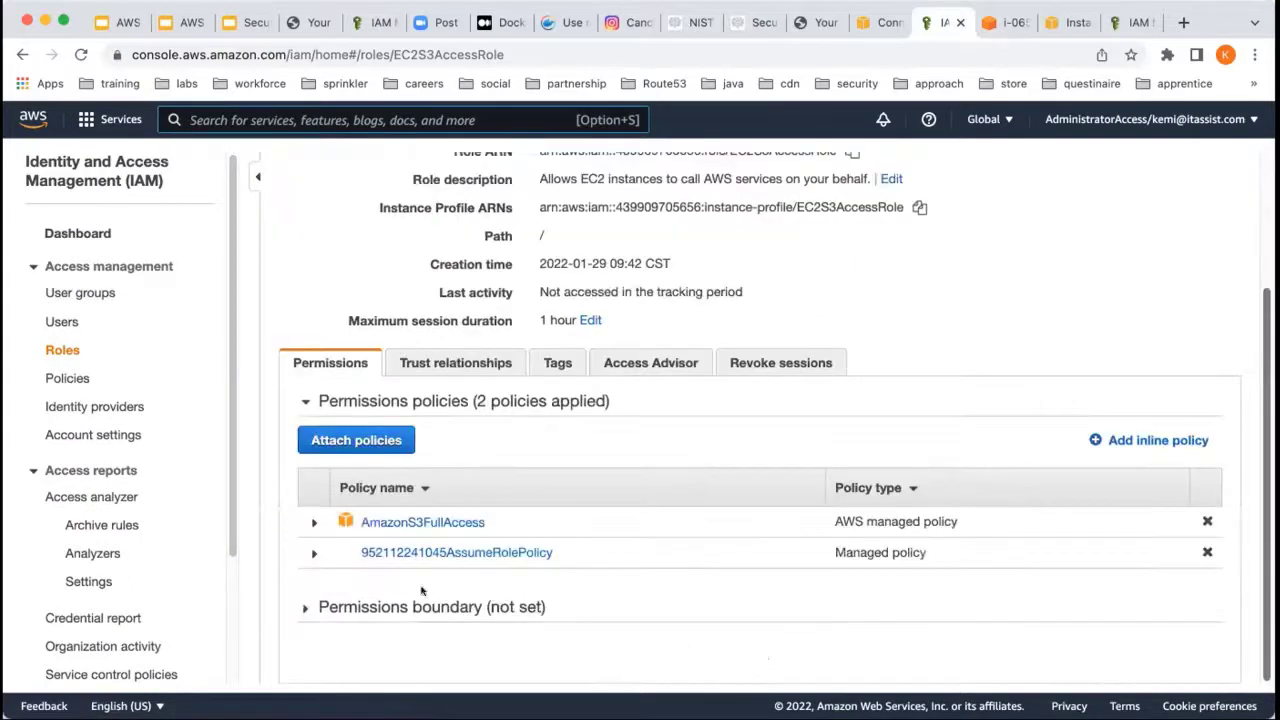
pyautogui.click(312, 526)
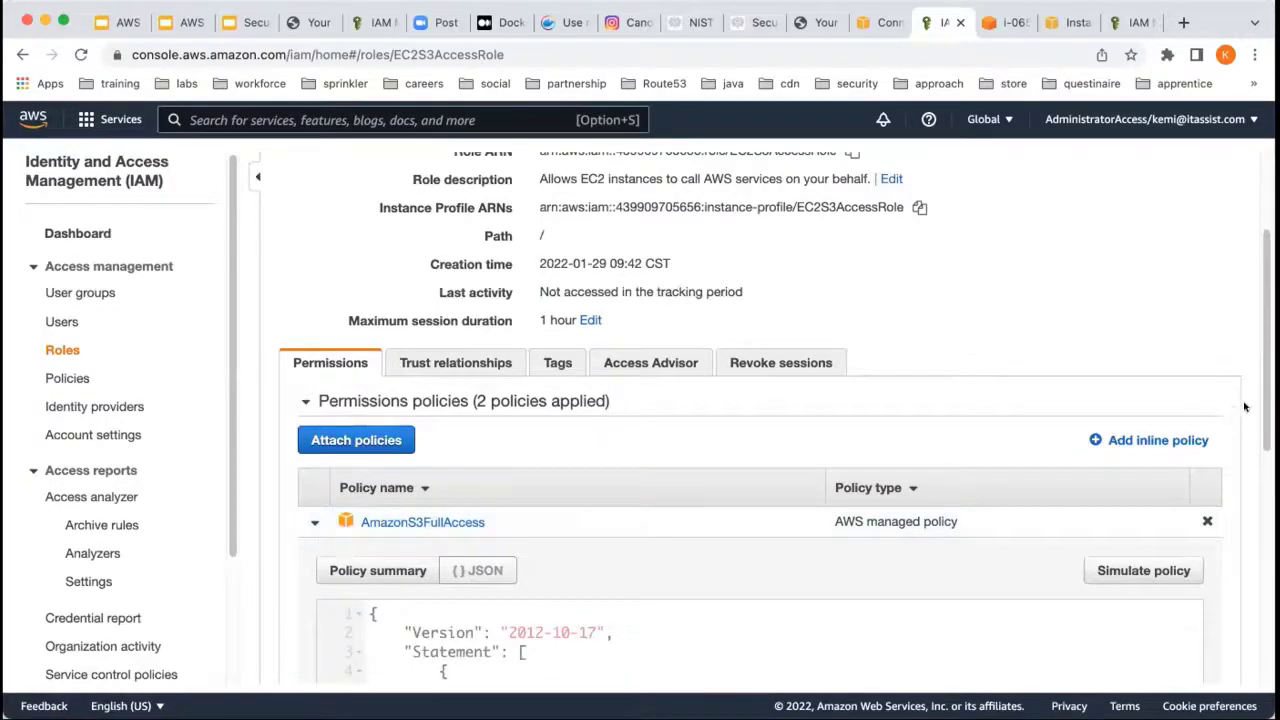
pyautogui.scroll(-5, 1264, 410)
pyautogui.scroll(4, 760, 420)
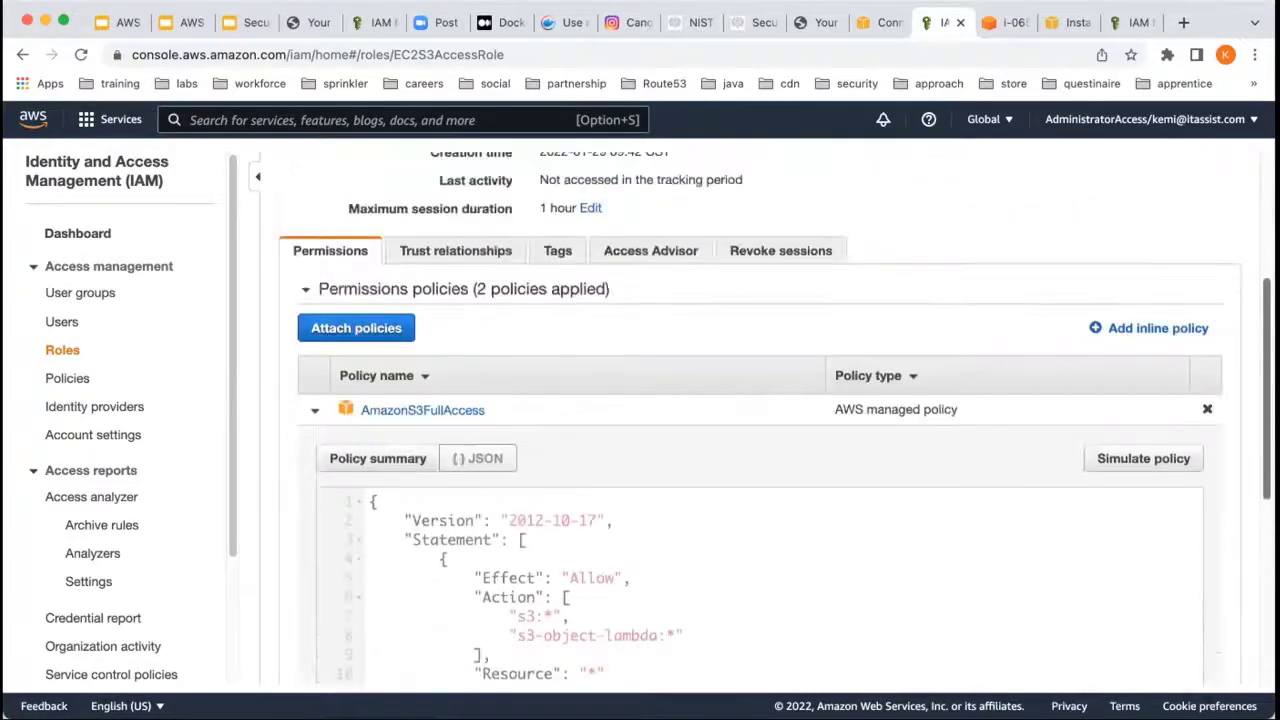
pyautogui.click(314, 410)
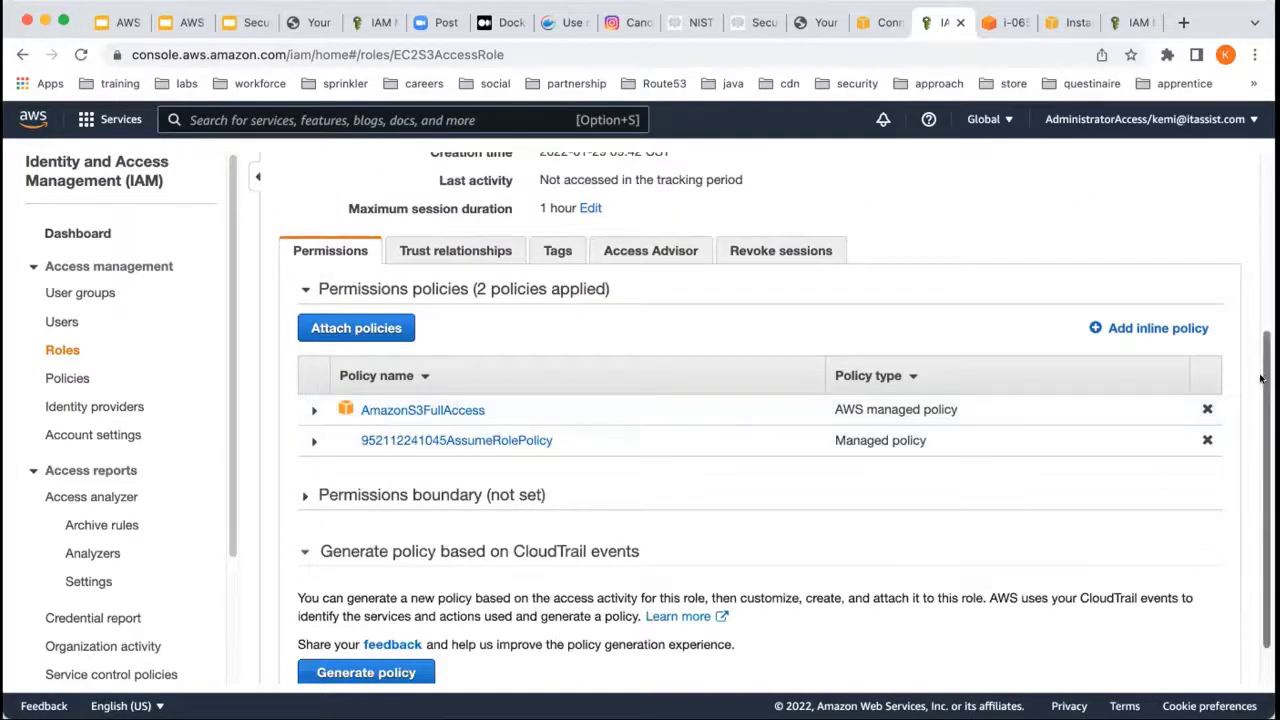
# Step: Detach the AmazonS3FullAccess policy from the EC2S3AccessRole role
pyautogui.moveTo(1263, 376); pyautogui.dragTo(1262, 284)
pyautogui.scroll(-3, 800, 350)
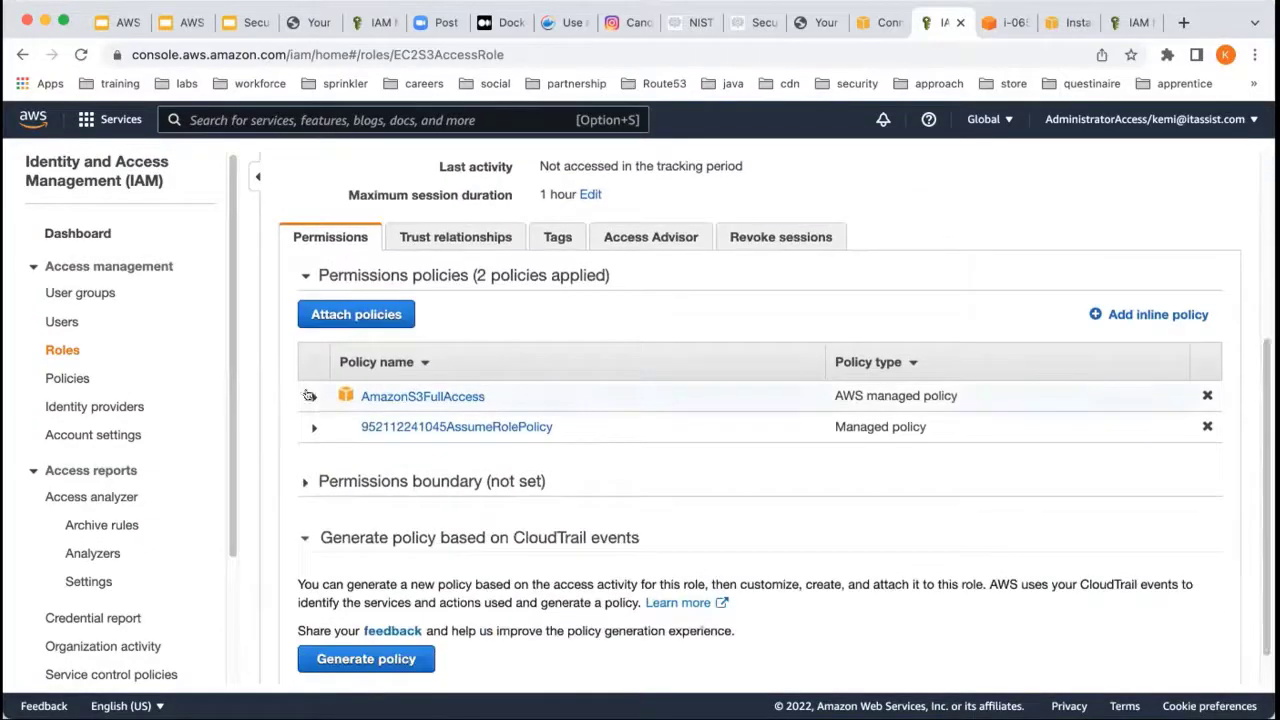
pyautogui.click(1207, 395)
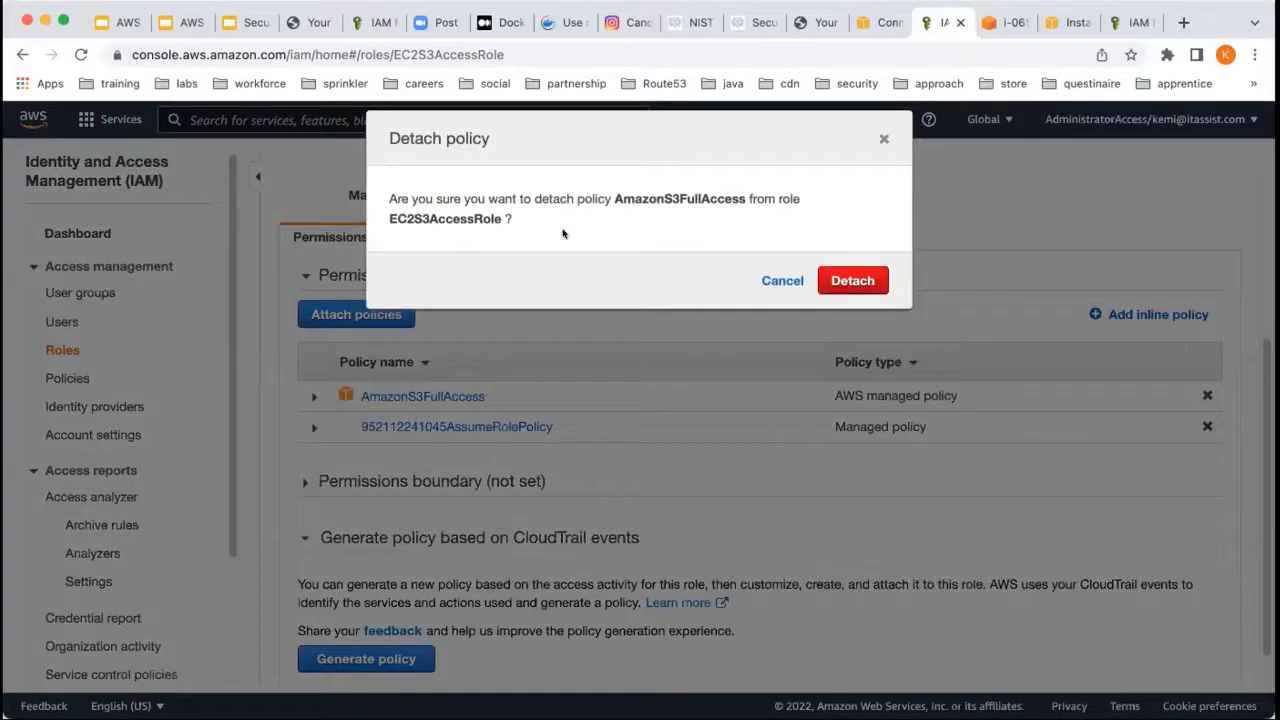
pyautogui.click(858, 278)
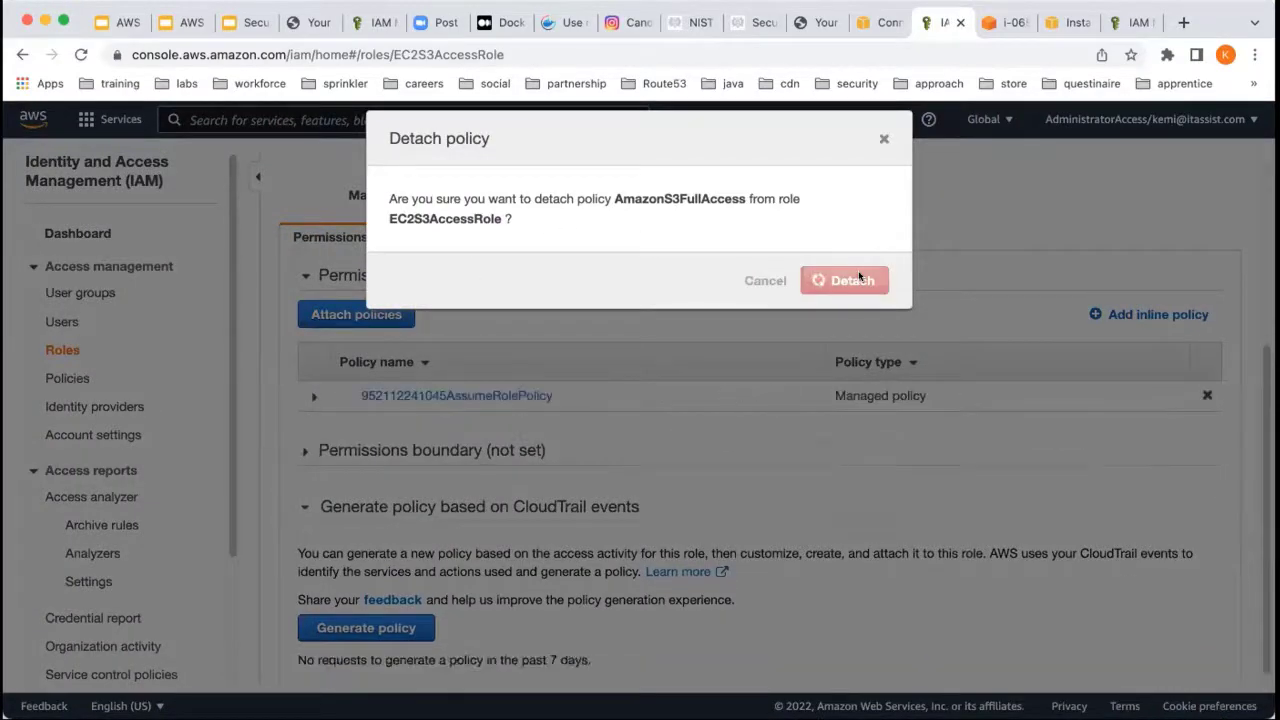
pyautogui.click(884, 138)
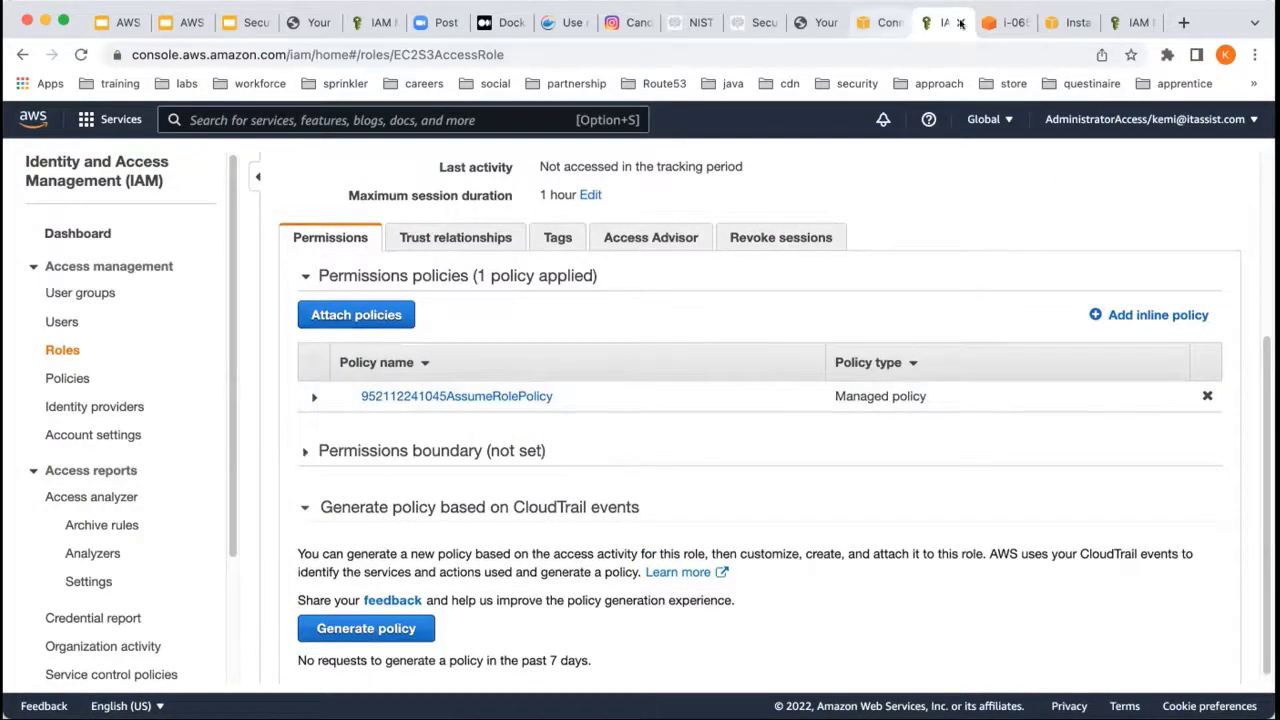
# Step: In the EC2 instance's terminal, rerun aws s3 ls s3://ecommerce.sayo.cloudcareerexploration.com --profile crossaccess to retest cross-account bucket access
pyautogui.click(1001, 23)
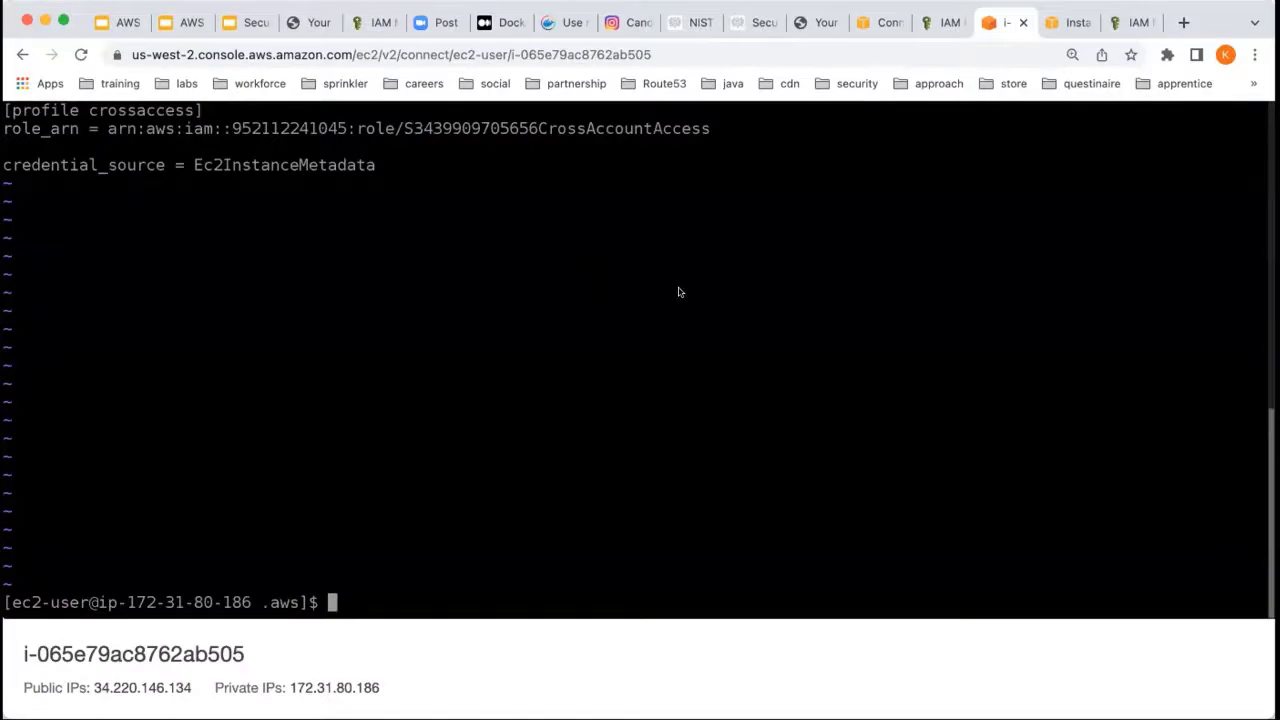
pyautogui.press('Up')
pyautogui.press('Up')
pyautogui.press('Return')
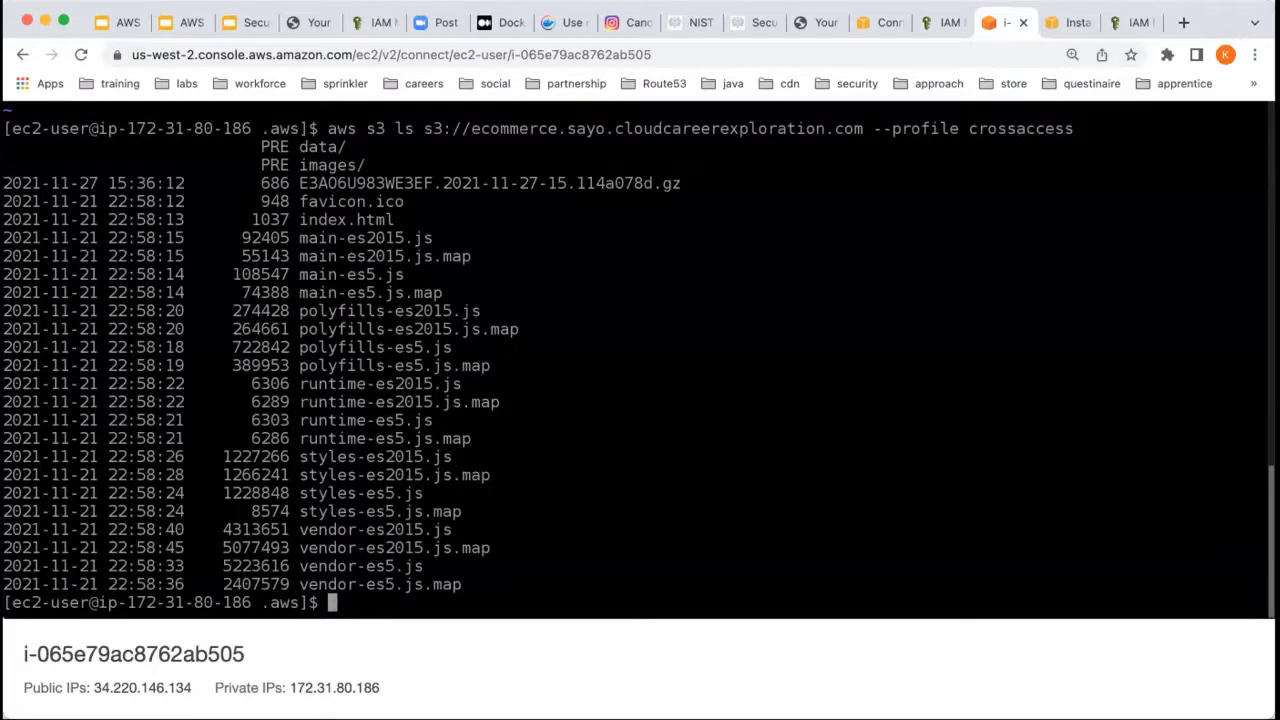
# Step: Switch to the IAM policy evaluation presentation in Google Slides and view slide 12, the S3 Bucket Policy cross-account access diagram
pyautogui.click(115, 22)
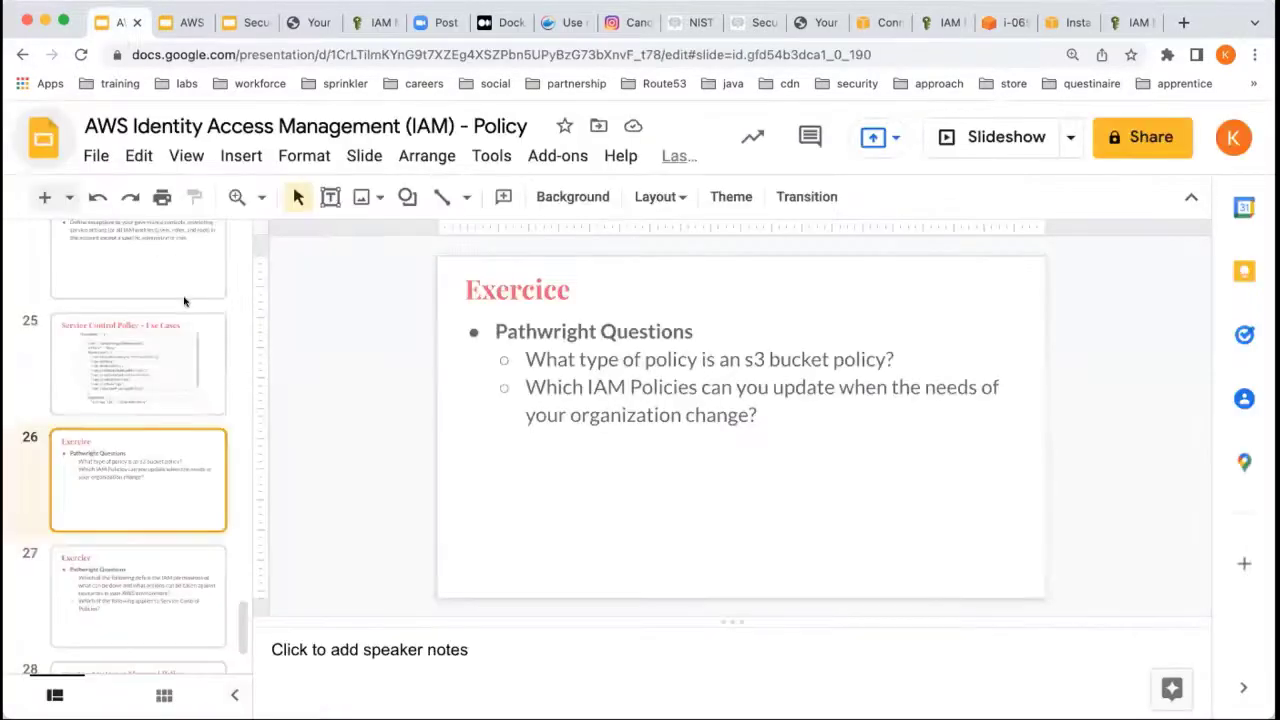
pyautogui.click(185, 22)
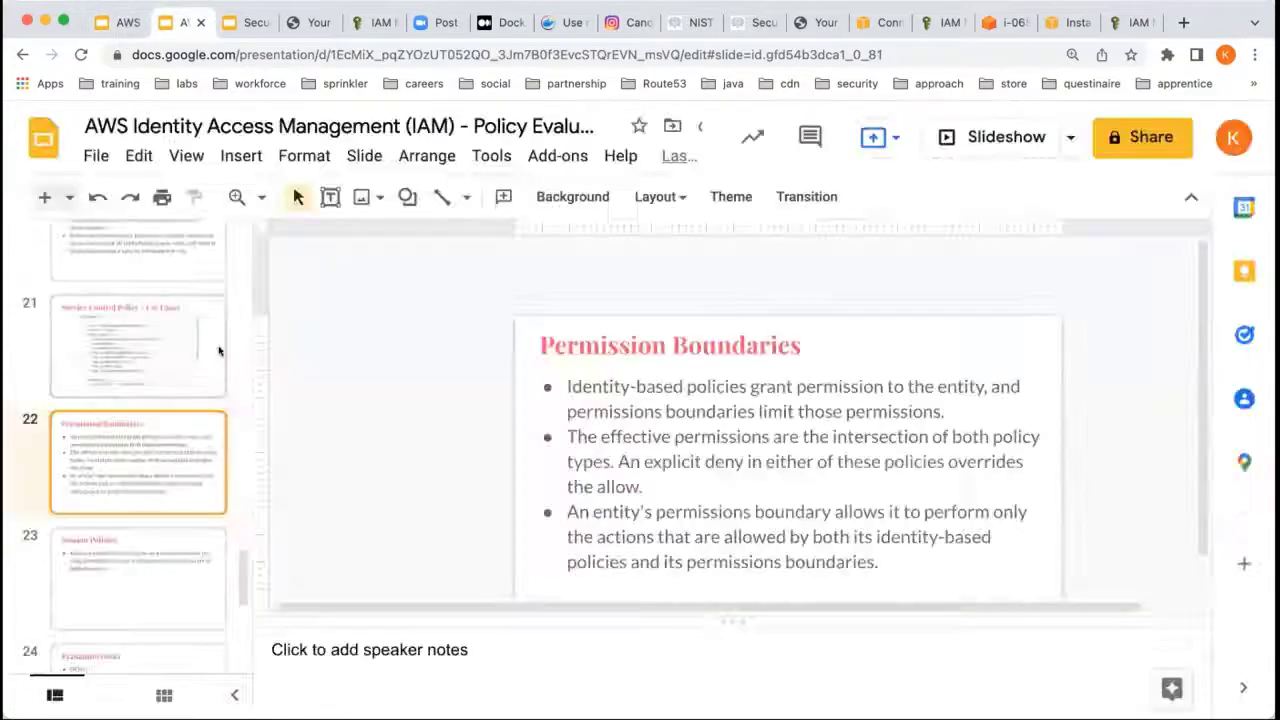
pyautogui.scroll(-1, 241, 598)
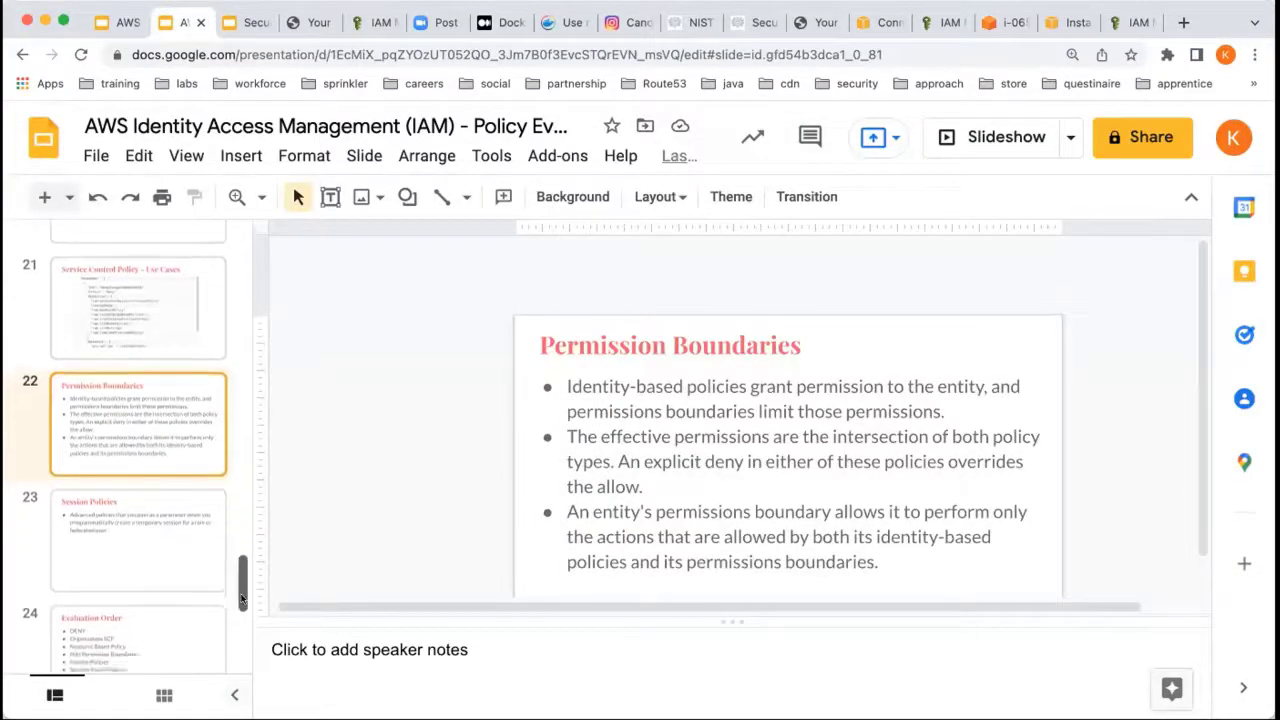
pyautogui.moveTo(241, 598); pyautogui.dragTo(204, 375)
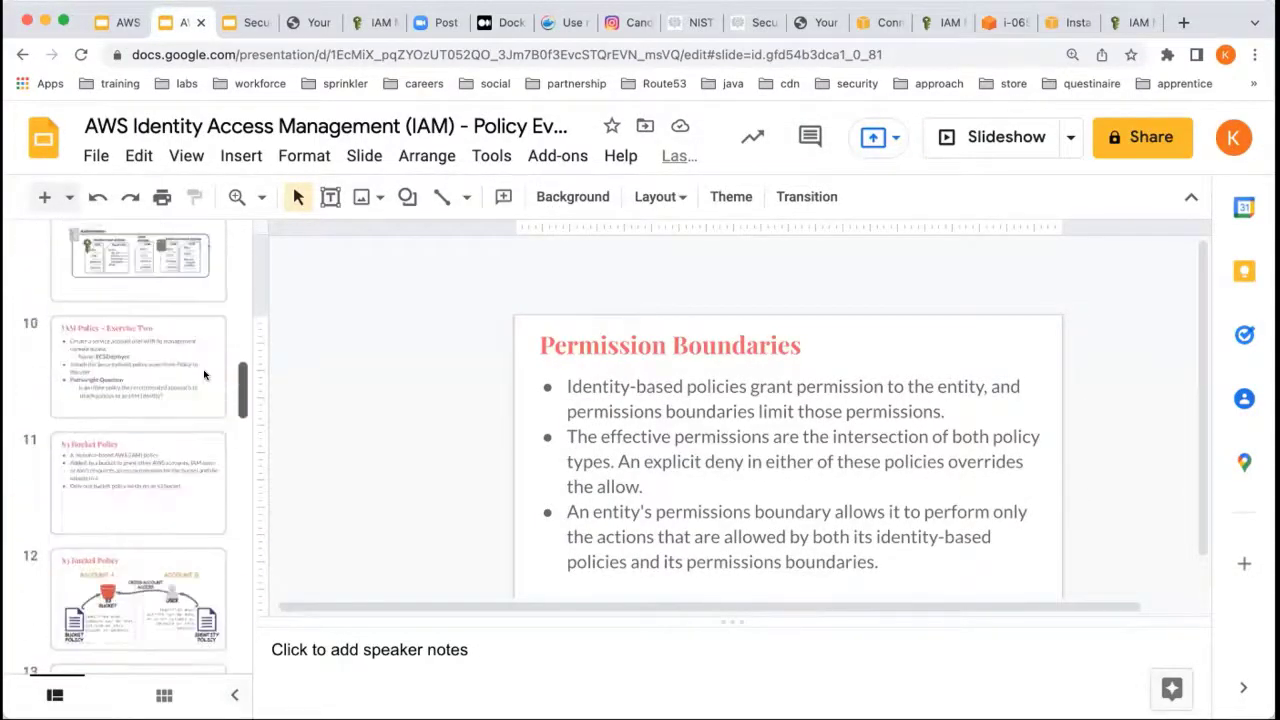
pyautogui.scroll(-3, 207, 391)
pyautogui.click(207, 391)
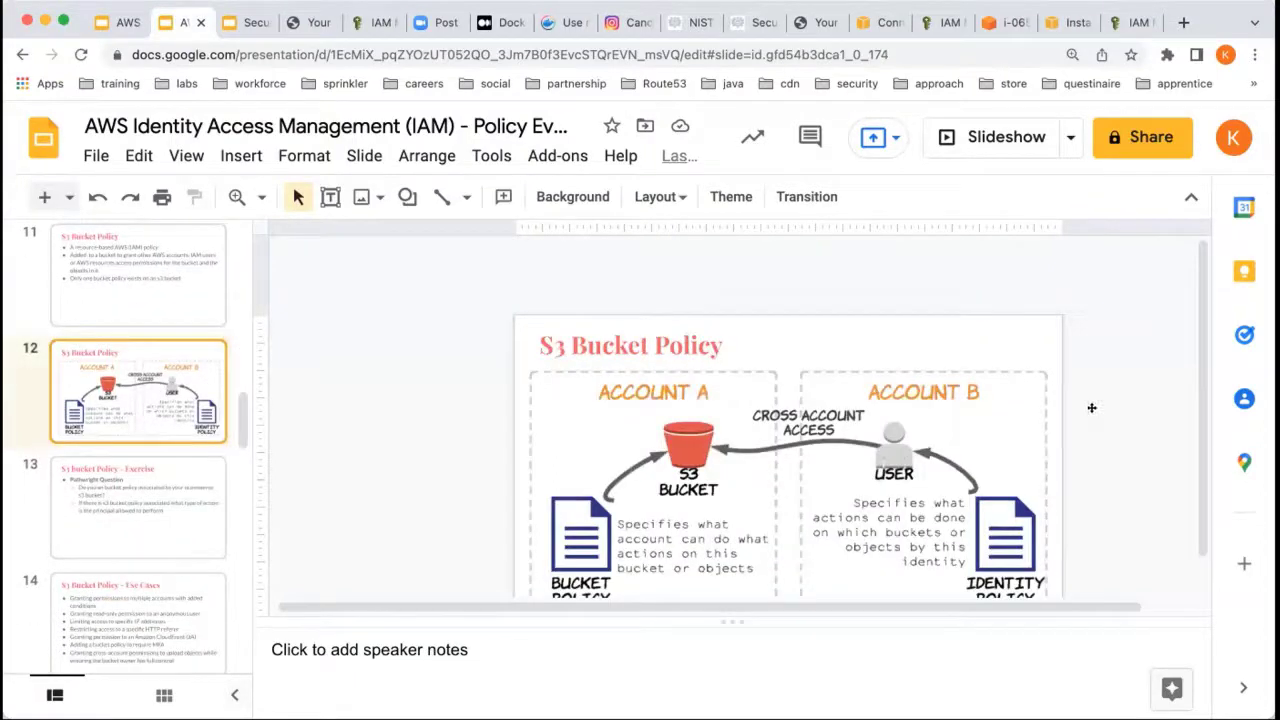
pyautogui.scroll(-1, 1205, 420)
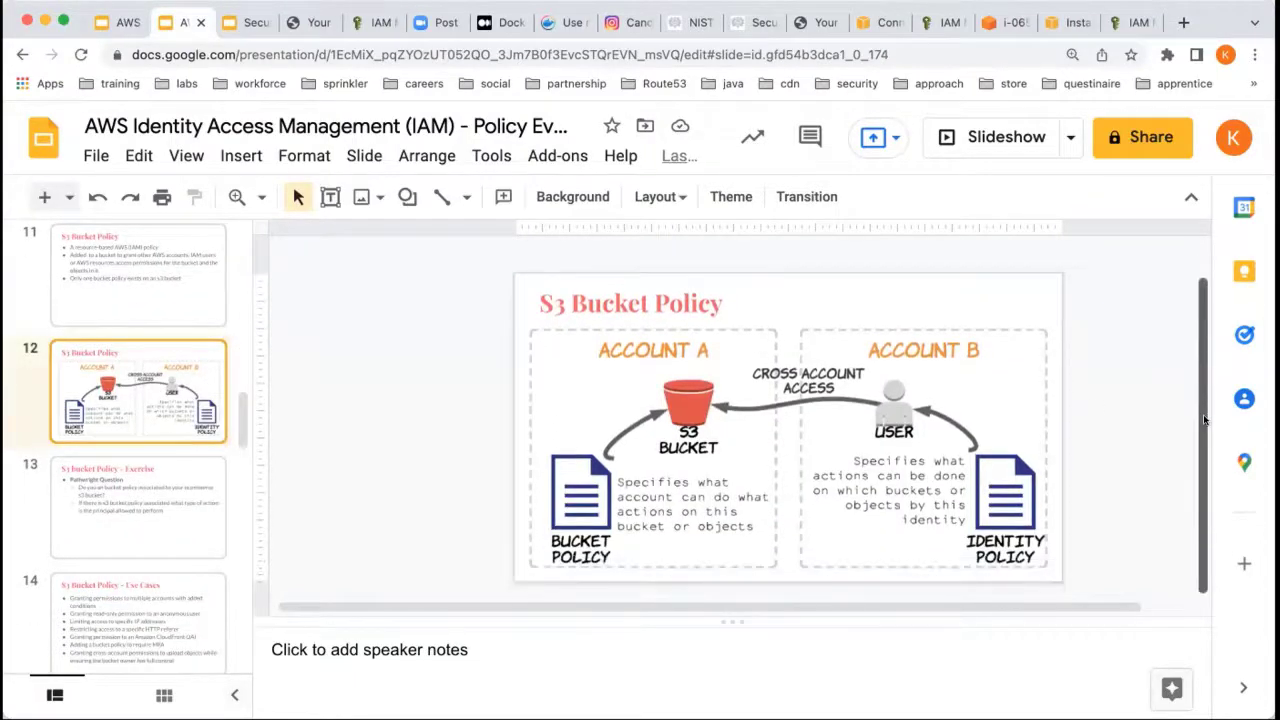